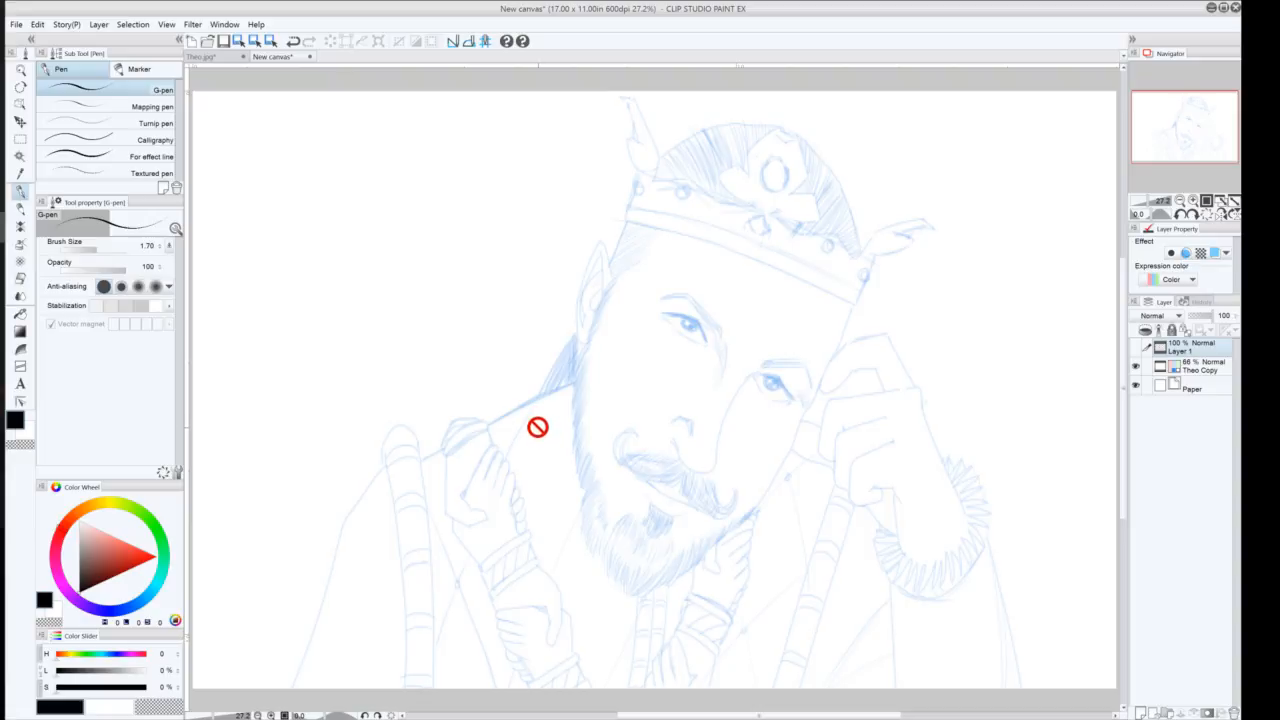
# Lasso-select the face area of the sketch, from forehead to beard
pyautogui.click(20, 140)
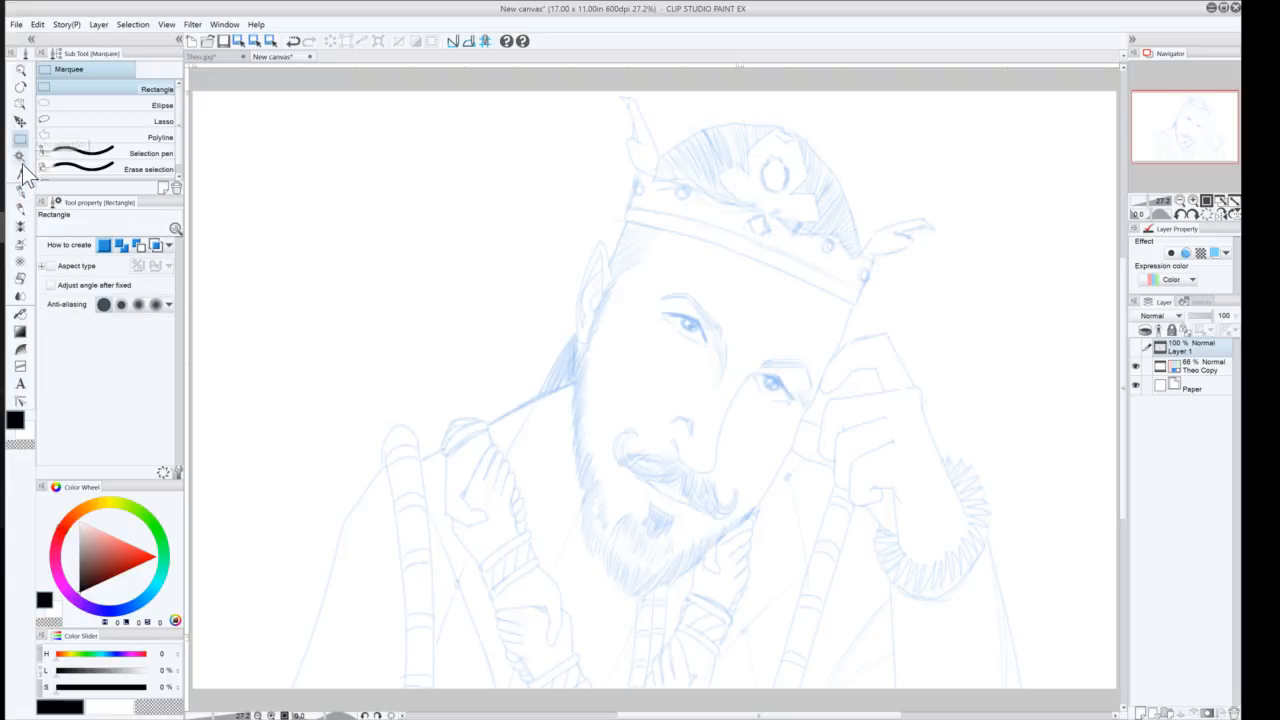
pyautogui.click(60, 121)
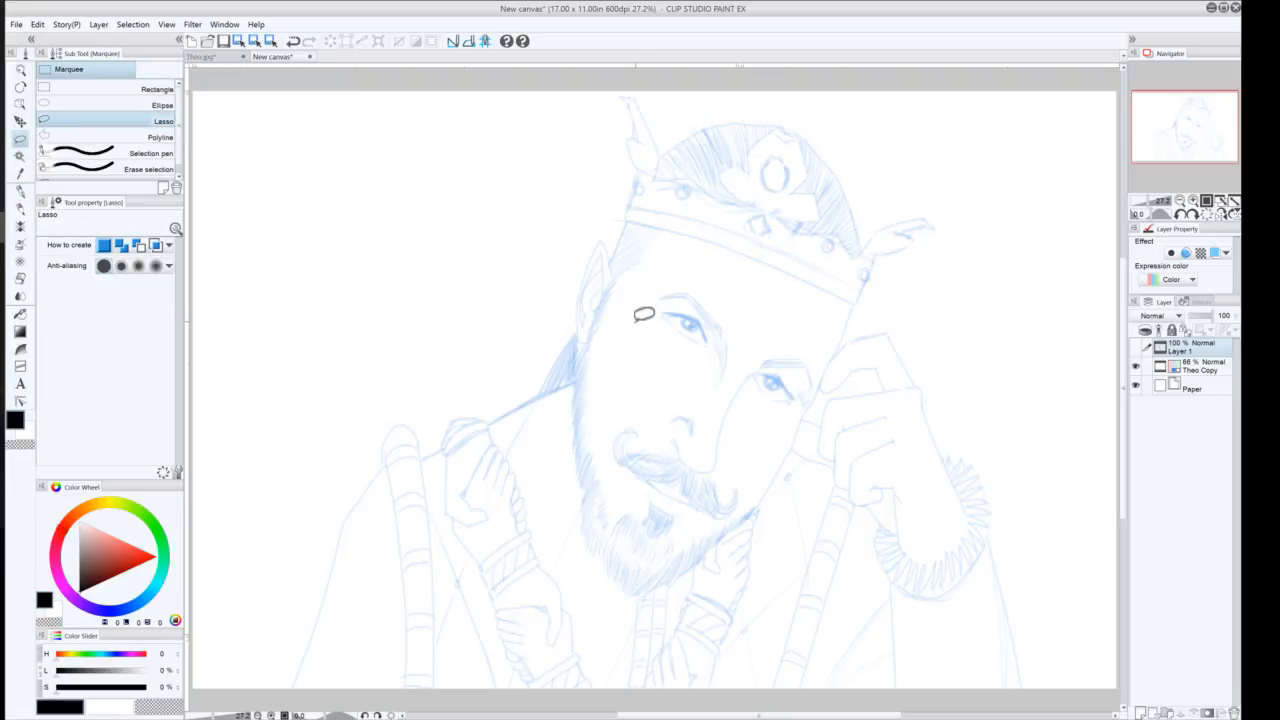
pyautogui.moveTo(636, 322)
pyautogui.mouseDown()
pyautogui.moveTo(657, 273)
pyautogui.moveTo(676, 262)
pyautogui.moveTo(826, 340)
pyautogui.moveTo(821, 393)
pyautogui.moveTo(732, 518)
pyautogui.moveTo(693, 527)
pyautogui.moveTo(629, 495)
pyautogui.moveTo(607, 459)
pyautogui.moveTo(645, 288)
pyautogui.mouseUp()
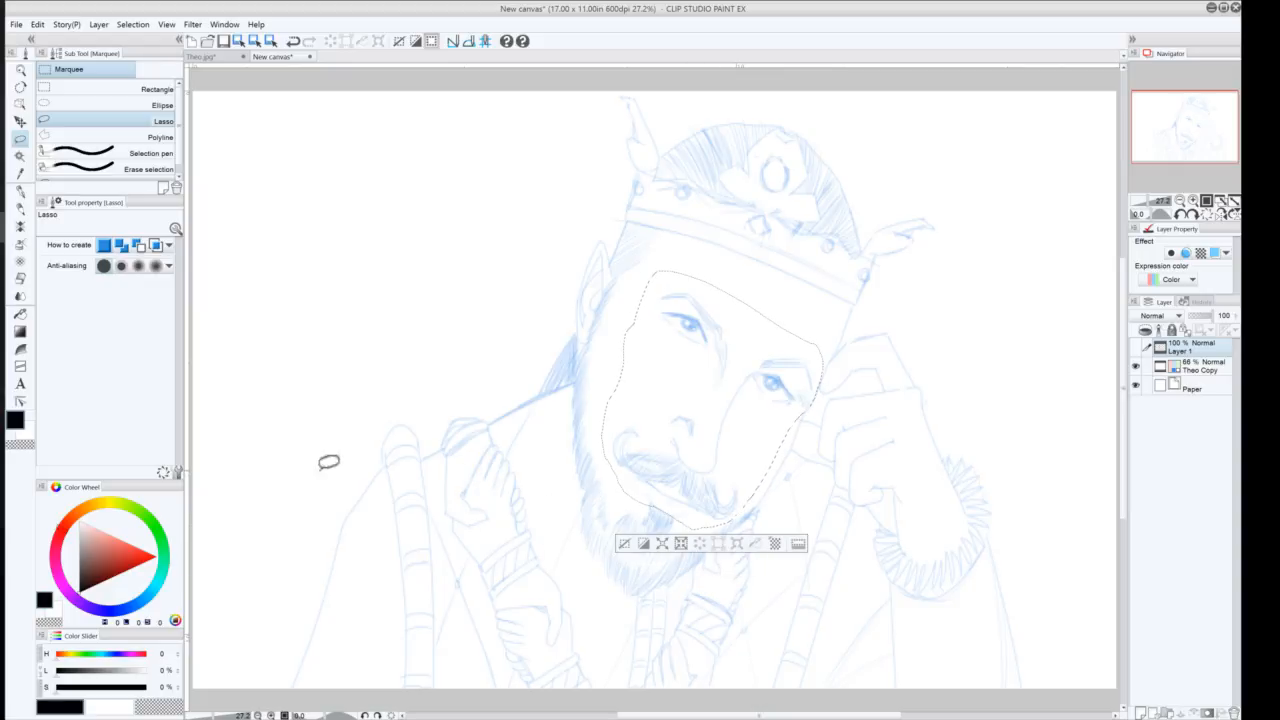
# Rotate the selected face on the Theo Copy layer by a few degrees and apply the transform
pyautogui.click(21, 122)
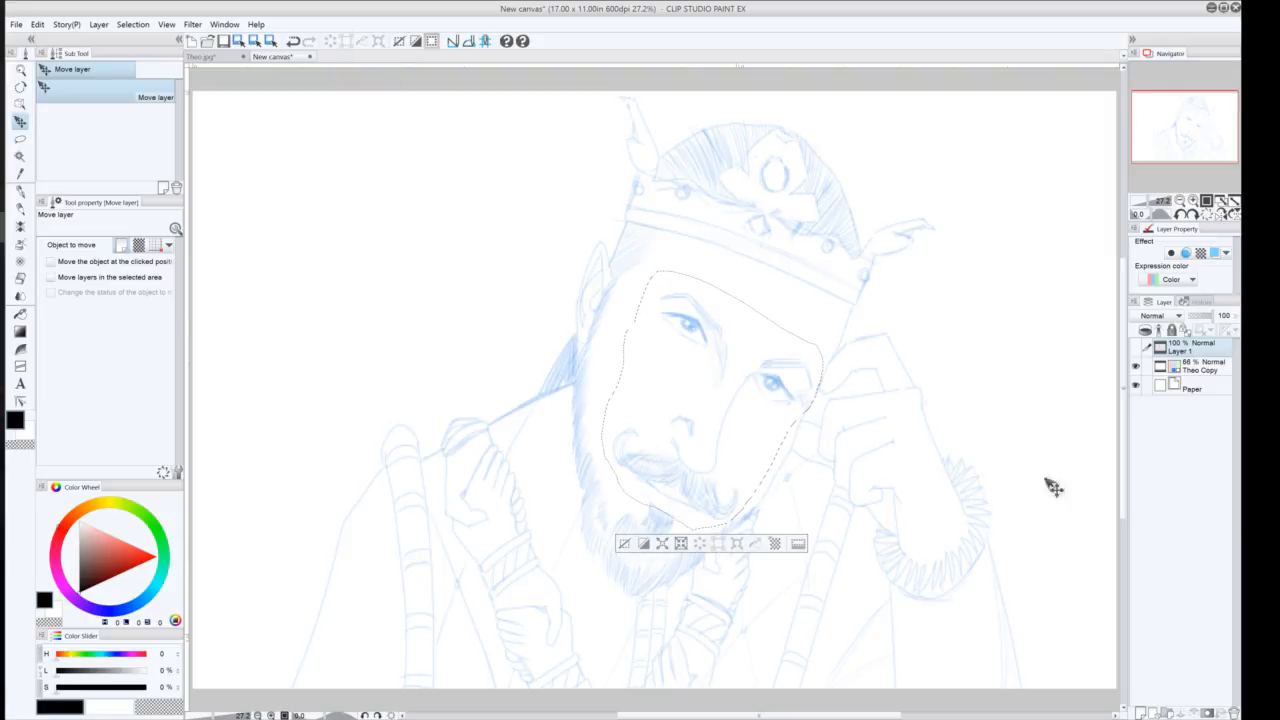
pyautogui.click(1193, 369)
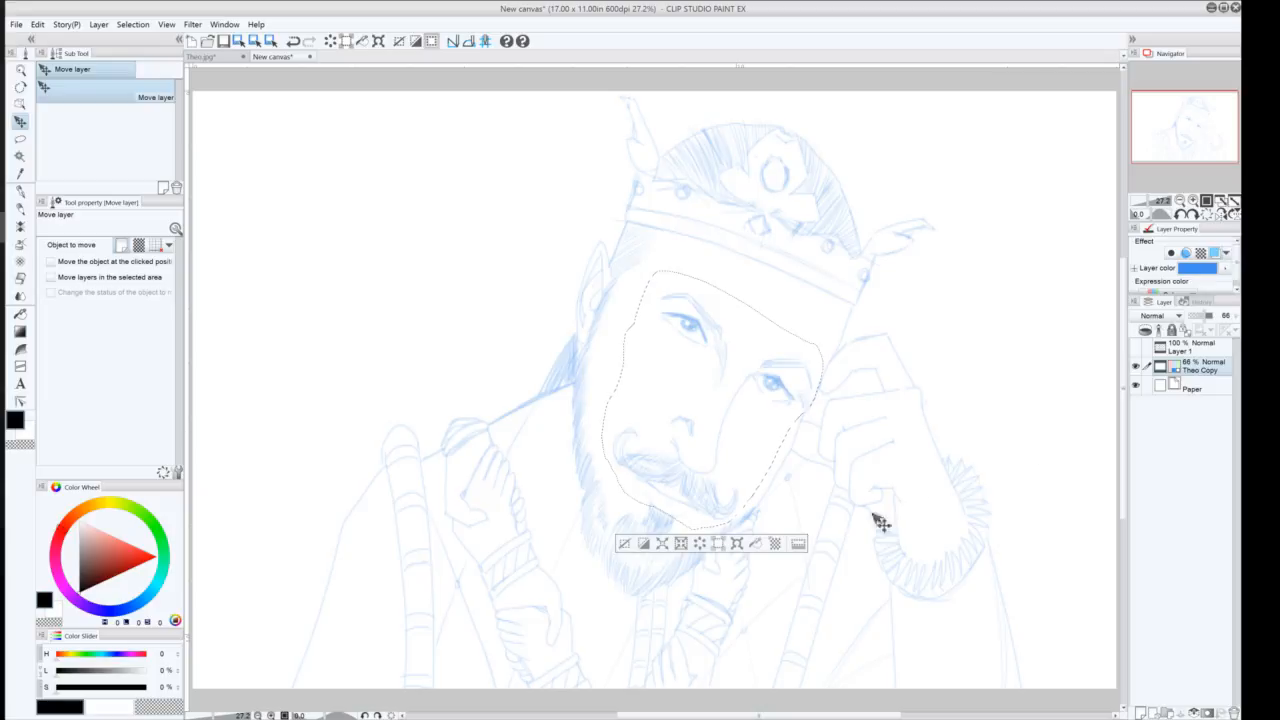
pyautogui.click(718, 543)
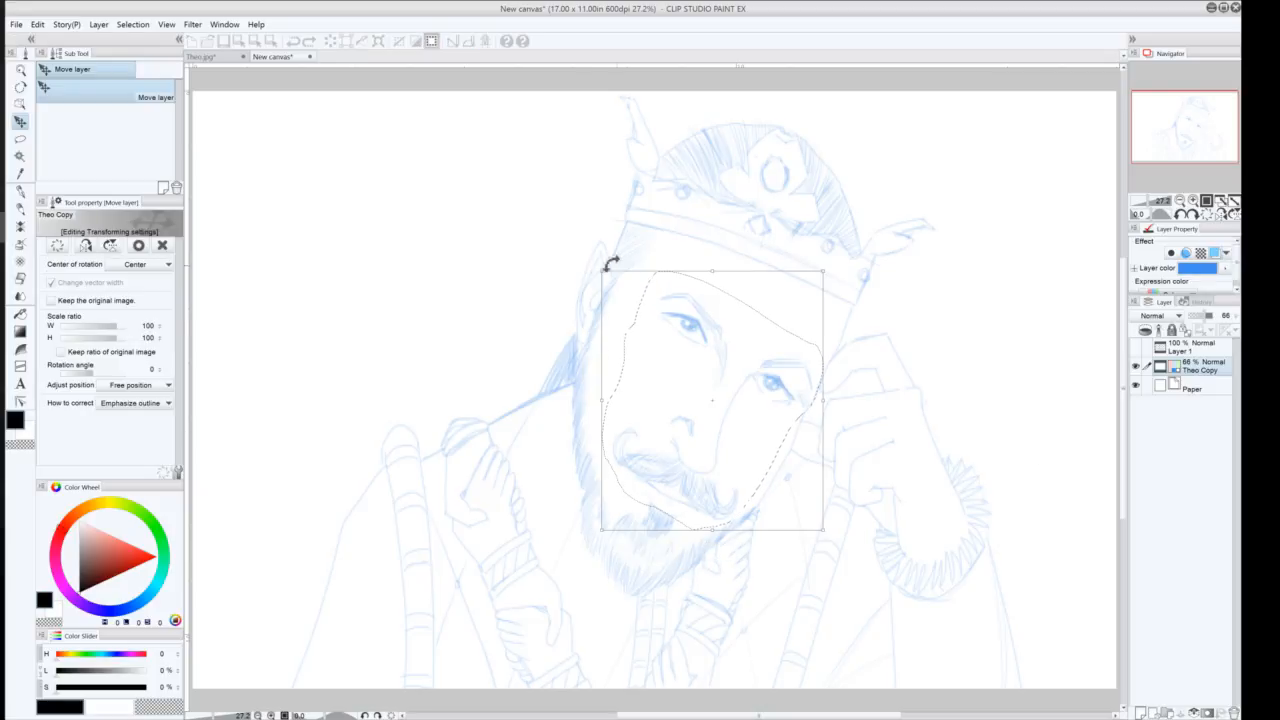
pyautogui.moveTo(594, 262); pyautogui.dragTo(578, 279)
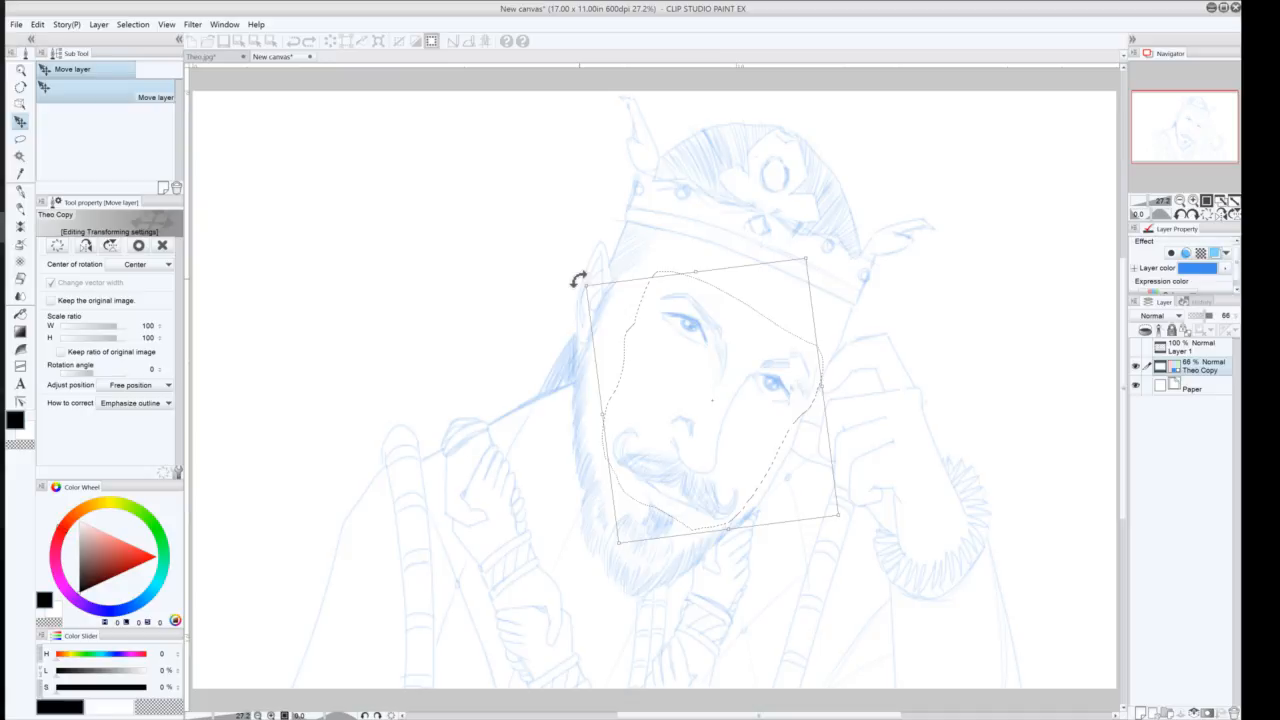
pyautogui.moveTo(578, 279); pyautogui.dragTo(577, 280)
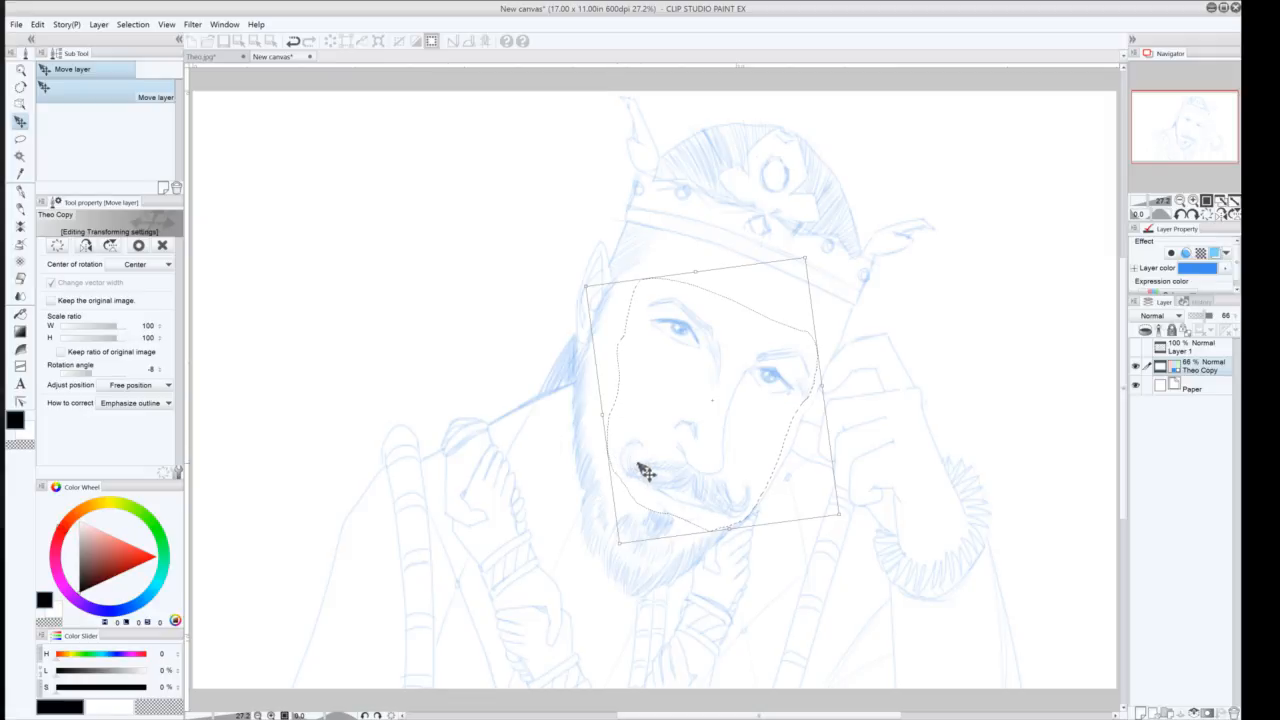
pyautogui.moveTo(846, 520); pyautogui.dragTo(847, 530)
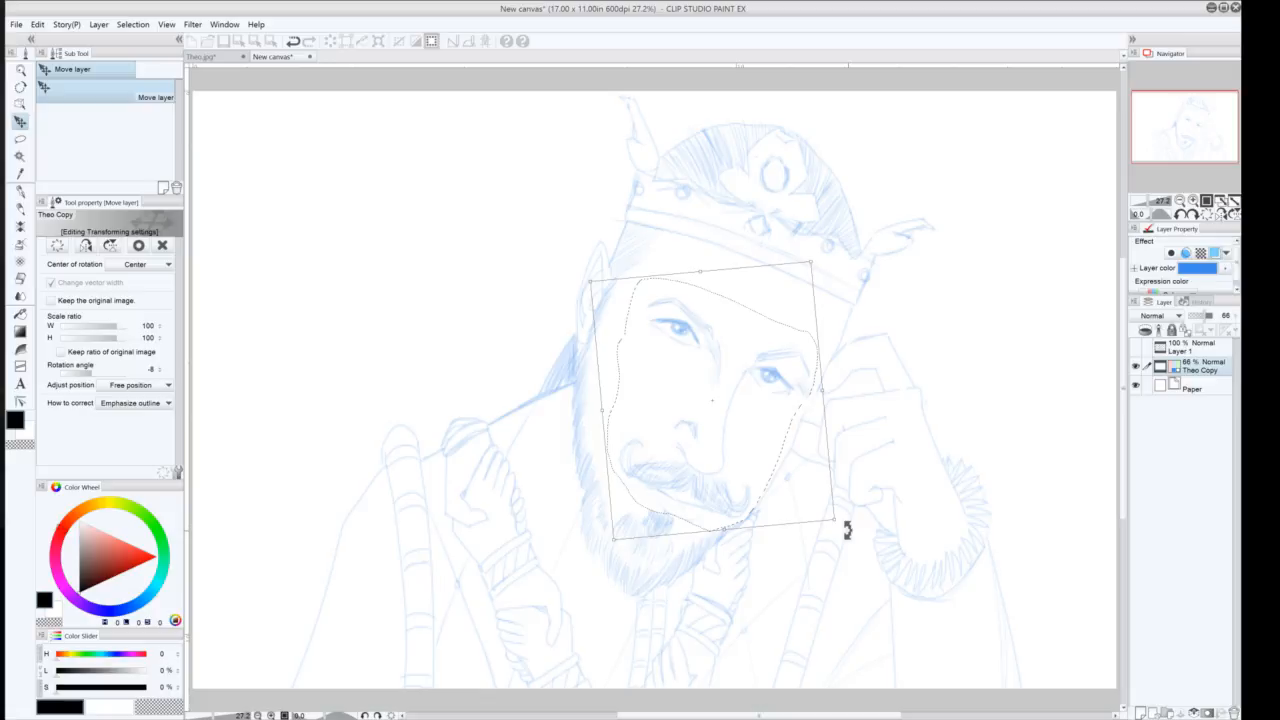
pyautogui.moveTo(847, 530); pyautogui.dragTo(525, 465)
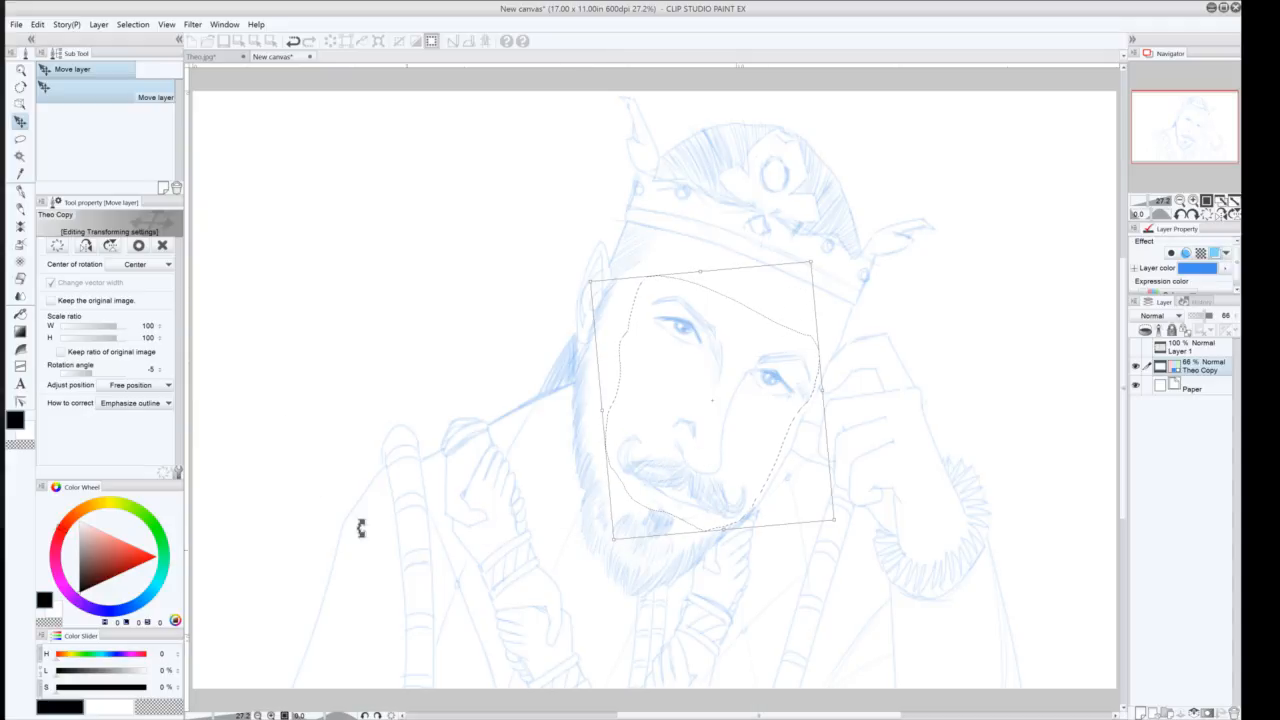
pyautogui.click(18, 210)
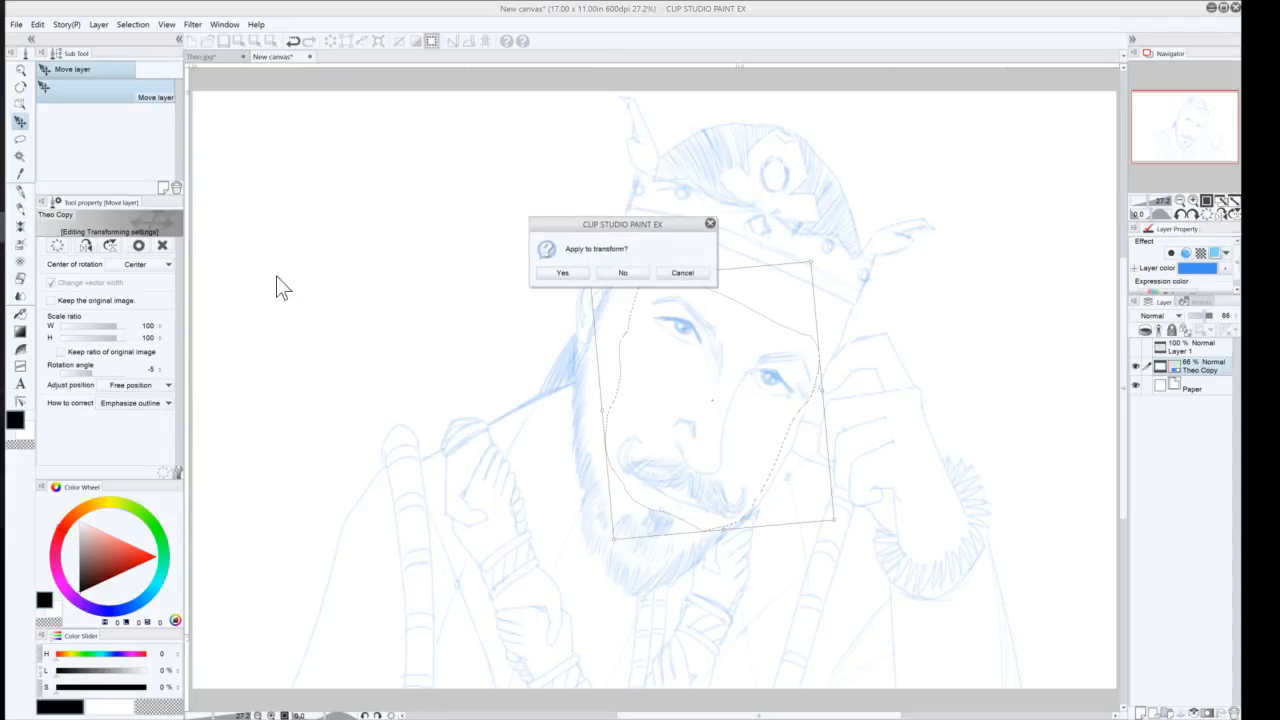
pyautogui.click(561, 273)
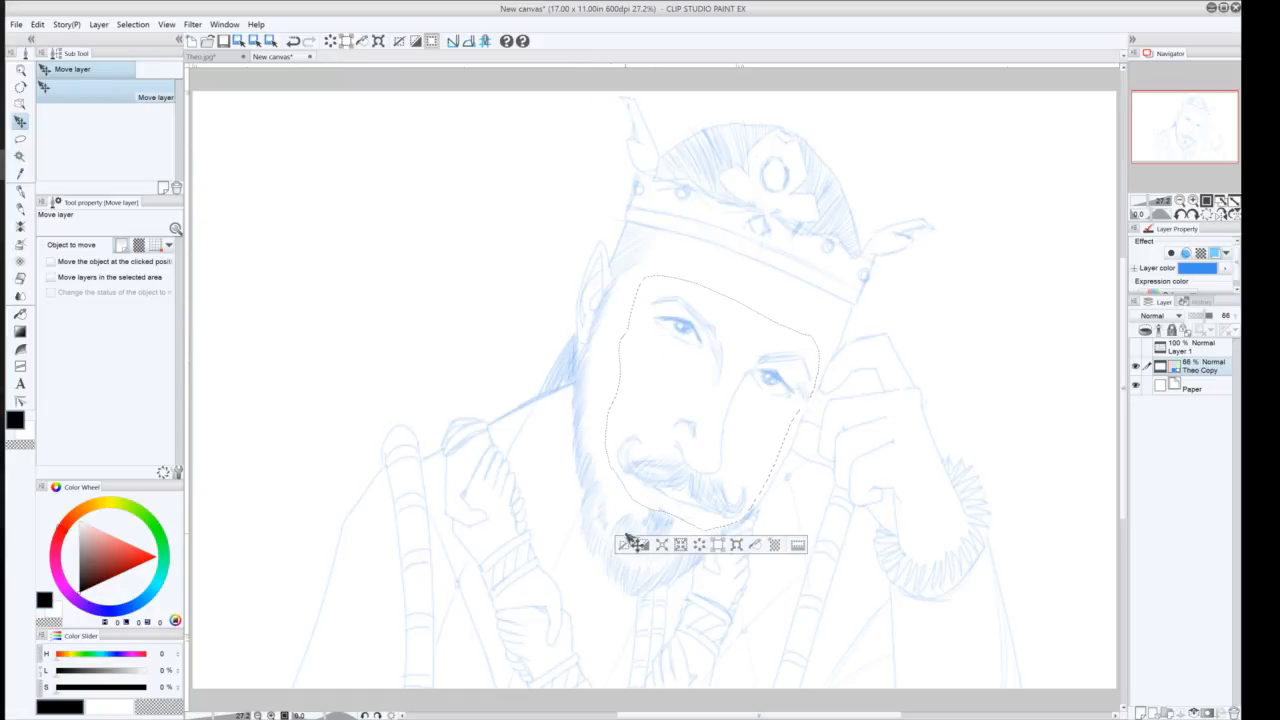
# Rotate and shift the selected face slightly again, confirm the transform and deselect
pyautogui.click(736, 545)
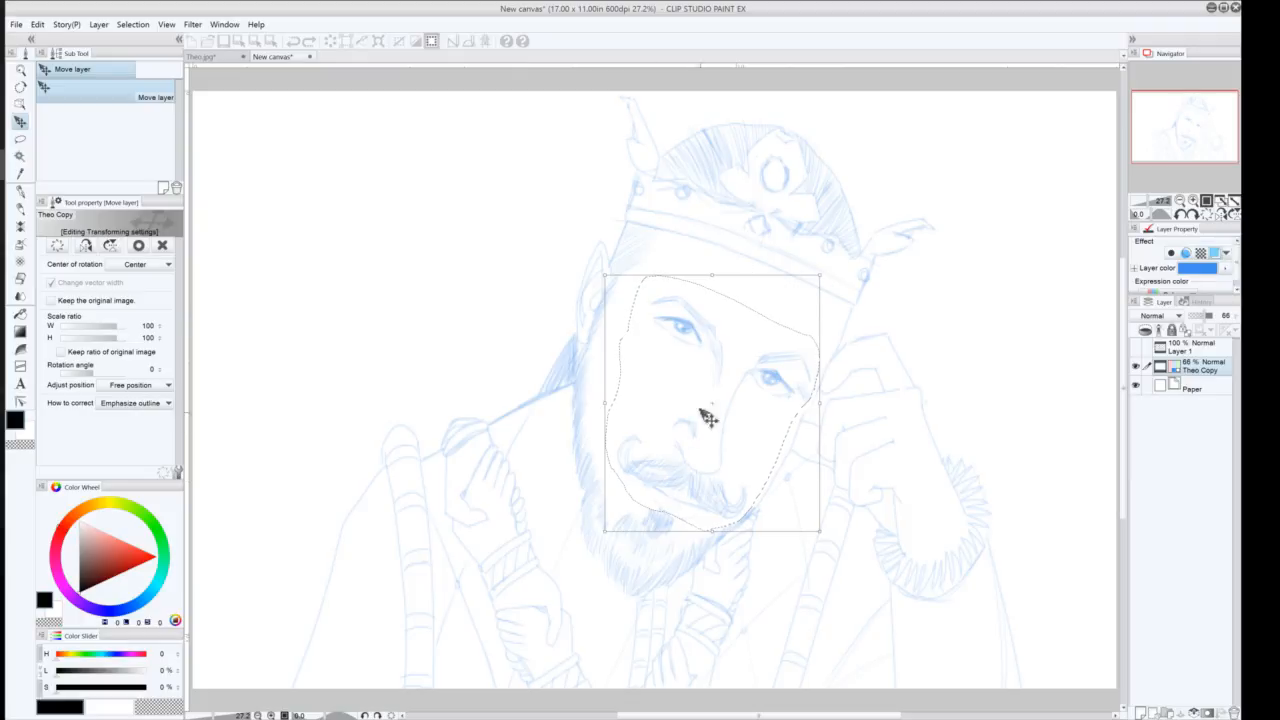
pyautogui.moveTo(714, 443); pyautogui.dragTo(724, 450)
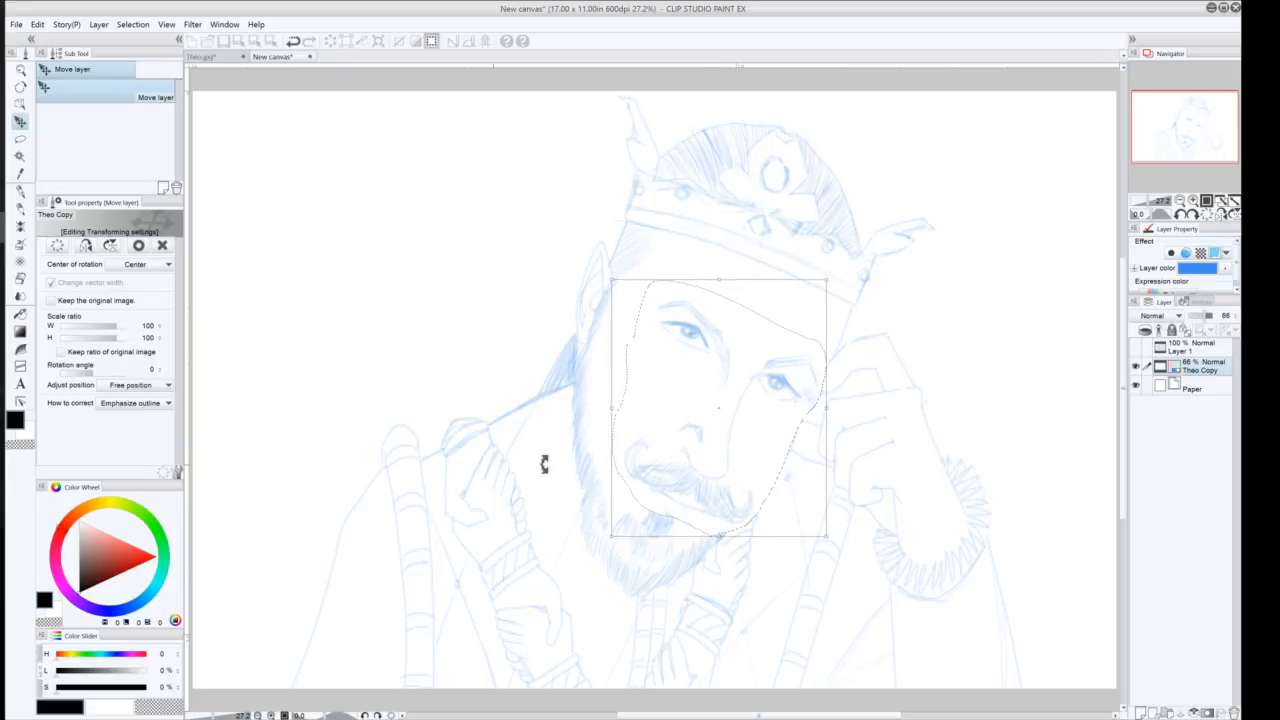
pyautogui.moveTo(603, 272); pyautogui.dragTo(616, 258)
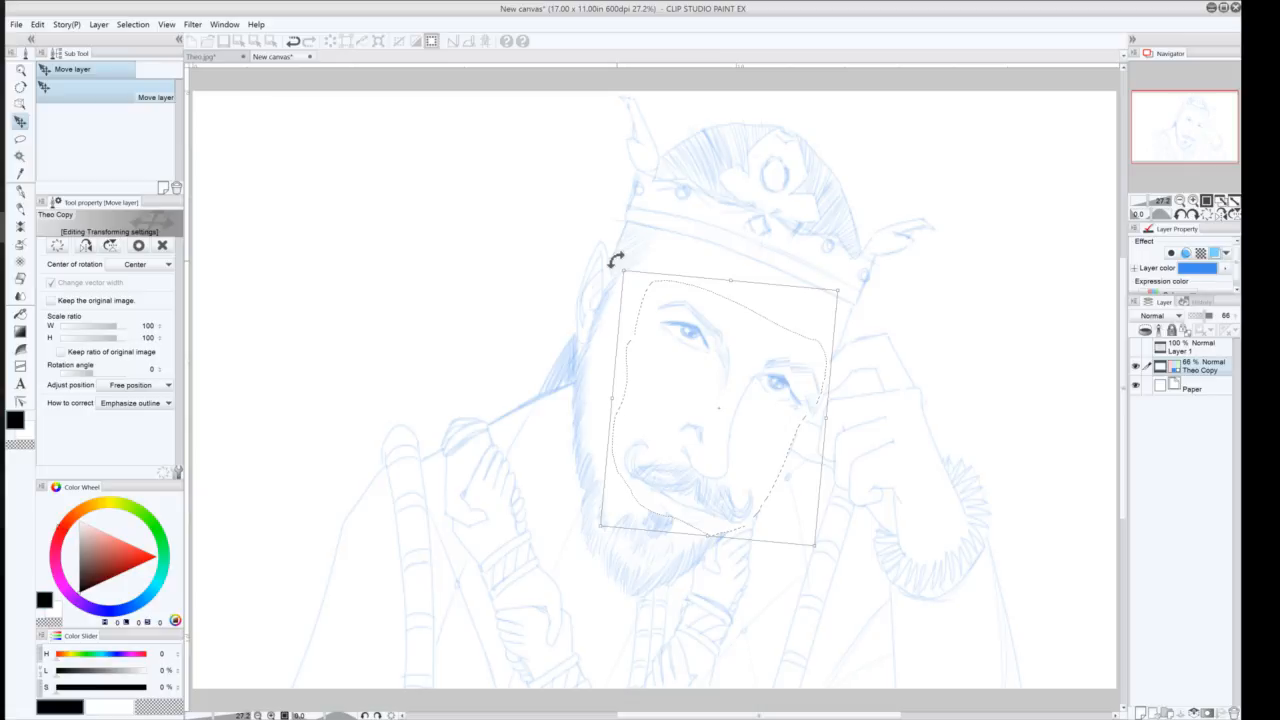
pyautogui.moveTo(616, 258); pyautogui.dragTo(556, 589)
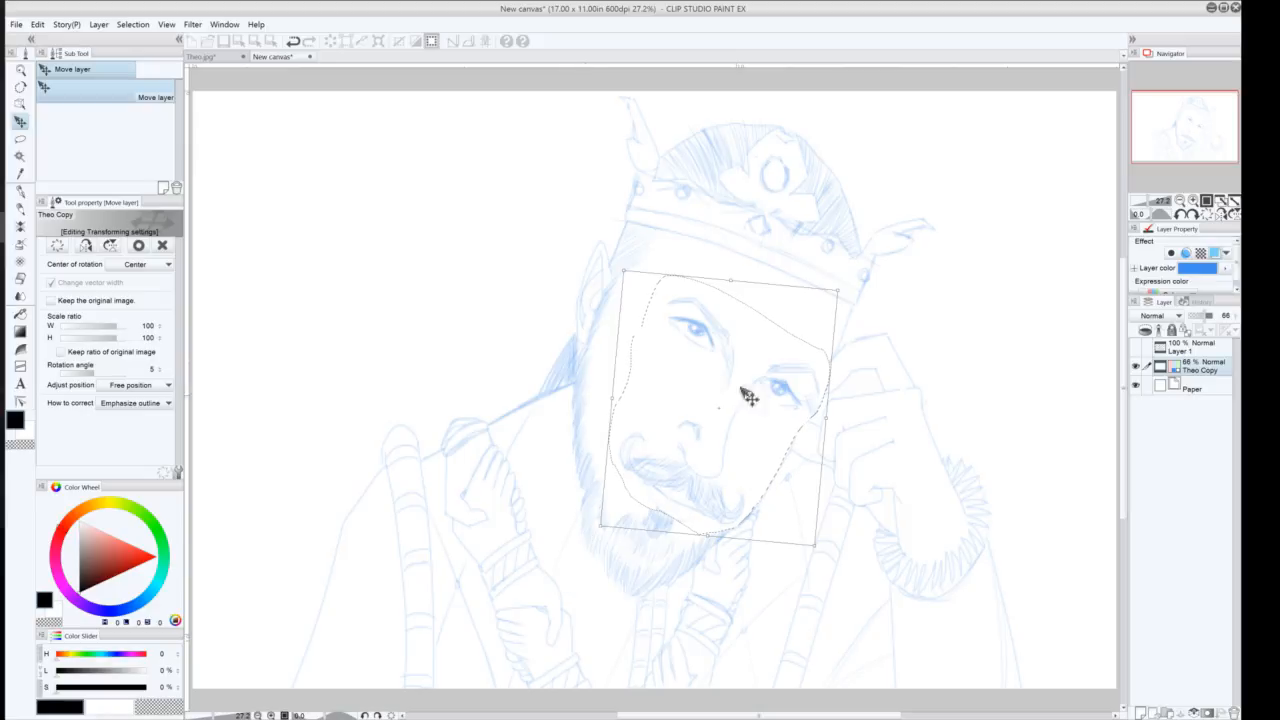
pyautogui.moveTo(592, 528); pyautogui.dragTo(593, 529)
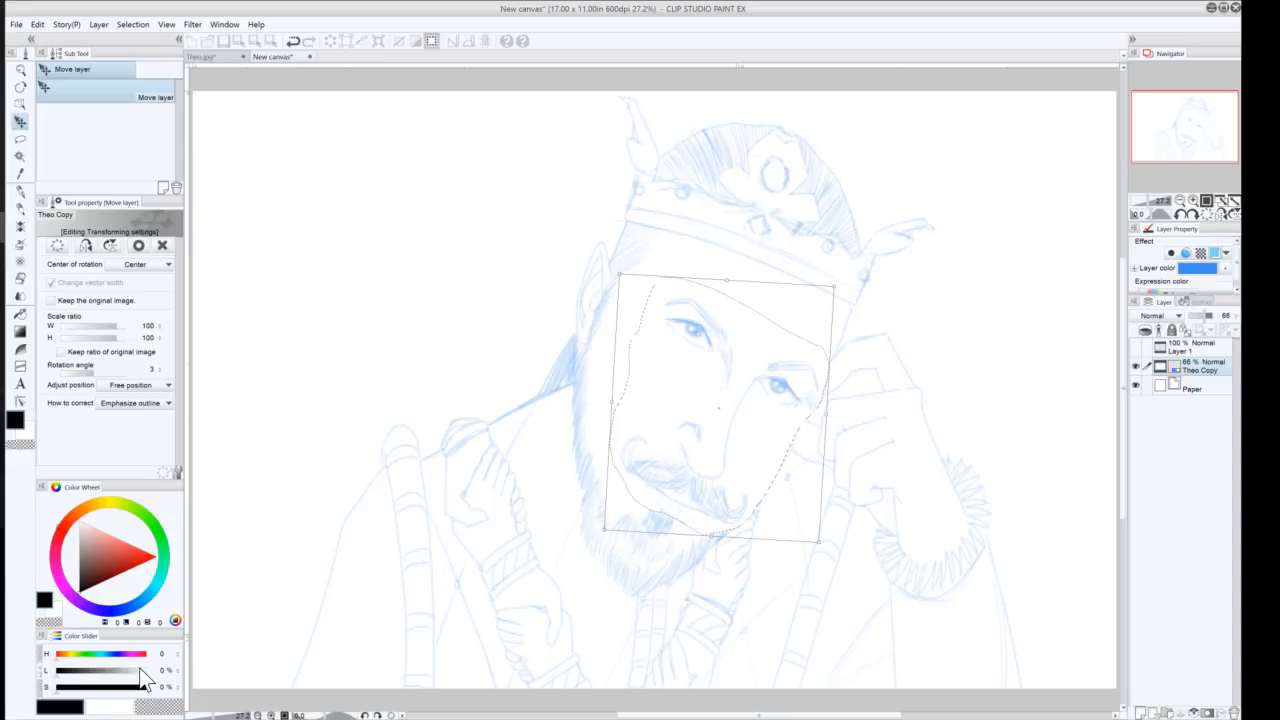
pyautogui.press('Return')
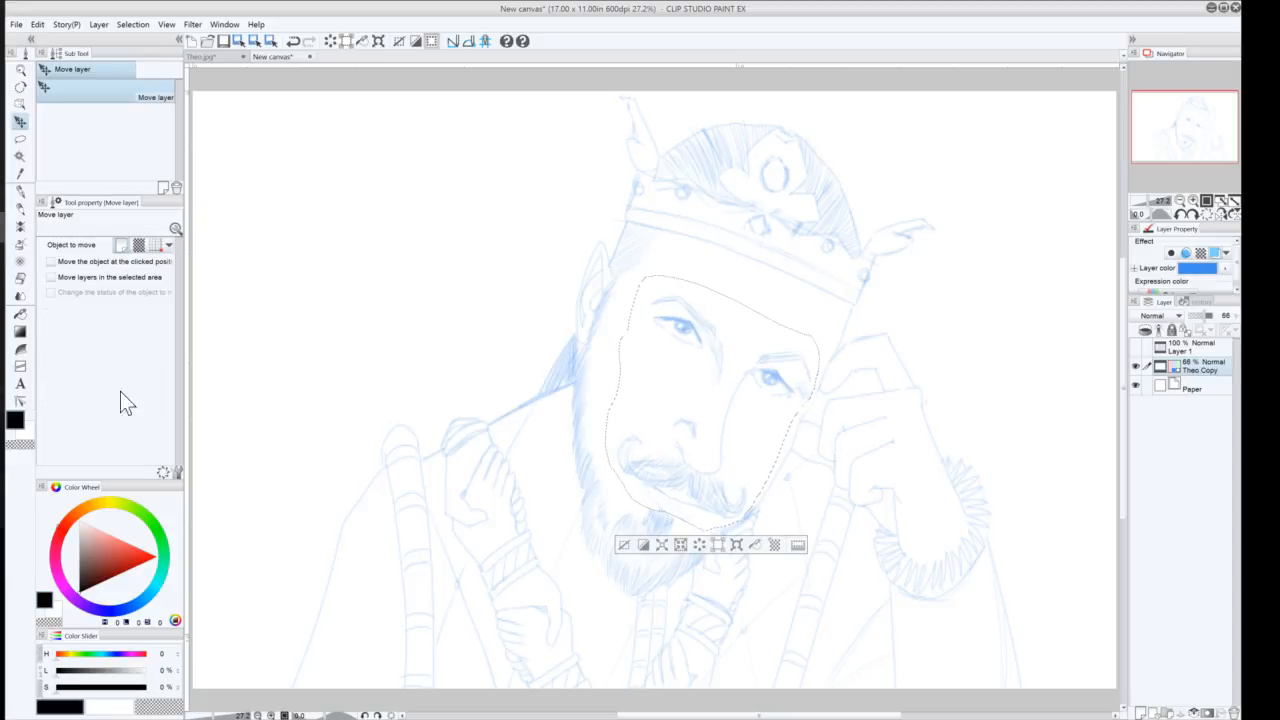
pyautogui.click(622, 544)
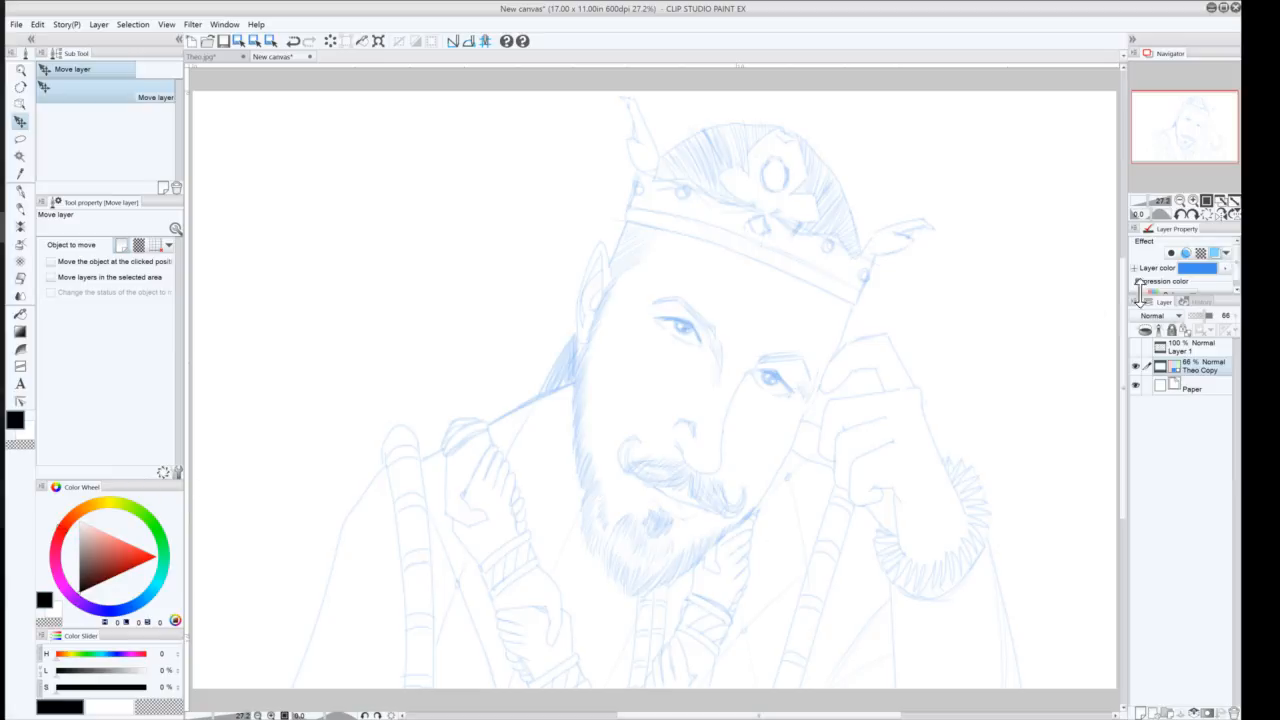
# Revert the history back to the lasso selection step, discarding the transforms
pyautogui.click(1190, 302)
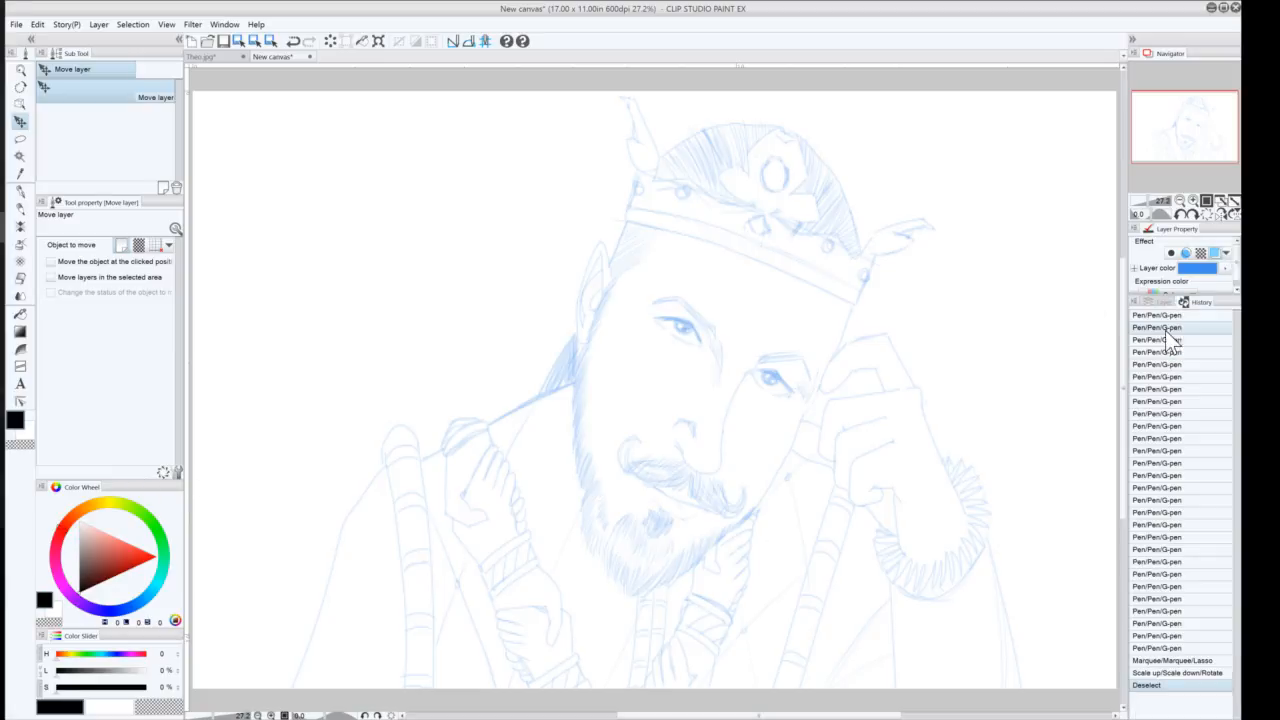
pyautogui.click(1142, 663)
pyautogui.click(1142, 670)
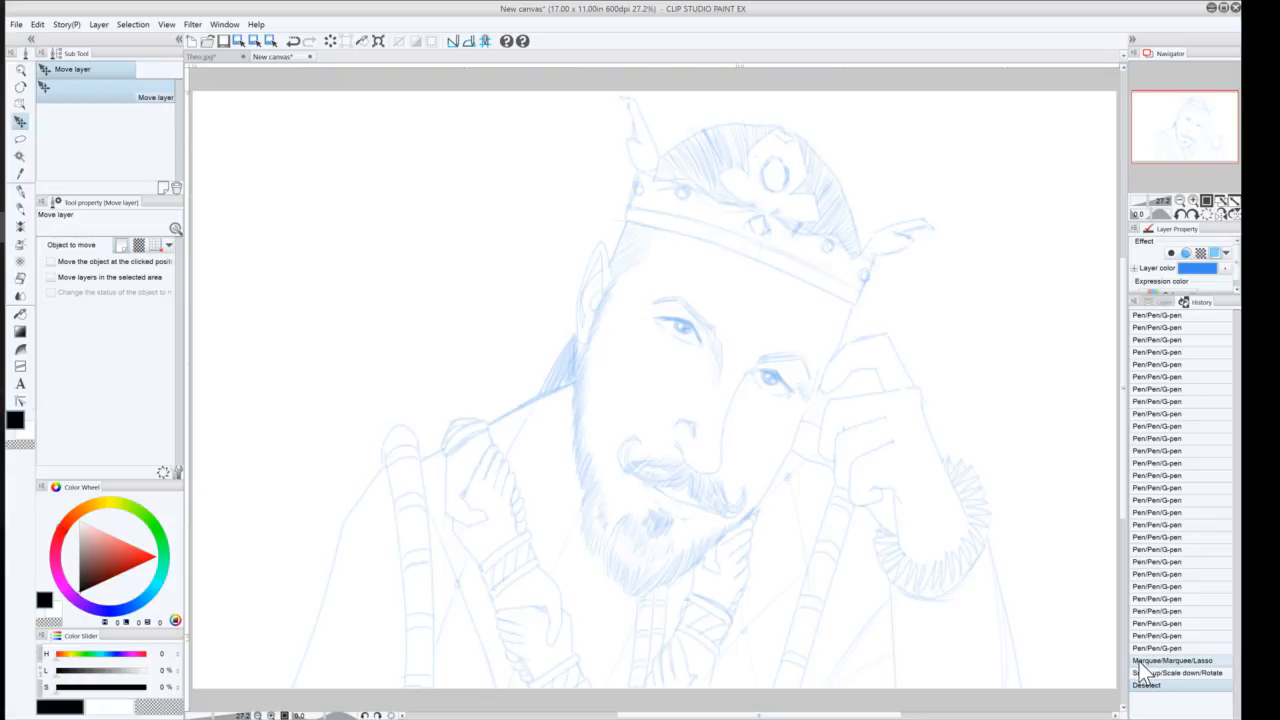
pyautogui.click(1141, 662)
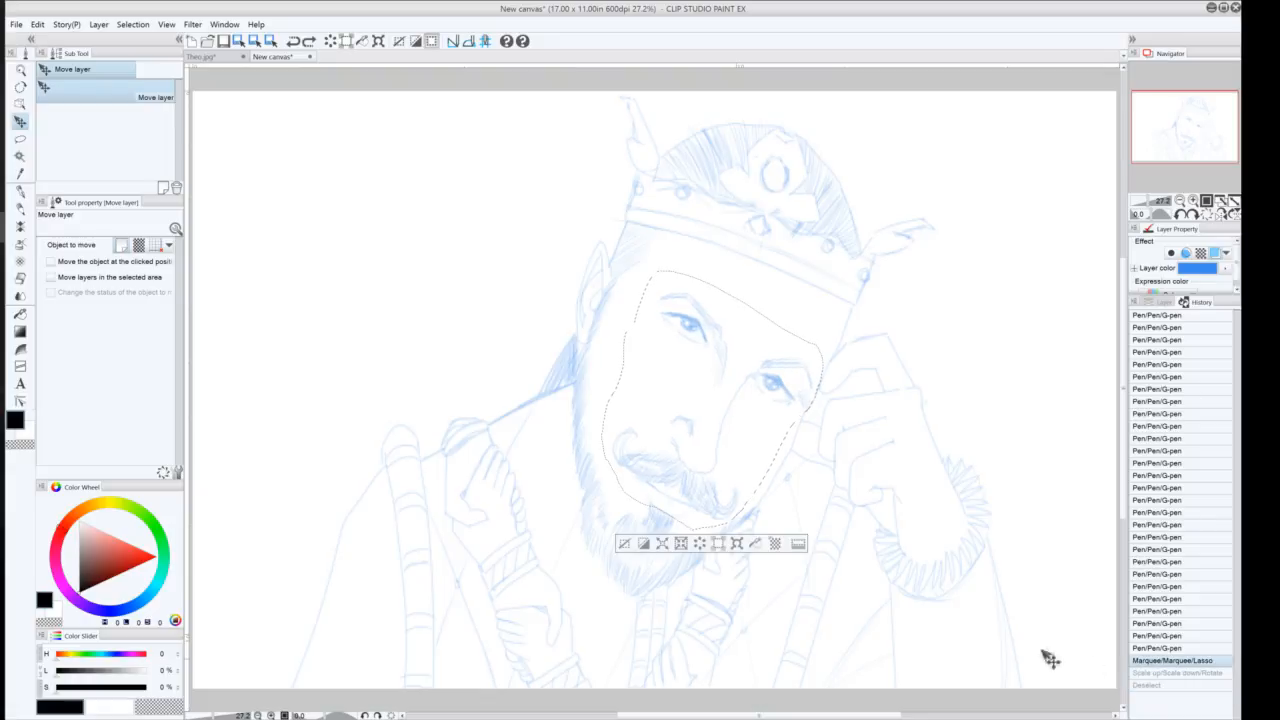
# Clear the selection and lasso-select the crown together with its right-side ornament
pyautogui.click(621, 544)
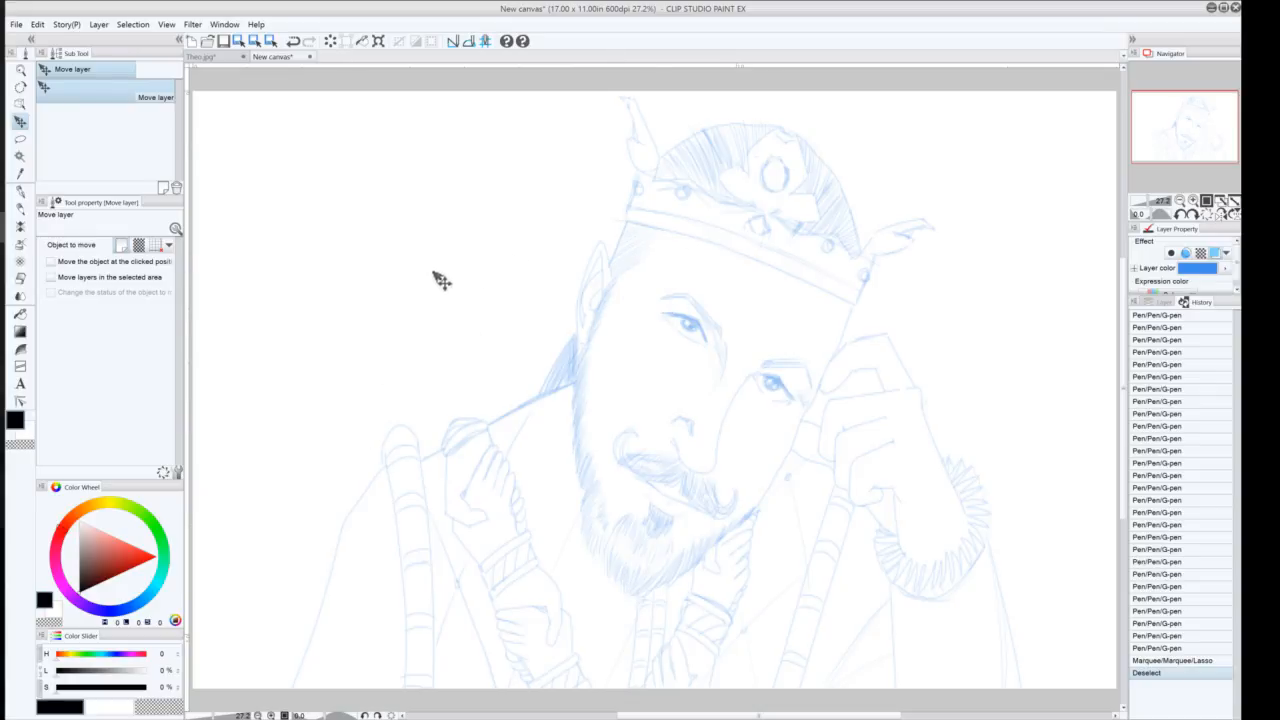
pyautogui.click(20, 138)
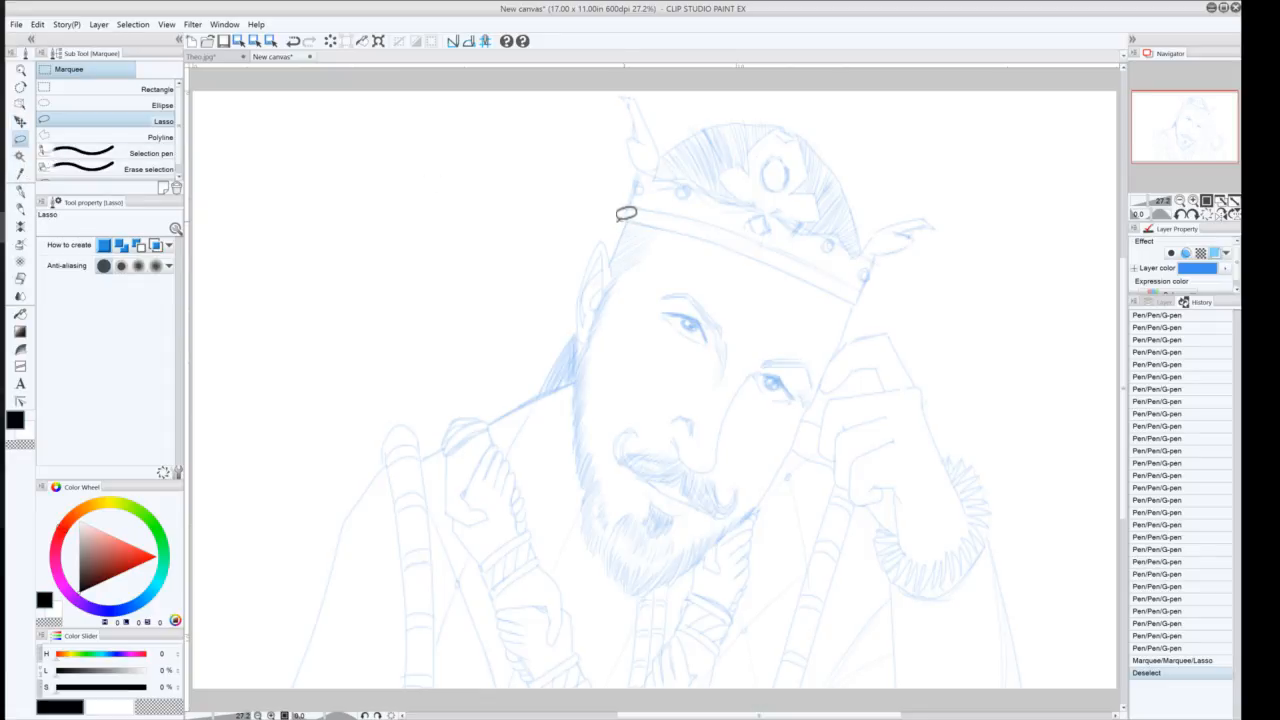
pyautogui.moveTo(618, 220)
pyautogui.mouseDown()
pyautogui.moveTo(864, 298)
pyautogui.moveTo(913, 292)
pyautogui.moveTo(980, 242)
pyautogui.moveTo(981, 206)
pyautogui.moveTo(948, 191)
pyautogui.moveTo(859, 238)
pyautogui.moveTo(787, 211)
pyautogui.moveTo(829, 210)
pyautogui.moveTo(802, 184)
pyautogui.moveTo(813, 160)
pyautogui.moveTo(794, 123)
pyautogui.moveTo(758, 141)
pyautogui.moveTo(755, 165)
pyautogui.moveTo(732, 163)
pyautogui.moveTo(743, 196)
pyautogui.moveTo(667, 163)
pyautogui.moveTo(667, 139)
pyautogui.moveTo(621, 108)
pyautogui.mouseUp()
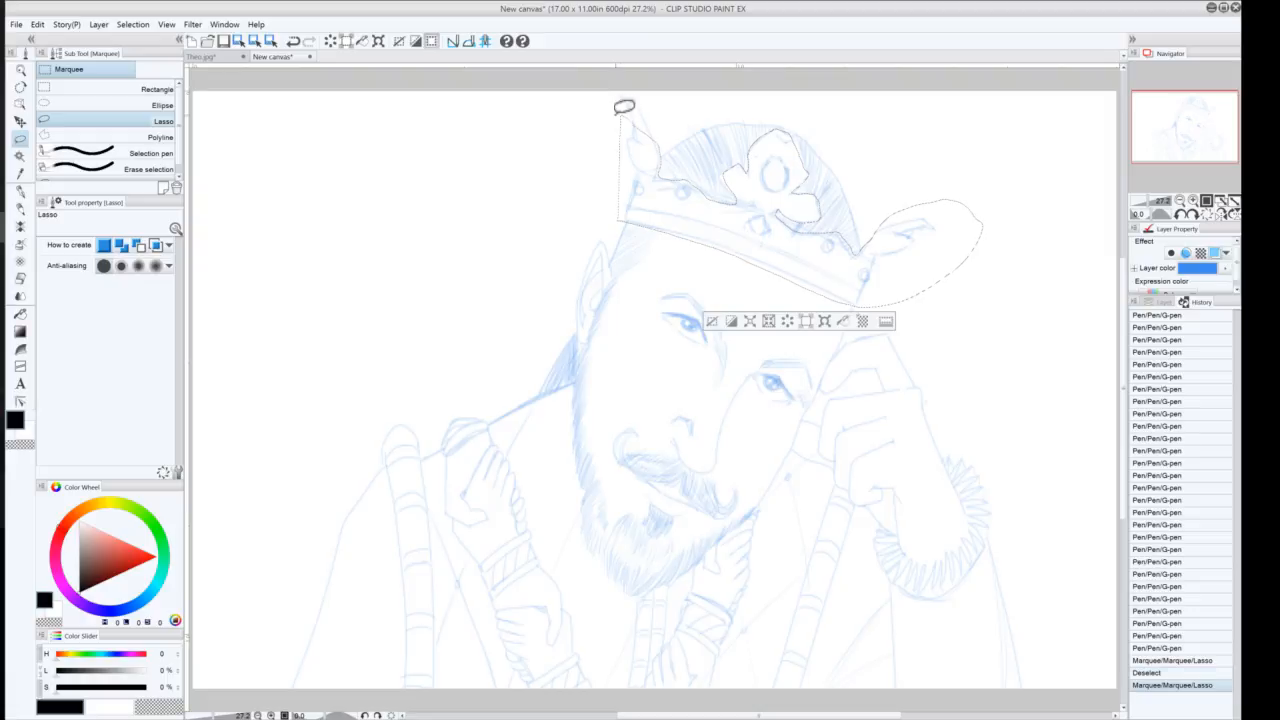
# Add the crown's left spike to the current selection
pyautogui.press('alt')
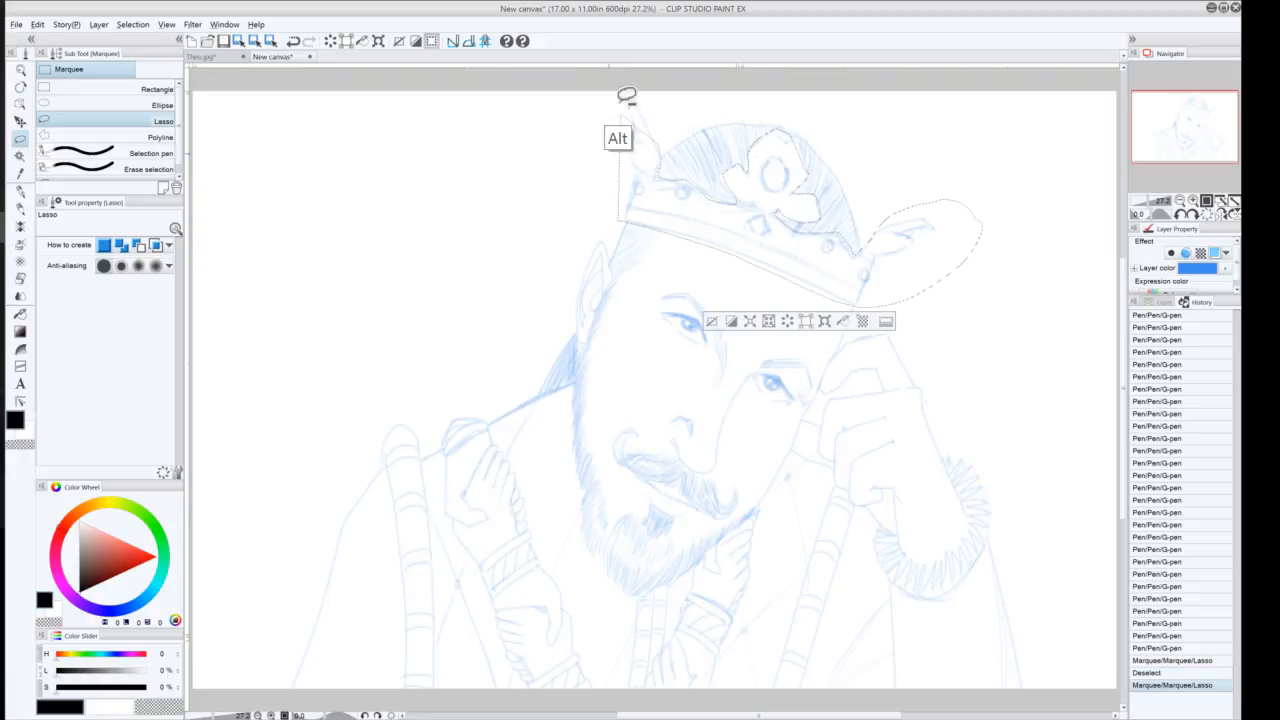
pyautogui.press('shift')
pyautogui.moveTo(666, 150)
pyautogui.mouseDown()
pyautogui.moveTo(606, 96)
pyautogui.moveTo(621, 167)
pyautogui.mouseUp()
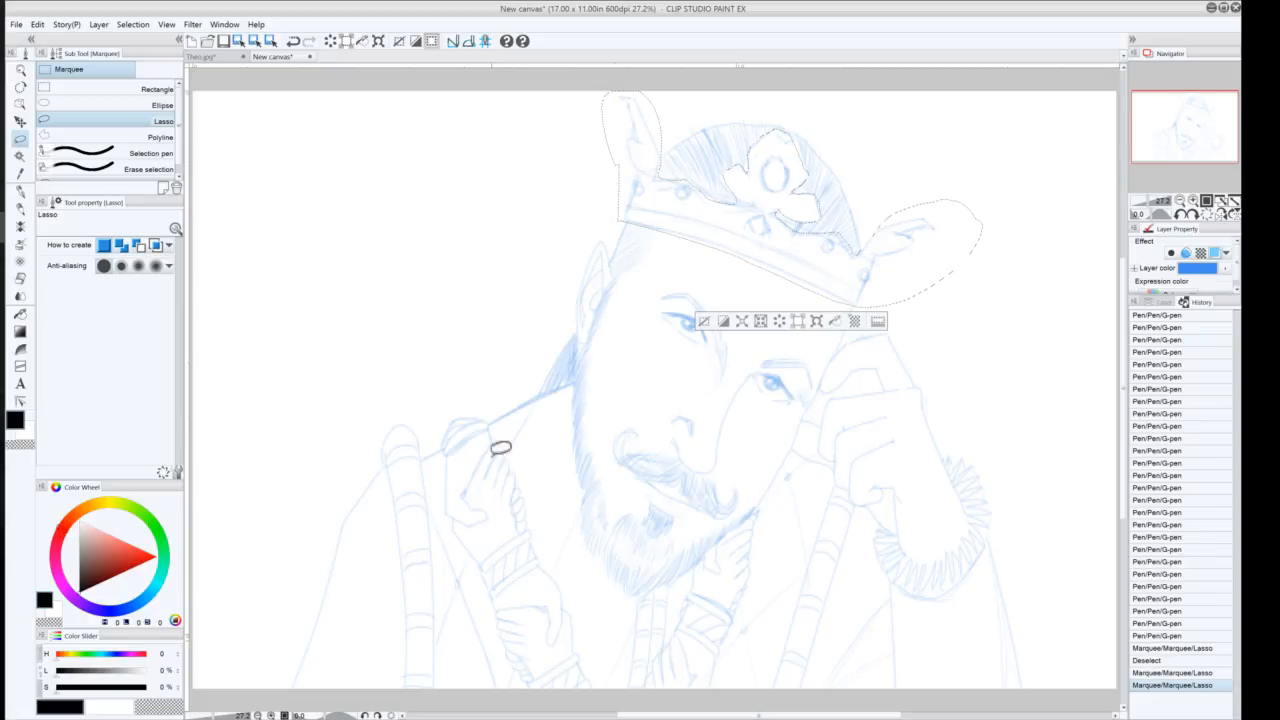
# Cut the selected crown out of the Theo Copy layer and paste it onto a new layer
pyautogui.click(1164, 300)
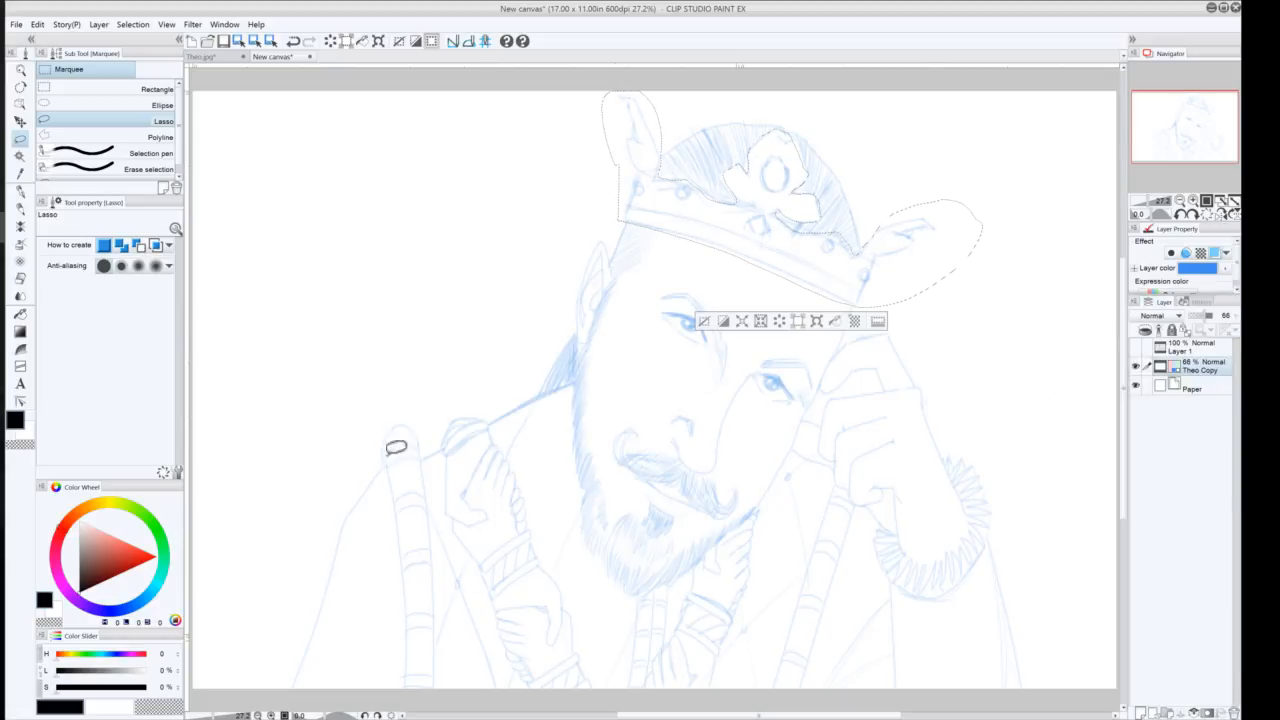
pyautogui.press('ctrl')
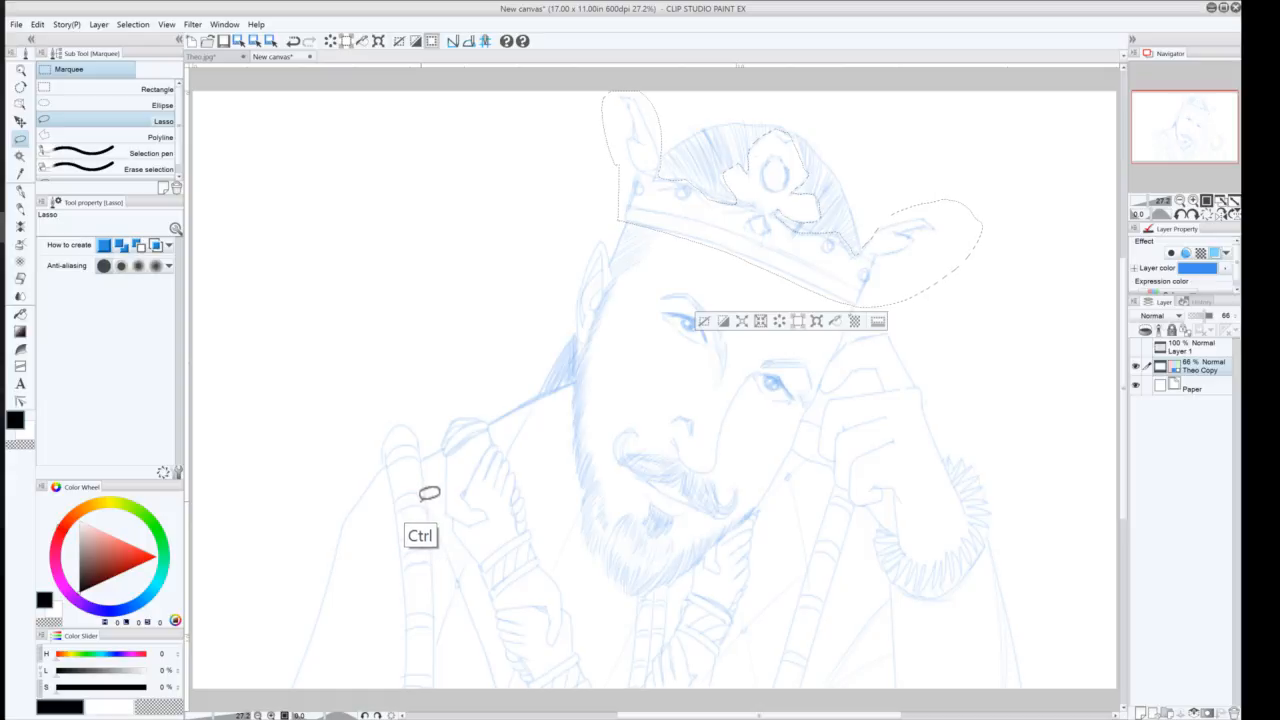
pyautogui.press('Delete')
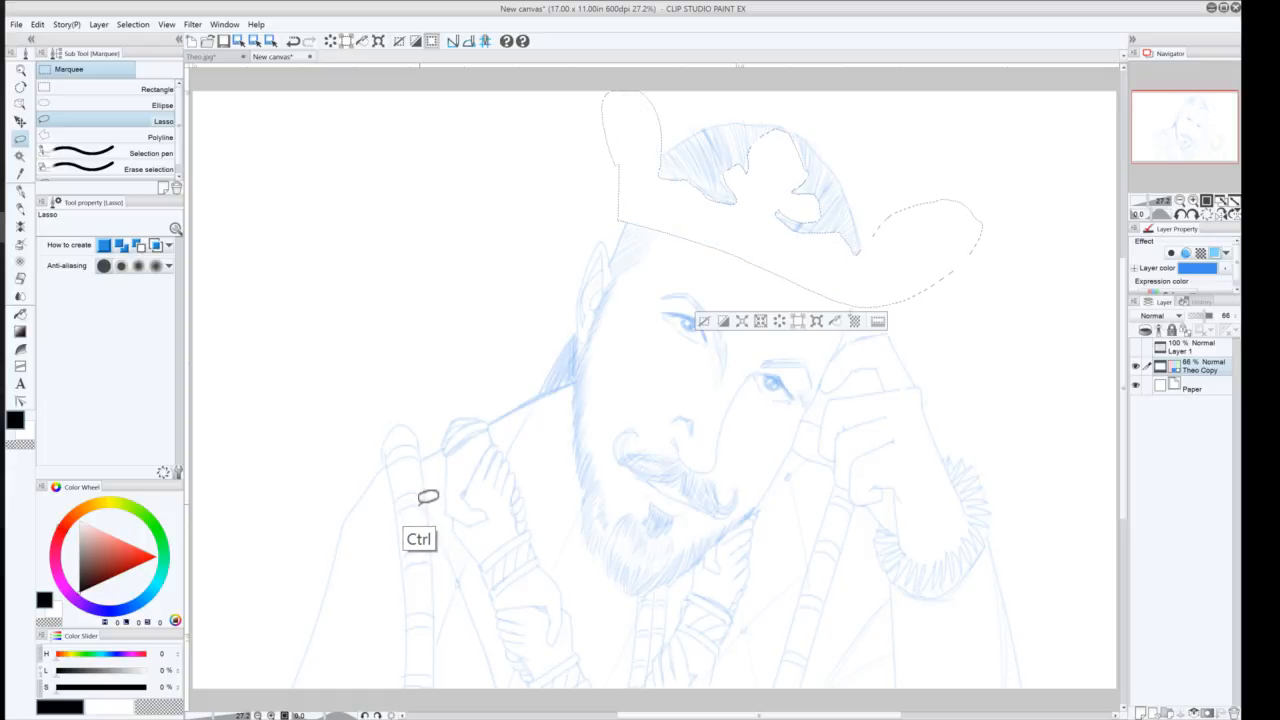
pyautogui.hotkey('ctrl', 'v')
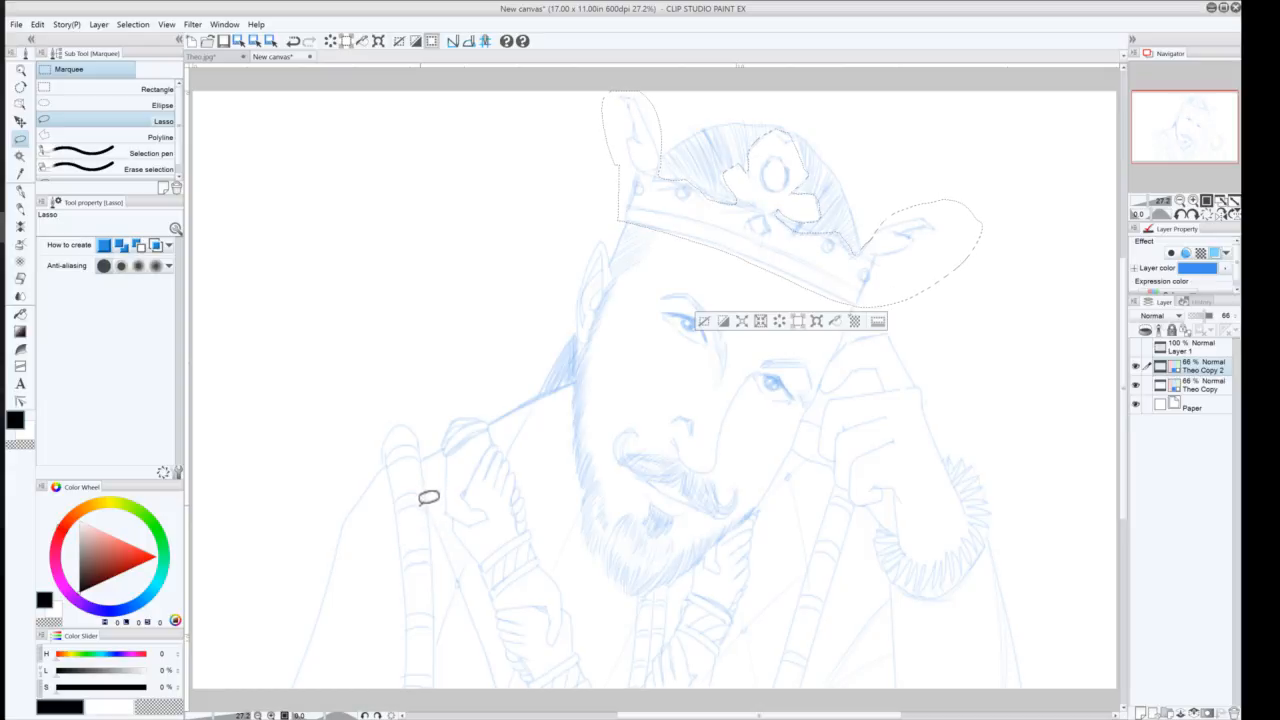
# Deselect and hide the pasted Theo Copy 2 layer
pyautogui.click(702, 320)
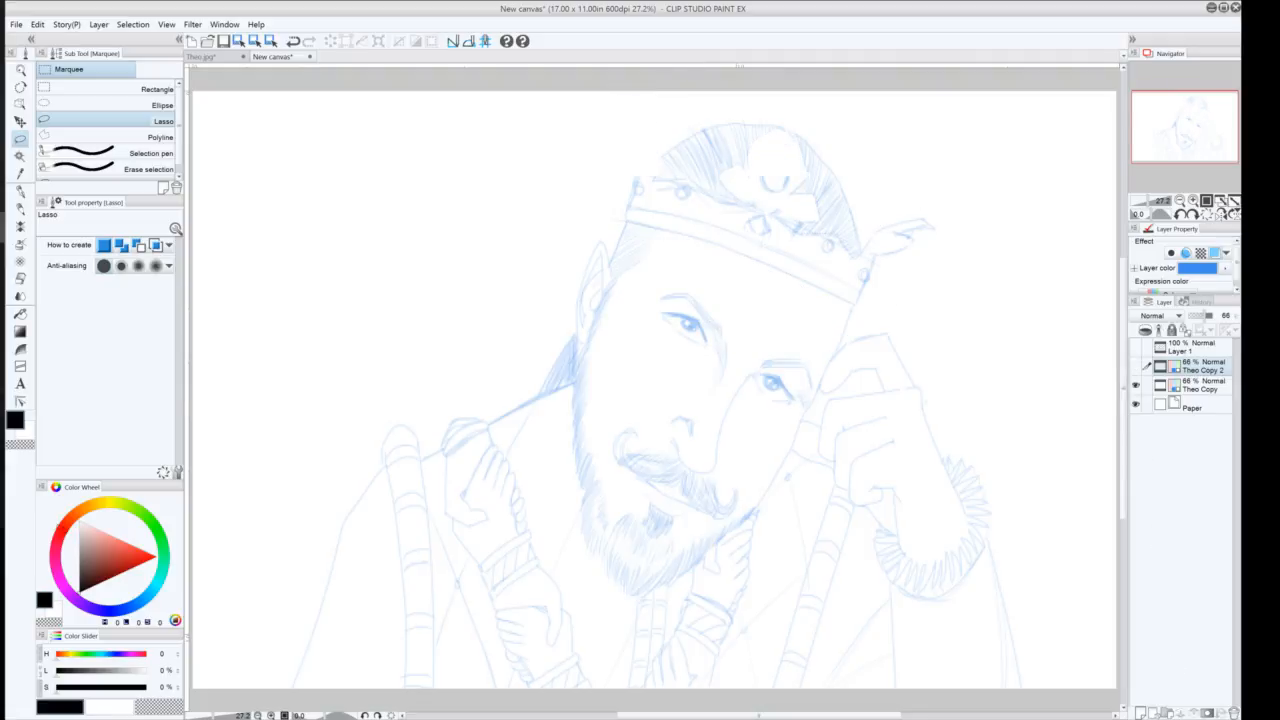
pyautogui.click(1135, 366)
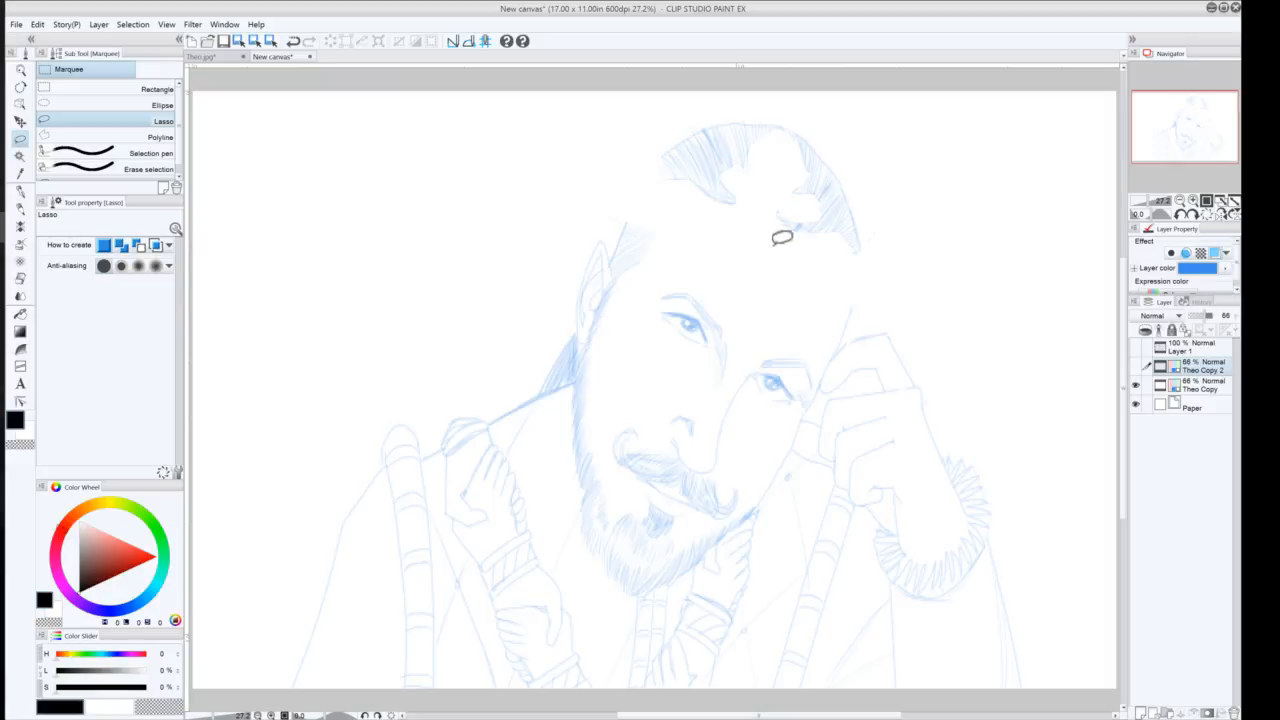
# Switch to the Theo Copy layer and lasso-select the upper face around both eyes
pyautogui.click(20, 208)
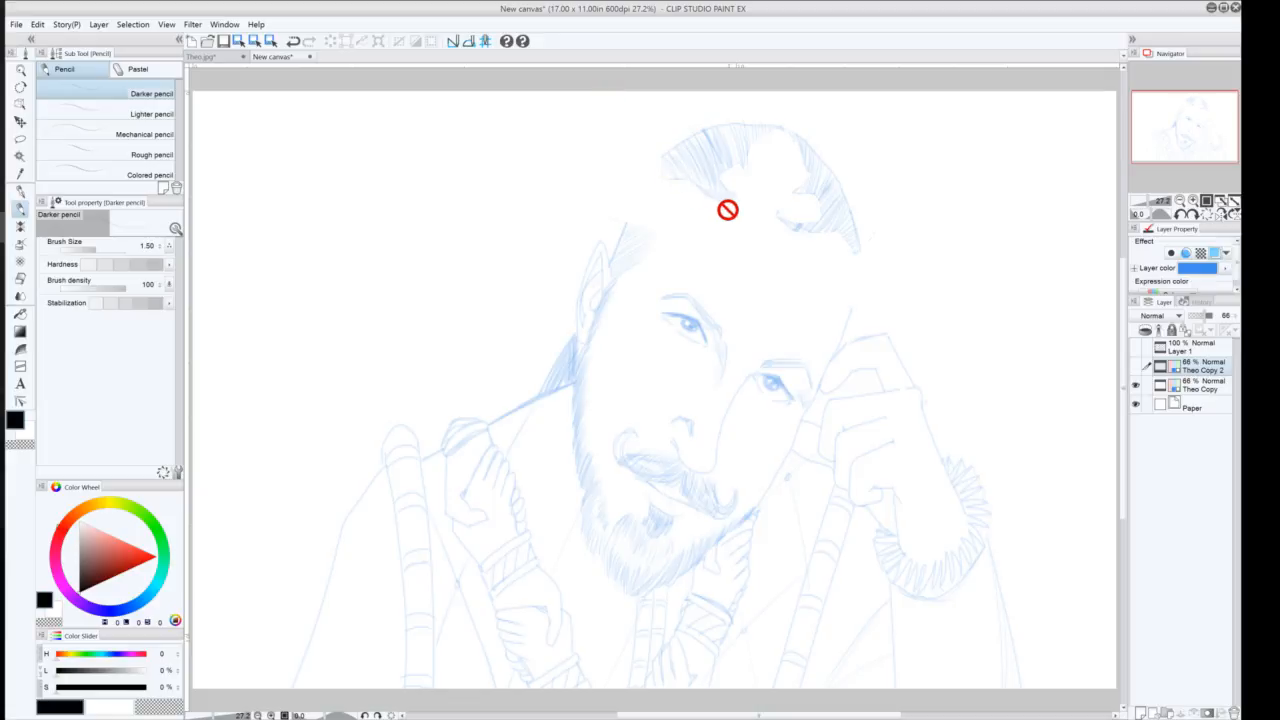
pyautogui.click(1187, 385)
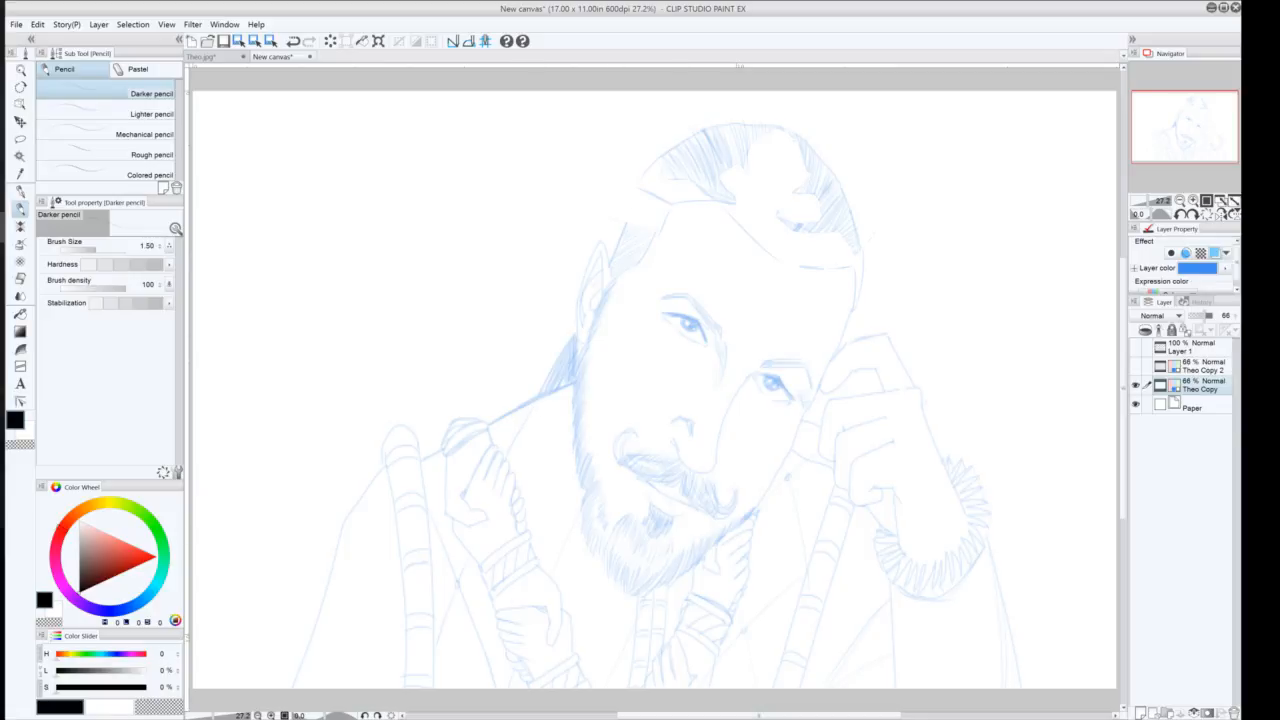
pyautogui.click(20, 139)
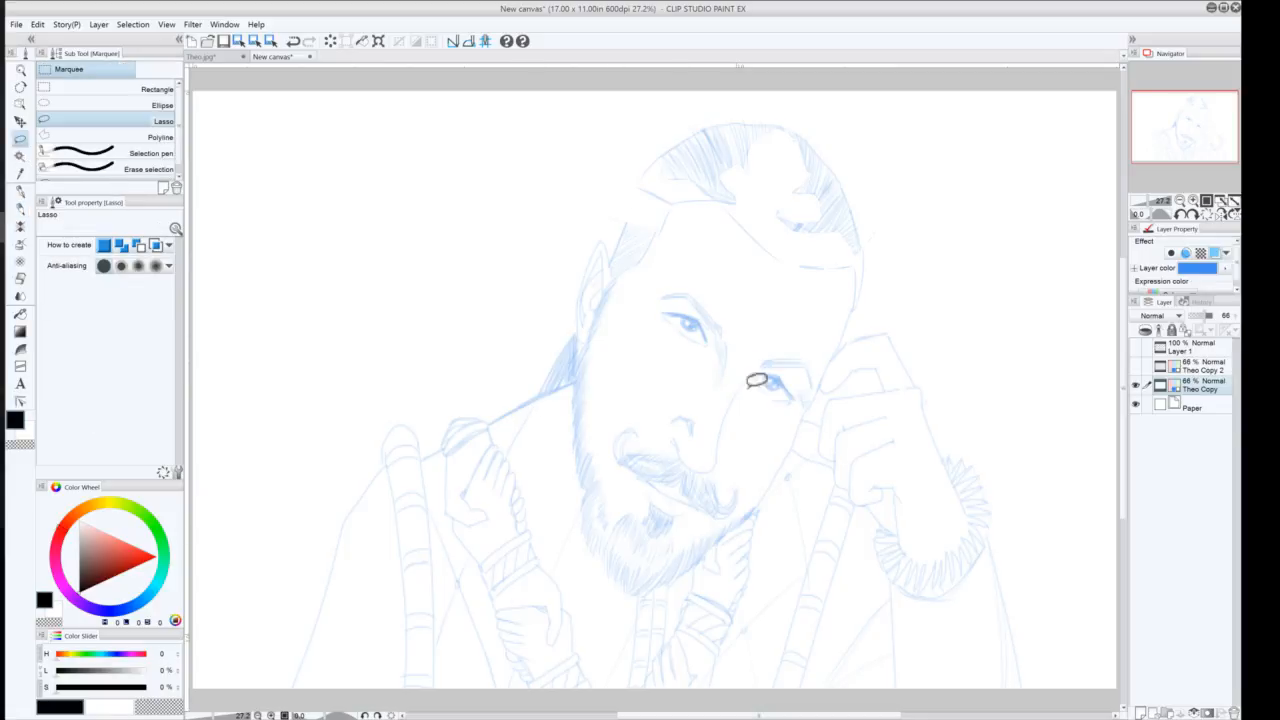
pyautogui.moveTo(760, 418)
pyautogui.mouseDown()
pyautogui.moveTo(749, 387)
pyautogui.moveTo(715, 389)
pyautogui.moveTo(640, 288)
pyautogui.moveTo(691, 270)
pyautogui.moveTo(821, 331)
pyautogui.moveTo(827, 382)
pyautogui.moveTo(758, 412)
pyautogui.mouseUp()
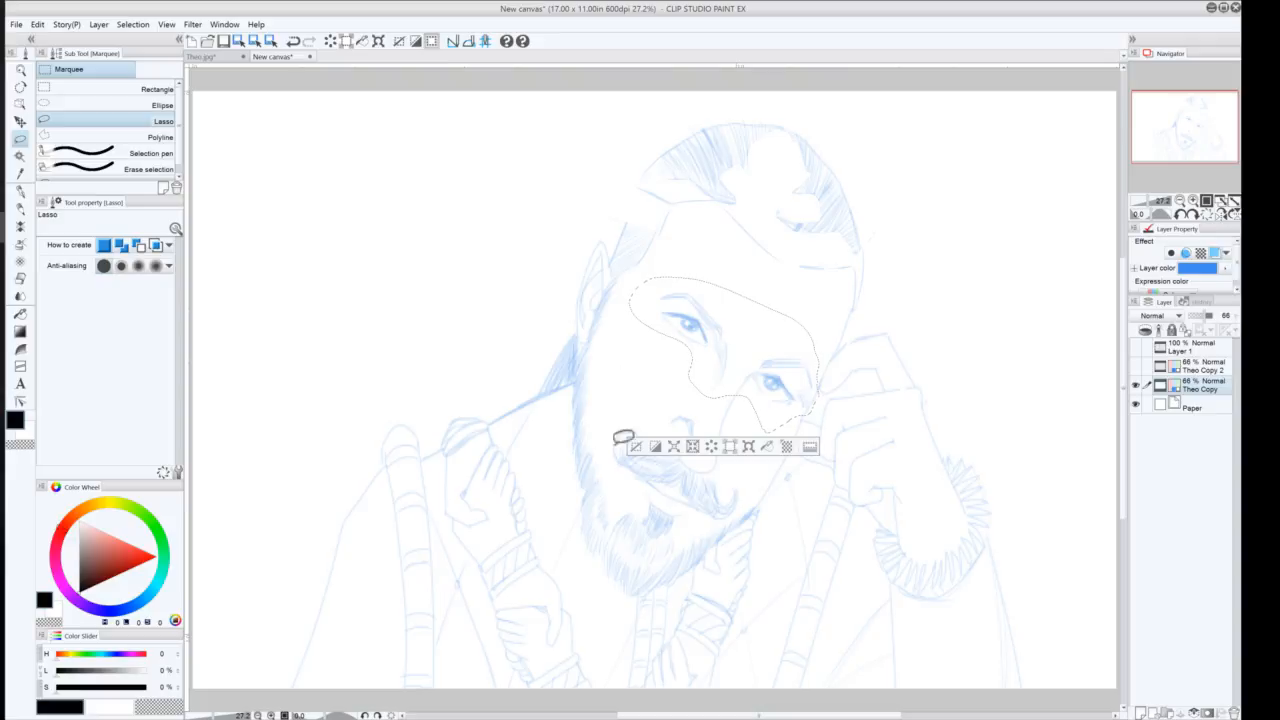
pyautogui.click(635, 447)
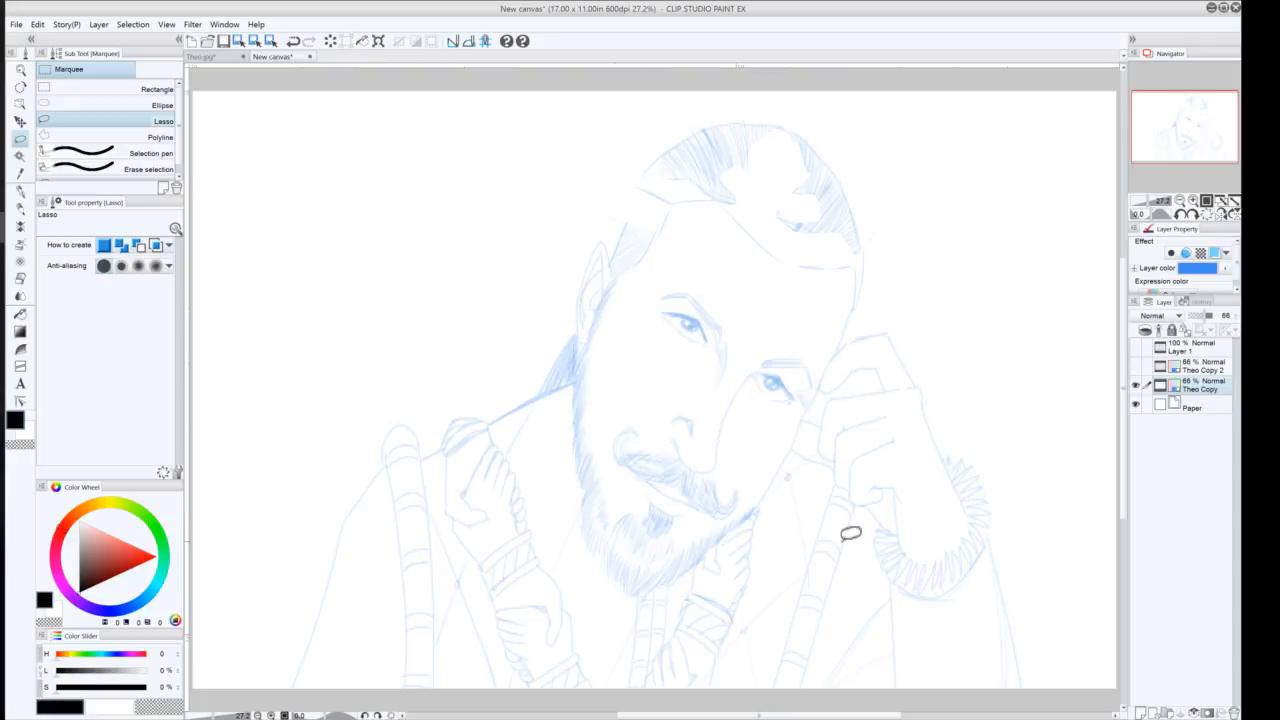
pyautogui.hotkey('ctrl', 'z')
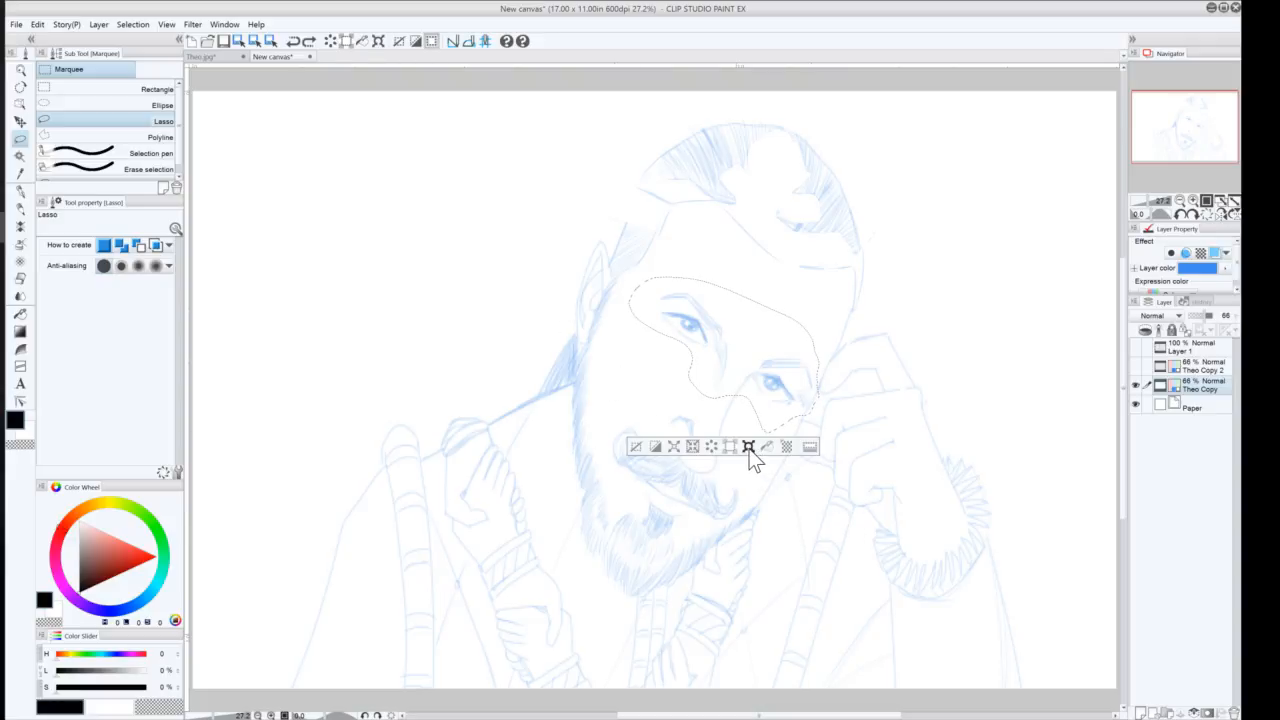
# Try rotating the selected face area, then discard the transform and clear the selection
pyautogui.click(749, 448)
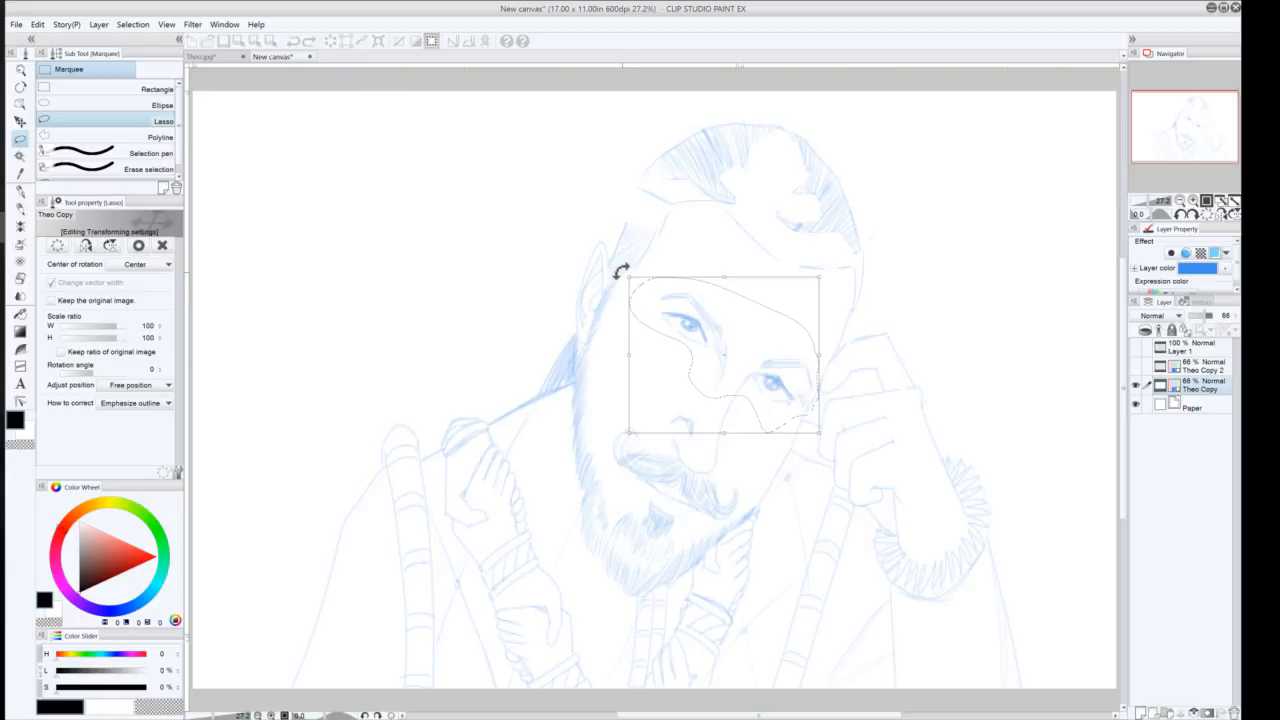
pyautogui.moveTo(620, 270); pyautogui.dragTo(616, 285)
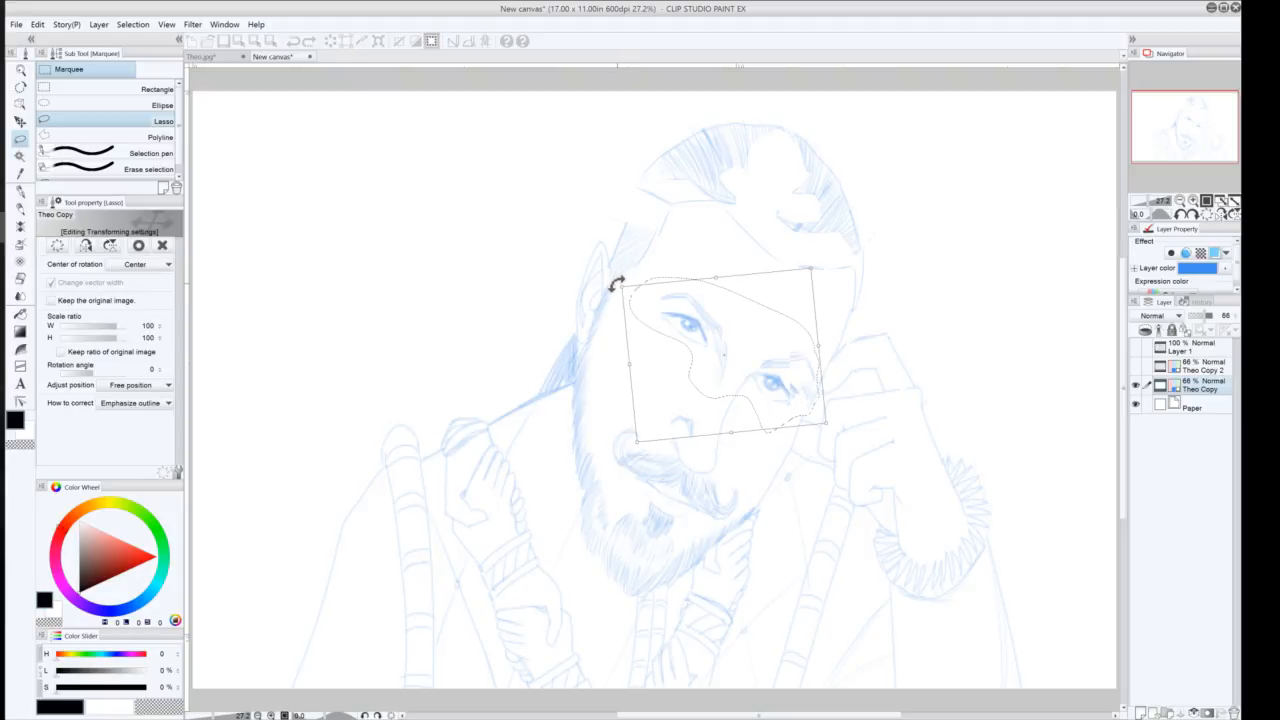
pyautogui.moveTo(616, 285); pyautogui.dragTo(617, 286)
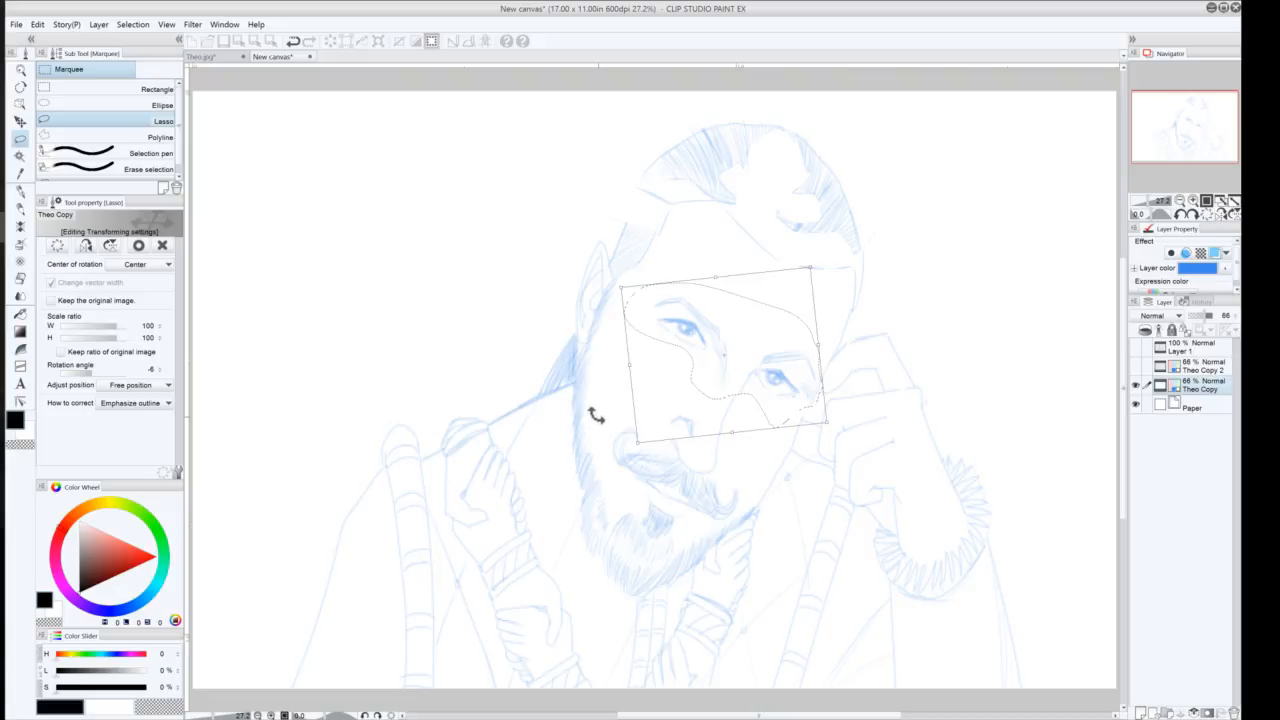
pyautogui.hotkey('ctrl', 'z')
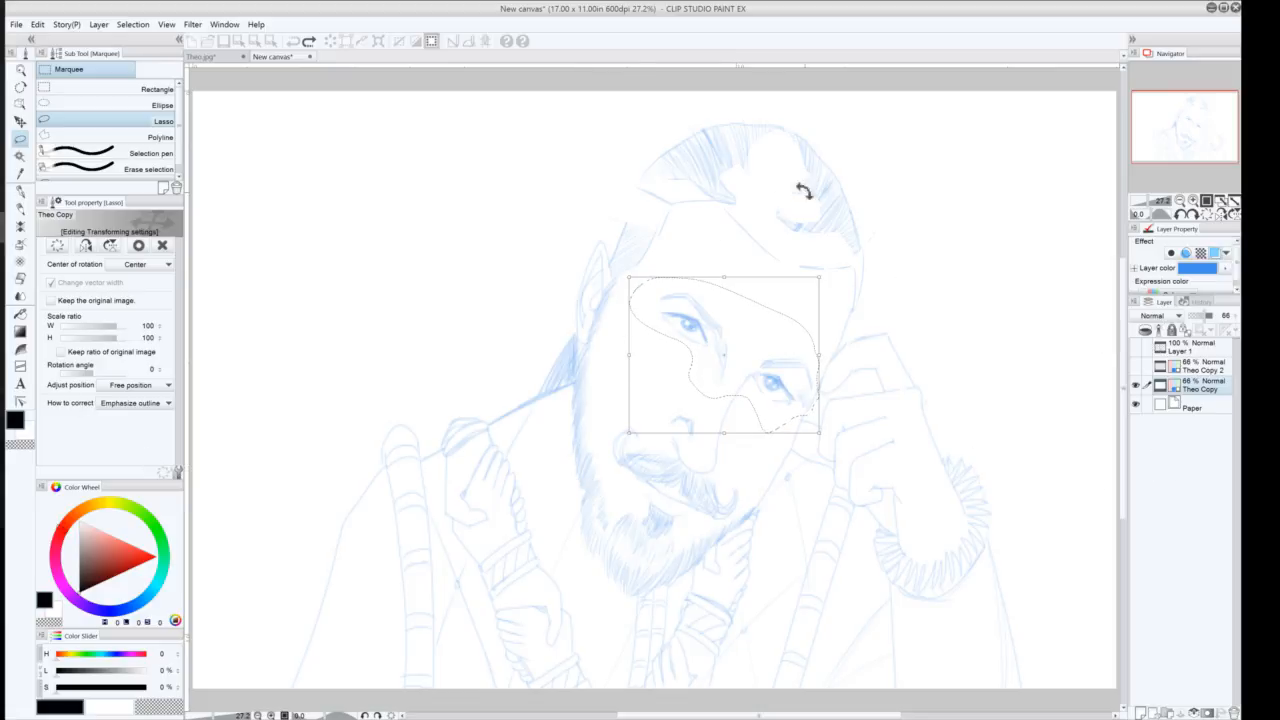
pyautogui.click(20, 205)
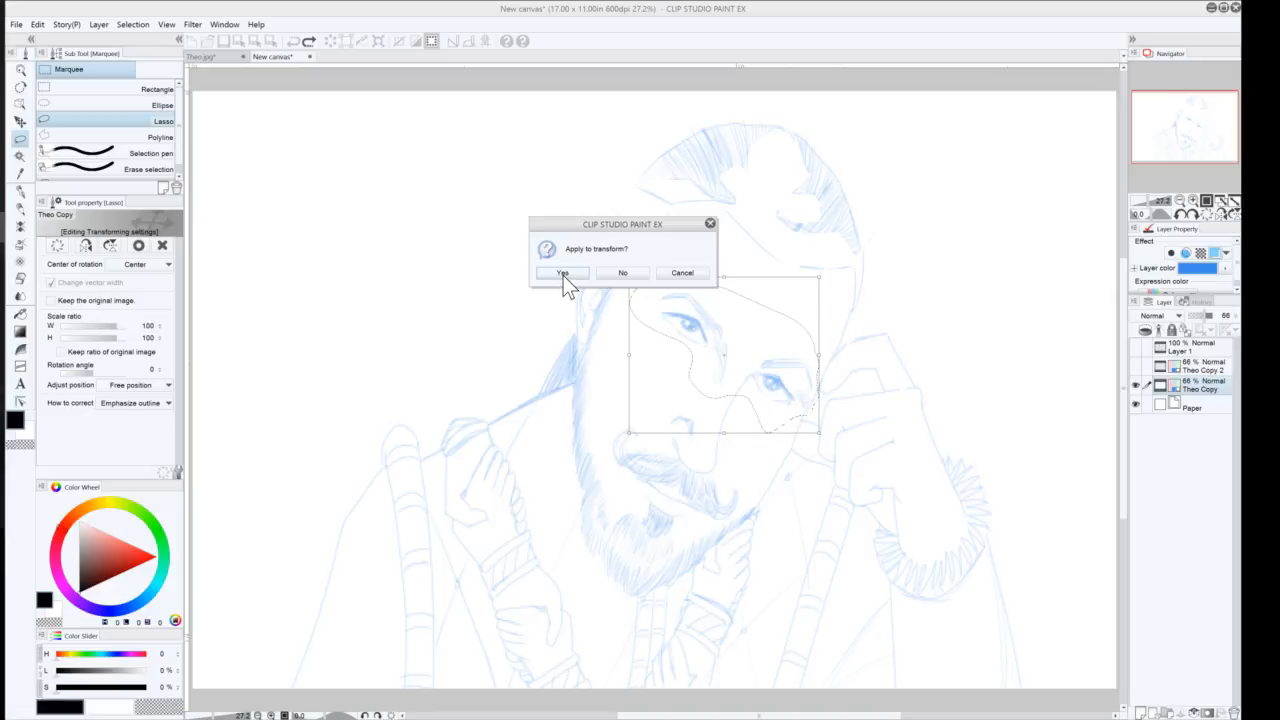
pyautogui.click(618, 274)
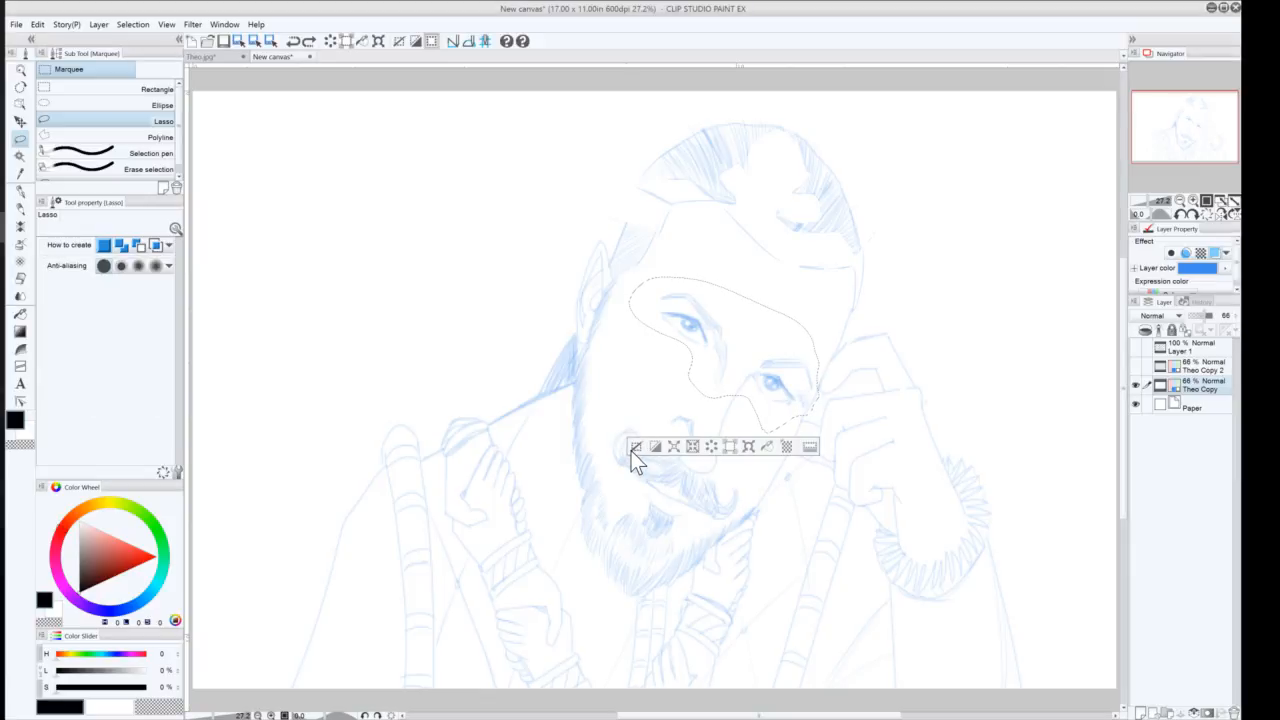
pyautogui.click(635, 447)
# Lasso-select the left eye area and rotate it about -3 degrees, applying the transform
pyautogui.moveTo(645, 328)
pyautogui.mouseDown()
pyautogui.moveTo(742, 304)
pyautogui.moveTo(746, 369)
pyautogui.moveTo(699, 397)
pyautogui.moveTo(634, 354)
pyautogui.mouseUp()
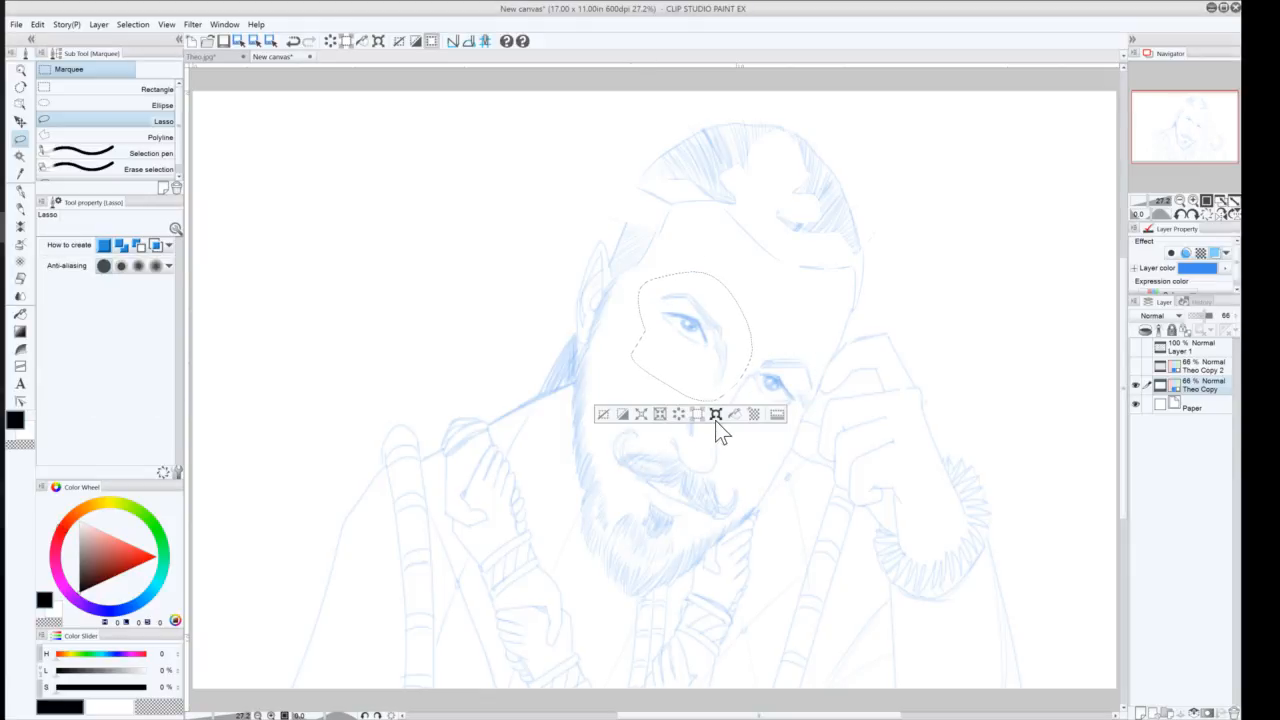
pyautogui.click(697, 415)
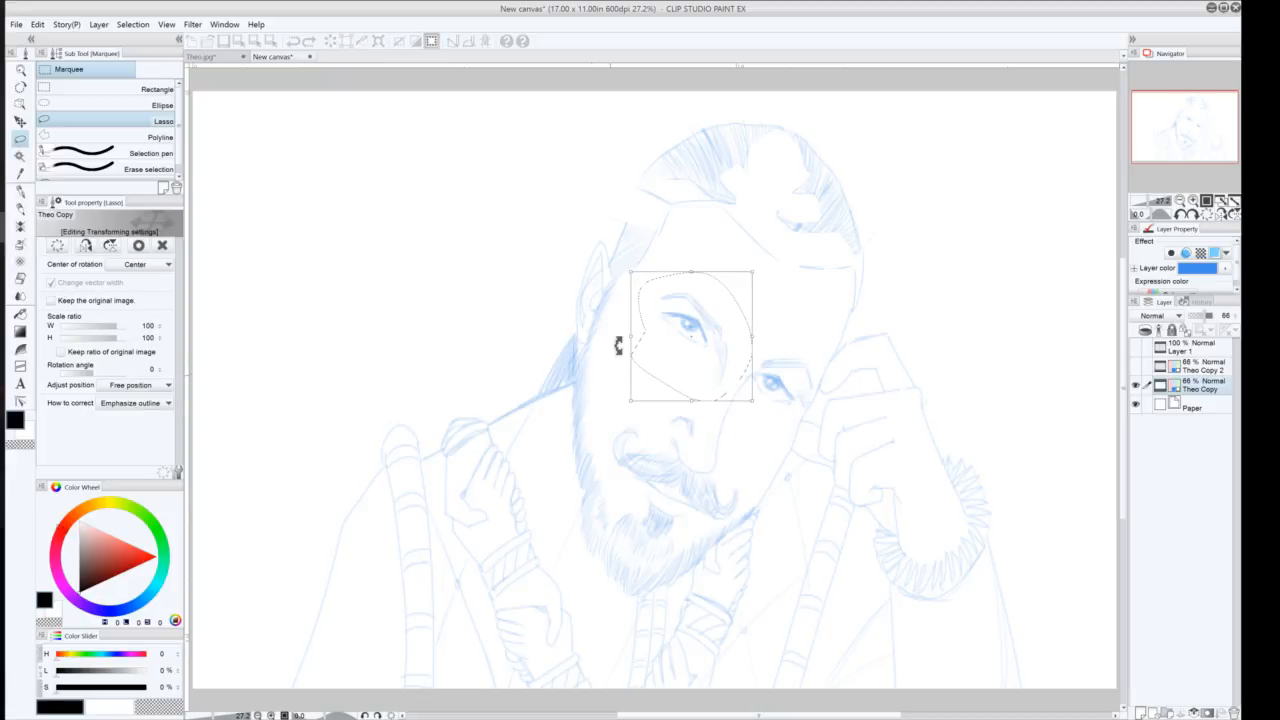
pyautogui.moveTo(626, 266); pyautogui.dragTo(621, 273)
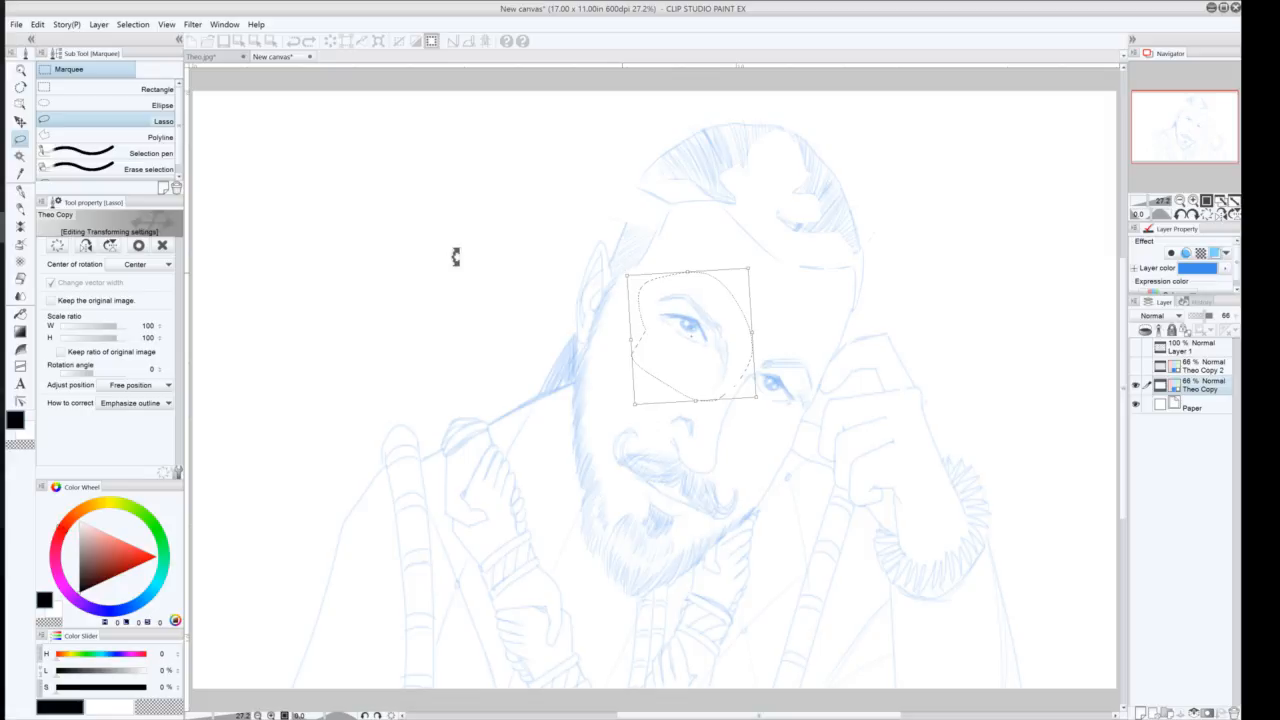
pyautogui.moveTo(676, 328); pyautogui.dragTo(756, 410)
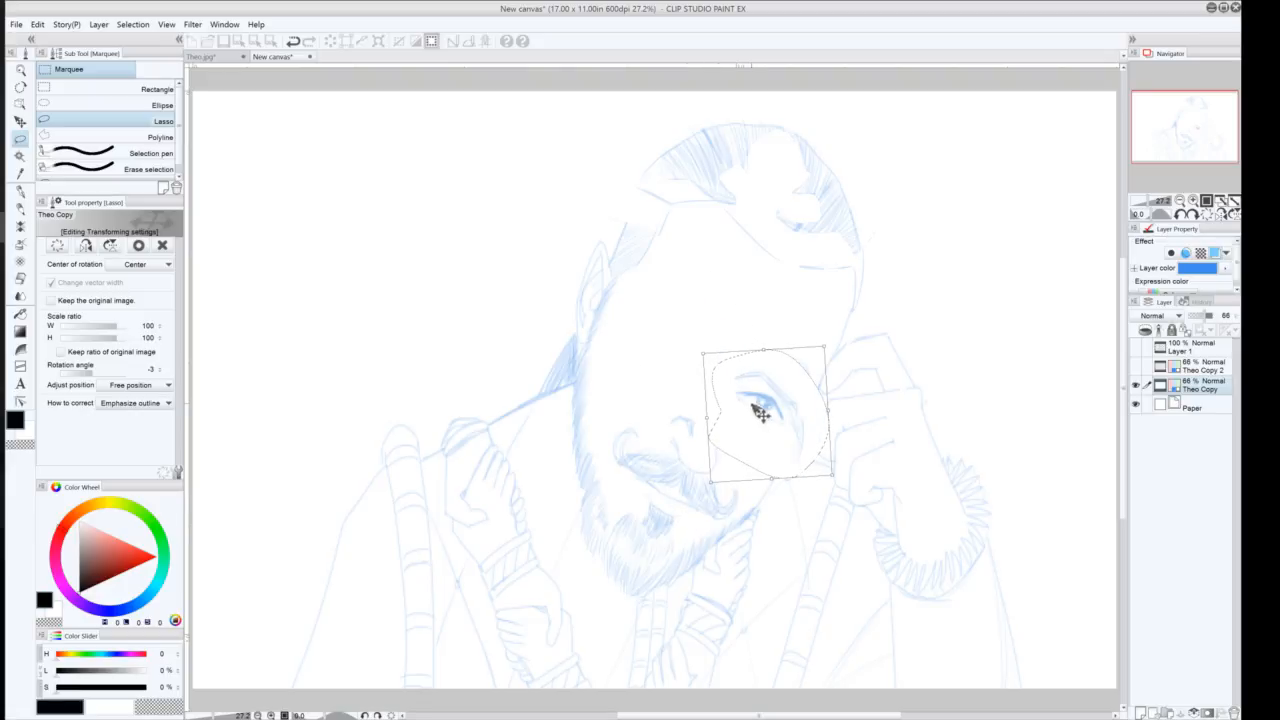
pyautogui.moveTo(768, 422)
pyautogui.mouseDown()
pyautogui.moveTo(757, 420)
pyautogui.moveTo(748, 452)
pyautogui.moveTo(683, 377)
pyautogui.moveTo(673, 334)
pyautogui.mouseUp()
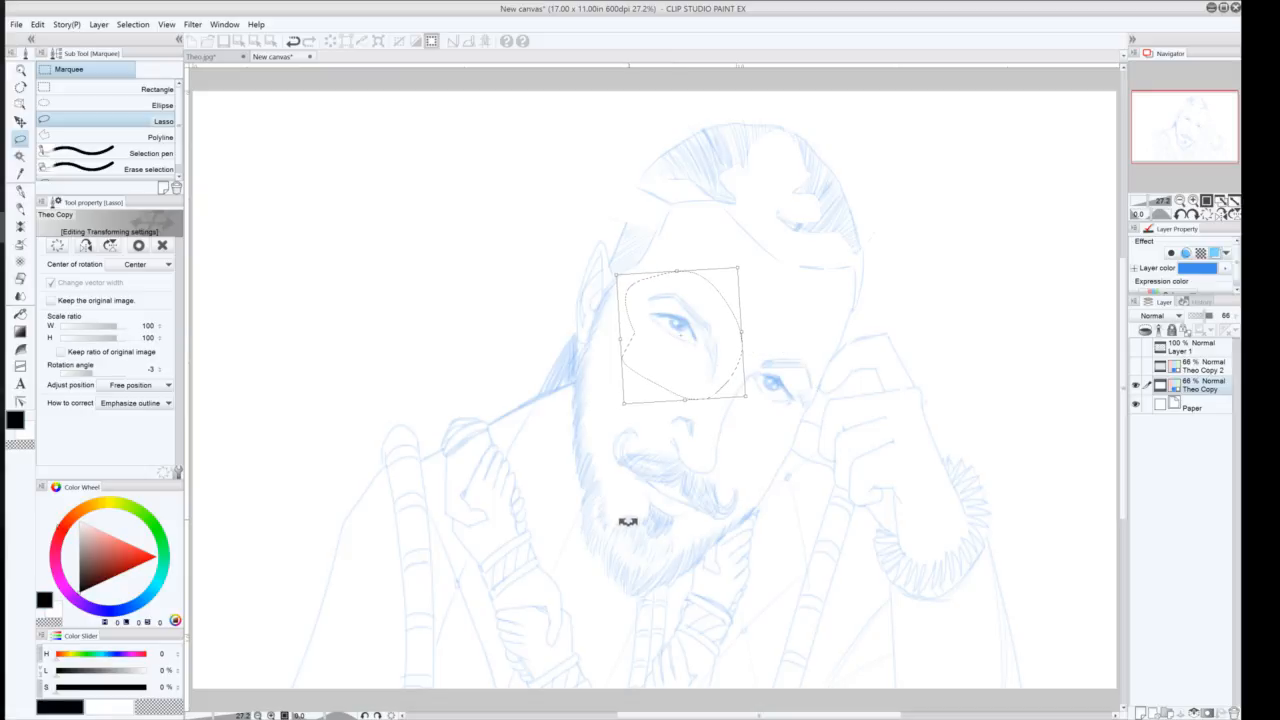
pyautogui.press('ctrl')
pyautogui.click(134, 244)
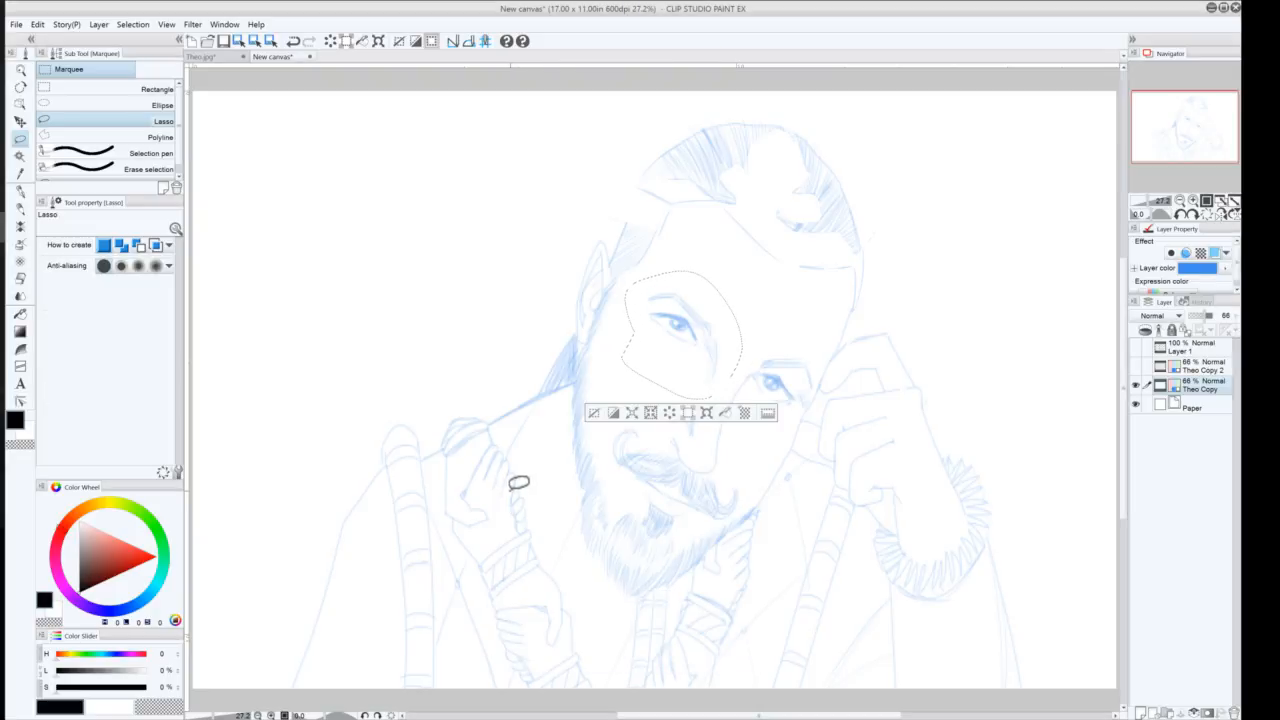
pyautogui.hotkey('ctrl', 'x')
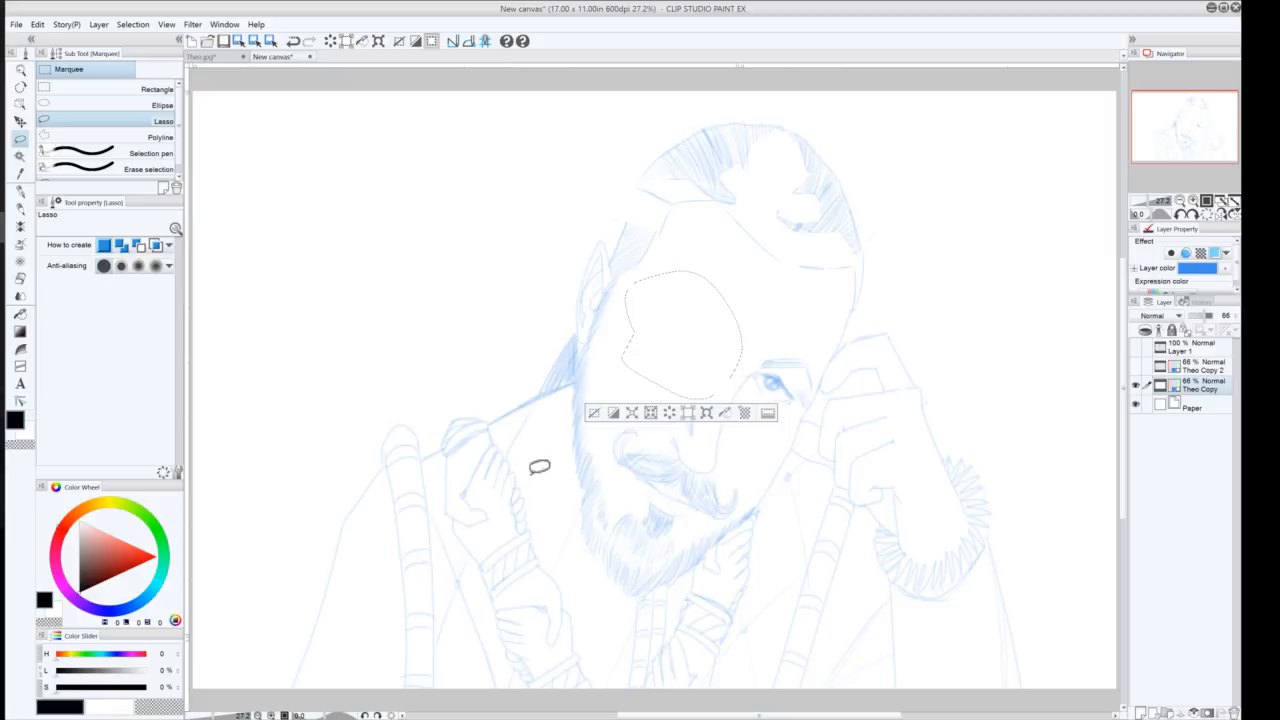
pyautogui.hotkey('ctrl', 'z')
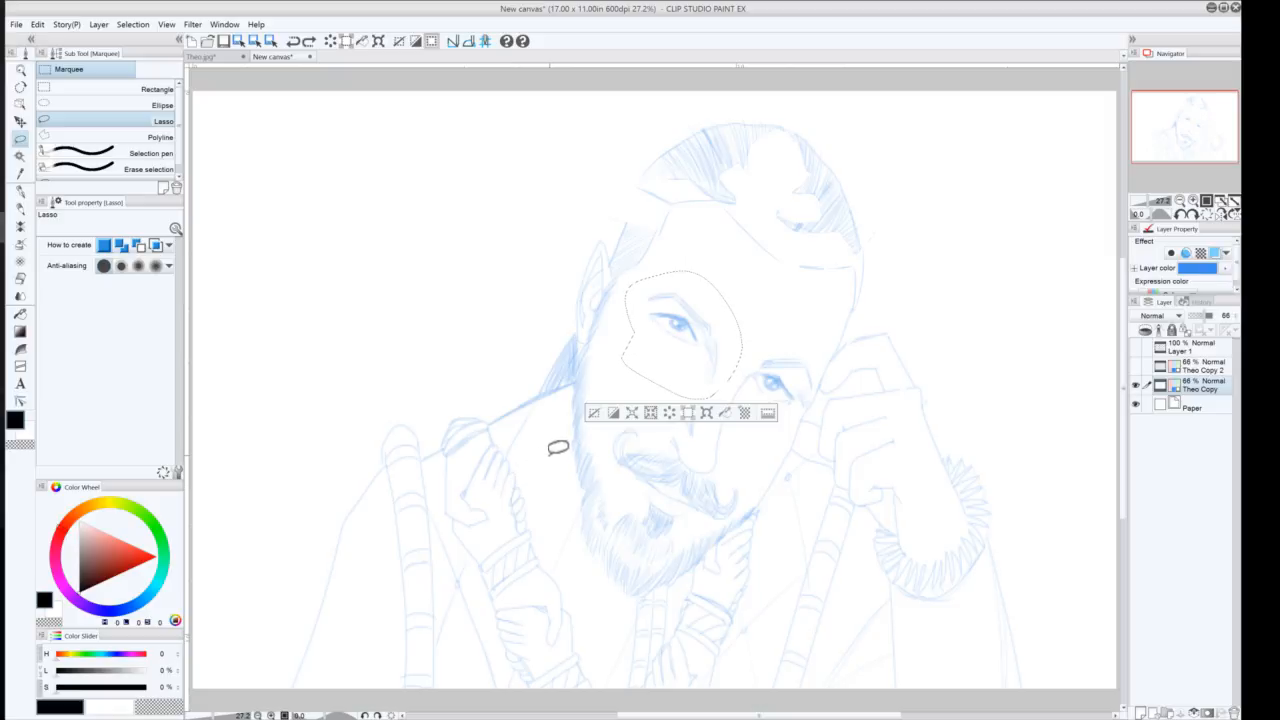
pyautogui.click(595, 413)
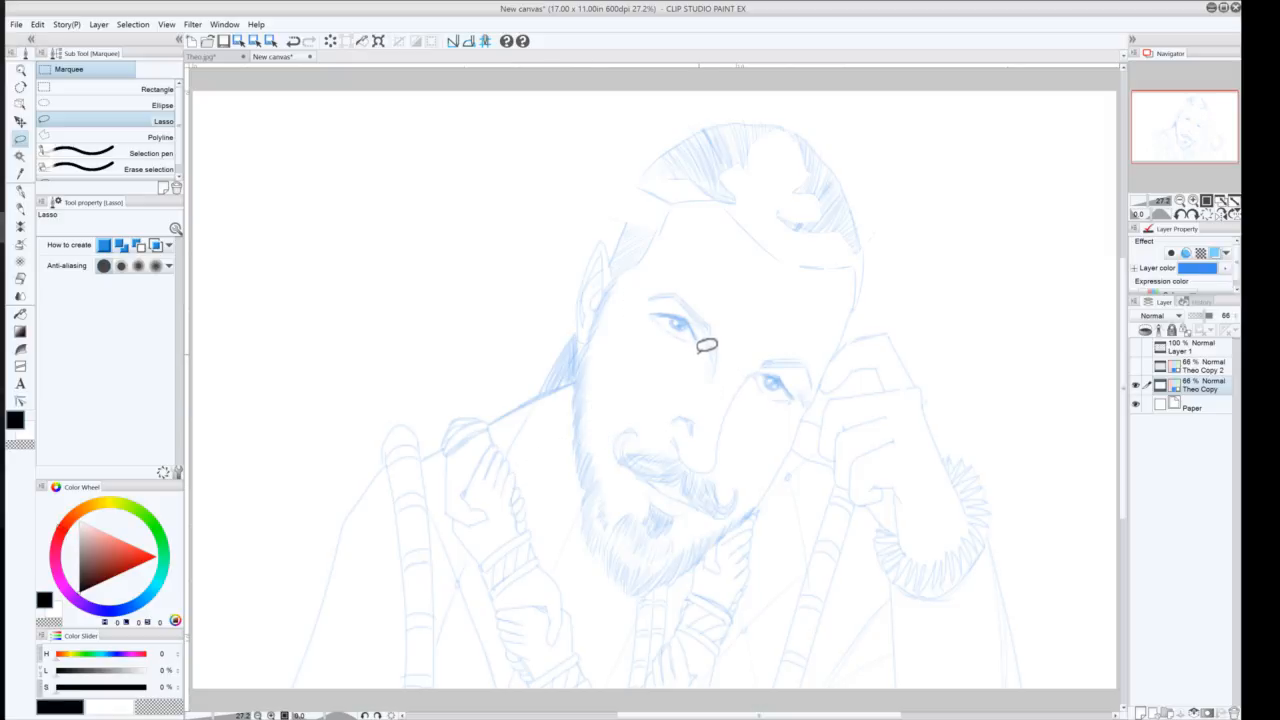
# Lasso a narrow area around the left eye, then move, rotate about -3 degrees and scale it to 91% by 98%
pyautogui.moveTo(703, 343)
pyautogui.mouseDown()
pyautogui.moveTo(654, 313)
pyautogui.moveTo(655, 283)
pyautogui.moveTo(677, 280)
pyautogui.moveTo(720, 317)
pyautogui.moveTo(730, 354)
pyautogui.moveTo(712, 390)
pyautogui.moveTo(698, 344)
pyautogui.mouseUp()
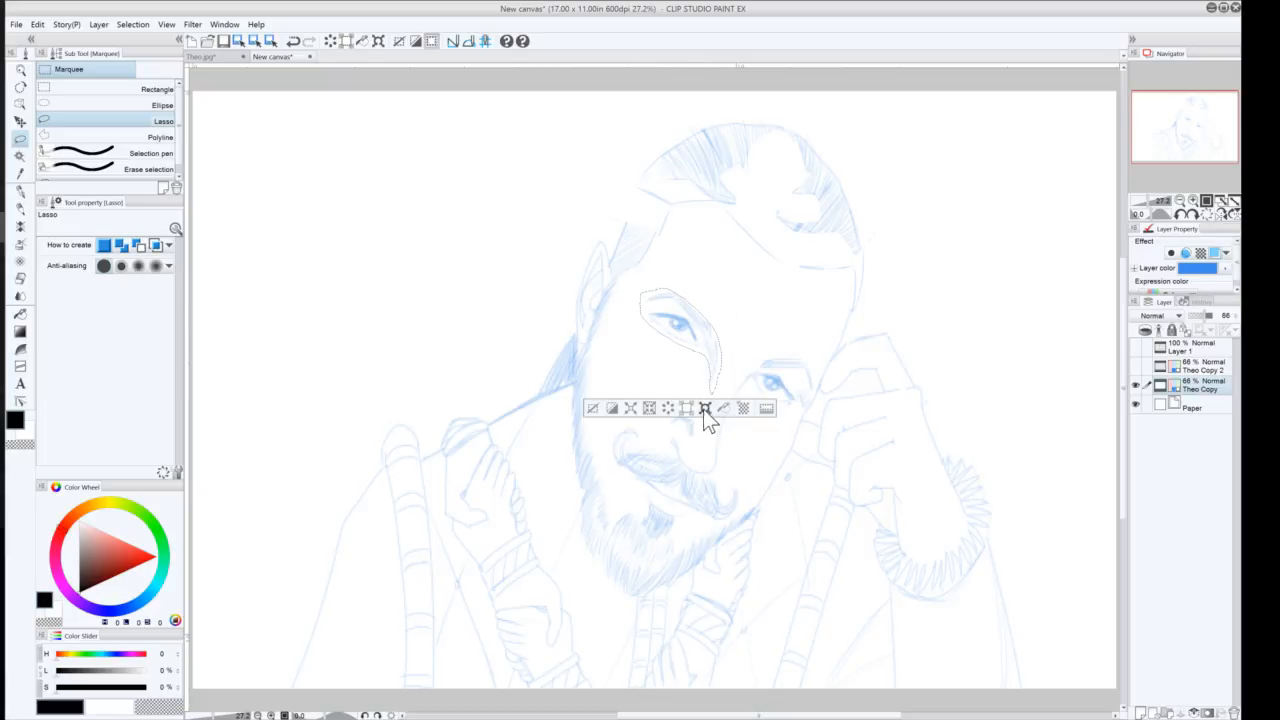
pyautogui.click(612, 409)
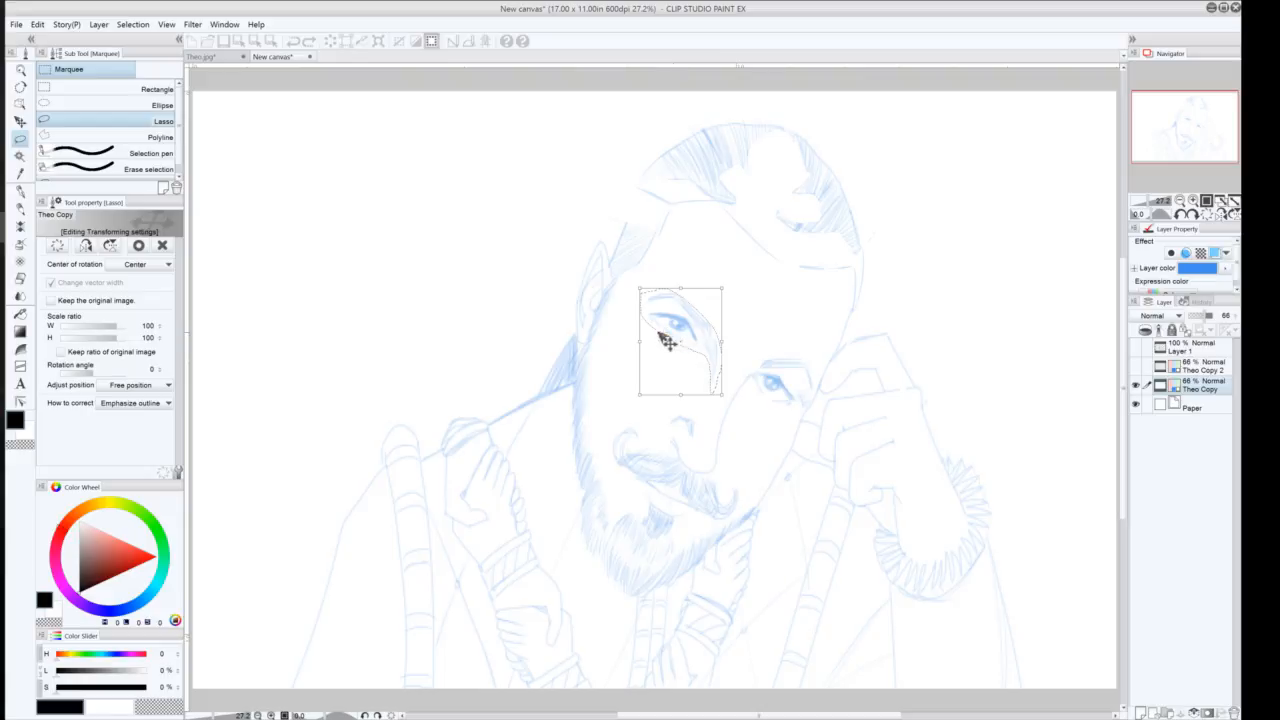
pyautogui.moveTo(667, 372); pyautogui.dragTo(669, 379)
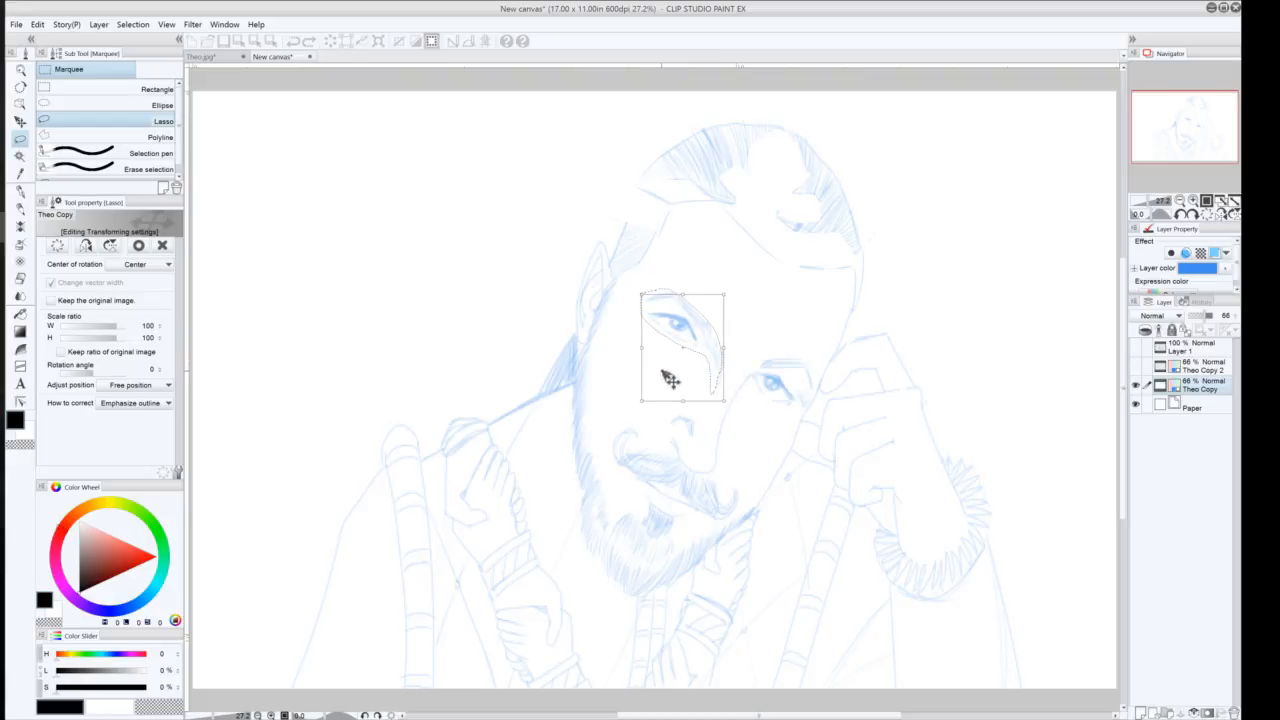
pyautogui.moveTo(640, 280); pyautogui.dragTo(633, 289)
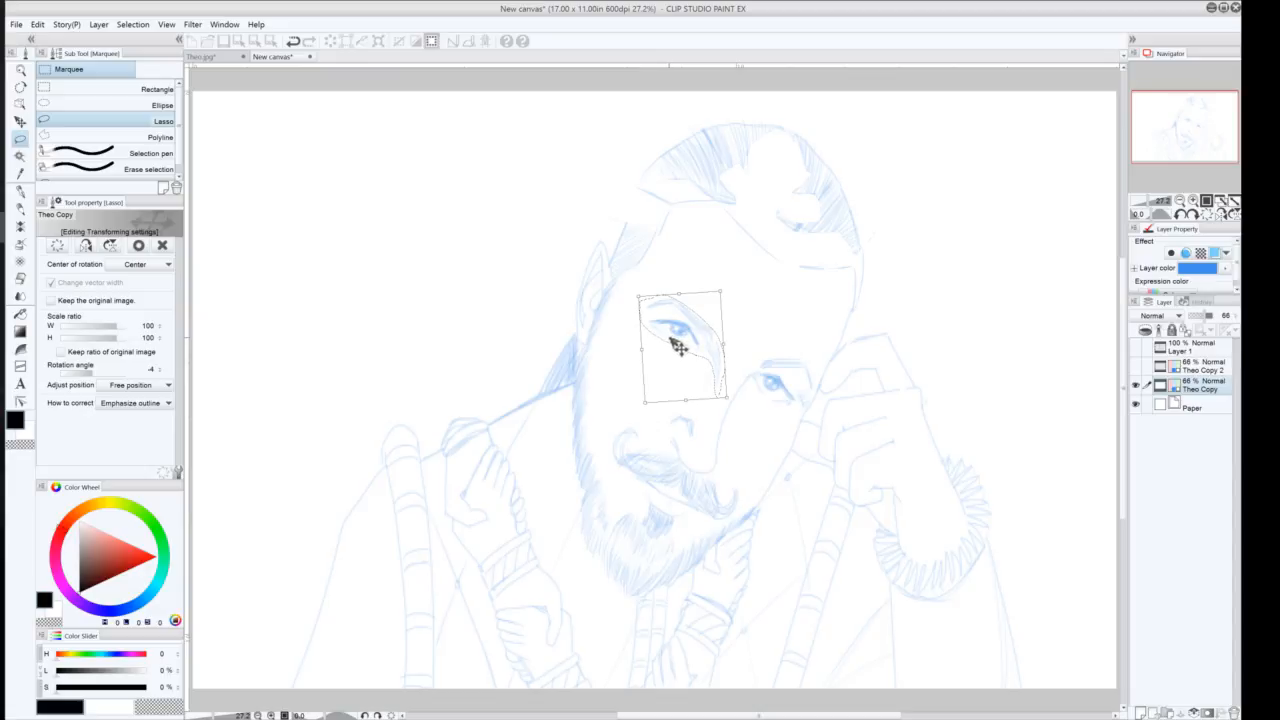
pyautogui.moveTo(680, 345); pyautogui.dragTo(681, 347)
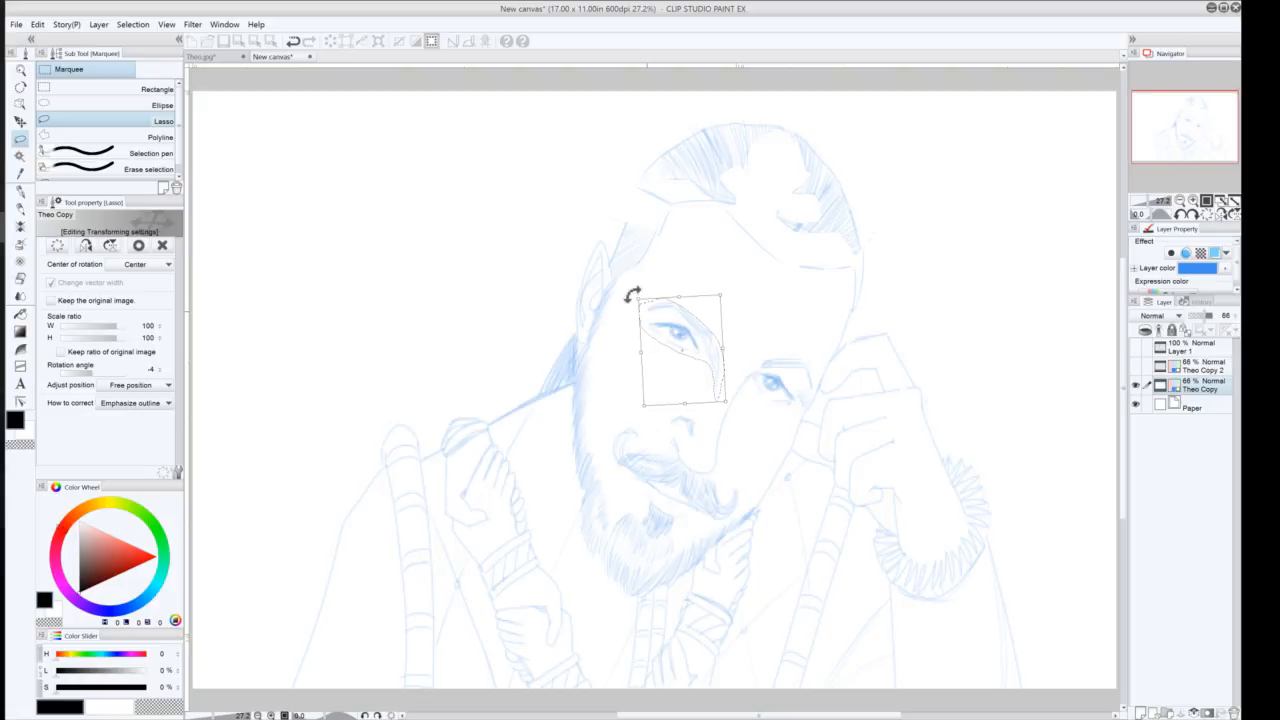
pyautogui.moveTo(637, 297); pyautogui.dragTo(638, 299)
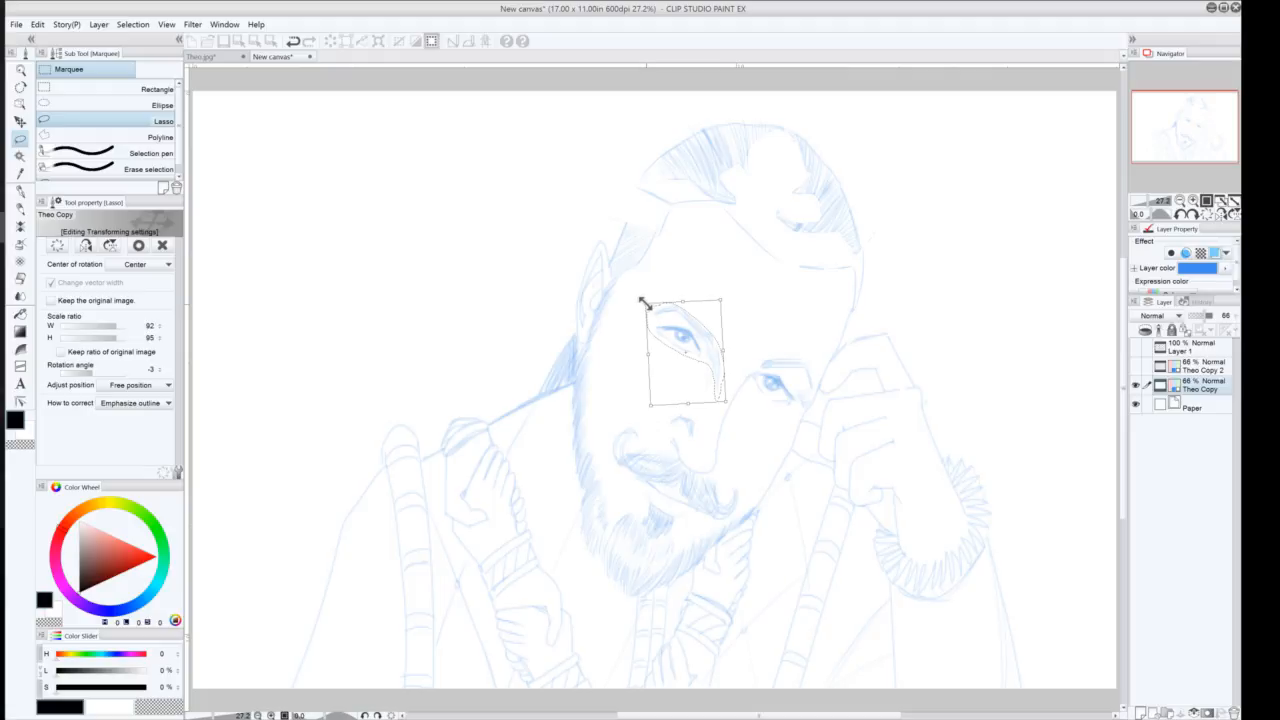
pyautogui.moveTo(645, 303); pyautogui.dragTo(646, 304)
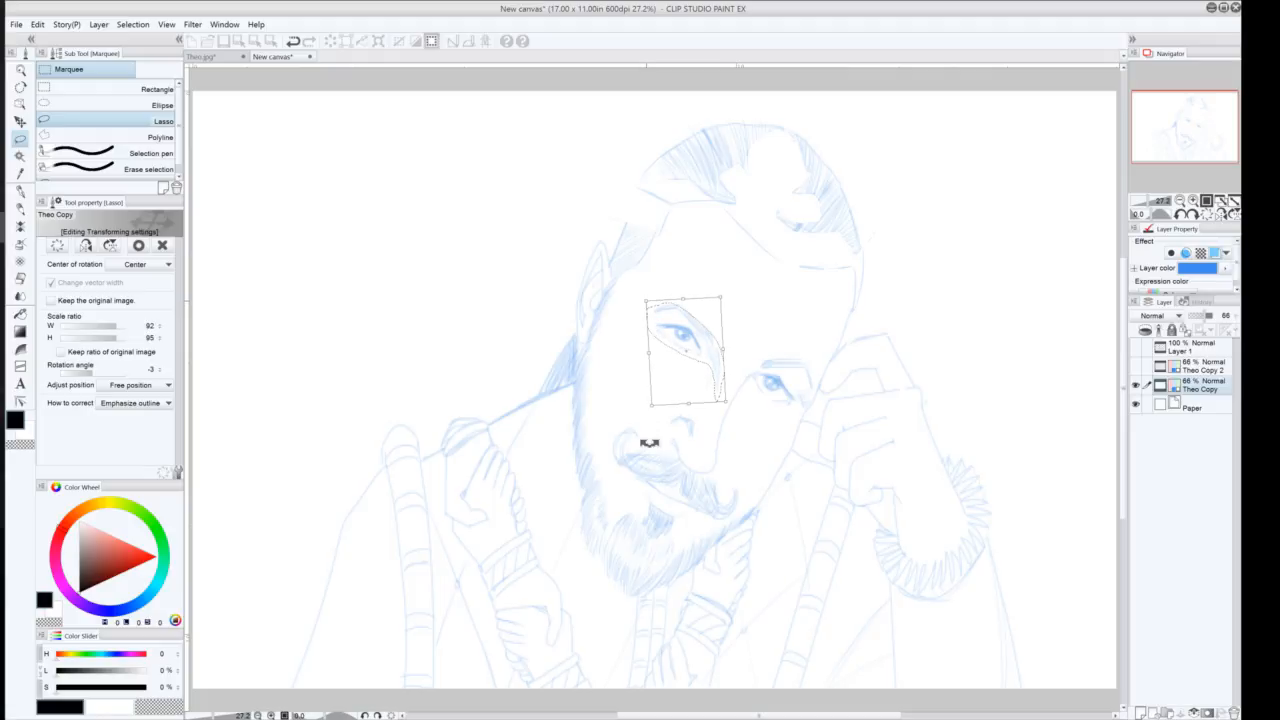
pyautogui.click(1180, 201)
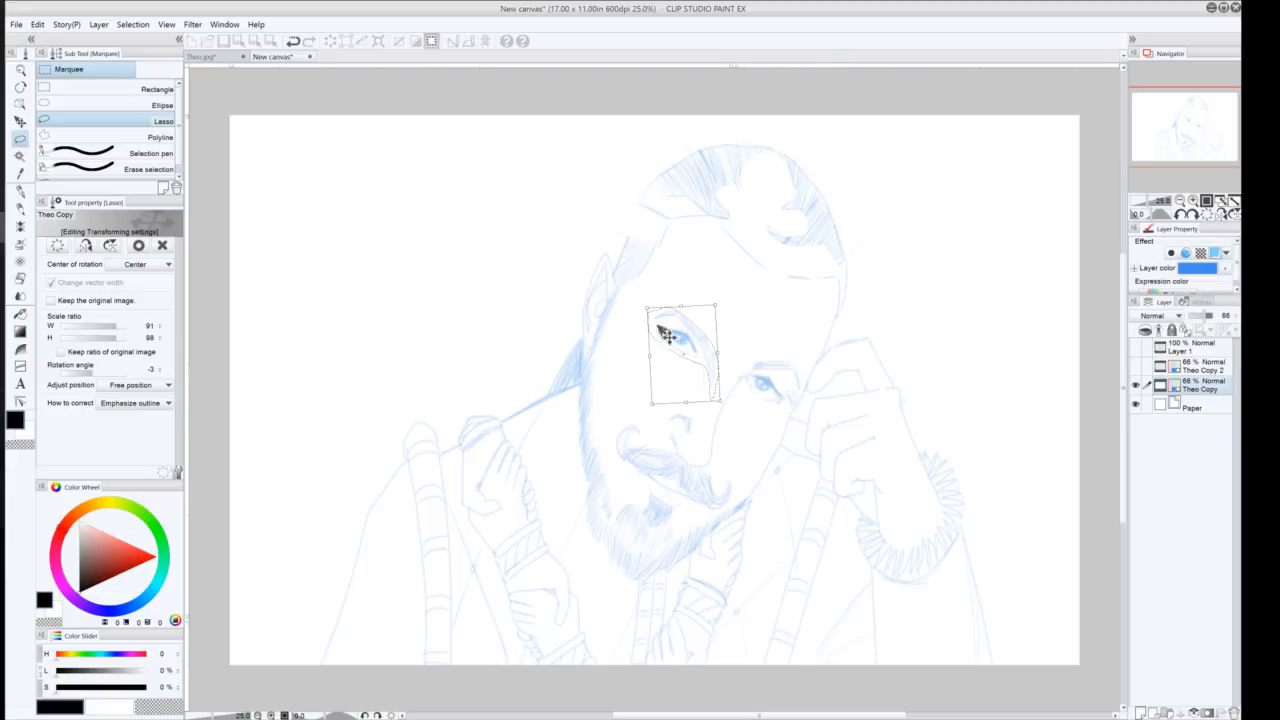
pyautogui.click(21, 155)
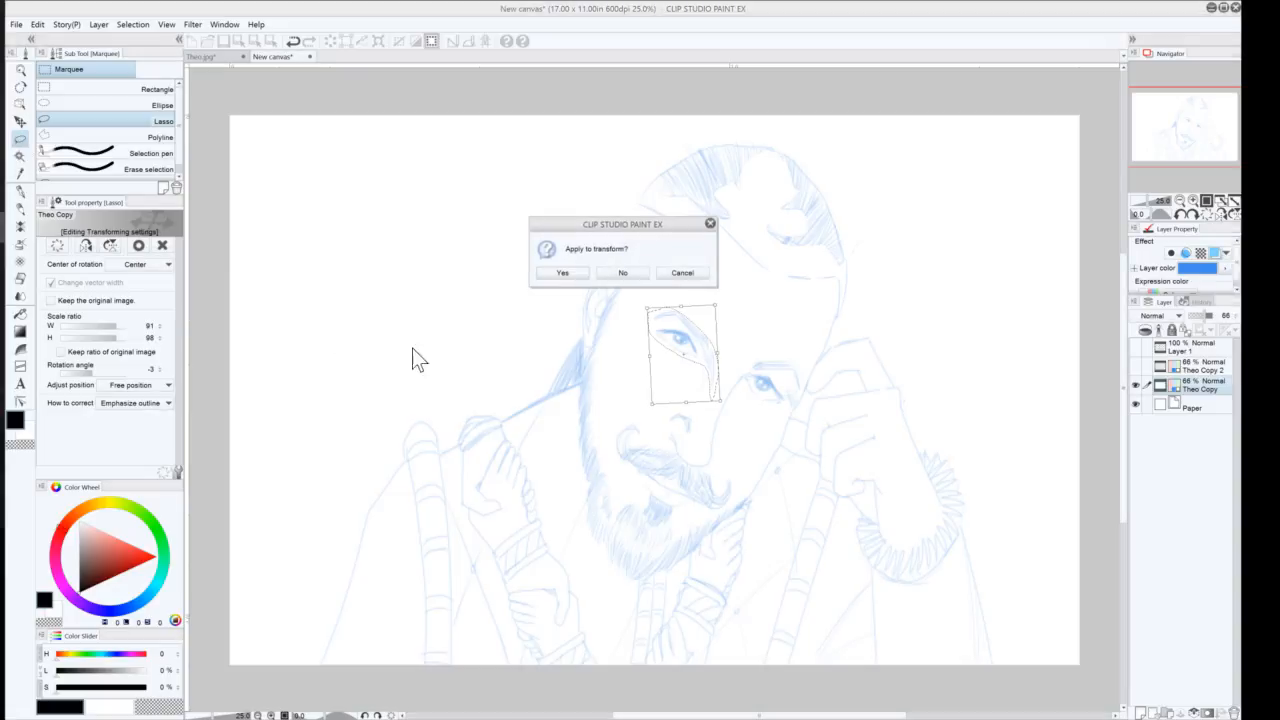
pyautogui.click(572, 275)
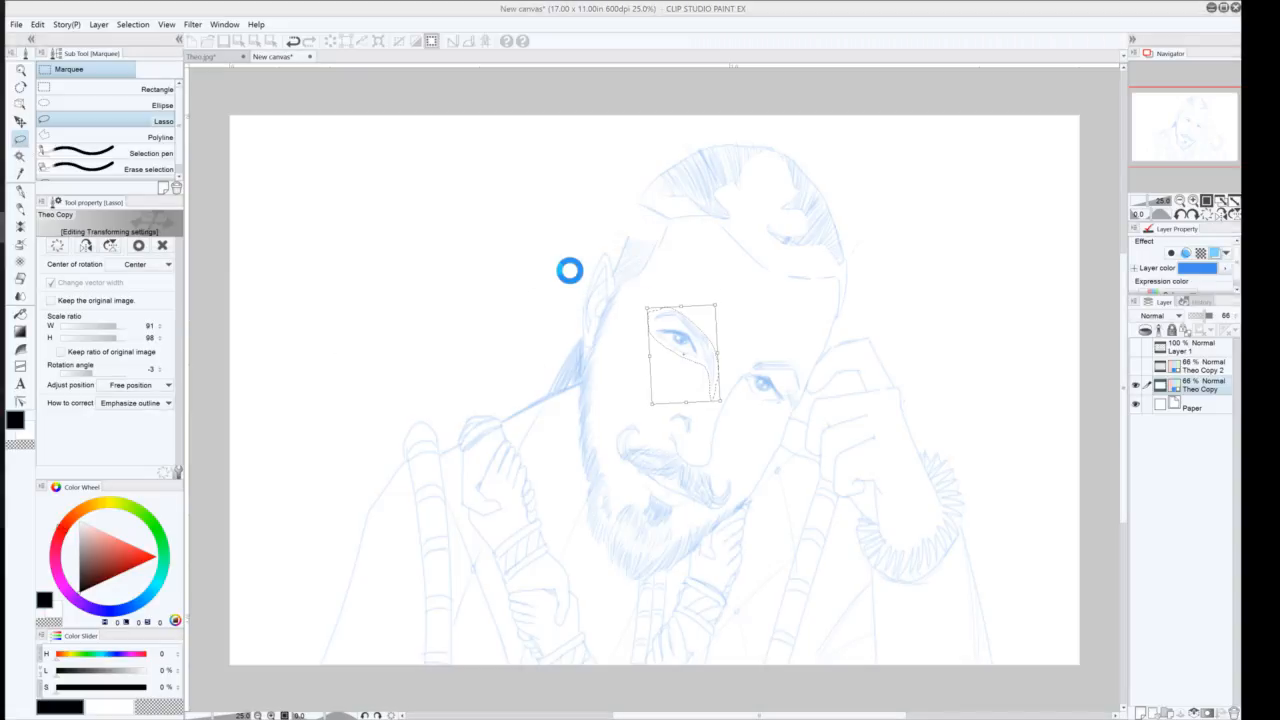
# Lasso-select the nose and right cheek area, rotate it about 2 degrees, apply the transform and deselect
pyautogui.click(440, 397)
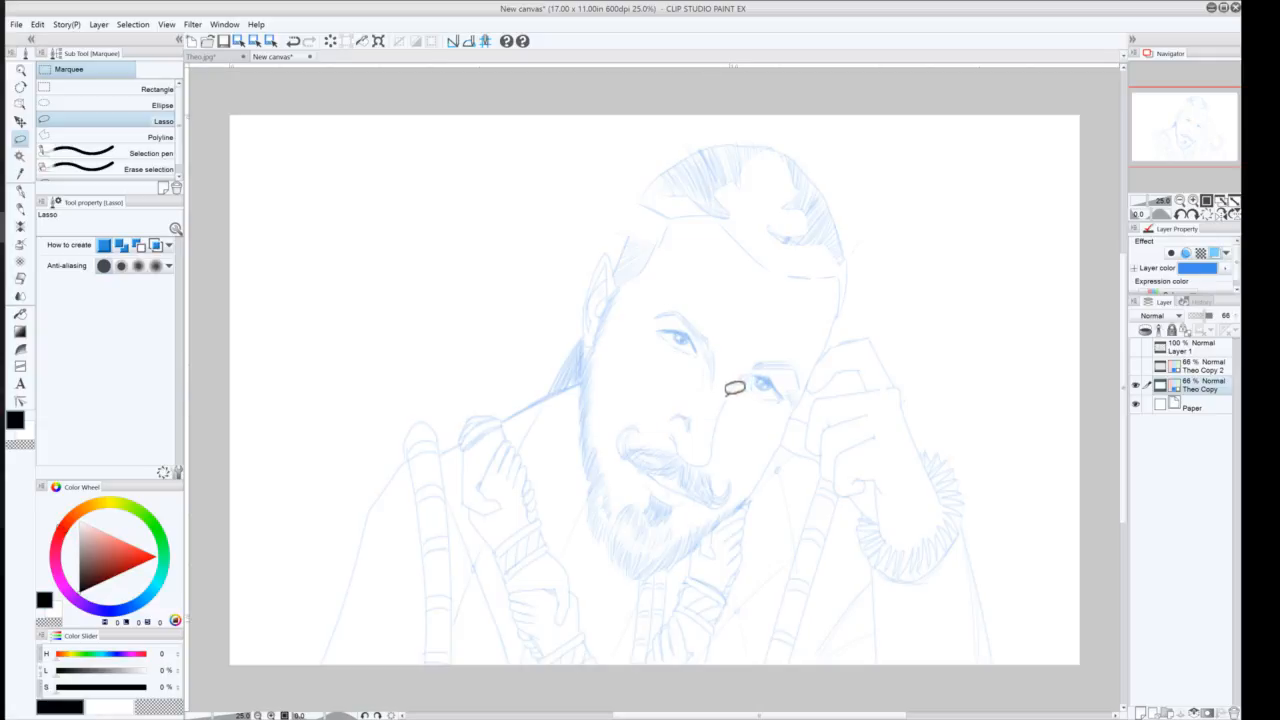
pyautogui.moveTo(708, 465)
pyautogui.mouseDown()
pyautogui.moveTo(662, 428)
pyautogui.moveTo(675, 385)
pyautogui.moveTo(647, 314)
pyautogui.moveTo(672, 296)
pyautogui.moveTo(797, 352)
pyautogui.moveTo(800, 402)
pyautogui.moveTo(771, 441)
pyautogui.moveTo(714, 456)
pyautogui.mouseUp()
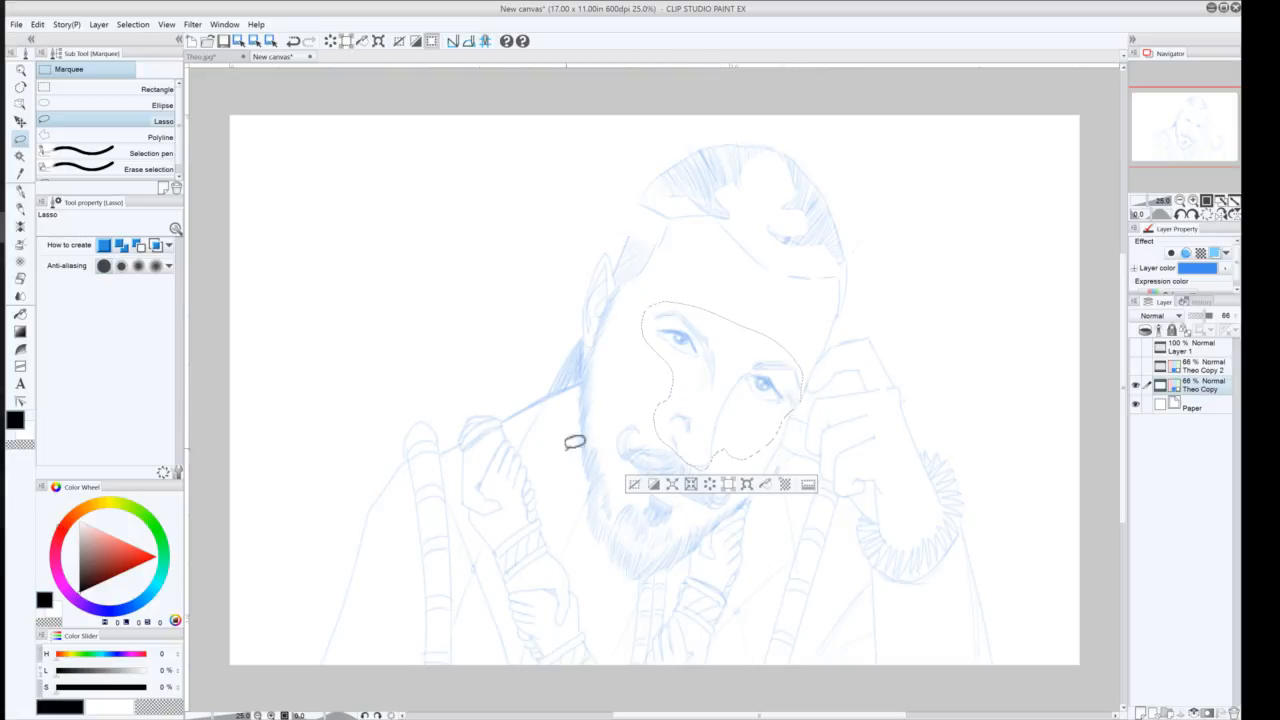
pyautogui.click(745, 486)
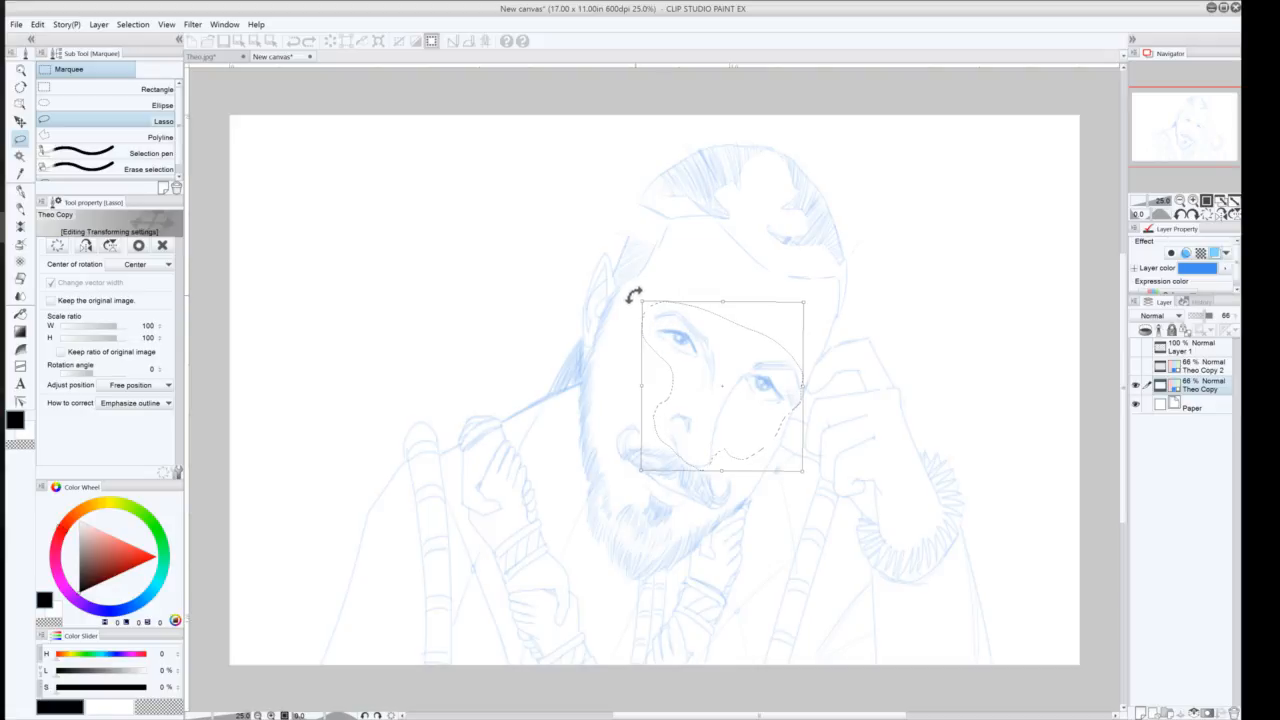
pyautogui.moveTo(634, 295); pyautogui.dragTo(634, 293)
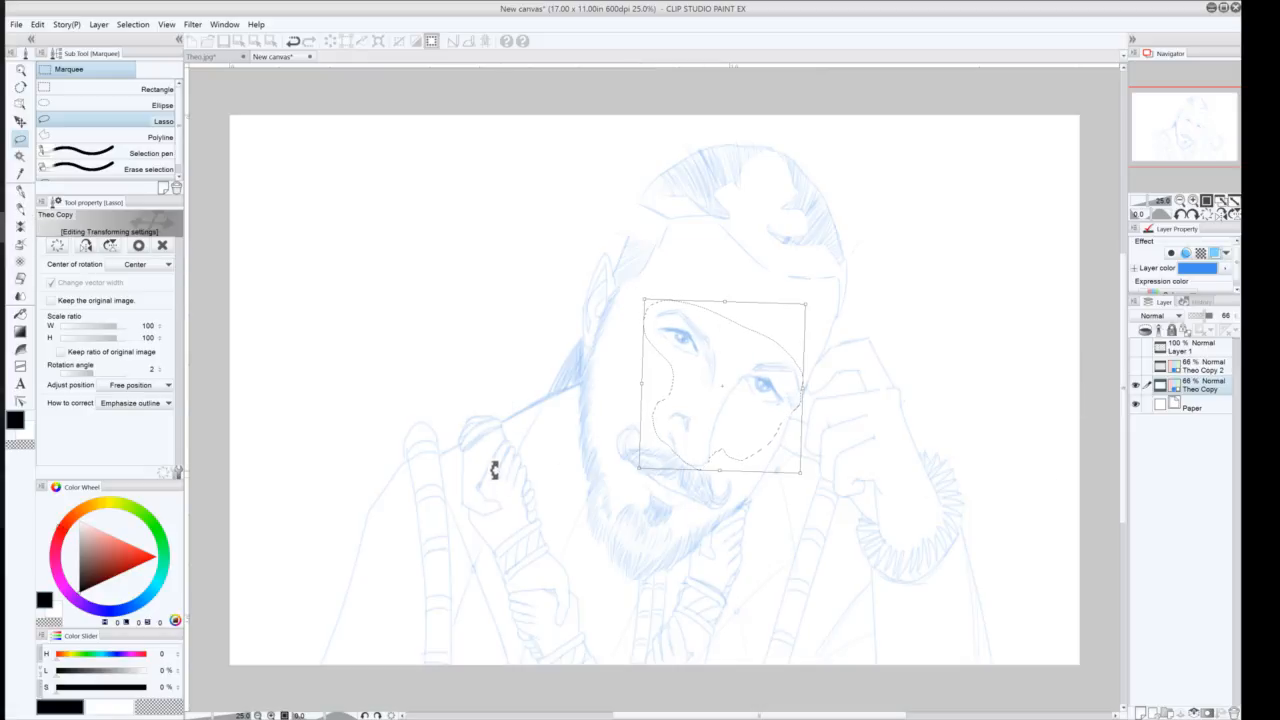
pyautogui.press('ctrl')
pyautogui.click(138, 246)
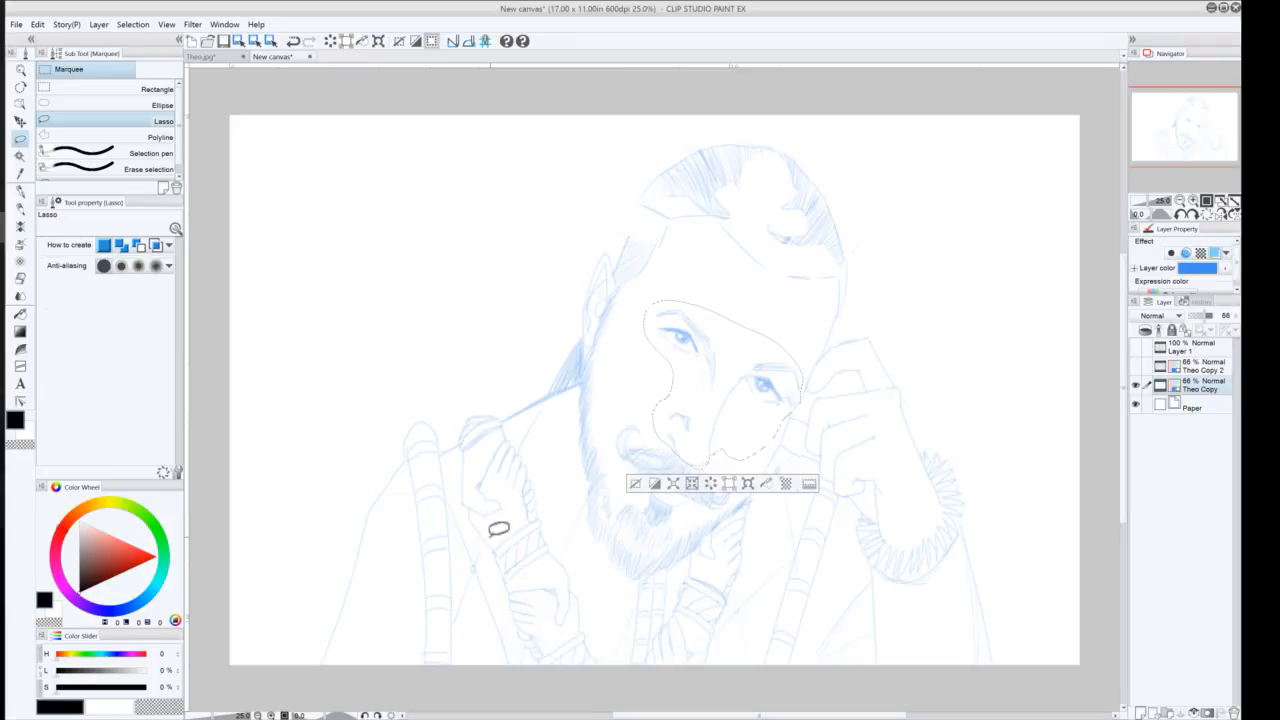
pyautogui.hotkey('ctrl', 'd')
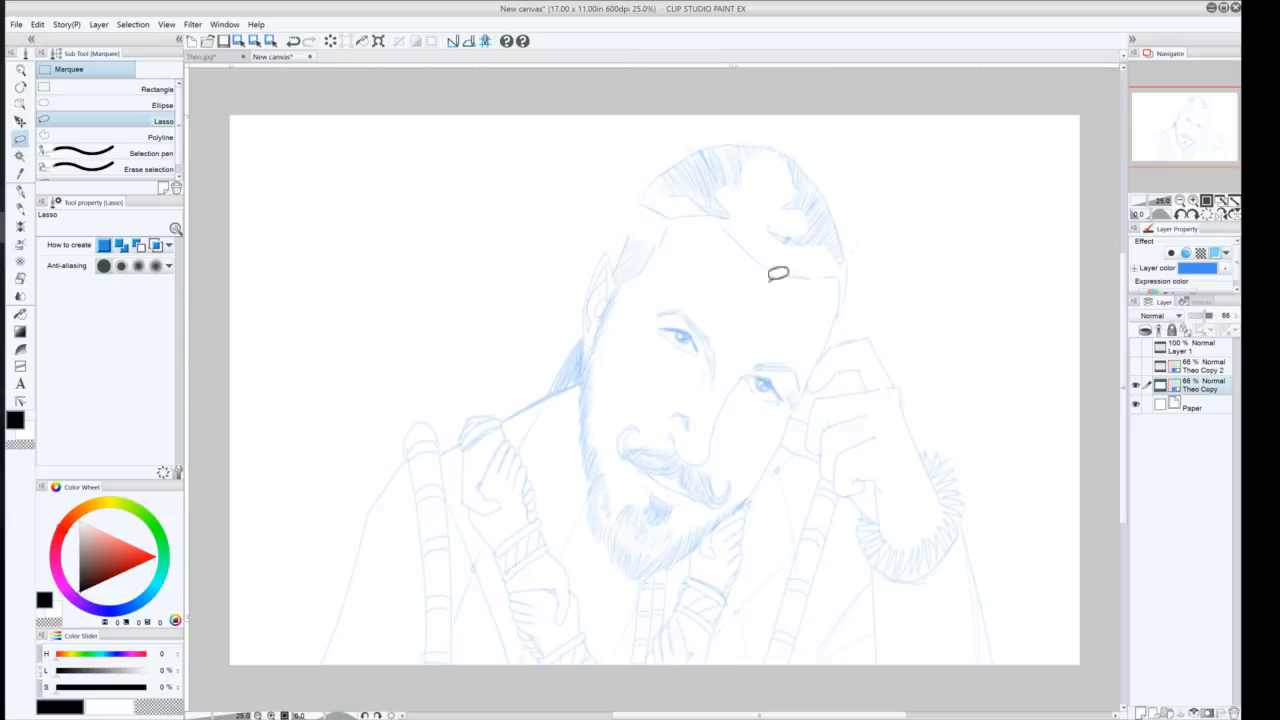
# Sketch a face centre guideline and a crossing construction line over the head with the Darker pencil
pyautogui.click(20, 209)
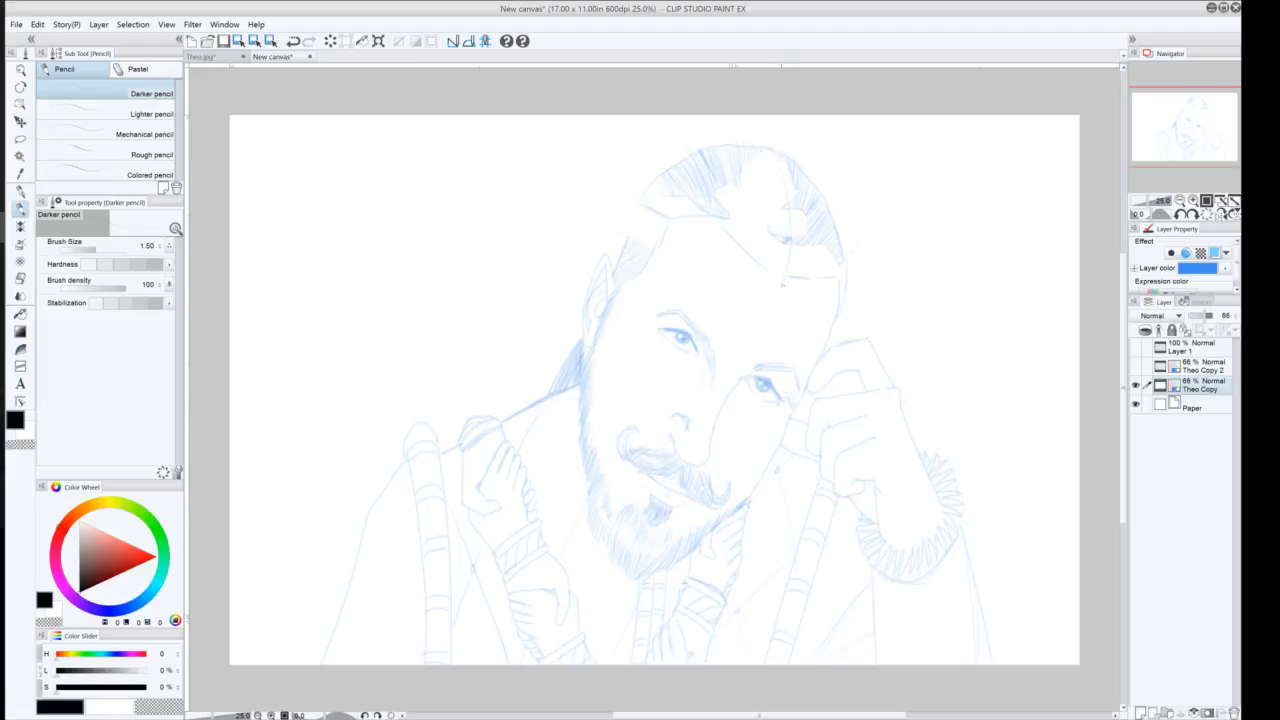
pyautogui.moveTo(781, 294); pyautogui.dragTo(673, 526)
pyautogui.hotkey('ctrl', 'z')
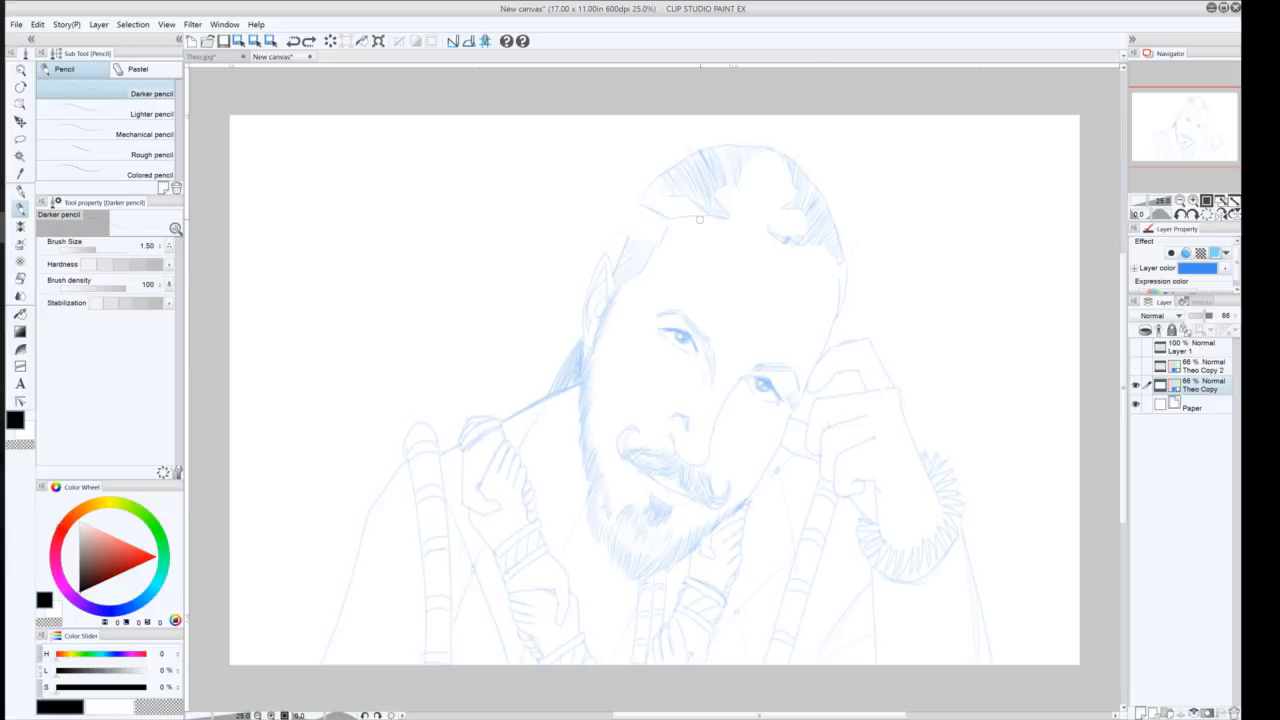
pyautogui.moveTo(668, 243); pyautogui.dragTo(652, 289)
pyautogui.moveTo(704, 420); pyautogui.dragTo(777, 255)
pyautogui.hotkey('ctrl', 'z')
pyautogui.moveTo(702, 448); pyautogui.dragTo(795, 242)
pyautogui.moveTo(783, 250); pyautogui.dragTo(728, 216)
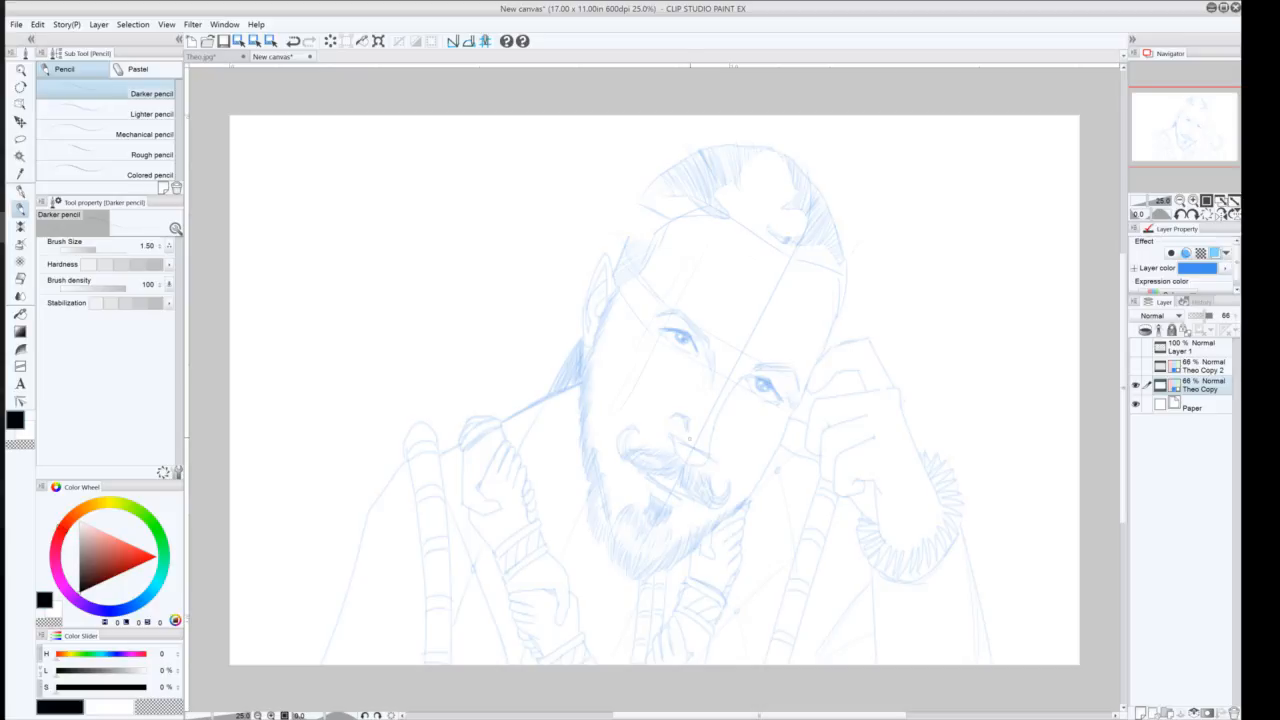
pyautogui.hotkey('ctrl', 'z')
pyautogui.hotkey('ctrl', 'z')
pyautogui.hotkey('ctrl', 'z')
pyautogui.hotkey('ctrl', 'z')
pyautogui.hotkey('ctrl', 'y')
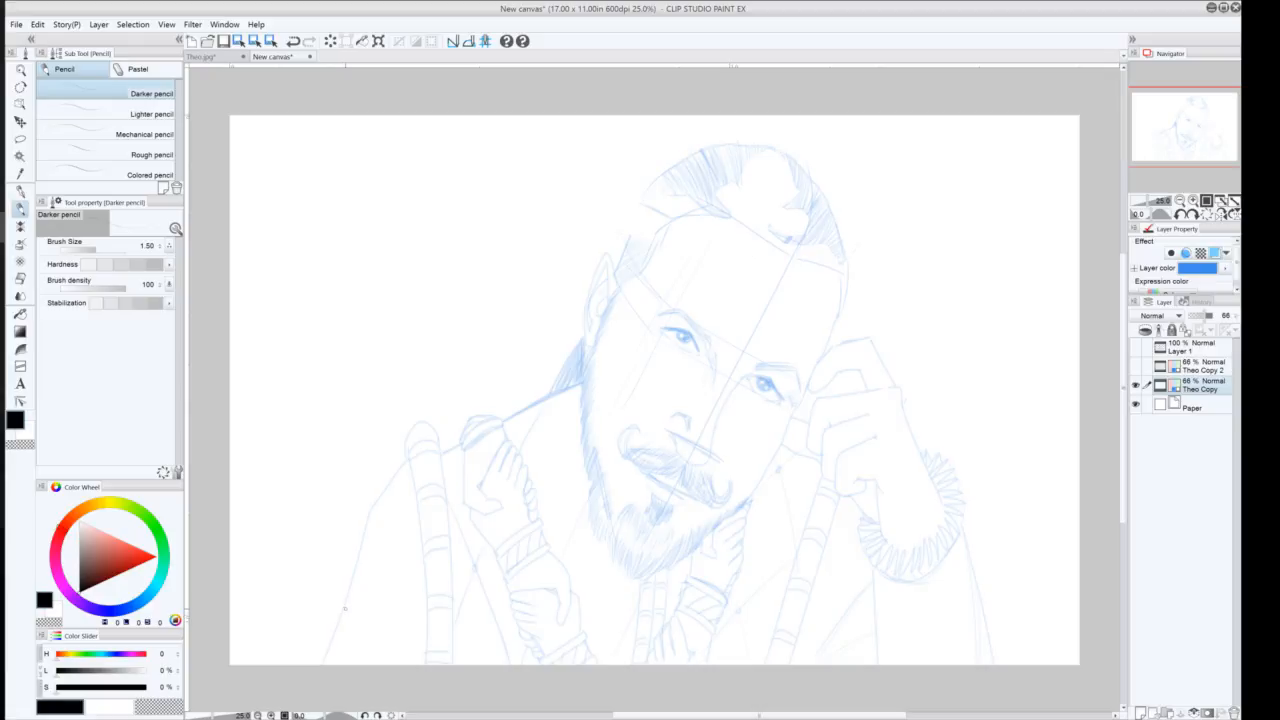
# Lasso the right eye and rotate it about -4 degrees, nudging it slightly before applying the transform
pyautogui.click(20, 138)
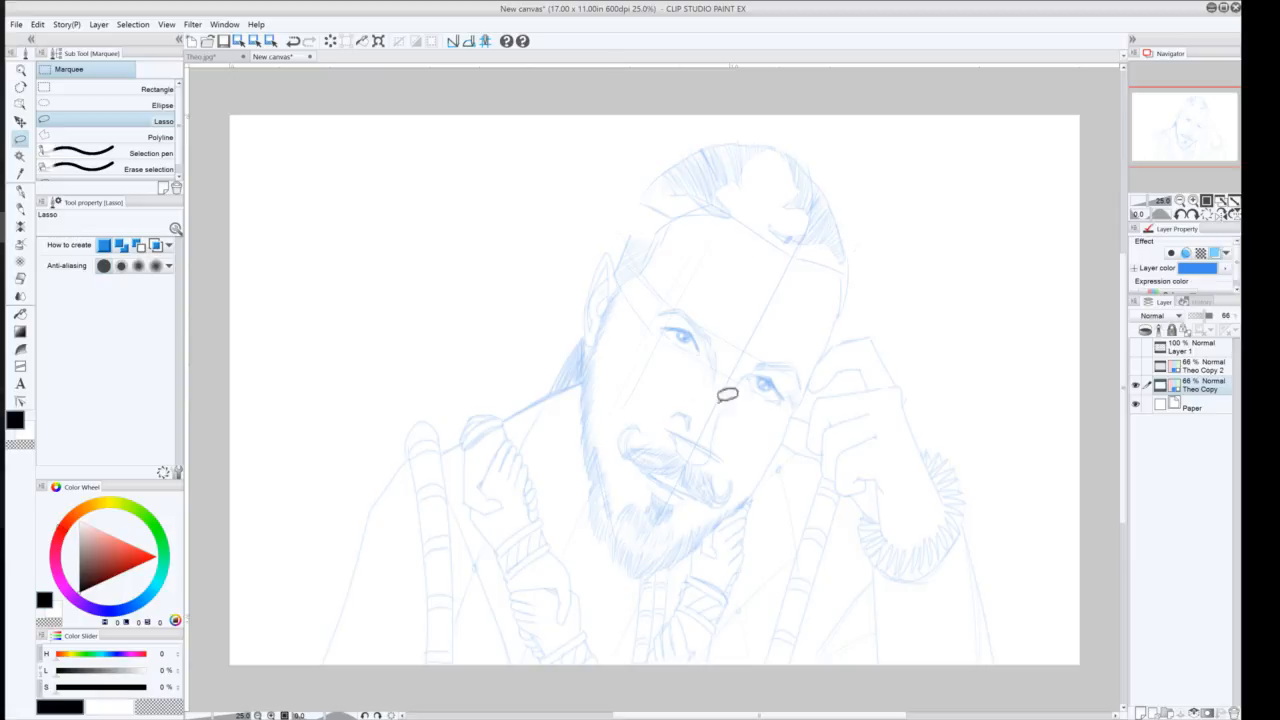
pyautogui.moveTo(766, 353)
pyautogui.mouseDown()
pyautogui.moveTo(807, 368)
pyautogui.moveTo(800, 405)
pyautogui.moveTo(775, 413)
pyautogui.moveTo(748, 375)
pyautogui.mouseUp()
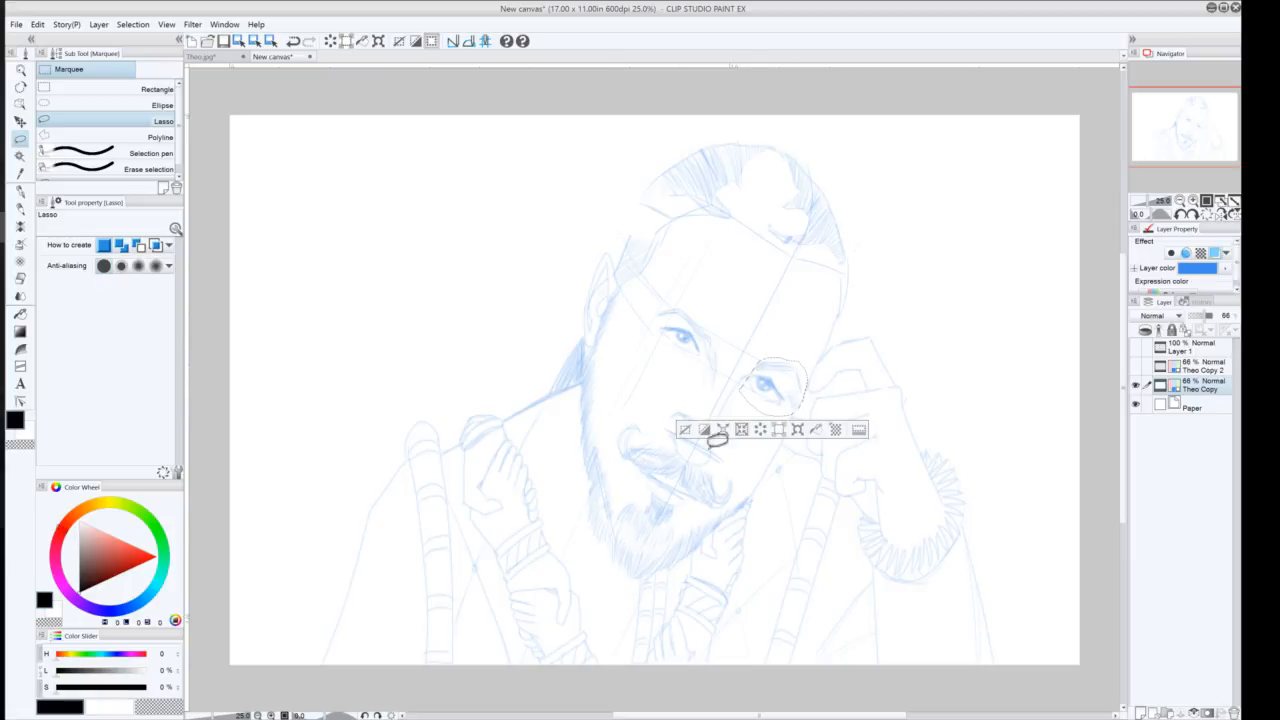
pyautogui.hotkey('ctrl', 't')
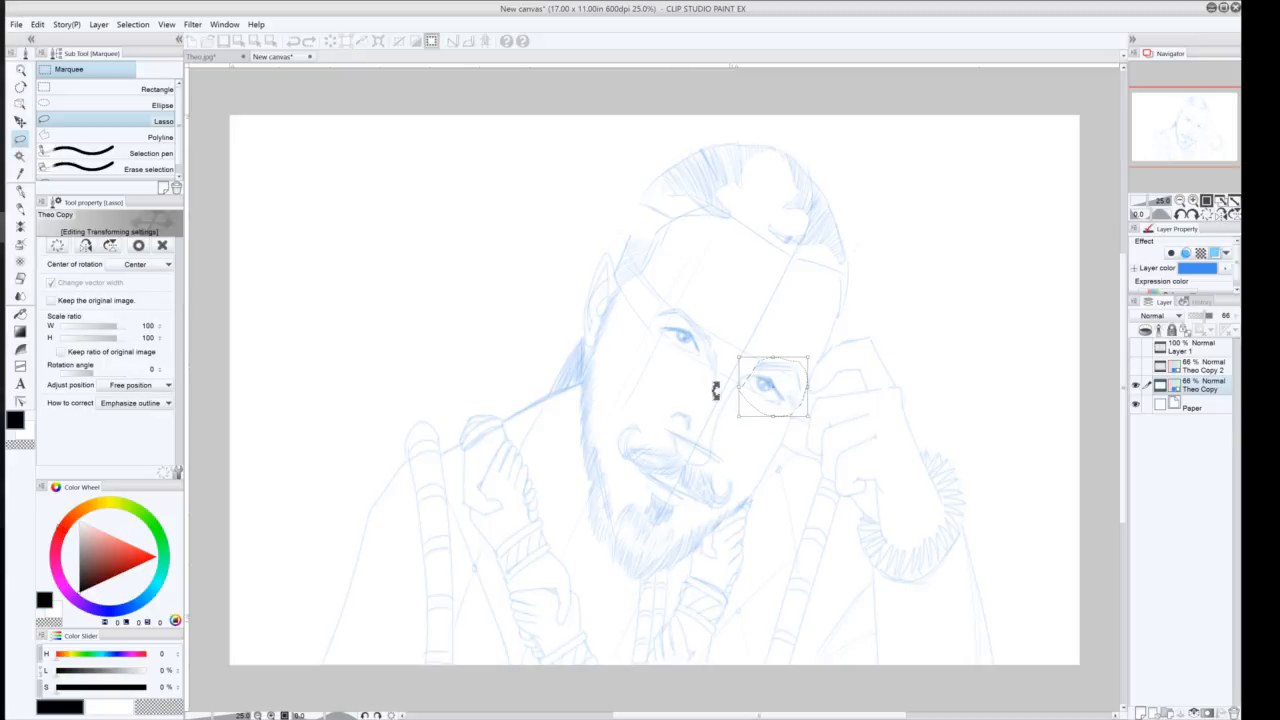
pyautogui.moveTo(733, 352); pyautogui.dragTo(729, 358)
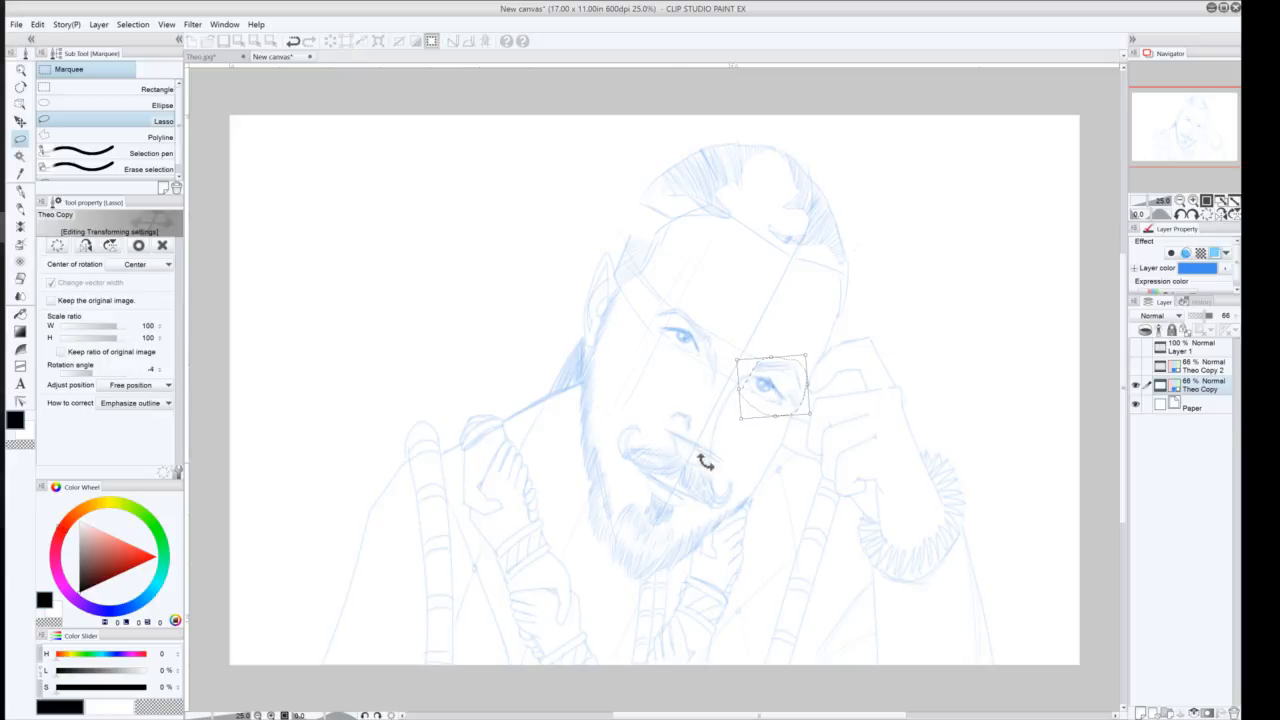
pyautogui.moveTo(771, 400); pyautogui.dragTo(773, 401)
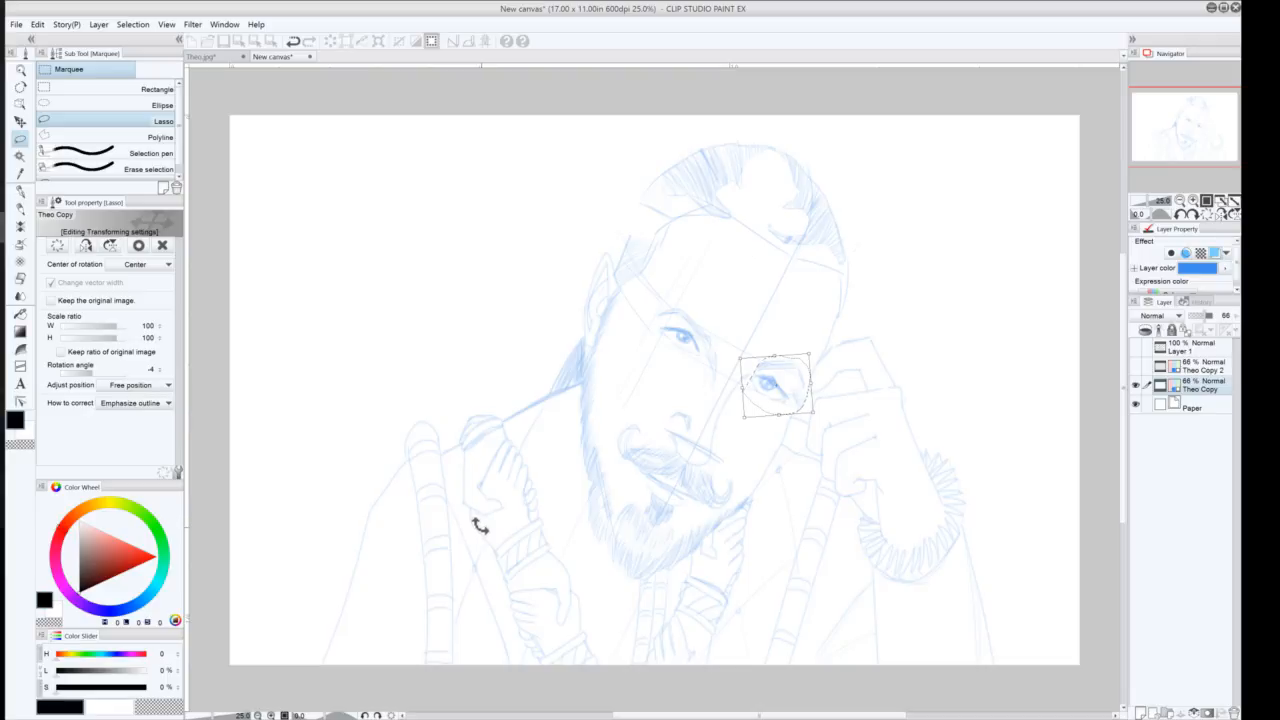
pyautogui.press('Return')
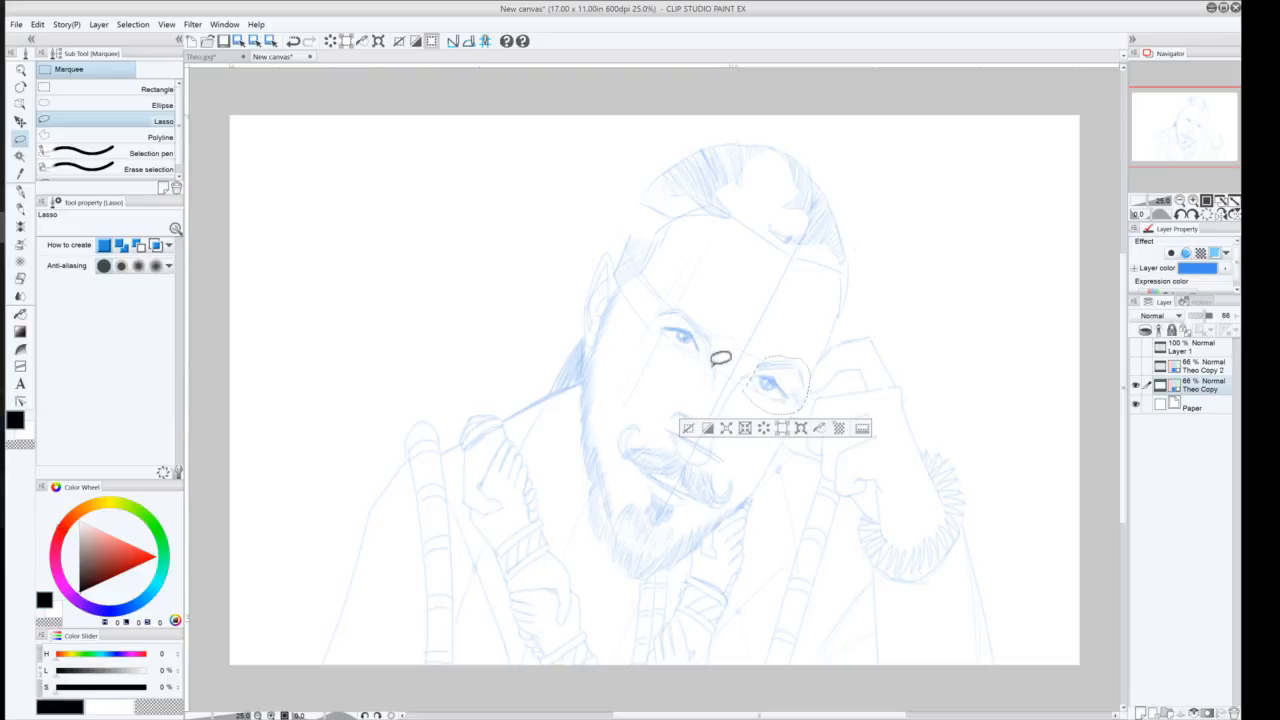
# Lasso the nose, rotate it about -2 degrees, shift it slightly and apply the transform
pyautogui.click(688, 428)
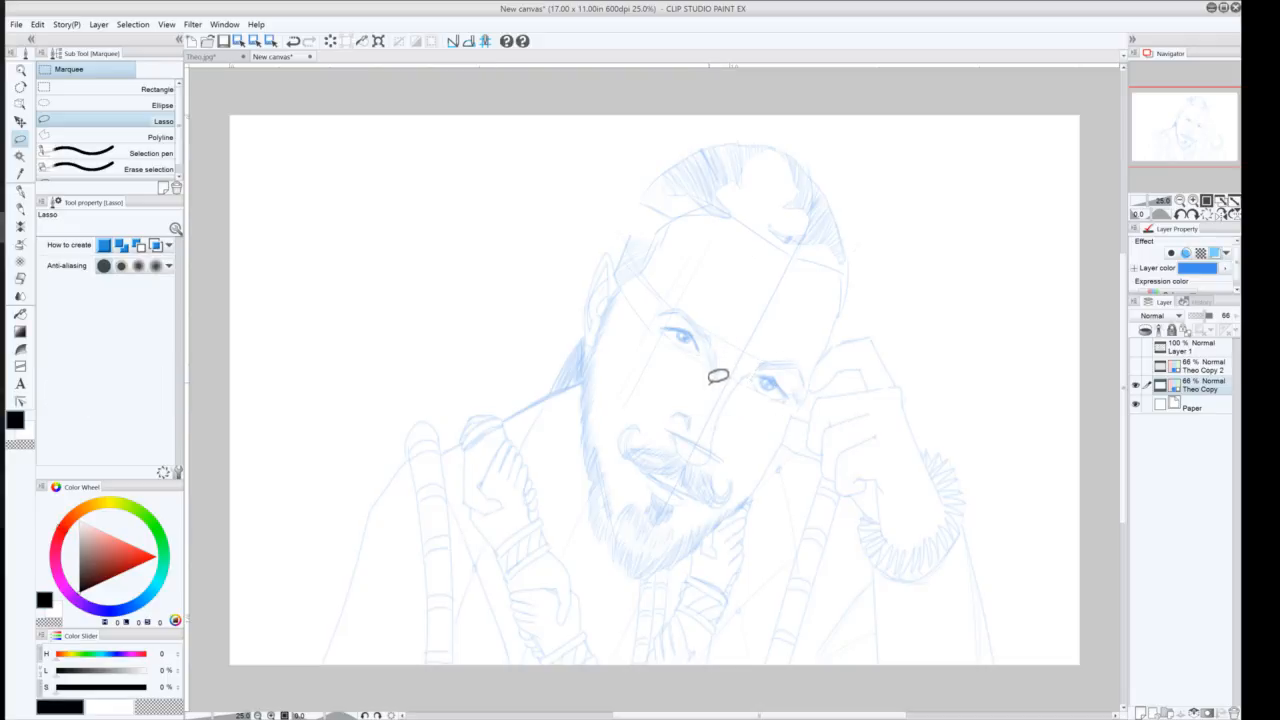
pyautogui.moveTo(708, 352)
pyautogui.mouseDown()
pyautogui.moveTo(744, 360)
pyautogui.moveTo(723, 443)
pyautogui.moveTo(700, 451)
pyautogui.moveTo(680, 434)
pyautogui.moveTo(680, 398)
pyautogui.moveTo(703, 394)
pyautogui.moveTo(706, 370)
pyautogui.mouseUp()
pyautogui.click(728, 482)
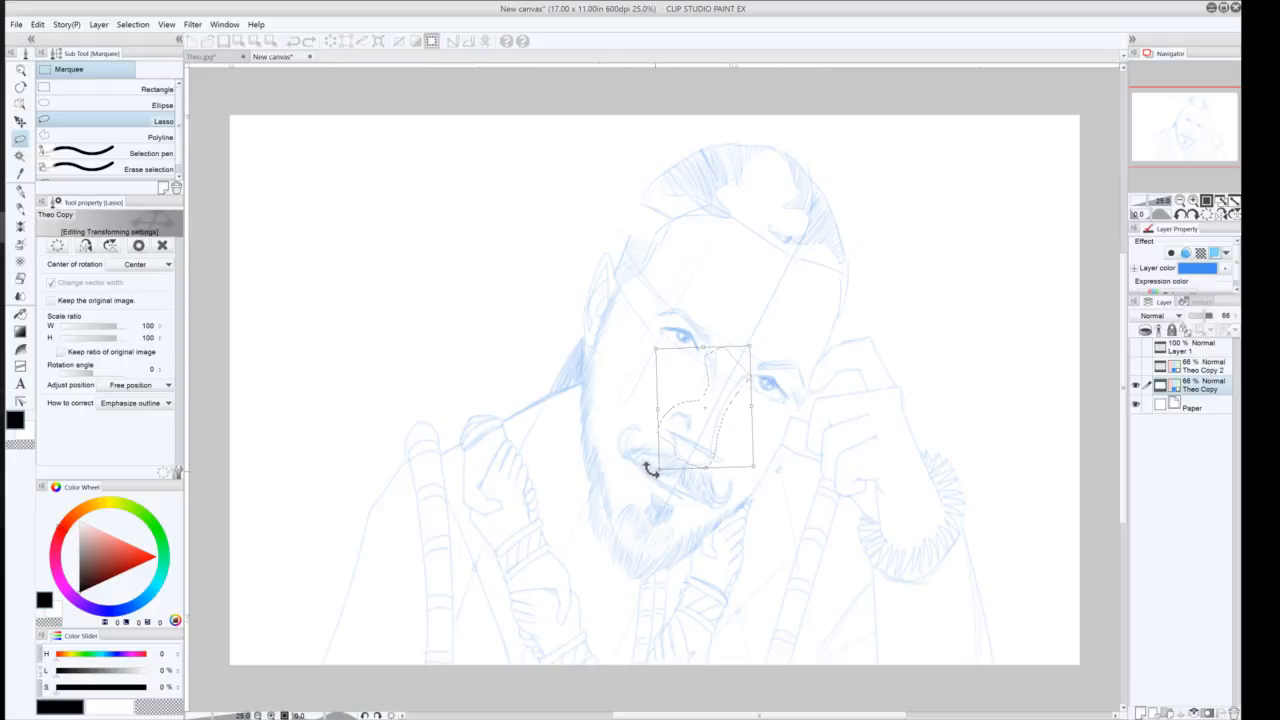
pyautogui.moveTo(703, 434); pyautogui.dragTo(706, 429)
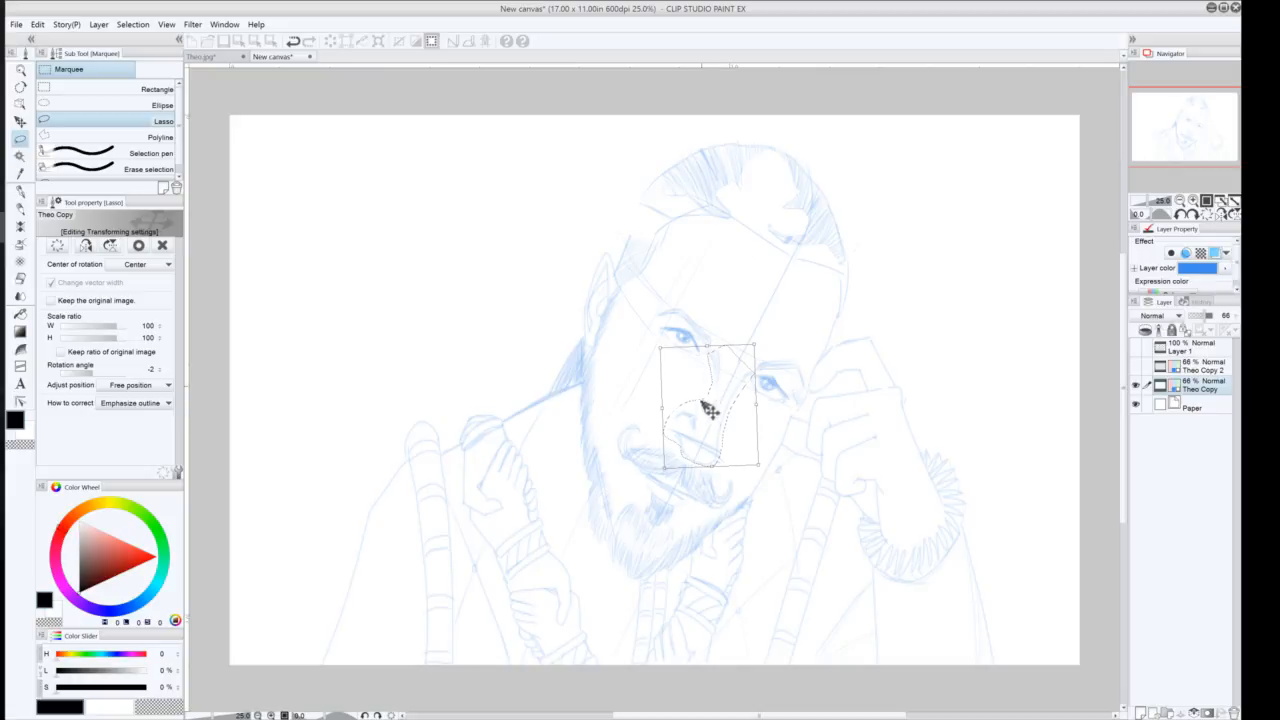
pyautogui.moveTo(716, 434); pyautogui.dragTo(718, 435)
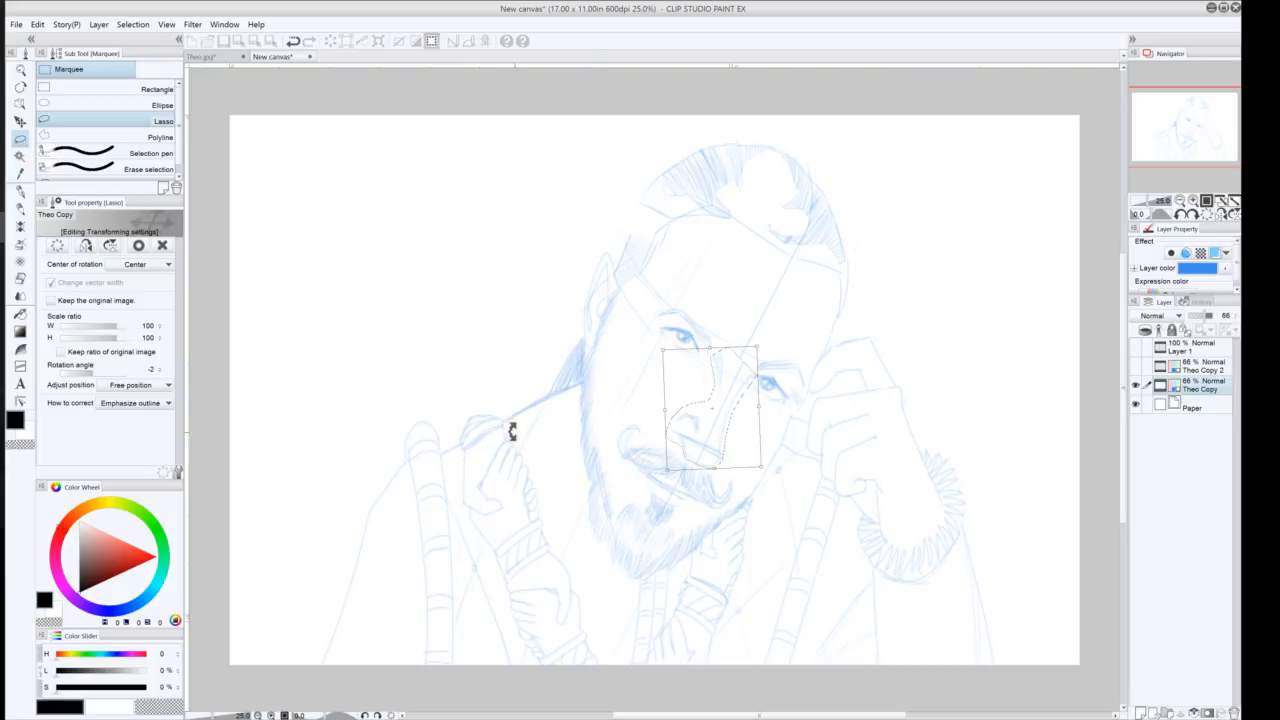
pyautogui.press('Return')
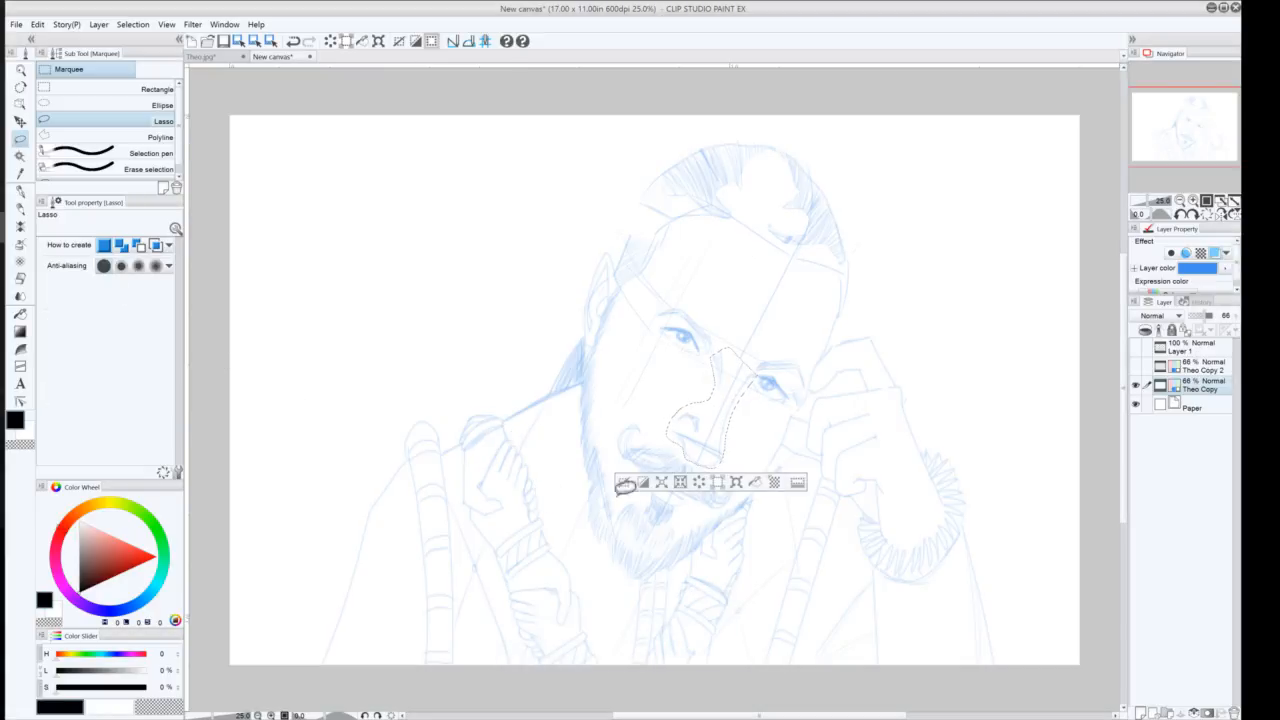
# Lasso the mouth and moustache, move it slightly up and right, apply and deselect
pyautogui.click(622, 479)
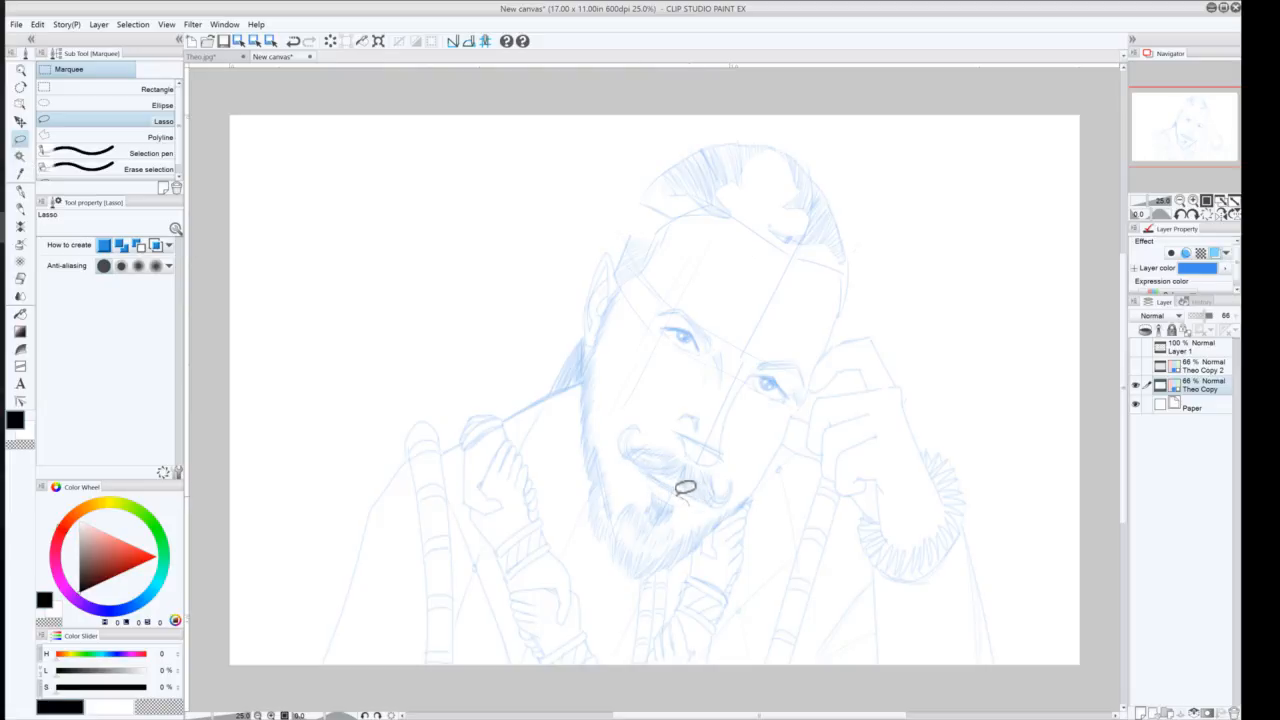
pyautogui.moveTo(688, 503)
pyautogui.mouseDown()
pyautogui.moveTo(626, 457)
pyautogui.moveTo(619, 426)
pyautogui.moveTo(653, 407)
pyautogui.moveTo(750, 478)
pyautogui.moveTo(728, 509)
pyautogui.moveTo(688, 500)
pyautogui.mouseUp()
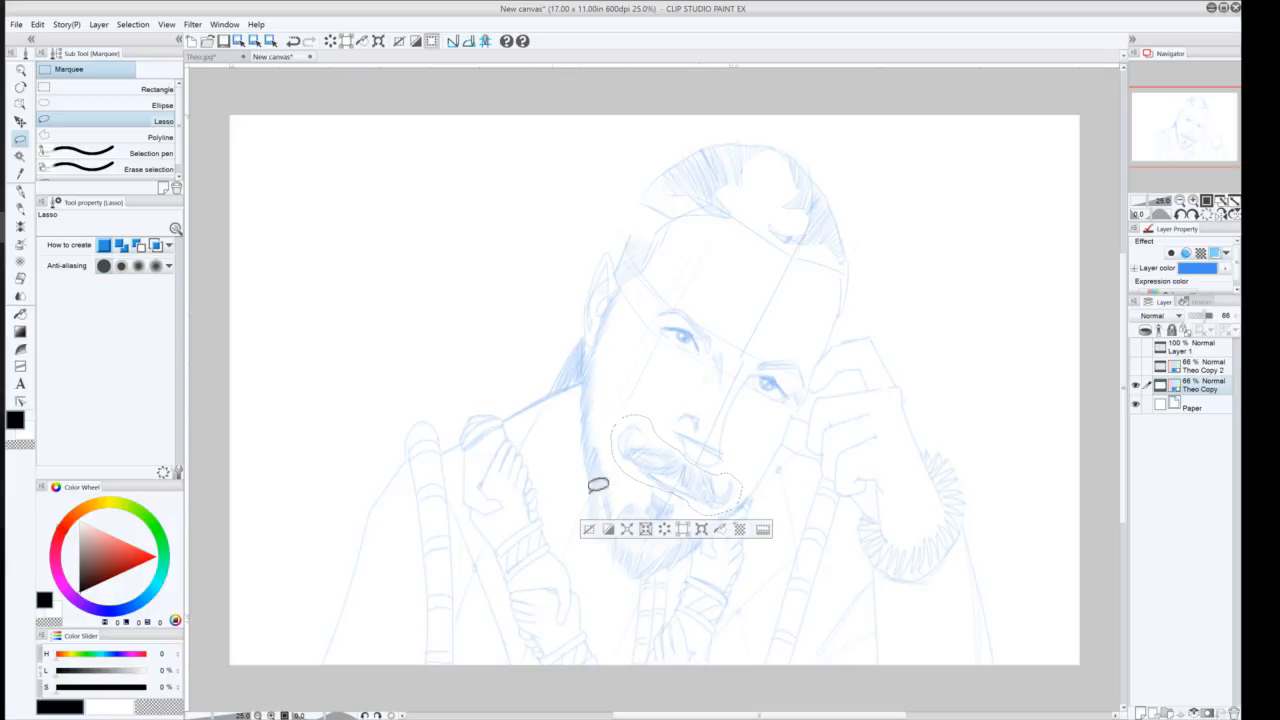
pyautogui.click(701, 529)
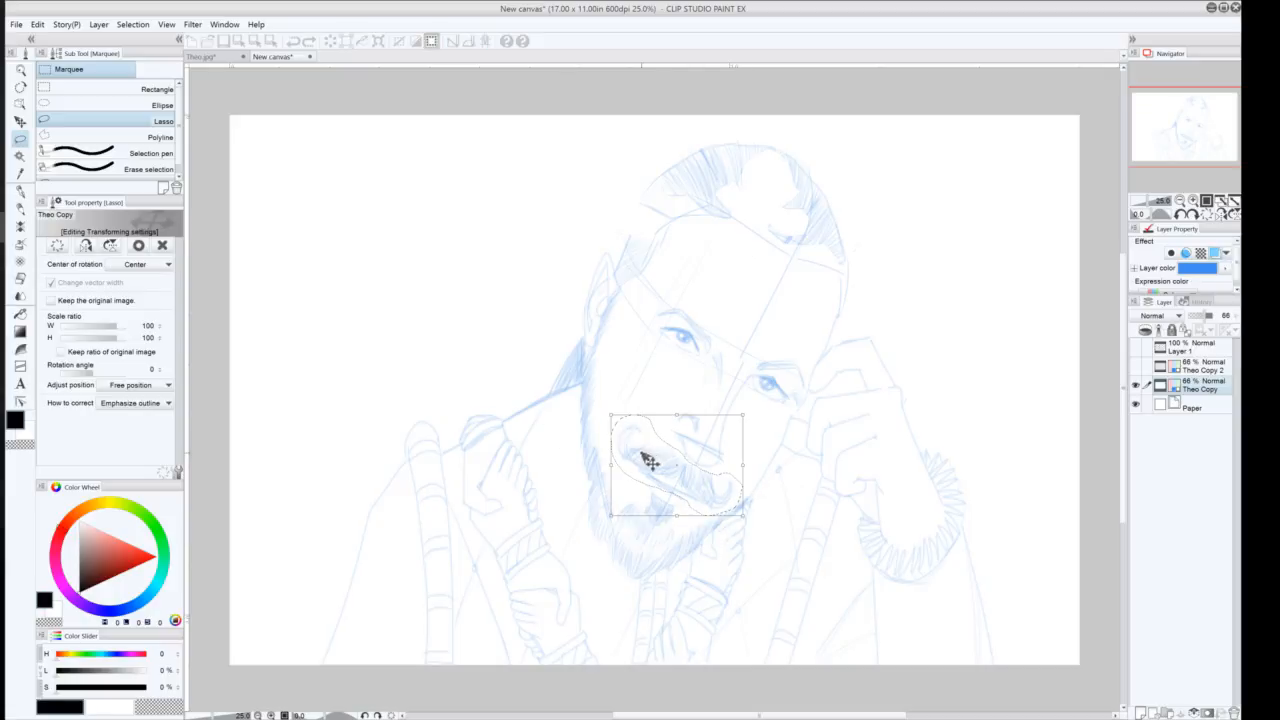
pyautogui.moveTo(652, 470); pyautogui.dragTo(660, 460)
pyautogui.moveTo(608, 414); pyautogui.dragTo(608, 410)
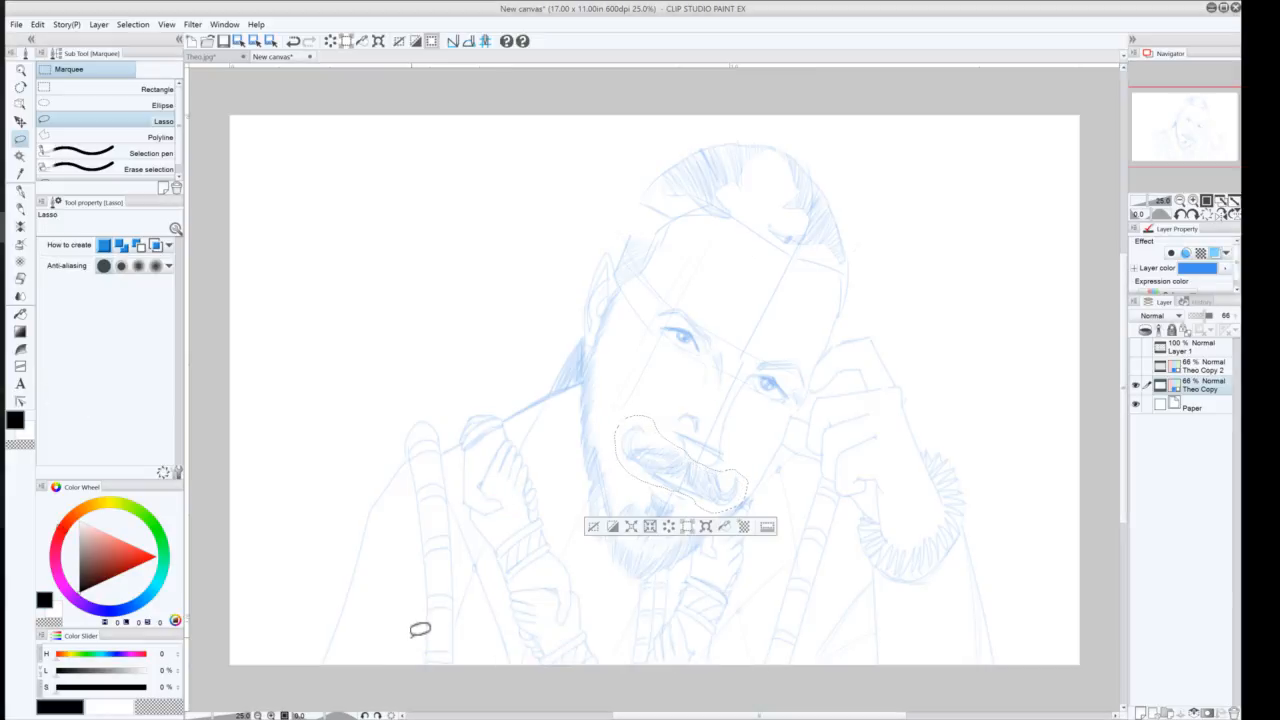
pyautogui.click(597, 526)
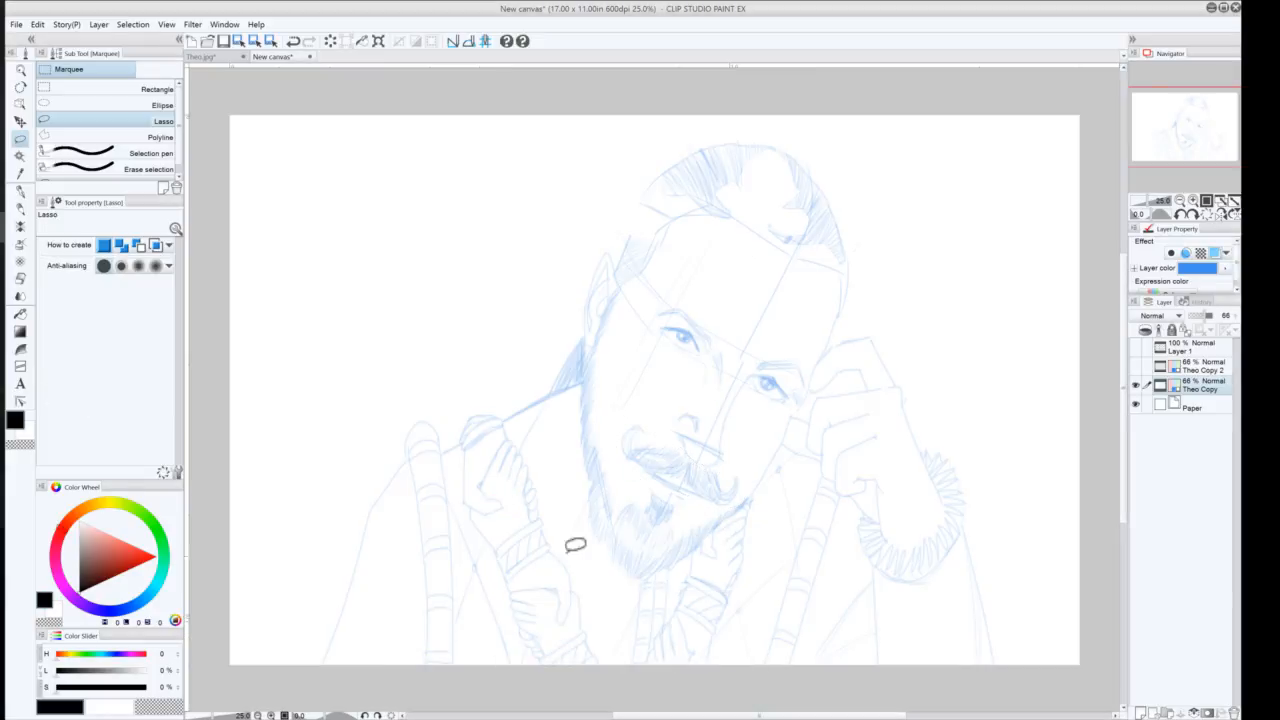
# Examine the Theo.jpg reference zoomed in, then return to the new canvas
pyautogui.click(209, 57)
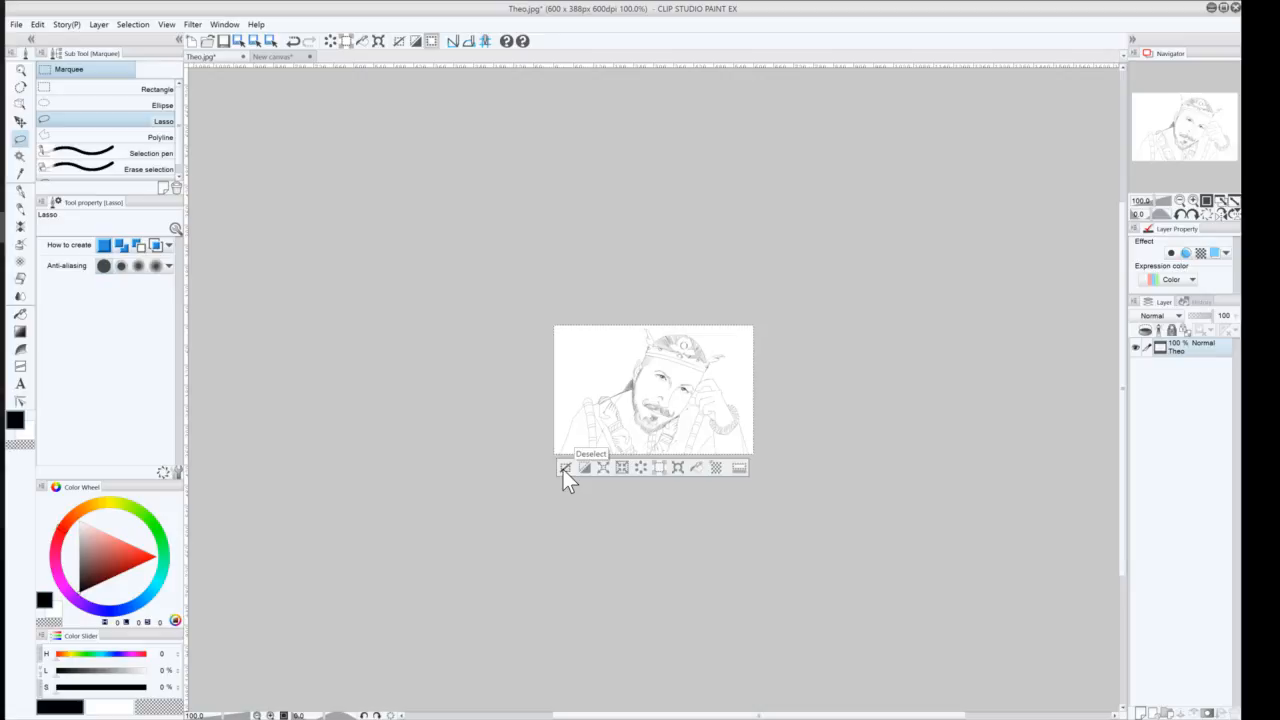
pyautogui.click(1194, 200)
pyautogui.click(1192, 199)
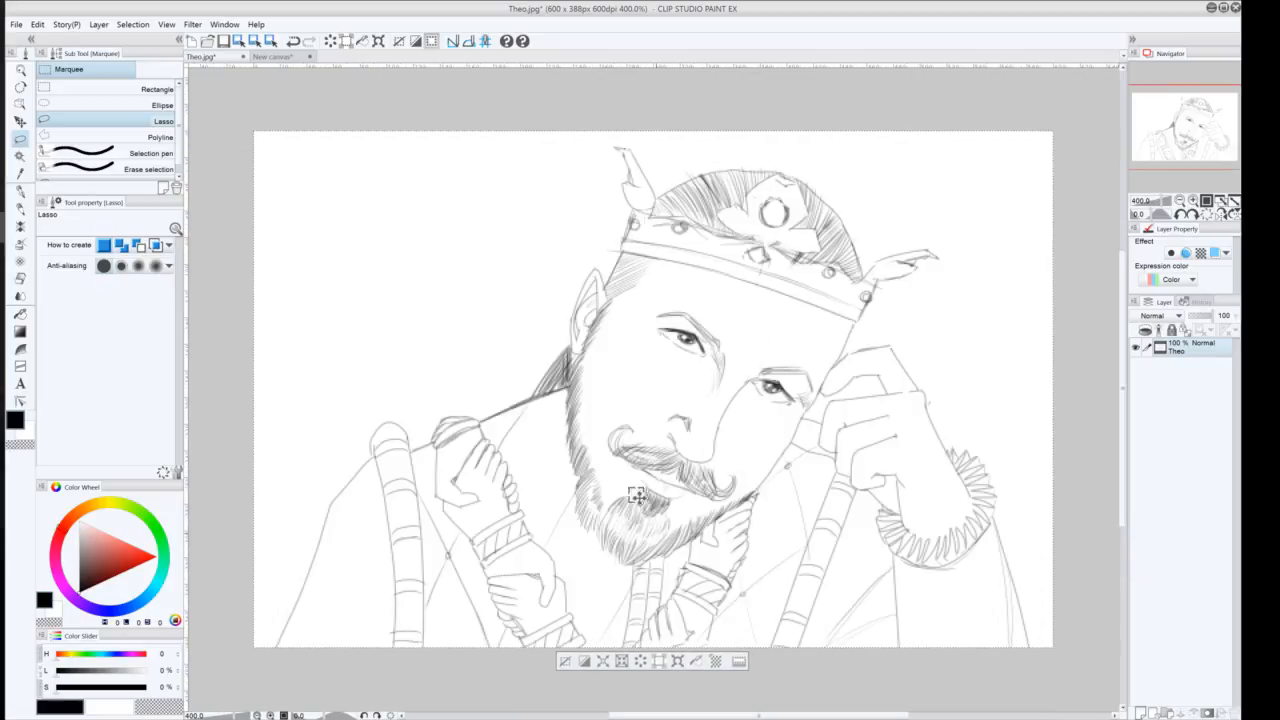
pyautogui.click(277, 59)
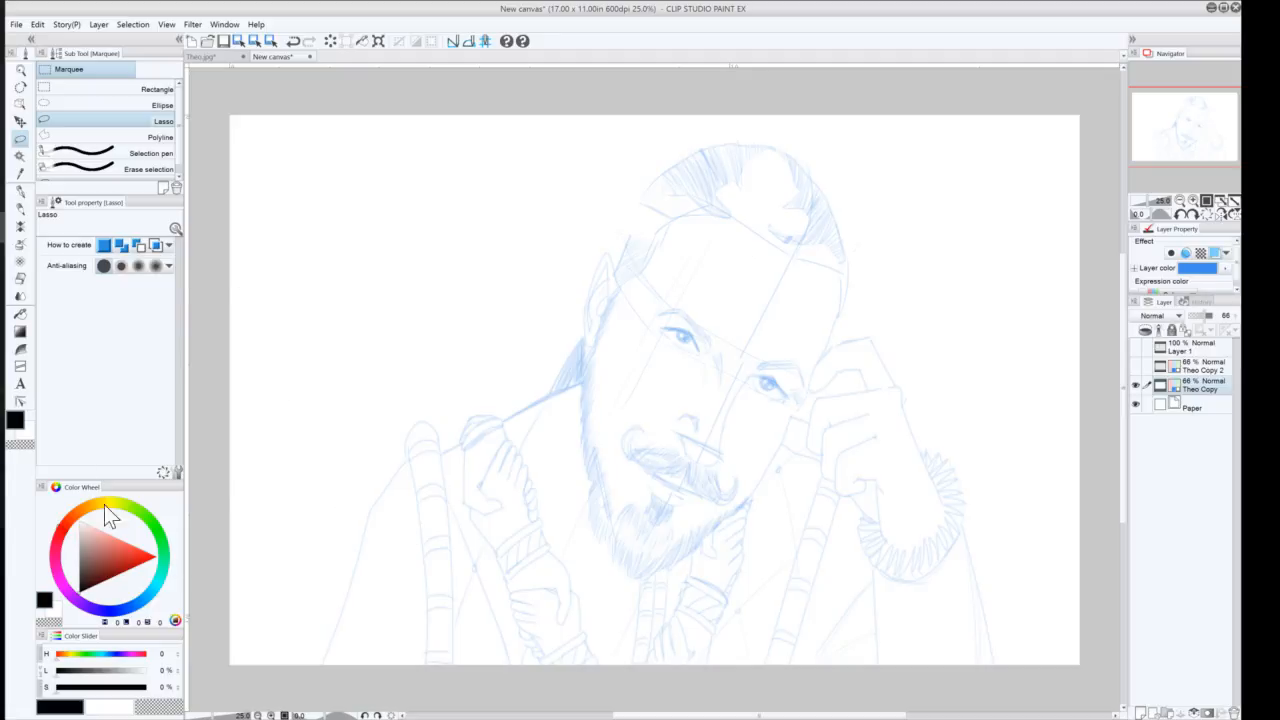
pyautogui.click(20, 191)
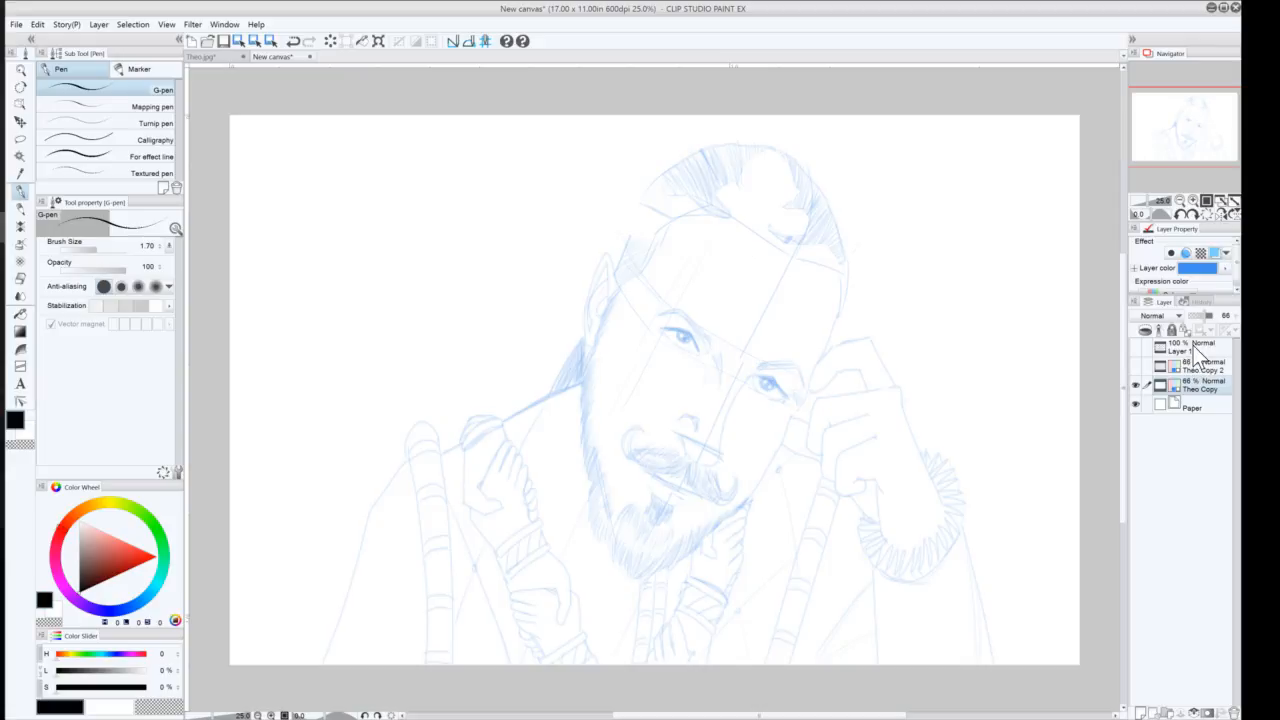
pyautogui.moveTo(1195, 347); pyautogui.dragTo(1235, 712)
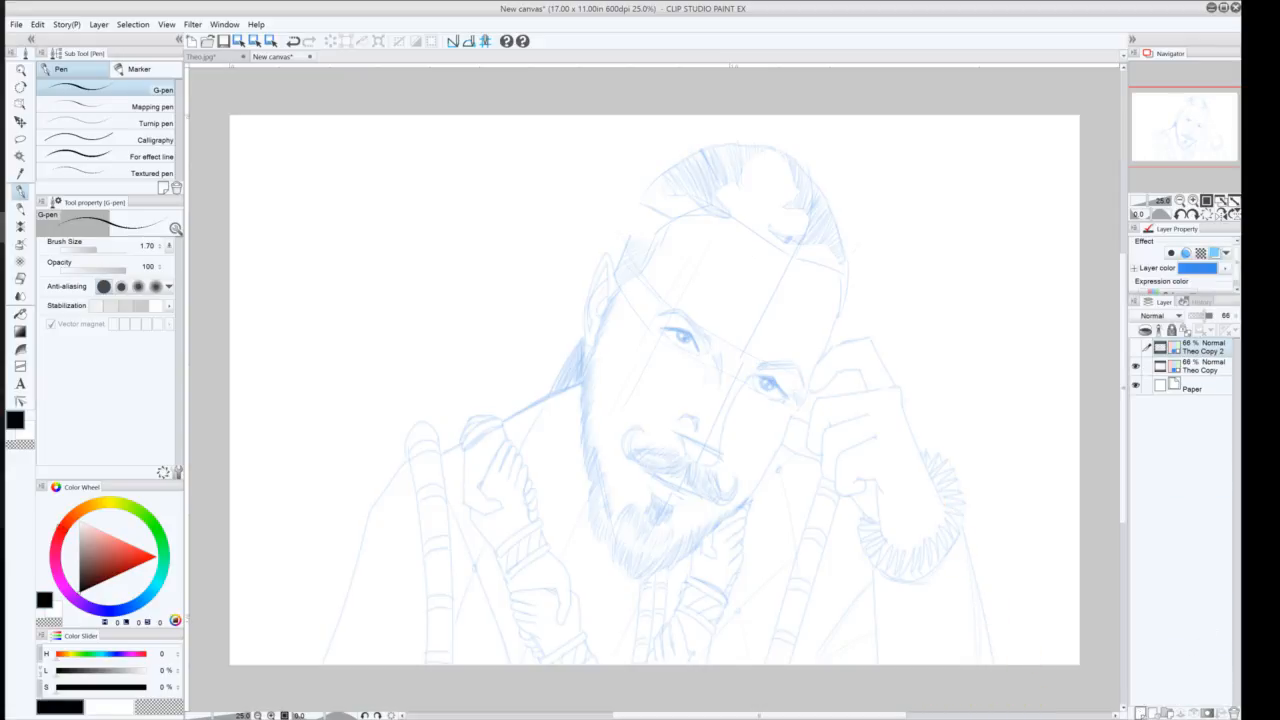
pyautogui.hotkey('ctrl', 'z')
# Show the crown layer and switch to the Theo Copy 2 layer with the Move layer tool
pyautogui.click(1135, 366)
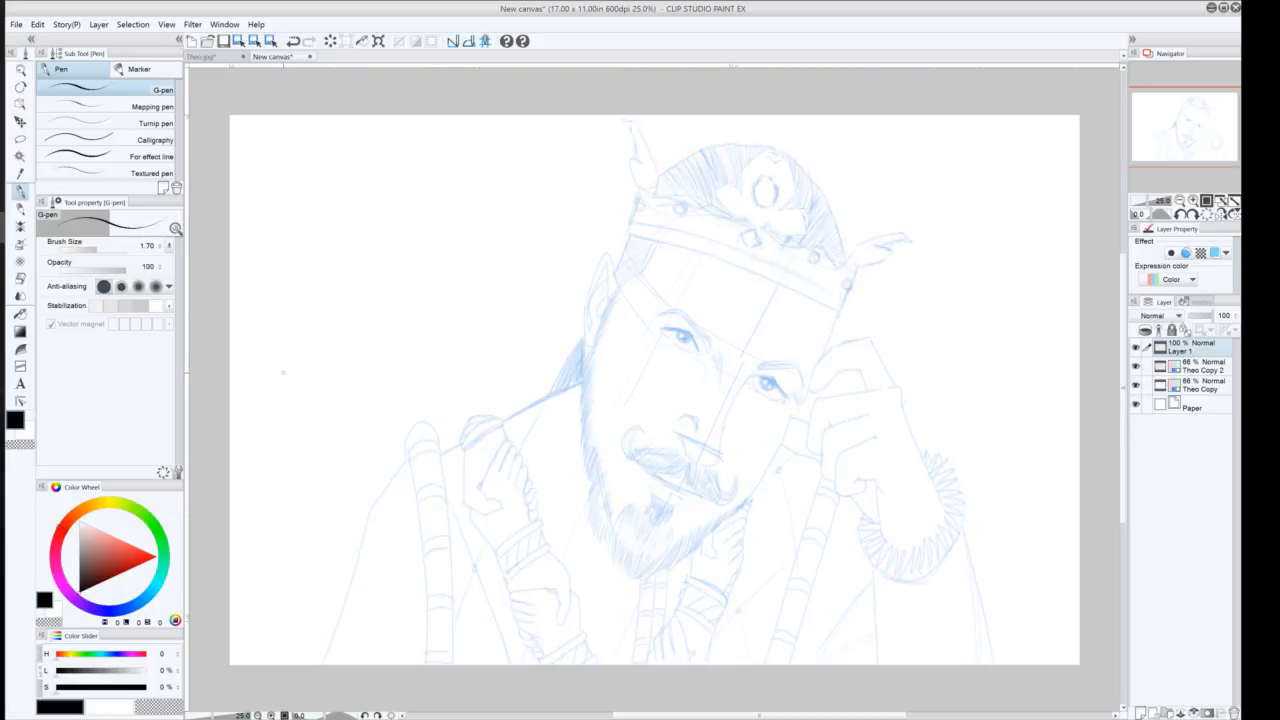
pyautogui.click(20, 121)
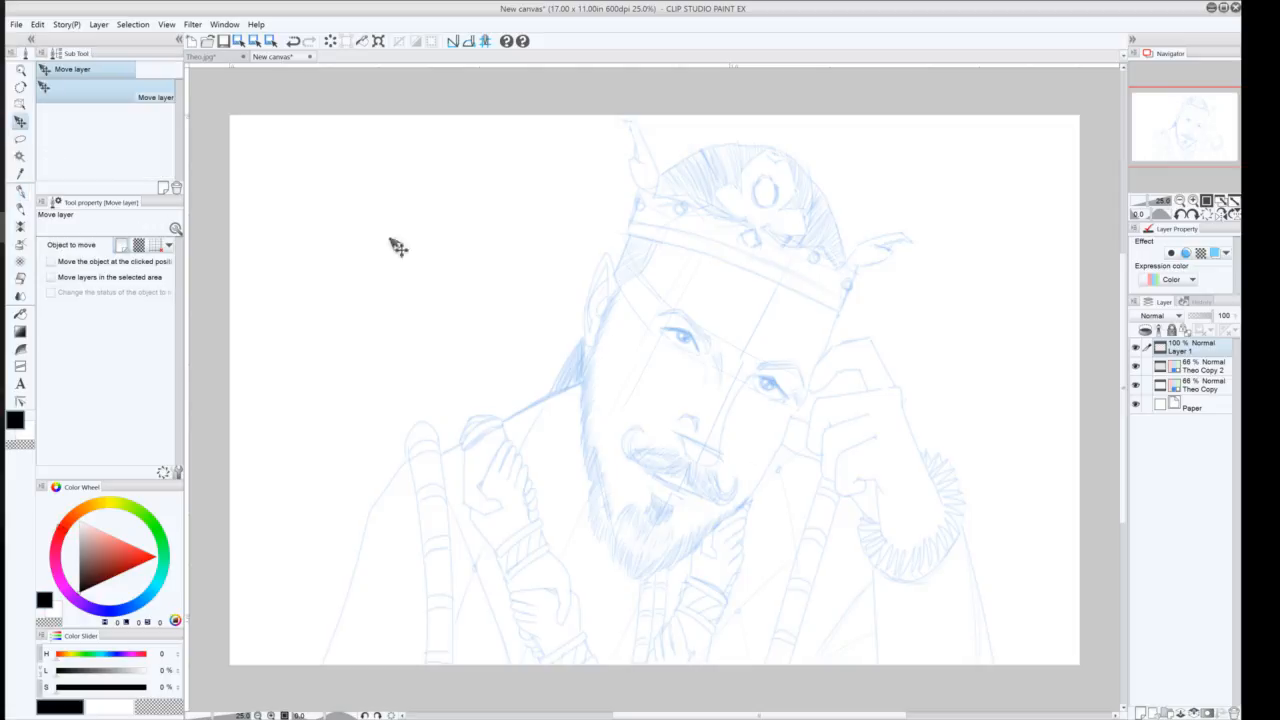
pyautogui.click(375, 42)
pyautogui.click(645, 275)
pyautogui.click(1196, 368)
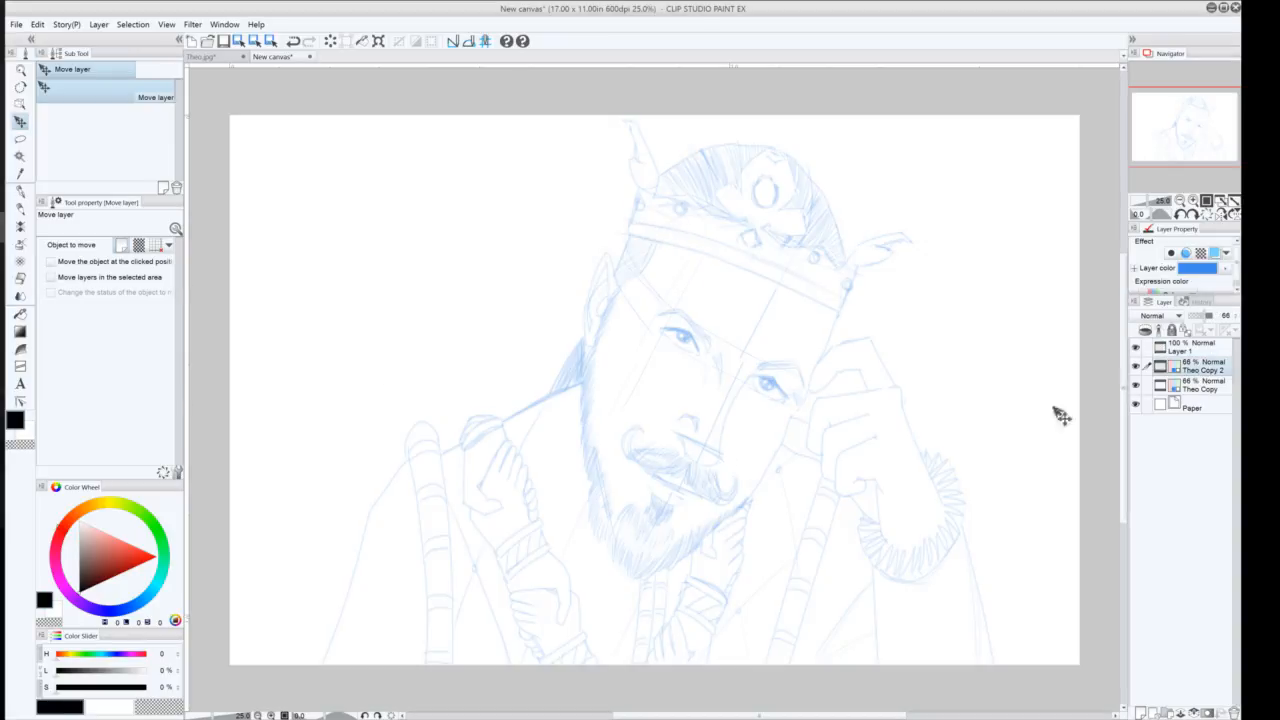
# Rotate the Theo Copy 2 head-top layer about 2 degrees, shift it to sit under the crown, and apply the transform
pyautogui.click(377, 41)
pyautogui.moveTo(594, 313); pyautogui.dragTo(600, 294)
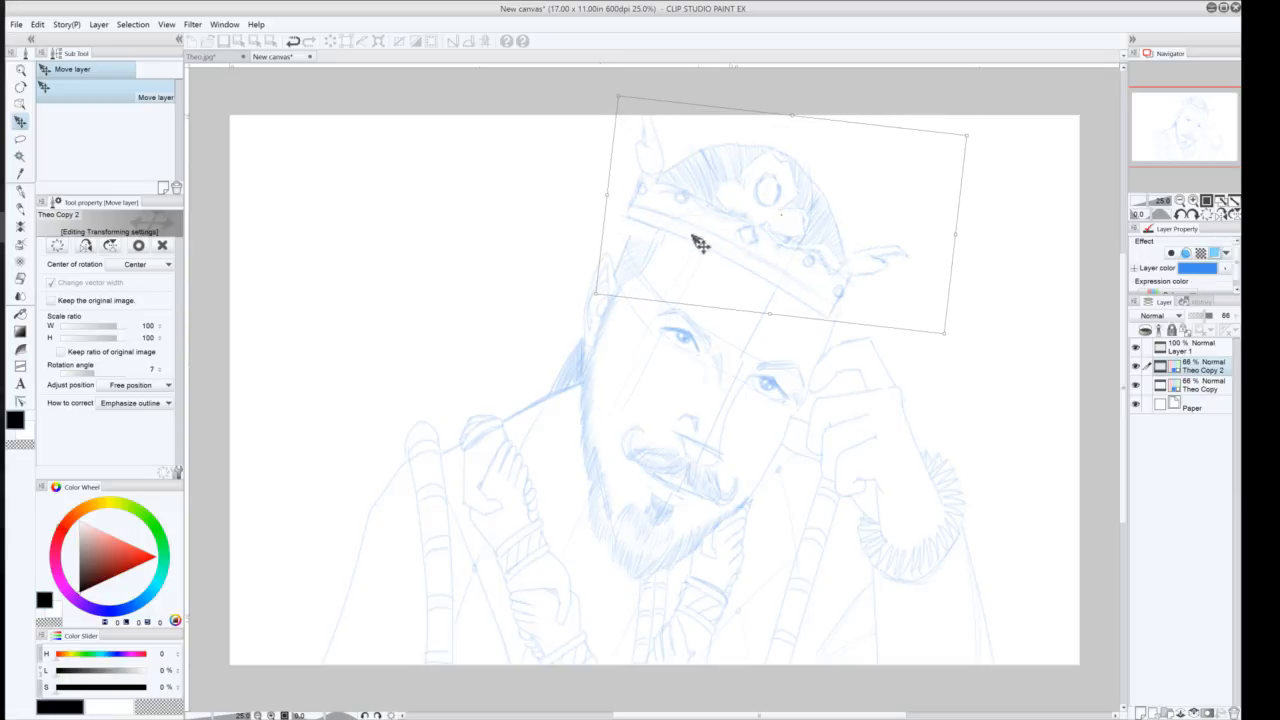
pyautogui.moveTo(720, 243); pyautogui.dragTo(773, 255)
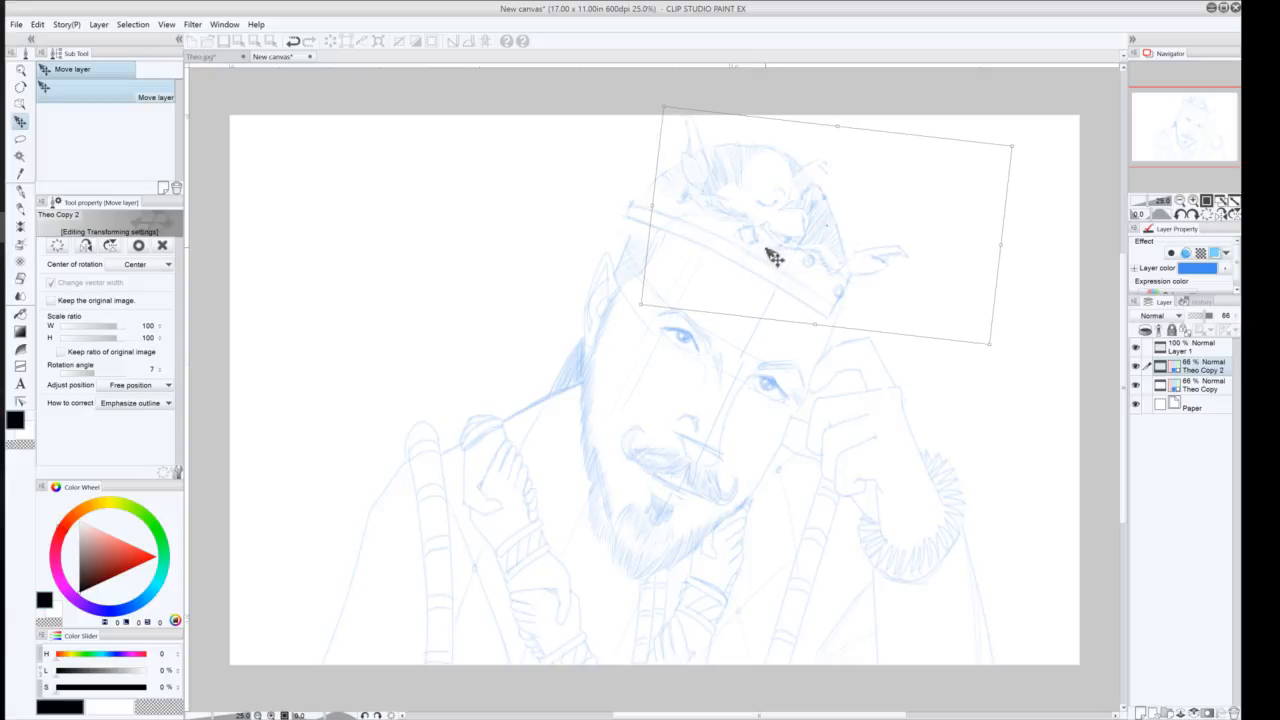
pyautogui.moveTo(704, 229); pyautogui.dragTo(649, 230)
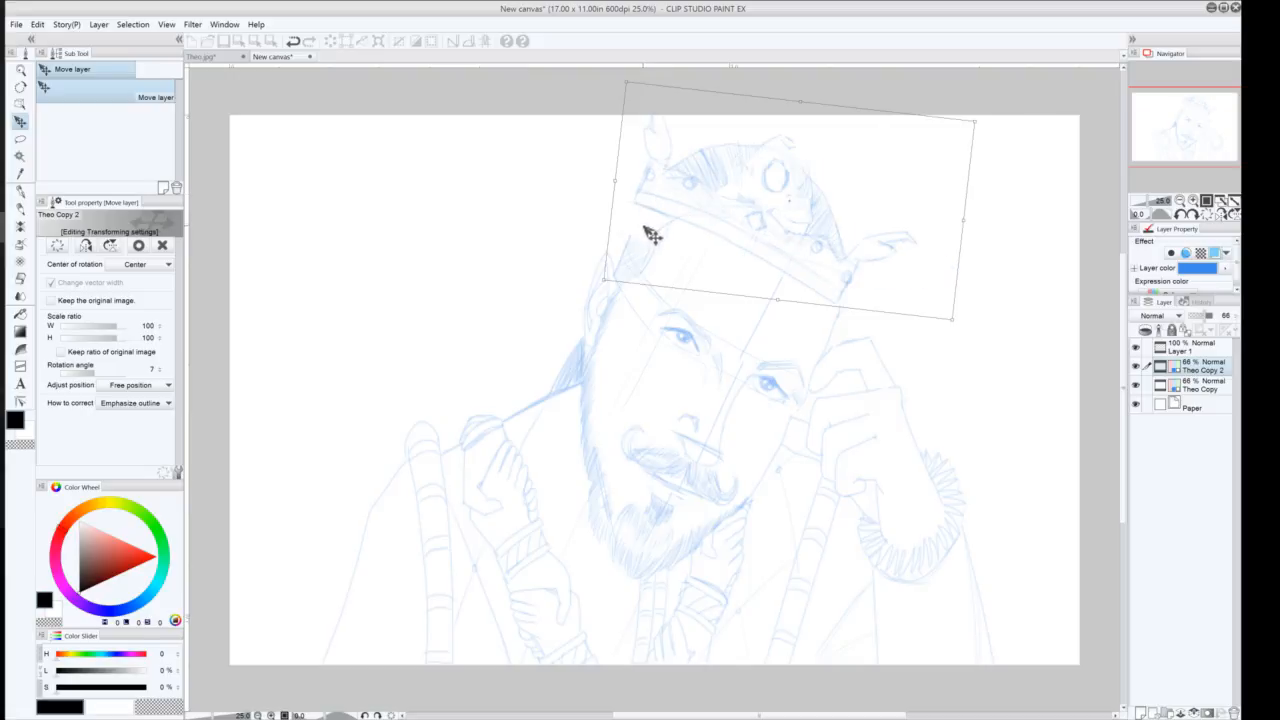
pyautogui.moveTo(747, 238); pyautogui.dragTo(750, 238)
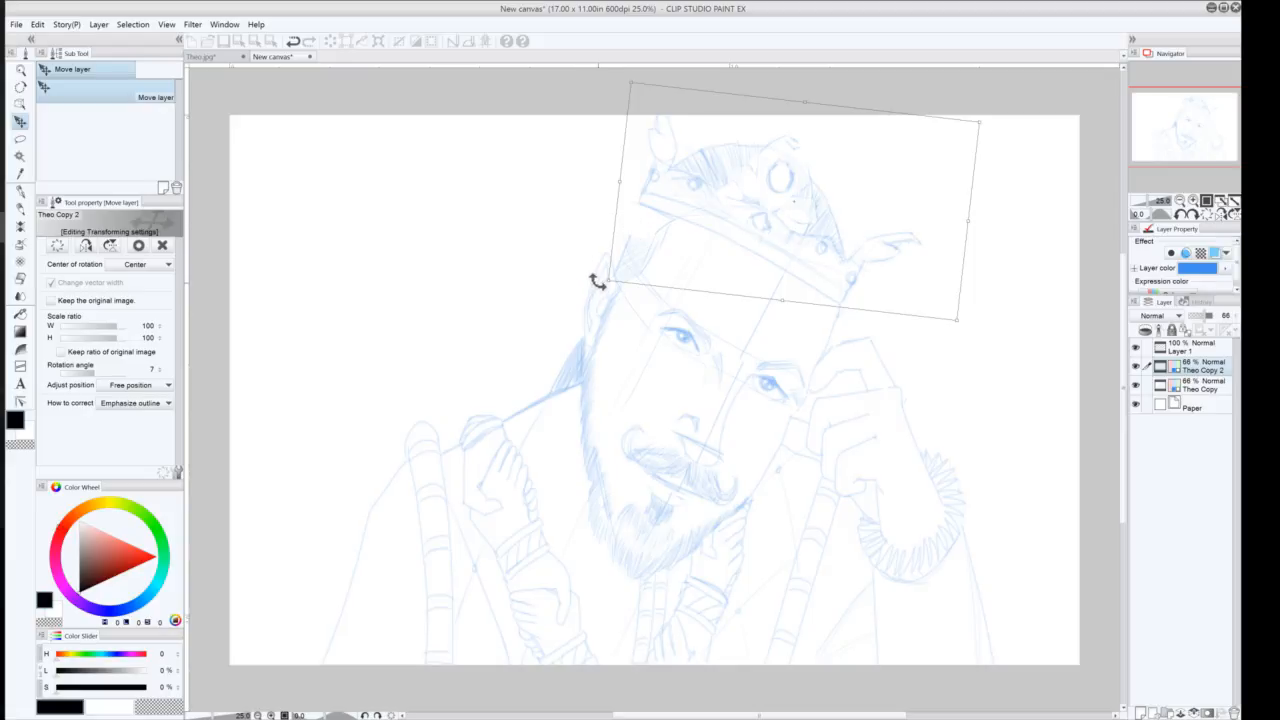
pyautogui.moveTo(597, 283); pyautogui.dragTo(600, 295)
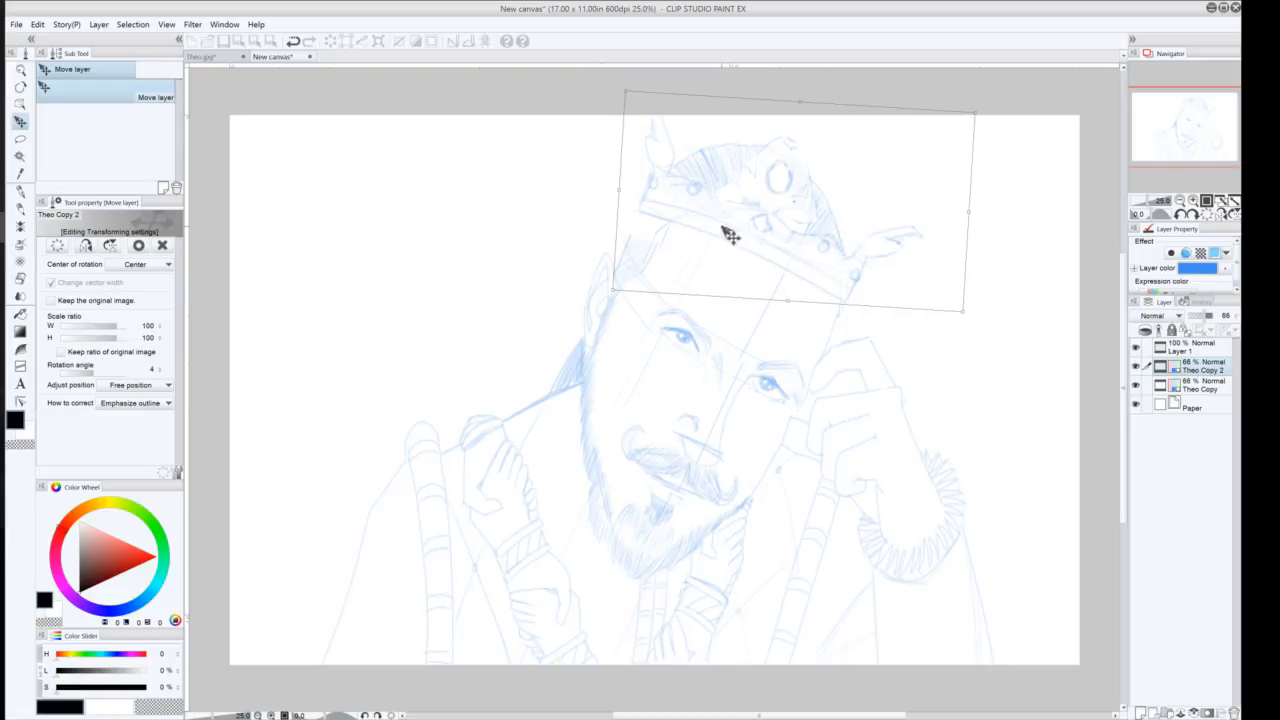
pyautogui.moveTo(726, 237); pyautogui.dragTo(730, 236)
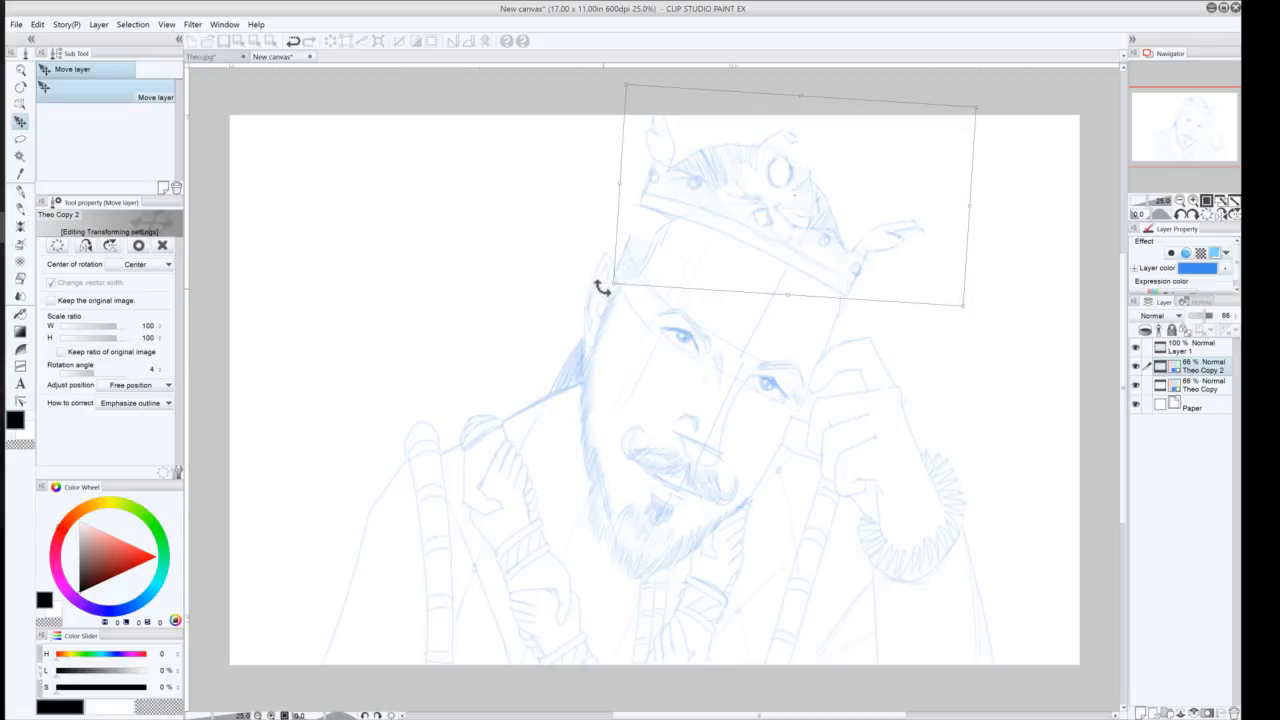
pyautogui.moveTo(601, 286); pyautogui.dragTo(601, 289)
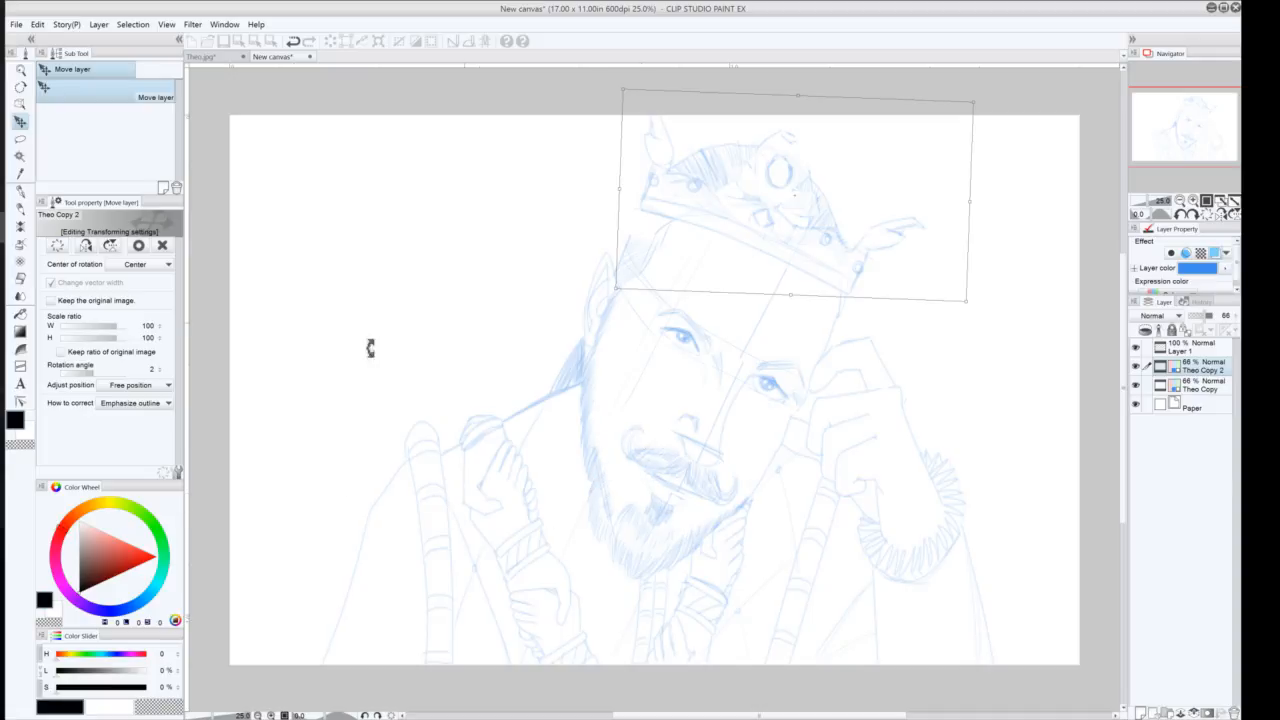
pyautogui.click(20, 210)
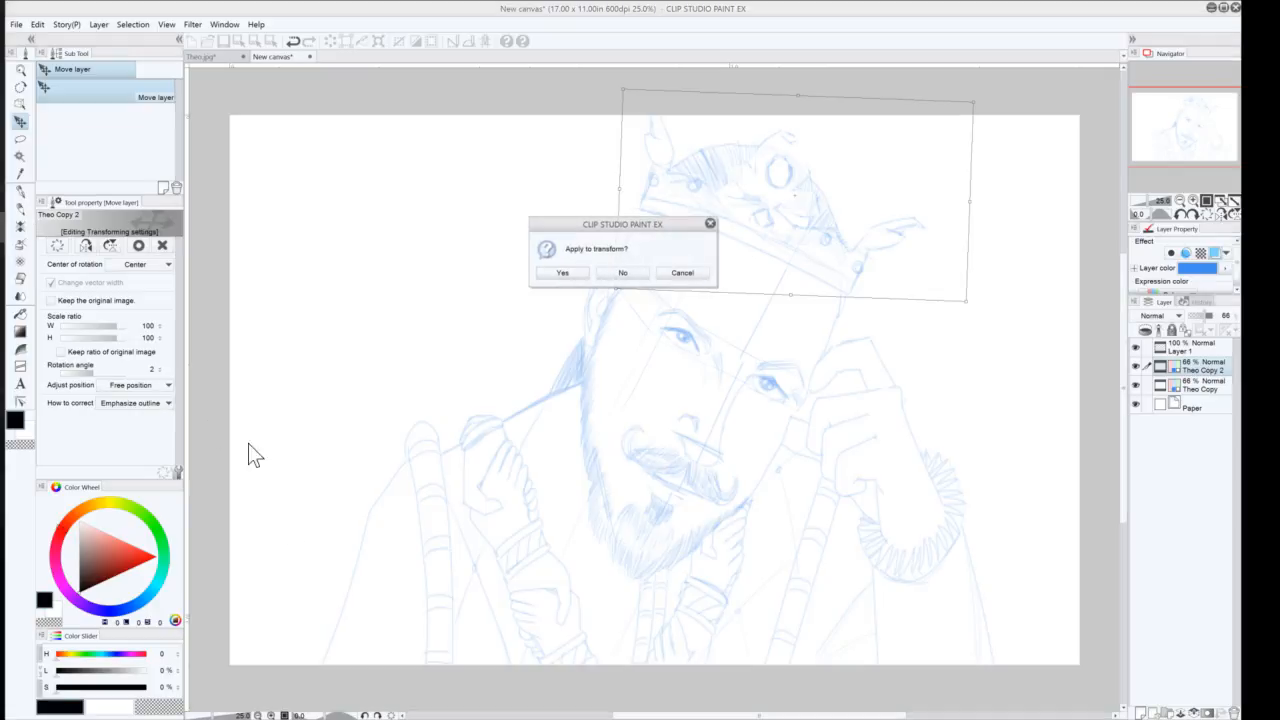
pyautogui.click(557, 271)
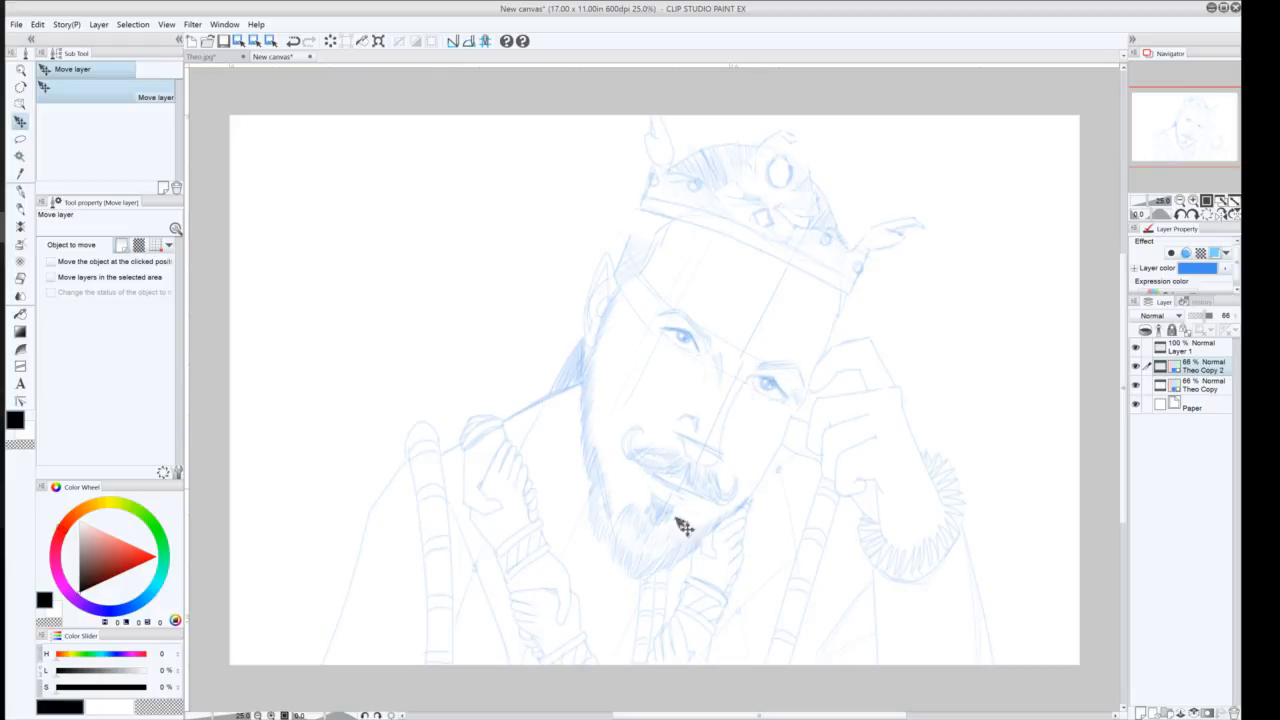
# Lasso the eyes and nose area on the Theo Copy layer, rotate it about -2 degrees, apply the transform and deselect
pyautogui.click(20, 139)
pyautogui.moveTo(690, 362)
pyautogui.mouseDown()
pyautogui.moveTo(659, 316)
pyautogui.moveTo(672, 295)
pyautogui.moveTo(699, 298)
pyautogui.moveTo(768, 351)
pyautogui.moveTo(811, 354)
pyautogui.moveTo(814, 388)
pyautogui.moveTo(786, 401)
pyautogui.moveTo(759, 383)
pyautogui.moveTo(737, 447)
pyautogui.moveTo(715, 460)
pyautogui.moveTo(659, 426)
pyautogui.moveTo(659, 381)
pyautogui.moveTo(690, 368)
pyautogui.mouseUp()
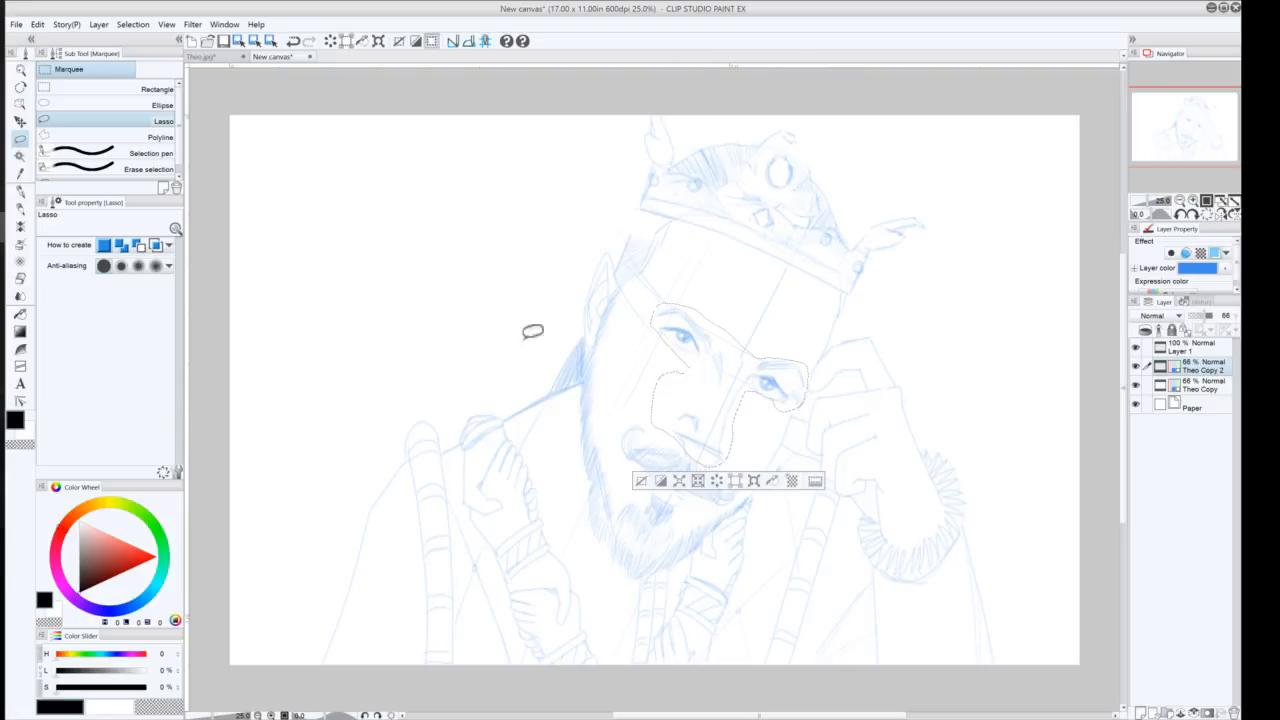
pyautogui.click(641, 483)
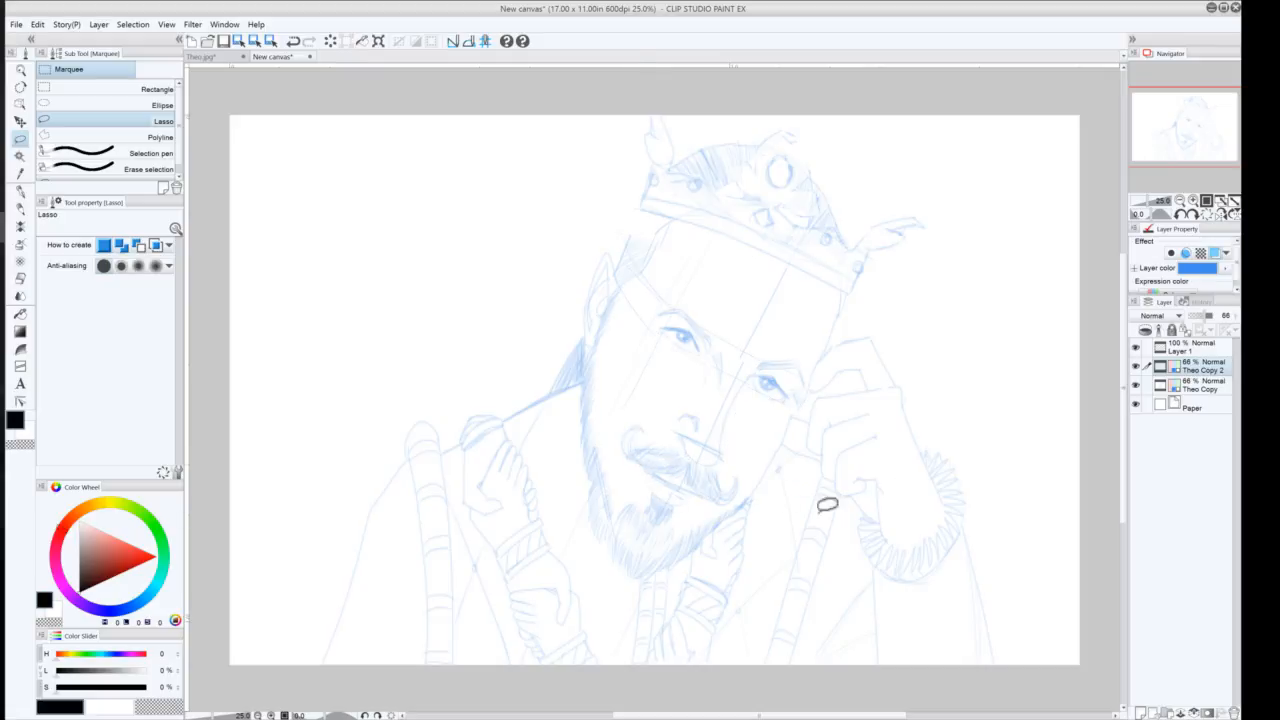
pyautogui.hotkey('ctrl', 'z')
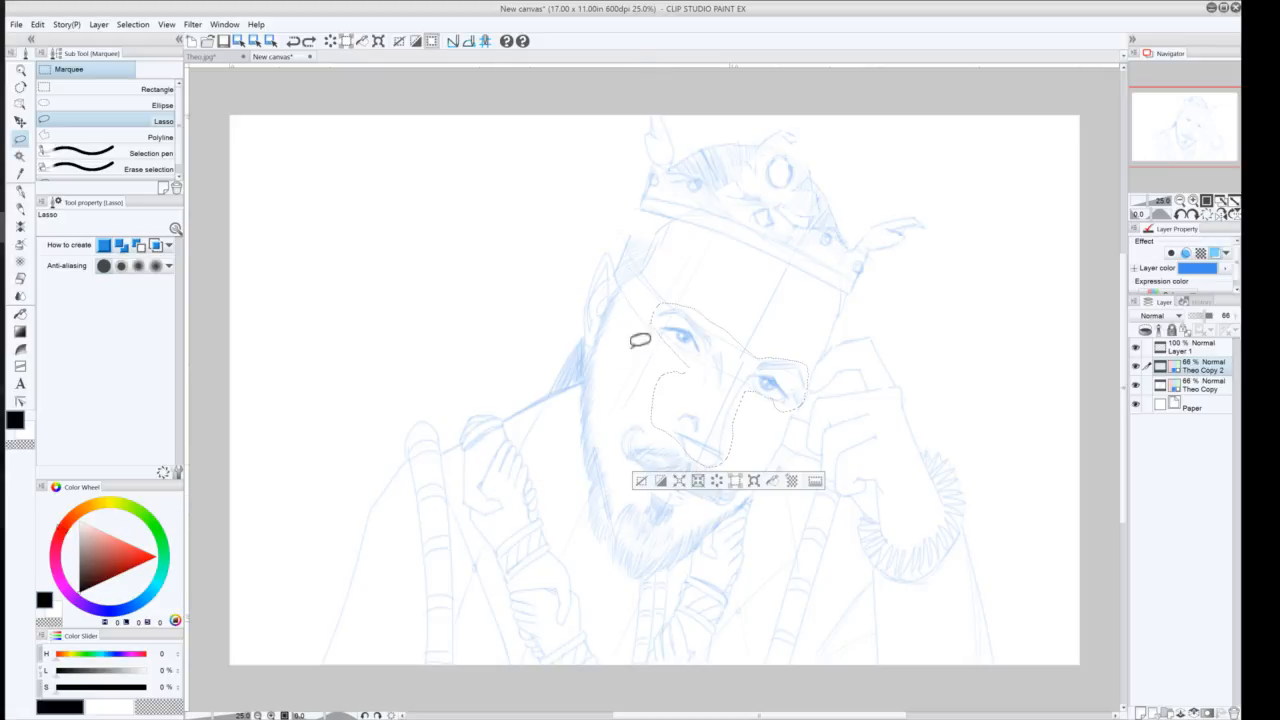
pyautogui.click(755, 481)
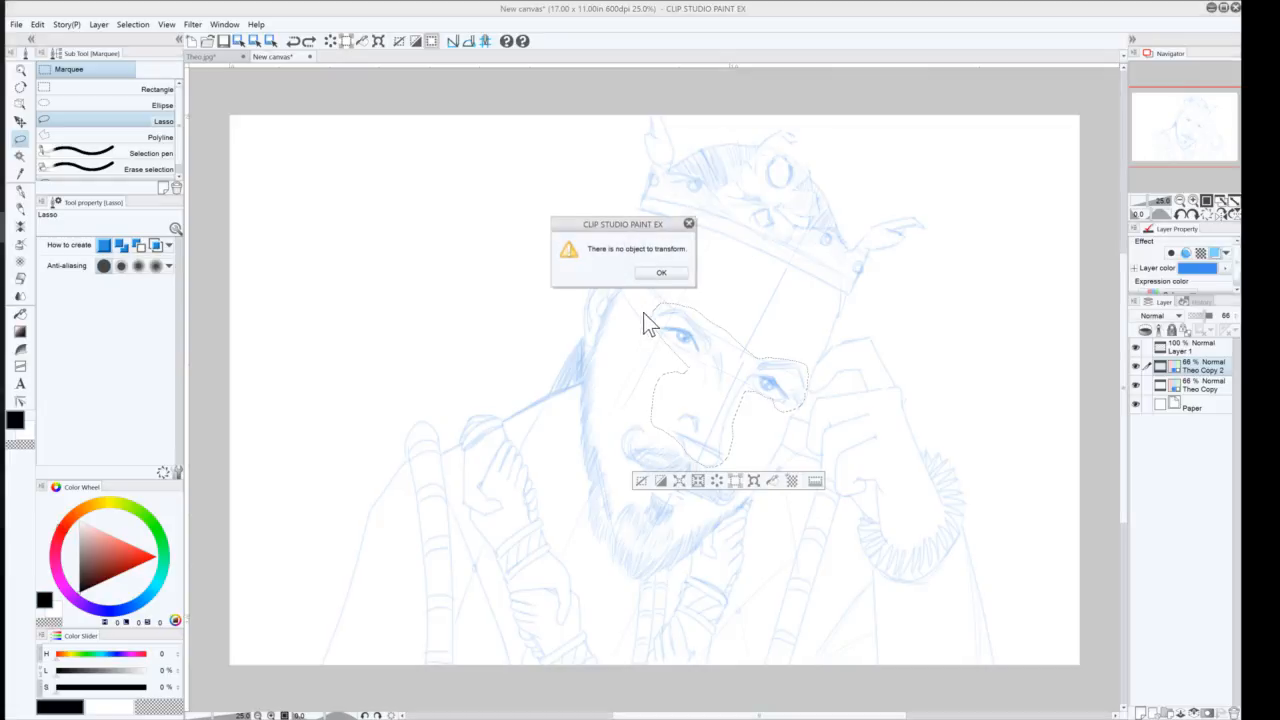
pyautogui.click(661, 273)
pyautogui.click(1190, 384)
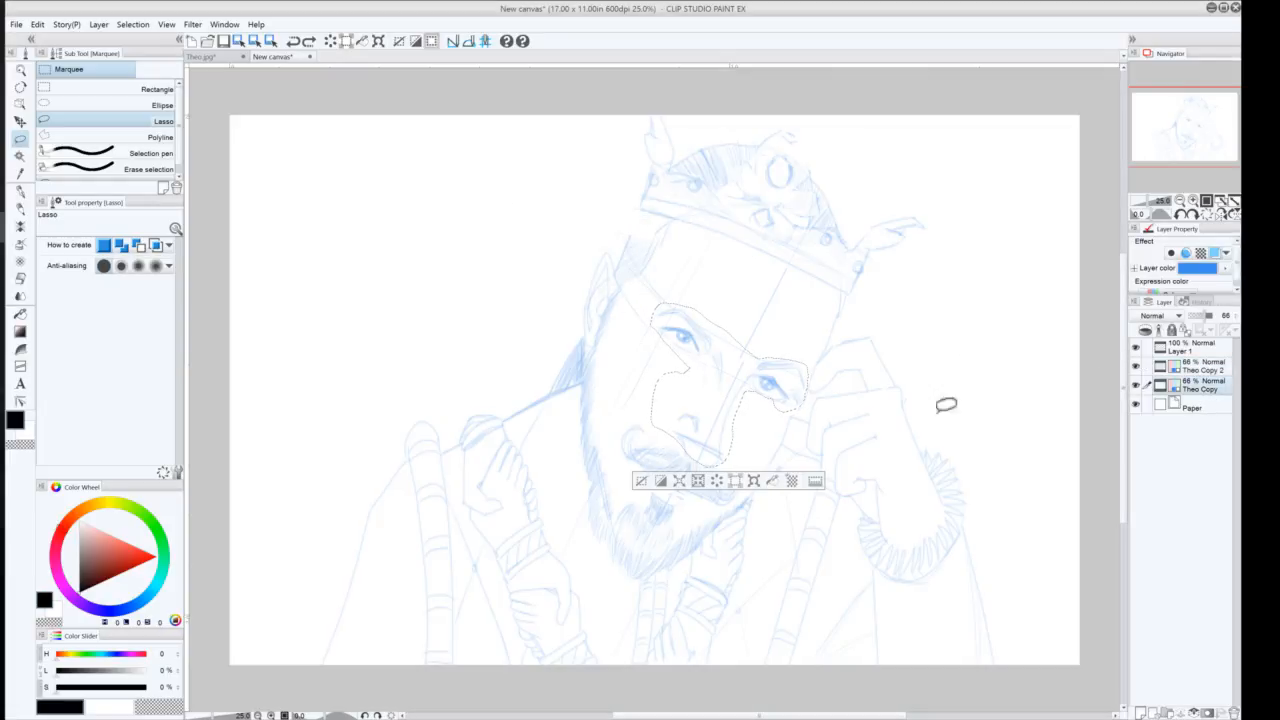
pyautogui.click(755, 481)
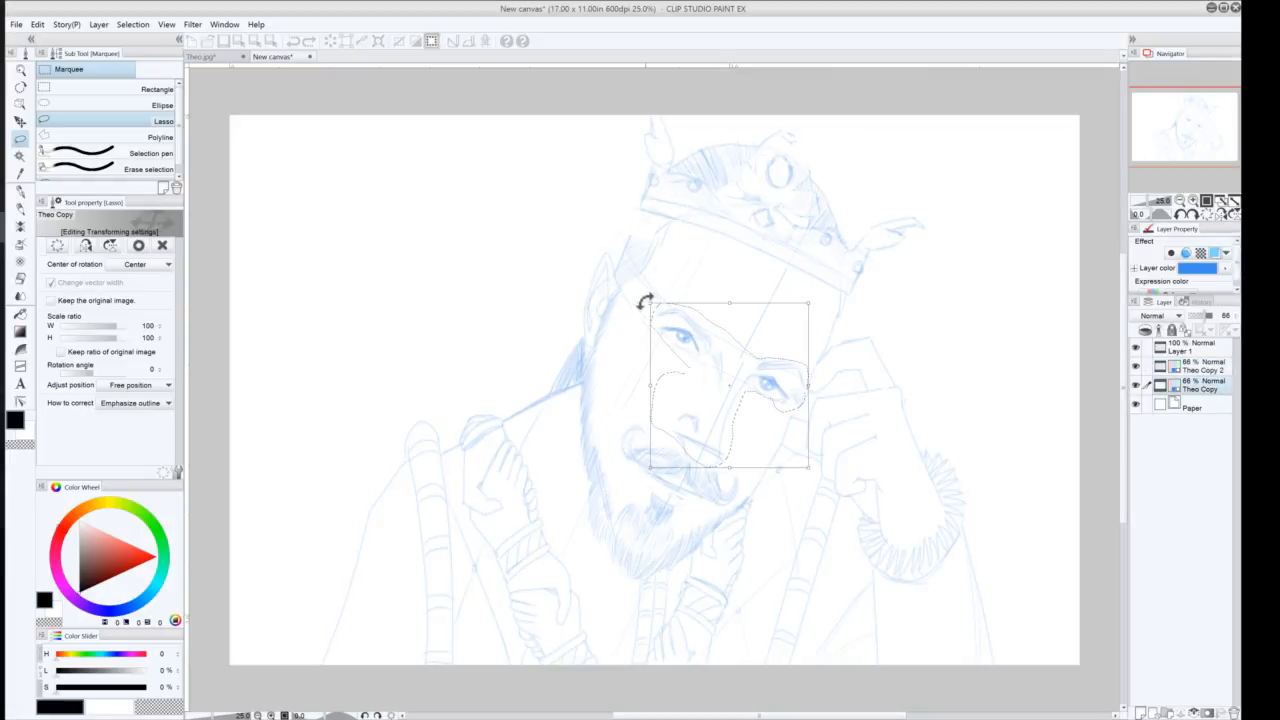
pyautogui.moveTo(644, 295); pyautogui.dragTo(645, 297)
pyautogui.moveTo(707, 366); pyautogui.dragTo(710, 352)
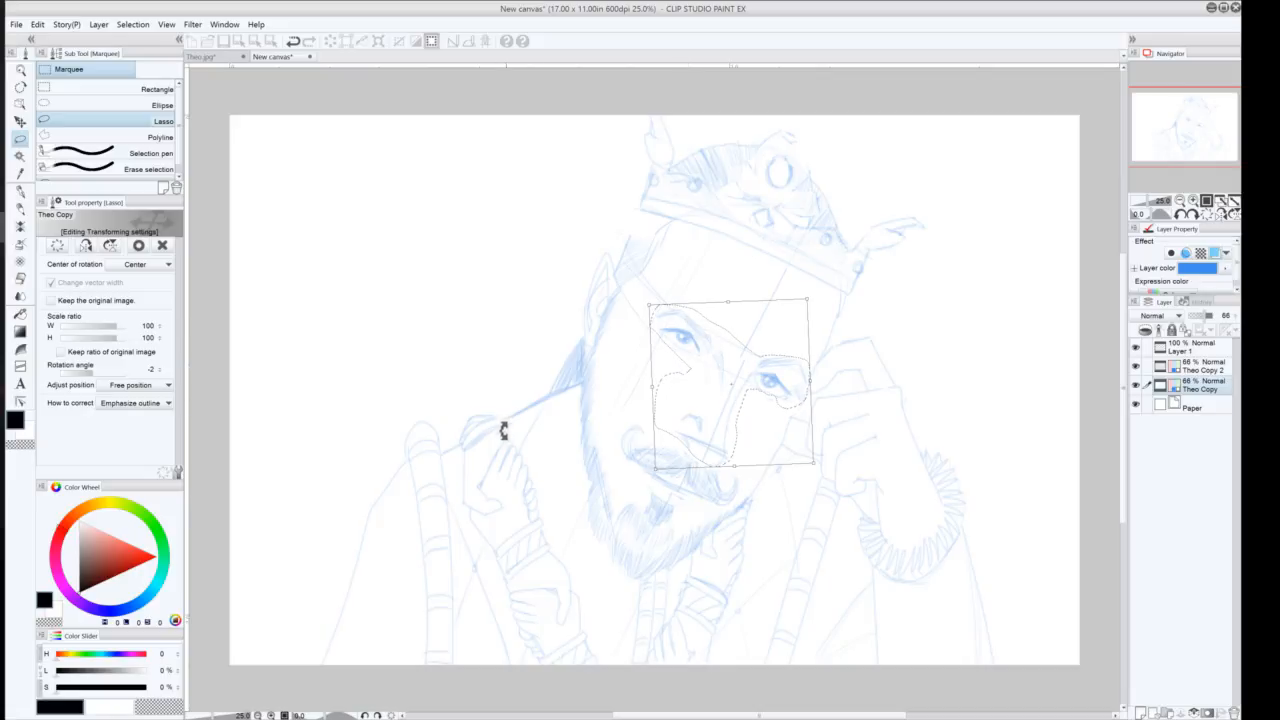
pyautogui.press('Return')
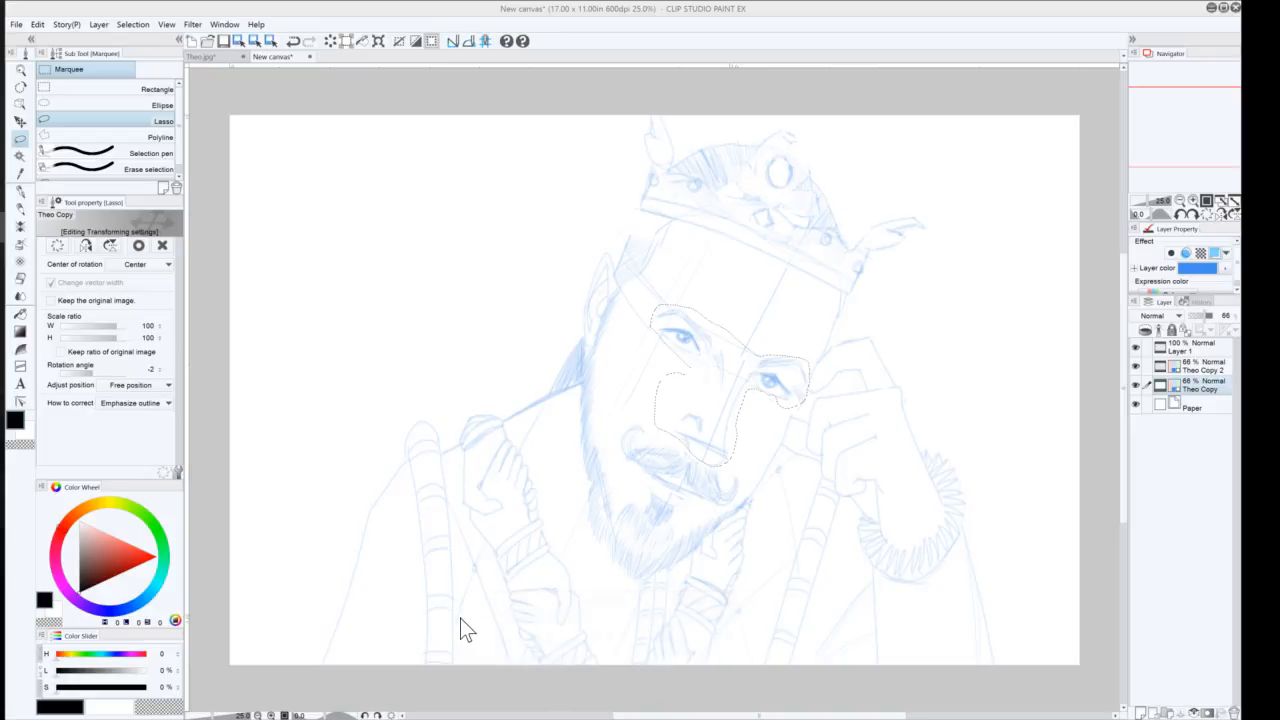
pyautogui.click(643, 480)
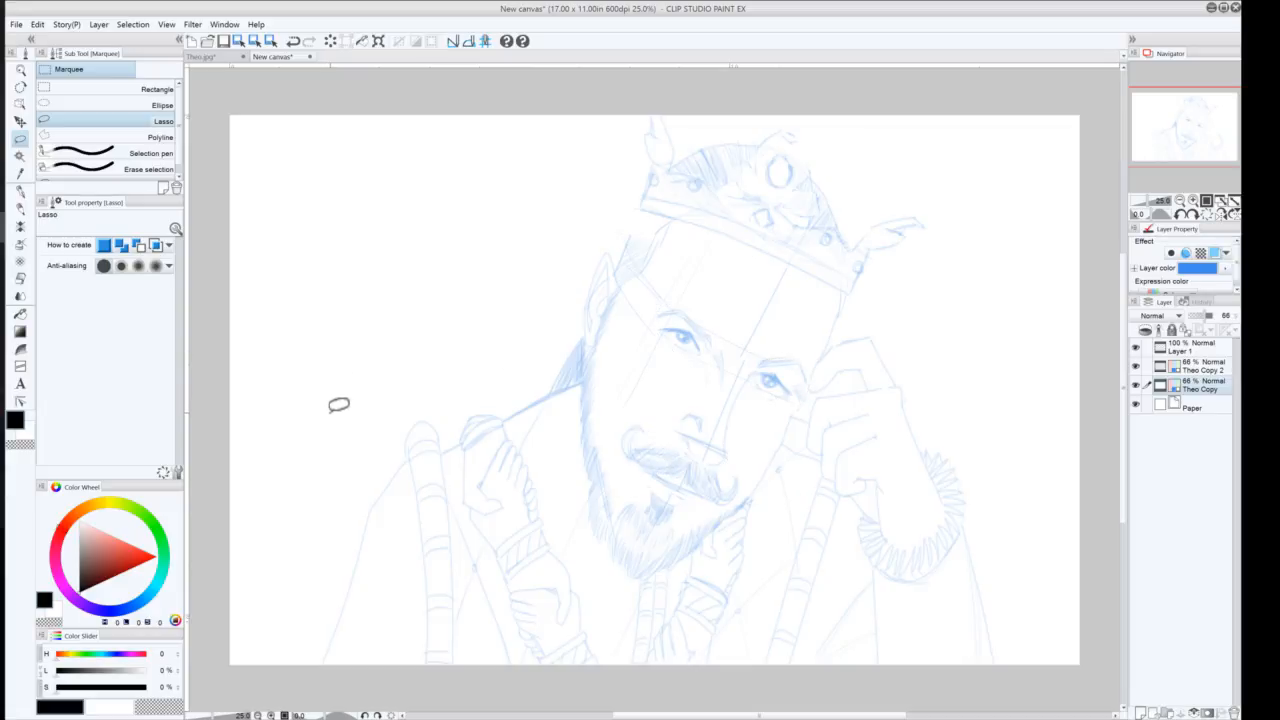
# Ink the right jawline on Layer 1 with the G-pen, from under the crown down to the chin
pyautogui.click(20, 191)
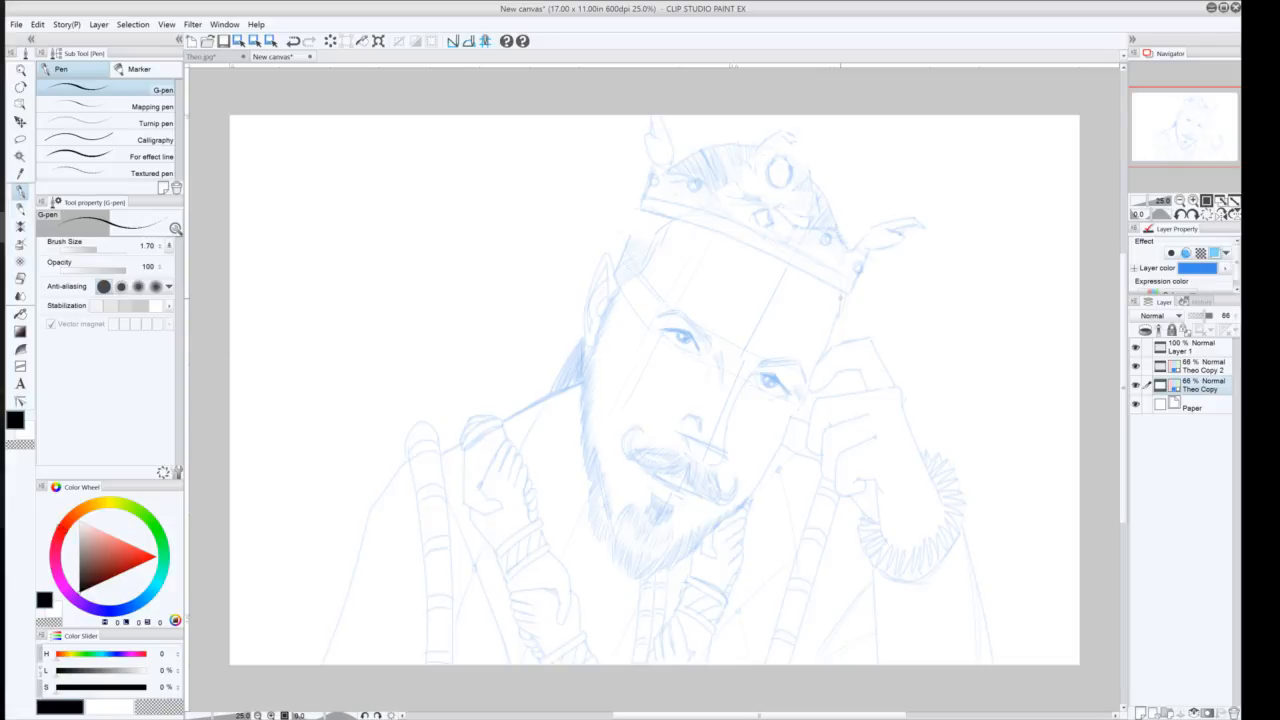
pyautogui.moveTo(840, 300); pyautogui.dragTo(808, 390)
pyautogui.hotkey('ctrl', 'z')
pyautogui.click(1195, 347)
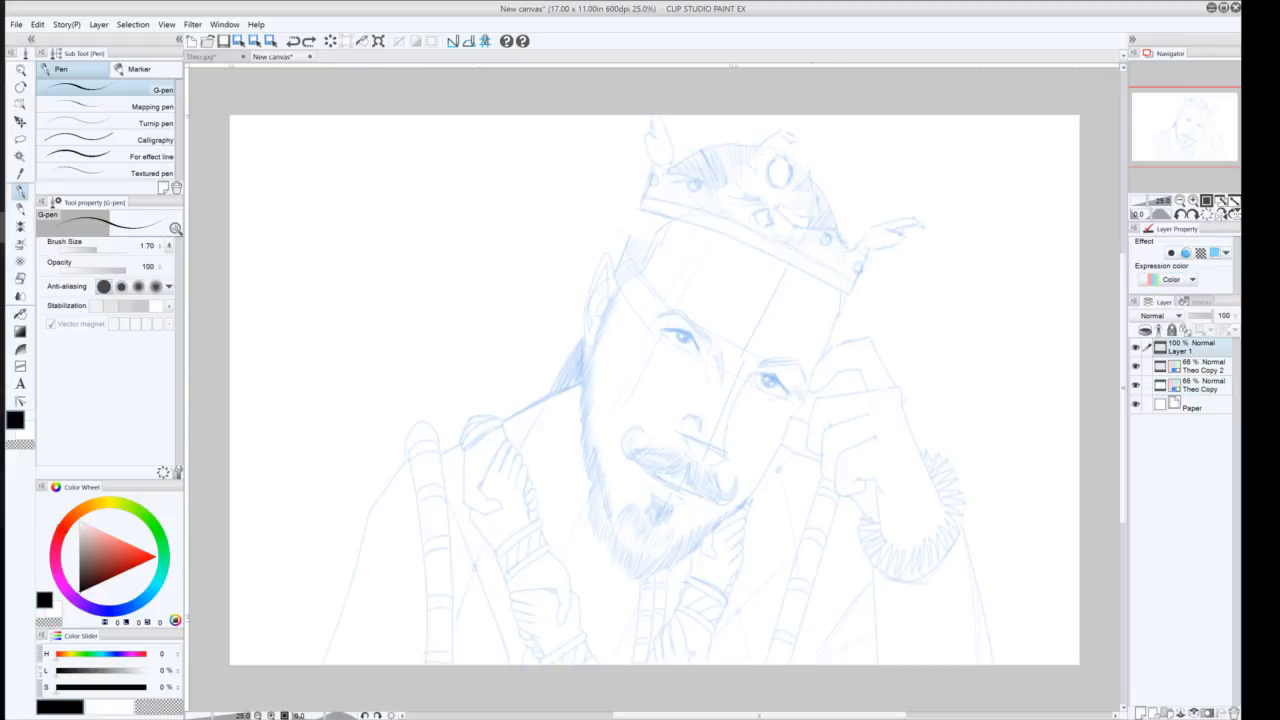
pyautogui.moveTo(841, 290); pyautogui.dragTo(805, 395)
pyautogui.hotkey('ctrl', 'z')
pyautogui.moveTo(841, 289); pyautogui.dragTo(812, 387)
pyautogui.hotkey('ctrl', 'z')
pyautogui.moveTo(841, 291); pyautogui.dragTo(812, 382)
pyautogui.hotkey('ctrl', 'z')
pyautogui.moveTo(840, 298)
pyautogui.mouseDown()
pyautogui.moveTo(806, 400)
pyautogui.moveTo(776, 436)
pyautogui.mouseUp()
pyautogui.hotkey('ctrl', 'z')
pyautogui.hotkey('ctrl', 'z')
pyautogui.moveTo(815, 370); pyautogui.dragTo(775, 452)
pyautogui.hotkey('ctrl', 'z')
pyautogui.hotkey('ctrl', 'z')
pyautogui.moveTo(798, 406)
pyautogui.mouseDown()
pyautogui.moveTo(775, 455)
pyautogui.moveTo(800, 398)
pyautogui.mouseUp()
pyautogui.hotkey('ctrl', 'z')
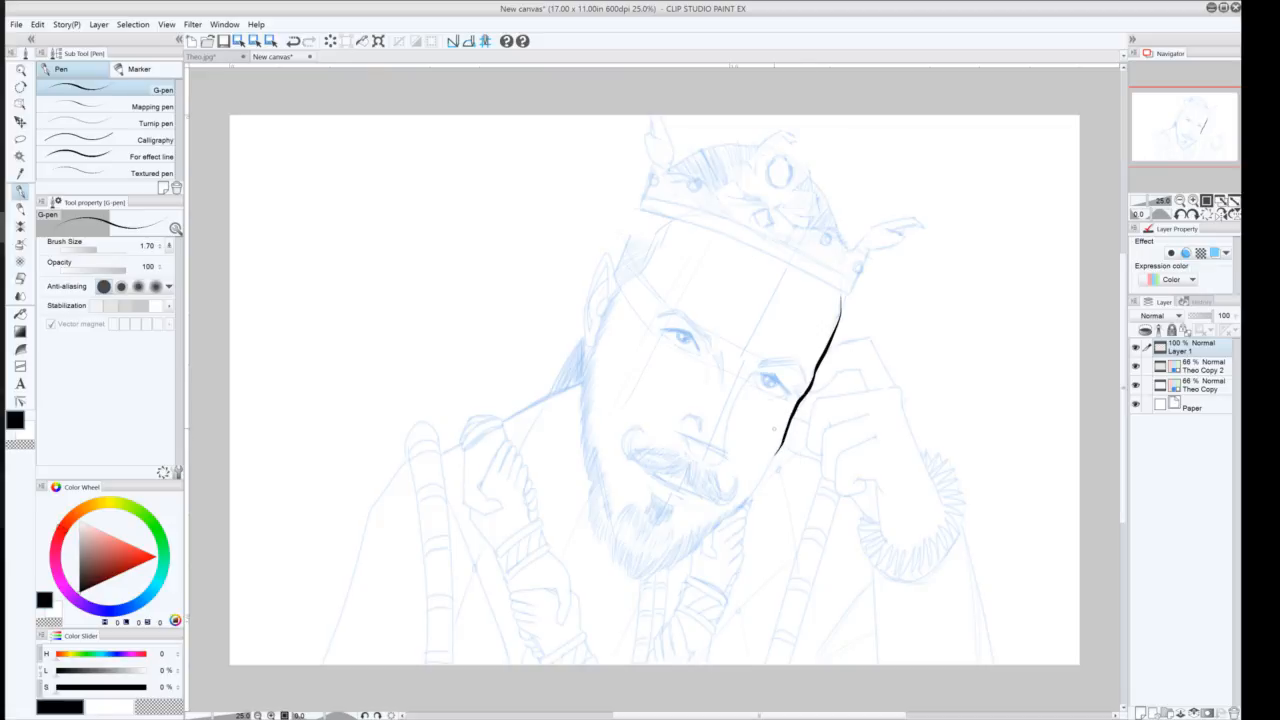
pyautogui.hotkey('ctrl', 'z')
pyautogui.moveTo(776, 454); pyautogui.dragTo(800, 398)
pyautogui.moveTo(776, 452); pyautogui.dragTo(743, 500)
pyautogui.hotkey('ctrl', 'z')
pyautogui.moveTo(777, 450)
pyautogui.mouseDown()
pyautogui.moveTo(739, 513)
pyautogui.moveTo(663, 563)
pyautogui.mouseUp()
pyautogui.hotkey('ctrl', 'z')
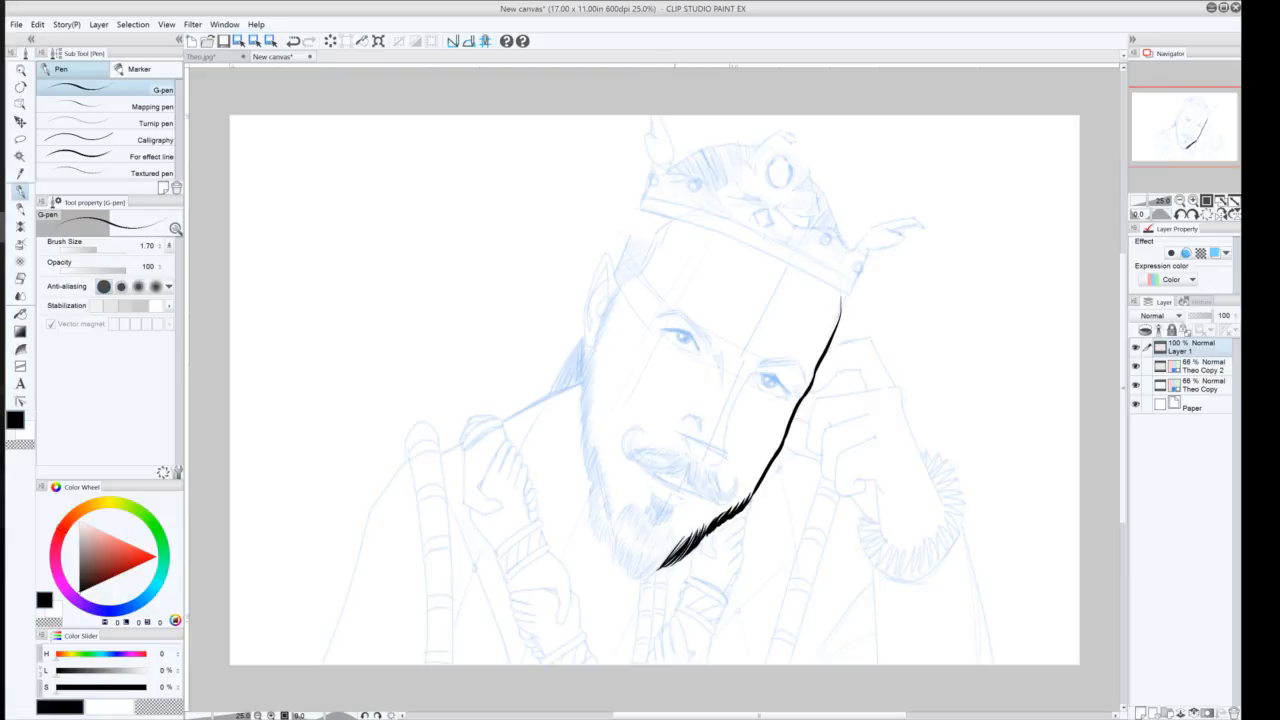
# Ink the beard at the chin with dense curved hatching strokes
pyautogui.moveTo(670, 523)
pyautogui.mouseDown()
pyautogui.moveTo(662, 562)
pyautogui.moveTo(634, 580)
pyautogui.mouseUp()
pyautogui.hotkey('ctrl', 'z')
pyautogui.hotkey('ctrl', 'z')
pyautogui.hotkey('ctrl', 'z')
pyautogui.hotkey('ctrl', 'z')
pyautogui.moveTo(672, 545); pyautogui.dragTo(657, 570)
pyautogui.moveTo(671, 524); pyautogui.dragTo(652, 579)
pyautogui.hotkey('ctrl', 'z')
pyautogui.moveTo(672, 525); pyautogui.dragTo(646, 580)
pyautogui.hotkey('ctrl', 'z')
pyautogui.moveTo(672, 522); pyautogui.dragTo(645, 577)
pyautogui.moveTo(671, 525); pyautogui.dragTo(629, 581)
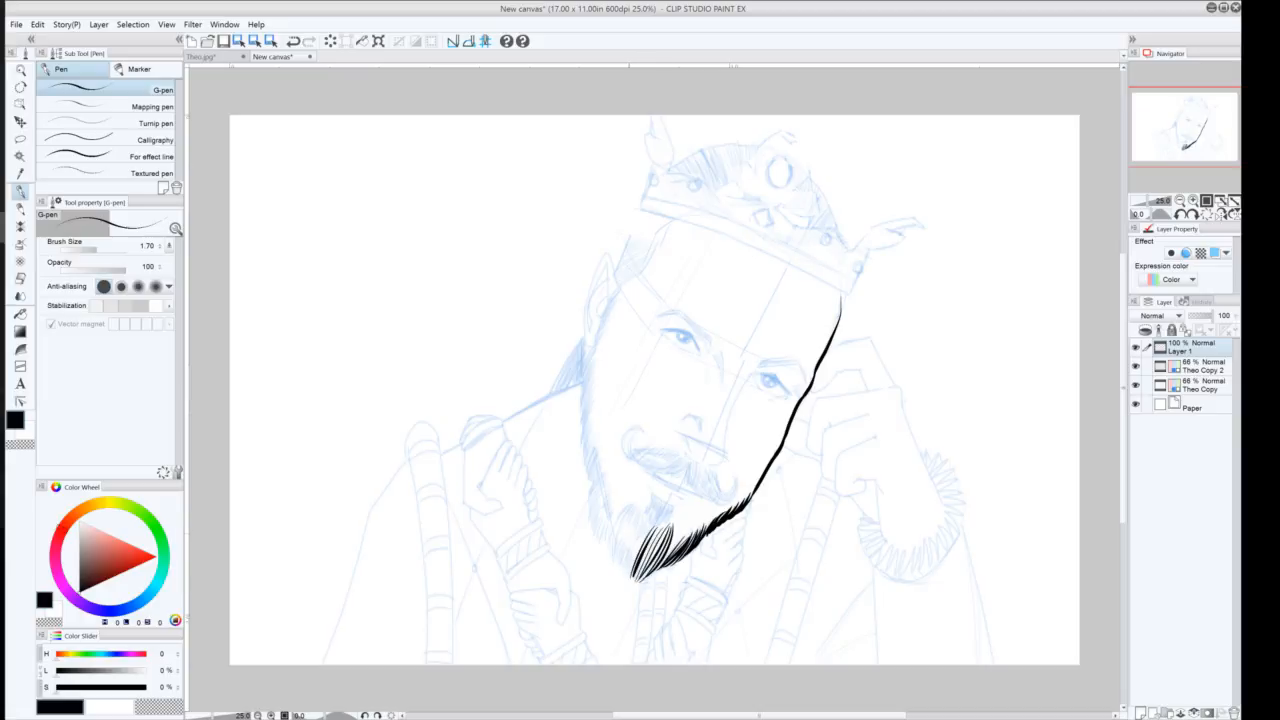
pyautogui.moveTo(645, 537); pyautogui.dragTo(624, 572)
pyautogui.moveTo(635, 504)
pyautogui.mouseDown()
pyautogui.moveTo(621, 513)
pyautogui.moveTo(621, 553)
pyautogui.mouseUp()
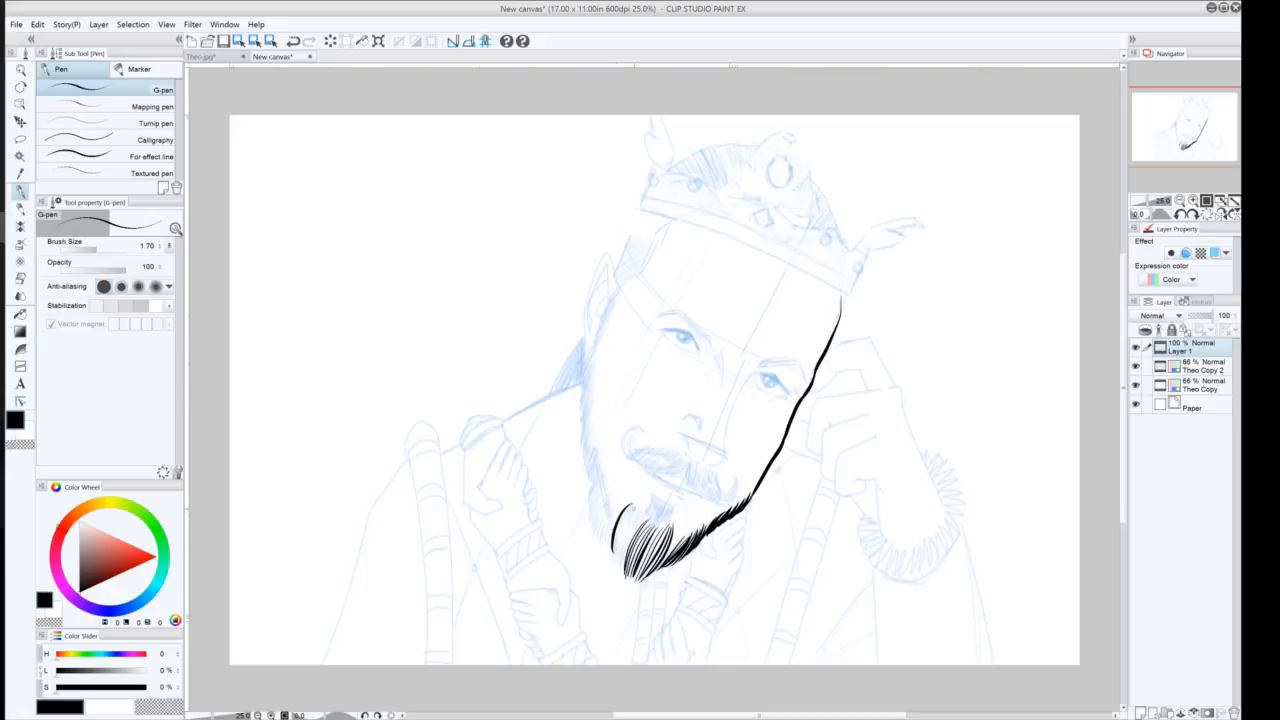
pyautogui.hotkey('ctrl', 'z')
pyautogui.moveTo(635, 503)
pyautogui.mouseDown()
pyautogui.moveTo(613, 560)
pyautogui.moveTo(616, 550)
pyautogui.mouseUp()
pyautogui.hotkey('ctrl', 'z')
pyautogui.moveTo(634, 505); pyautogui.dragTo(615, 562)
pyautogui.hotkey('ctrl', 'z')
pyautogui.moveTo(634, 506); pyautogui.dragTo(623, 573)
pyautogui.moveTo(645, 515)
pyautogui.mouseDown()
pyautogui.moveTo(627, 535)
pyautogui.moveTo(625, 521)
pyautogui.moveTo(656, 543)
pyautogui.mouseUp()
pyautogui.moveTo(665, 527)
pyautogui.mouseDown()
pyautogui.moveTo(665, 543)
pyautogui.moveTo(621, 561)
pyautogui.moveTo(637, 575)
pyautogui.mouseUp()
pyautogui.moveTo(649, 571); pyautogui.dragTo(637, 579)
pyautogui.moveTo(659, 557); pyautogui.dragTo(649, 573)
pyautogui.moveTo(659, 567); pyautogui.dragTo(643, 581)
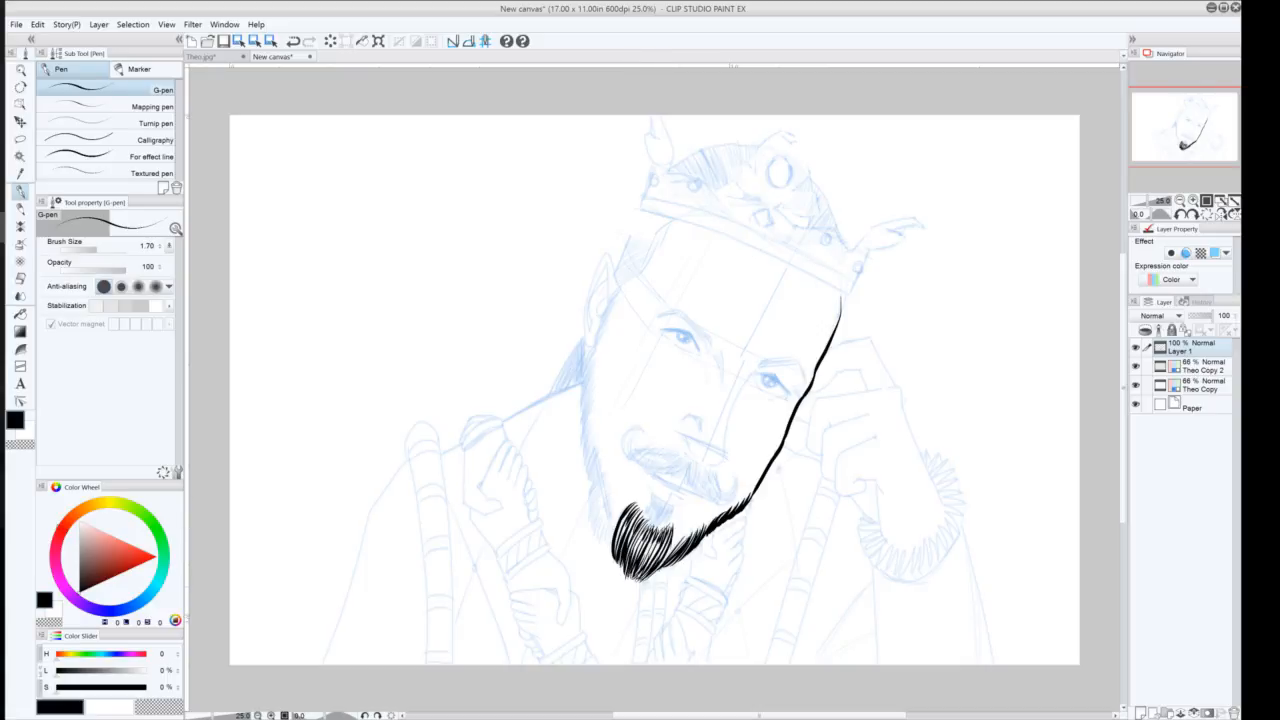
pyautogui.moveTo(682, 534); pyautogui.dragTo(653, 569)
pyautogui.moveTo(647, 553); pyautogui.dragTo(635, 573)
pyautogui.moveTo(659, 566); pyautogui.dragTo(646, 578)
pyautogui.moveTo(632, 568); pyautogui.dragTo(631, 580)
pyautogui.moveTo(592, 343)
pyautogui.mouseDown()
pyautogui.moveTo(580, 400)
pyautogui.moveTo(603, 537)
pyautogui.mouseUp()
pyautogui.moveTo(584, 452); pyautogui.dragTo(587, 469)
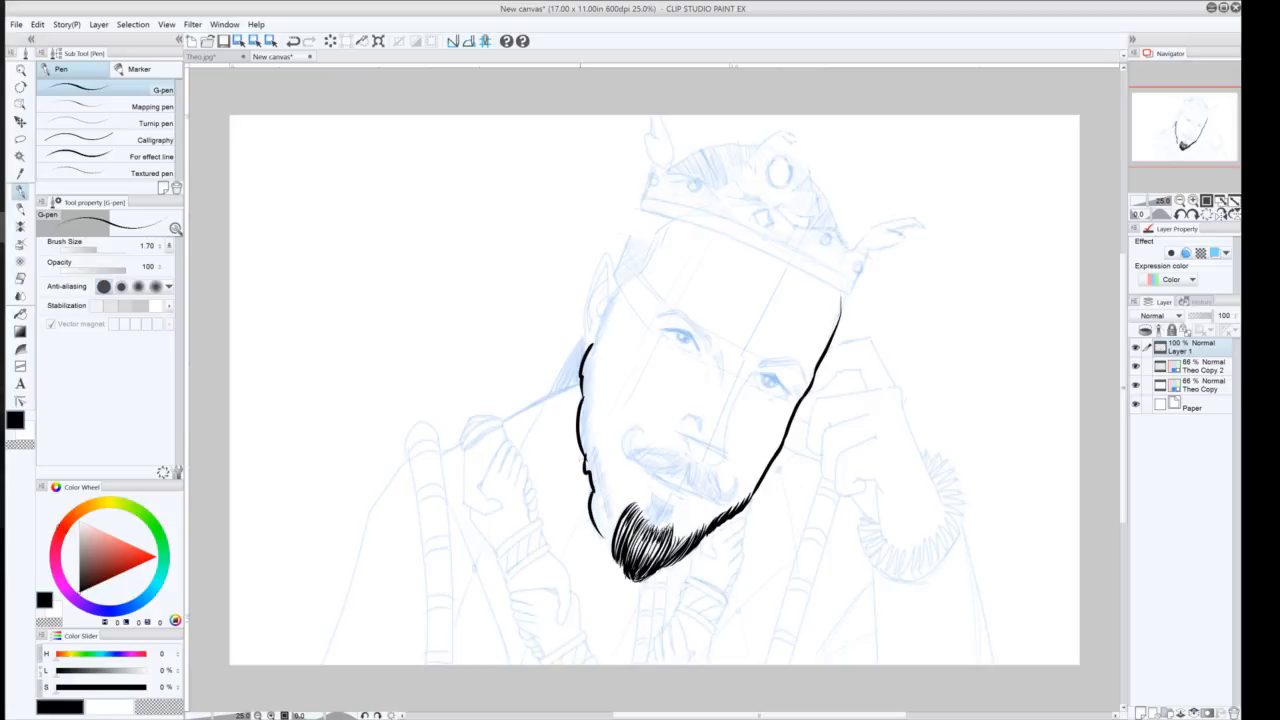
pyautogui.moveTo(591, 346)
pyautogui.mouseDown()
pyautogui.moveTo(581, 381)
pyautogui.moveTo(580, 352)
pyautogui.moveTo(594, 527)
pyautogui.mouseUp()
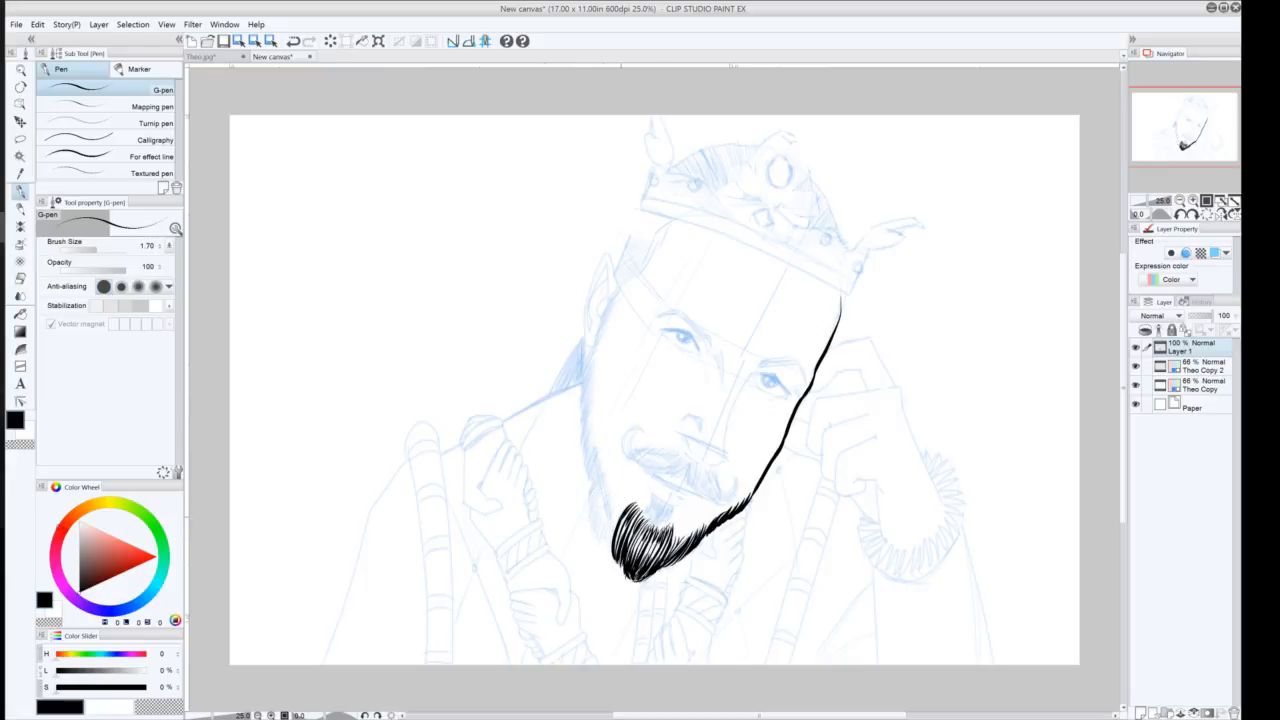
# Extend the beard hatching up the left side of the face to the cheek
pyautogui.moveTo(620, 514)
pyautogui.mouseDown()
pyautogui.moveTo(607, 550)
pyautogui.moveTo(606, 516)
pyautogui.mouseUp()
pyautogui.moveTo(608, 512)
pyautogui.mouseDown()
pyautogui.moveTo(599, 544)
pyautogui.moveTo(597, 532)
pyautogui.mouseUp()
pyautogui.moveTo(606, 496)
pyautogui.mouseDown()
pyautogui.moveTo(596, 530)
pyautogui.moveTo(590, 506)
pyautogui.mouseUp()
pyautogui.moveTo(602, 470); pyautogui.dragTo(588, 502)
pyautogui.moveTo(600, 466)
pyautogui.mouseDown()
pyautogui.moveTo(588, 494)
pyautogui.moveTo(582, 482)
pyautogui.moveTo(607, 519)
pyautogui.mouseUp()
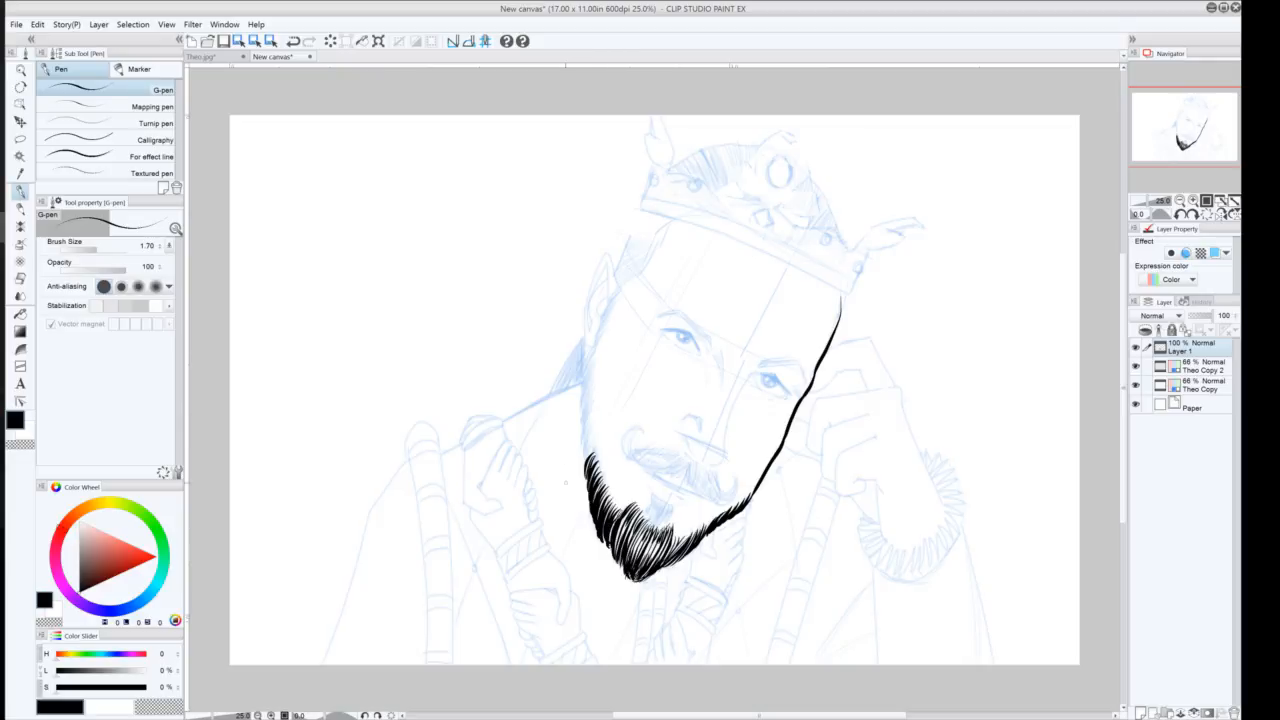
pyautogui.moveTo(593, 449)
pyautogui.mouseDown()
pyautogui.moveTo(584, 459)
pyautogui.moveTo(583, 435)
pyautogui.mouseUp()
pyautogui.moveTo(591, 414); pyautogui.dragTo(579, 428)
pyautogui.moveTo(589, 398)
pyautogui.mouseDown()
pyautogui.moveTo(579, 417)
pyautogui.moveTo(583, 381)
pyautogui.mouseUp()
pyautogui.moveTo(595, 353)
pyautogui.mouseDown()
pyautogui.moveTo(583, 373)
pyautogui.moveTo(588, 358)
pyautogui.mouseUp()
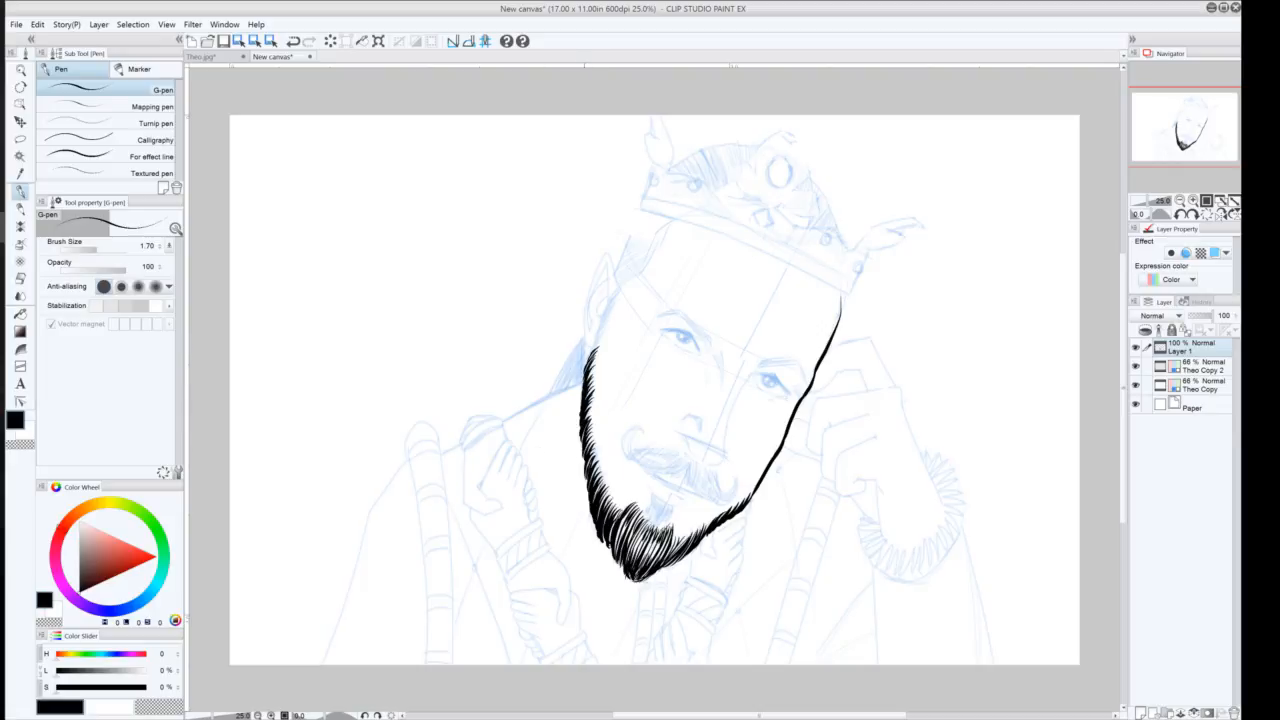
pyautogui.moveTo(586, 434); pyautogui.dragTo(587, 511)
pyautogui.moveTo(588, 409); pyautogui.dragTo(580, 422)
pyautogui.moveTo(595, 383); pyautogui.dragTo(585, 397)
pyautogui.moveTo(596, 422); pyautogui.dragTo(590, 460)
pyautogui.moveTo(600, 450); pyautogui.dragTo(592, 466)
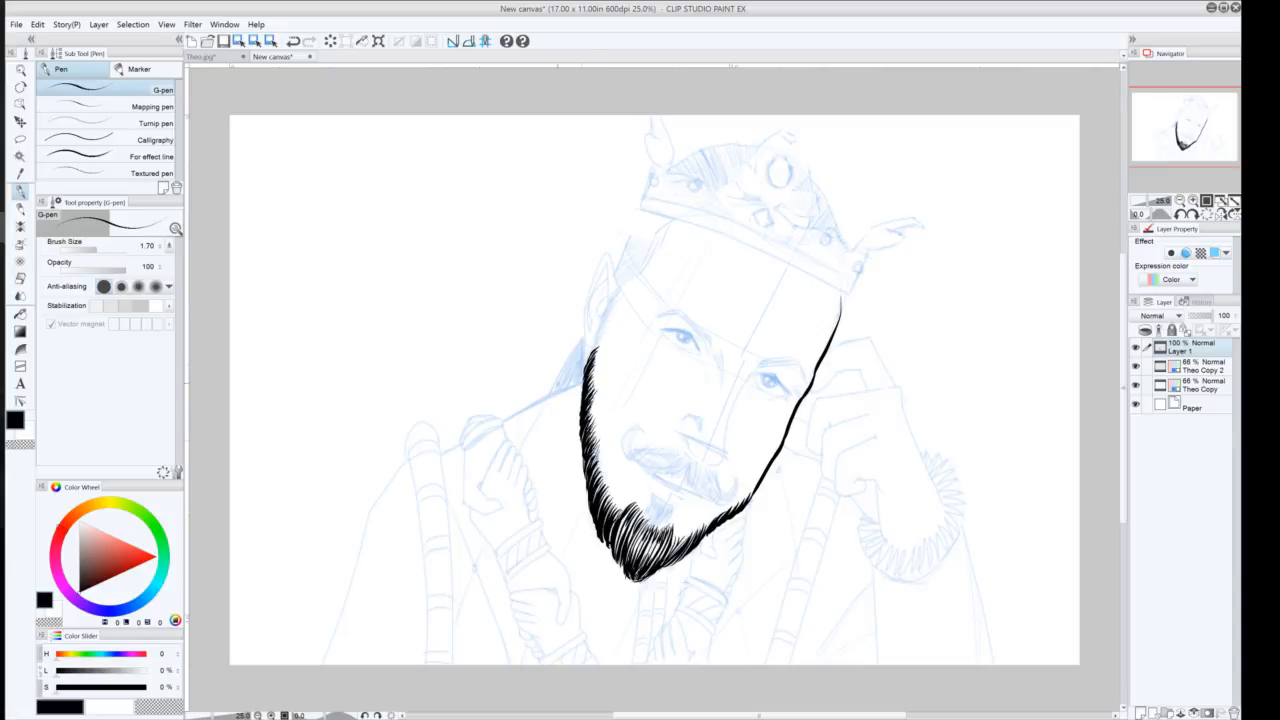
pyautogui.moveTo(603, 367); pyautogui.dragTo(595, 379)
# Ink a small tuft of beard just under the lower lip with the G-pen, redrawing strokes until it fits
pyautogui.moveTo(686, 507)
pyautogui.mouseDown()
pyautogui.moveTo(654, 493)
pyautogui.moveTo(670, 545)
pyautogui.mouseUp()
pyautogui.hotkey('ctrl', 'z')
pyautogui.hotkey('ctrl', 'z')
pyautogui.hotkey('ctrl', 'z')
pyautogui.hotkey('ctrl', 'z')
pyautogui.hotkey('ctrl', 'z')
pyautogui.hotkey('ctrl', 'y')
pyautogui.hotkey('ctrl', 'y')
pyautogui.hotkey('ctrl', 'y')
pyautogui.moveTo(684, 532); pyautogui.dragTo(672, 556)
pyautogui.hotkey('ctrl', 'z')
pyautogui.moveTo(689, 510)
pyautogui.mouseDown()
pyautogui.moveTo(657, 497)
pyautogui.moveTo(678, 521)
pyautogui.moveTo(665, 519)
pyautogui.mouseUp()
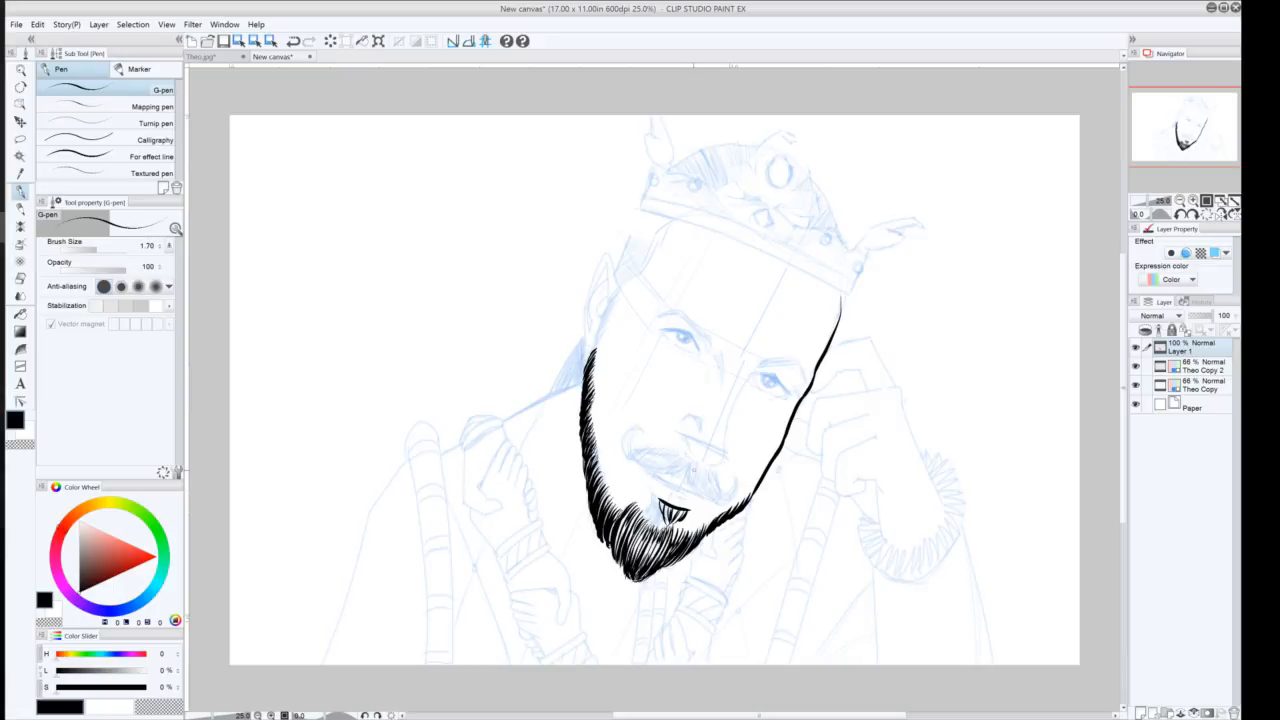
# Ink the moustache across the upper lip with curled ends on both sides and hatching strokes
pyautogui.moveTo(703, 469)
pyautogui.mouseDown()
pyautogui.moveTo(670, 484)
pyautogui.moveTo(648, 463)
pyautogui.moveTo(626, 459)
pyautogui.moveTo(631, 468)
pyautogui.moveTo(630, 447)
pyautogui.moveTo(640, 459)
pyautogui.moveTo(645, 441)
pyautogui.mouseUp()
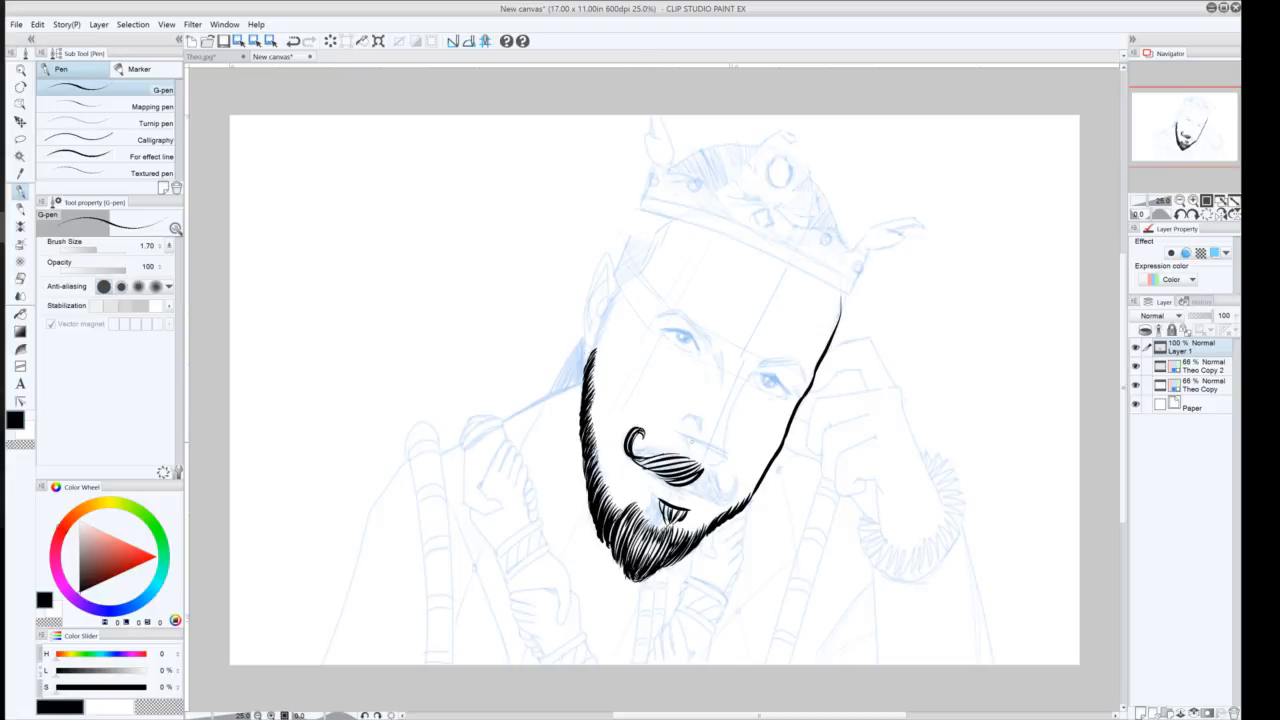
pyautogui.moveTo(669, 456); pyautogui.dragTo(633, 452)
pyautogui.moveTo(698, 498)
pyautogui.mouseDown()
pyautogui.moveTo(713, 471)
pyautogui.moveTo(722, 492)
pyautogui.moveTo(738, 480)
pyautogui.moveTo(735, 497)
pyautogui.mouseUp()
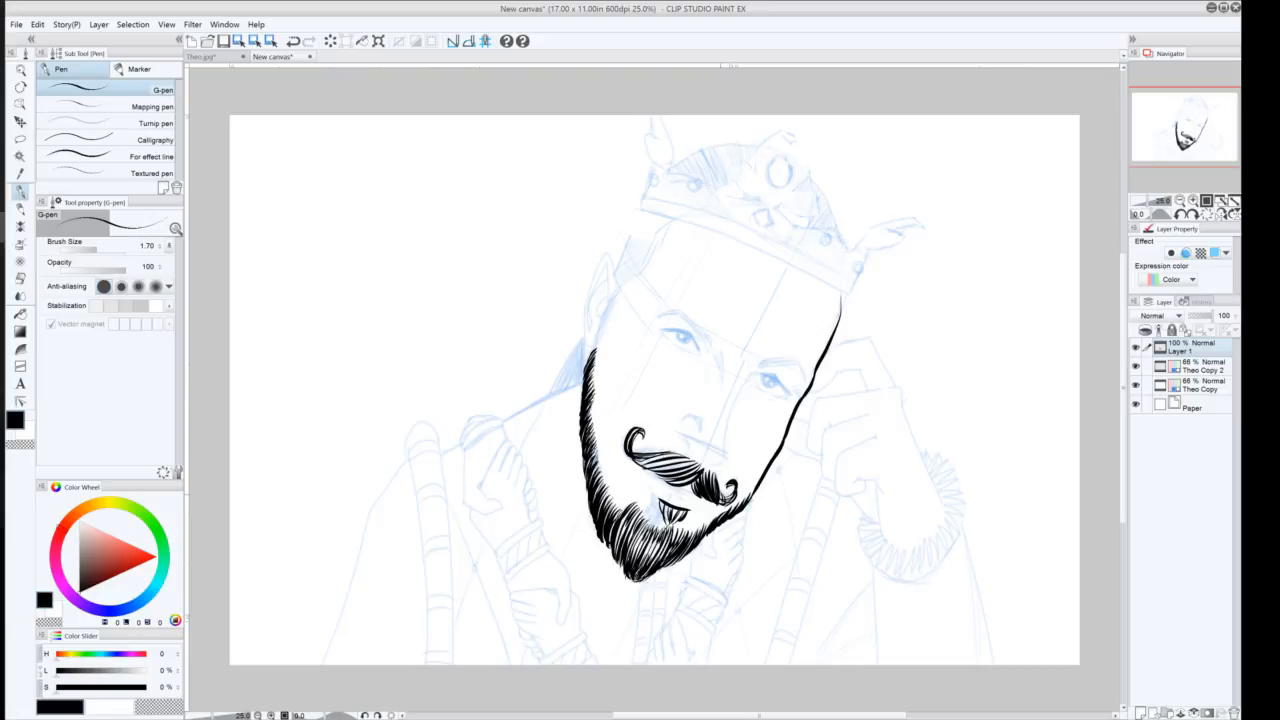
pyautogui.moveTo(718, 503); pyautogui.dragTo(725, 493)
pyautogui.moveTo(677, 441); pyautogui.dragTo(724, 470)
# Ink the side of the nose as a curved line running down to the nostril
pyautogui.moveTo(771, 372)
pyautogui.mouseDown()
pyautogui.moveTo(736, 397)
pyautogui.moveTo(721, 466)
pyautogui.mouseUp()
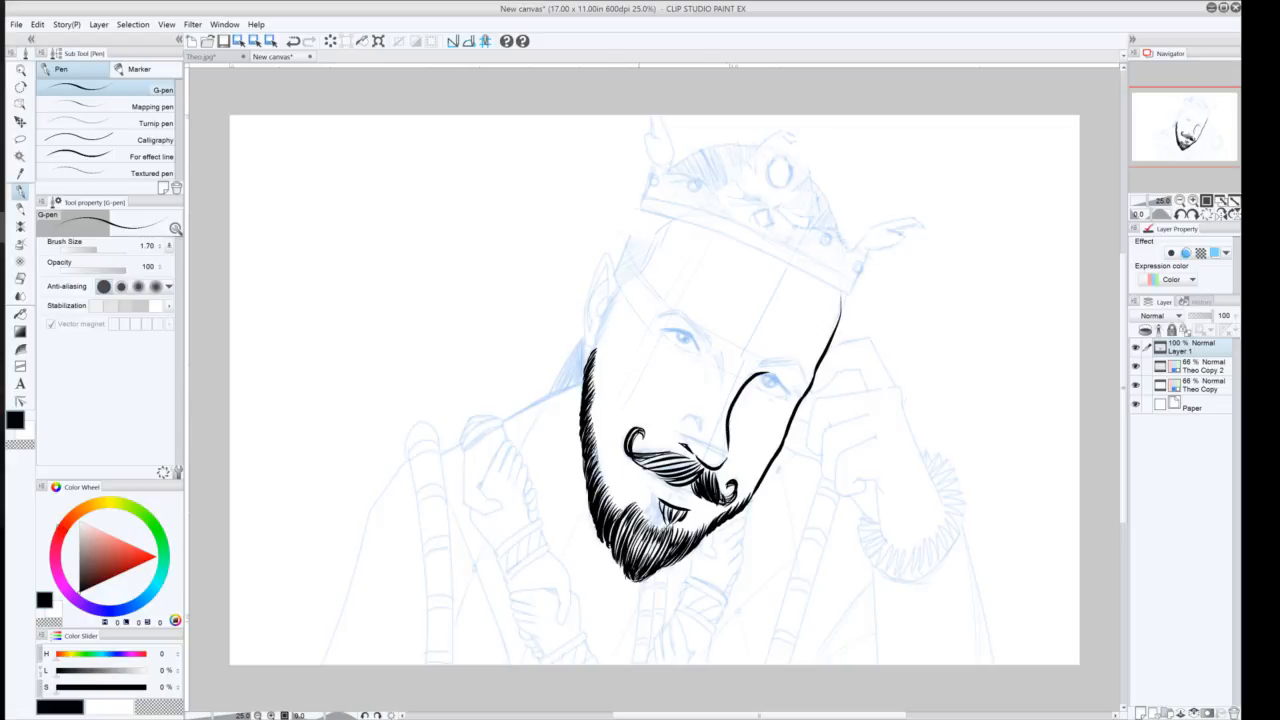
pyautogui.hotkey('ctrl', 'z')
pyautogui.hotkey('ctrl', 'y')
pyautogui.hotkey('ctrl', 'z')
pyautogui.moveTo(729, 449); pyautogui.dragTo(717, 470)
pyautogui.hotkey('ctrl', 'z')
pyautogui.hotkey('ctrl', 'z')
pyautogui.hotkey('ctrl', 'z')
pyautogui.moveTo(703, 437)
pyautogui.mouseDown()
pyautogui.moveTo(685, 430)
pyautogui.moveTo(702, 437)
pyautogui.mouseUp()
pyautogui.moveTo(719, 376); pyautogui.dragTo(702, 340)
pyautogui.hotkey('ctrl', 'z')
# Lasso the nose bridge area, hatch shading strokes inside it with the G-pen, and deselect
pyautogui.click(20, 138)
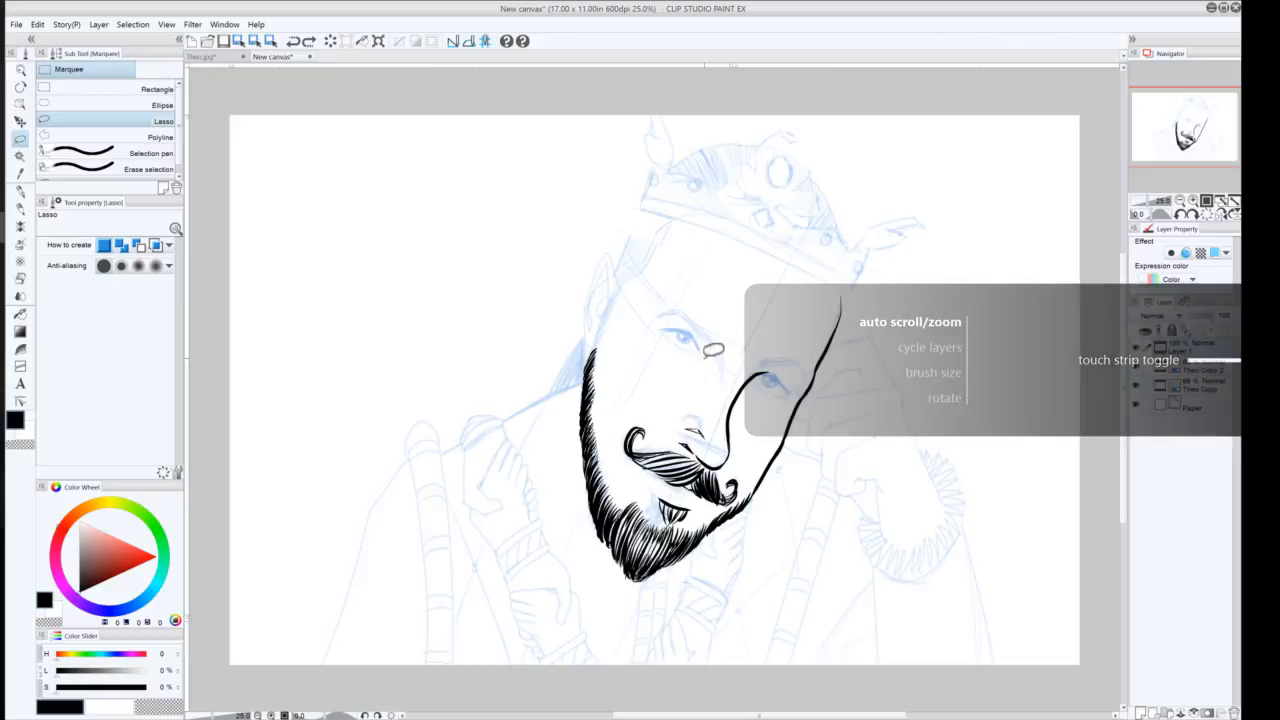
pyautogui.scroll(2, 713, 349)
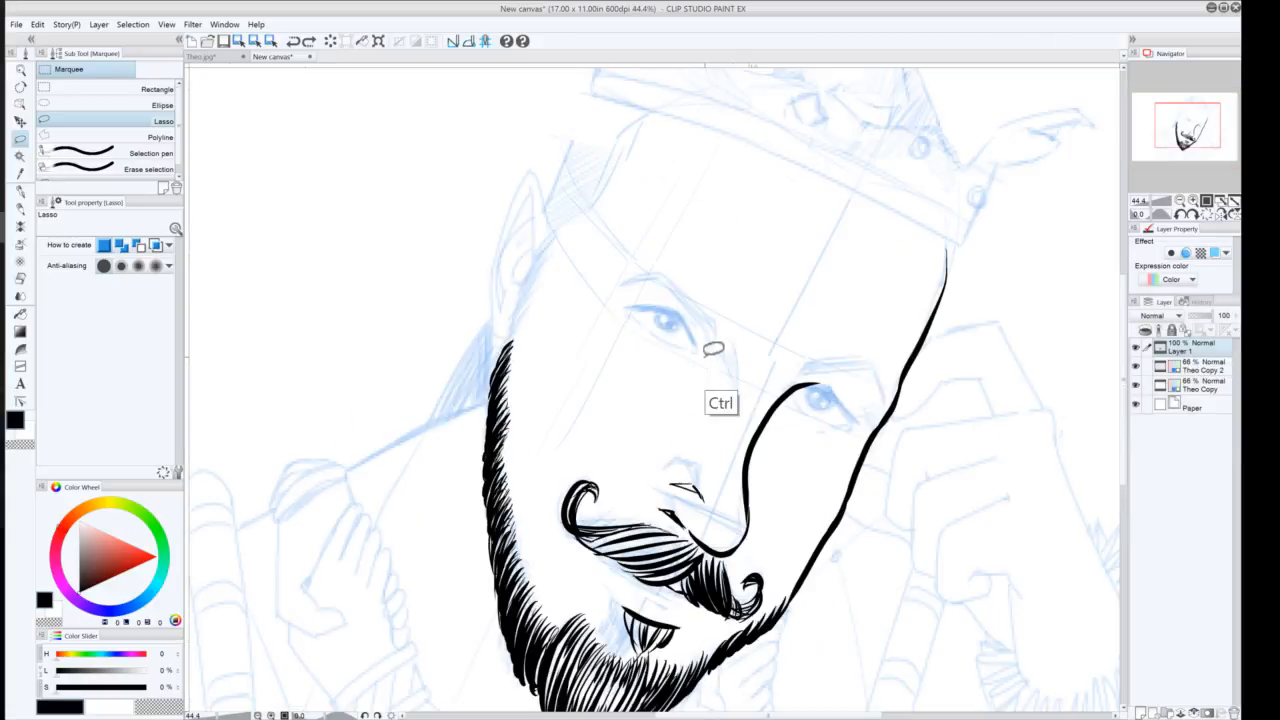
pyautogui.scroll(1, 713, 349)
pyautogui.scroll(1, 713, 349)
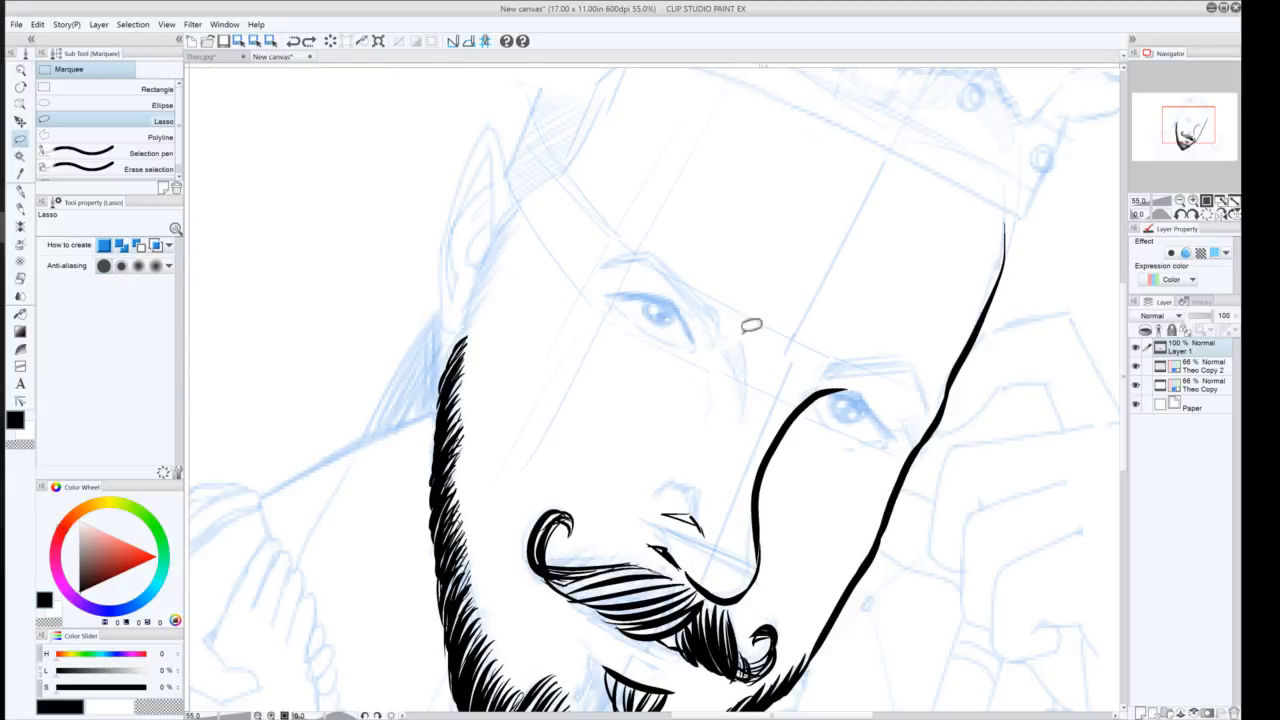
pyautogui.moveTo(757, 360)
pyautogui.mouseDown()
pyautogui.moveTo(749, 414)
pyautogui.moveTo(737, 351)
pyautogui.moveTo(706, 338)
pyautogui.mouseUp()
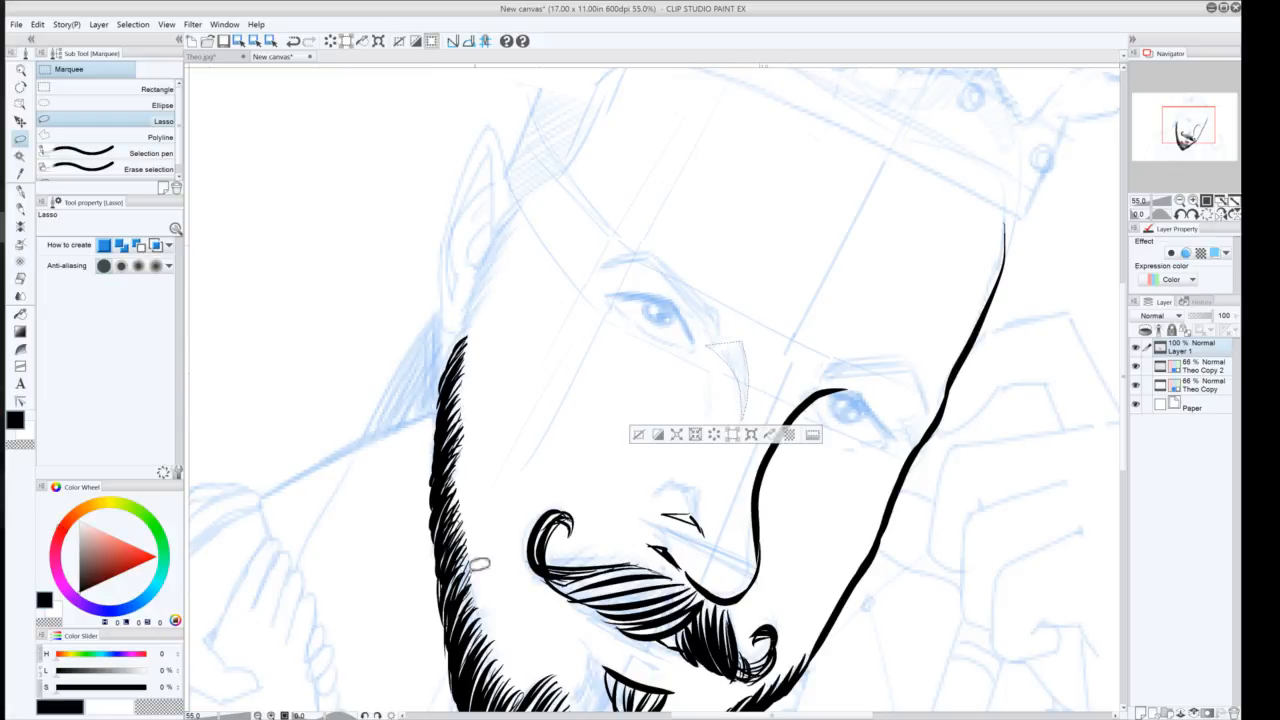
pyautogui.click(20, 190)
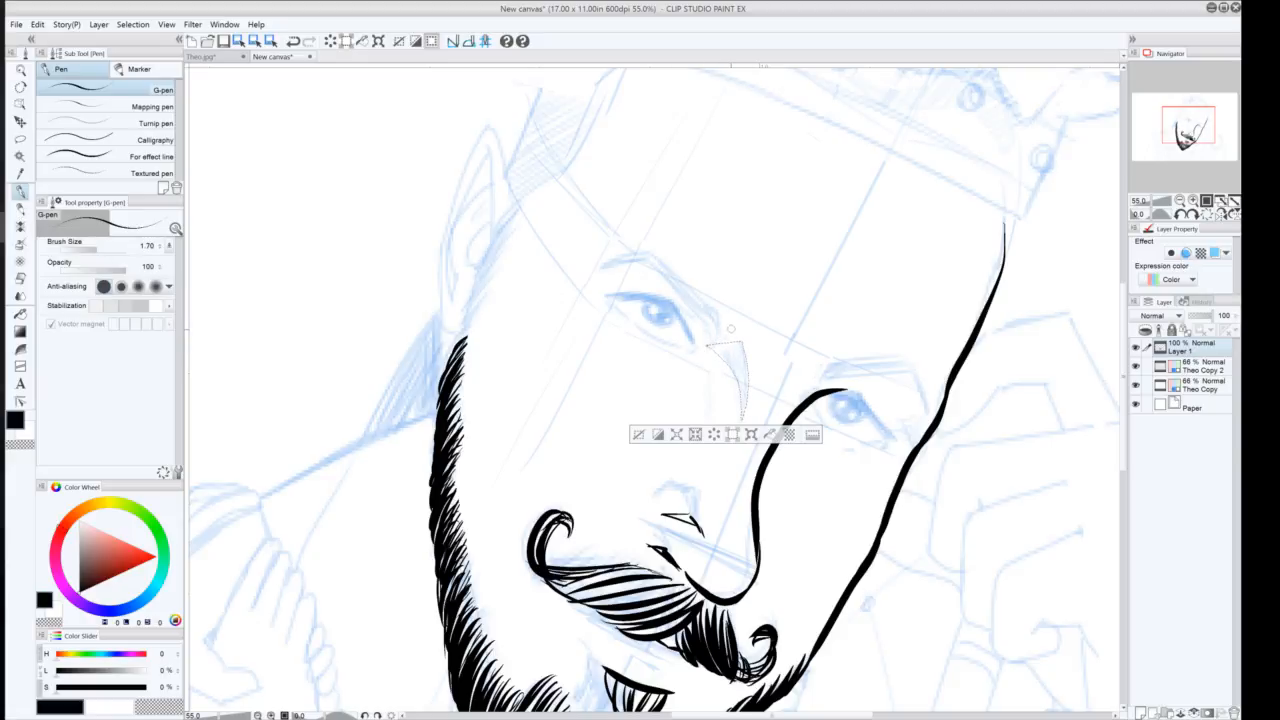
pyautogui.moveTo(728, 342)
pyautogui.mouseDown()
pyautogui.moveTo(714, 354)
pyautogui.moveTo(732, 364)
pyautogui.mouseUp()
pyautogui.moveTo(742, 356); pyautogui.dragTo(732, 370)
pyautogui.moveTo(748, 362); pyautogui.dragTo(738, 378)
pyautogui.moveTo(754, 374); pyautogui.dragTo(742, 394)
pyautogui.click(637, 435)
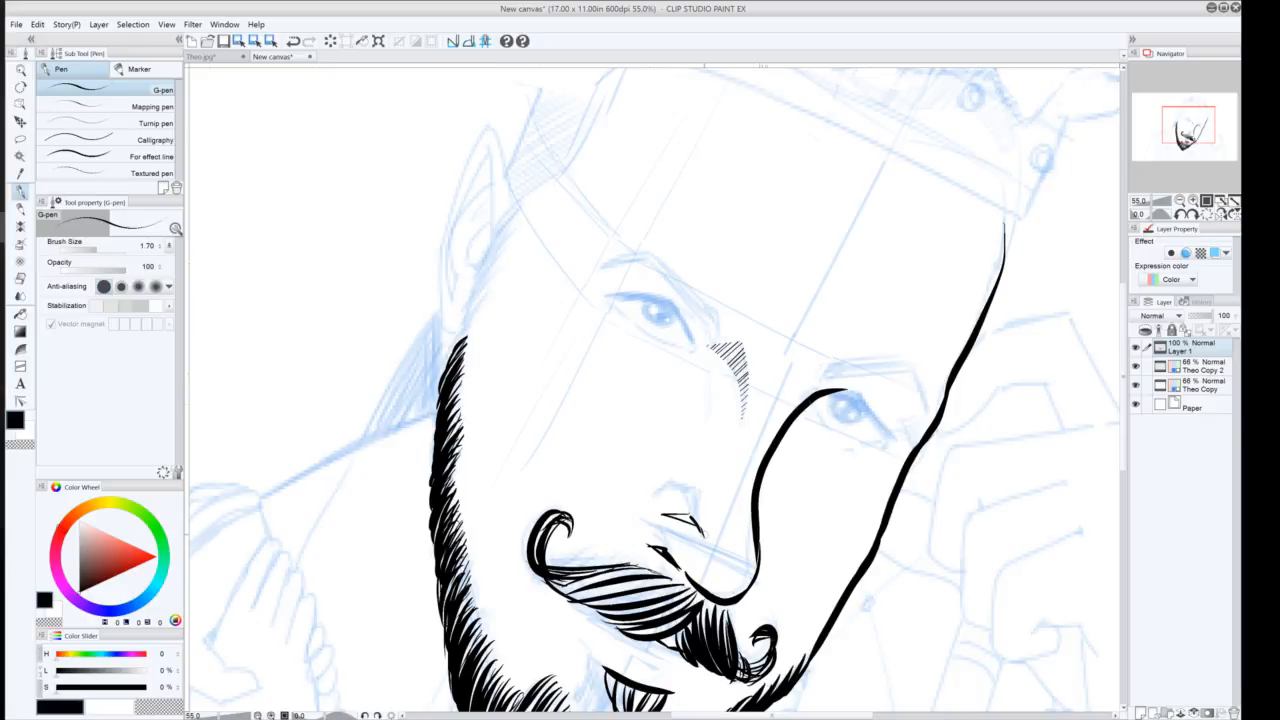
# Redraw the nostril mark below the nose as a small triangular shape
pyautogui.moveTo(704, 534); pyautogui.dragTo(666, 516)
pyautogui.hotkey('ctrl', 'z')
pyautogui.hotkey('ctrl', 'z')
pyautogui.hotkey('ctrl', 'z')
pyautogui.moveTo(697, 531)
pyautogui.mouseDown()
pyautogui.moveTo(672, 515)
pyautogui.moveTo(694, 512)
pyautogui.moveTo(704, 530)
pyautogui.mouseUp()
pyautogui.hotkey('ctrl', 'z')
pyautogui.moveTo(696, 524)
pyautogui.mouseDown()
pyautogui.moveTo(661, 511)
pyautogui.moveTo(699, 523)
pyautogui.mouseUp()
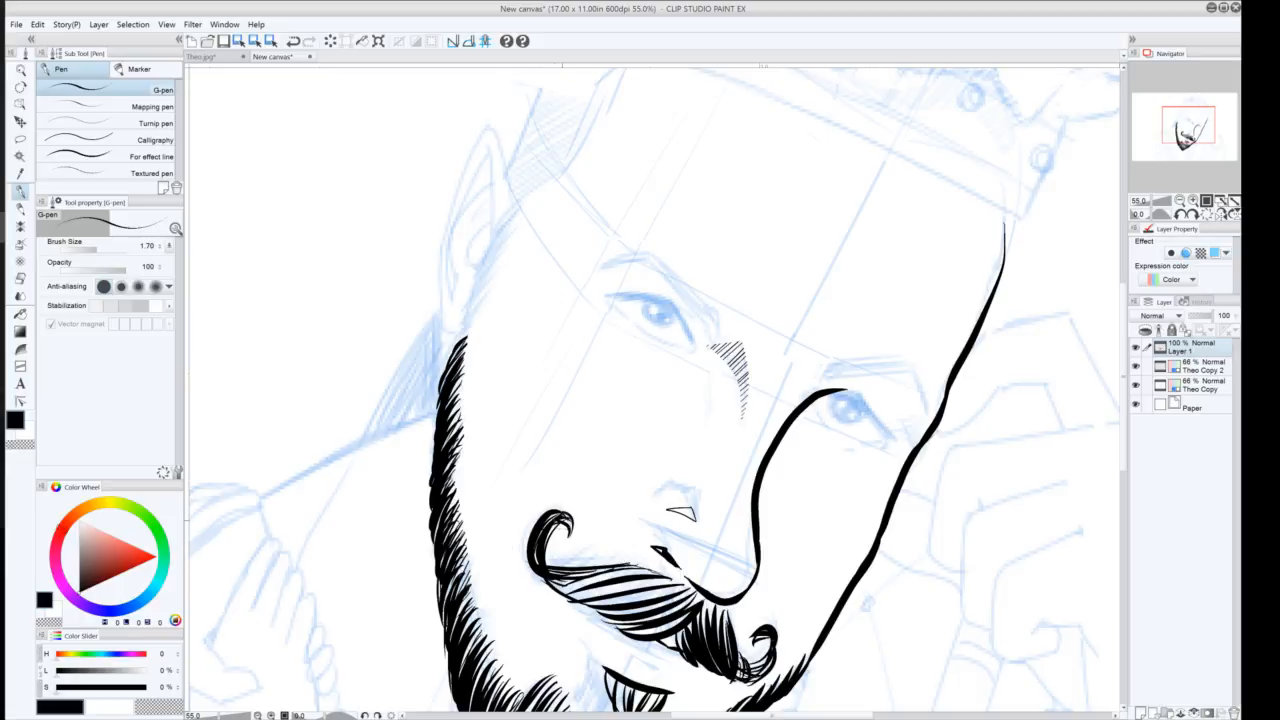
# Thicken the left curl of the moustache with extra strokes
pyautogui.scroll(-1, 561, 535)
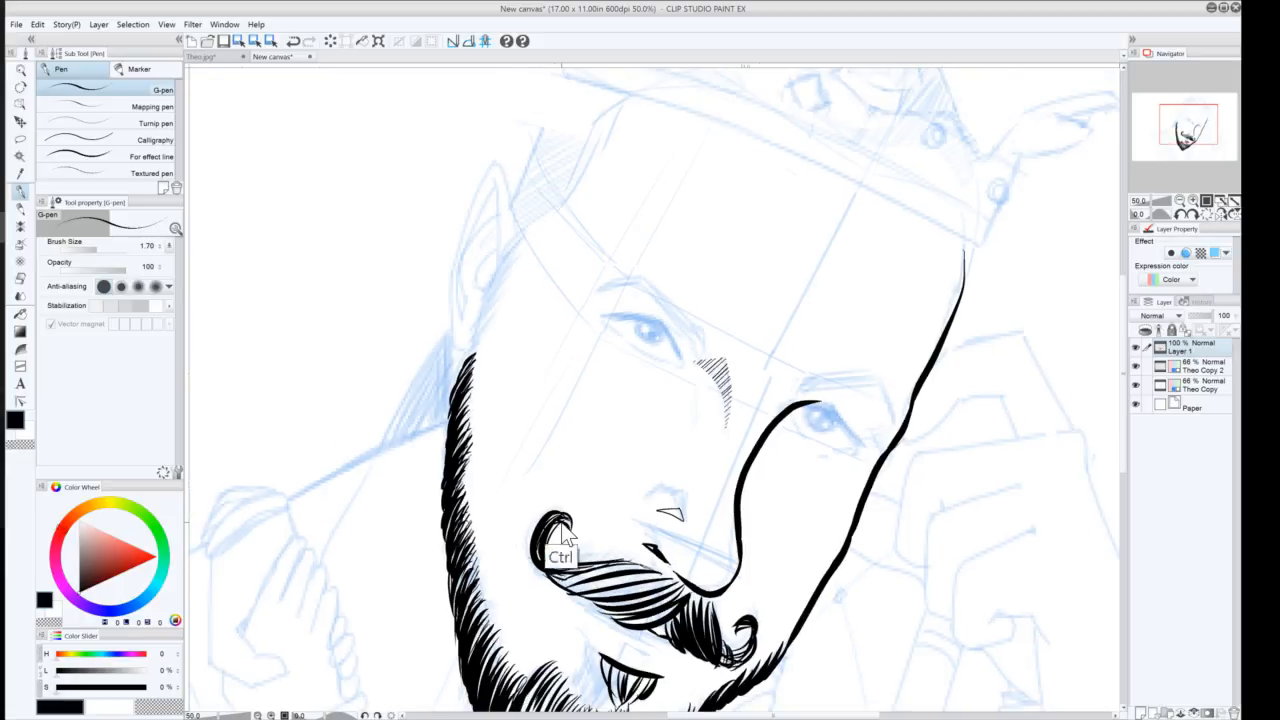
pyautogui.scroll(2, 561, 535)
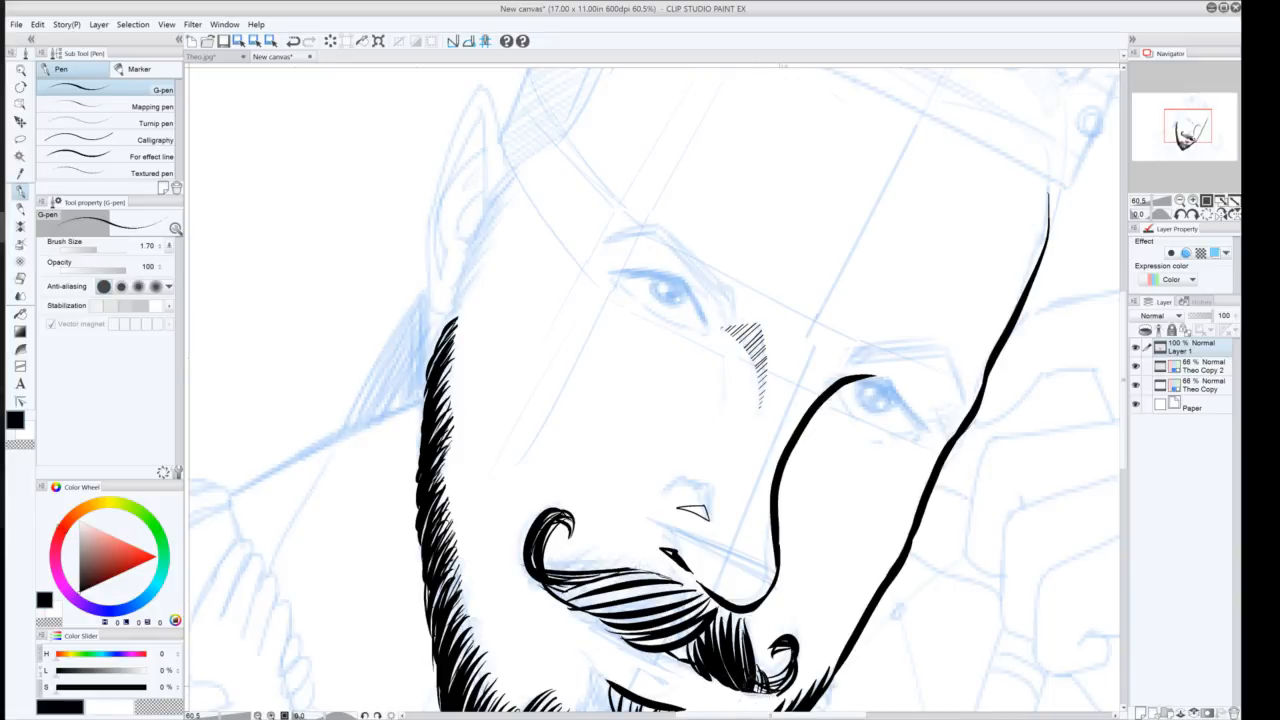
pyautogui.hotkey('ctrl', 'z')
pyautogui.hotkey('ctrl', 'z')
pyautogui.moveTo(746, 702); pyautogui.dragTo(756, 708)
pyautogui.moveTo(550, 596); pyautogui.dragTo(530, 574)
pyautogui.moveTo(536, 580); pyautogui.dragTo(520, 555)
pyautogui.moveTo(570, 541); pyautogui.dragTo(563, 514)
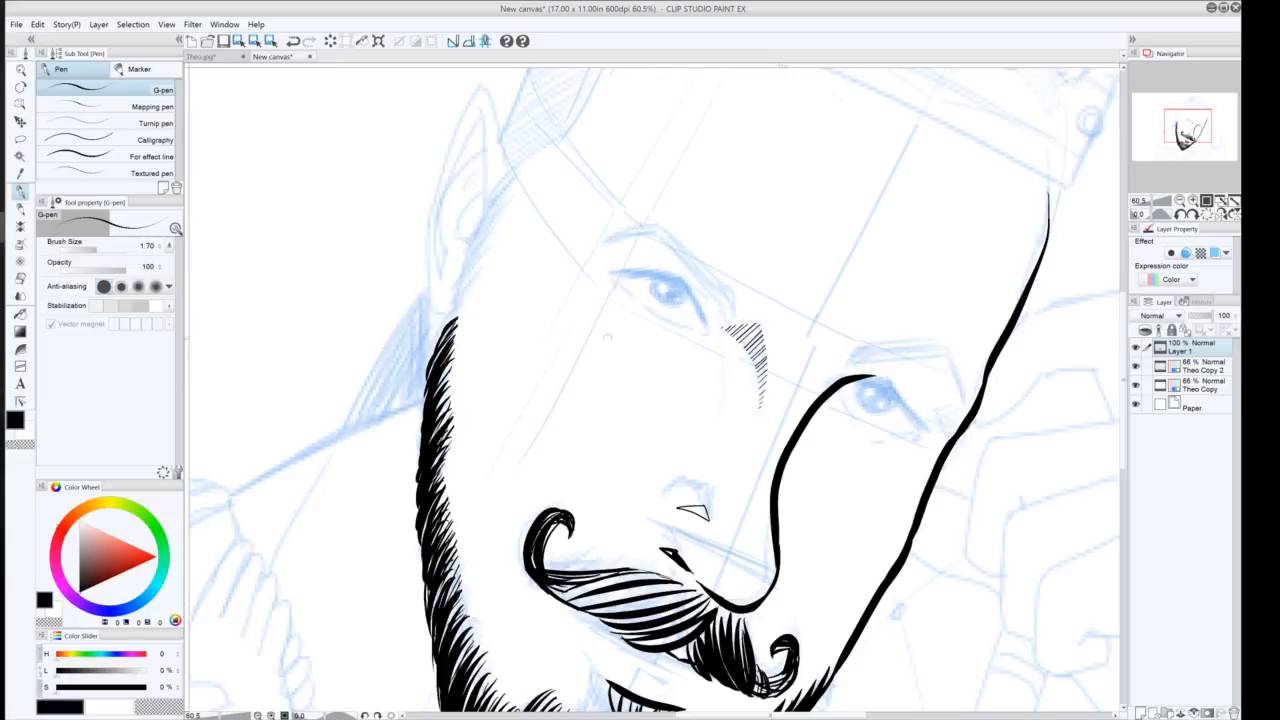
# Ink the outline of the right eye with upper and lower lid lines
pyautogui.moveTo(846, 381)
pyautogui.mouseDown()
pyautogui.moveTo(870, 381)
pyautogui.moveTo(920, 427)
pyautogui.mouseUp()
pyautogui.moveTo(925, 427); pyautogui.dragTo(905, 410)
pyautogui.moveTo(907, 429); pyautogui.dragTo(850, 411)
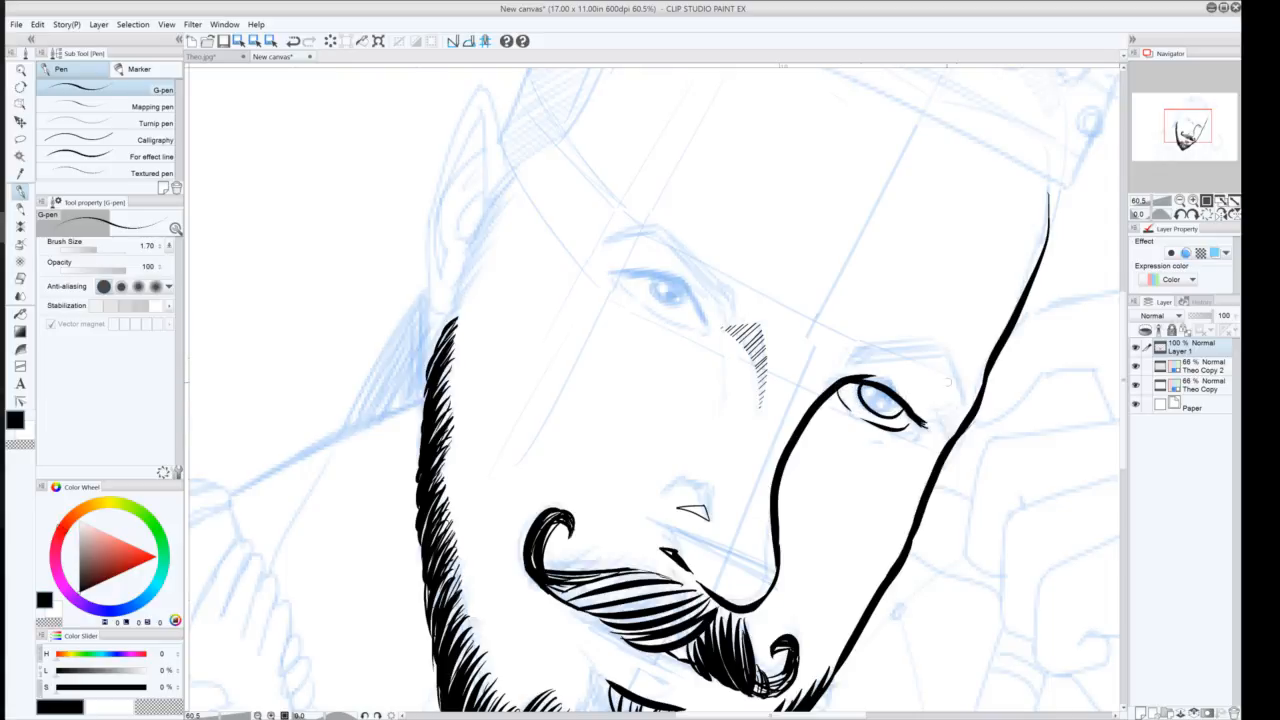
pyautogui.moveTo(901, 404)
pyautogui.mouseDown()
pyautogui.moveTo(876, 421)
pyautogui.moveTo(858, 386)
pyautogui.moveTo(858, 404)
pyautogui.mouseUp()
pyautogui.hotkey('ctrl', 'z')
pyautogui.hotkey('ctrl', 'z')
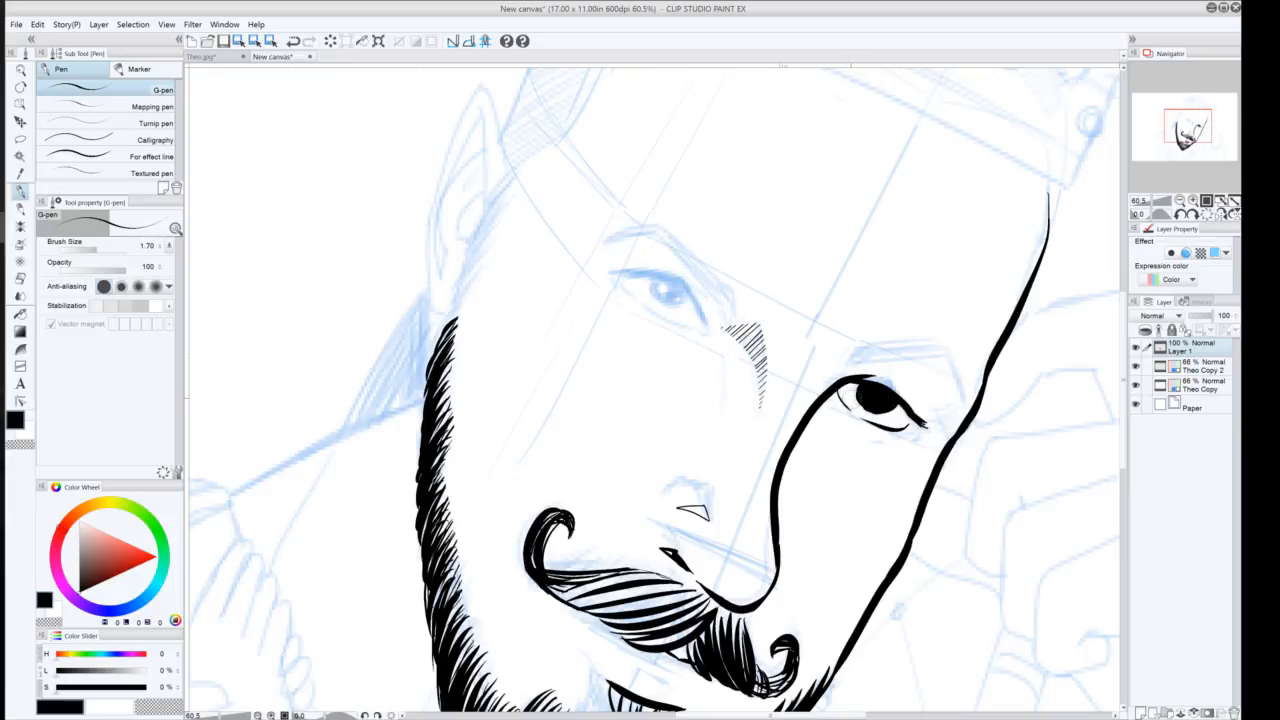
# Fill in the right eye's iris and pupil in solid black
pyautogui.moveTo(894, 400); pyautogui.dragTo(908, 418)
pyautogui.moveTo(888, 377); pyautogui.dragTo(916, 404)
pyautogui.hotkey('ctrl', 'z')
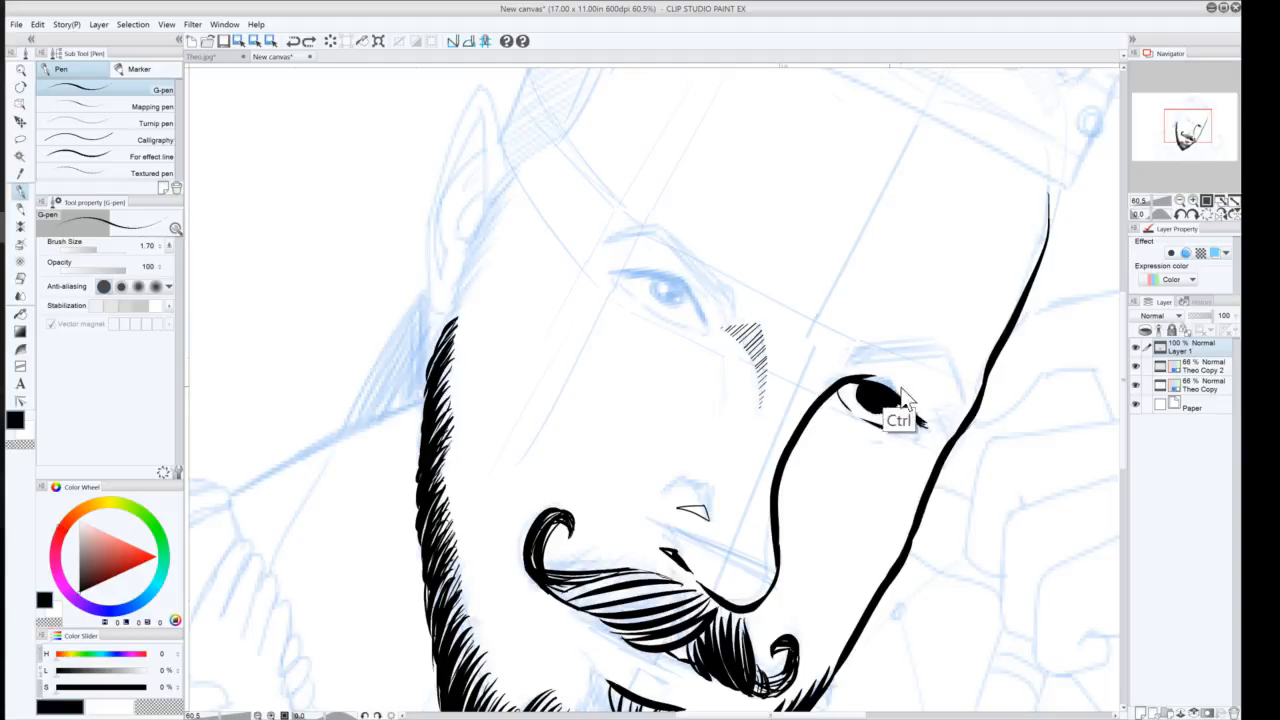
pyautogui.hotkey('ctrl', 'y')
pyautogui.moveTo(911, 400); pyautogui.dragTo(878, 376)
pyautogui.hotkey('ctrl', 'z')
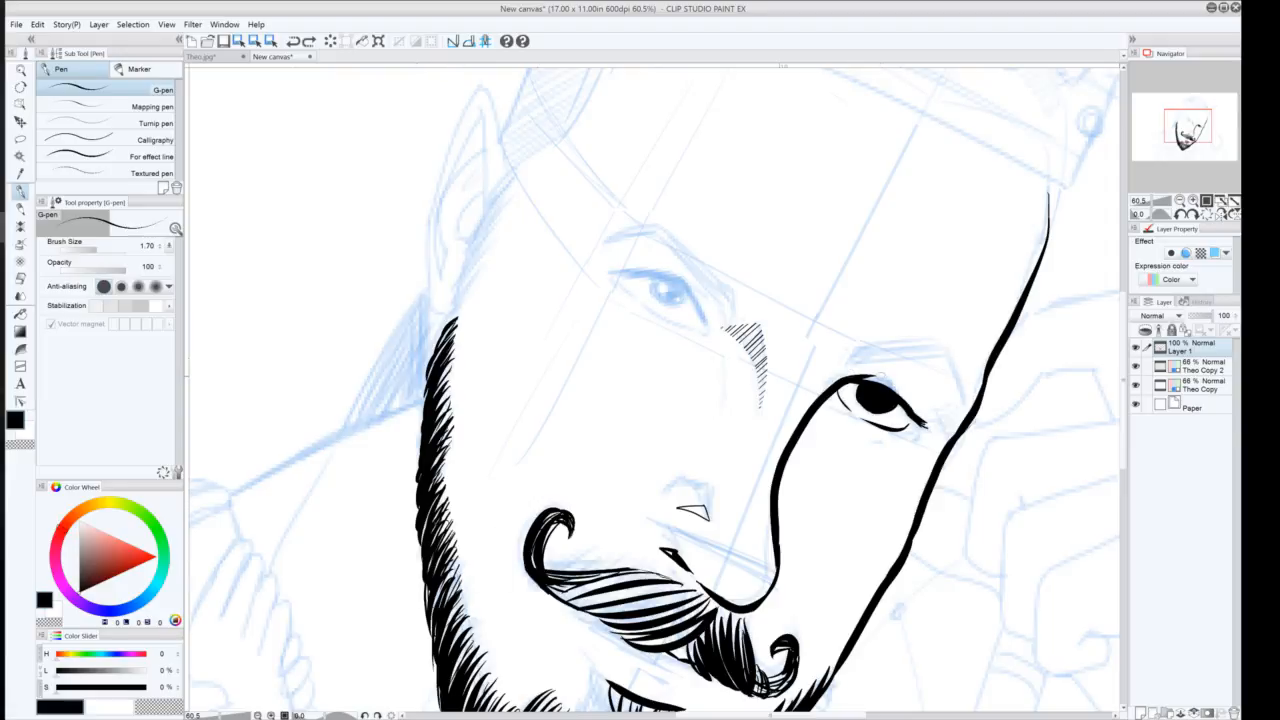
pyautogui.moveTo(878, 375); pyautogui.dragTo(914, 404)
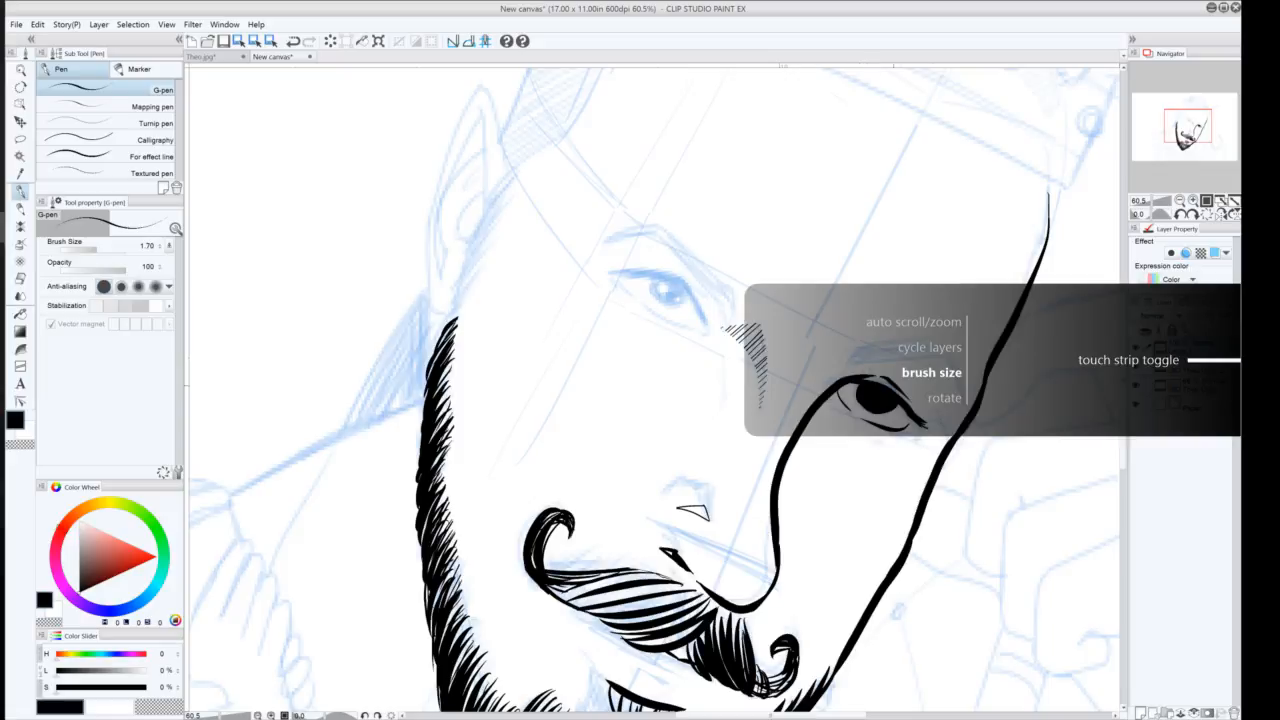
pyautogui.hotkey('ctrl', 'z')
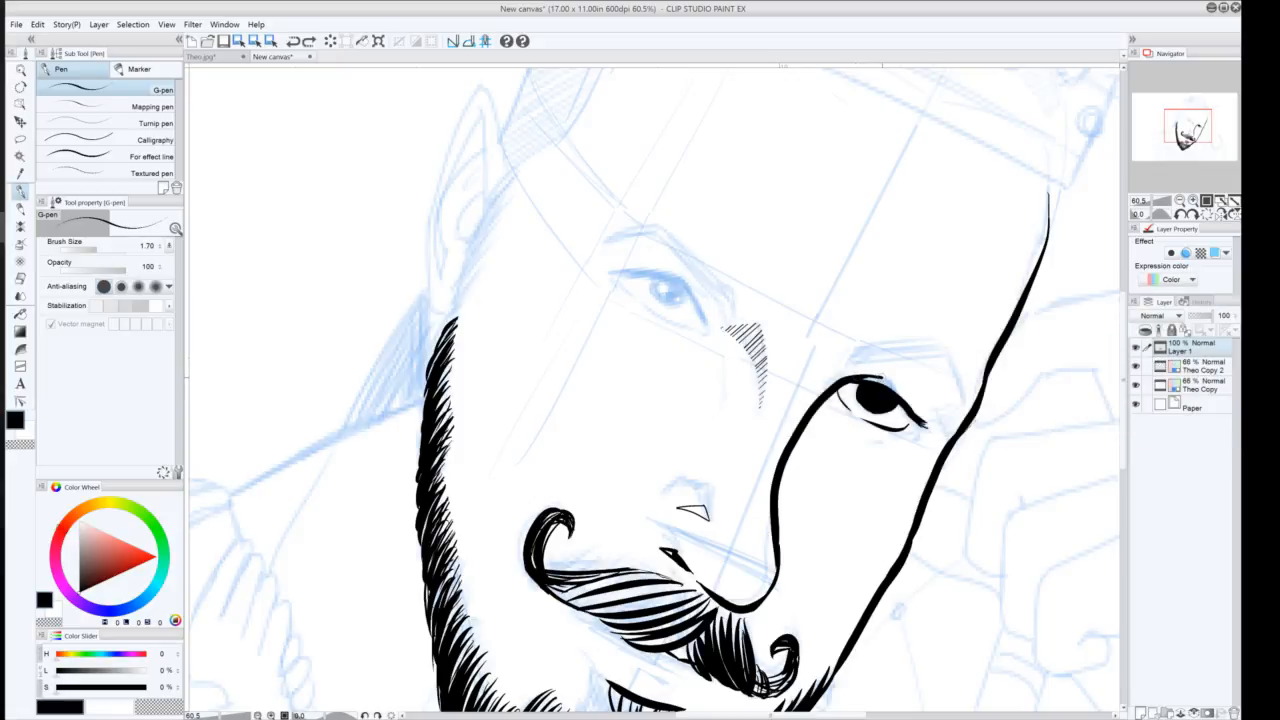
# Add lash strokes and short hatching at the outer corner of the right eye
pyautogui.moveTo(878, 376); pyautogui.dragTo(912, 406)
pyautogui.moveTo(942, 431)
pyautogui.mouseDown()
pyautogui.moveTo(960, 422)
pyautogui.moveTo(950, 410)
pyautogui.mouseUp()
pyautogui.moveTo(907, 431); pyautogui.dragTo(869, 440)
pyautogui.hotkey('ctrl', 'z')
pyautogui.moveTo(822, 406); pyautogui.dragTo(846, 424)
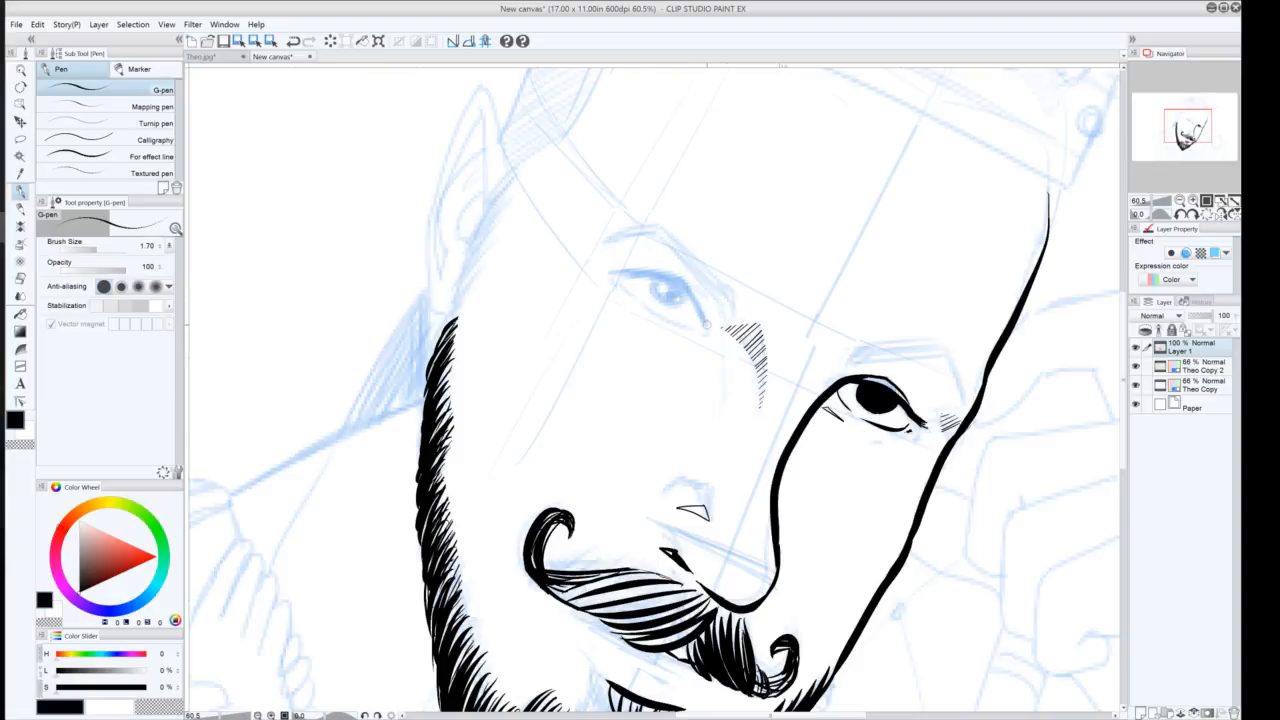
# Ink the left eye's upper and lower lids
pyautogui.moveTo(702, 315)
pyautogui.mouseDown()
pyautogui.moveTo(660, 280)
pyautogui.moveTo(617, 271)
pyautogui.moveTo(630, 275)
pyautogui.mouseUp()
pyautogui.hotkey('ctrl', 'z')
pyautogui.moveTo(625, 268); pyautogui.dragTo(651, 277)
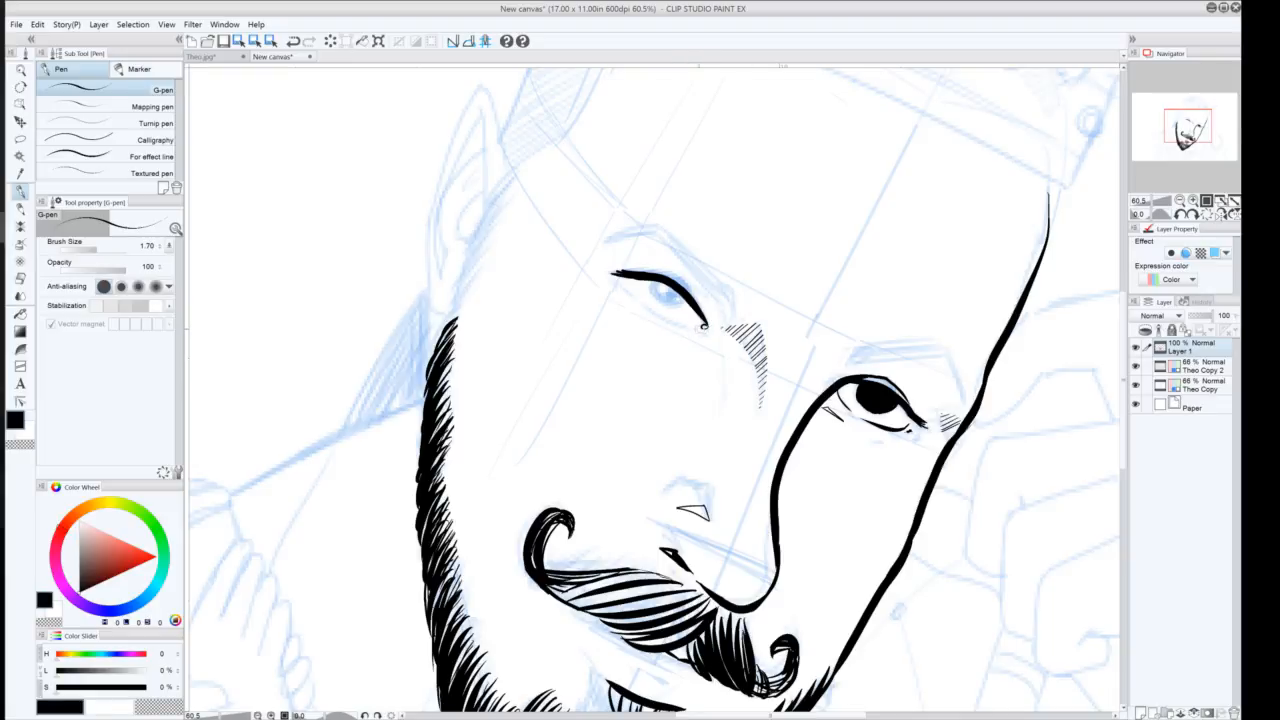
pyautogui.moveTo(704, 328); pyautogui.dragTo(659, 314)
pyautogui.press('ctrl')
pyautogui.moveTo(619, 278)
pyautogui.mouseDown()
pyautogui.moveTo(649, 318)
pyautogui.moveTo(625, 294)
pyautogui.mouseUp()
pyautogui.hotkey('ctrl', 'z')
pyautogui.hotkey('ctrl', 'z')
pyautogui.moveTo(704, 338); pyautogui.dragTo(684, 342)
pyautogui.moveTo(622, 270)
pyautogui.mouseDown()
pyautogui.moveTo(645, 260)
pyautogui.moveTo(683, 272)
pyautogui.moveTo(645, 261)
pyautogui.moveTo(671, 271)
pyautogui.mouseUp()
pyautogui.hotkey('ctrl', 'z')
pyautogui.hotkey('ctrl', 'z')
pyautogui.moveTo(621, 266)
pyautogui.mouseDown()
pyautogui.moveTo(671, 280)
pyautogui.moveTo(704, 320)
pyautogui.moveTo(669, 270)
pyautogui.mouseUp()
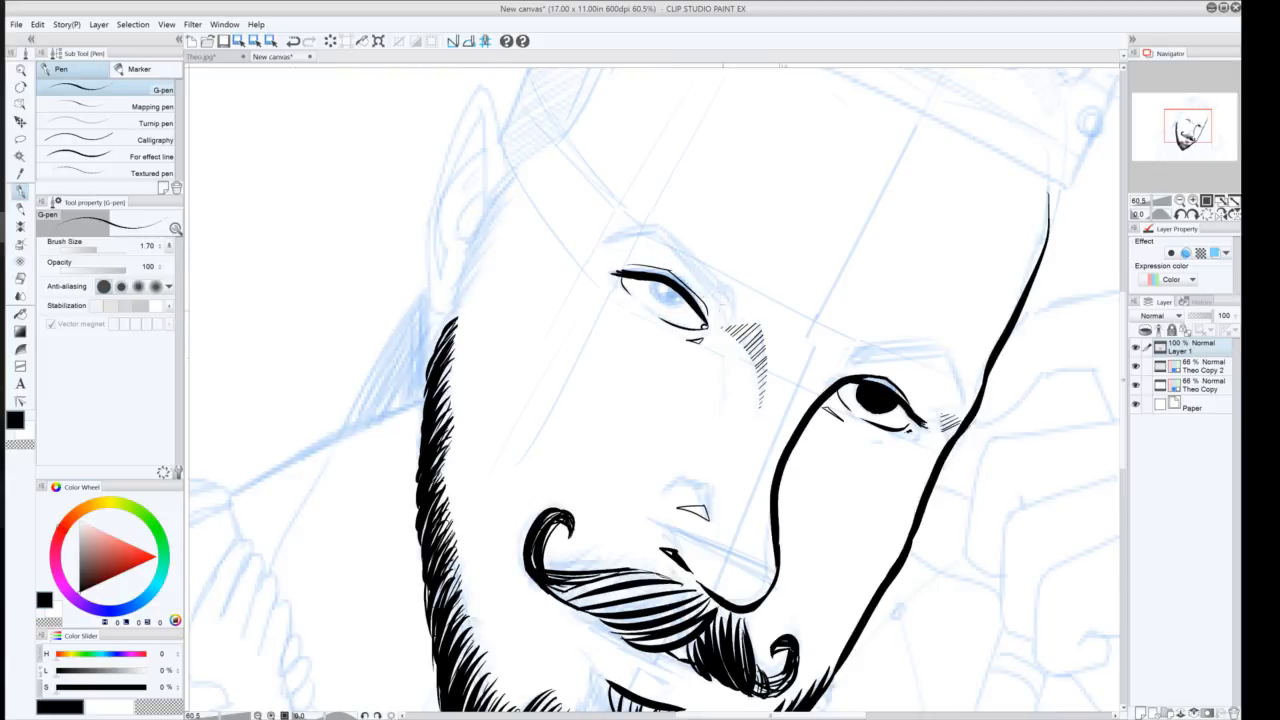
# Ink the left eyebrow with several sweeping hatched strokes above the eye
pyautogui.moveTo(730, 312); pyautogui.dragTo(660, 220)
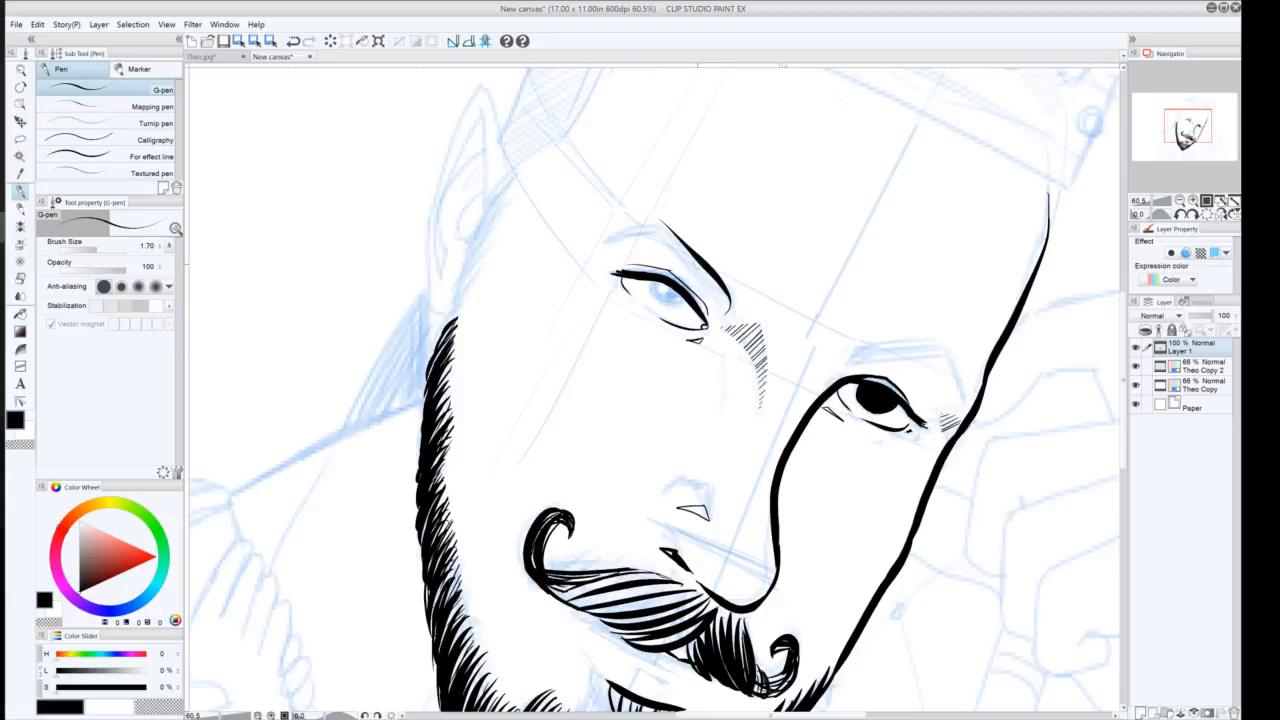
pyautogui.hotkey('ctrl', 'z')
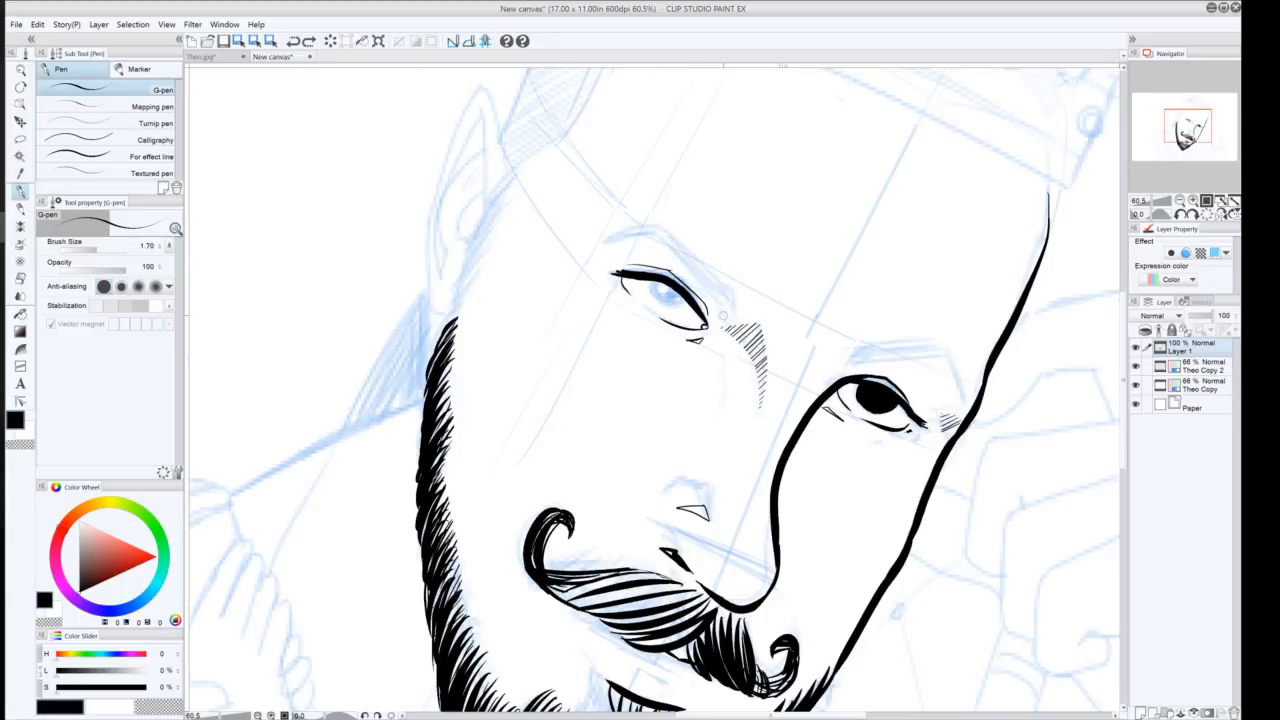
pyautogui.moveTo(723, 316); pyautogui.dragTo(676, 236)
pyautogui.moveTo(721, 313); pyautogui.dragTo(676, 236)
pyautogui.moveTo(720, 318); pyautogui.dragTo(658, 224)
pyautogui.moveTo(719, 306); pyautogui.dragTo(646, 226)
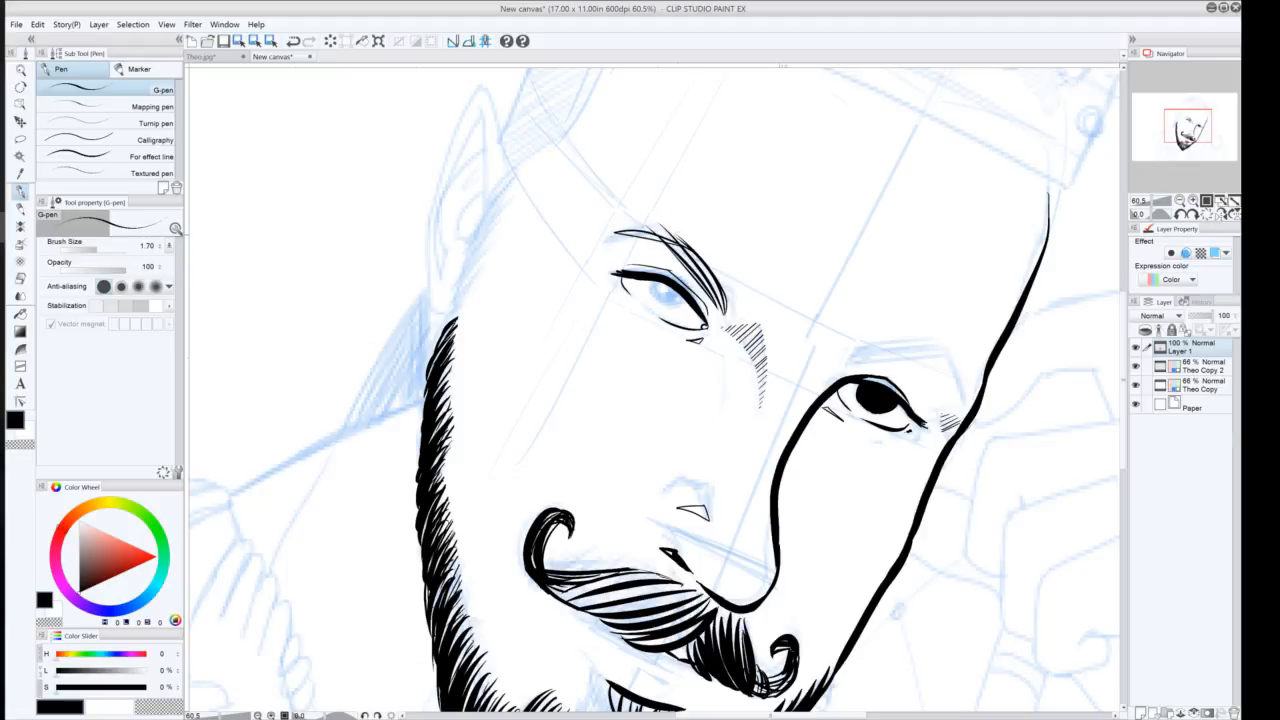
pyautogui.moveTo(613, 231); pyautogui.dragTo(683, 245)
pyautogui.moveTo(606, 226); pyautogui.dragTo(682, 240)
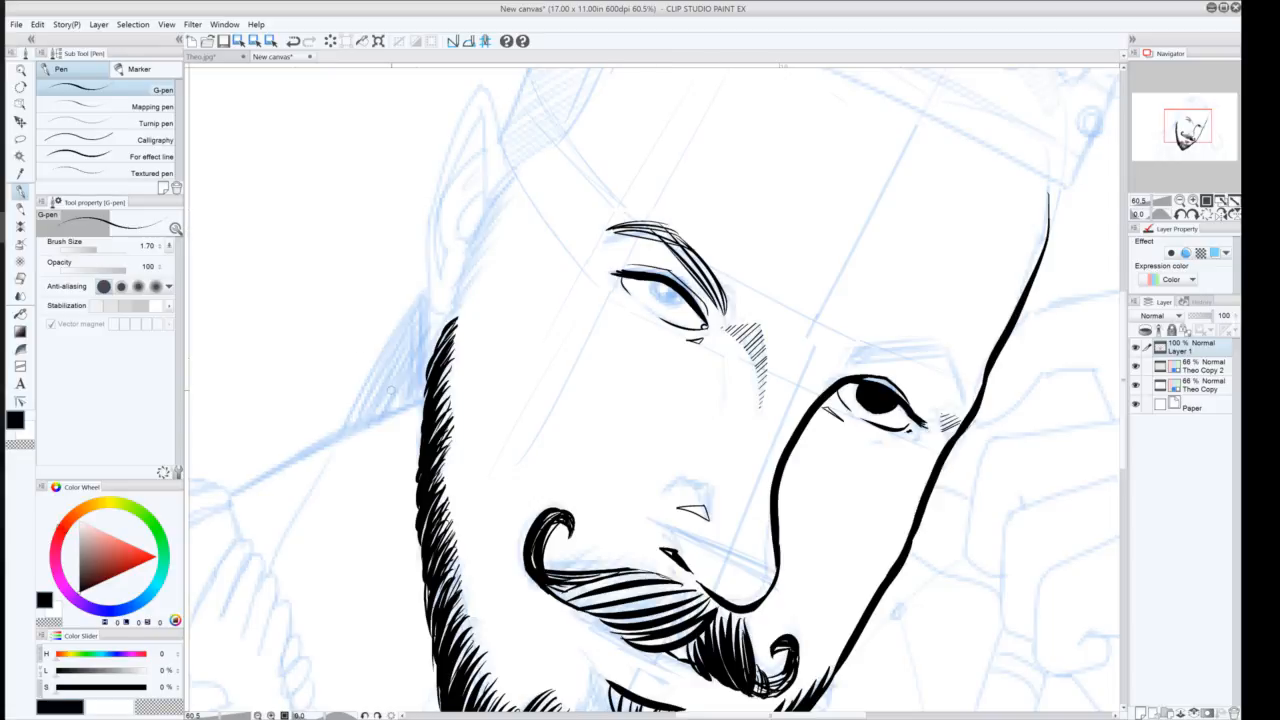
pyautogui.moveTo(723, 295); pyautogui.dragTo(734, 319)
pyautogui.moveTo(708, 265); pyautogui.dragTo(630, 230)
pyautogui.moveTo(657, 229); pyautogui.dragTo(706, 289)
pyautogui.moveTo(658, 226); pyautogui.dragTo(698, 274)
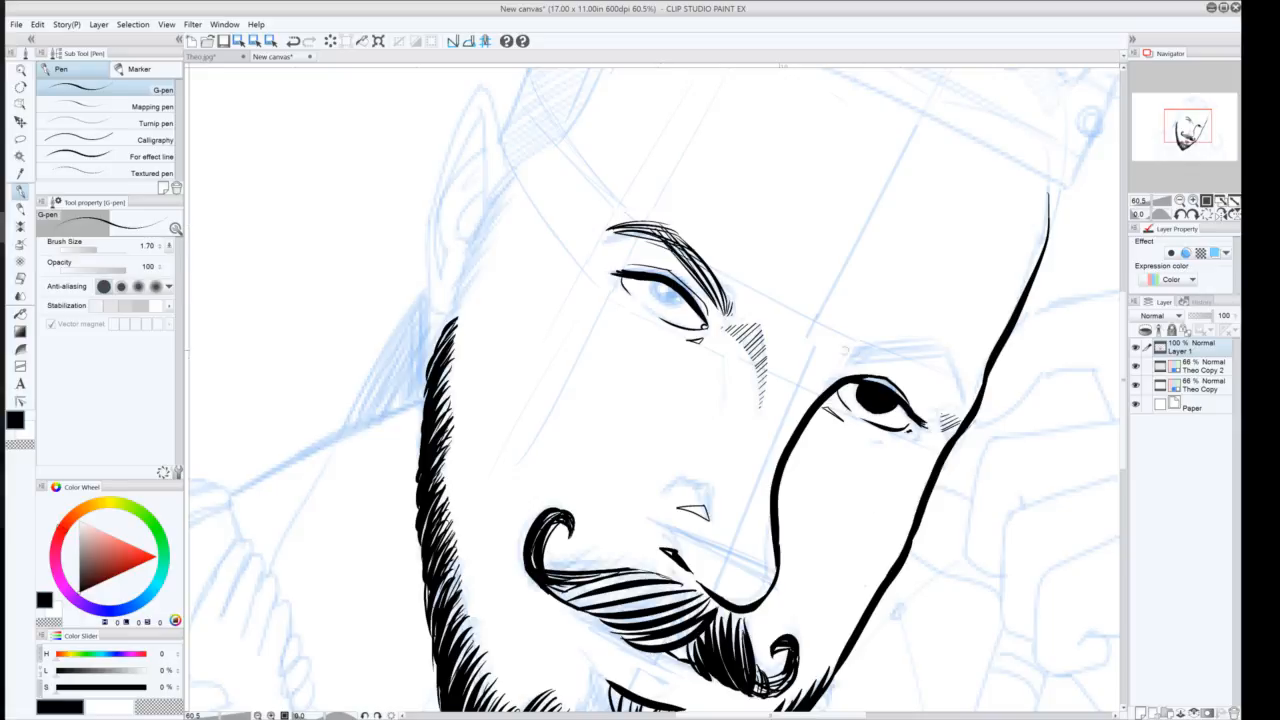
# Ink the right eyebrow with two strokes and fill the left eye's iris in black
pyautogui.moveTo(842, 358)
pyautogui.mouseDown()
pyautogui.moveTo(942, 346)
pyautogui.moveTo(916, 356)
pyautogui.moveTo(960, 401)
pyautogui.mouseUp()
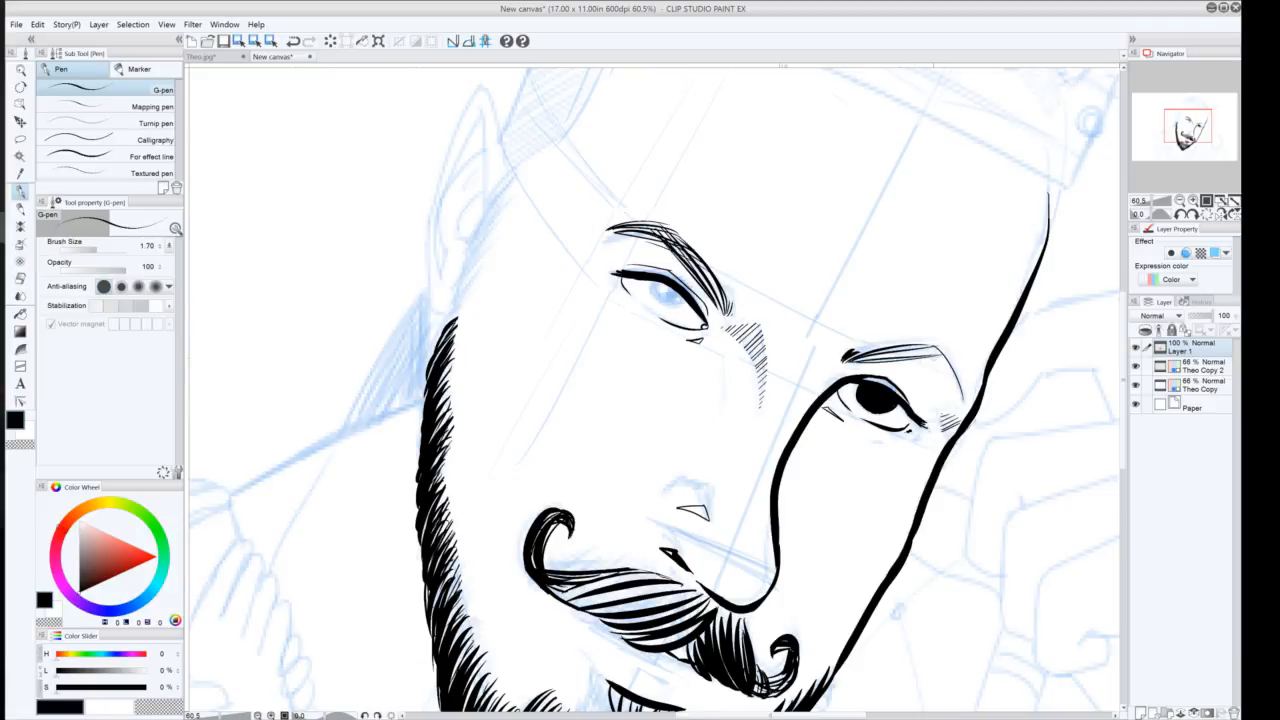
pyautogui.moveTo(931, 348)
pyautogui.mouseDown()
pyautogui.moveTo(948, 404)
pyautogui.moveTo(958, 384)
pyautogui.moveTo(962, 404)
pyautogui.moveTo(862, 357)
pyautogui.mouseUp()
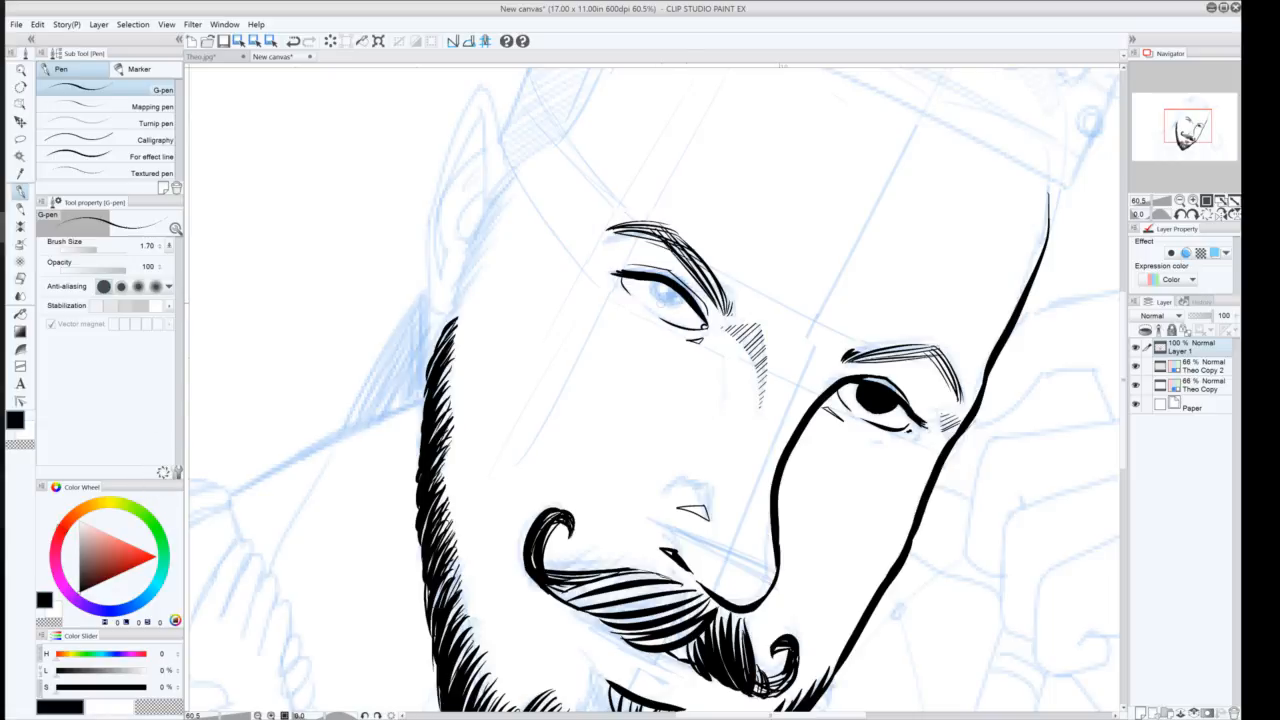
pyautogui.moveTo(657, 300)
pyautogui.mouseDown()
pyautogui.moveTo(691, 306)
pyautogui.moveTo(653, 293)
pyautogui.moveTo(676, 297)
pyautogui.mouseUp()
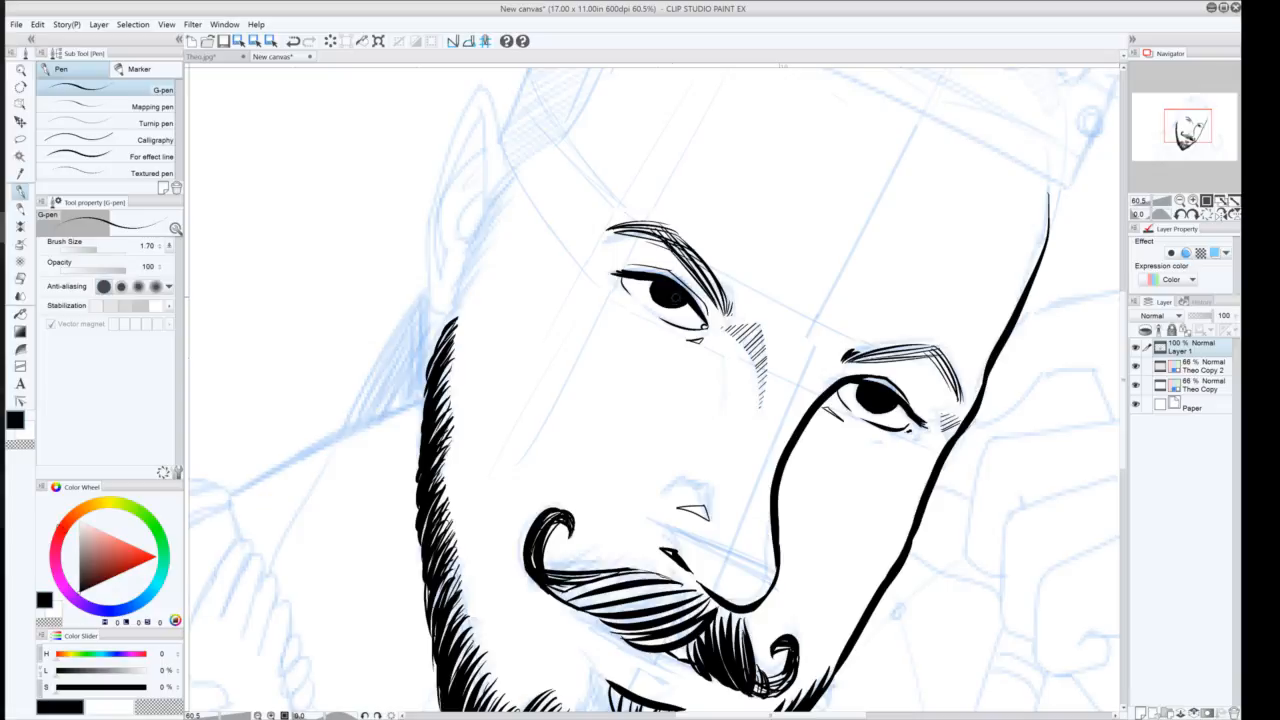
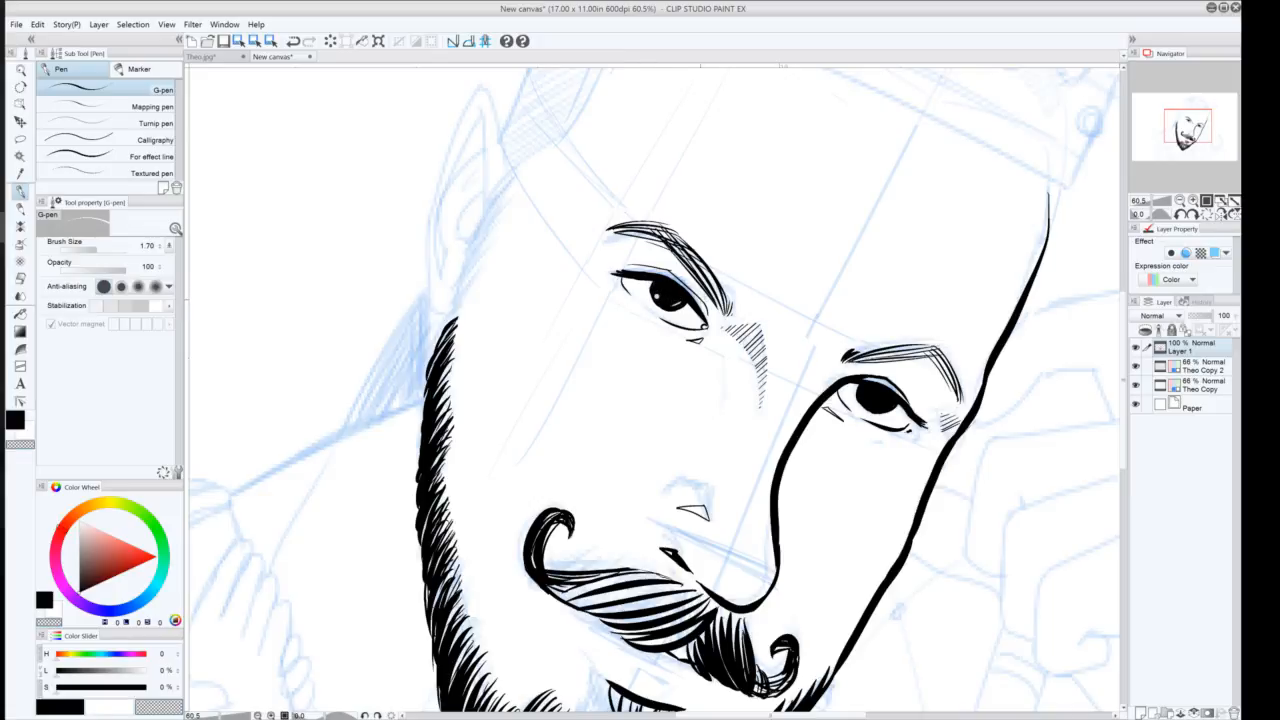
pyautogui.hotkey('ctrl', 'z')
pyautogui.moveTo(673, 303); pyautogui.dragTo(679, 304)
pyautogui.hotkey('ctrl', 'z')
# Lasso the right eyebrow and shift it slightly to the right with a transform, then deselect
pyautogui.click(20, 138)
pyautogui.moveTo(843, 354)
pyautogui.mouseDown()
pyautogui.moveTo(948, 324)
pyautogui.moveTo(985, 383)
pyautogui.moveTo(965, 399)
pyautogui.moveTo(850, 362)
pyautogui.mouseUp()
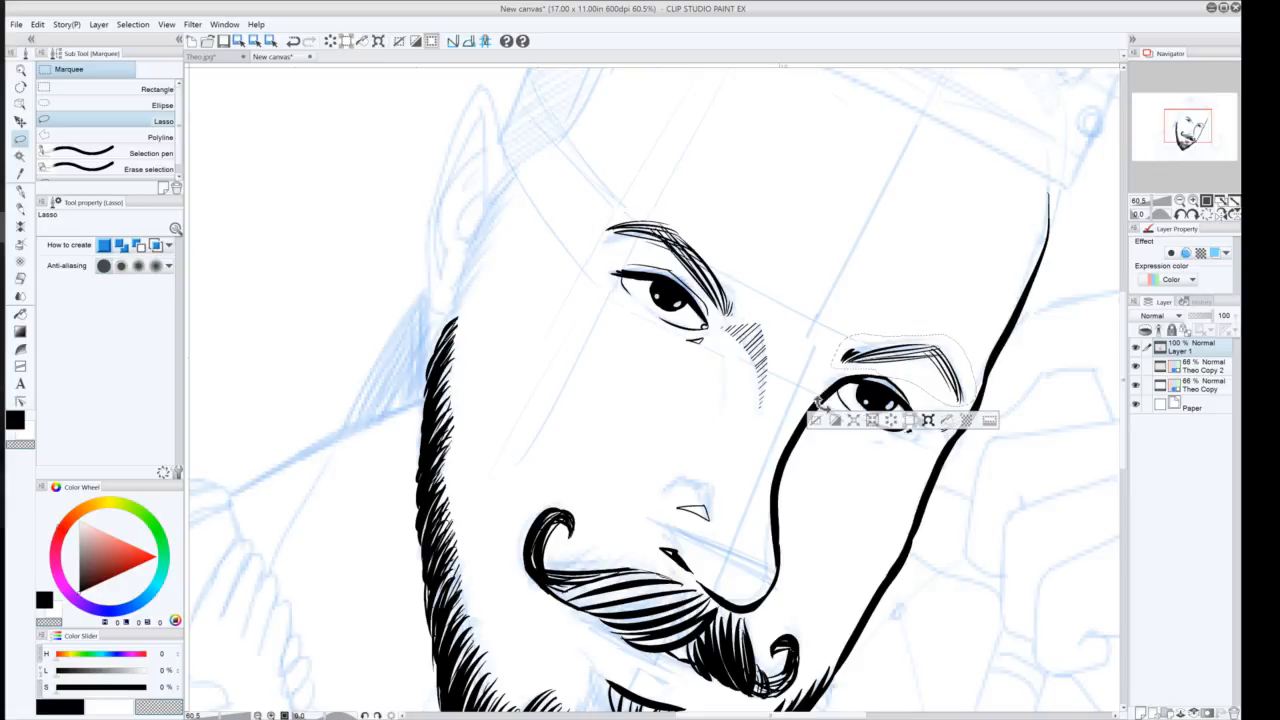
pyautogui.hotkey('ctrl', 't')
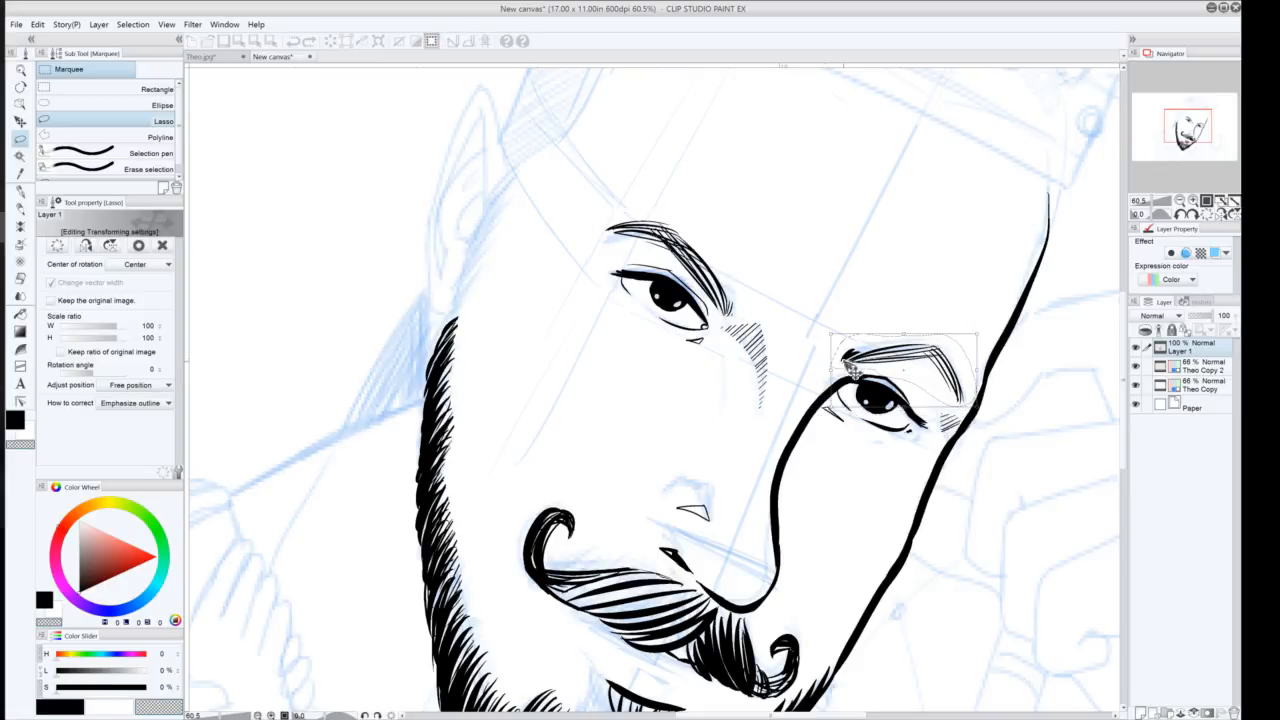
pyautogui.moveTo(856, 368); pyautogui.dragTo(884, 370)
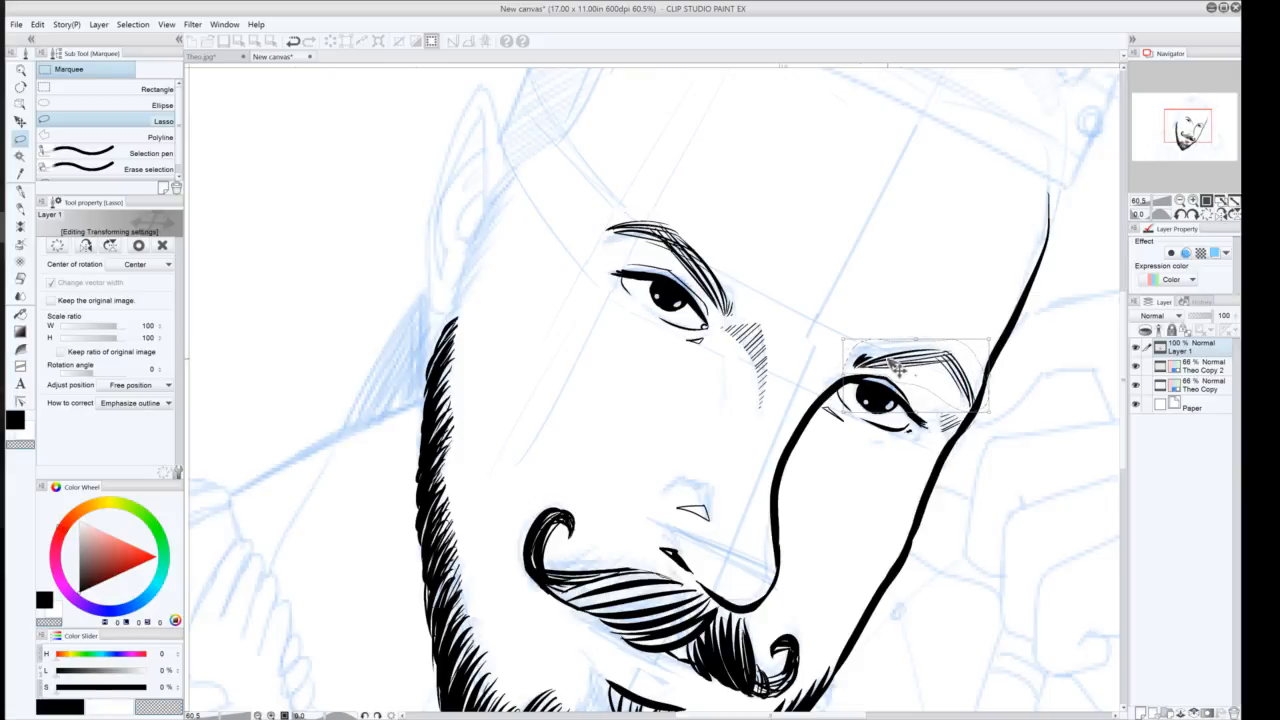
pyautogui.moveTo(908, 362); pyautogui.dragTo(904, 360)
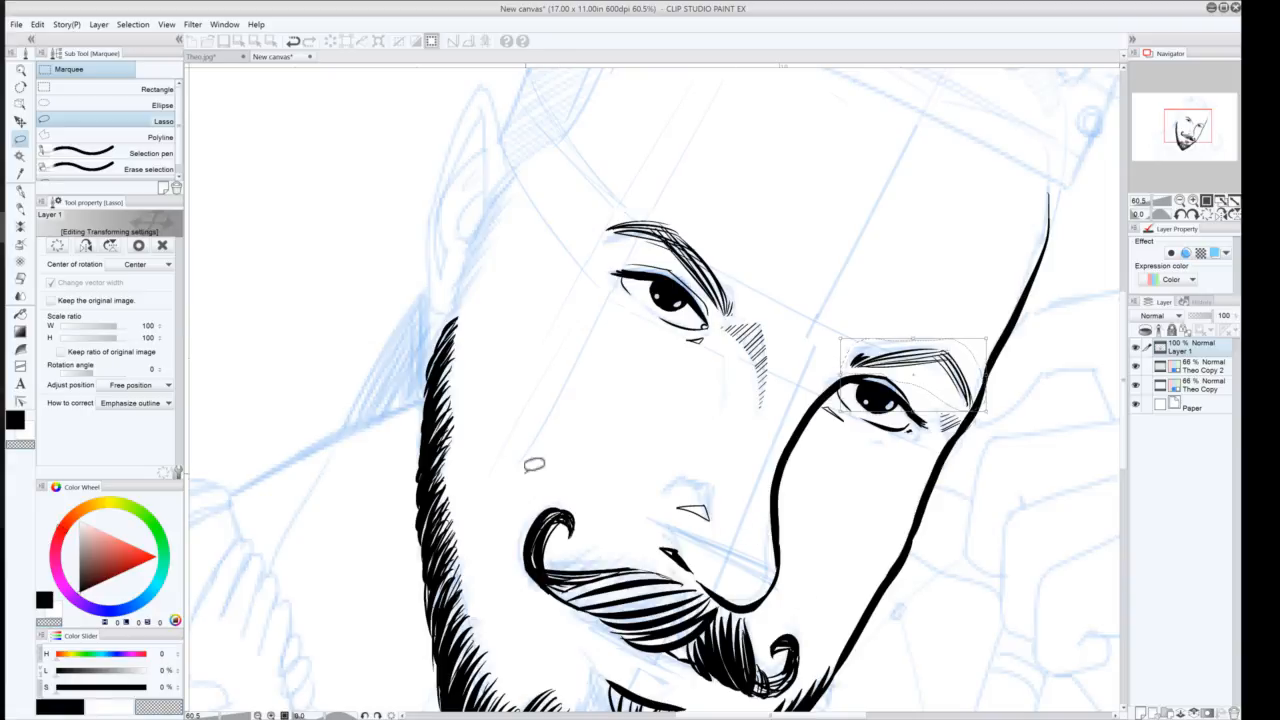
pyautogui.press('Return')
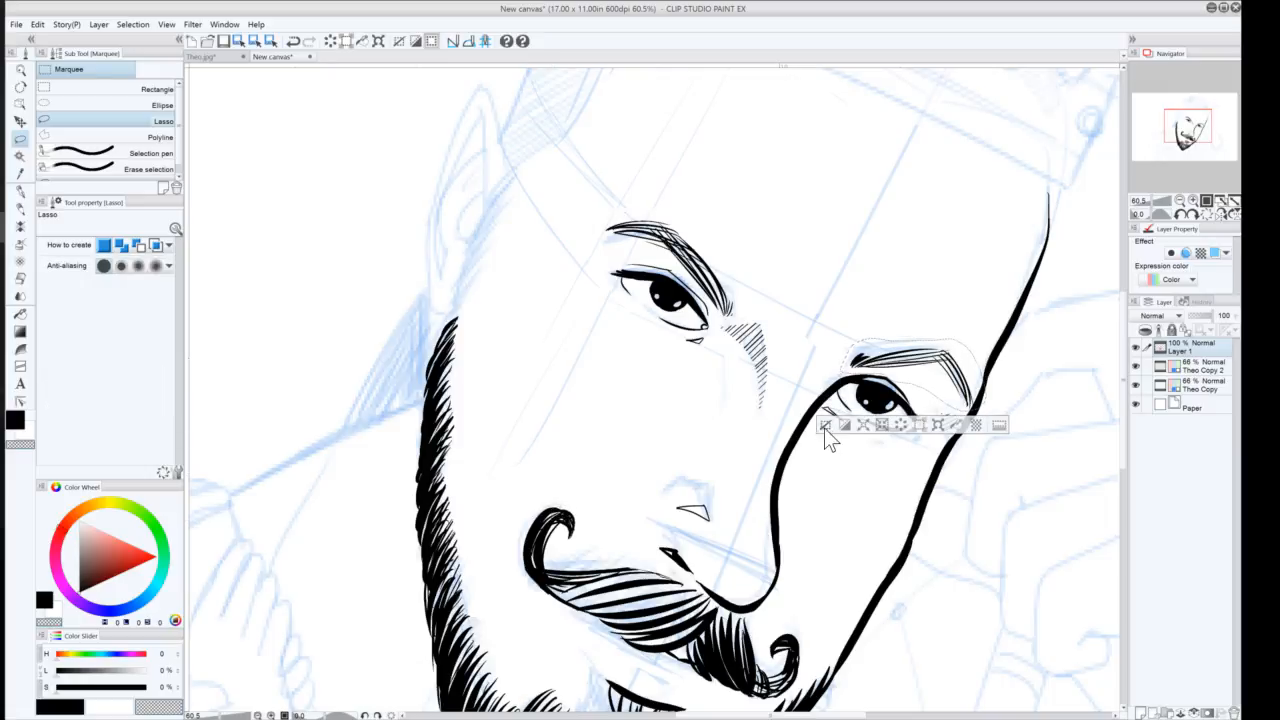
pyautogui.click(825, 427)
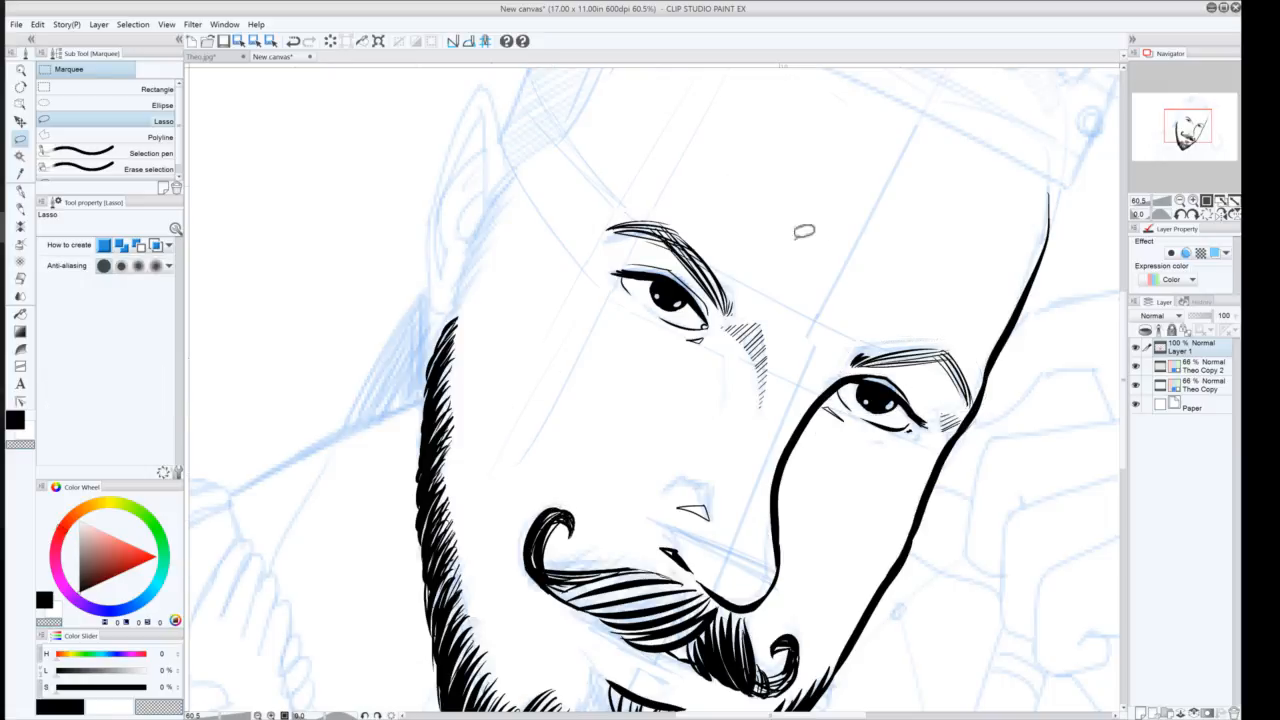
# Draw a black G-pen crease line on the forehead above the eyebrows
pyautogui.click(20, 192)
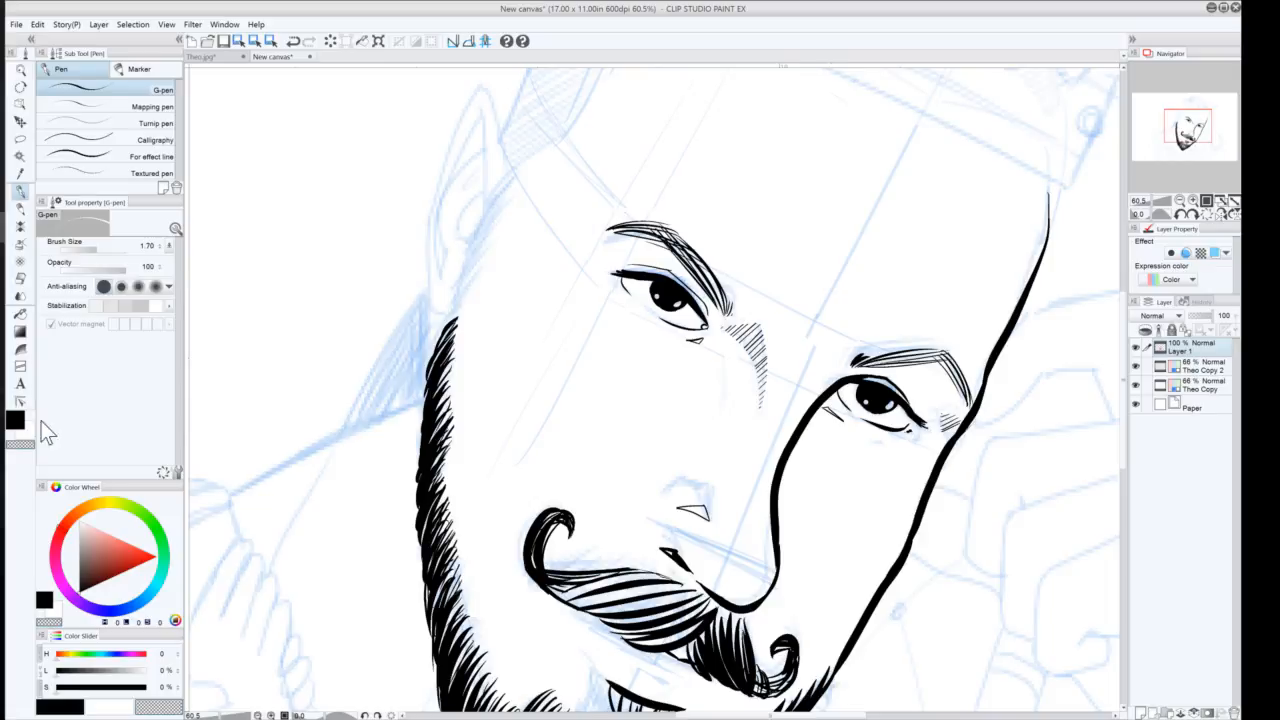
pyautogui.click(14, 419)
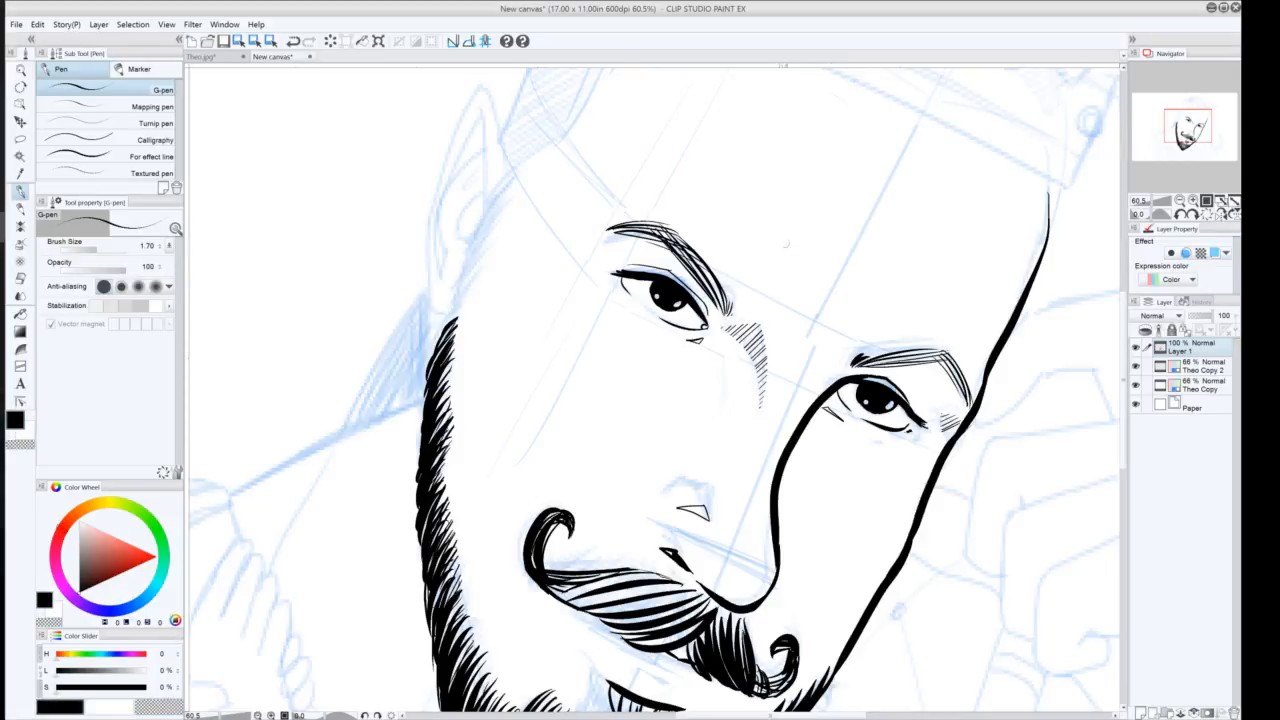
pyautogui.moveTo(779, 223)
pyautogui.mouseDown()
pyautogui.moveTo(824, 266)
pyautogui.moveTo(917, 268)
pyautogui.mouseUp()
# Ink the pointed ear outline on the left side of the head
pyautogui.click(1180, 201)
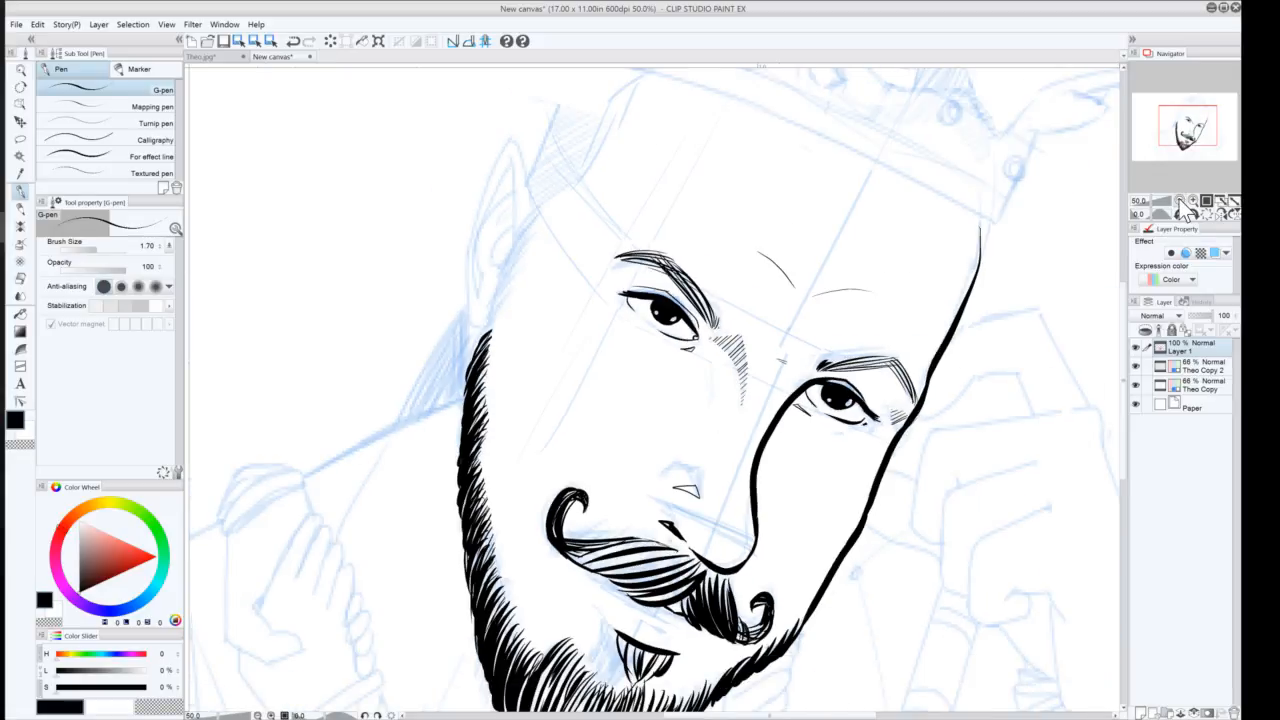
pyautogui.click(1180, 201)
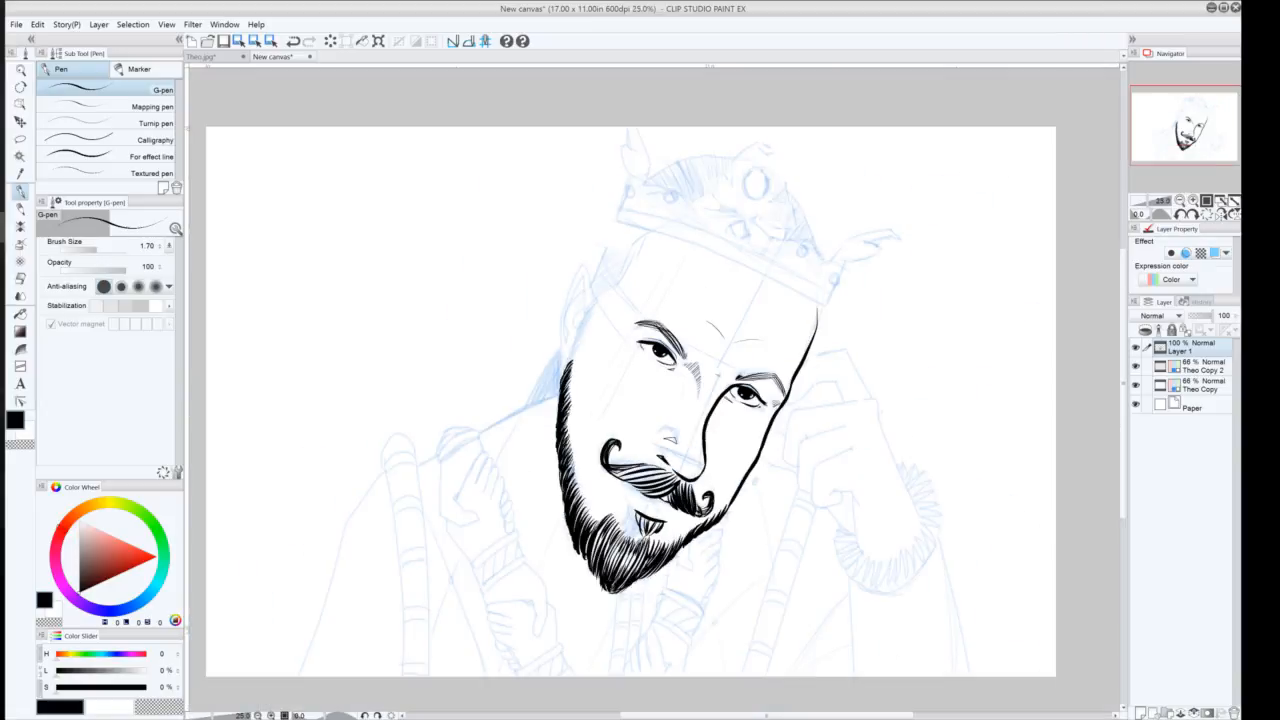
pyautogui.click(1136, 386)
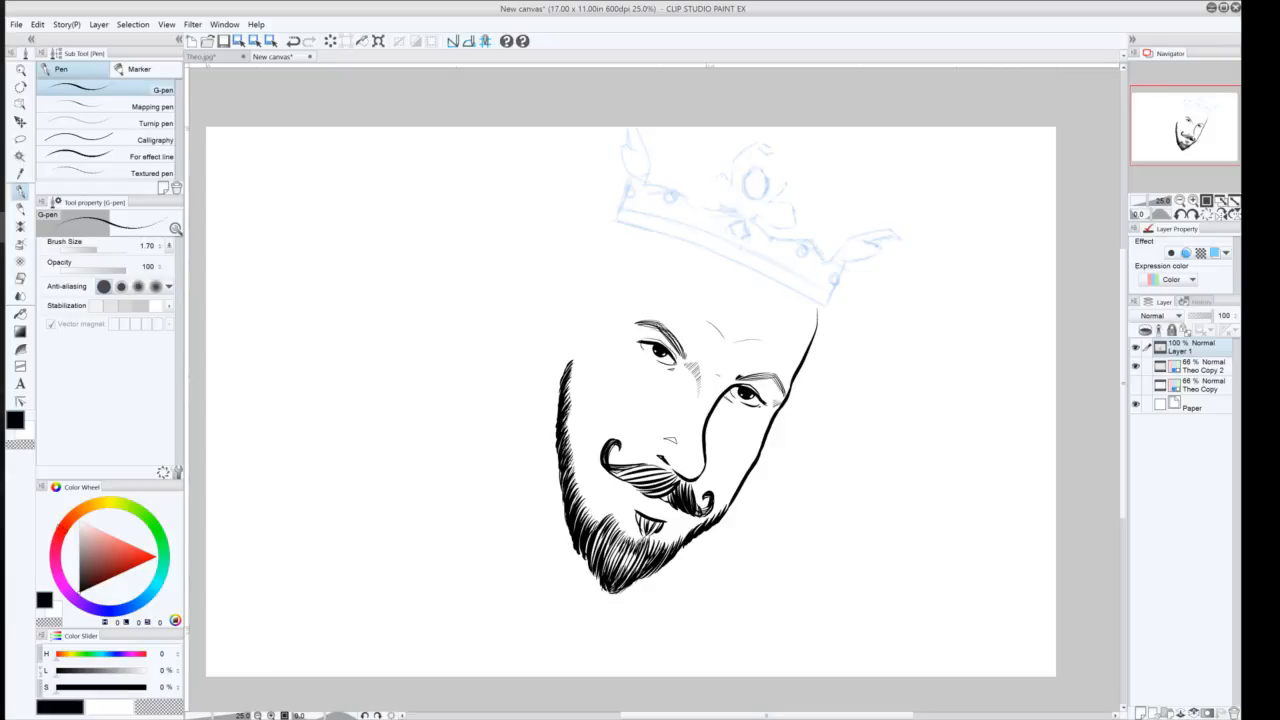
pyautogui.click(1136, 386)
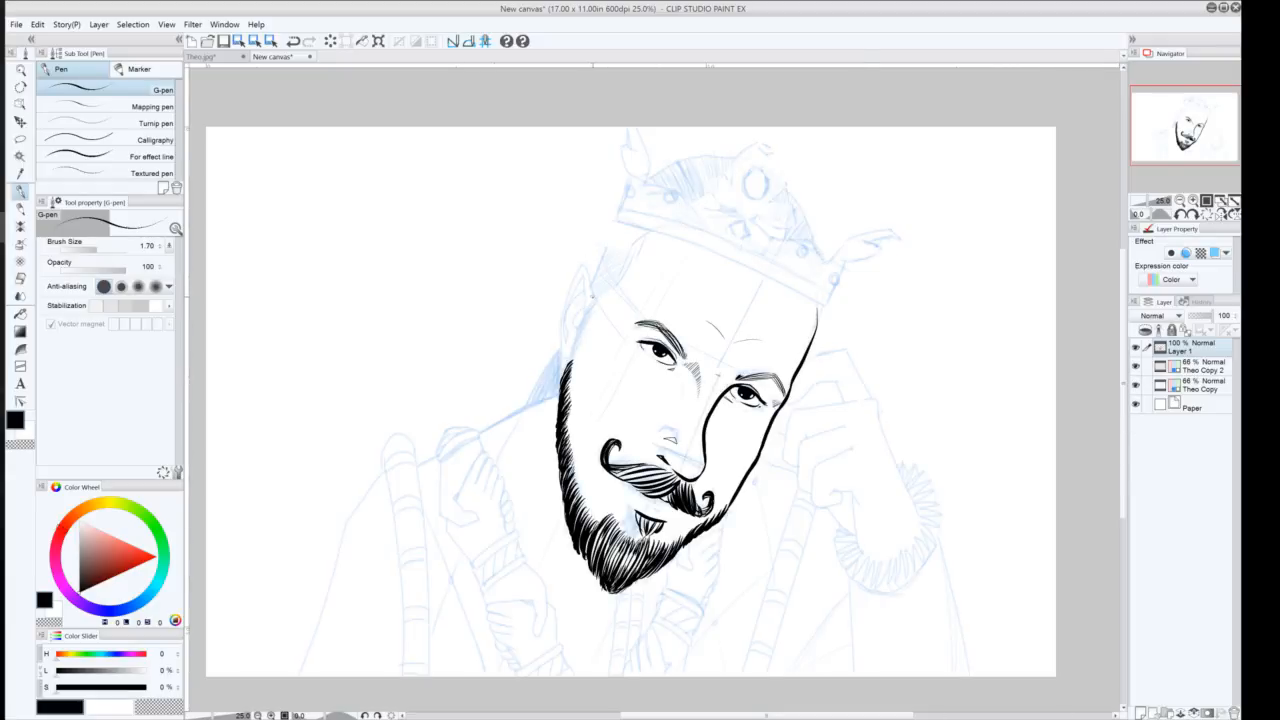
pyautogui.moveTo(591, 296)
pyautogui.mouseDown()
pyautogui.moveTo(579, 268)
pyautogui.moveTo(558, 375)
pyautogui.moveTo(582, 274)
pyautogui.moveTo(561, 330)
pyautogui.moveTo(577, 307)
pyautogui.mouseUp()
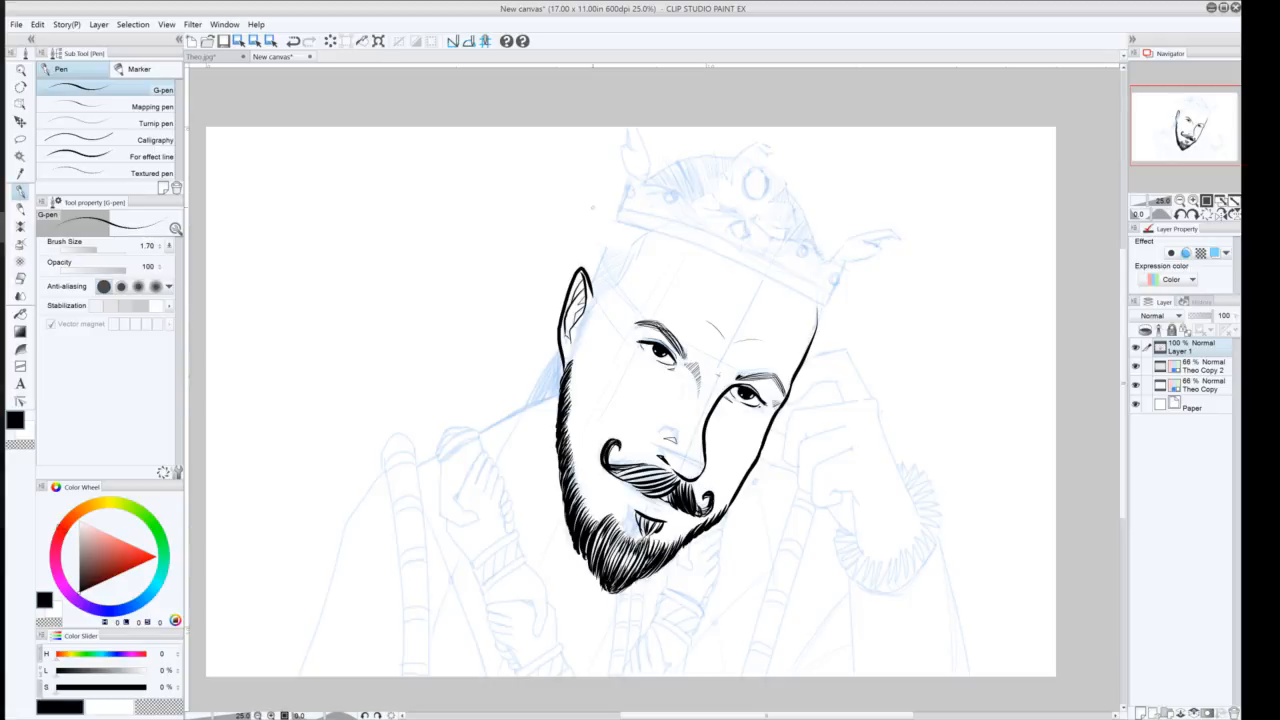
pyautogui.hotkey('ctrl', 'z')
pyautogui.moveTo(586, 296); pyautogui.dragTo(575, 308)
pyautogui.hotkey('ctrl', 'z')
pyautogui.hotkey('ctrl', 'y')
pyautogui.hotkey('ctrl', 'z')
pyautogui.hotkey('ctrl', 'y')
pyautogui.moveTo(611, 228)
pyautogui.mouseDown()
pyautogui.moveTo(594, 297)
pyautogui.moveTo(590, 280)
pyautogui.moveTo(614, 252)
pyautogui.moveTo(594, 262)
pyautogui.mouseUp()
pyautogui.moveTo(640, 234); pyautogui.dragTo(602, 256)
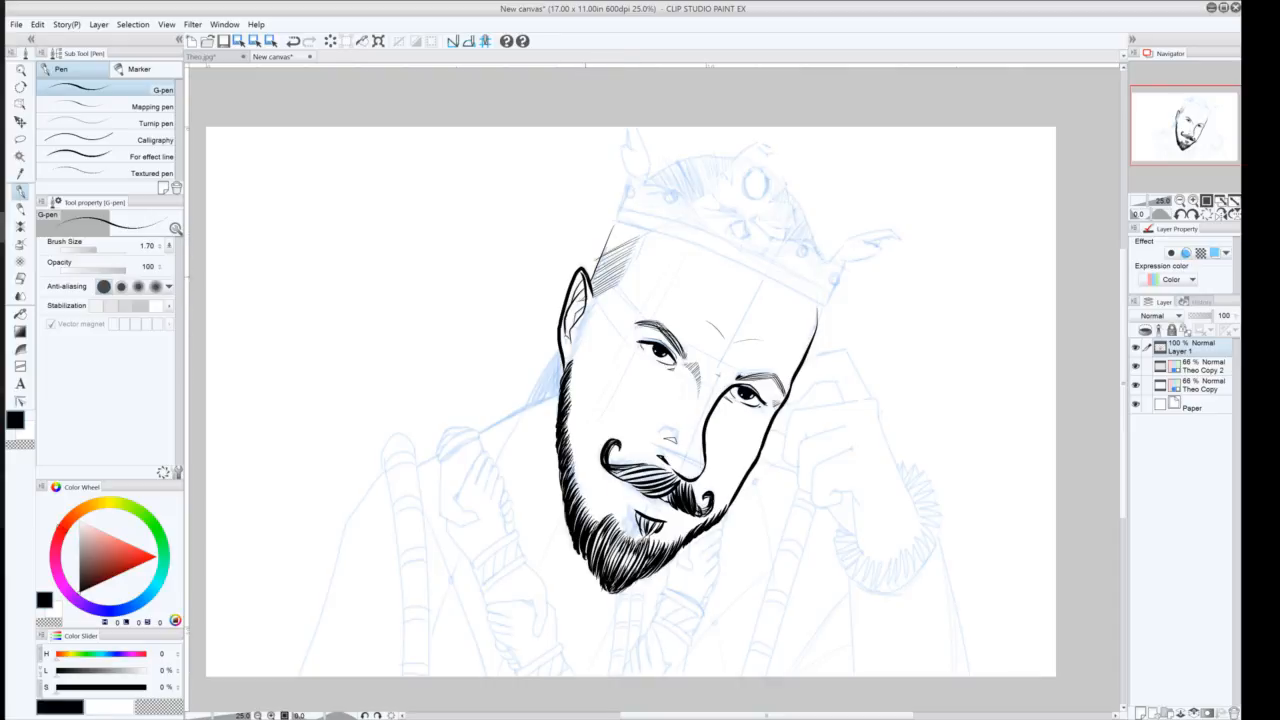
pyautogui.hotkey('ctrl', 'z')
pyautogui.hotkey('ctrl', 'z')
pyautogui.hotkey('ctrl', 'z')
pyautogui.hotkey('ctrl', 'z')
pyautogui.hotkey('ctrl', 'z')
pyautogui.hotkey('ctrl', 'z')
pyautogui.hotkey('ctrl', 'z')
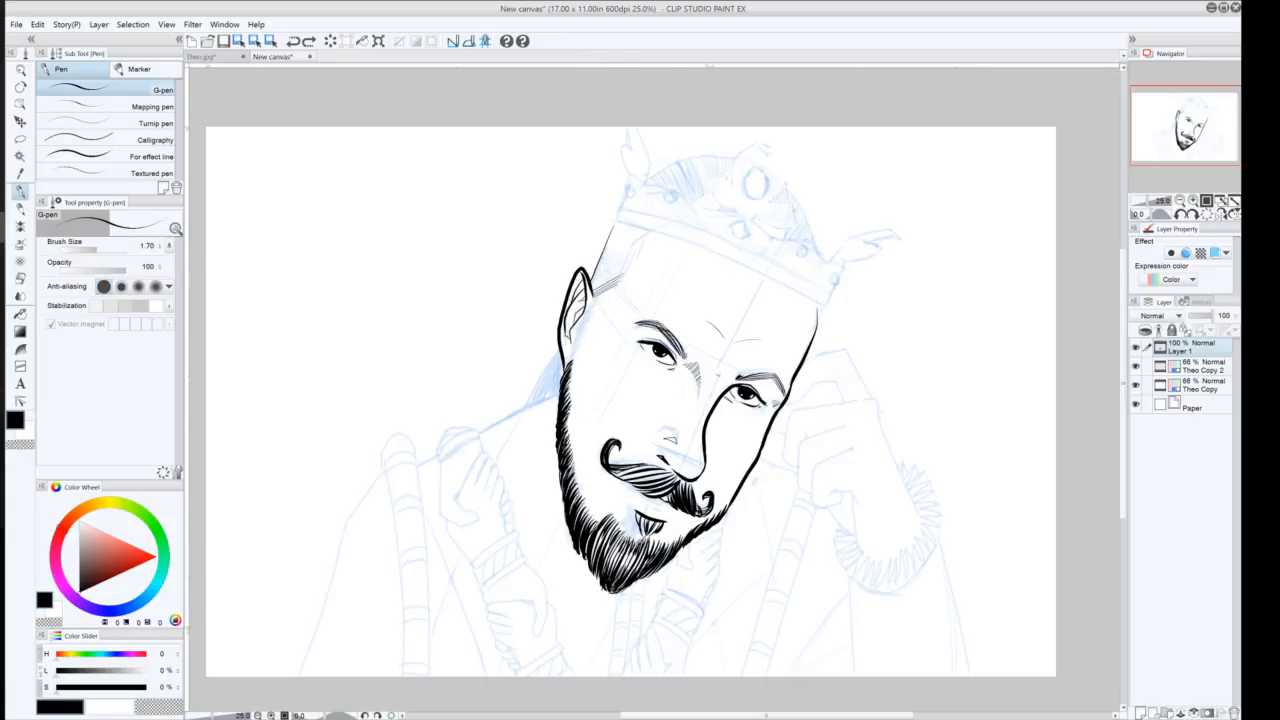
pyautogui.hotkey('ctrl', 'z')
pyautogui.moveTo(592, 296)
pyautogui.mouseDown()
pyautogui.moveTo(618, 283)
pyautogui.moveTo(604, 287)
pyautogui.mouseUp()
pyautogui.hotkey('ctrl', 'z')
pyautogui.click(19, 141)
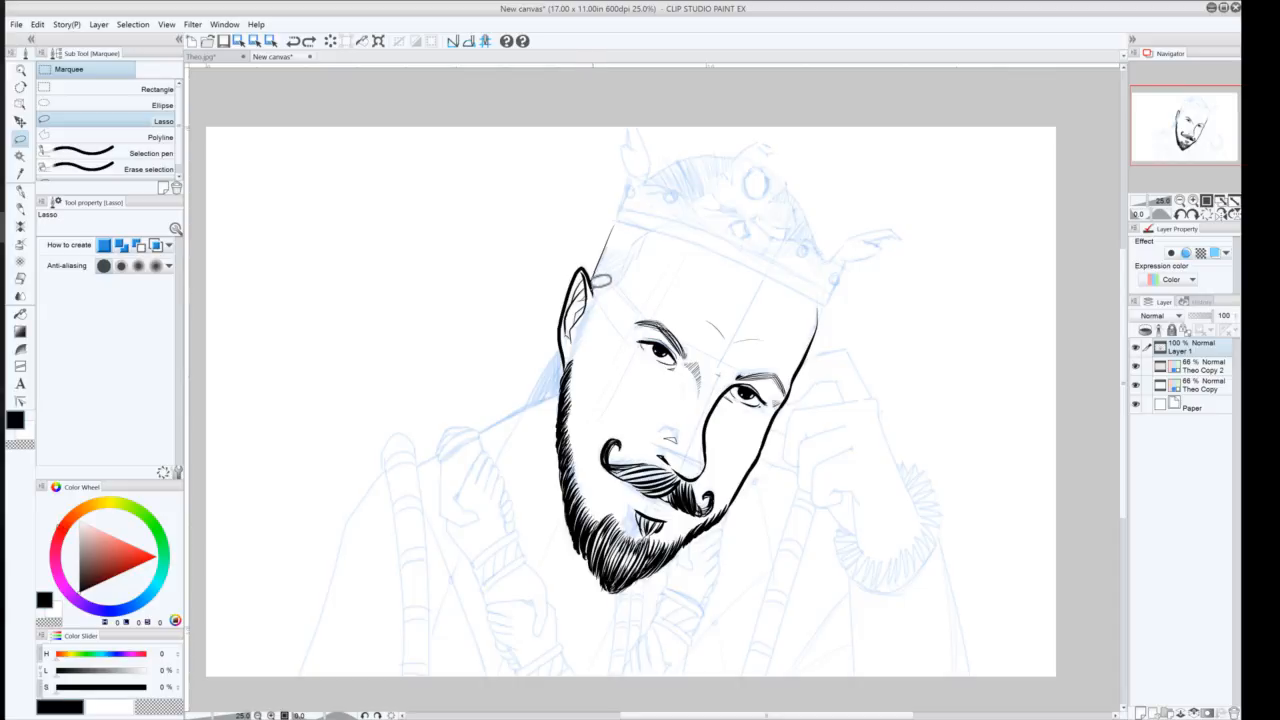
pyautogui.moveTo(591, 280)
pyautogui.mouseDown()
pyautogui.moveTo(614, 213)
pyautogui.moveTo(677, 230)
pyautogui.moveTo(607, 313)
pyautogui.mouseUp()
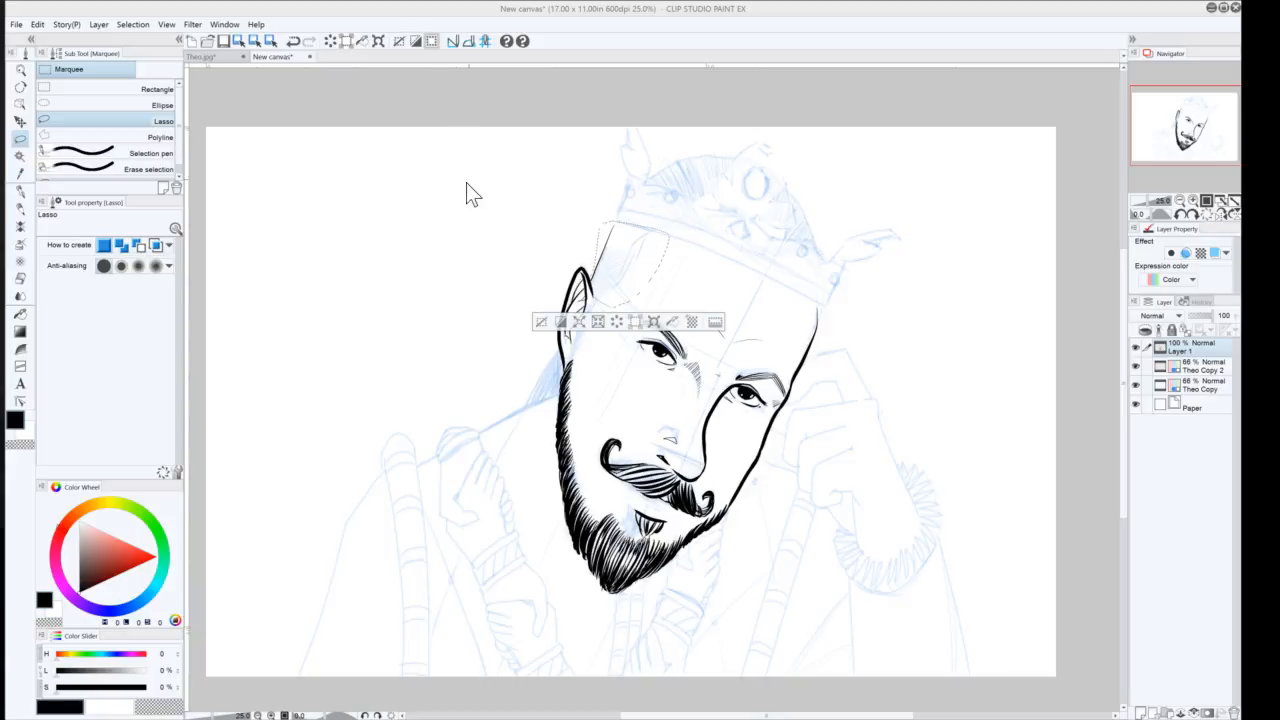
# Recalibrate the Cintiq 22HD 2 display's pen alignment in Wacom Tablet Properties by tapping all four targets
pyautogui.click(425, 192)
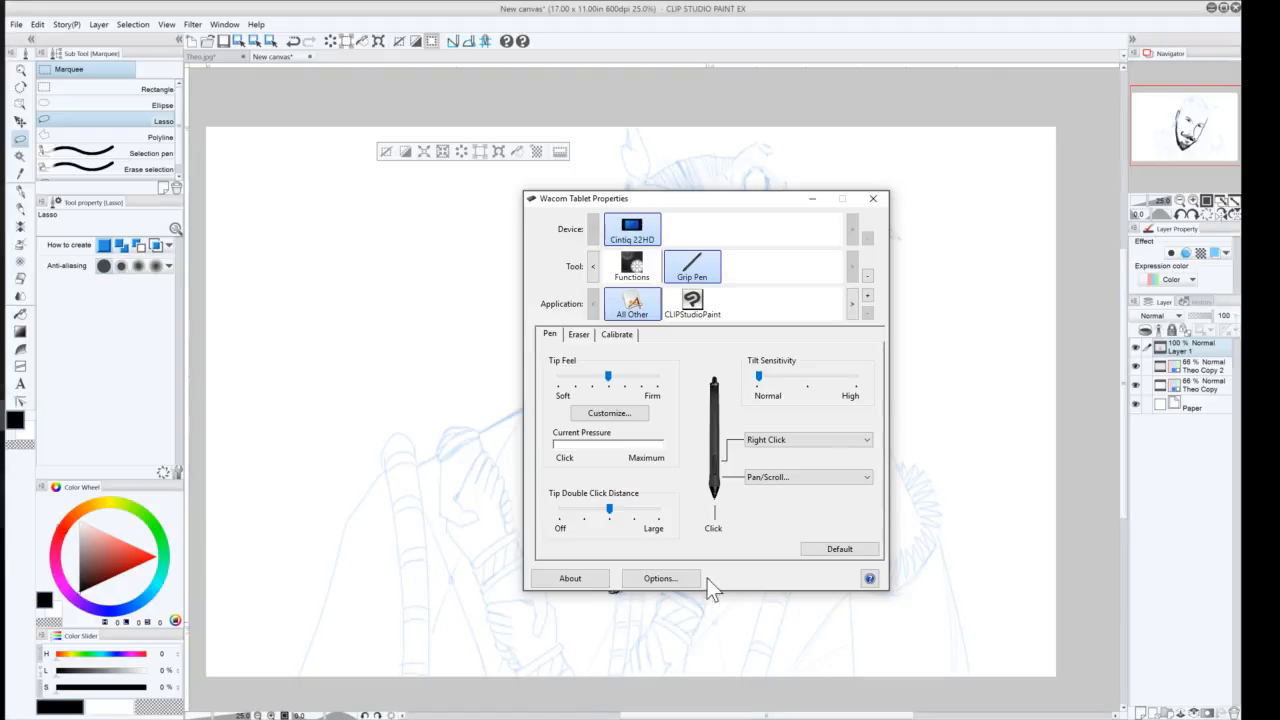
pyautogui.click(616, 335)
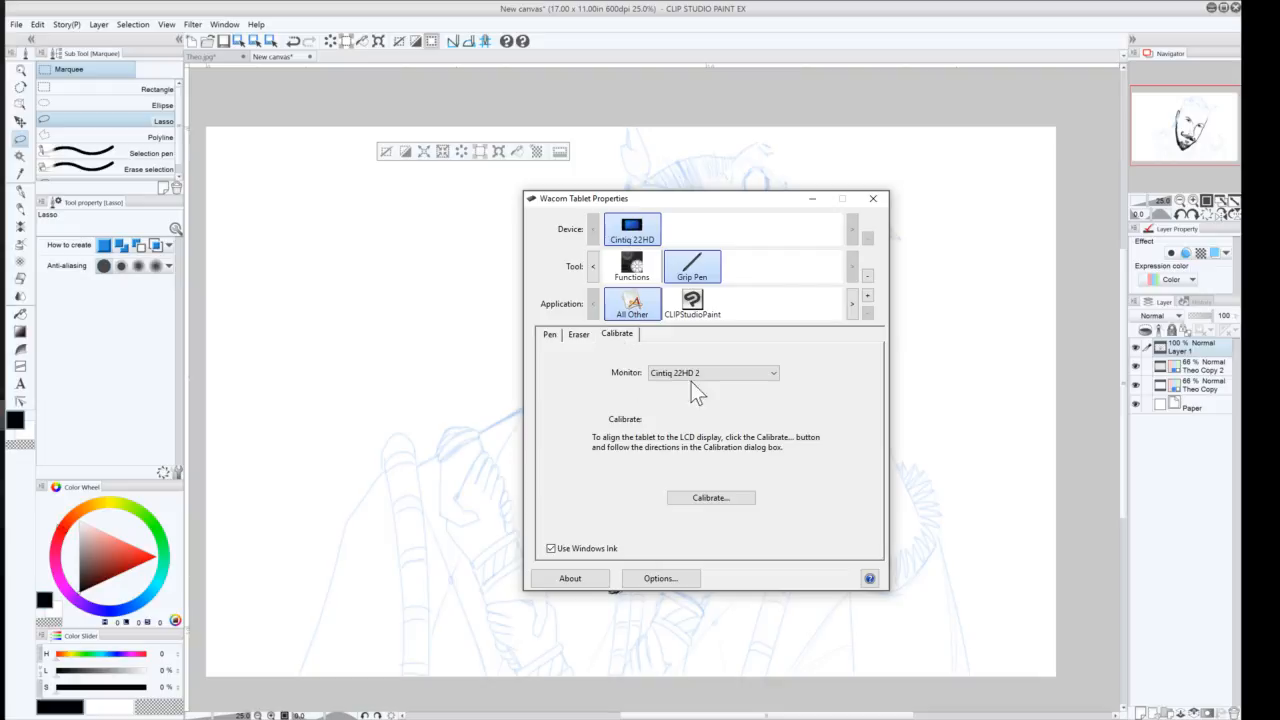
pyautogui.click(716, 495)
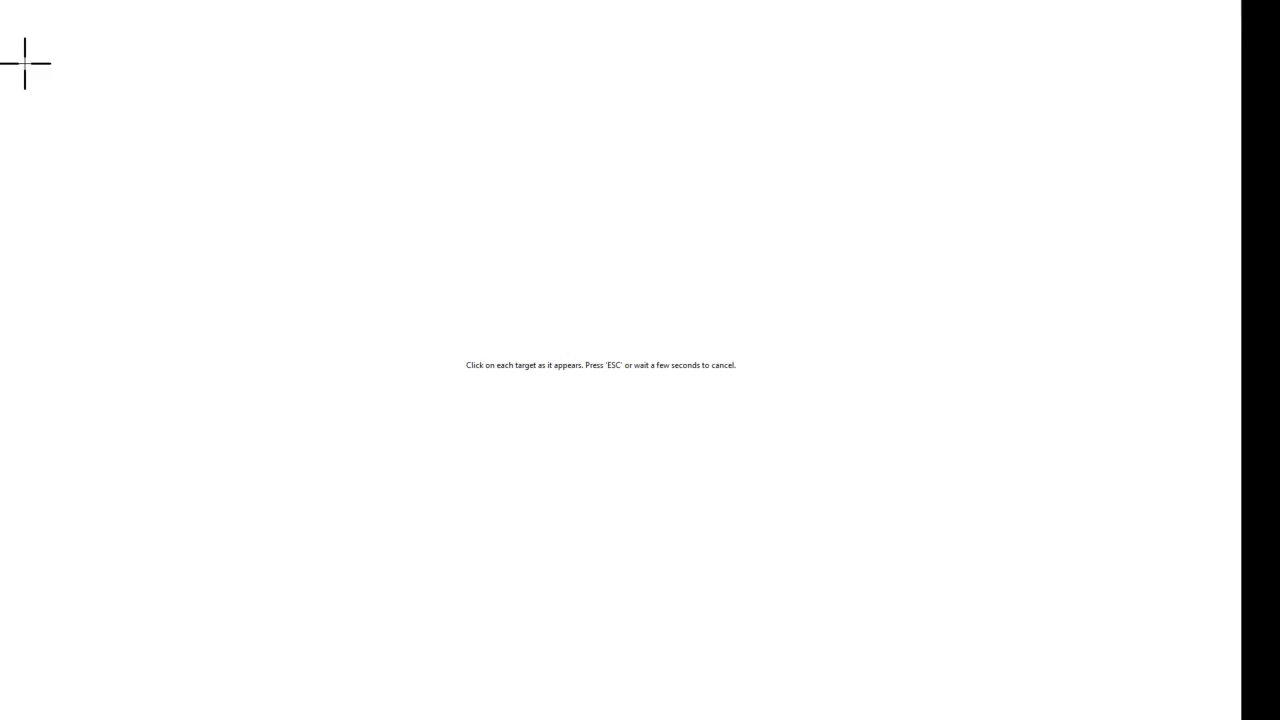
pyautogui.click(25, 63)
pyautogui.click(1177, 63)
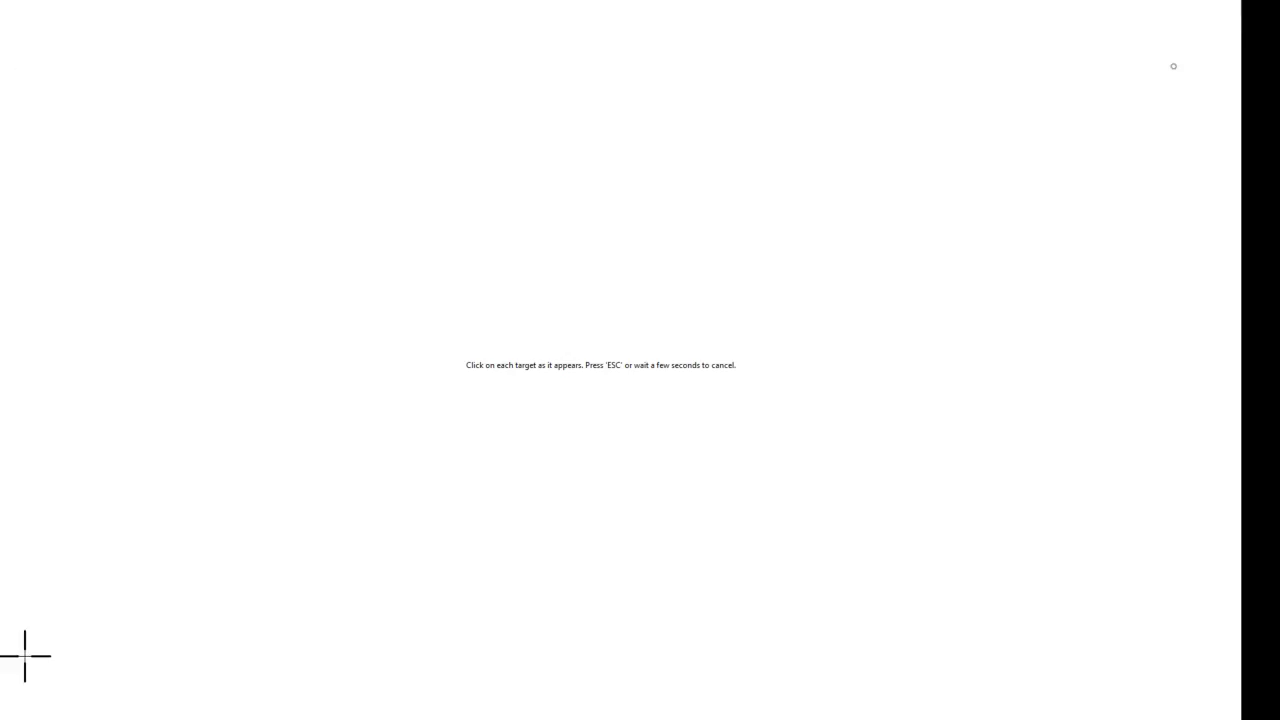
pyautogui.click(25, 656)
pyautogui.click(1177, 656)
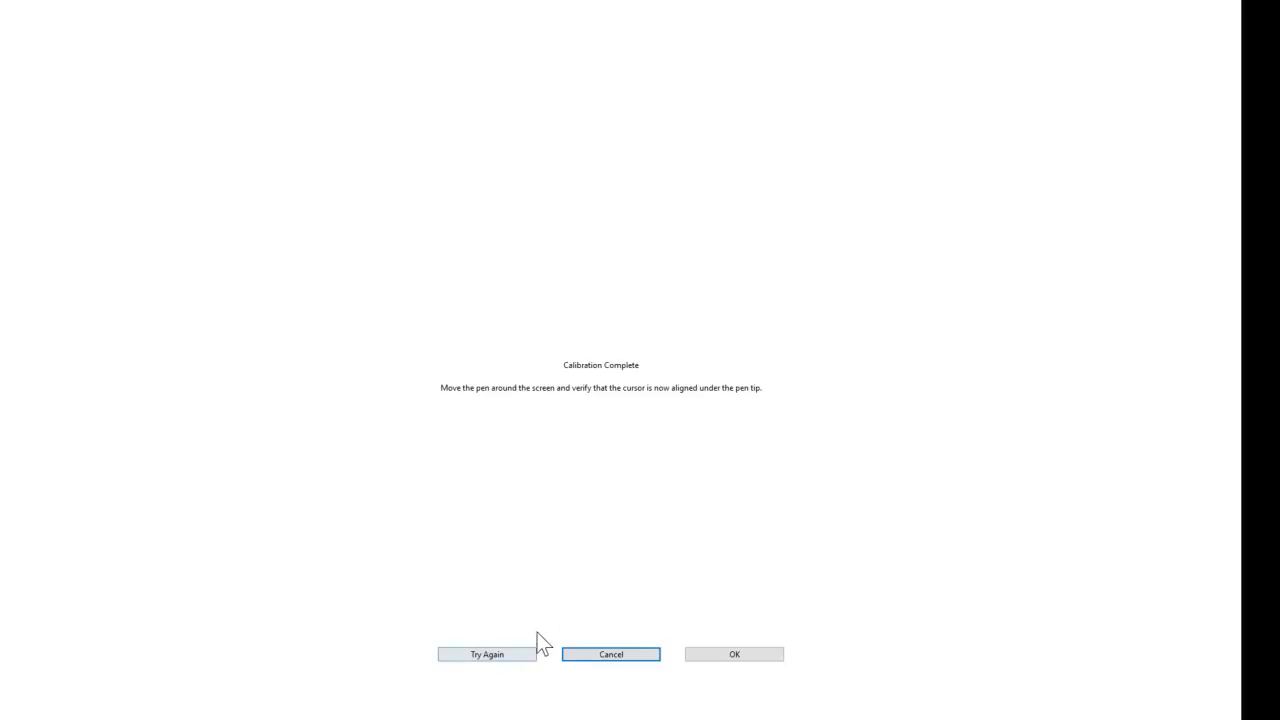
pyautogui.click(733, 654)
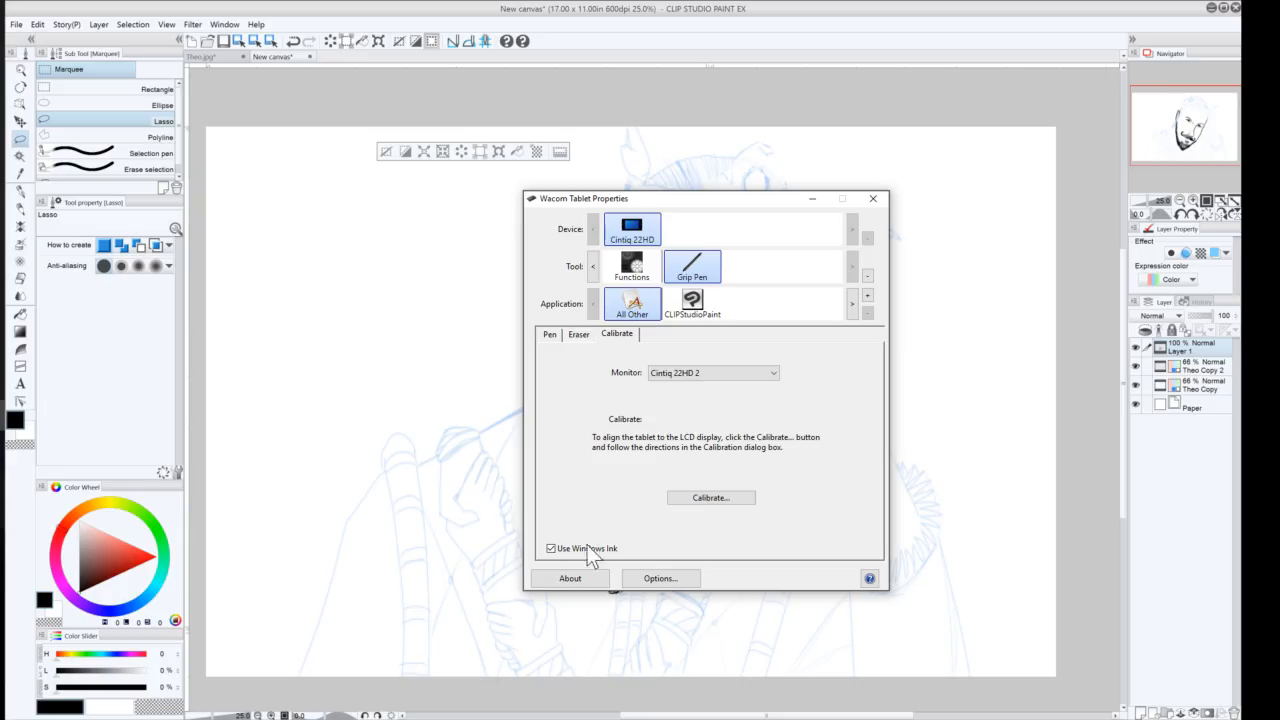
pyautogui.click(873, 199)
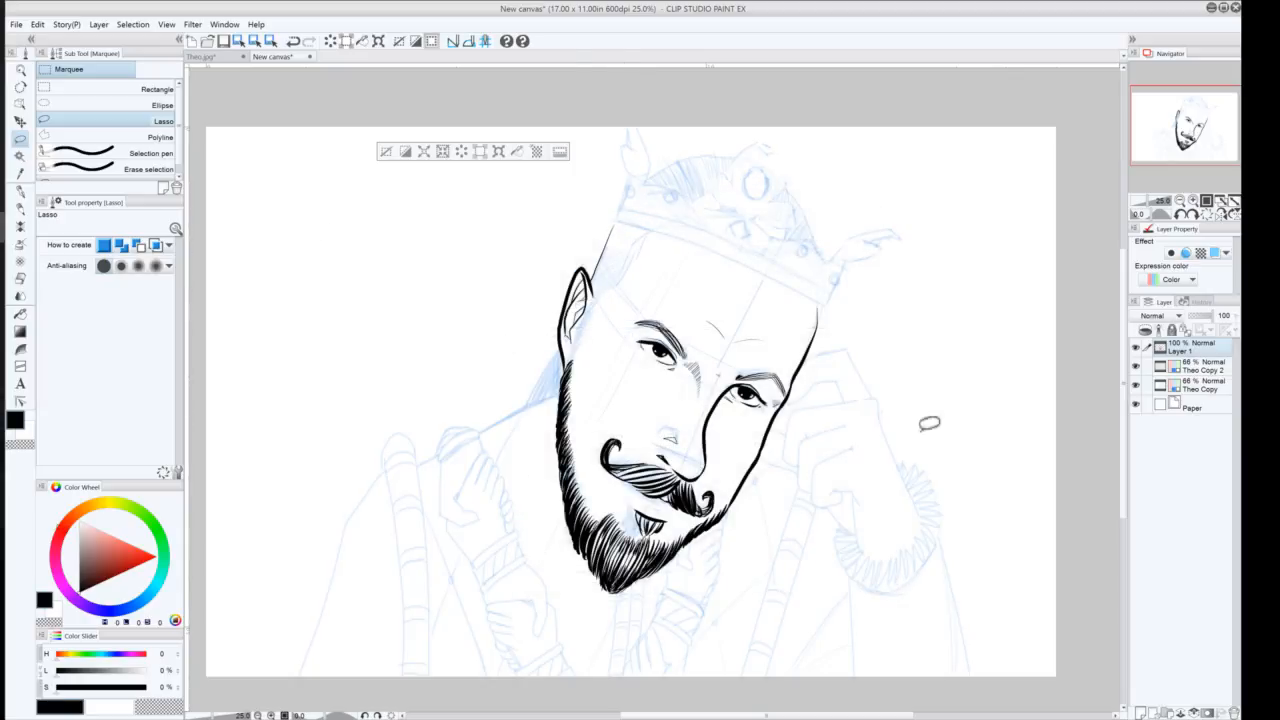
pyautogui.click(1185, 302)
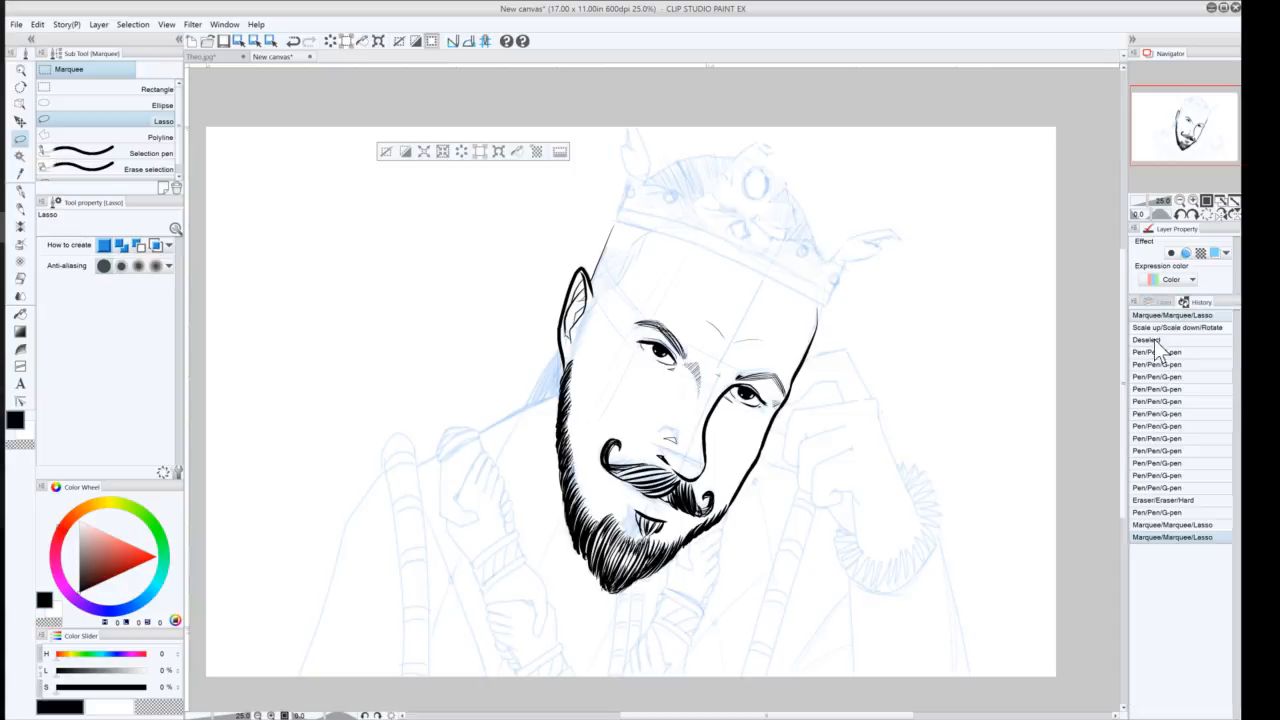
pyautogui.click(1141, 527)
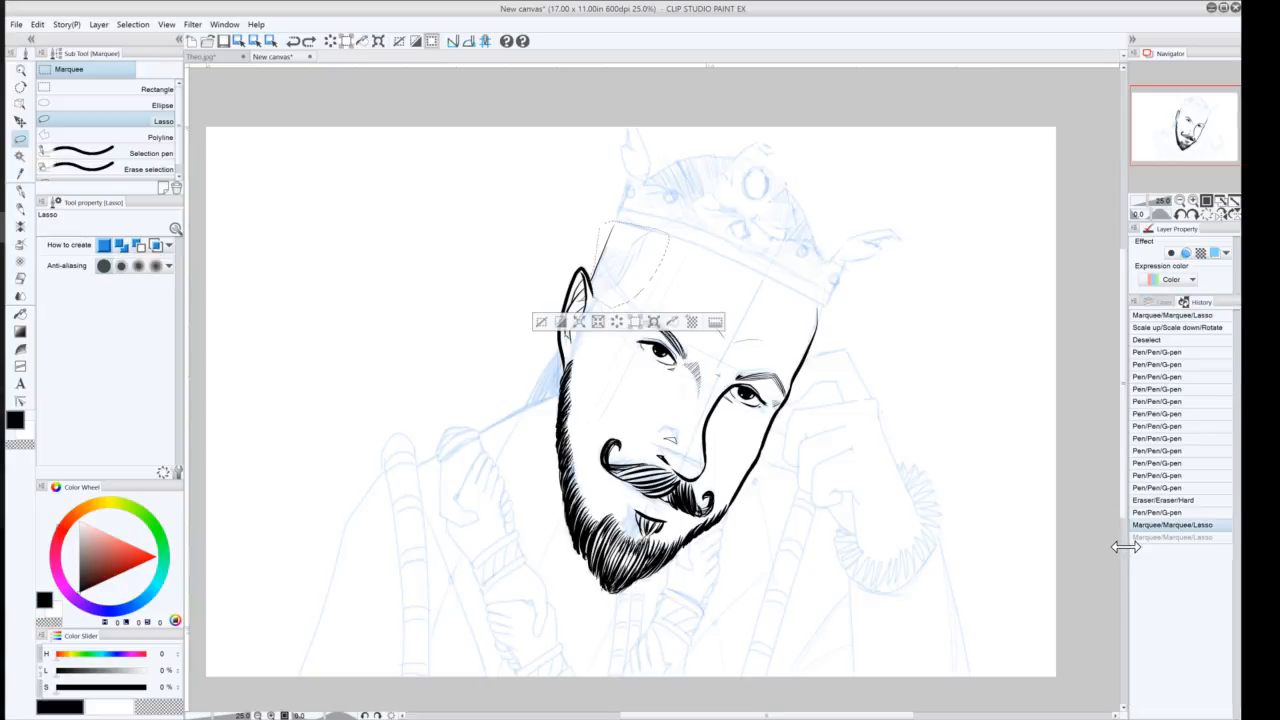
pyautogui.click(1158, 301)
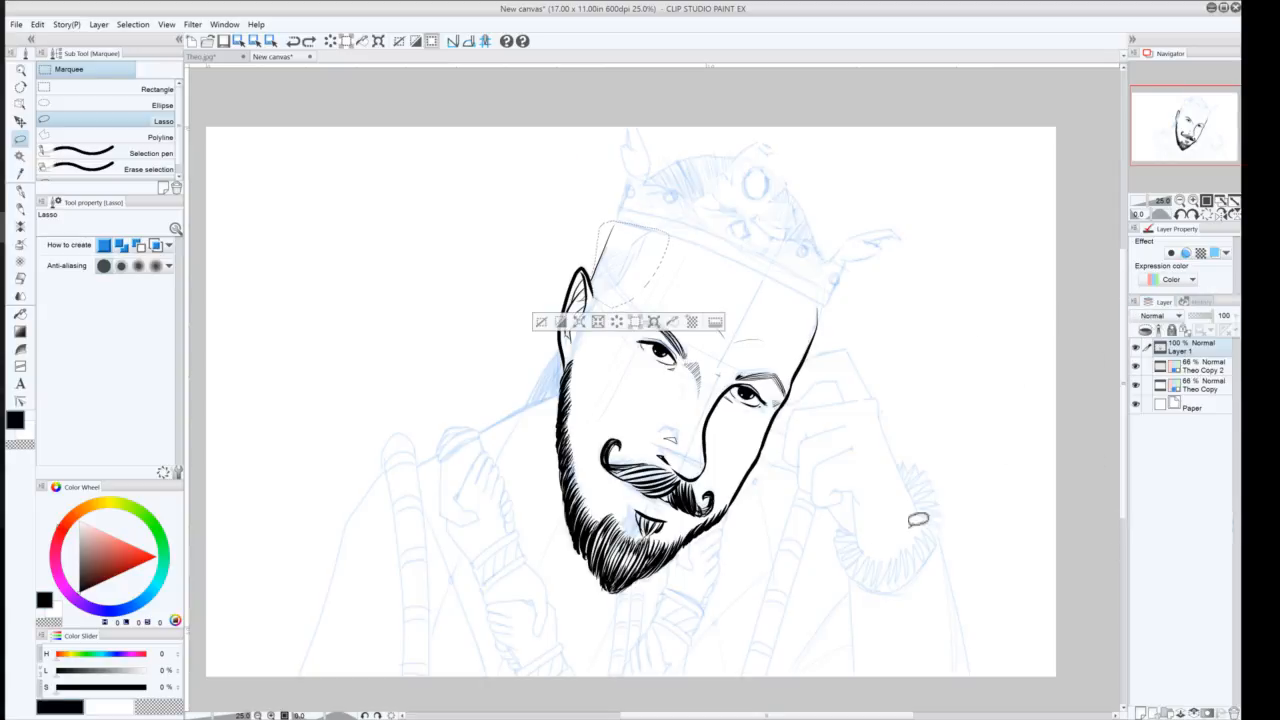
pyautogui.click(20, 191)
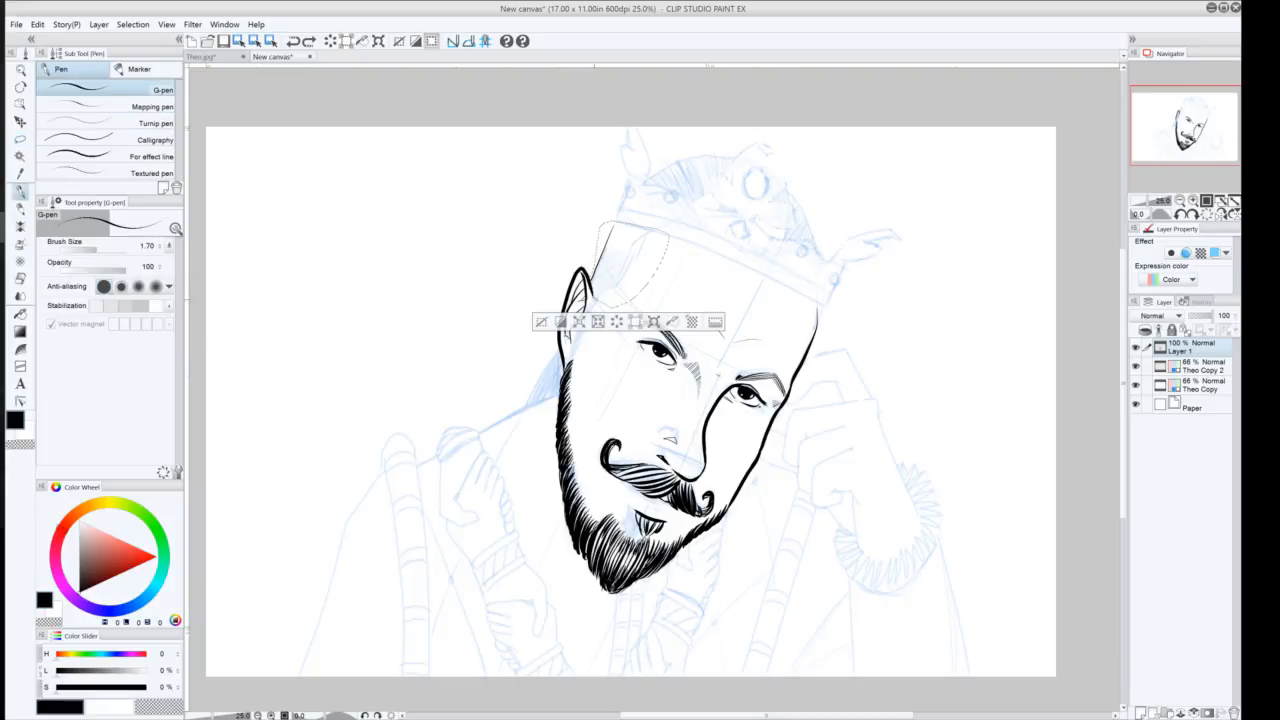
pyautogui.moveTo(599, 292)
pyautogui.mouseDown()
pyautogui.moveTo(621, 284)
pyautogui.moveTo(594, 293)
pyautogui.moveTo(600, 281)
pyautogui.mouseUp()
pyautogui.hotkey('ctrl', 'z')
pyautogui.hotkey('ctrl', 'z')
pyautogui.hotkey('ctrl', 'z')
pyautogui.hotkey('ctrl', 'z')
pyautogui.hotkey('ctrl', 'z')
pyautogui.hotkey('ctrl', 'z')
pyautogui.hotkey('ctrl', 'z')
pyautogui.hotkey('ctrl', 'z')
pyautogui.moveTo(593, 297); pyautogui.dragTo(625, 273)
pyautogui.moveTo(604, 285); pyautogui.dragTo(621, 273)
pyautogui.moveTo(599, 285)
pyautogui.mouseDown()
pyautogui.moveTo(629, 265)
pyautogui.moveTo(634, 224)
pyautogui.mouseUp()
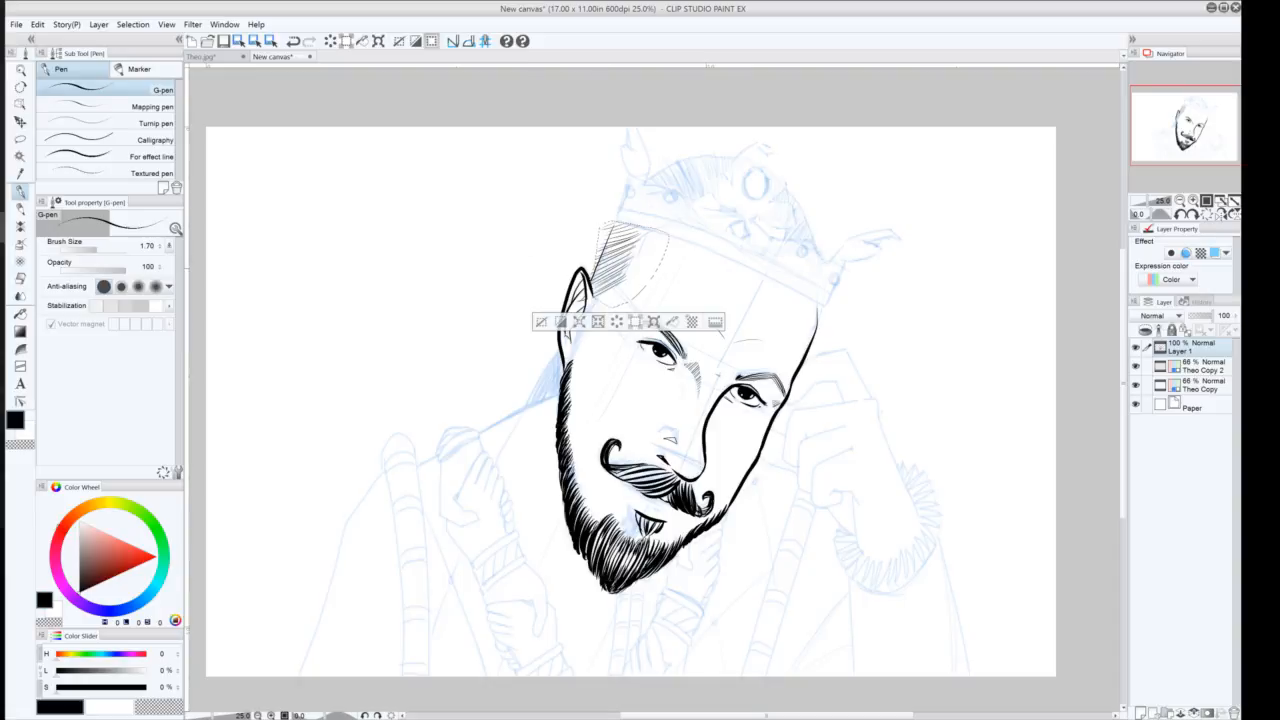
pyautogui.hotkey('ctrl', 'z')
pyautogui.hotkey('ctrl', 'z')
pyautogui.hotkey('ctrl', 'z')
pyautogui.hotkey('ctrl', 'z')
pyautogui.hotkey('ctrl', 'z')
pyautogui.hotkey('ctrl', 'z')
pyautogui.hotkey('ctrl', 'z')
pyautogui.hotkey('ctrl', 'z')
pyautogui.hotkey('ctrl', 'z')
pyautogui.hotkey('ctrl', 'z')
pyautogui.hotkey('ctrl', 'z')
pyautogui.hotkey('ctrl', 'z')
pyautogui.hotkey('ctrl', 'z')
pyautogui.hotkey('ctrl', 'z')
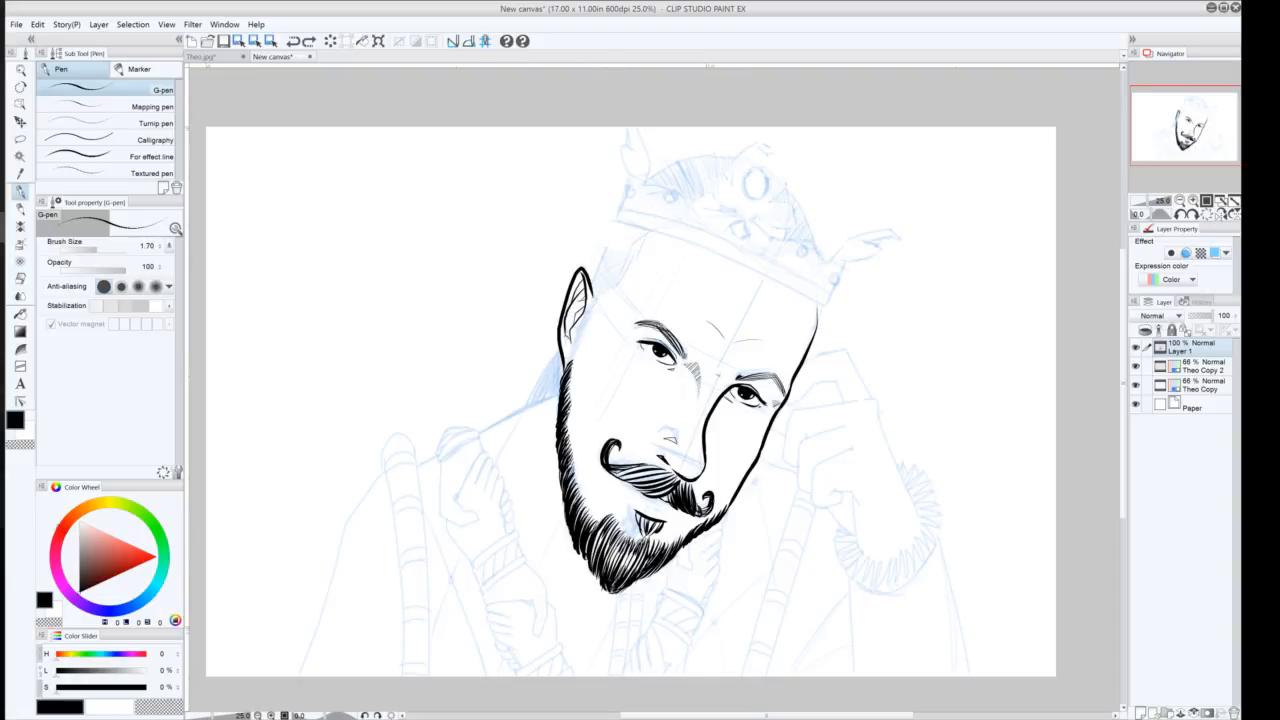
# Lasso a band along the left side of the head above the ear and hatch it with G-pen strokes
pyautogui.click(20, 139)
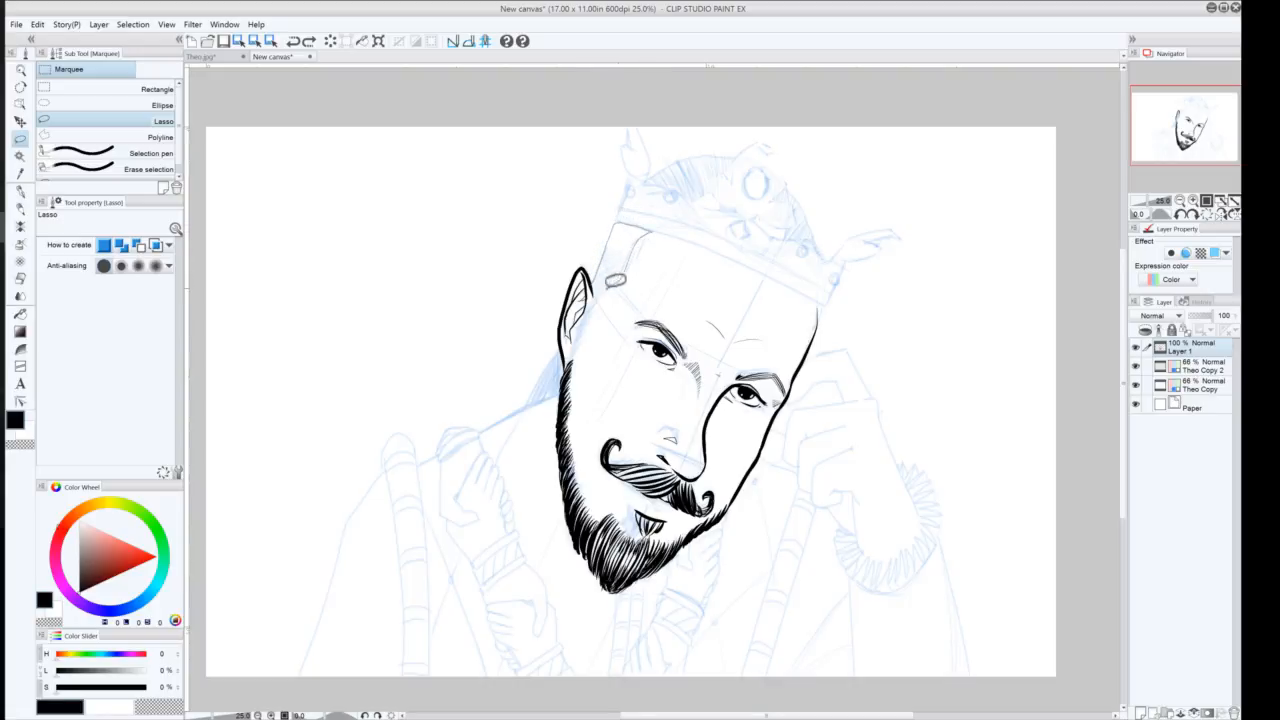
pyautogui.moveTo(615, 280); pyautogui.dragTo(595, 283)
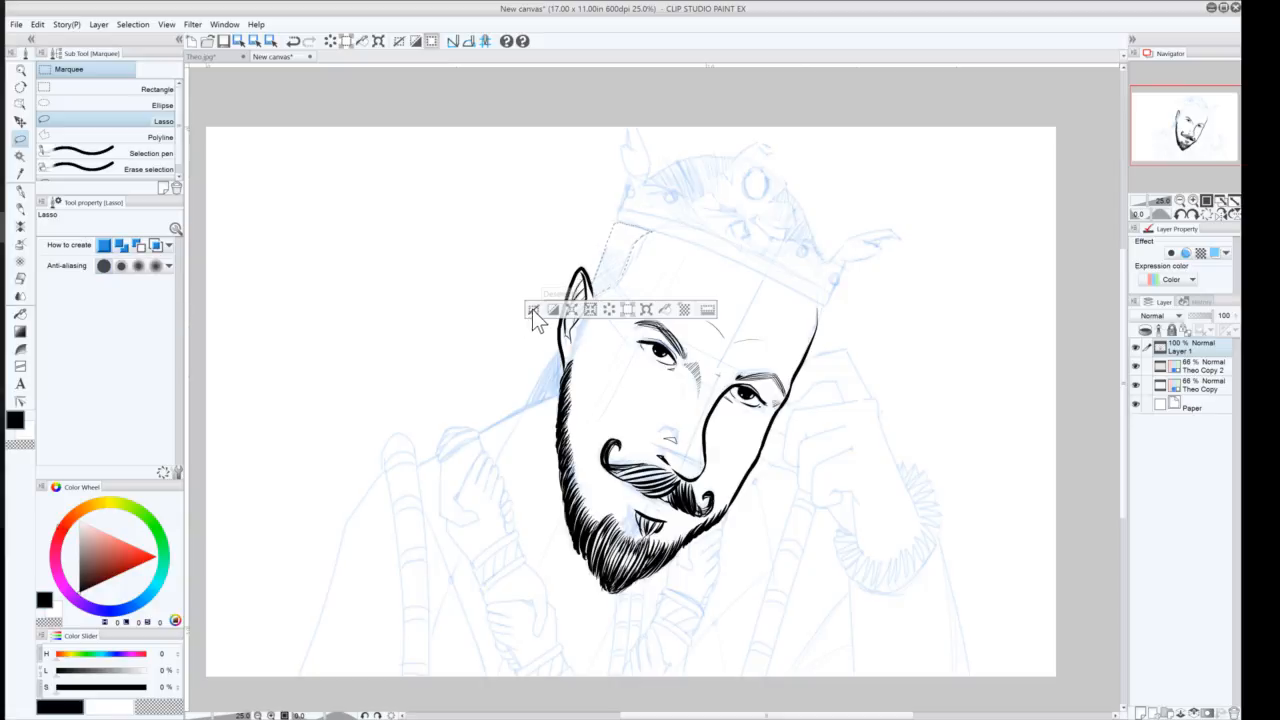
pyautogui.click(20, 191)
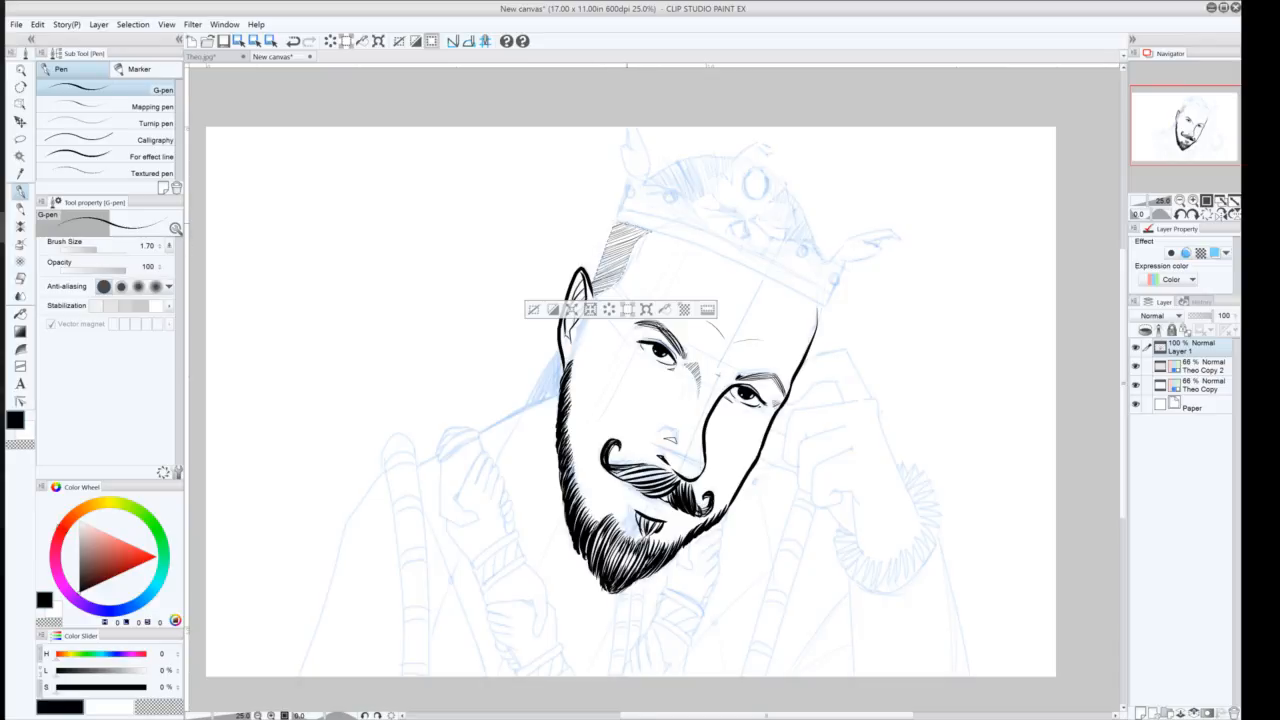
pyautogui.moveTo(611, 245); pyautogui.dragTo(648, 229)
pyautogui.click(533, 309)
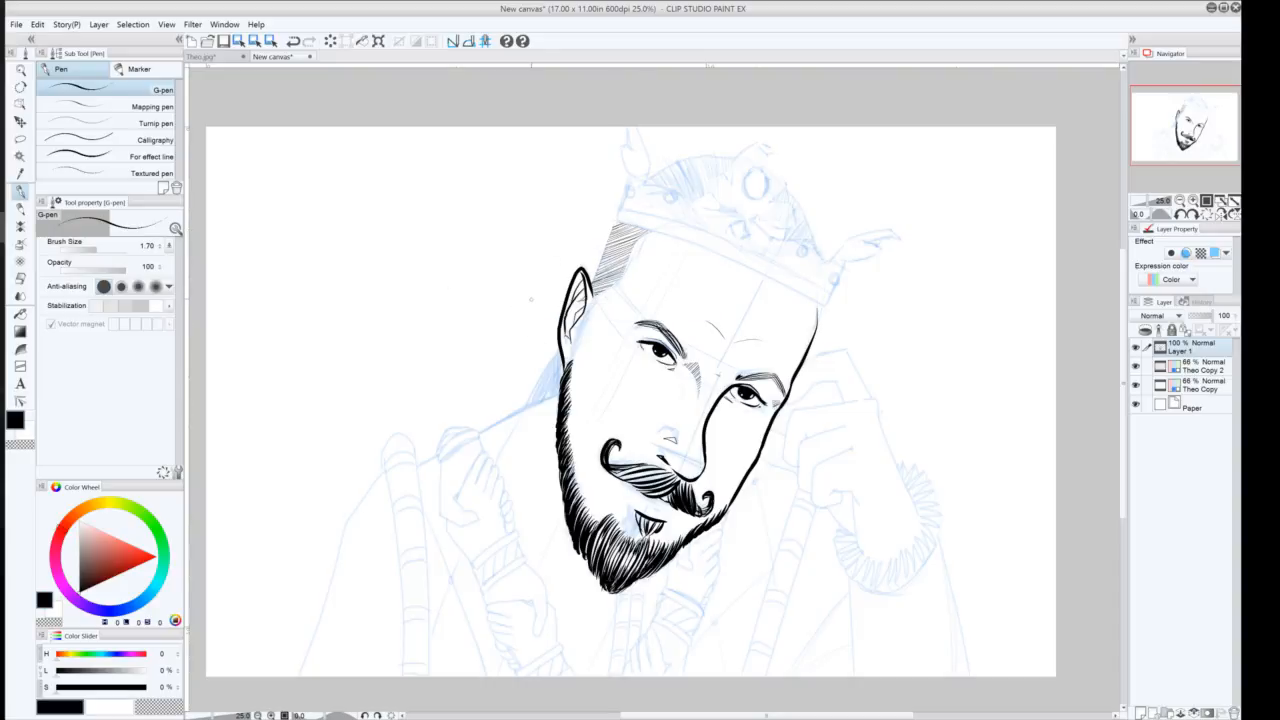
# Ink the head's outline from the crown down to the ear and a short stroke on the head's right side
pyautogui.moveTo(615, 225); pyautogui.dragTo(596, 275)
pyautogui.moveTo(625, 220); pyautogui.dragTo(678, 235)
pyautogui.hotkey('ctrl', 'z')
pyautogui.moveTo(821, 309); pyautogui.dragTo(816, 328)
pyautogui.click(19, 353)
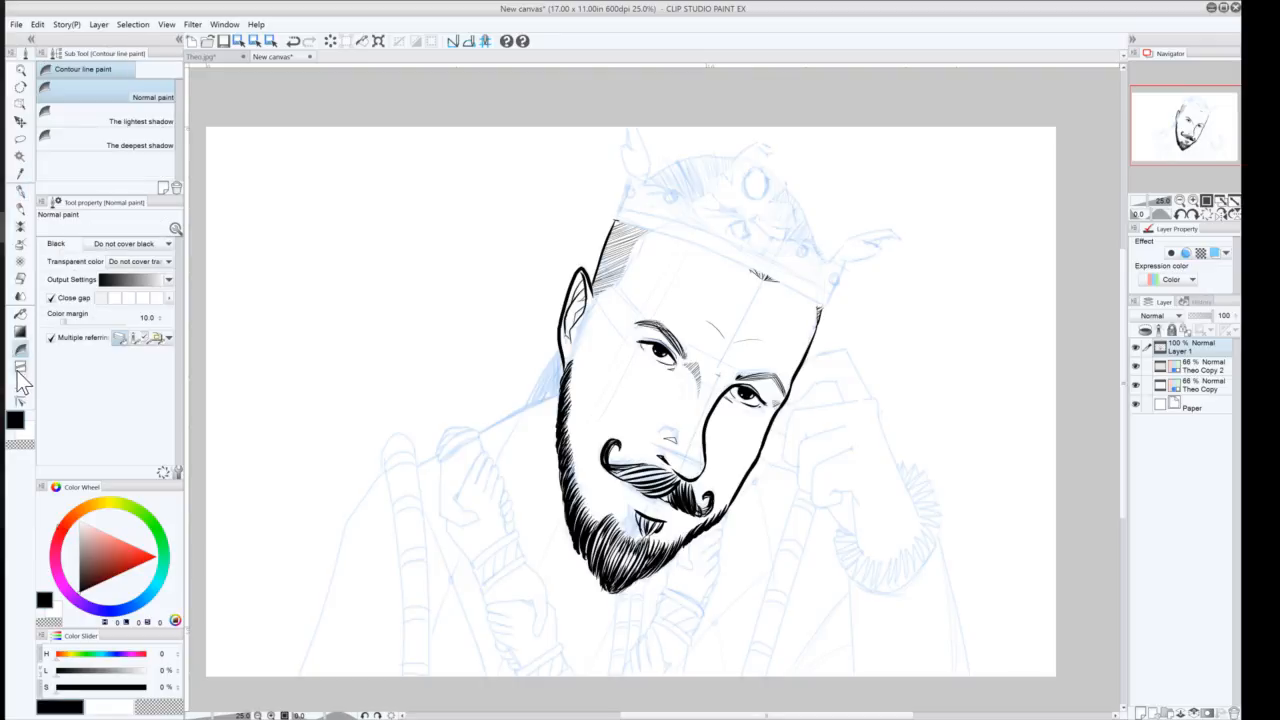
# Draw the crown's lower band edge across the forehead as a continuous curve at brush size 1.10
pyautogui.click(19, 368)
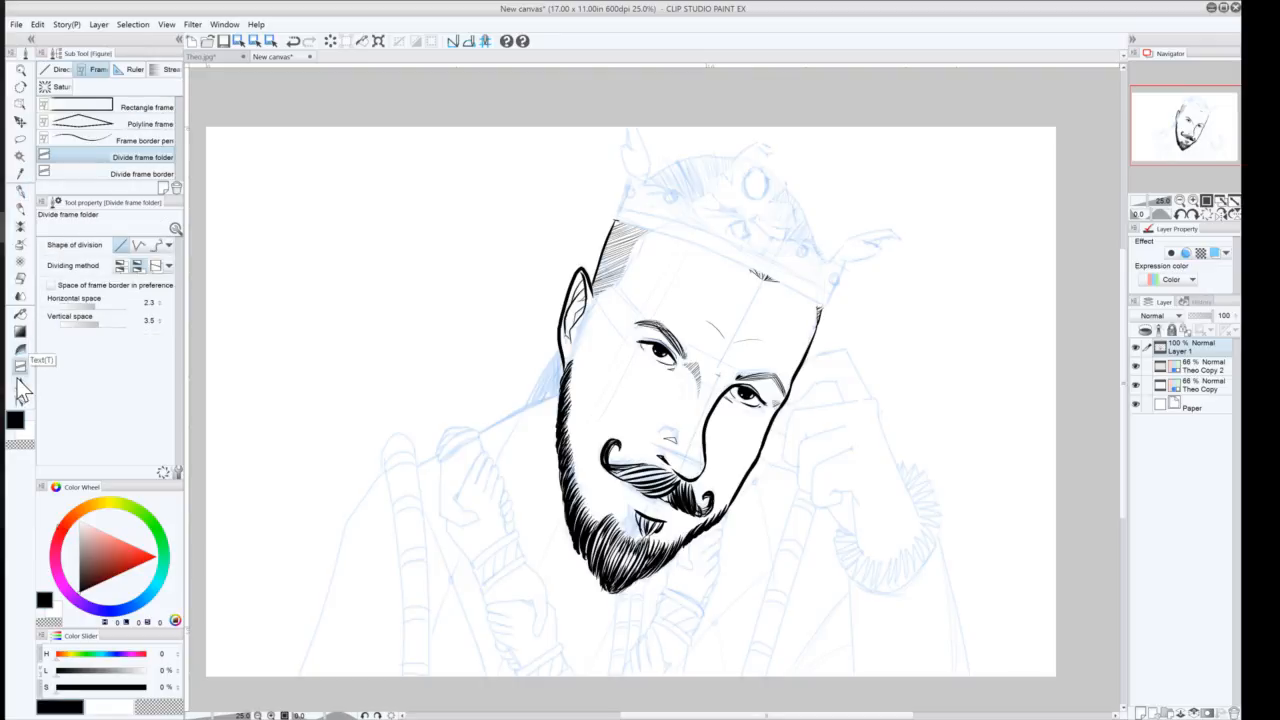
pyautogui.click(45, 70)
pyautogui.click(68, 152)
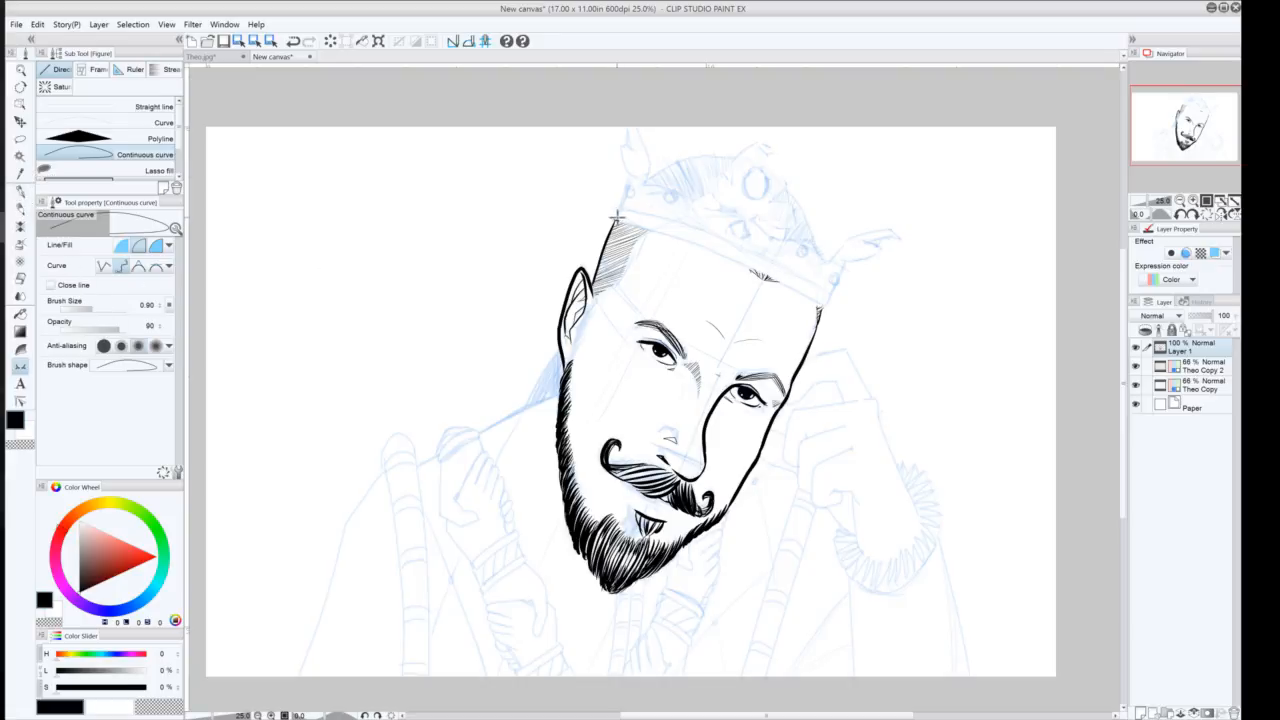
pyautogui.click(20, 192)
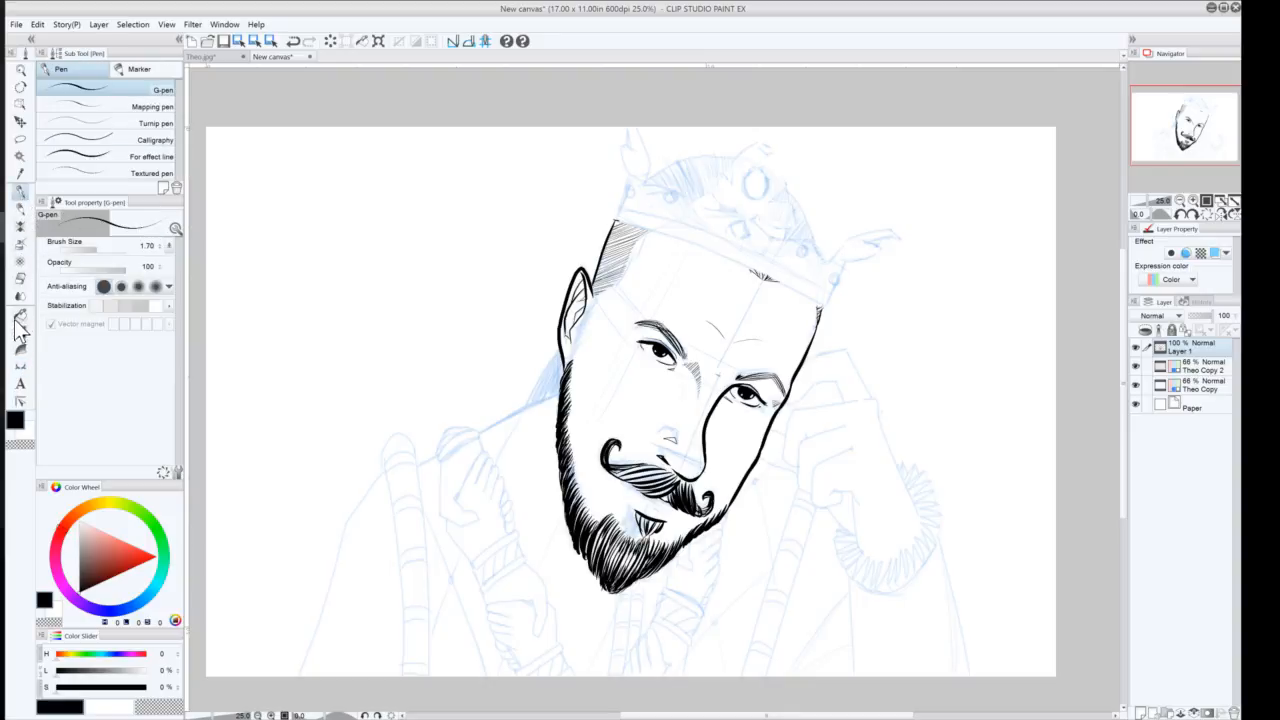
pyautogui.click(20, 368)
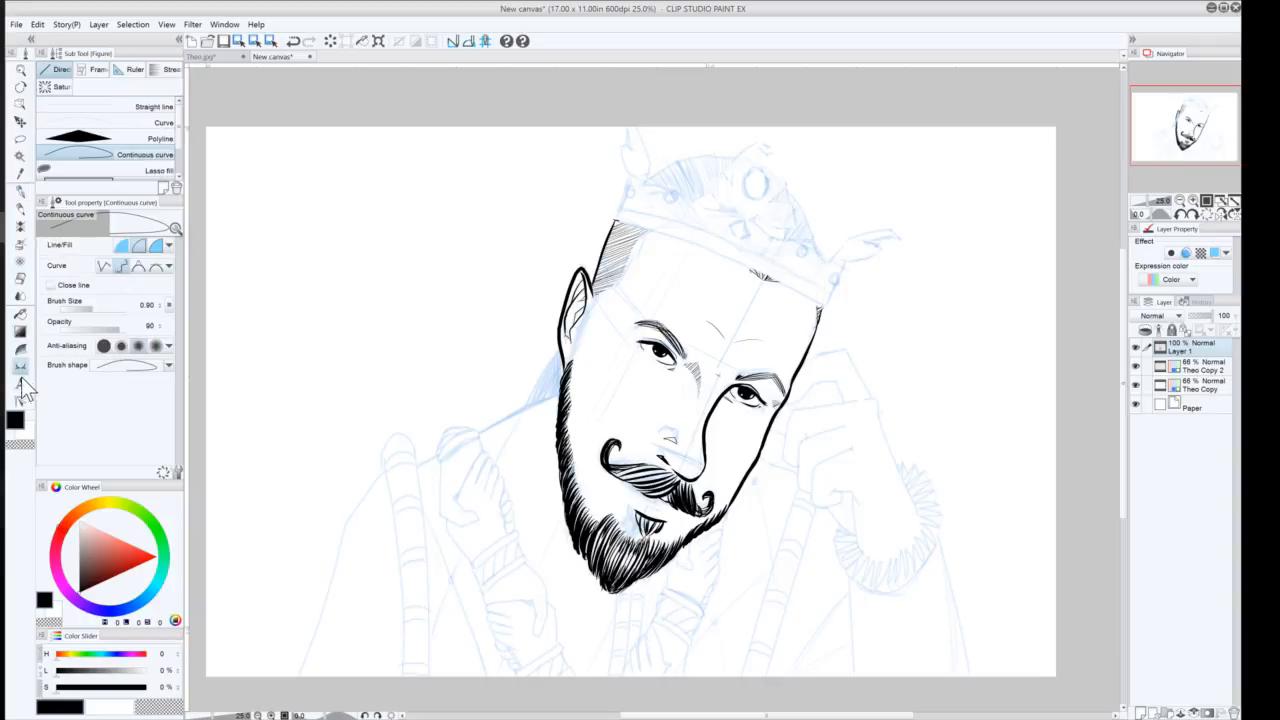
pyautogui.click(160, 305)
pyautogui.click(613, 218)
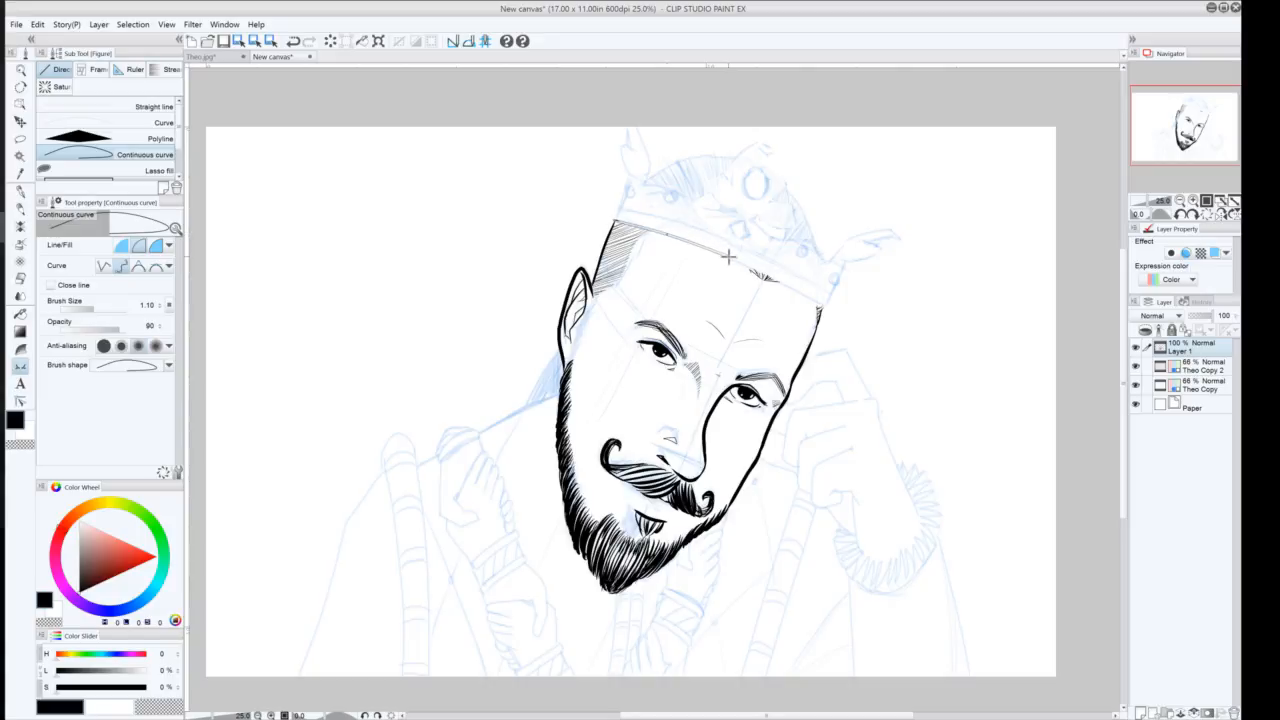
pyautogui.doubleClick(822, 303)
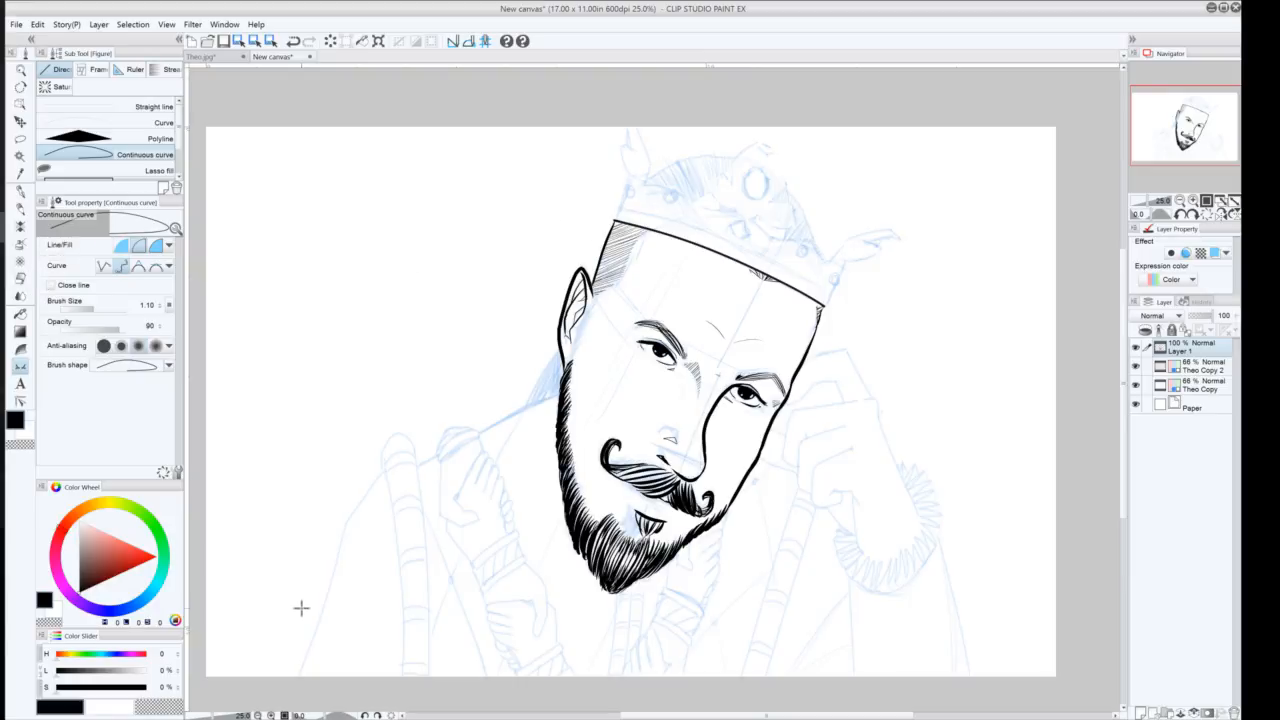
# Draw a short straight line at brush size 1.1 up the crown's left edge
pyautogui.click(55, 104)
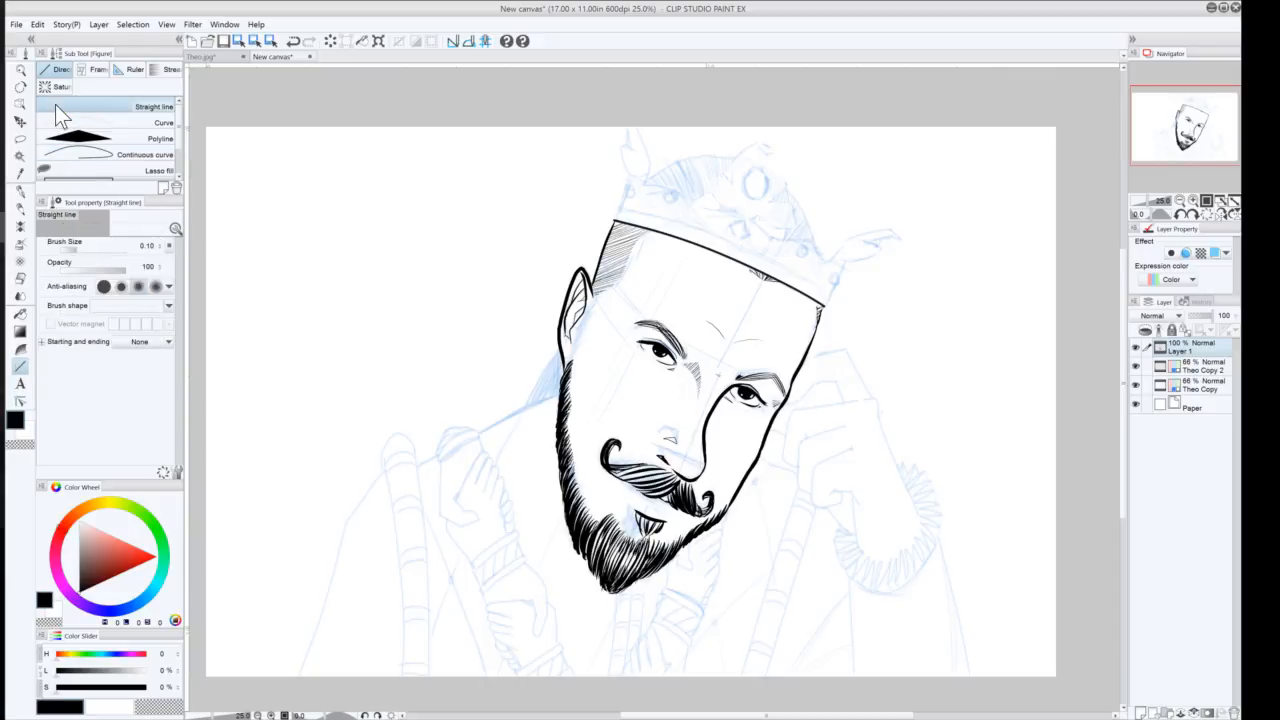
pyautogui.click(141, 246)
pyautogui.write('1.1')
pyautogui.press('Return')
pyautogui.moveTo(613, 218); pyautogui.dragTo(628, 181)
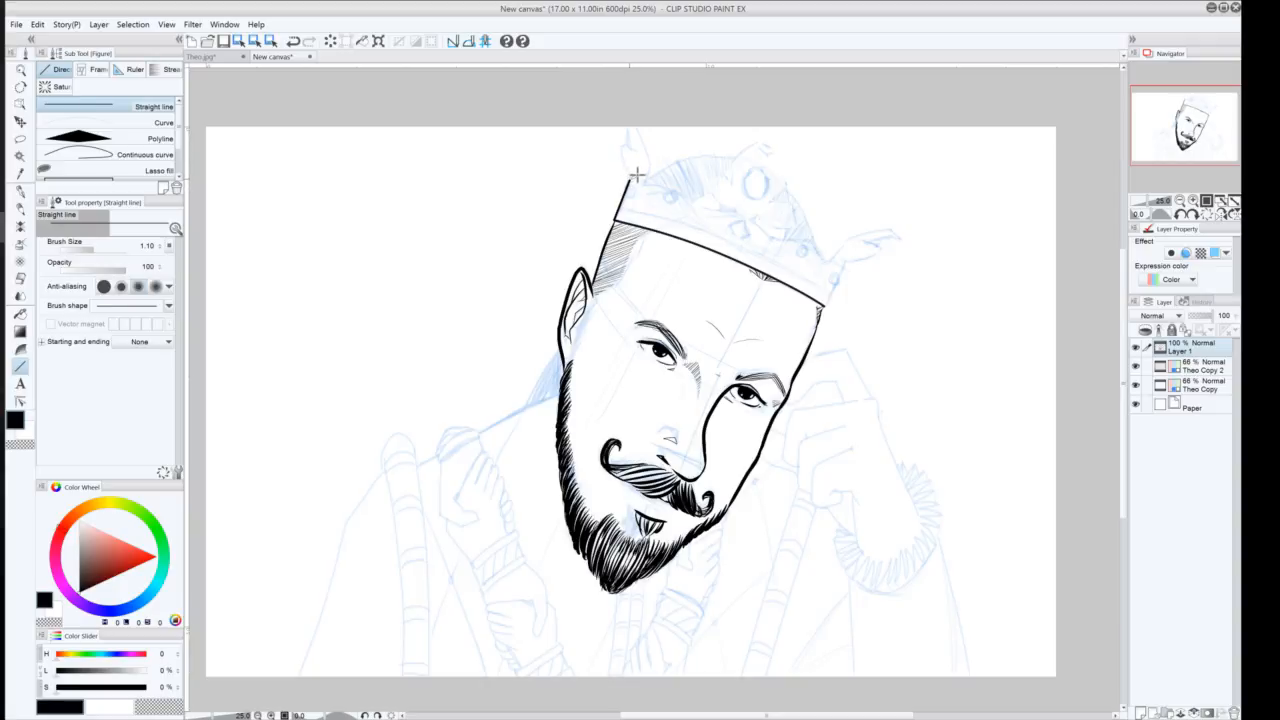
pyautogui.moveTo(628, 177); pyautogui.dragTo(624, 178)
# Draw the crown's left prong and wavy top edge toward the centre as a continuous curve
pyautogui.click(67, 152)
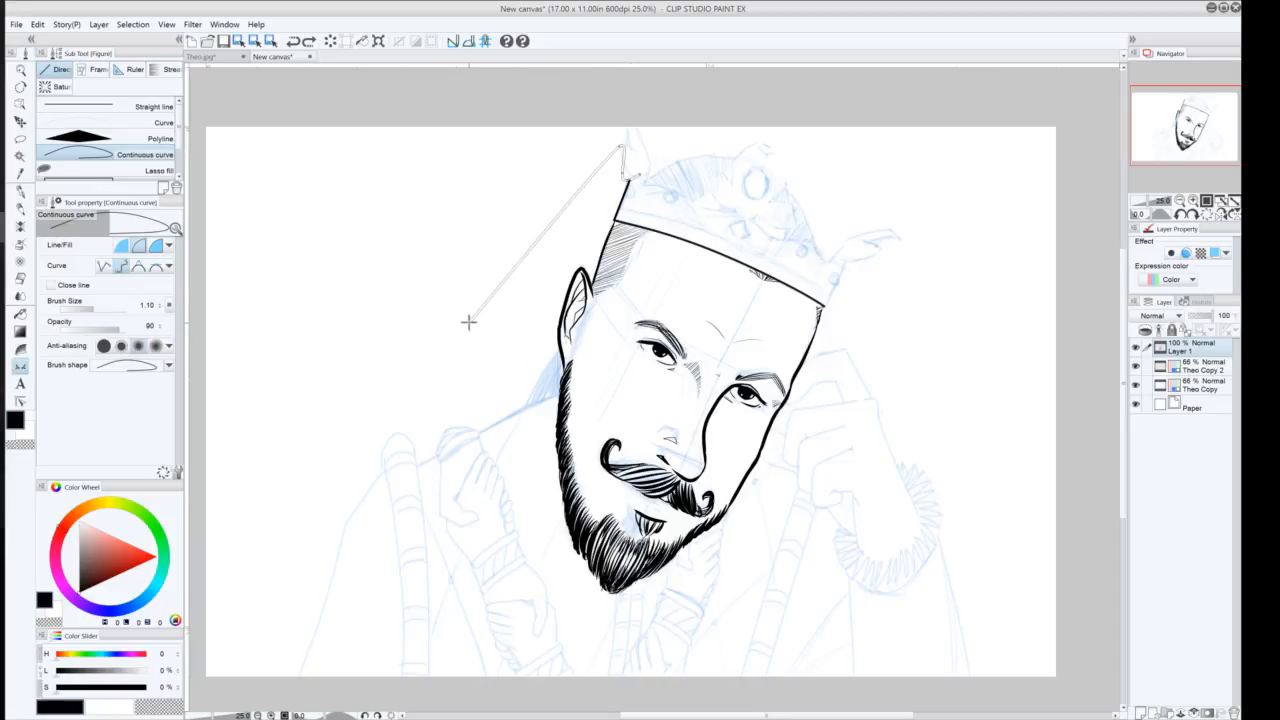
pyautogui.press('Escape')
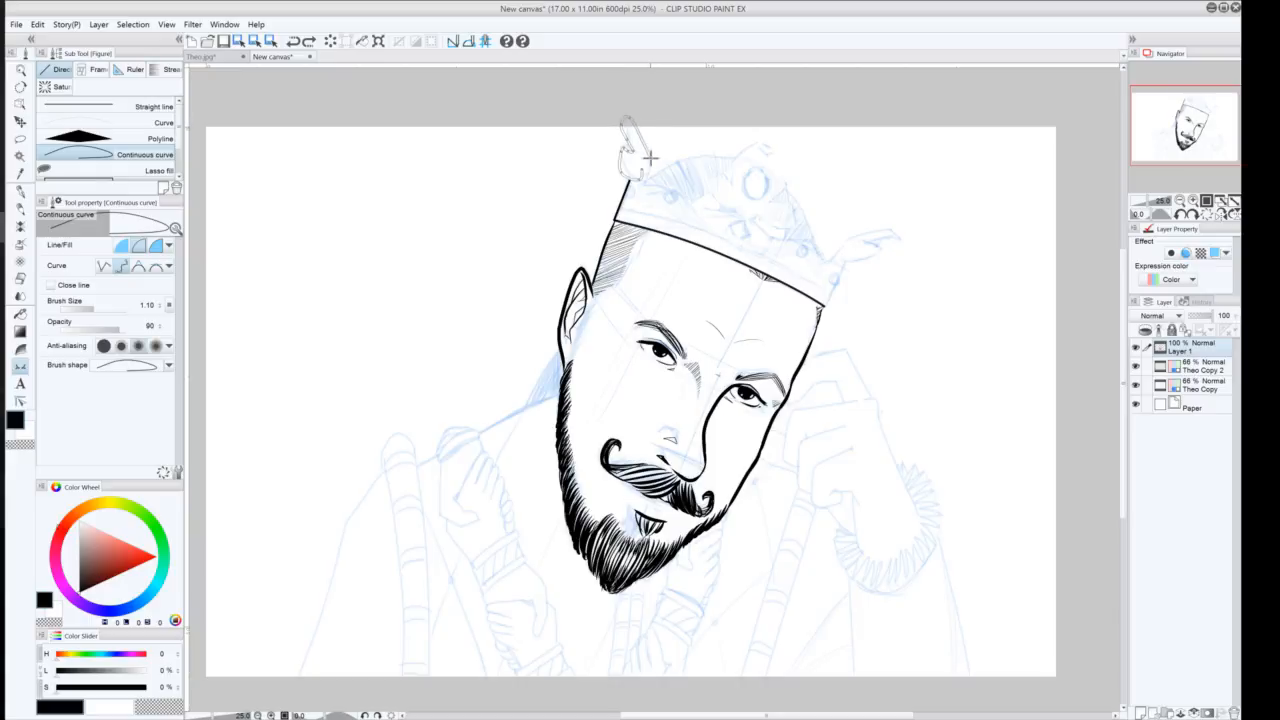
pyautogui.click(652, 160)
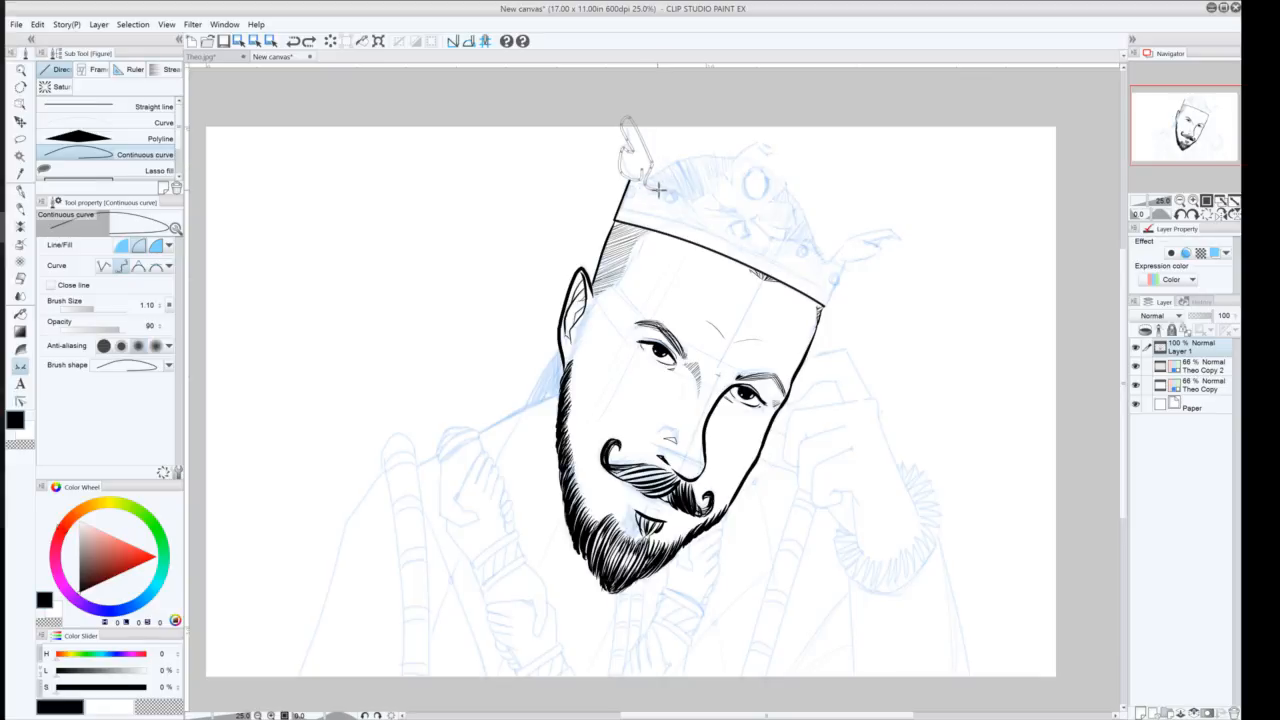
pyautogui.click(736, 211)
pyautogui.doubleClick(731, 206)
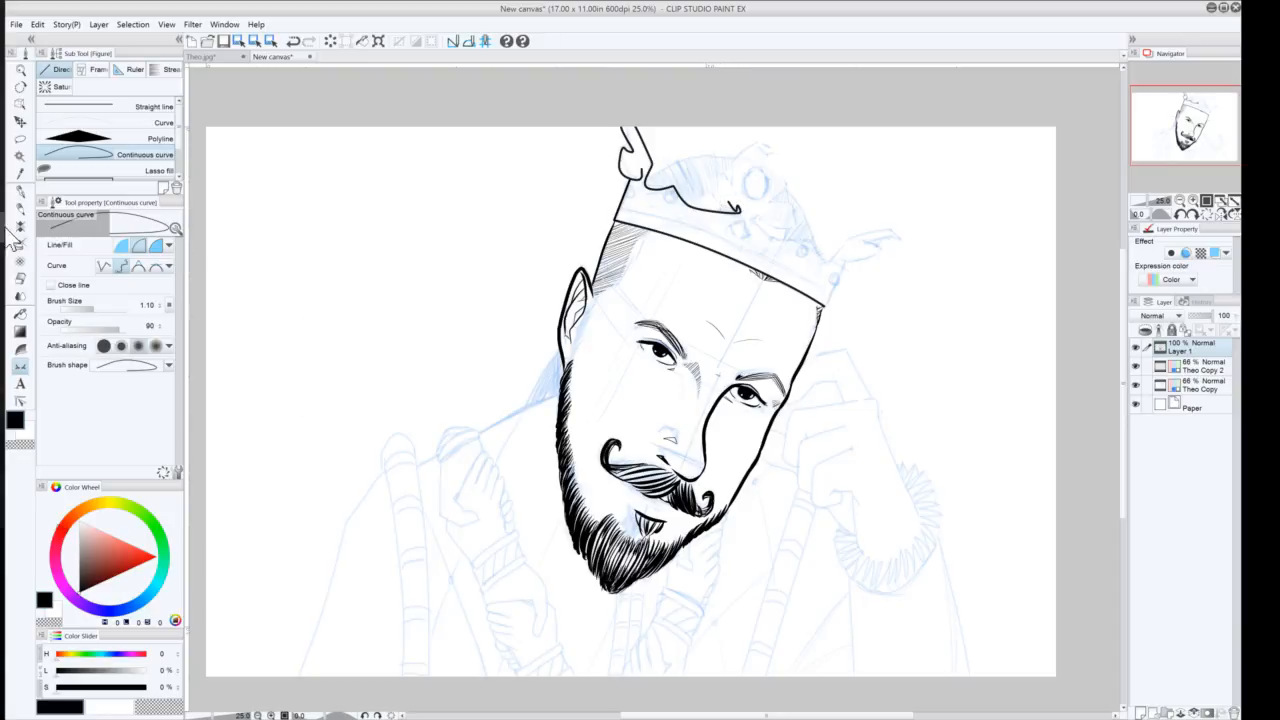
# Redraw the crown's left edge with G-pen strokes, undoing the prong curve
pyautogui.click(20, 192)
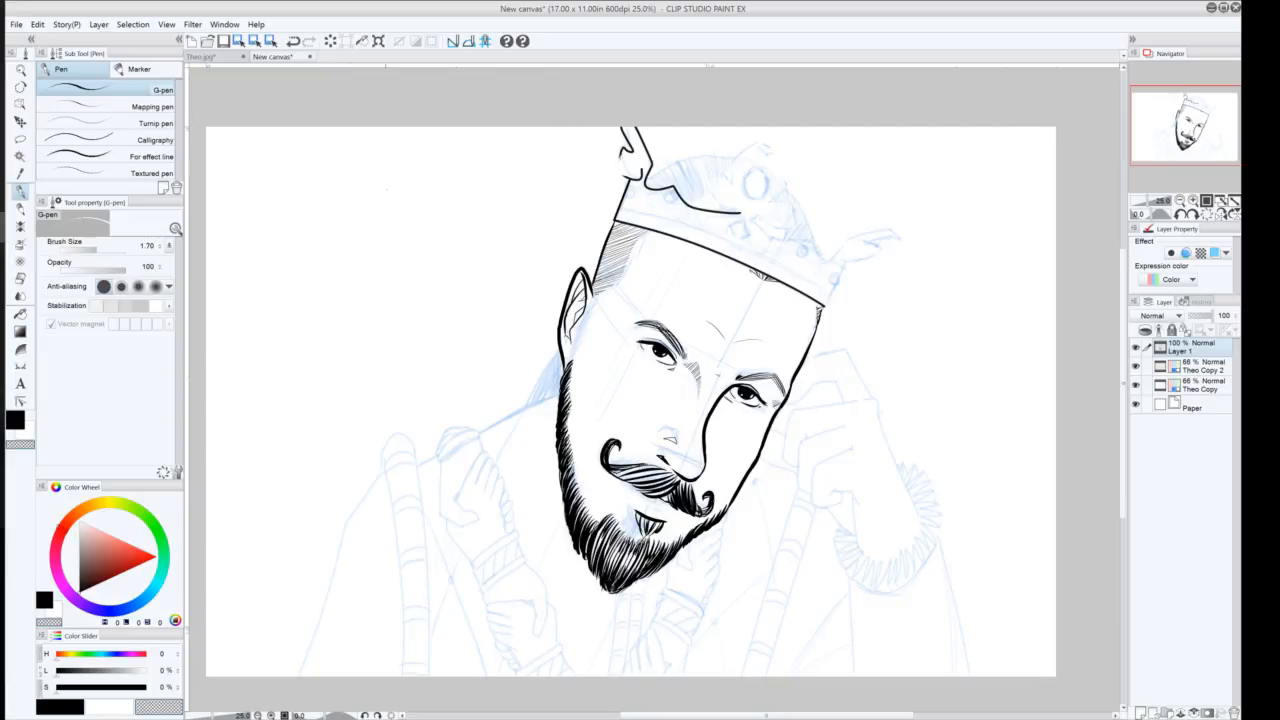
pyautogui.hotkey('ctrl', 'z')
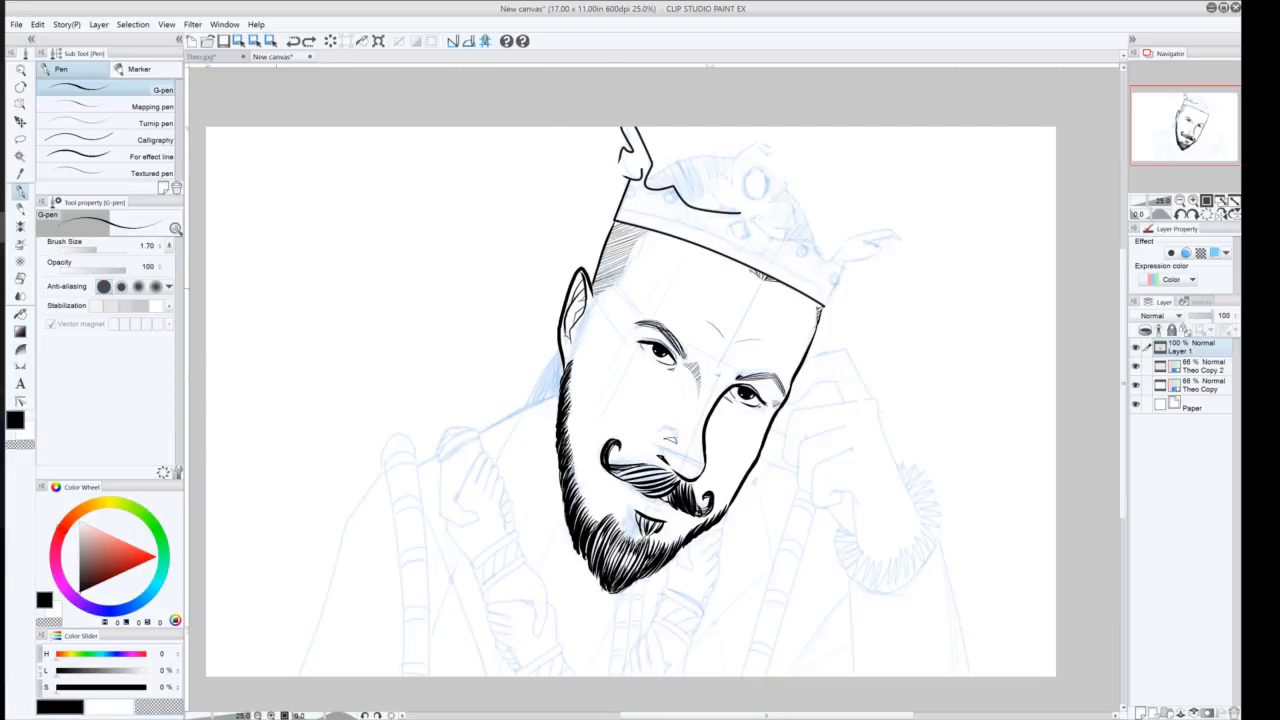
pyautogui.hotkey('ctrl', 'y')
pyautogui.moveTo(614, 166); pyautogui.dragTo(631, 180)
pyautogui.moveTo(619, 143); pyautogui.dragTo(611, 171)
pyautogui.hotkey('ctrl', 'z')
pyautogui.hotkey('ctrl', 'z')
pyautogui.hotkey('ctrl', 'z')
pyautogui.moveTo(637, 163)
pyautogui.mouseDown()
pyautogui.moveTo(636, 179)
pyautogui.moveTo(614, 176)
pyautogui.moveTo(627, 130)
pyautogui.moveTo(651, 171)
pyautogui.mouseUp()
# Draw the crown's wavy top edge to the right of the centre ornament as a continuous curve
pyautogui.click(20, 366)
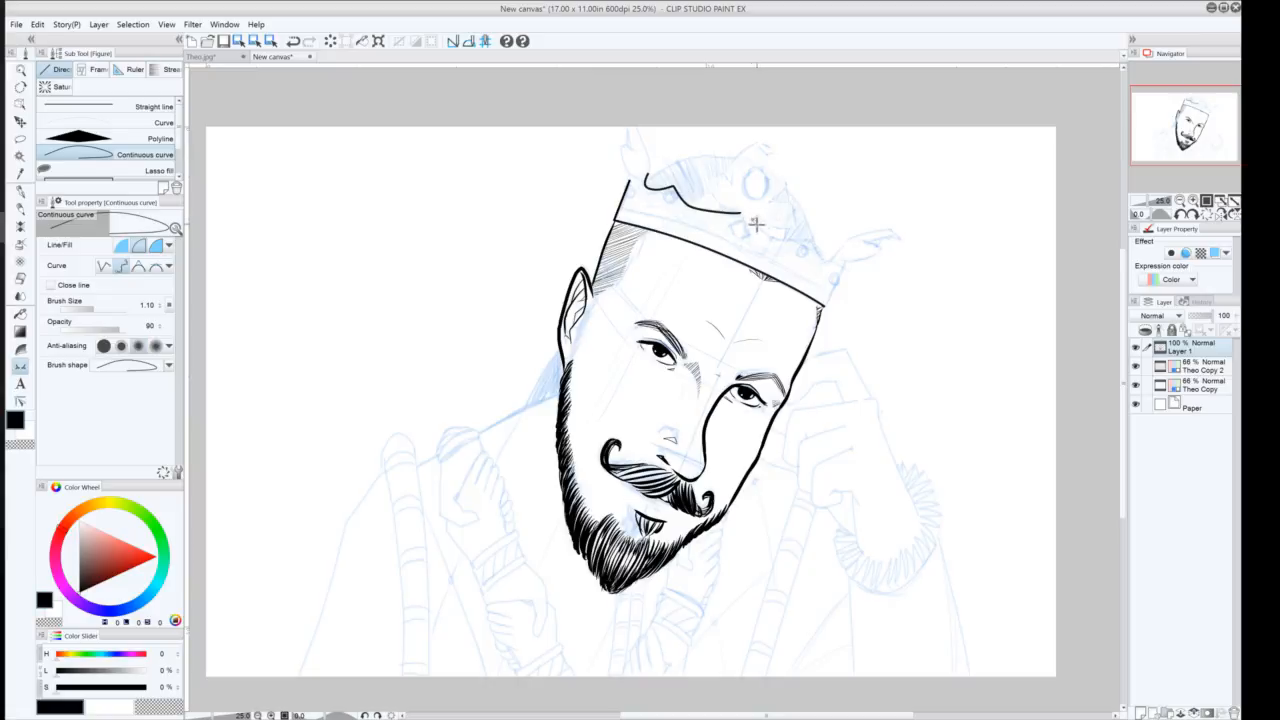
pyautogui.click(755, 223)
pyautogui.click(792, 244)
pyautogui.doubleClick(833, 256)
pyautogui.click(20, 191)
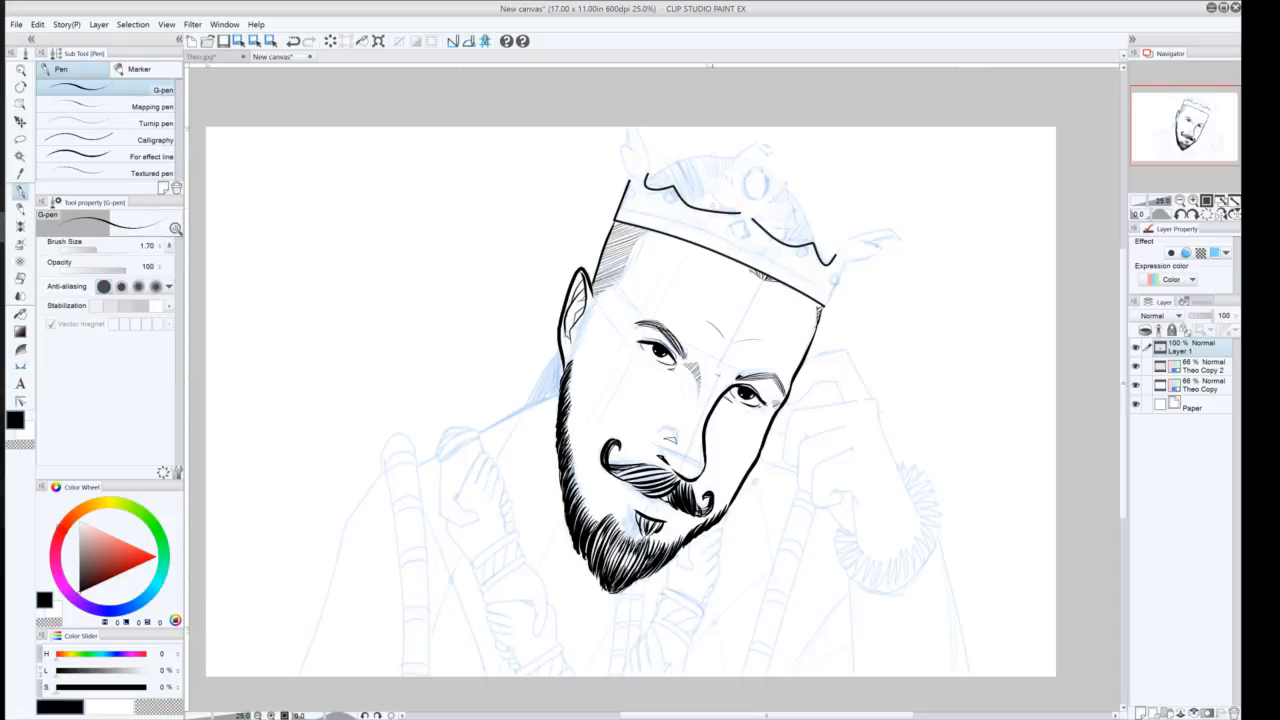
# Ink the crown's central flower ornament with its round jewel using G-pen strokes
pyautogui.moveTo(739, 208)
pyautogui.mouseDown()
pyautogui.moveTo(716, 206)
pyautogui.moveTo(709, 187)
pyautogui.moveTo(723, 174)
pyautogui.moveTo(772, 226)
pyautogui.moveTo(800, 229)
pyautogui.moveTo(797, 207)
pyautogui.moveTo(737, 193)
pyautogui.moveTo(771, 146)
pyautogui.moveTo(786, 192)
pyautogui.mouseUp()
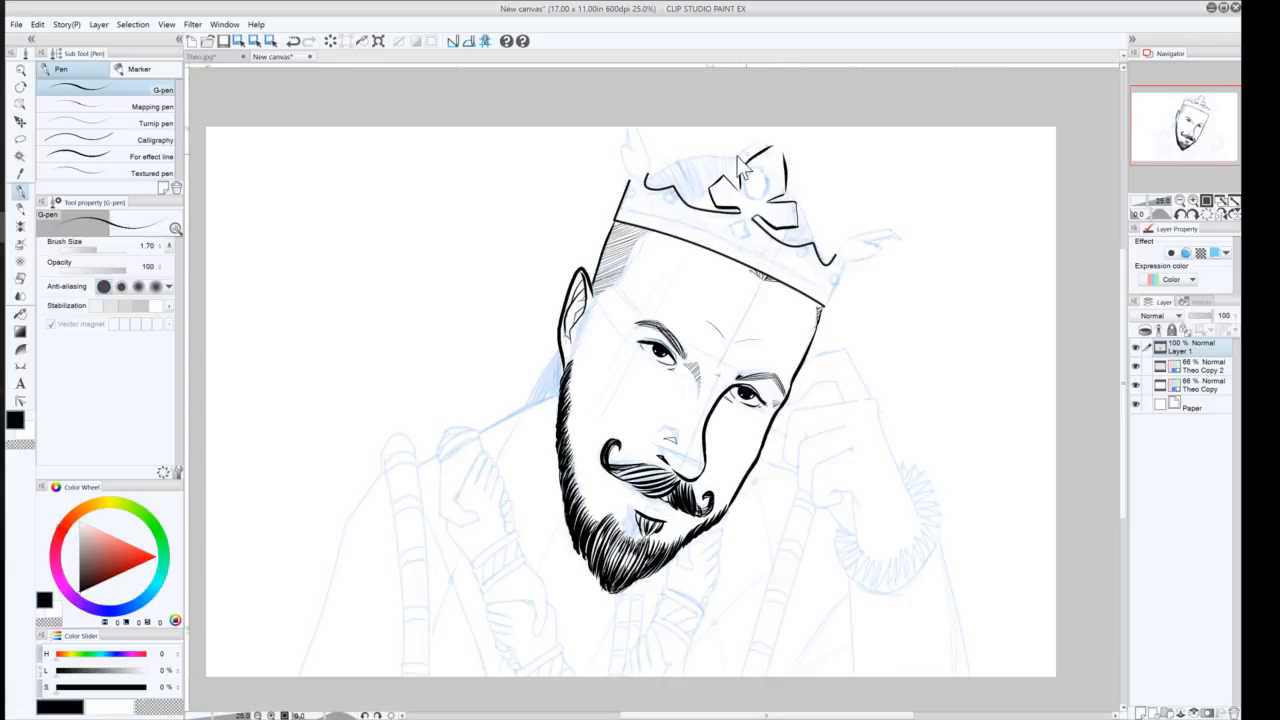
pyautogui.hotkey('ctrl', 'z')
pyautogui.hotkey('ctrl', 'z')
pyautogui.hotkey('ctrl', 'z')
pyautogui.moveTo(740, 170)
pyautogui.mouseDown()
pyautogui.moveTo(770, 151)
pyautogui.moveTo(787, 192)
pyautogui.moveTo(768, 164)
pyautogui.mouseUp()
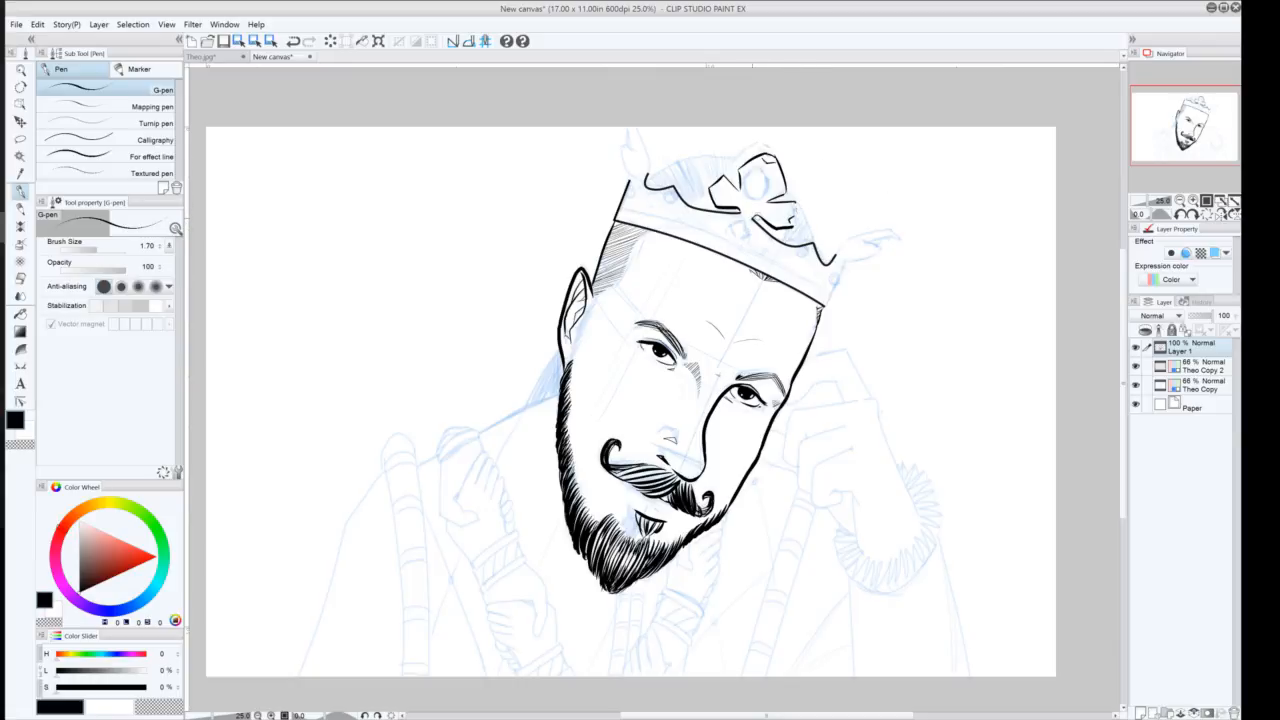
pyautogui.moveTo(791, 227); pyautogui.dragTo(796, 200)
pyautogui.moveTo(722, 181); pyautogui.dragTo(715, 193)
pyautogui.moveTo(719, 181); pyautogui.dragTo(711, 199)
pyautogui.hotkey('ctrl', 'z')
pyautogui.hotkey('ctrl', 'y')
pyautogui.moveTo(753, 188)
pyautogui.mouseDown()
pyautogui.moveTo(751, 209)
pyautogui.moveTo(745, 191)
pyautogui.mouseUp()
# Ink the curled prongs on both sides of the crown and the crown's right edge down to the band
pyautogui.moveTo(836, 258); pyautogui.dragTo(846, 239)
pyautogui.hotkey('ctrl', 'z')
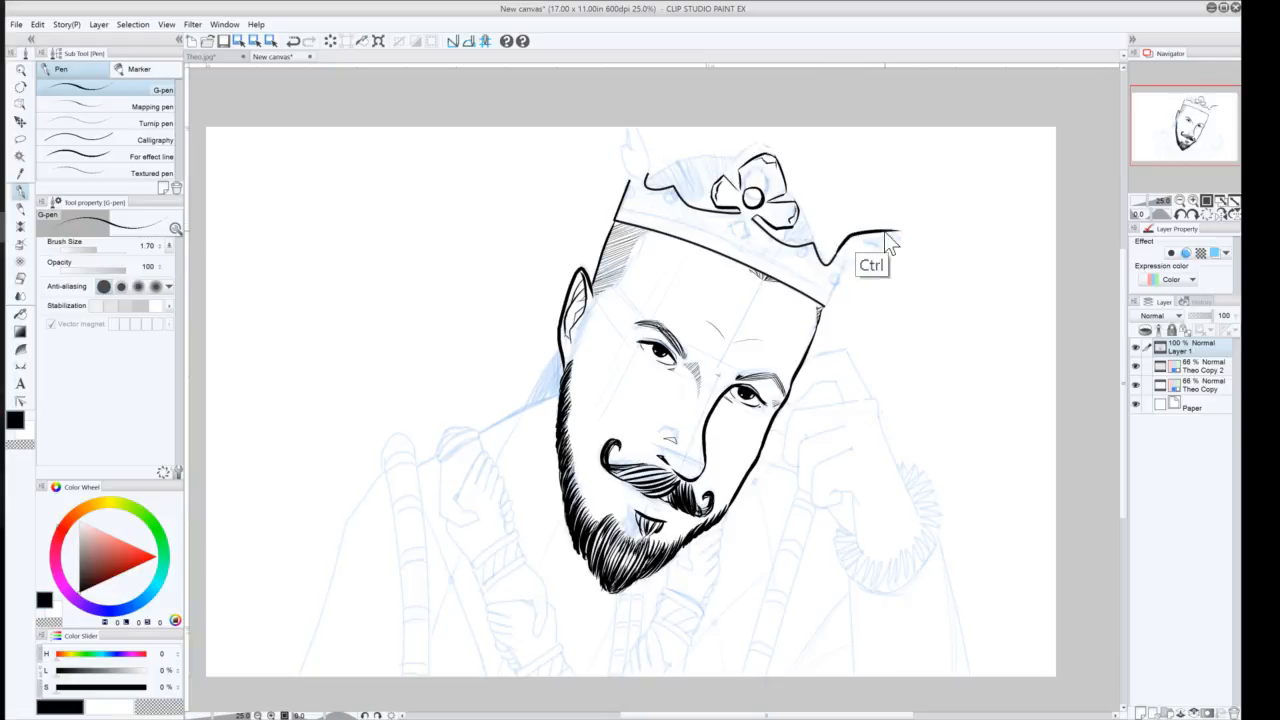
pyautogui.hotkey('ctrl', 'z')
pyautogui.moveTo(838, 255)
pyautogui.mouseDown()
pyautogui.moveTo(900, 229)
pyautogui.moveTo(904, 242)
pyautogui.moveTo(884, 238)
pyautogui.moveTo(878, 259)
pyautogui.moveTo(848, 264)
pyautogui.moveTo(848, 282)
pyautogui.moveTo(846, 265)
pyautogui.mouseUp()
pyautogui.hotkey('ctrl', 'z')
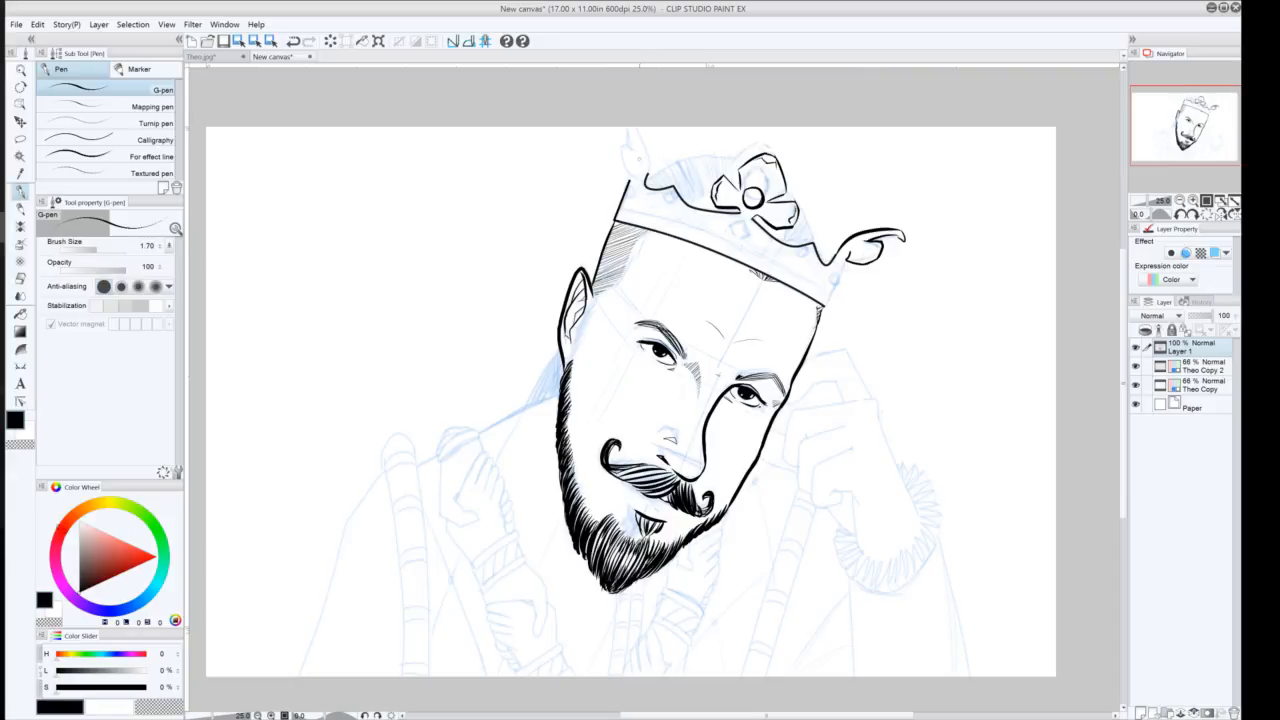
pyautogui.moveTo(848, 261); pyautogui.dragTo(827, 303)
pyautogui.moveTo(650, 176); pyautogui.dragTo(631, 127)
pyautogui.moveTo(625, 127)
pyautogui.mouseDown()
pyautogui.moveTo(637, 152)
pyautogui.moveTo(635, 178)
pyautogui.moveTo(625, 174)
pyautogui.mouseUp()
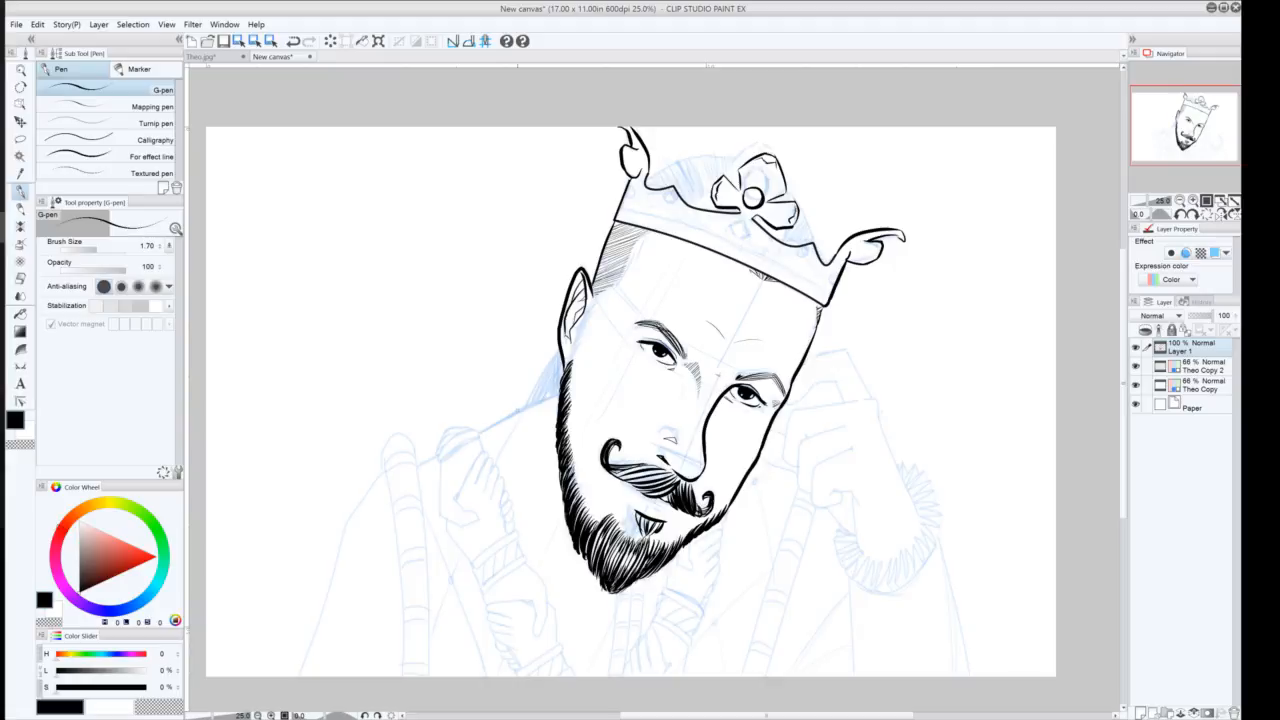
# Add small jewels and dots along the crown's band with the G-pen
pyautogui.moveTo(742, 220)
pyautogui.mouseDown()
pyautogui.moveTo(720, 232)
pyautogui.moveTo(741, 241)
pyautogui.moveTo(726, 245)
pyautogui.moveTo(747, 237)
pyautogui.mouseUp()
pyautogui.moveTo(664, 198); pyautogui.dragTo(665, 198)
pyautogui.moveTo(815, 283); pyautogui.dragTo(814, 285)
pyautogui.moveTo(836, 283); pyautogui.dragTo(837, 289)
pyautogui.hotkey('ctrl', 'z')
pyautogui.moveTo(831, 278)
pyautogui.mouseDown()
pyautogui.moveTo(845, 275)
pyautogui.moveTo(836, 290)
pyautogui.mouseUp()
pyautogui.hotkey('ctrl', 'z')
pyautogui.moveTo(630, 186); pyautogui.dragTo(620, 199)
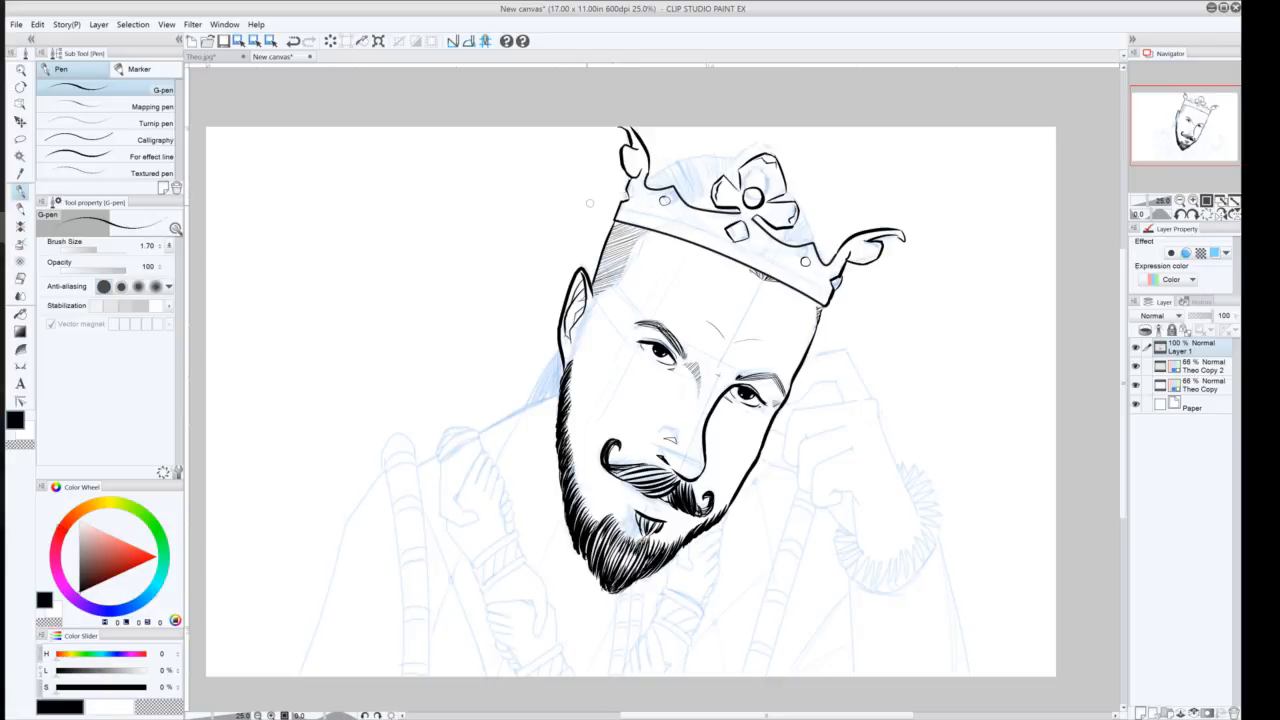
pyautogui.moveTo(627, 187); pyautogui.dragTo(620, 201)
# Check the crown inking by hiding and reshowing the Theo Copy sketch layer
pyautogui.click(20, 366)
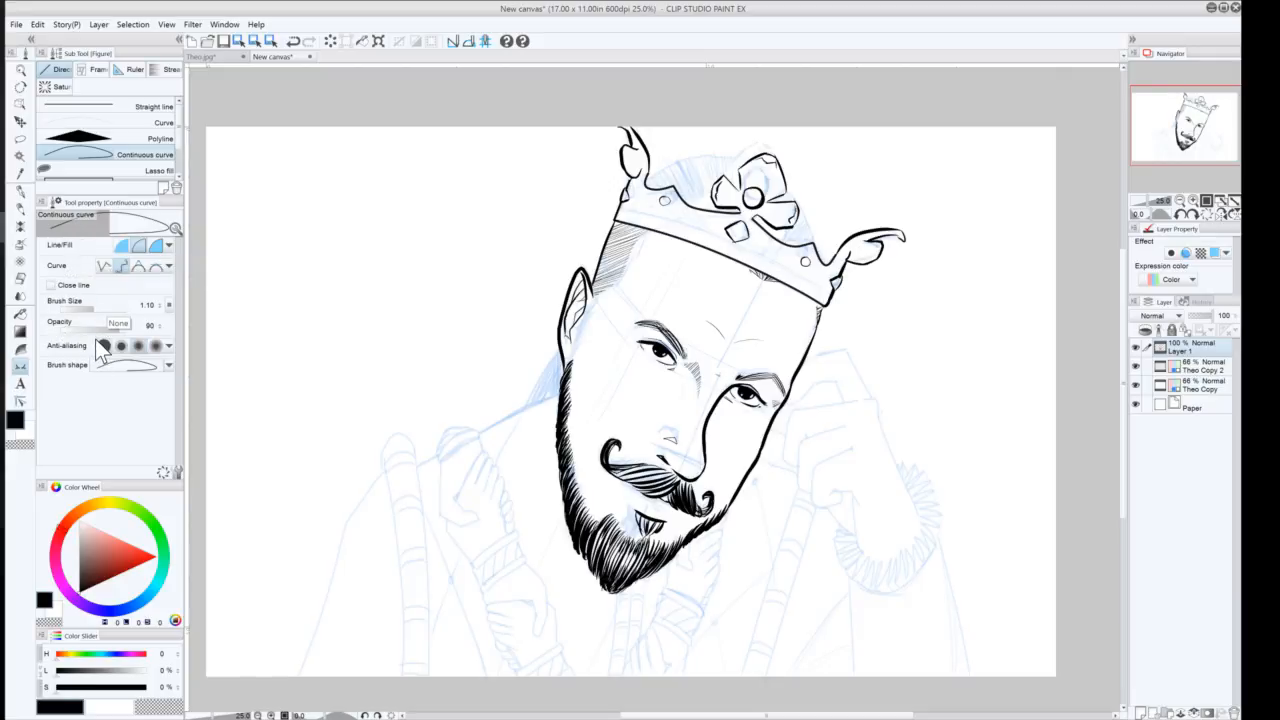
pyautogui.click(168, 365)
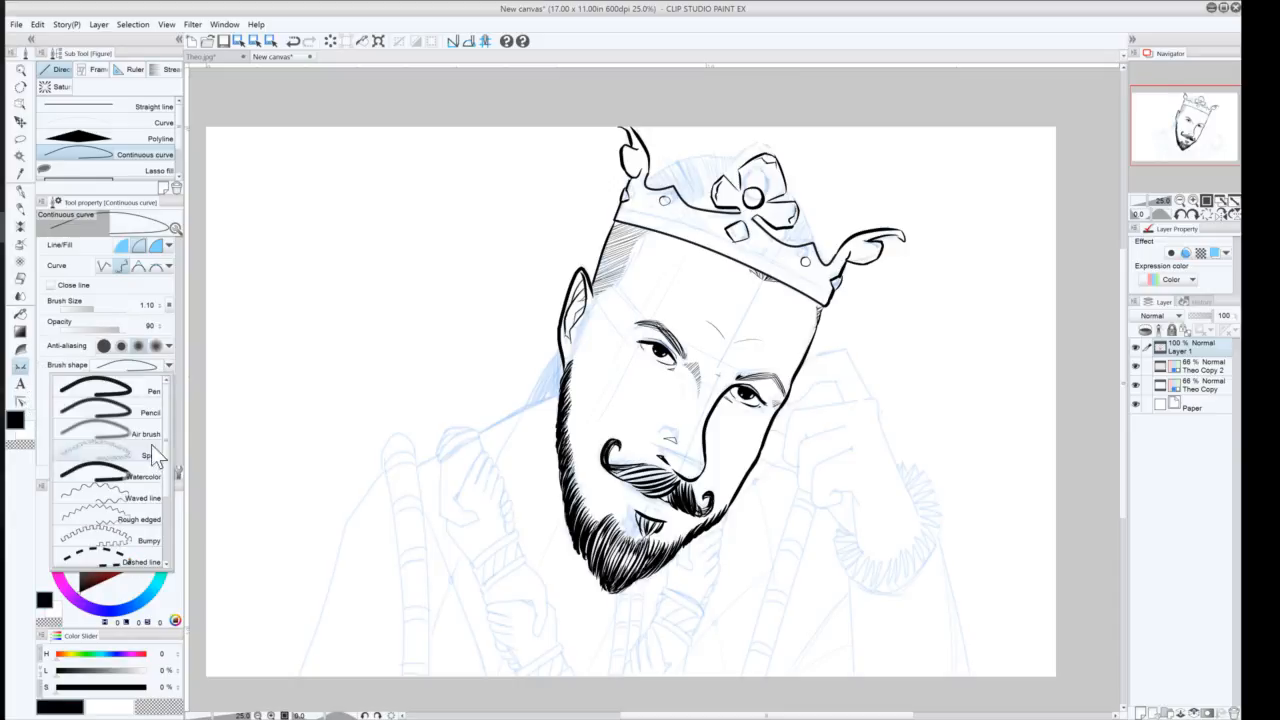
pyautogui.click(44, 347)
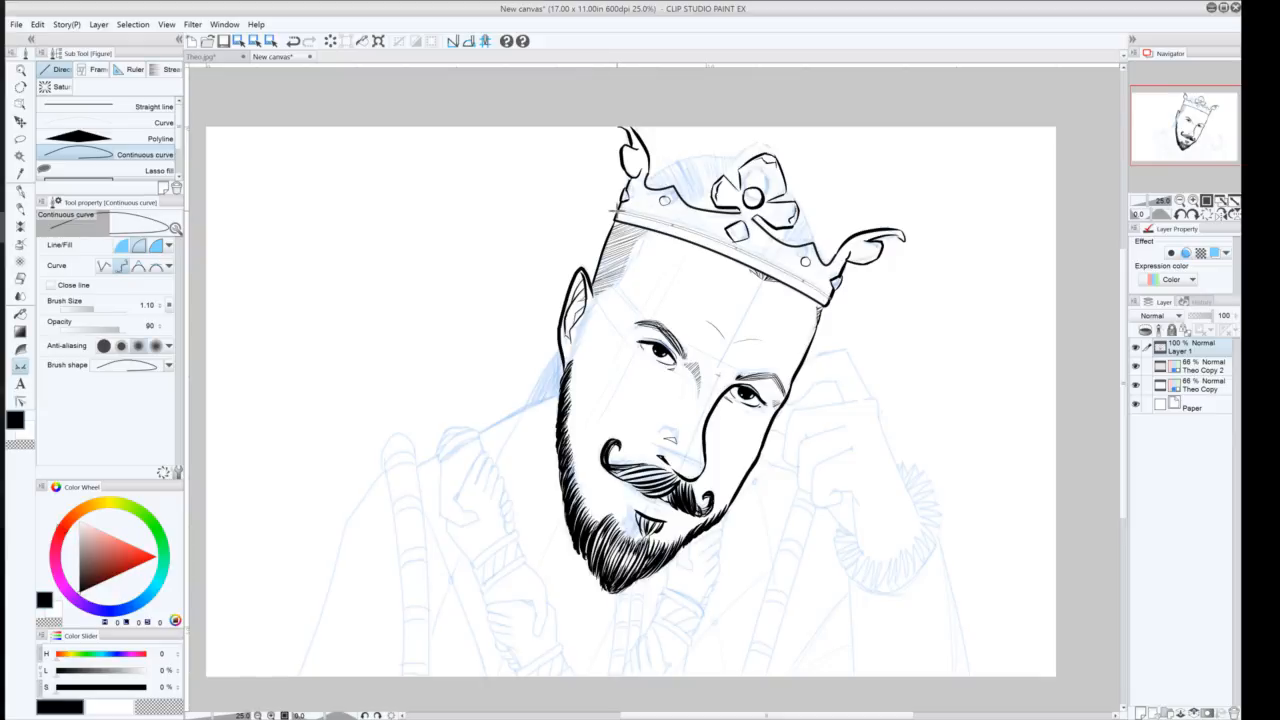
pyautogui.doubleClick(615, 210)
pyautogui.click(1135, 385)
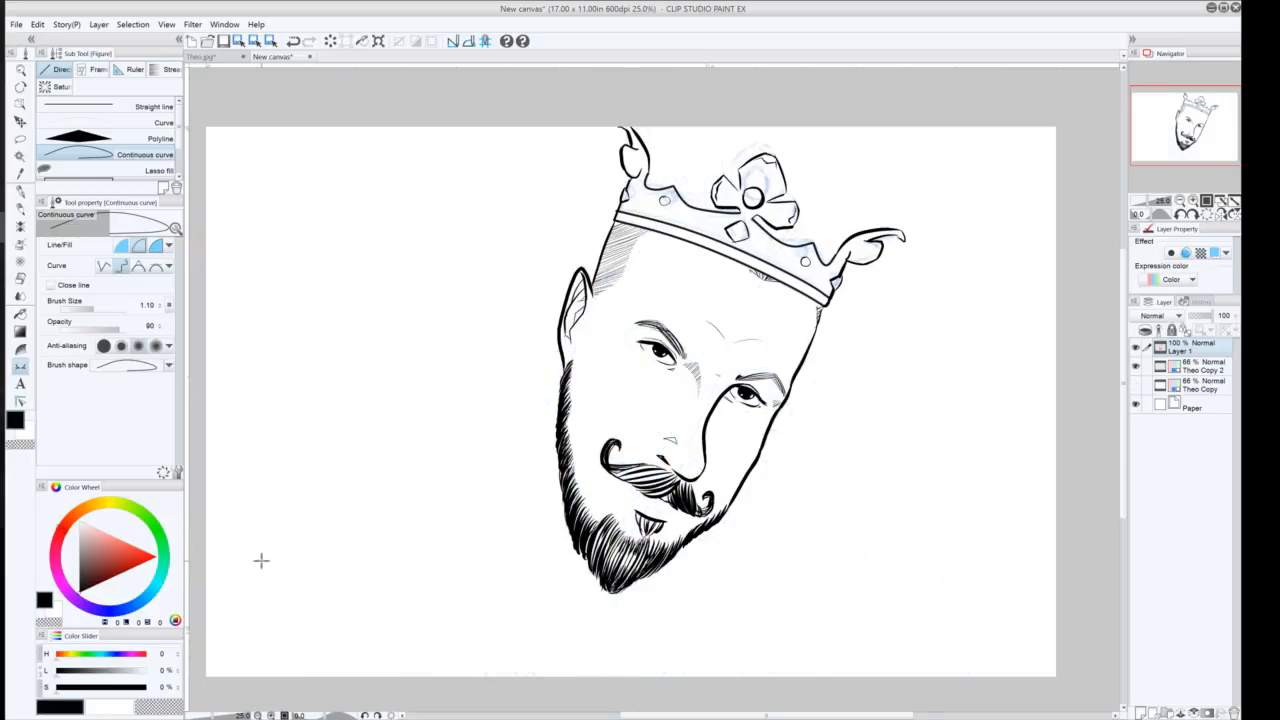
pyautogui.click(1135, 384)
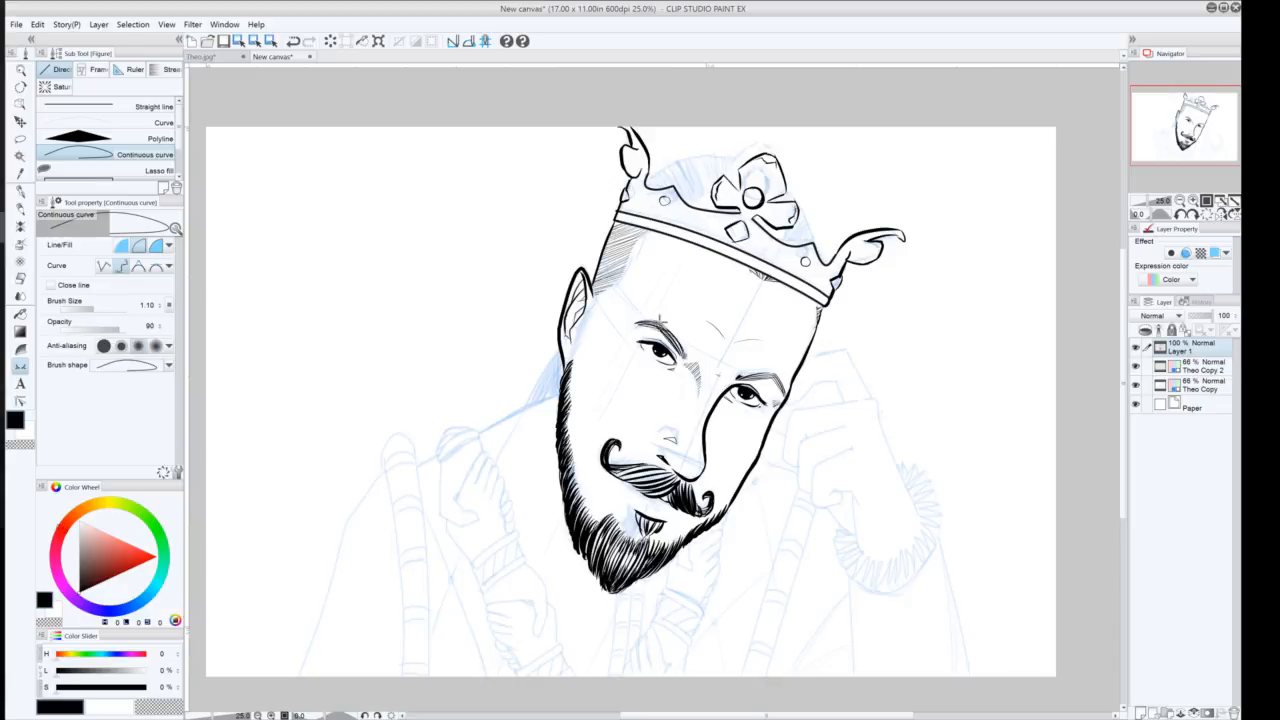
# Undo the last four strokes on the crown's left side
pyautogui.click(20, 191)
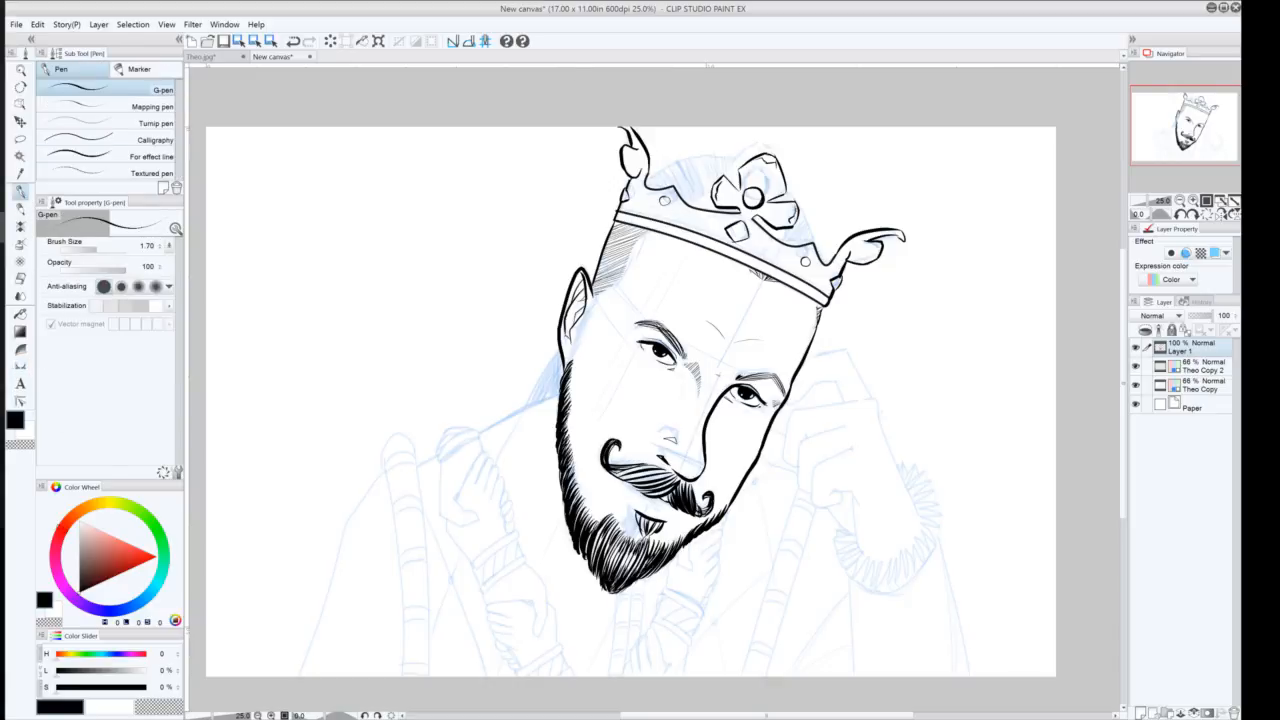
pyautogui.moveTo(646, 181); pyautogui.dragTo(664, 185)
pyautogui.hotkey('ctrl', 'z')
pyautogui.hotkey('ctrl', 'z')
pyautogui.hotkey('ctrl', 'z')
pyautogui.hotkey('ctrl', 'z')
pyautogui.hotkey('ctrl', 'z')
# Lasso an area inside the crown's upper left and hatch it with G-pen strokes
pyautogui.click(20, 139)
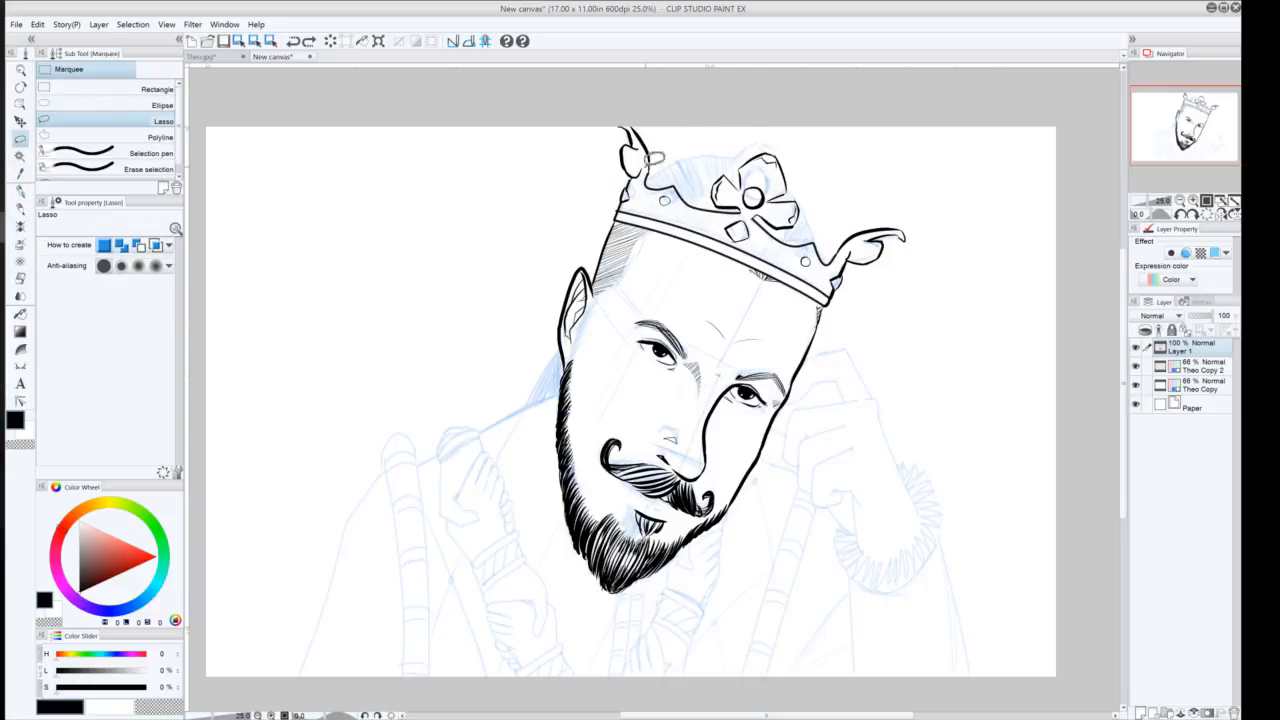
pyautogui.moveTo(667, 157)
pyautogui.mouseDown()
pyautogui.moveTo(713, 139)
pyautogui.moveTo(757, 151)
pyautogui.moveTo(746, 180)
pyautogui.moveTo(730, 168)
pyautogui.moveTo(718, 178)
pyautogui.moveTo(730, 198)
pyautogui.moveTo(756, 196)
pyautogui.moveTo(742, 203)
pyautogui.moveTo(640, 182)
pyautogui.mouseUp()
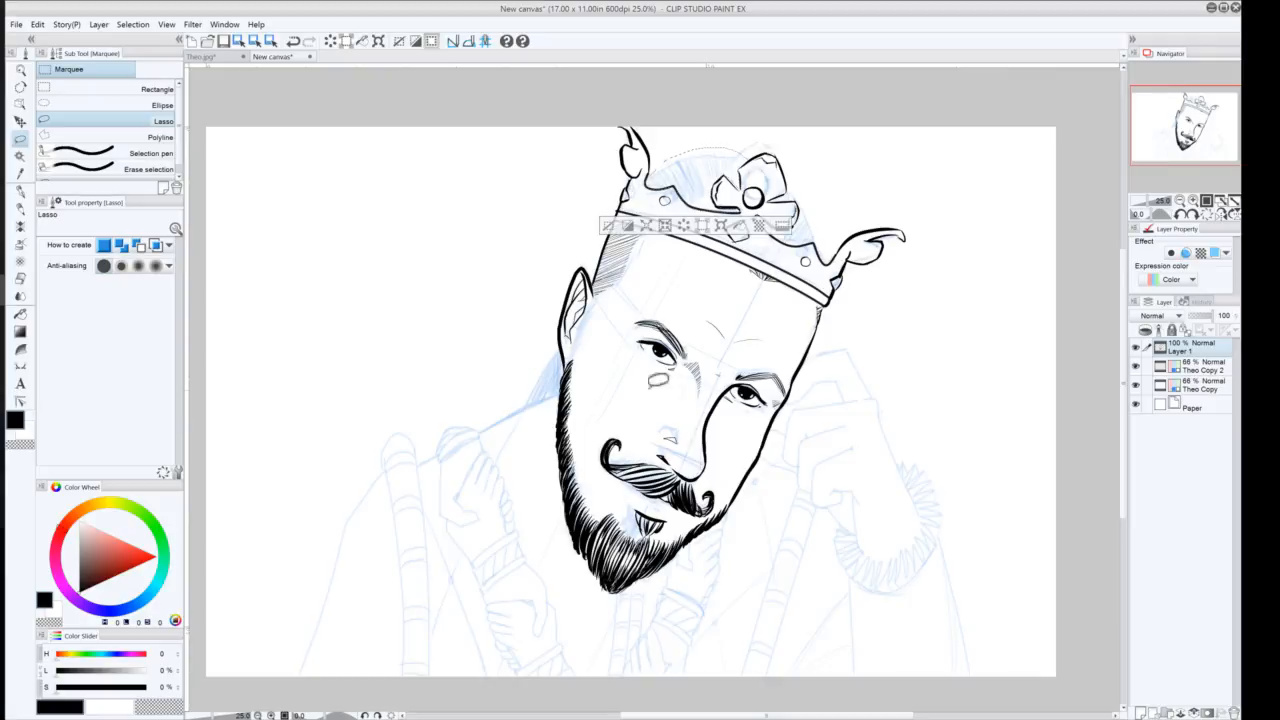
pyautogui.click(21, 191)
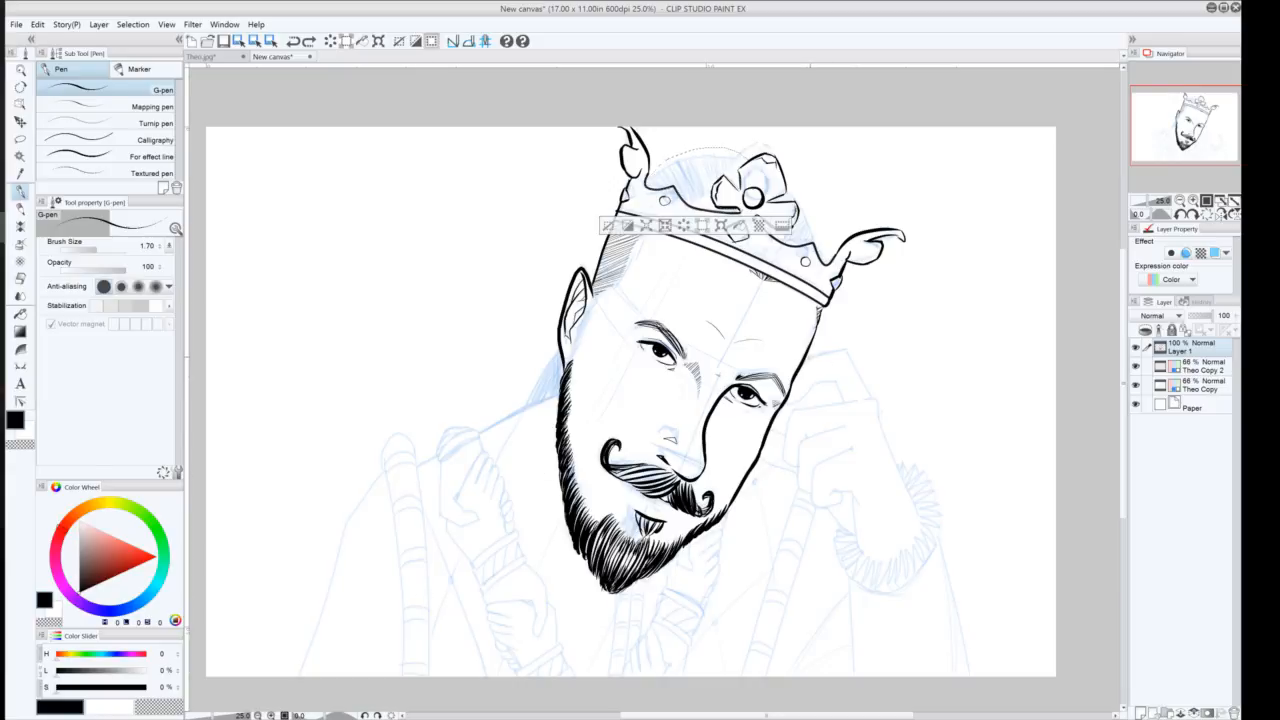
pyautogui.click(754, 391)
# Lasso several areas inside the crown's upper part and fill them with dense G-pen hatching strokes
pyautogui.click(20, 139)
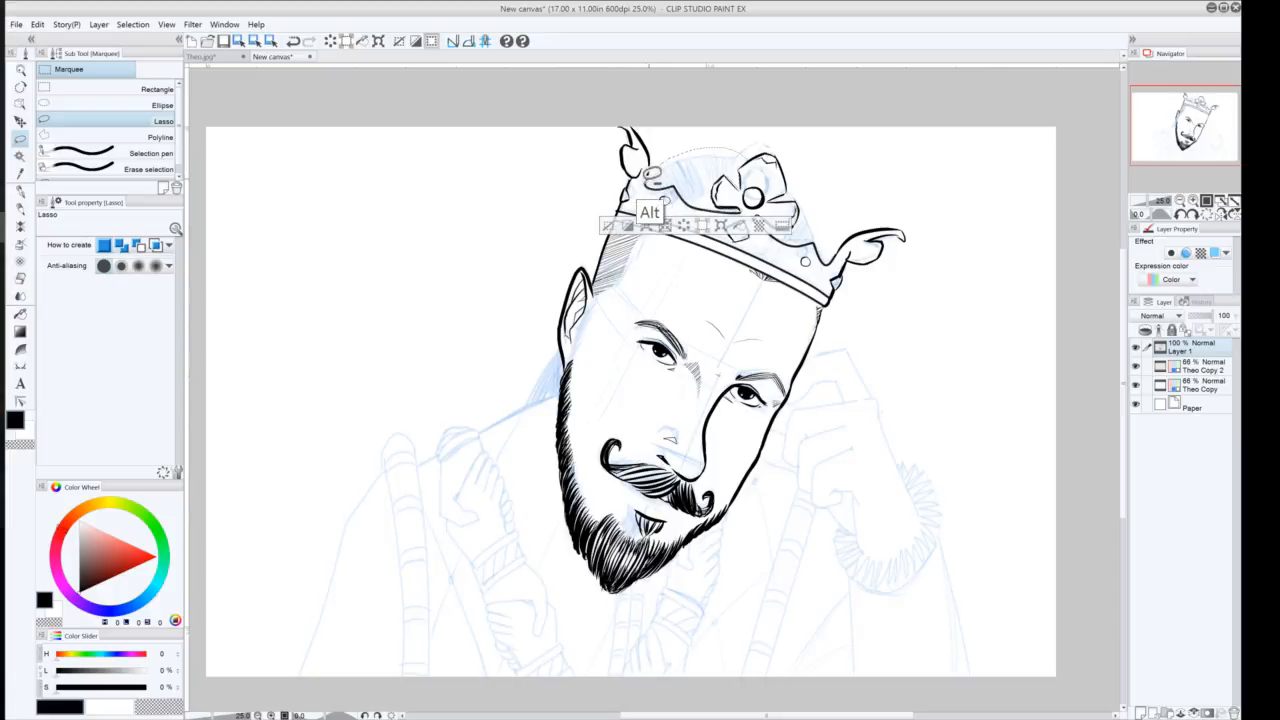
pyautogui.moveTo(694, 151)
pyautogui.mouseDown()
pyautogui.moveTo(755, 147)
pyautogui.moveTo(738, 131)
pyautogui.moveTo(652, 163)
pyautogui.mouseUp()
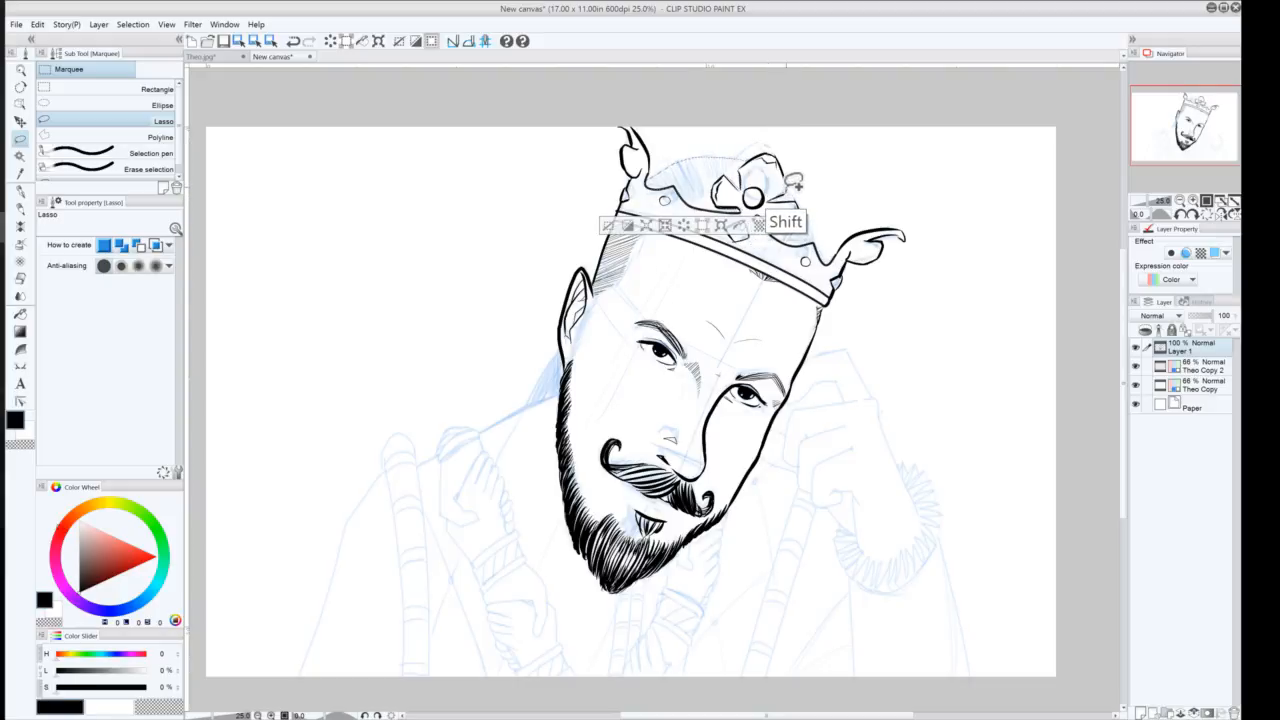
pyautogui.moveTo(796, 197); pyautogui.dragTo(763, 204)
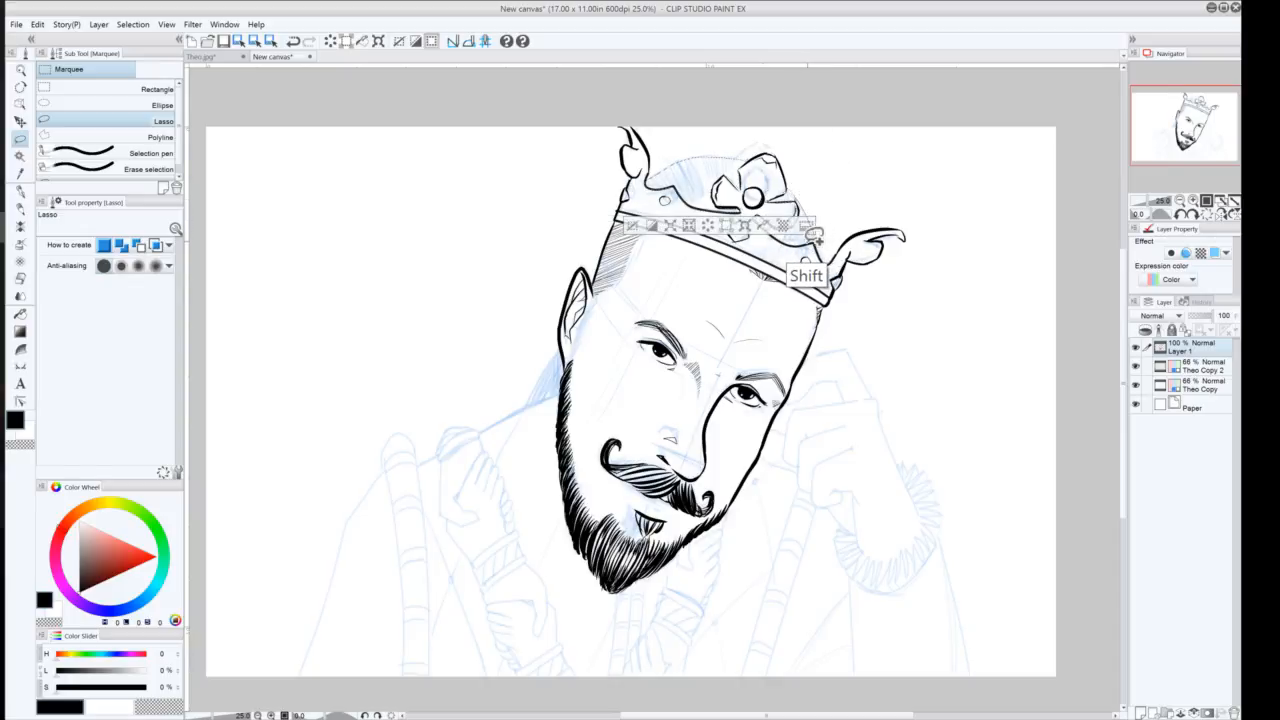
pyautogui.moveTo(808, 240)
pyautogui.mouseDown()
pyautogui.moveTo(761, 213)
pyautogui.moveTo(783, 228)
pyautogui.moveTo(797, 211)
pyautogui.mouseUp()
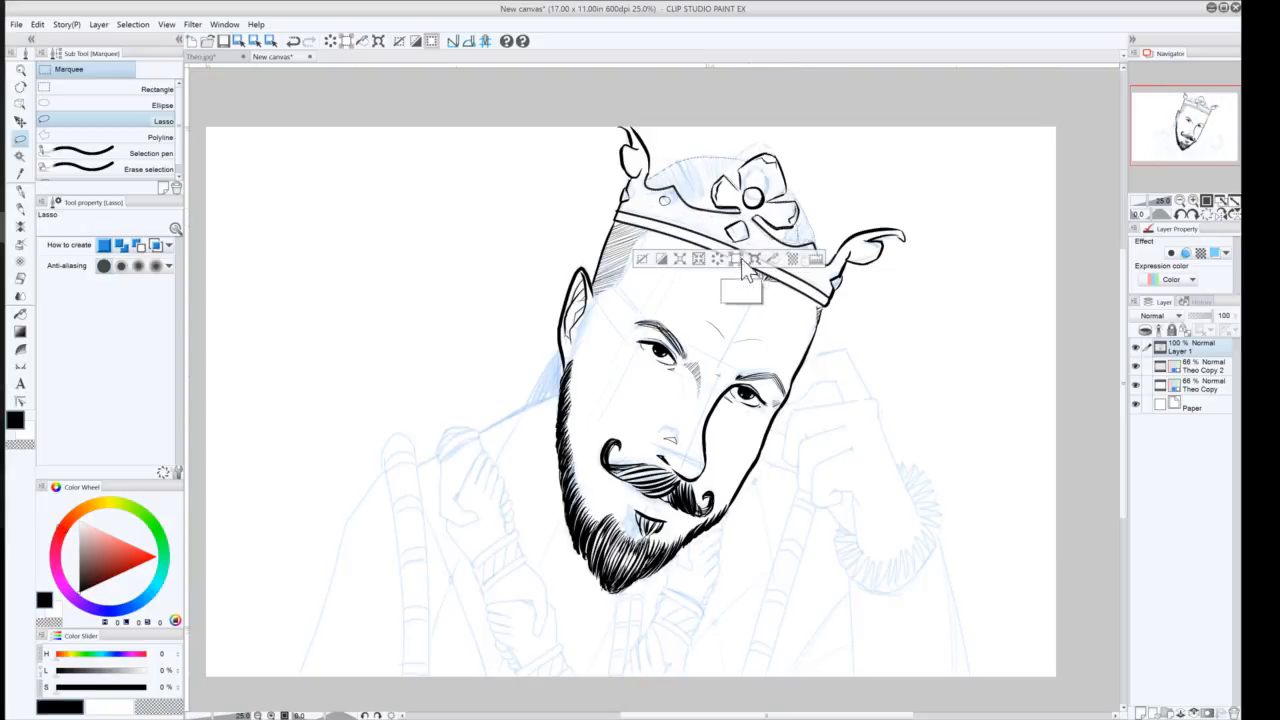
pyautogui.moveTo(750, 218)
pyautogui.mouseDown()
pyautogui.moveTo(778, 238)
pyautogui.moveTo(751, 231)
pyautogui.moveTo(747, 215)
pyautogui.mouseUp()
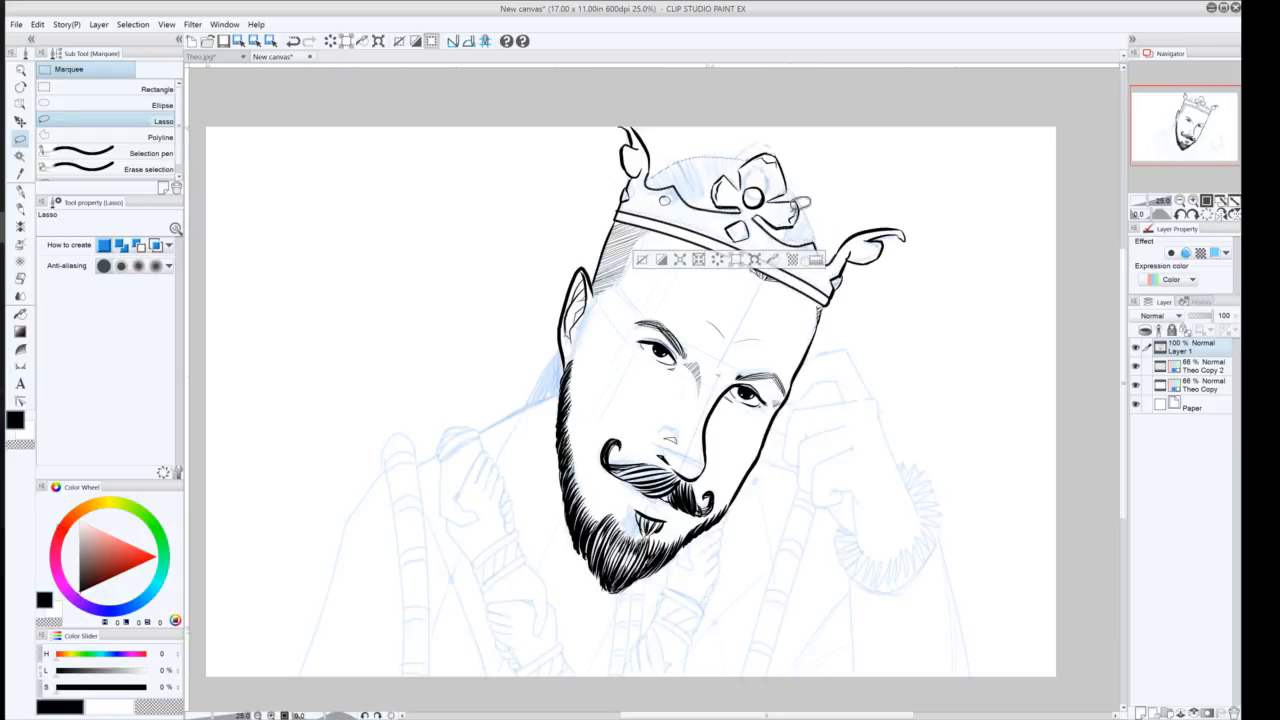
pyautogui.press('alt')
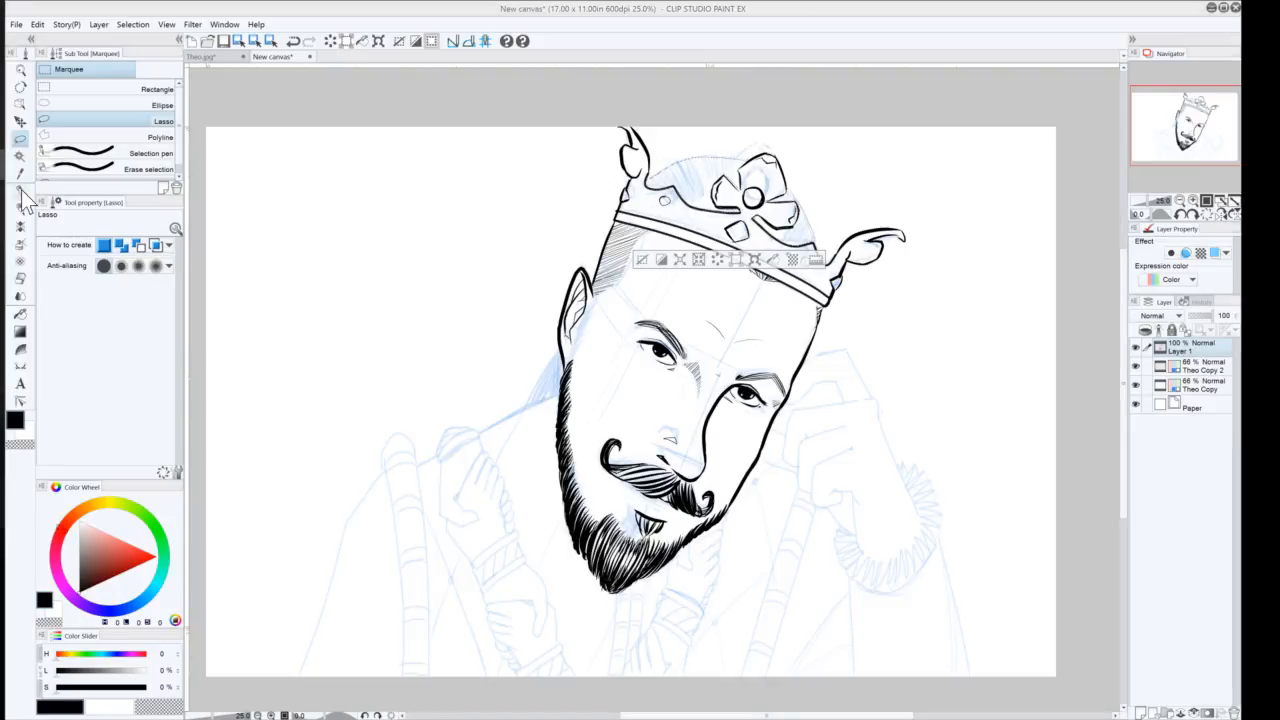
pyautogui.press('p')
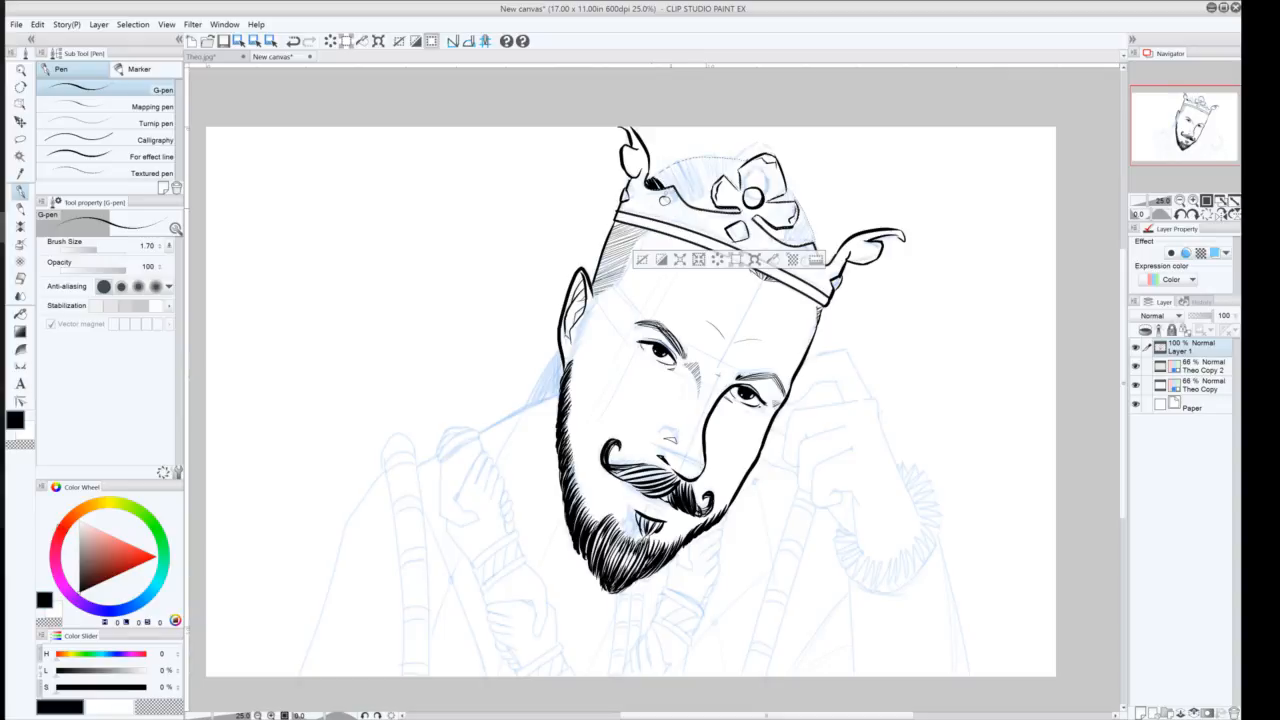
pyautogui.moveTo(662, 175); pyautogui.dragTo(707, 209)
pyautogui.moveTo(689, 159)
pyautogui.mouseDown()
pyautogui.moveTo(716, 213)
pyautogui.moveTo(717, 186)
pyautogui.mouseUp()
pyautogui.moveTo(721, 178)
pyautogui.mouseDown()
pyautogui.moveTo(708, 157)
pyautogui.moveTo(726, 157)
pyautogui.mouseUp()
pyautogui.moveTo(740, 188); pyautogui.dragTo(733, 158)
pyautogui.moveTo(742, 190); pyautogui.dragTo(735, 159)
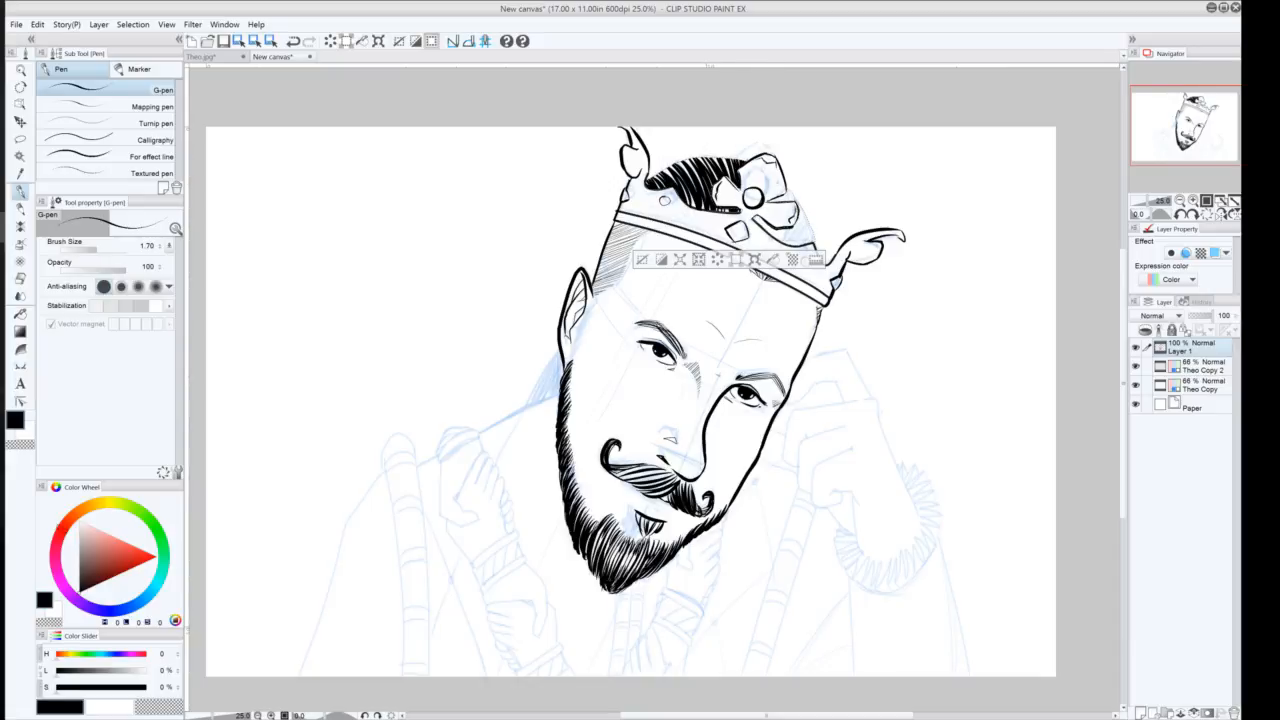
pyautogui.moveTo(781, 201); pyautogui.dragTo(791, 191)
pyautogui.moveTo(760, 220)
pyautogui.mouseDown()
pyautogui.moveTo(775, 228)
pyautogui.moveTo(809, 205)
pyautogui.mouseUp()
pyautogui.moveTo(767, 237); pyautogui.dragTo(807, 213)
pyautogui.moveTo(773, 239)
pyautogui.mouseDown()
pyautogui.moveTo(807, 217)
pyautogui.moveTo(812, 227)
pyautogui.mouseUp()
pyautogui.moveTo(788, 247); pyautogui.dragTo(815, 233)
pyautogui.moveTo(794, 247); pyautogui.dragTo(815, 237)
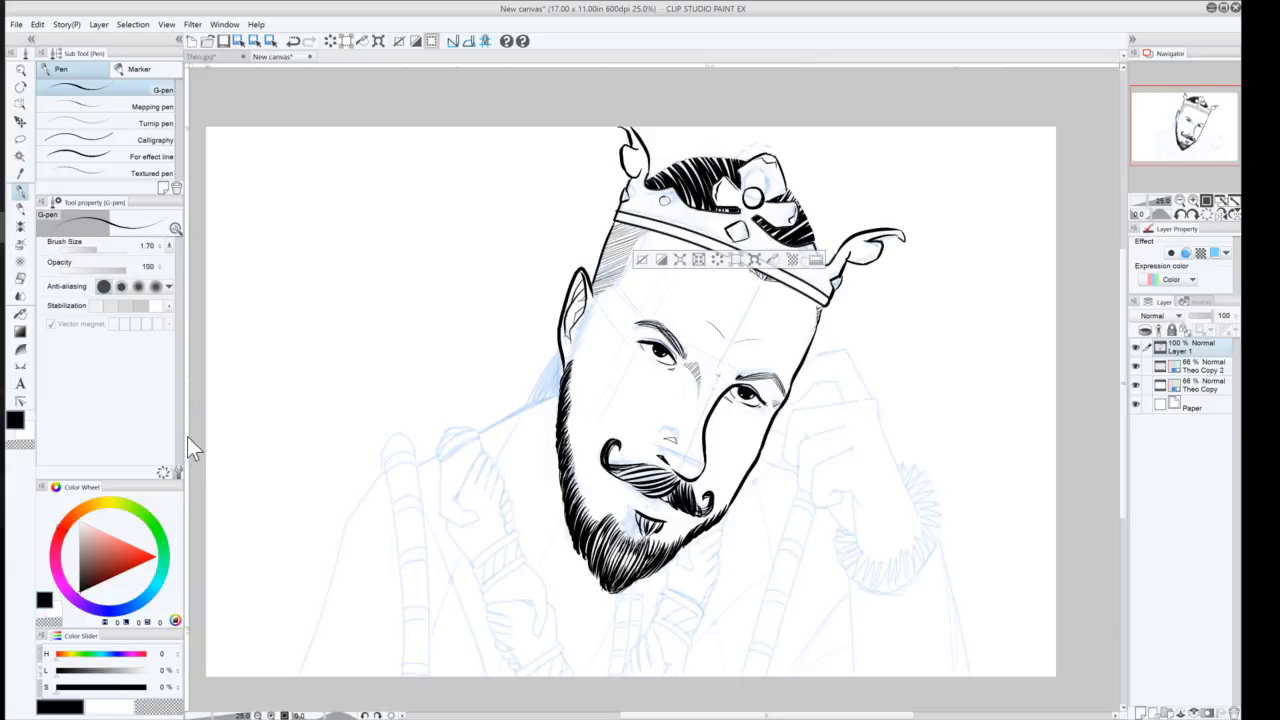
# Try deselecting and adding strokes across the crown and face, then undo them all
pyautogui.click(642, 260)
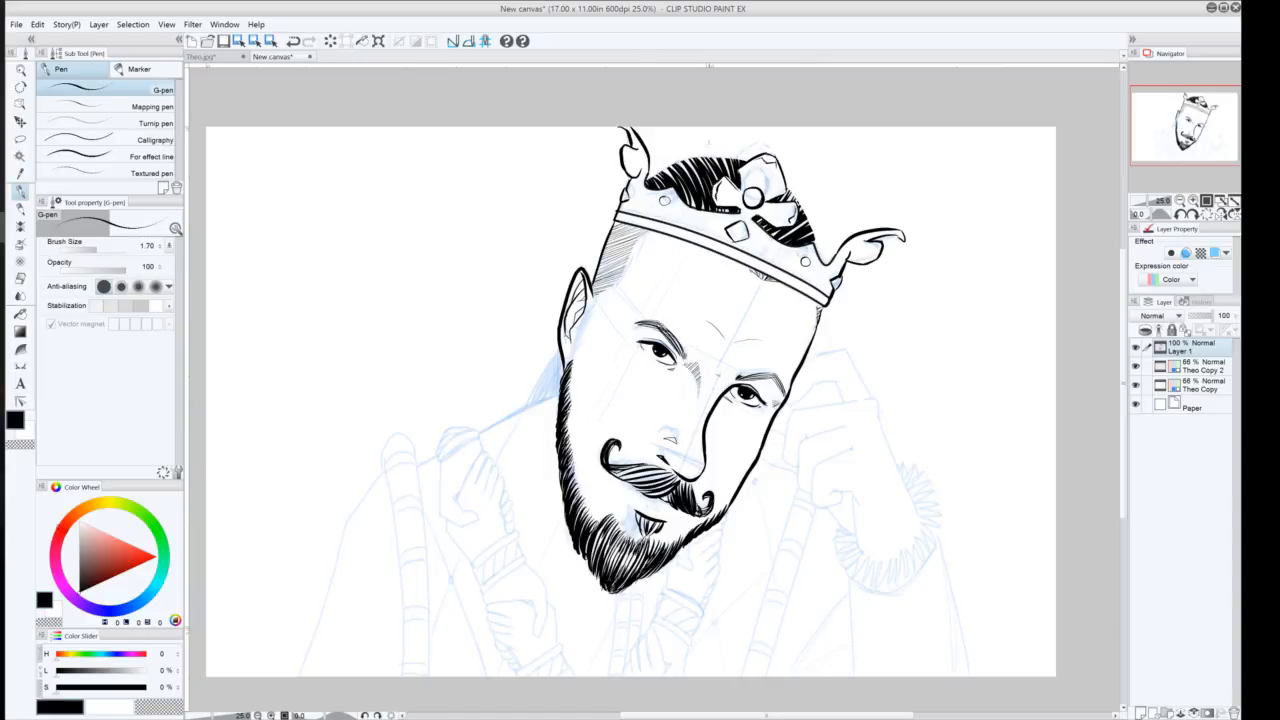
pyautogui.moveTo(645, 183)
pyautogui.mouseDown()
pyautogui.moveTo(690, 157)
pyautogui.moveTo(744, 157)
pyautogui.moveTo(802, 208)
pyautogui.moveTo(819, 253)
pyautogui.mouseUp()
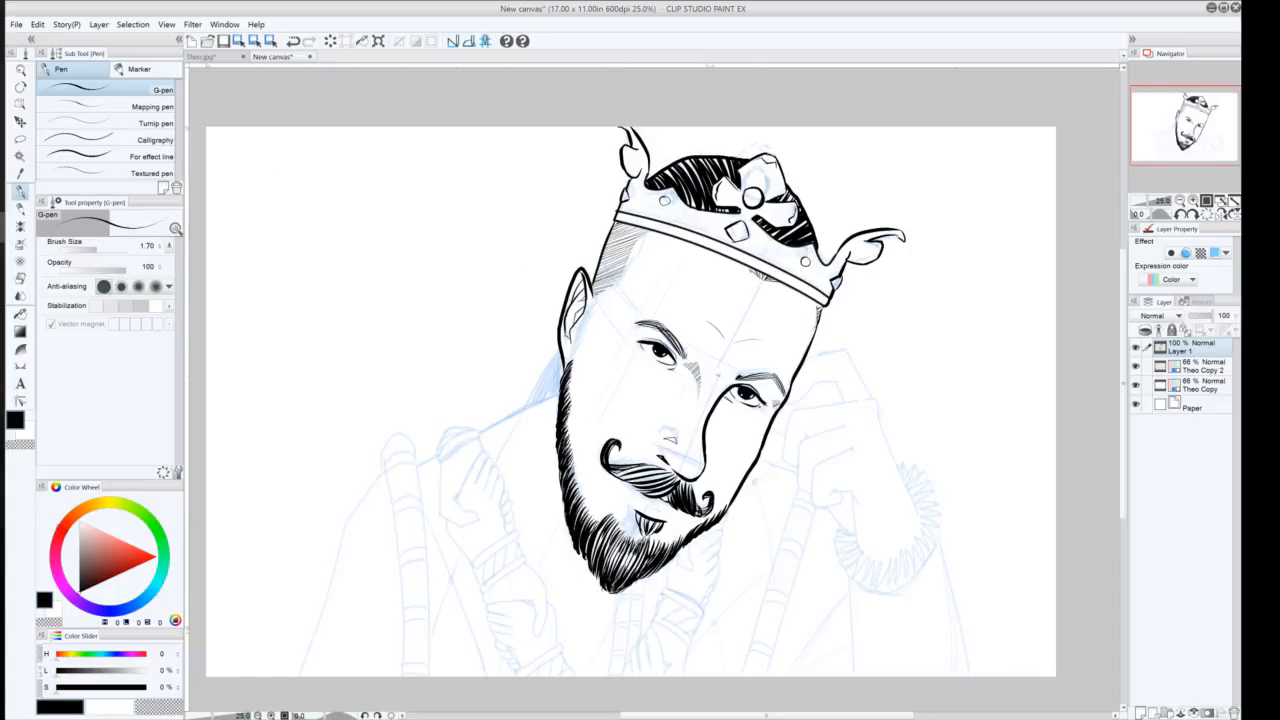
pyautogui.moveTo(649, 231); pyautogui.dragTo(609, 225)
pyautogui.moveTo(825, 304); pyautogui.dragTo(813, 319)
pyautogui.hotkey('ctrl', 'z')
pyautogui.hotkey('ctrl', 'z')
pyautogui.moveTo(817, 303); pyautogui.dragTo(820, 307)
pyautogui.moveTo(761, 277)
pyautogui.mouseDown()
pyautogui.moveTo(776, 282)
pyautogui.moveTo(747, 265)
pyautogui.mouseUp()
pyautogui.moveTo(684, 190)
pyautogui.mouseDown()
pyautogui.moveTo(690, 205)
pyautogui.moveTo(733, 214)
pyautogui.mouseUp()
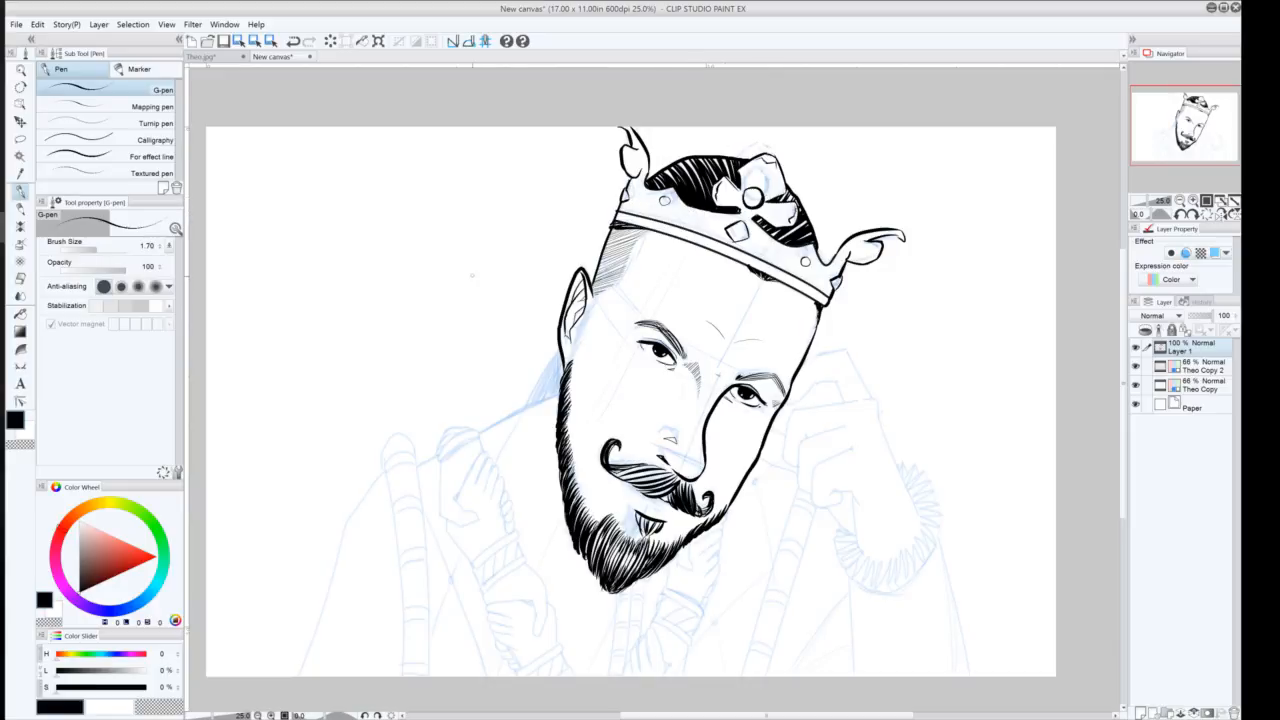
pyautogui.hotkey('ctrl', 'z')
pyautogui.hotkey('ctrl', 'z')
pyautogui.hotkey('ctrl', 'z')
pyautogui.hotkey('ctrl', 'z')
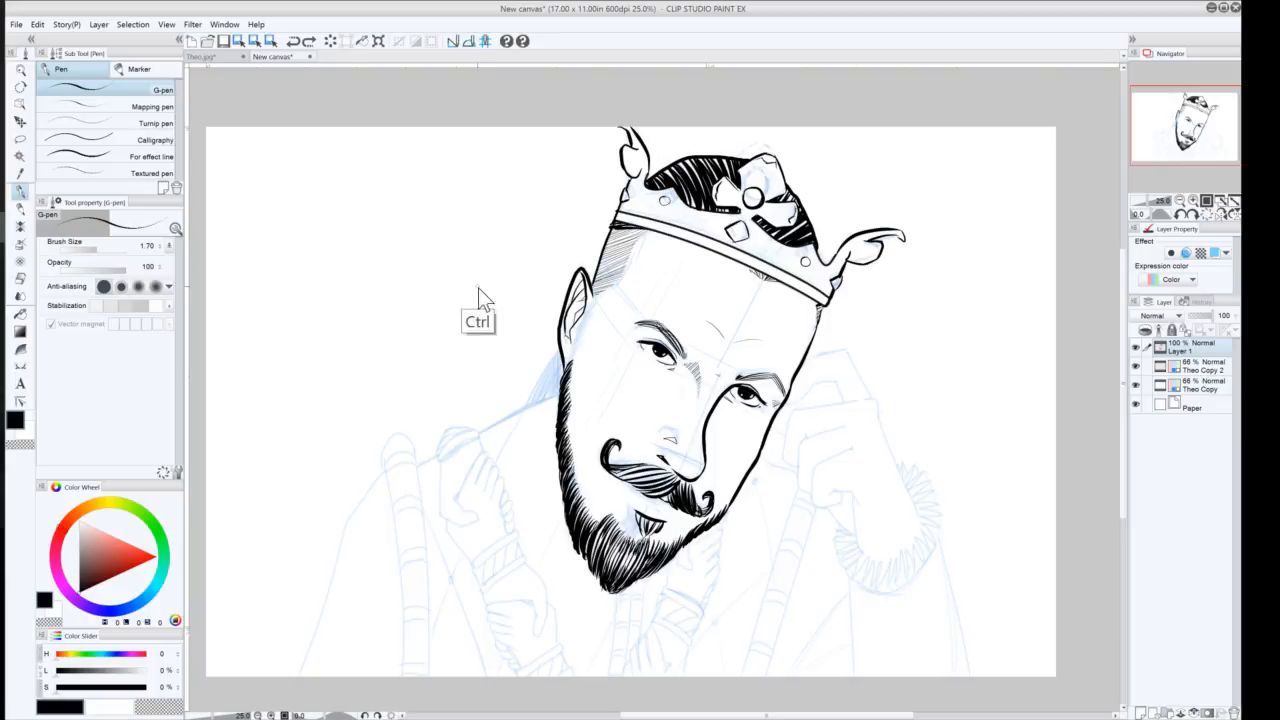
pyautogui.hotkey('ctrl', 'z')
pyautogui.hotkey('ctrl', 'z')
pyautogui.hotkey('ctrl', 'z')
pyautogui.hotkey('ctrl', 'z')
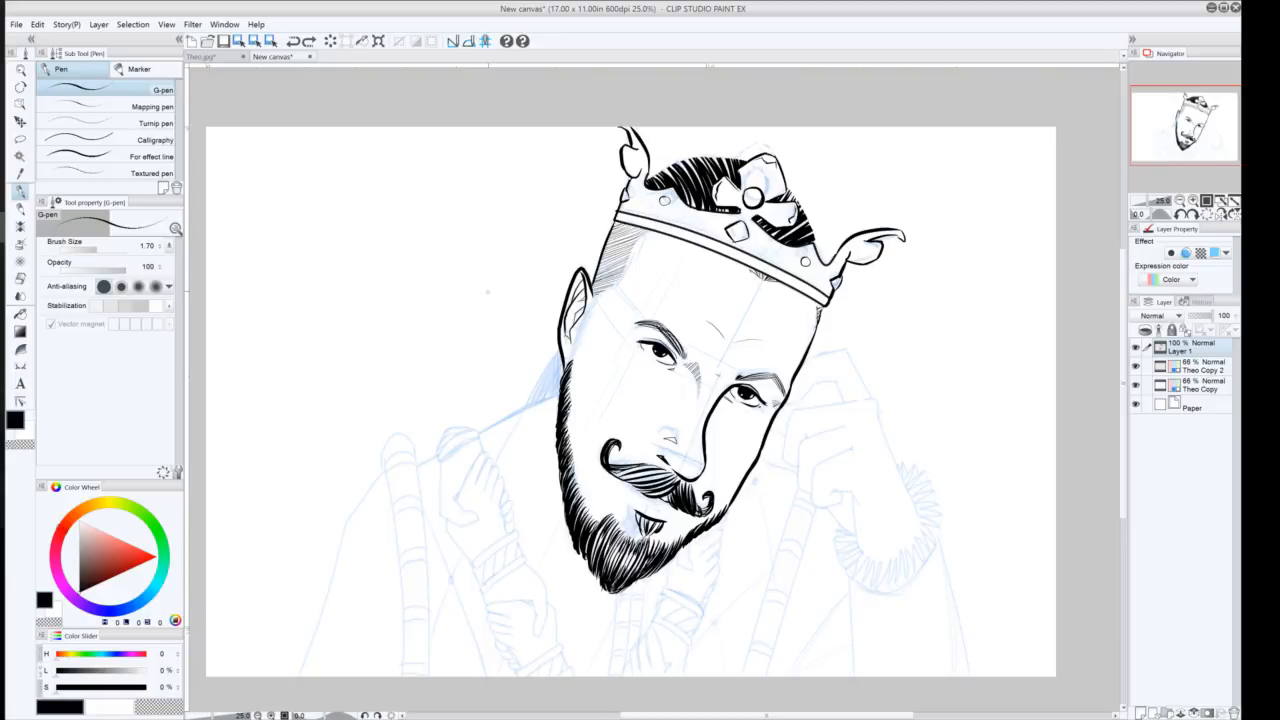
pyautogui.hotkey('ctrl', 'z')
pyautogui.hotkey('ctrl', 'z')
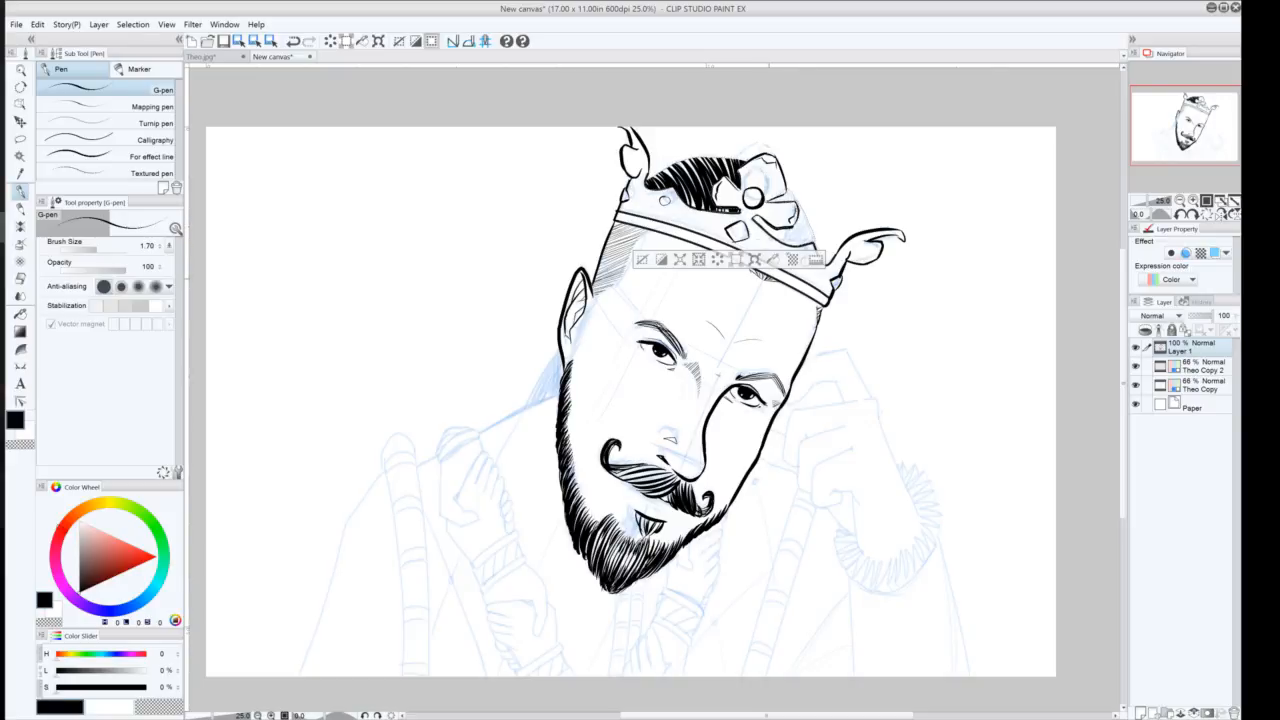
# Redraw hatching strokes inside the crown's selected upper area, then deselect
pyautogui.moveTo(788, 245)
pyautogui.mouseDown()
pyautogui.moveTo(802, 206)
pyautogui.moveTo(814, 234)
pyautogui.moveTo(785, 228)
pyautogui.moveTo(790, 192)
pyautogui.moveTo(762, 216)
pyautogui.moveTo(740, 165)
pyautogui.moveTo(703, 171)
pyautogui.moveTo(697, 195)
pyautogui.moveTo(667, 168)
pyautogui.mouseUp()
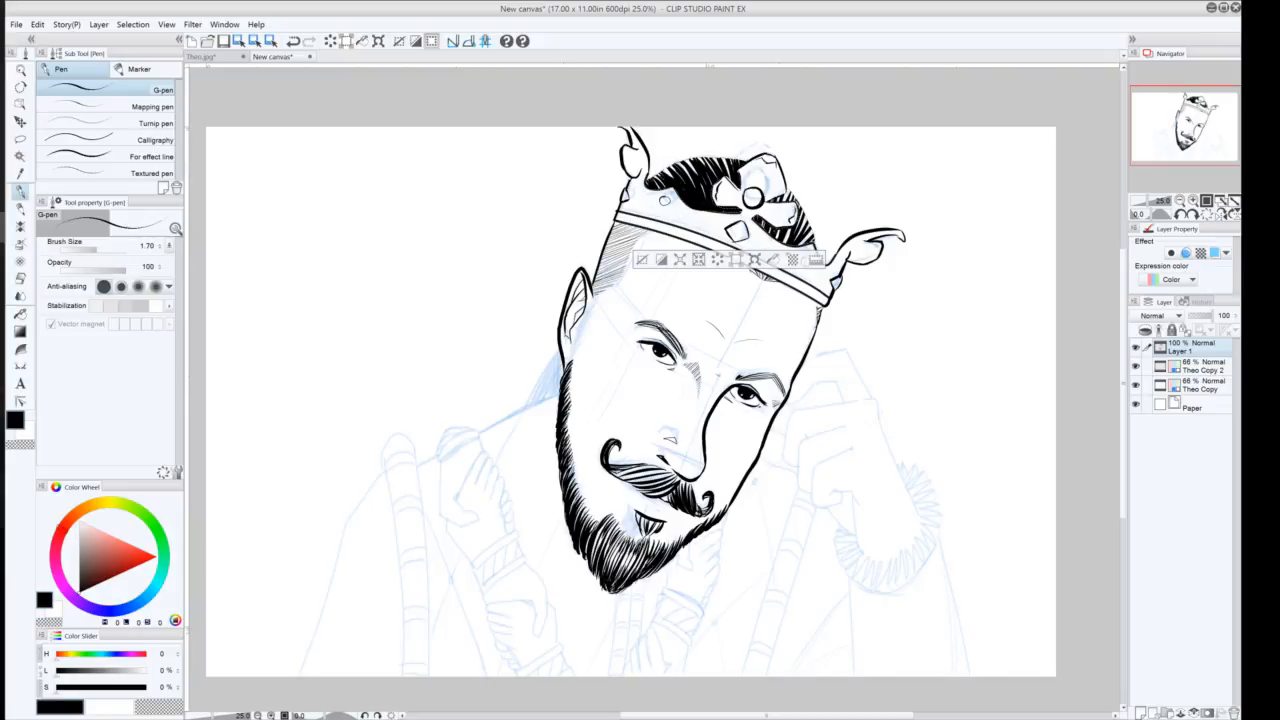
pyautogui.moveTo(776, 239)
pyautogui.mouseDown()
pyautogui.moveTo(793, 226)
pyautogui.moveTo(793, 189)
pyautogui.moveTo(803, 209)
pyautogui.mouseUp()
pyautogui.moveTo(799, 227)
pyautogui.mouseDown()
pyautogui.moveTo(806, 215)
pyautogui.moveTo(812, 230)
pyautogui.mouseUp()
pyautogui.moveTo(726, 165)
pyautogui.mouseDown()
pyautogui.moveTo(698, 155)
pyautogui.moveTo(653, 174)
pyautogui.moveTo(703, 155)
pyautogui.mouseUp()
pyautogui.click(643, 259)
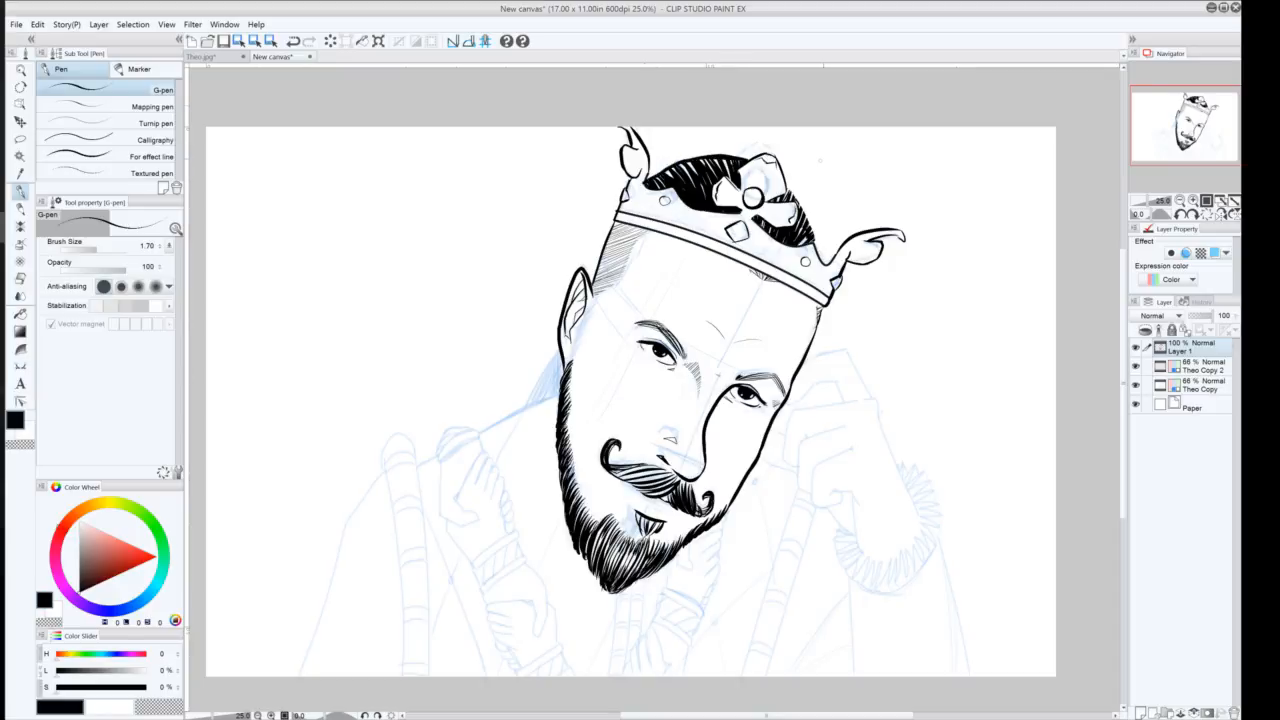
pyautogui.moveTo(785, 185); pyautogui.dragTo(820, 259)
pyautogui.hotkey('ctrl', 'z')
# Ink the dark hair tuft behind the head's left side and add small lines on the face
pyautogui.moveTo(562, 348)
pyautogui.mouseDown()
pyautogui.moveTo(530, 402)
pyautogui.moveTo(553, 396)
pyautogui.moveTo(552, 368)
pyautogui.mouseUp()
pyautogui.moveTo(562, 354); pyautogui.dragTo(536, 402)
pyautogui.moveTo(538, 400); pyautogui.dragTo(527, 407)
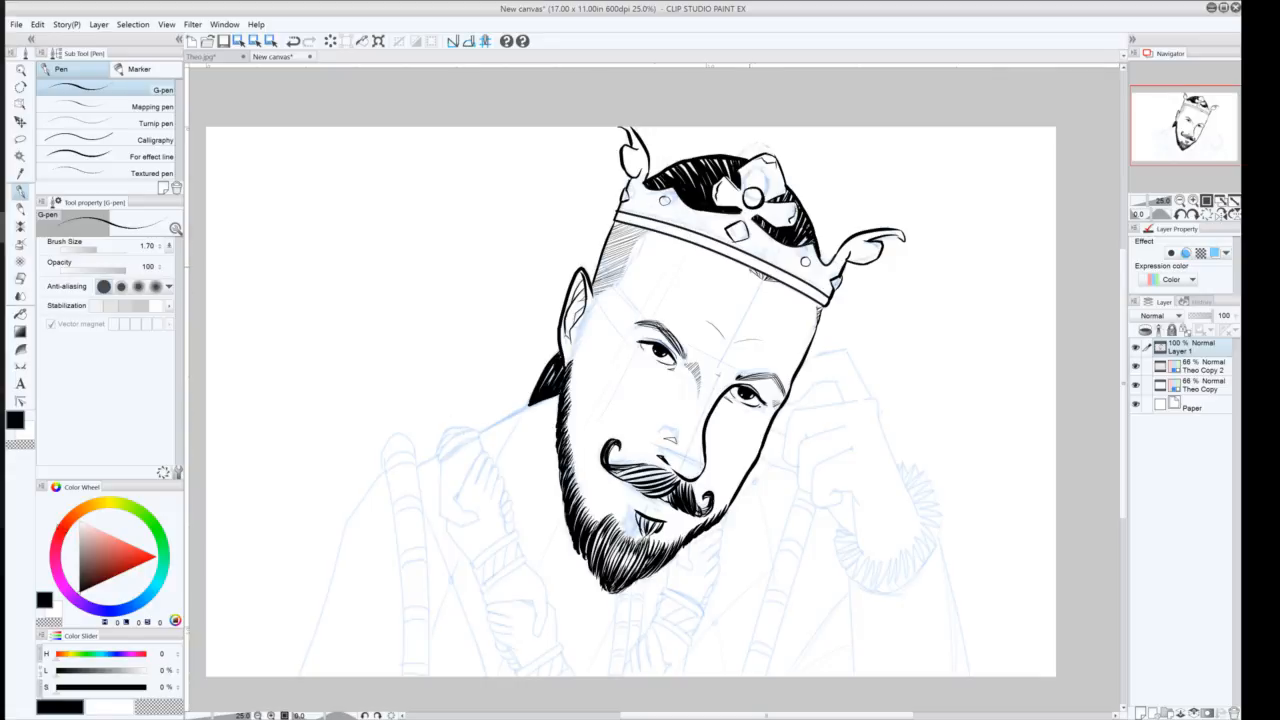
pyautogui.moveTo(757, 271); pyautogui.dragTo(777, 284)
pyautogui.moveTo(818, 308); pyautogui.dragTo(817, 322)
pyautogui.moveTo(652, 228); pyautogui.dragTo(614, 228)
pyautogui.moveTo(590, 371); pyautogui.dragTo(593, 390)
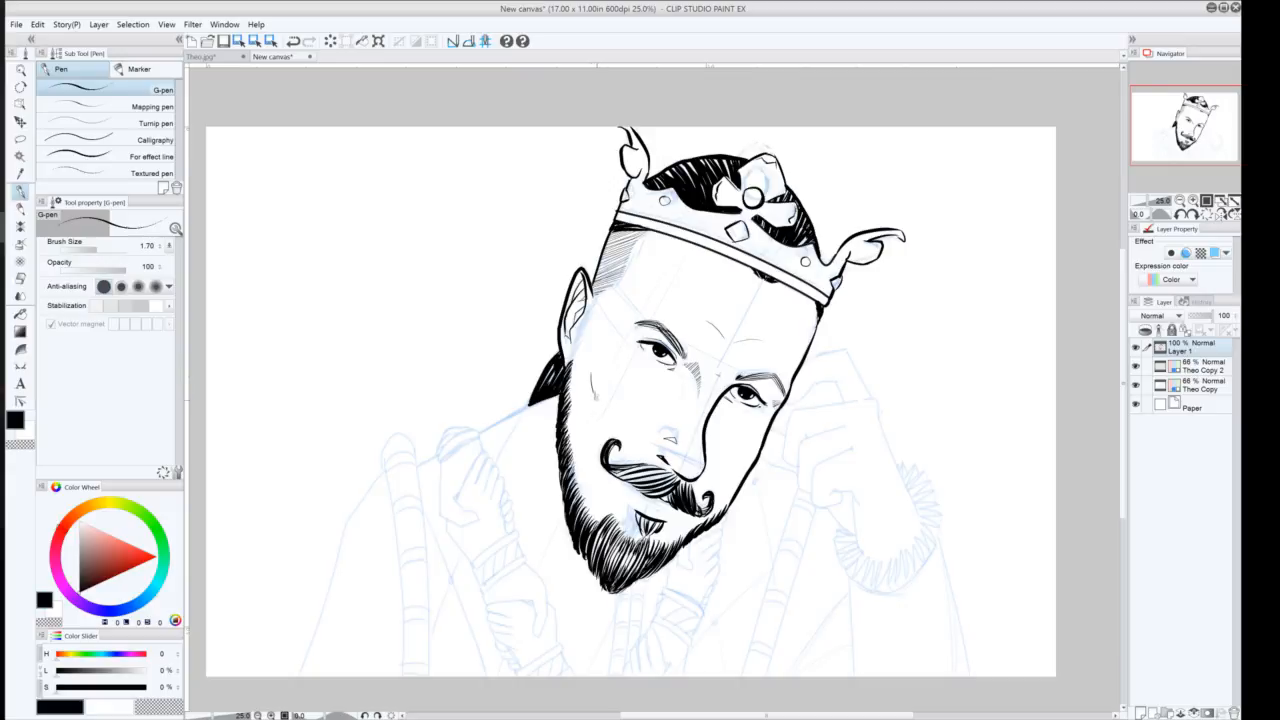
pyautogui.moveTo(593, 393); pyautogui.dragTo(599, 413)
# Ink the left shoulder line and the outline of the raised arm beside the face
pyautogui.moveTo(747, 471); pyautogui.dragTo(731, 484)
pyautogui.moveTo(556, 394); pyautogui.dragTo(476, 432)
pyautogui.moveTo(806, 358); pyautogui.dragTo(849, 347)
pyautogui.moveTo(917, 515)
pyautogui.mouseDown()
pyautogui.moveTo(870, 398)
pyautogui.moveTo(791, 409)
pyautogui.moveTo(786, 466)
pyautogui.mouseUp()
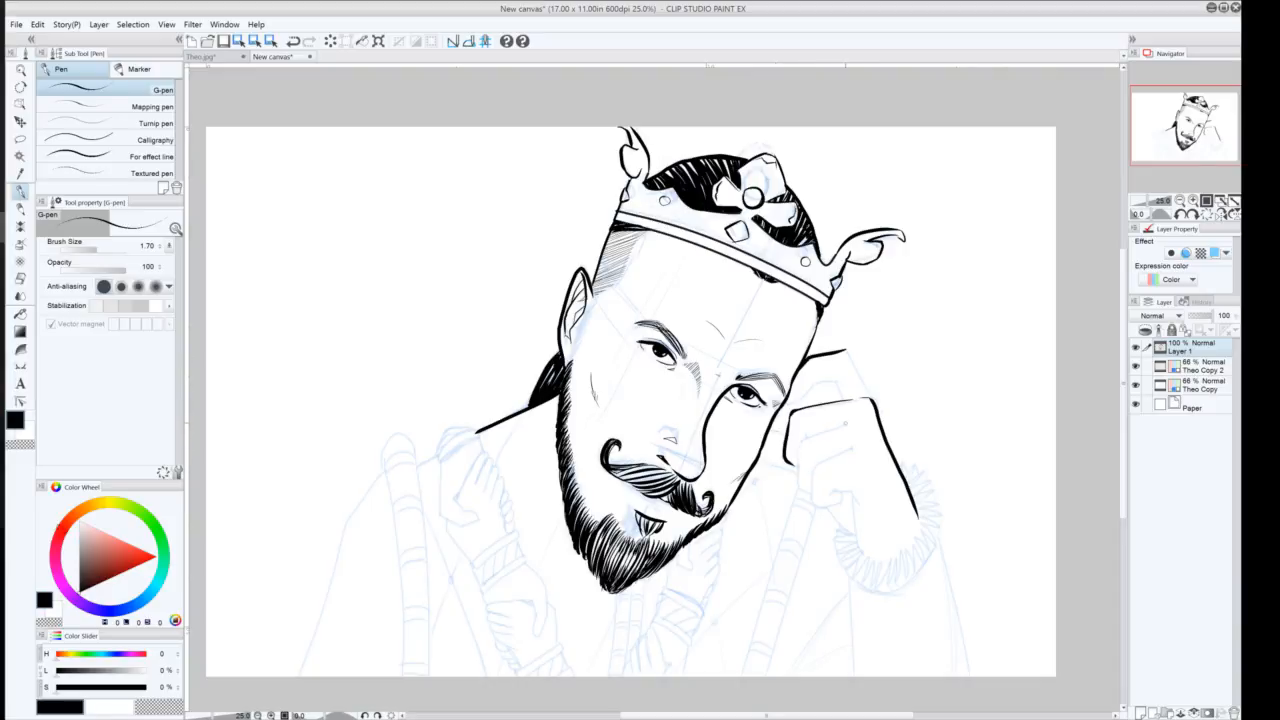
# Ink the fingers of the raised hand touching the head
pyautogui.moveTo(844, 424)
pyautogui.mouseDown()
pyautogui.moveTo(798, 443)
pyautogui.moveTo(804, 494)
pyautogui.mouseUp()
pyautogui.moveTo(849, 446)
pyautogui.mouseDown()
pyautogui.moveTo(814, 467)
pyautogui.moveTo(811, 500)
pyautogui.mouseUp()
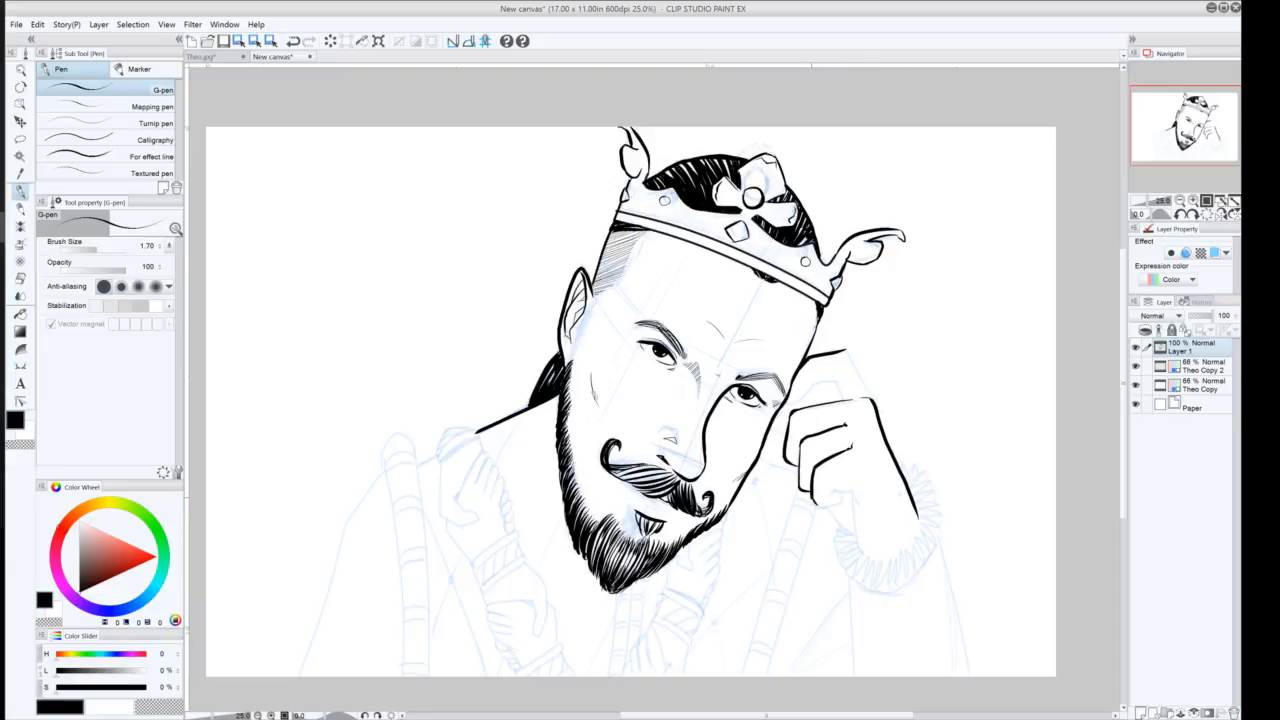
pyautogui.moveTo(824, 506); pyautogui.dragTo(845, 493)
pyautogui.hotkey('ctrl', 'z')
pyautogui.hotkey('ctrl', 'y')
pyautogui.moveTo(839, 491)
pyautogui.mouseDown()
pyautogui.moveTo(834, 503)
pyautogui.moveTo(861, 505)
pyautogui.moveTo(860, 552)
pyautogui.mouseUp()
pyautogui.moveTo(781, 407)
pyautogui.mouseDown()
pyautogui.moveTo(819, 371)
pyautogui.moveTo(847, 399)
pyautogui.mouseUp()
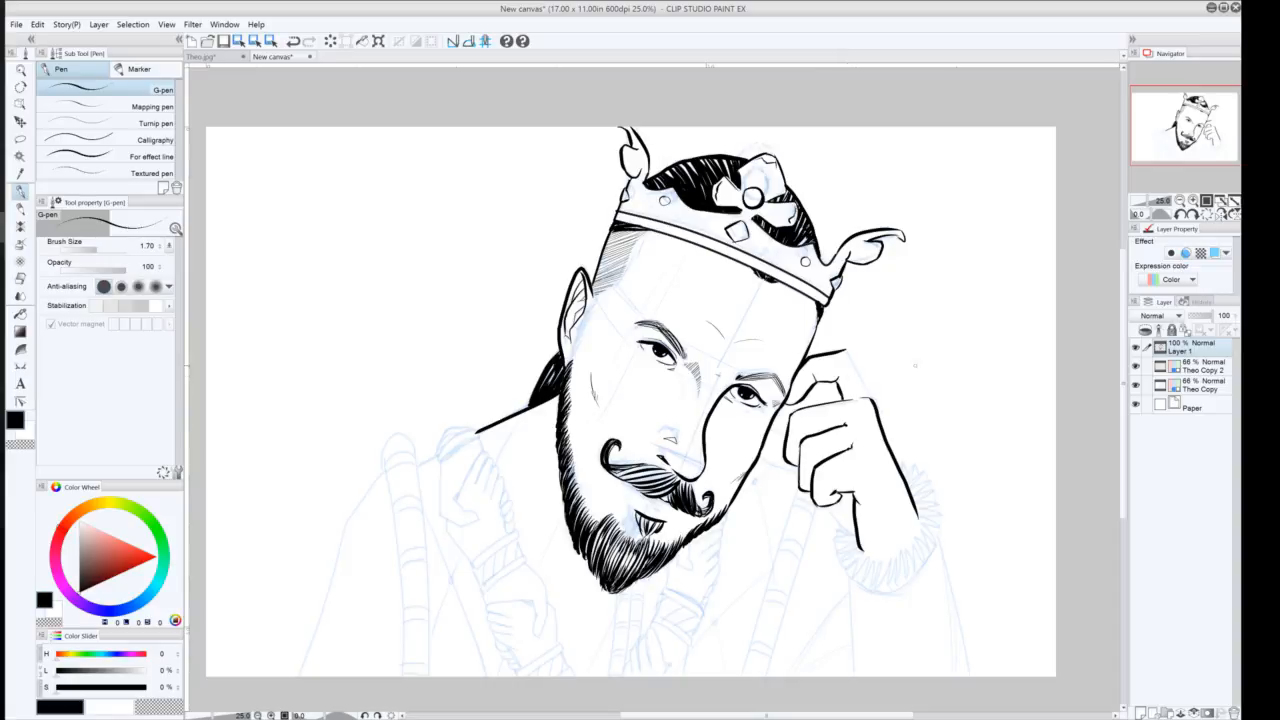
# Refine the raised hand's top edge and knuckle lines with G-pen strokes
pyautogui.moveTo(866, 394); pyautogui.dragTo(850, 354)
pyautogui.moveTo(844, 353); pyautogui.dragTo(816, 359)
pyautogui.hotkey('ctrl', 'z')
pyautogui.moveTo(843, 351); pyautogui.dragTo(833, 353)
pyautogui.hotkey('ctrl', 'z')
pyautogui.moveTo(826, 506); pyautogui.dragTo(856, 544)
pyautogui.moveTo(796, 475); pyautogui.dragTo(756, 453)
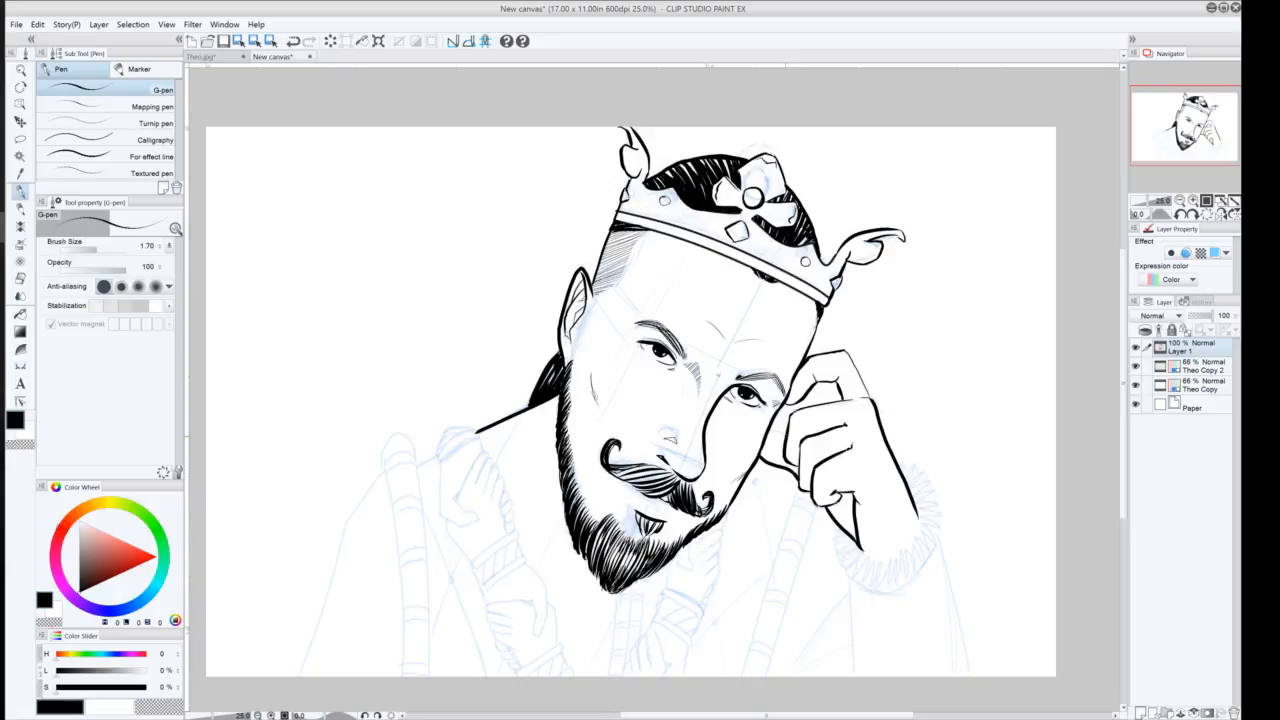
pyautogui.moveTo(788, 429); pyautogui.dragTo(767, 435)
pyautogui.moveTo(846, 351); pyautogui.dragTo(865, 384)
# Redraw the curved end of the left shoulder line
pyautogui.moveTo(479, 431); pyautogui.dragTo(437, 459)
pyautogui.hotkey('ctrl', 'z')
pyautogui.moveTo(480, 428); pyautogui.dragTo(440, 462)
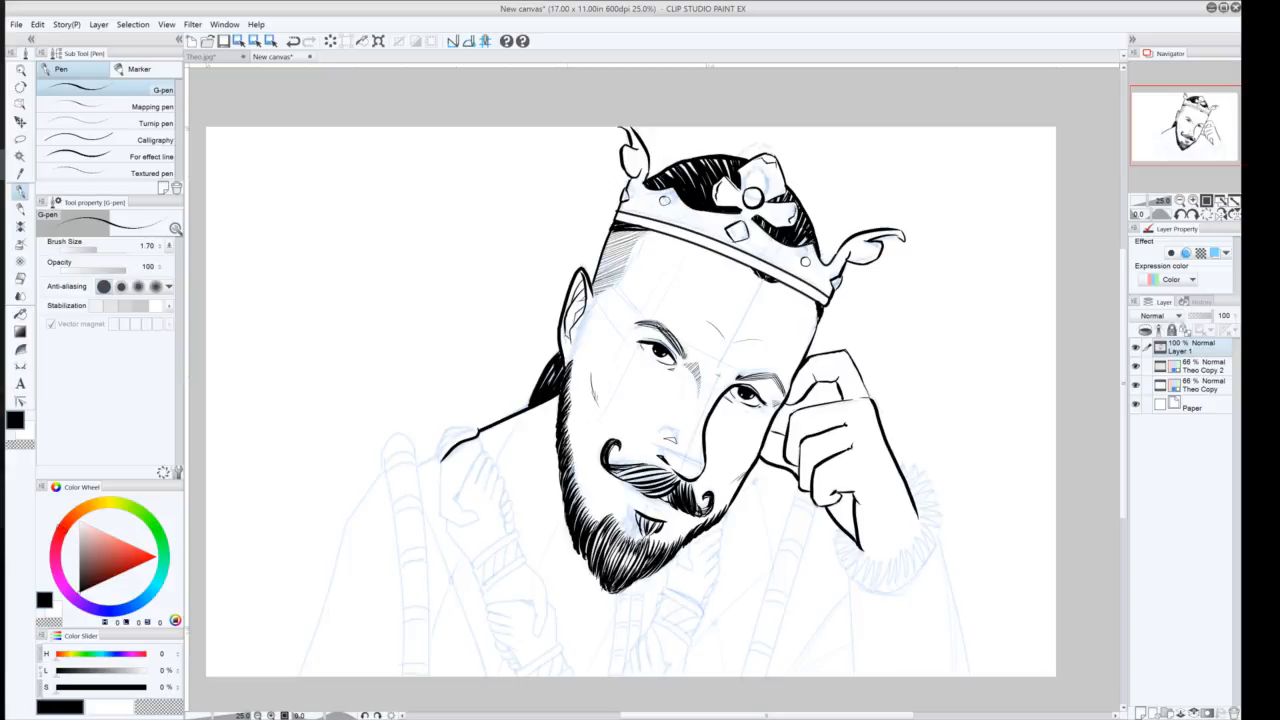
# Hatch the shading on the left temple beside the ear
pyautogui.moveTo(597, 297); pyautogui.dragTo(577, 331)
pyautogui.moveTo(588, 322); pyautogui.dragTo(573, 343)
pyautogui.moveTo(584, 333); pyautogui.dragTo(570, 356)
pyautogui.moveTo(580, 348); pyautogui.dragTo(568, 362)
pyautogui.moveTo(576, 351); pyautogui.dragTo(566, 365)
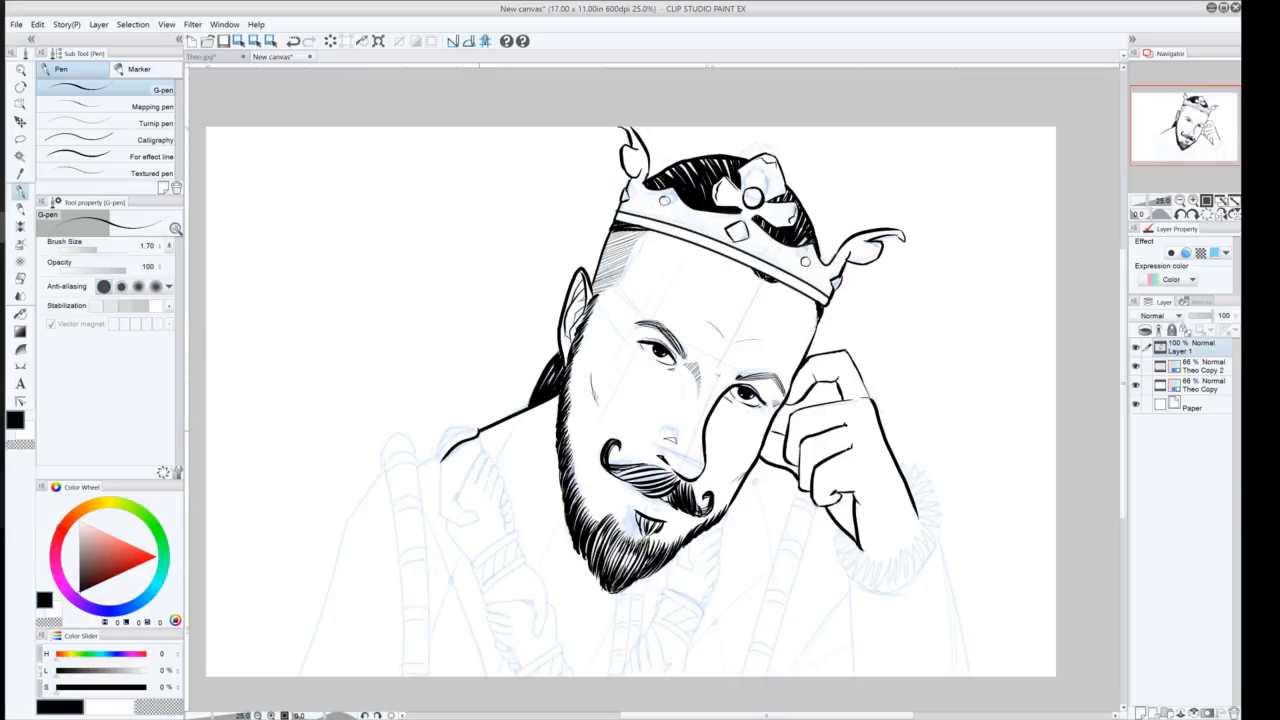
# Ink the left hand gripping the scepter near the shoulder
pyautogui.moveTo(474, 428); pyautogui.dragTo(440, 452)
pyautogui.hotkey('ctrl', 'z')
pyautogui.moveTo(444, 462)
pyautogui.mouseDown()
pyautogui.moveTo(446, 440)
pyautogui.moveTo(476, 428)
pyautogui.moveTo(440, 456)
pyautogui.mouseUp()
pyautogui.hotkey('ctrl', 'z')
pyautogui.moveTo(464, 428)
pyautogui.mouseDown()
pyautogui.moveTo(446, 425)
pyautogui.moveTo(439, 441)
pyautogui.moveTo(464, 426)
pyautogui.mouseUp()
pyautogui.moveTo(443, 455)
pyautogui.mouseDown()
pyautogui.moveTo(440, 496)
pyautogui.moveTo(456, 524)
pyautogui.mouseUp()
pyautogui.hotkey('ctrl', 'z')
pyautogui.moveTo(443, 460)
pyautogui.mouseDown()
pyautogui.moveTo(441, 515)
pyautogui.moveTo(478, 518)
pyautogui.mouseUp()
pyautogui.hotkey('ctrl', 'z')
pyautogui.moveTo(450, 521)
pyautogui.mouseDown()
pyautogui.moveTo(478, 518)
pyautogui.moveTo(451, 496)
pyautogui.moveTo(484, 449)
pyautogui.moveTo(486, 491)
pyautogui.moveTo(498, 480)
pyautogui.moveTo(491, 503)
pyautogui.moveTo(503, 503)
pyautogui.mouseUp()
pyautogui.hotkey('ctrl', 'z')
pyautogui.hotkey('ctrl', 'z')
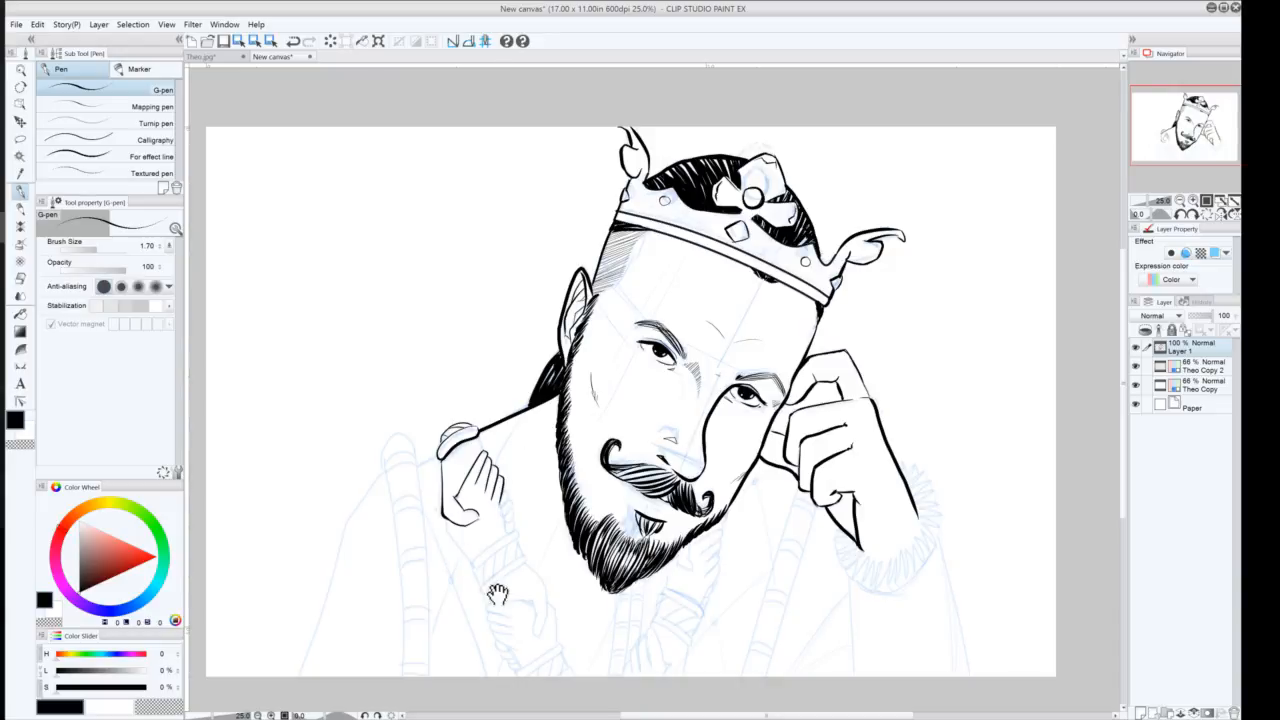
# Ink the wrist and sleeve cuff below the left hand
pyautogui.moveTo(494, 594); pyautogui.dragTo(472, 536)
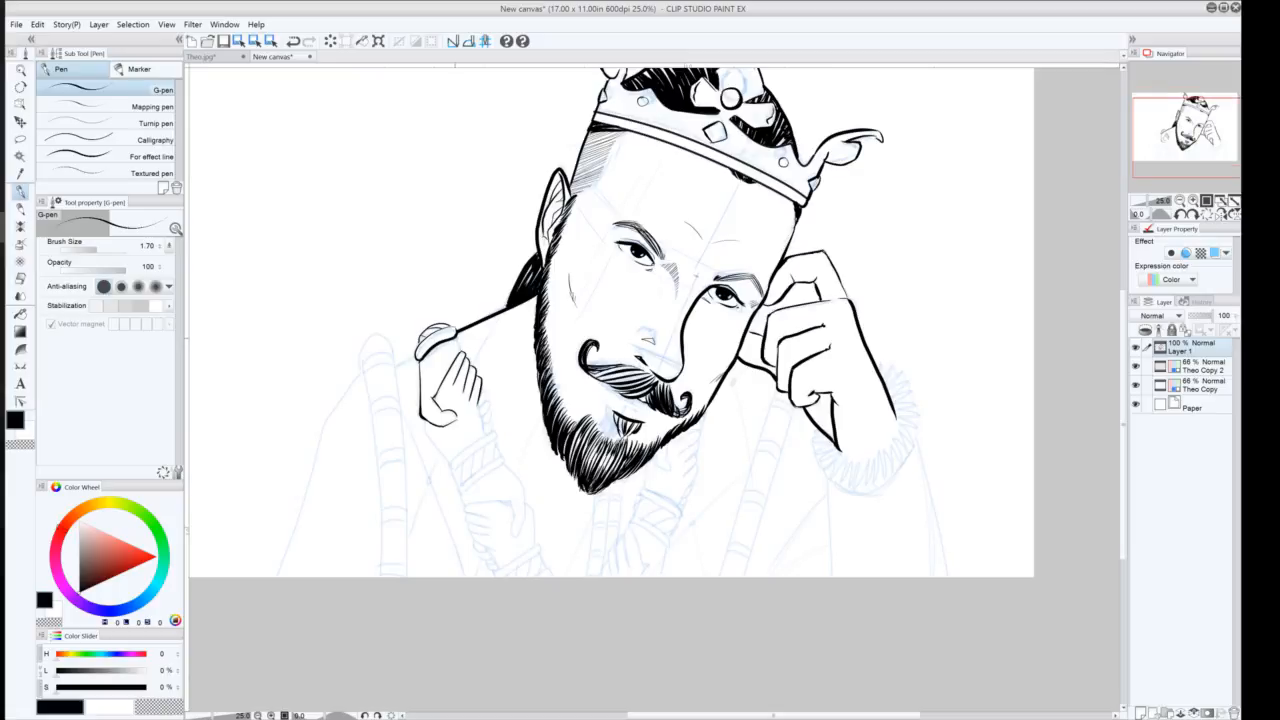
pyautogui.moveTo(454, 338); pyautogui.dragTo(491, 419)
pyautogui.moveTo(480, 417)
pyautogui.mouseDown()
pyautogui.moveTo(491, 430)
pyautogui.moveTo(424, 434)
pyautogui.moveTo(448, 465)
pyautogui.moveTo(457, 457)
pyautogui.moveTo(449, 465)
pyautogui.mouseUp()
pyautogui.moveTo(496, 430); pyautogui.dragTo(451, 468)
pyautogui.hotkey('ctrl', 'z')
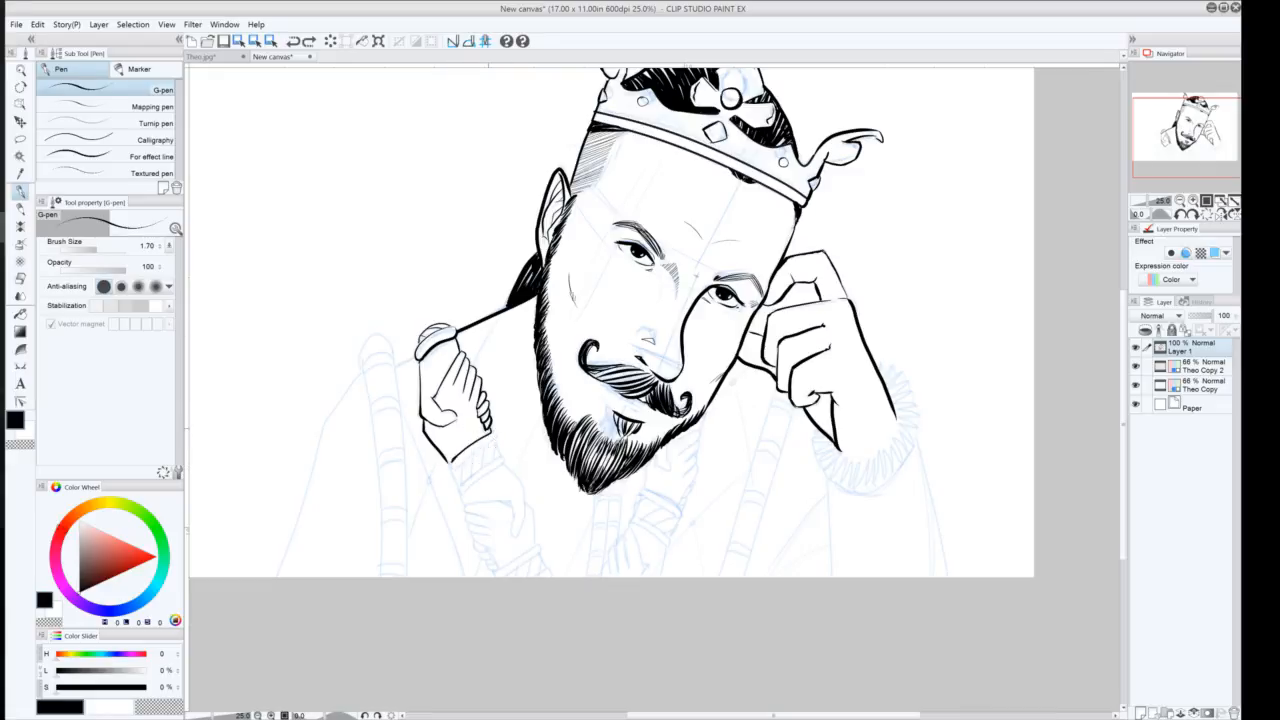
pyautogui.moveTo(496, 431); pyautogui.dragTo(454, 468)
pyautogui.hotkey('ctrl', 'z')
pyautogui.moveTo(493, 438)
pyautogui.mouseDown()
pyautogui.moveTo(501, 458)
pyautogui.moveTo(466, 490)
pyautogui.mouseUp()
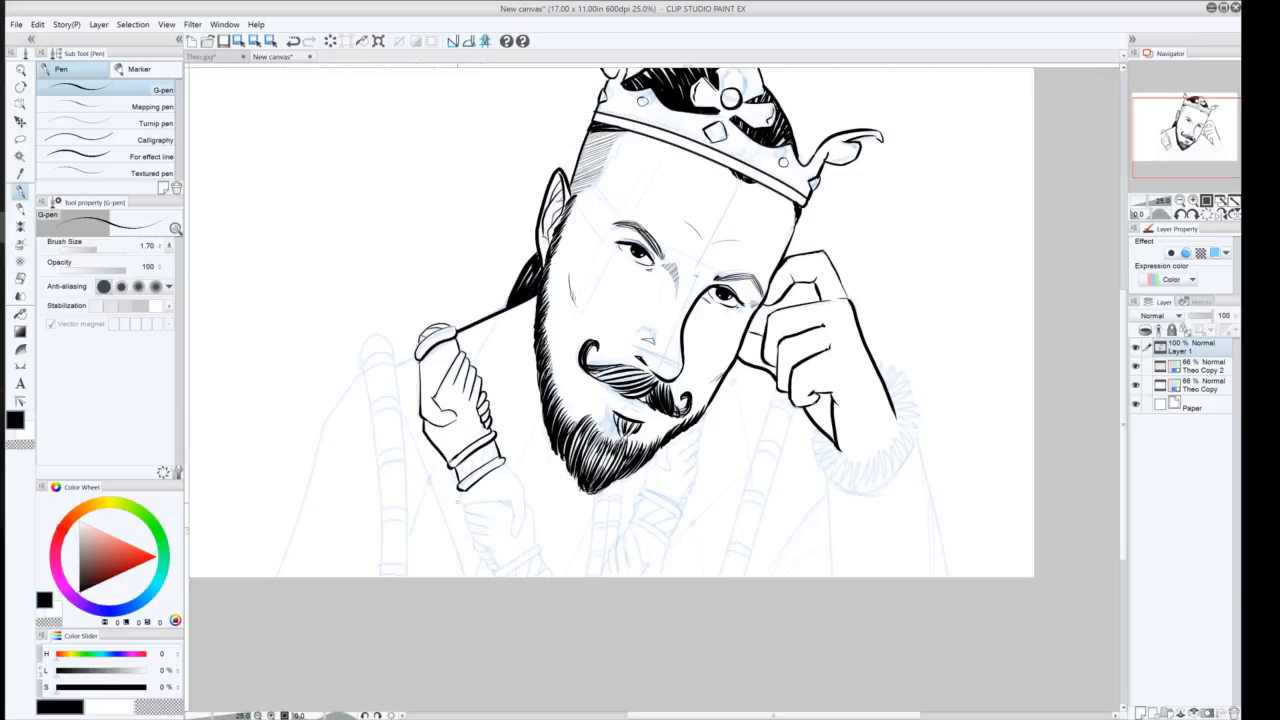
# Ink the lower arm strokes beneath the wrist cuff, undoing the unwanted strokes
pyautogui.moveTo(462, 490); pyautogui.dragTo(466, 506)
pyautogui.moveTo(502, 463); pyautogui.dragTo(521, 520)
pyautogui.hotkey('ctrl', 'z')
pyautogui.moveTo(504, 464)
pyautogui.mouseDown()
pyautogui.moveTo(524, 502)
pyautogui.moveTo(515, 537)
pyautogui.mouseUp()
pyautogui.moveTo(510, 497); pyautogui.dragTo(464, 513)
pyautogui.hotkey('ctrl', 'z')
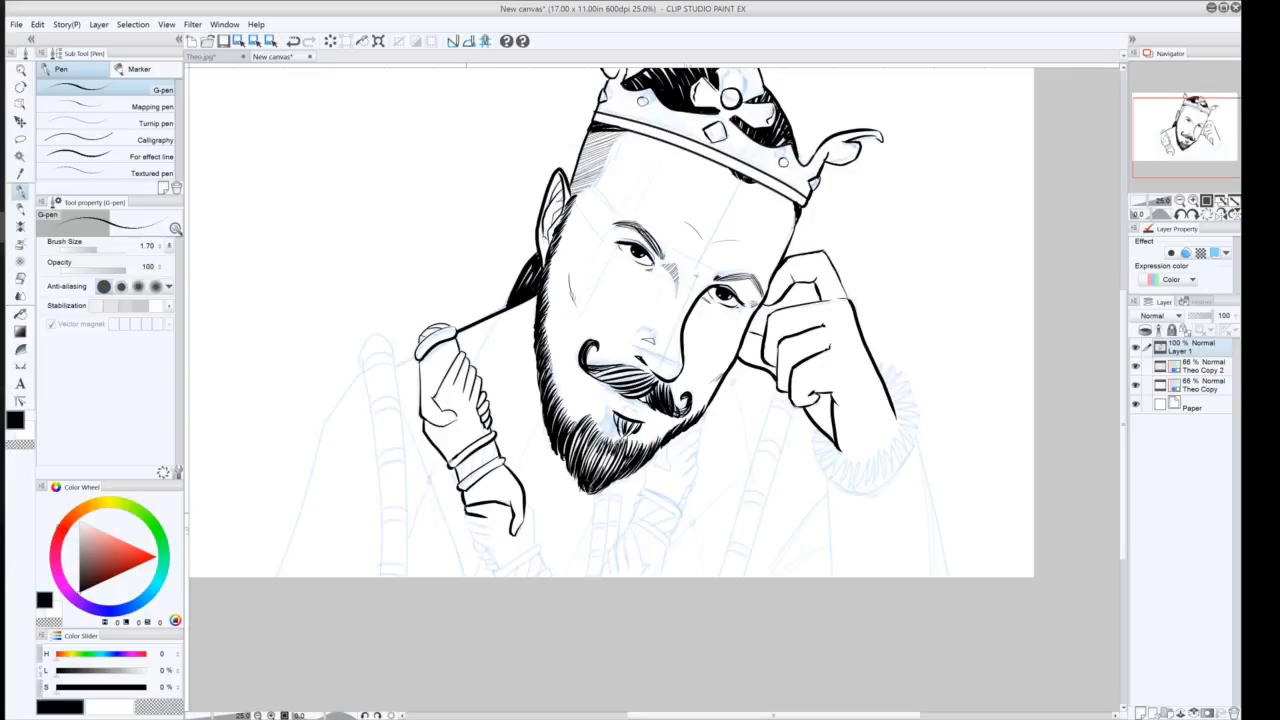
pyautogui.moveTo(469, 513)
pyautogui.mouseDown()
pyautogui.moveTo(463, 523)
pyautogui.moveTo(493, 530)
pyautogui.mouseUp()
pyautogui.hotkey('ctrl', 'z')
# Ink a second hand gripping the scepter below the first hand's cuff
pyautogui.hotkey('ctrl', 'z')
pyautogui.hotkey('ctrl', 'z')
pyautogui.moveTo(423, 529)
pyautogui.mouseDown()
pyautogui.moveTo(626, 301)
pyautogui.moveTo(700, 282)
pyautogui.moveTo(658, 291)
pyautogui.moveTo(679, 289)
pyautogui.moveTo(681, 304)
pyautogui.moveTo(667, 300)
pyautogui.mouseUp()
pyautogui.hotkey('ctrl', 'z')
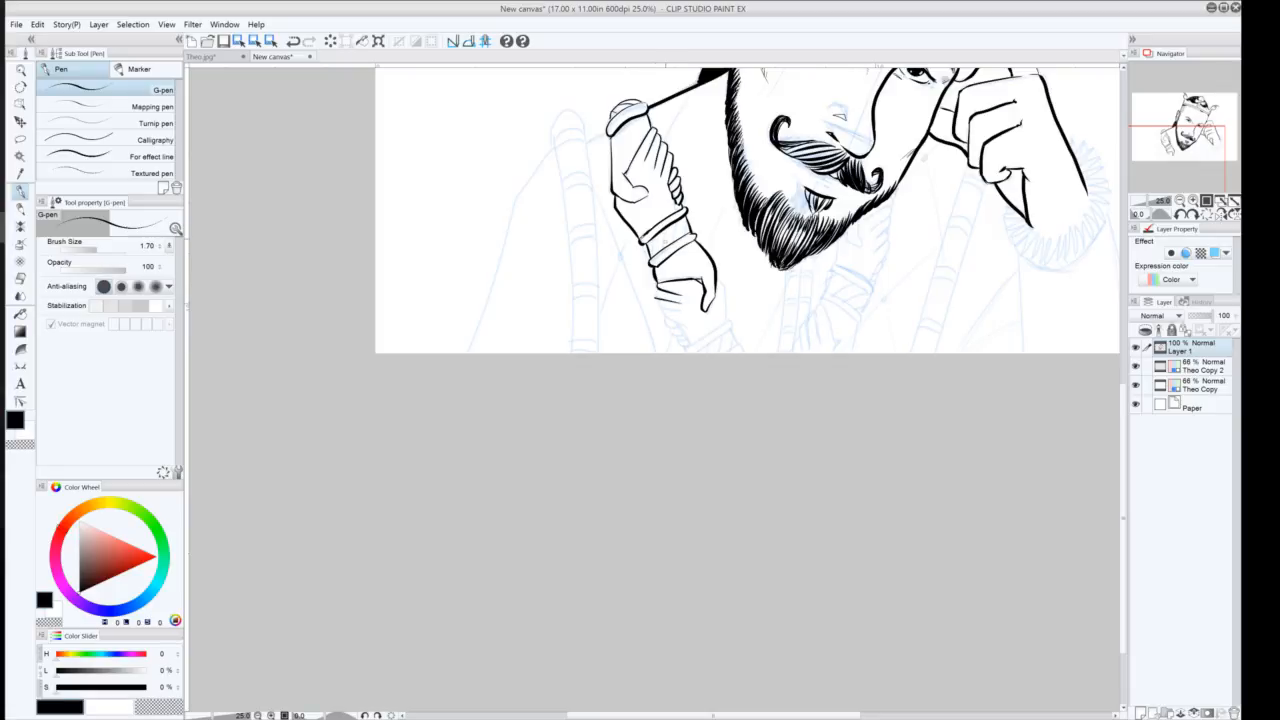
pyautogui.hotkey('ctrl', 'z')
pyautogui.click(1180, 214)
pyautogui.click(1180, 214)
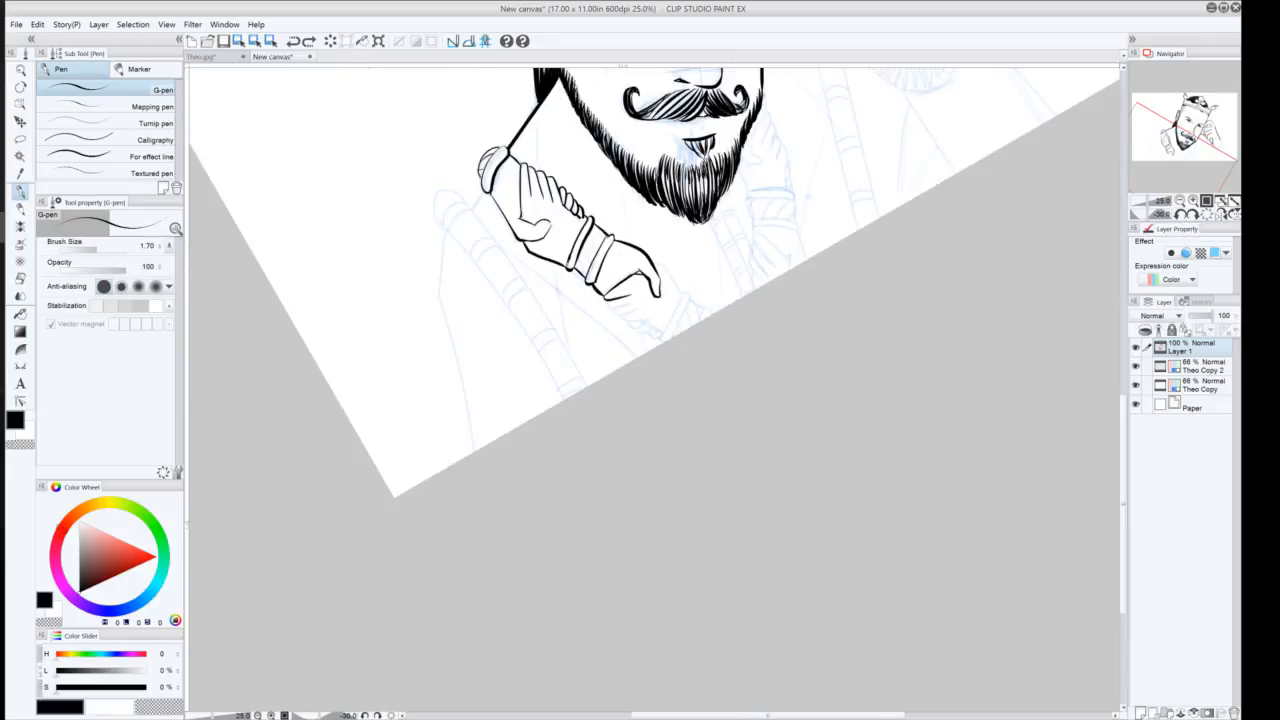
pyautogui.moveTo(605, 306); pyautogui.dragTo(633, 306)
pyautogui.moveTo(640, 308)
pyautogui.mouseDown()
pyautogui.moveTo(610, 317)
pyautogui.moveTo(636, 335)
pyautogui.mouseUp()
pyautogui.moveTo(652, 323); pyautogui.dragTo(642, 333)
pyautogui.moveTo(650, 264); pyautogui.dragTo(680, 291)
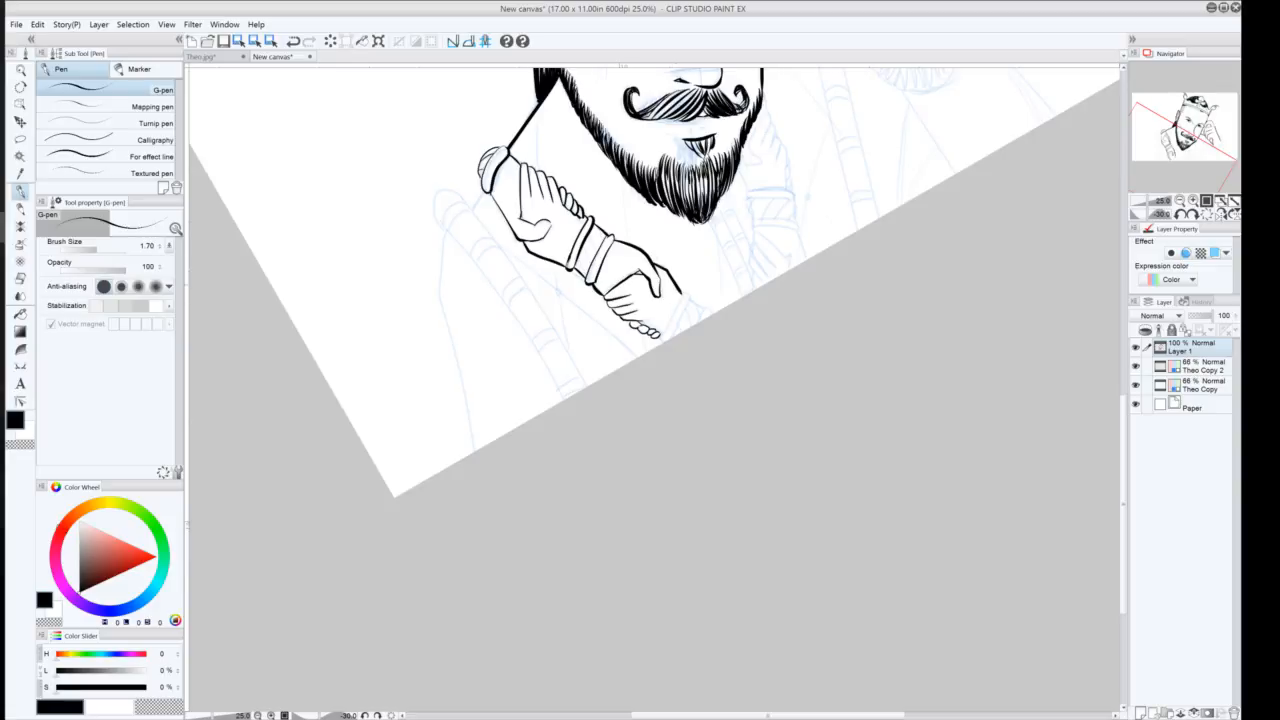
pyautogui.moveTo(681, 294); pyautogui.dragTo(661, 337)
pyautogui.moveTo(684, 294)
pyautogui.mouseDown()
pyautogui.moveTo(671, 336)
pyautogui.moveTo(702, 311)
pyautogui.mouseUp()
pyautogui.moveTo(585, 259)
pyautogui.mouseDown()
pyautogui.moveTo(577, 275)
pyautogui.moveTo(593, 253)
pyautogui.mouseUp()
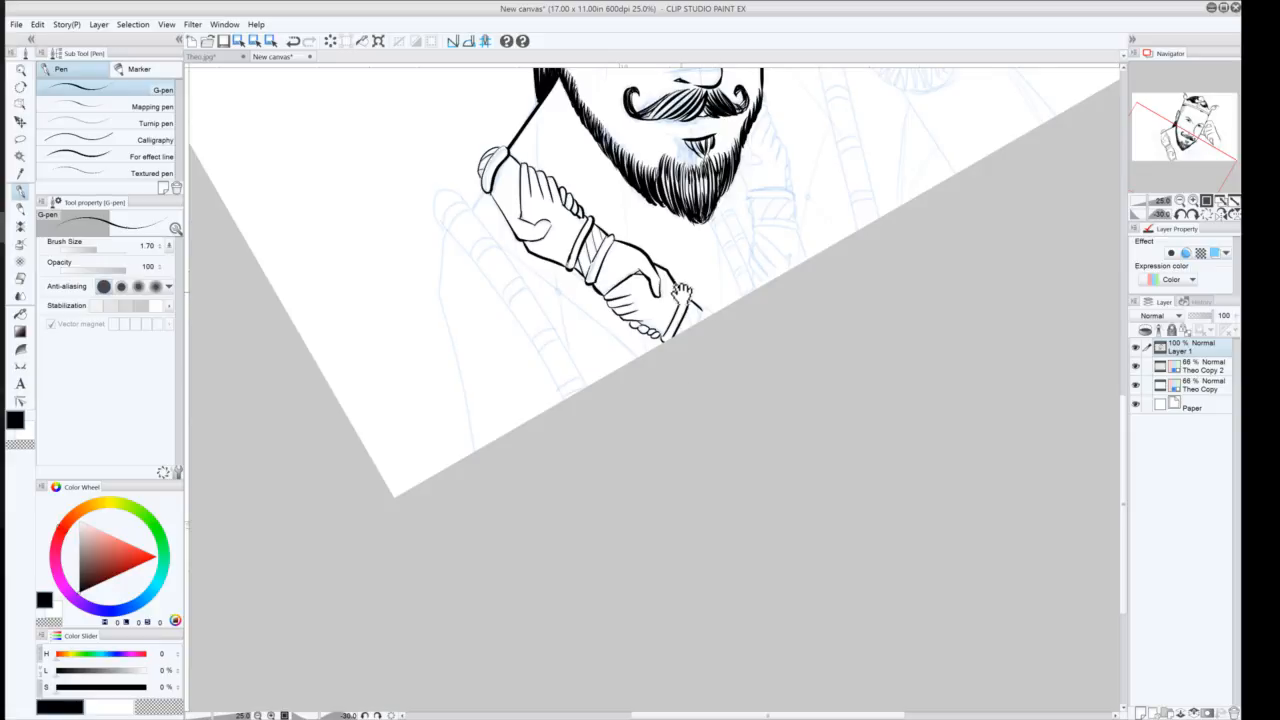
# Ink the scepter's lower end beneath the clasped hands
pyautogui.moveTo(680, 220); pyautogui.dragTo(648, 371)
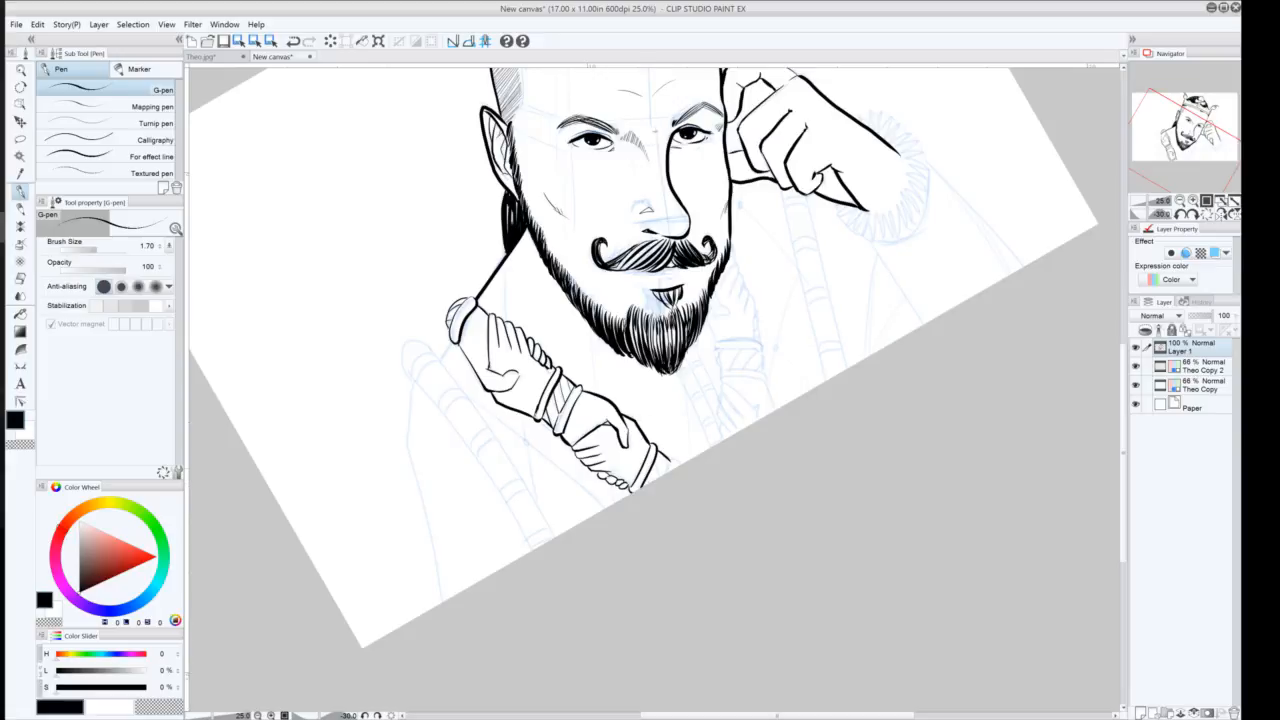
pyautogui.moveTo(672, 457)
pyautogui.mouseDown()
pyautogui.moveTo(663, 475)
pyautogui.moveTo(671, 466)
pyautogui.mouseUp()
pyautogui.hotkey('ctrl', 'z')
pyautogui.moveTo(672, 458)
pyautogui.mouseDown()
pyautogui.moveTo(662, 476)
pyautogui.moveTo(671, 467)
pyautogui.mouseUp()
# Ink the robe's long curved front edge running down the left side of the figure
pyautogui.moveTo(445, 212); pyautogui.dragTo(463, 288)
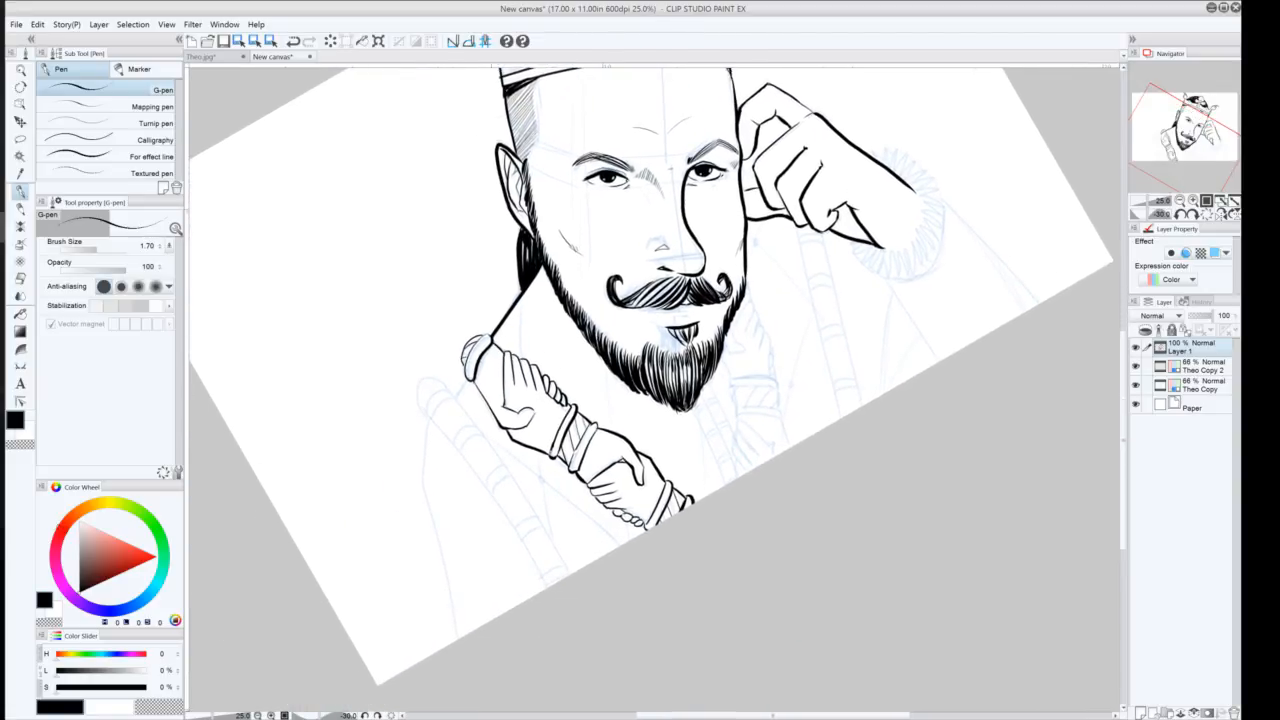
pyautogui.moveTo(470, 378); pyautogui.dragTo(457, 397)
pyautogui.moveTo(568, 575); pyautogui.dragTo(432, 362)
pyautogui.hotkey('ctrl', 'z')
pyautogui.moveTo(570, 575); pyautogui.dragTo(436, 378)
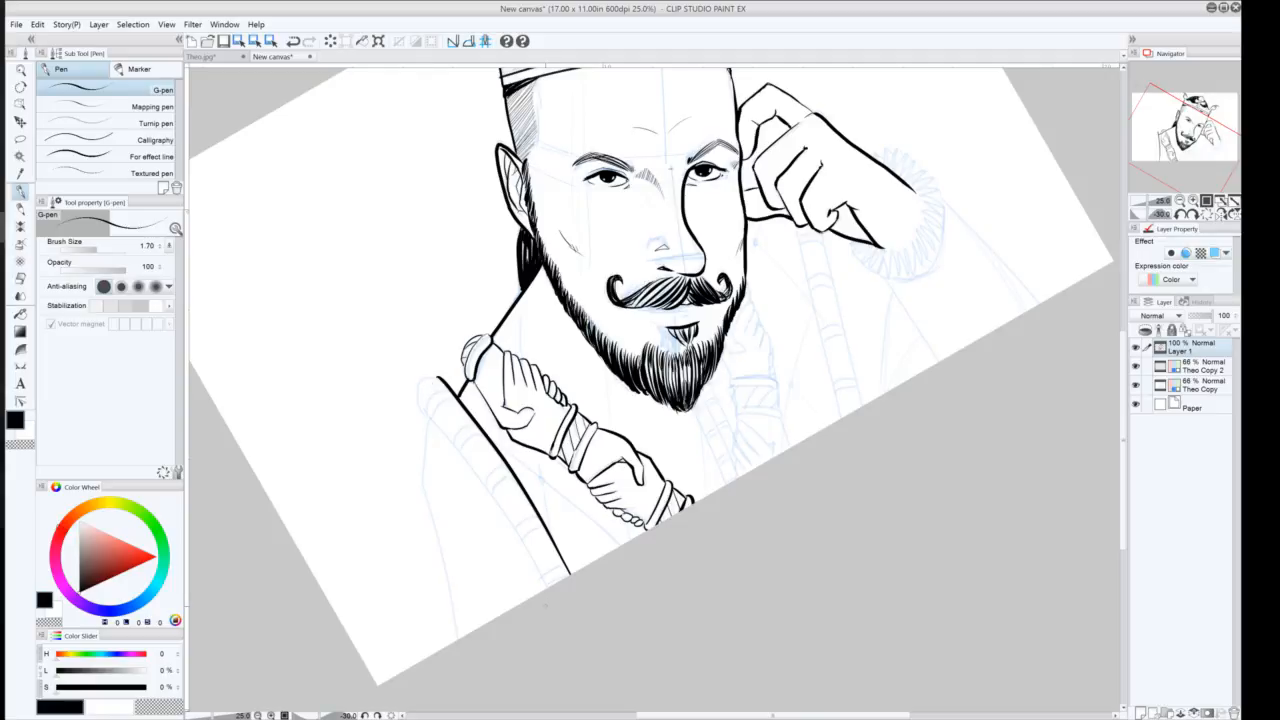
pyautogui.moveTo(543, 588)
pyautogui.mouseDown()
pyautogui.moveTo(461, 457)
pyautogui.moveTo(408, 402)
pyautogui.moveTo(446, 384)
pyautogui.mouseUp()
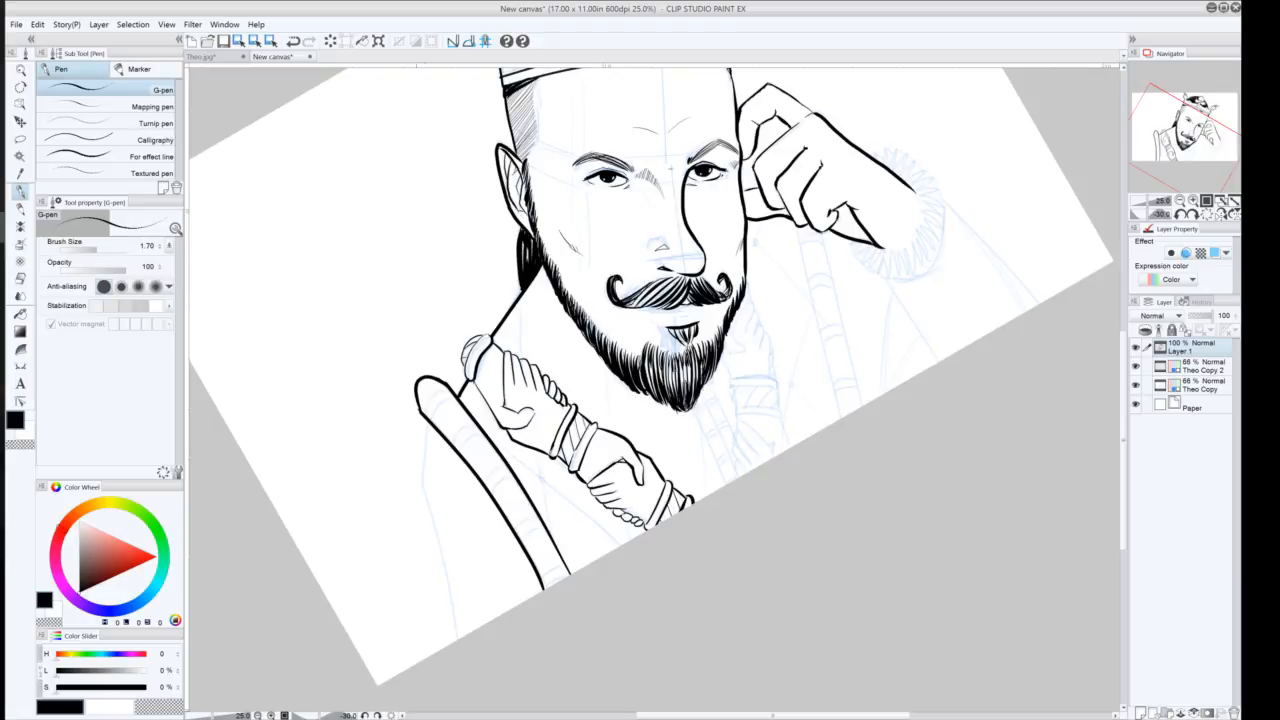
pyautogui.moveTo(421, 418); pyautogui.dragTo(457, 638)
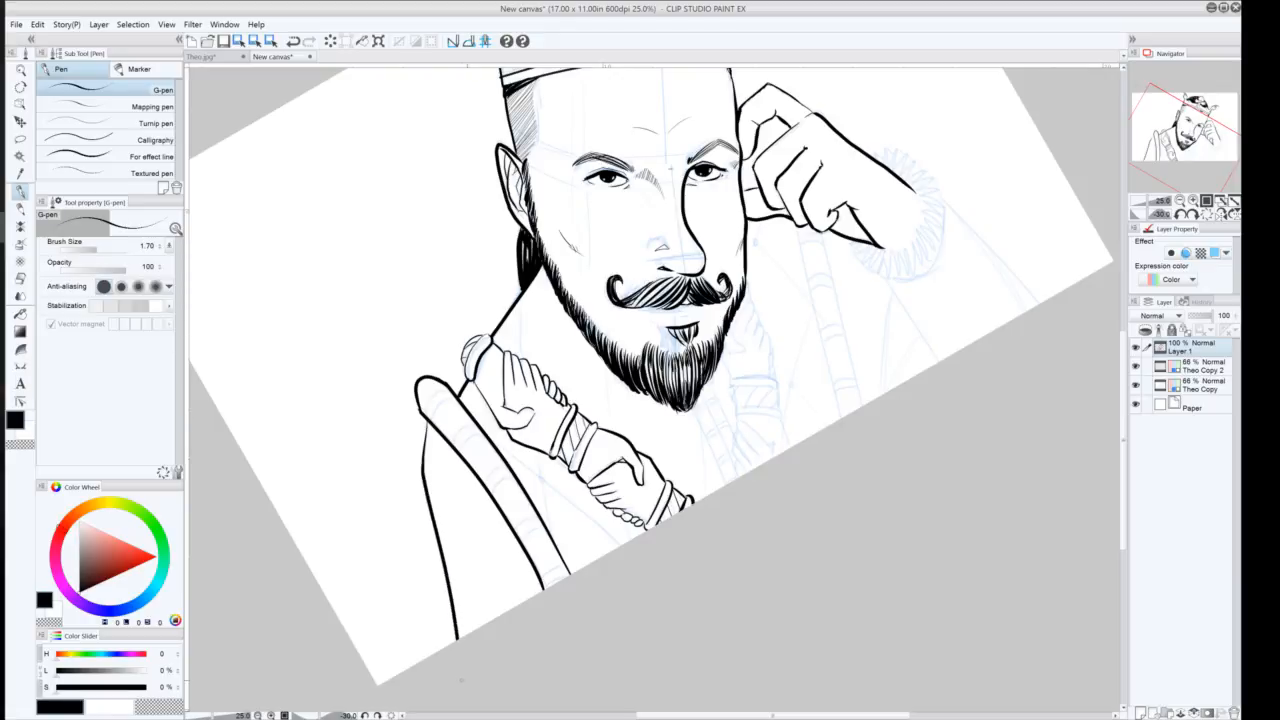
# Add short fold strokes inside the left robe panel, undoing and redoing the misplaced ones
pyautogui.moveTo(502, 506); pyautogui.dragTo(497, 548)
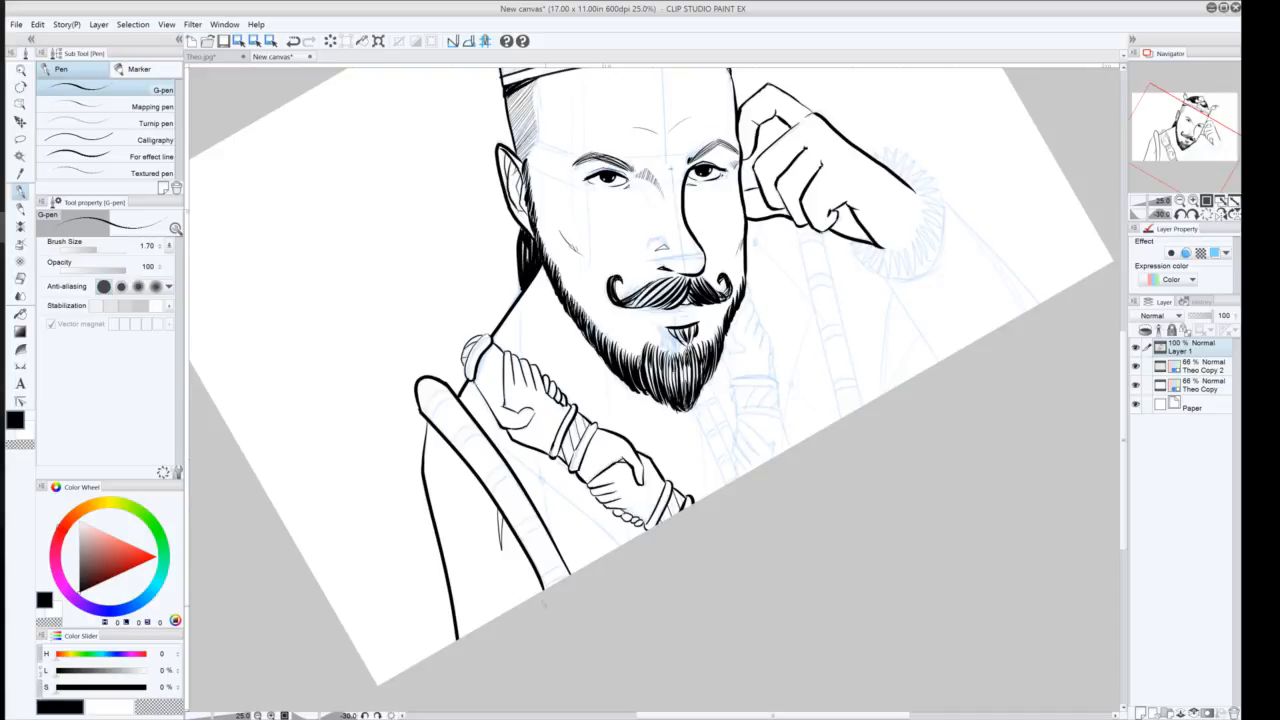
pyautogui.moveTo(536, 585); pyautogui.dragTo(518, 597)
pyautogui.moveTo(477, 602); pyautogui.dragTo(462, 637)
pyautogui.hotkey('ctrl', 'z')
pyautogui.moveTo(503, 520); pyautogui.dragTo(497, 552)
pyautogui.hotkey('ctrl', 'z')
pyautogui.hotkey('ctrl', 'z')
pyautogui.moveTo(518, 538); pyautogui.dragTo(482, 625)
pyautogui.hotkey('ctrl', 'z')
pyautogui.hotkey('ctrl', 'y')
pyautogui.moveTo(737, 502); pyautogui.dragTo(660, 605)
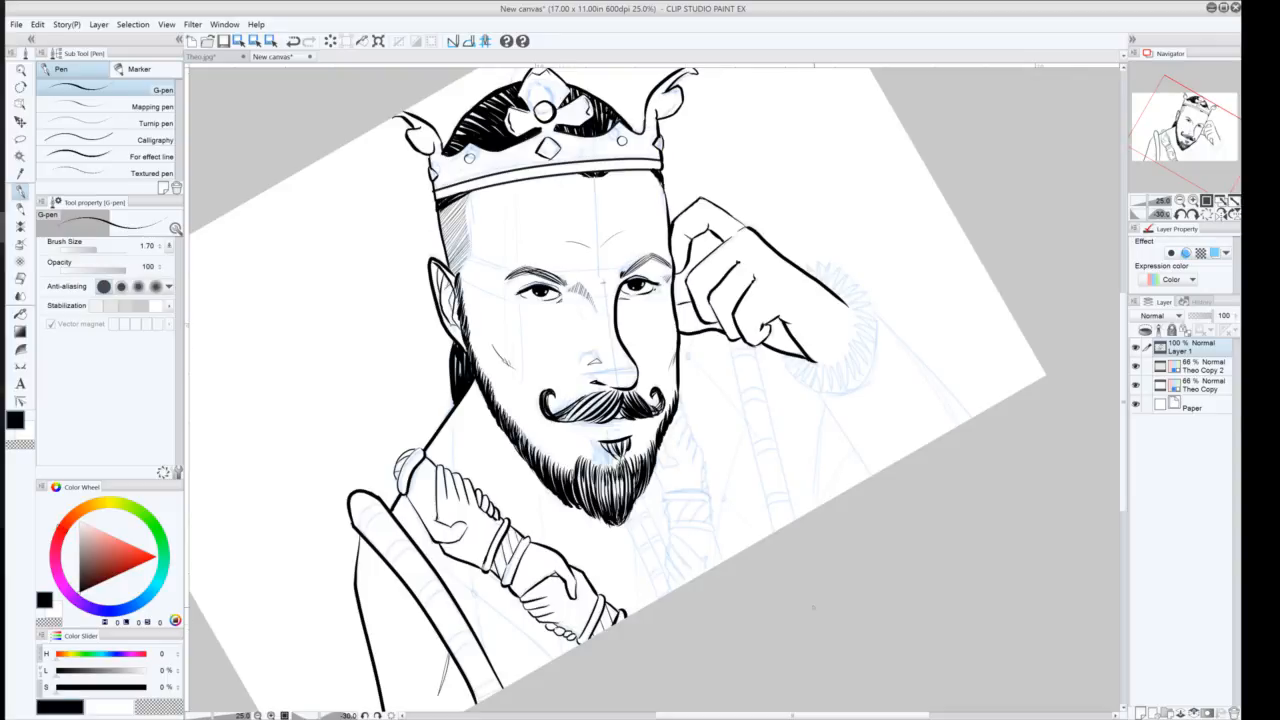
pyautogui.moveTo(396, 465); pyautogui.dragTo(394, 487)
# Switch to the Theo Copy sketch layer and sketch guide lines for the robe folds below the raised hand
pyautogui.click(1200, 385)
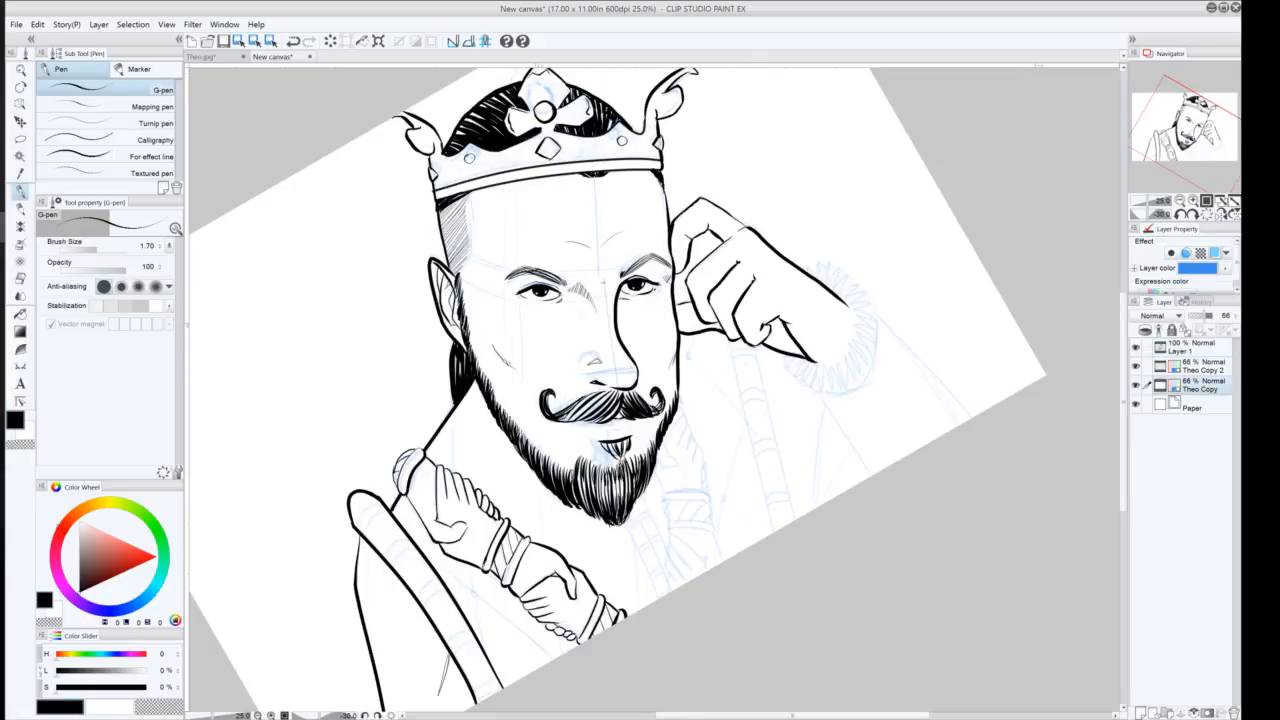
pyautogui.moveTo(774, 349); pyautogui.dragTo(797, 518)
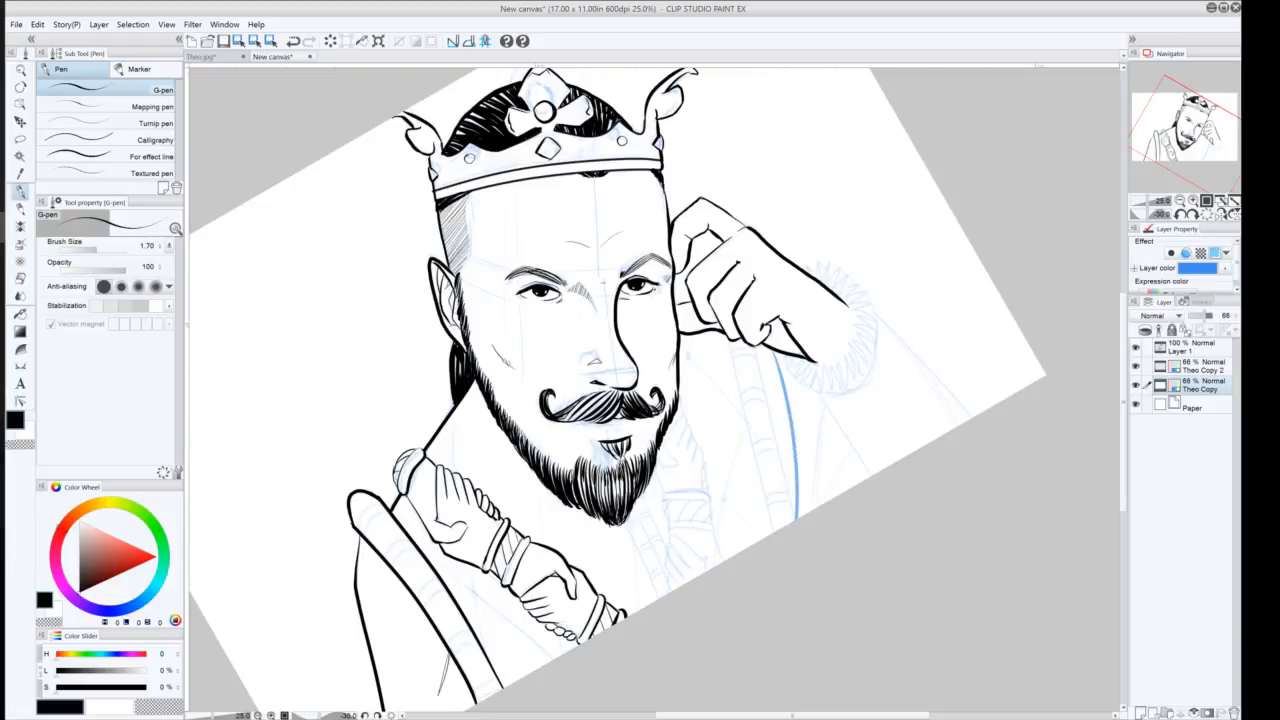
pyautogui.moveTo(753, 345); pyautogui.dragTo(773, 530)
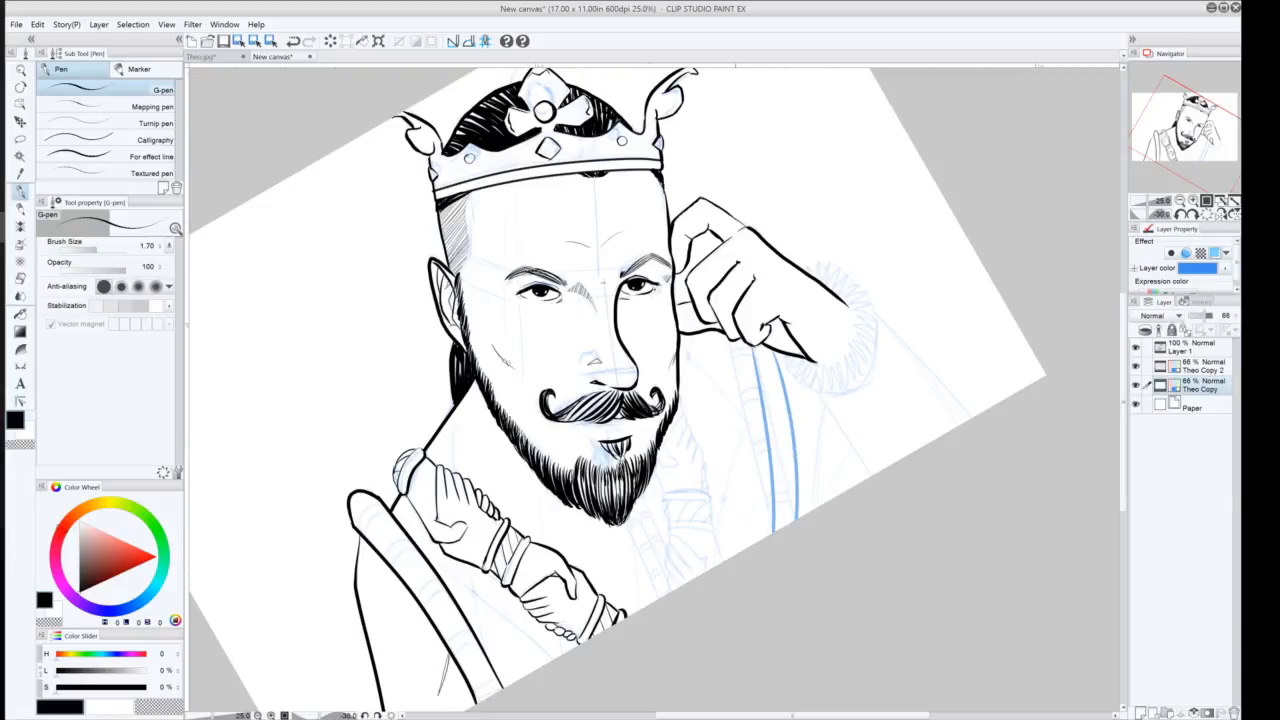
pyautogui.hotkey('ctrl', 'z')
pyautogui.hotkey('ctrl', 'z')
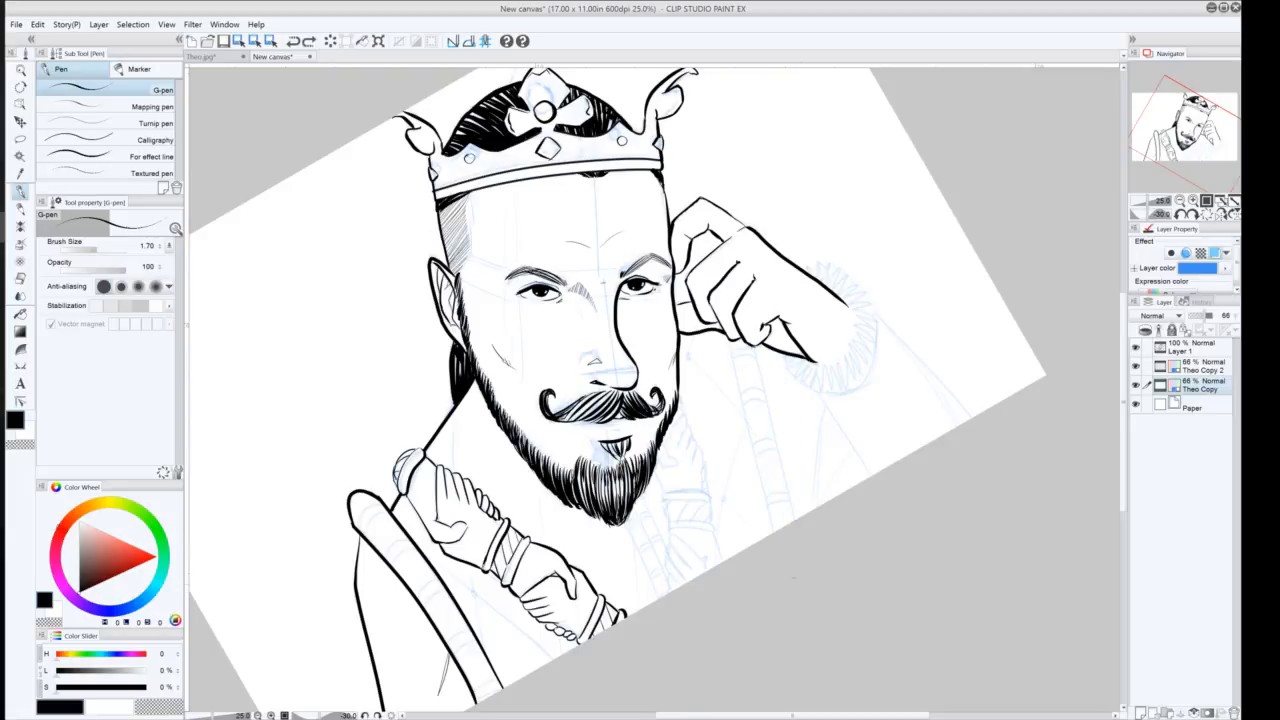
pyautogui.click(794, 512)
pyautogui.hotkey('ctrl', 'z')
pyautogui.moveTo(759, 349); pyautogui.dragTo(769, 481)
pyautogui.moveTo(809, 361); pyautogui.dragTo(905, 456)
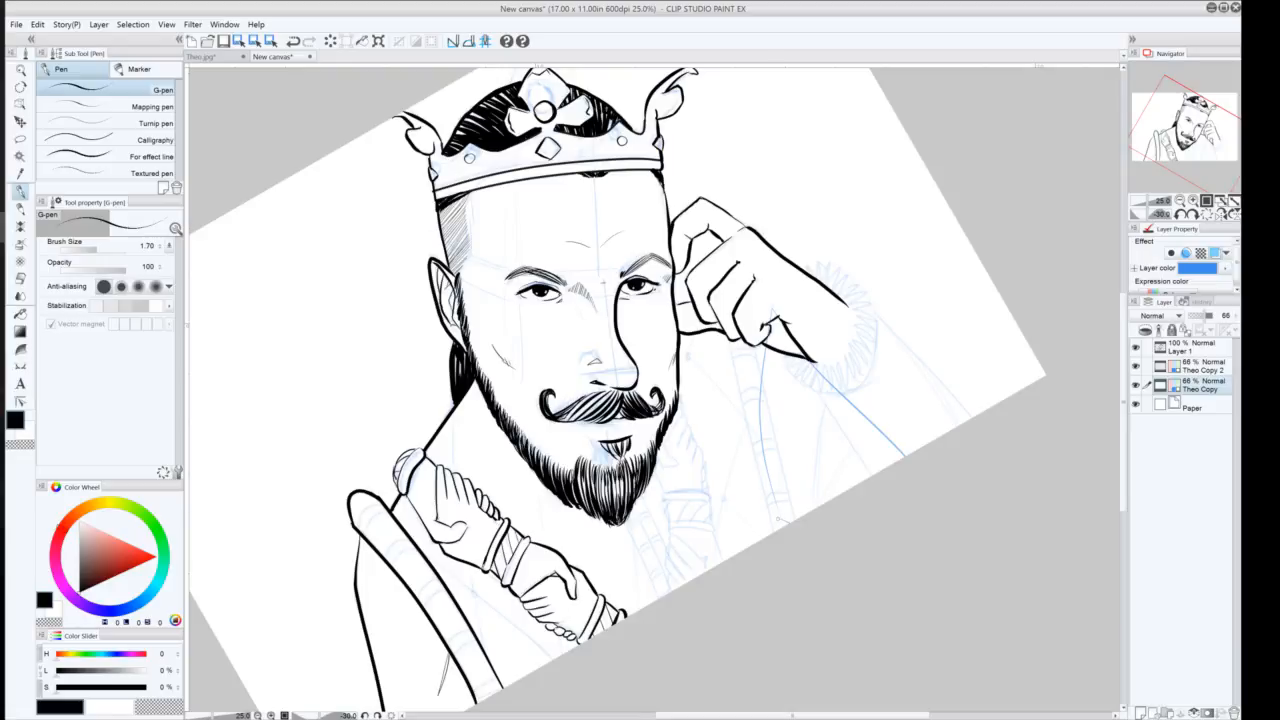
# Sketch more vertical robe fold guides beside the beard on the sketch layer
pyautogui.moveTo(780, 541); pyautogui.dragTo(762, 470)
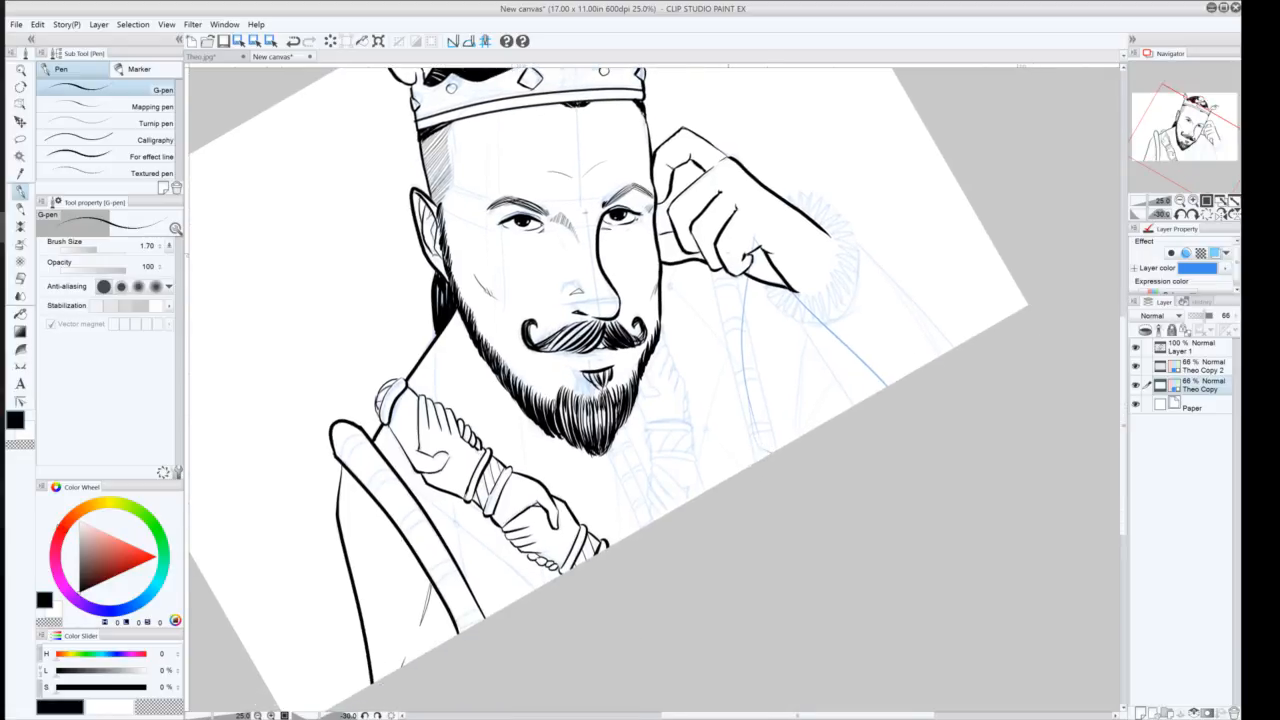
pyautogui.moveTo(729, 237); pyautogui.dragTo(766, 456)
pyautogui.moveTo(711, 266); pyautogui.dragTo(752, 462)
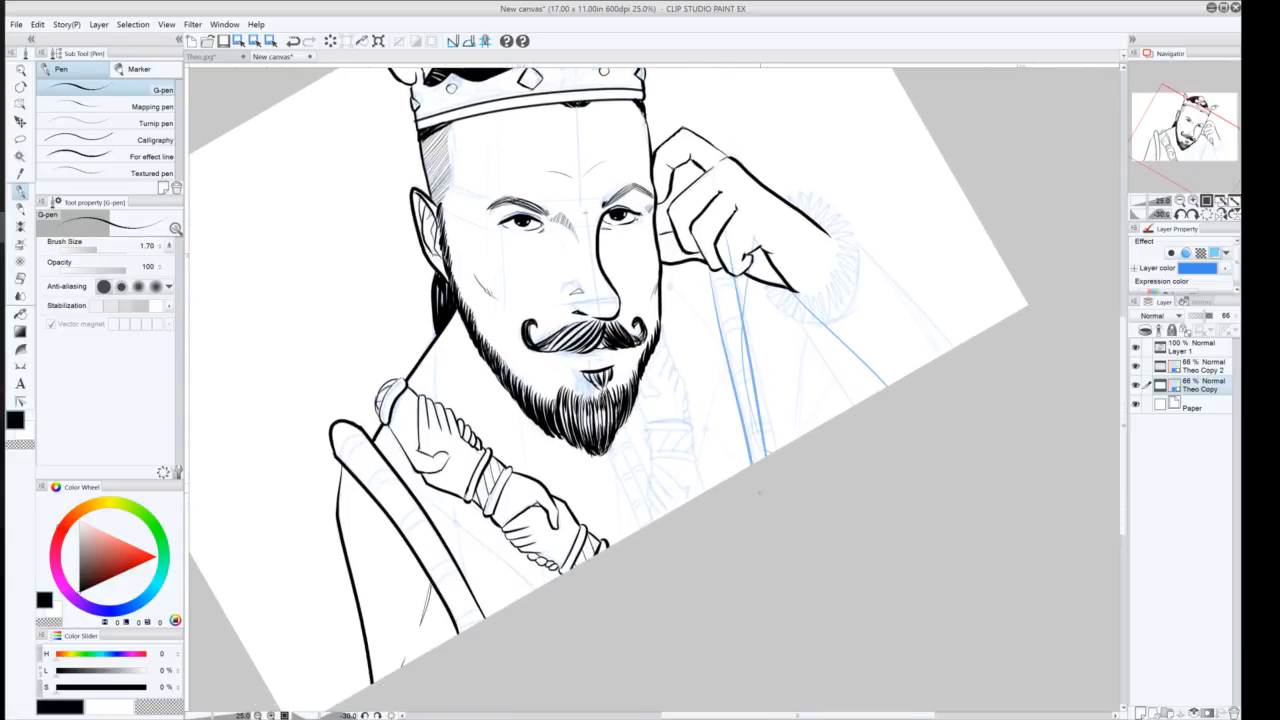
pyautogui.hotkey('ctrl', 'z')
pyautogui.moveTo(708, 268); pyautogui.dragTo(758, 460)
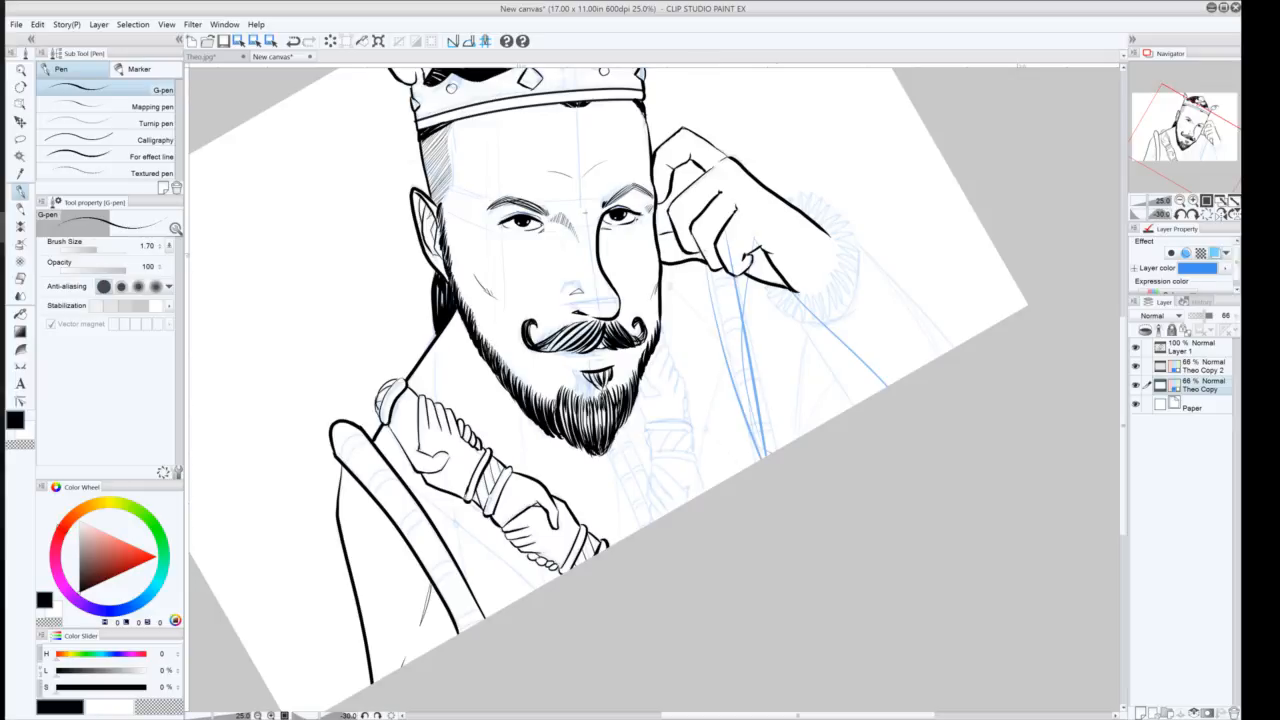
pyautogui.moveTo(636, 402); pyautogui.dragTo(672, 510)
pyautogui.moveTo(640, 384); pyautogui.dragTo(686, 500)
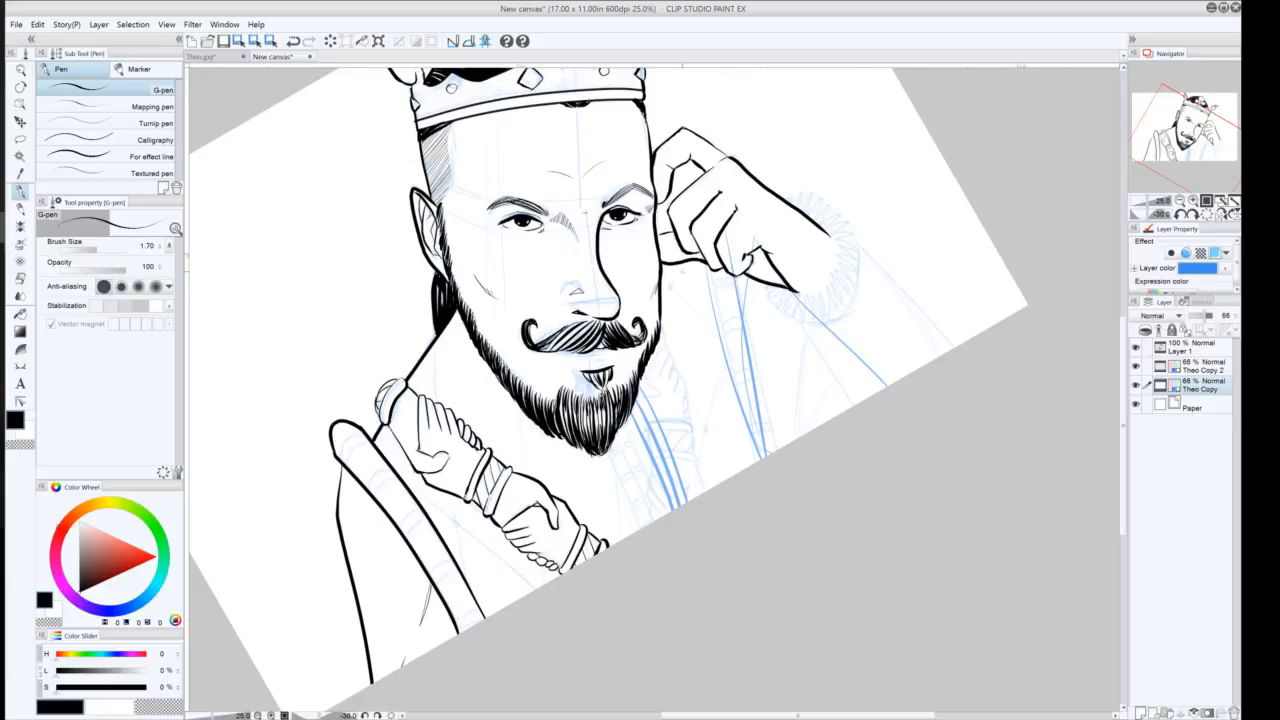
pyautogui.moveTo(686, 262); pyautogui.dragTo(711, 488)
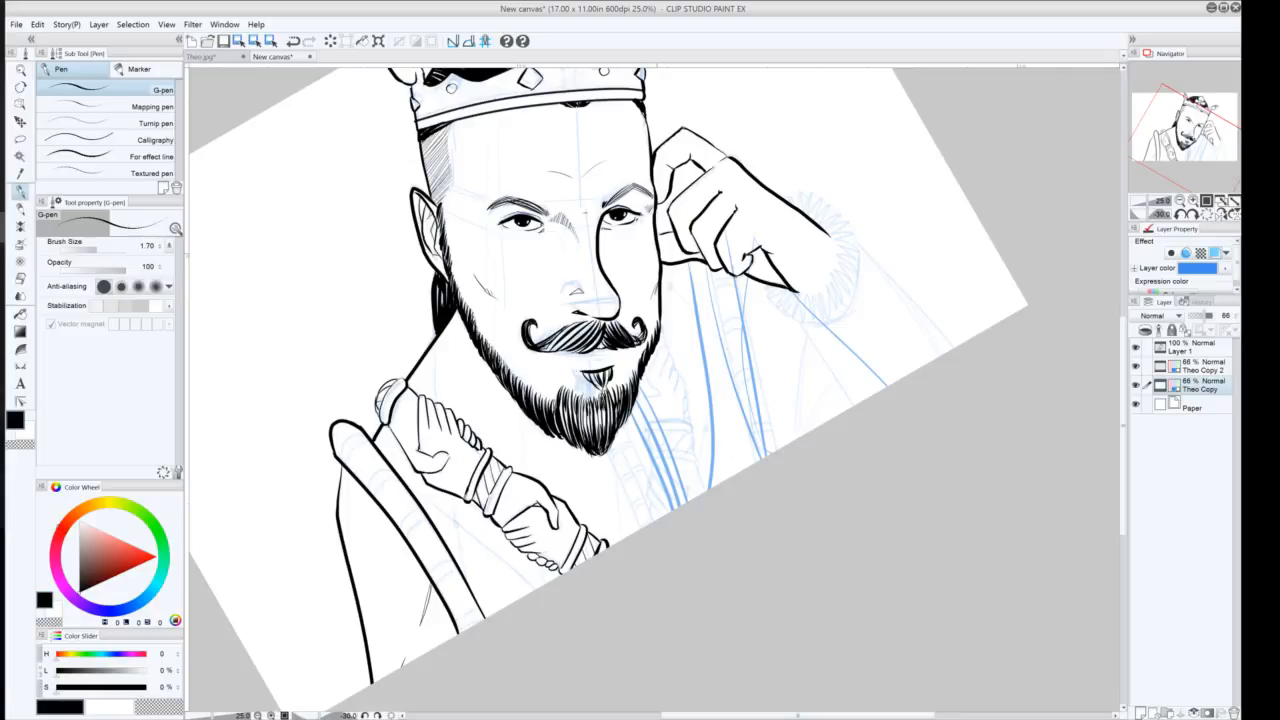
pyautogui.hotkey('ctrl', 'z')
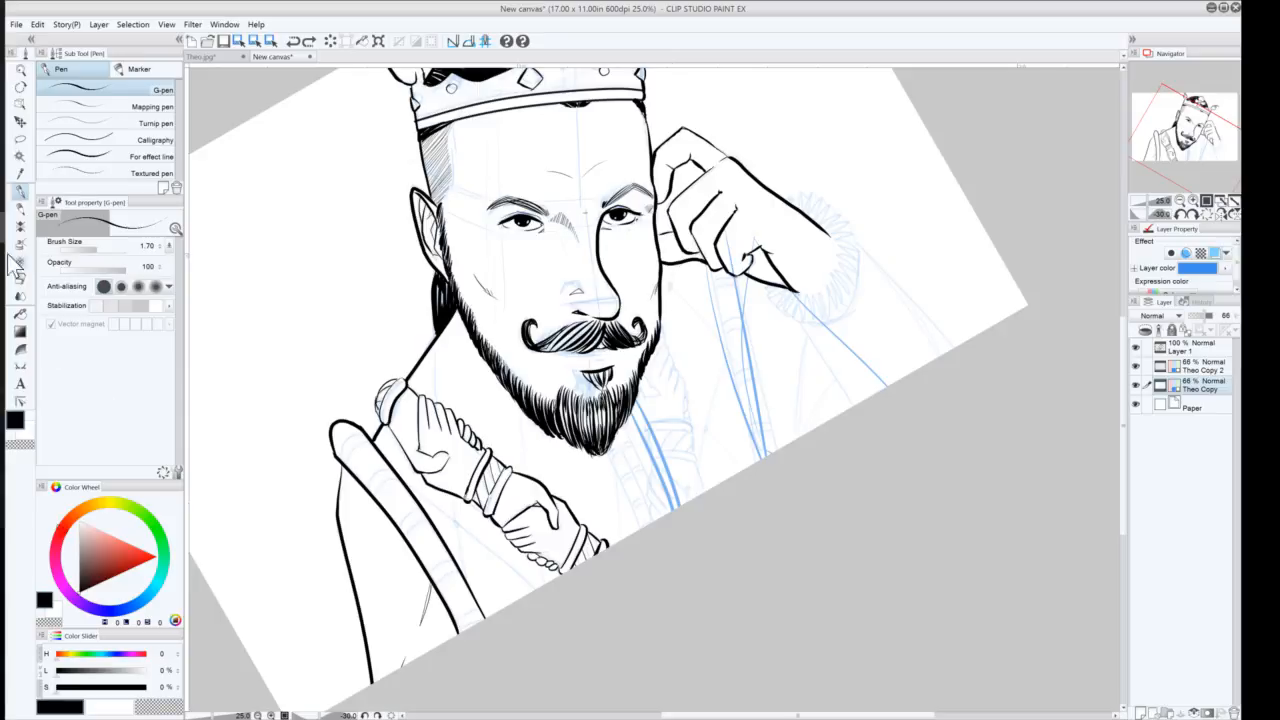
# Lasso the lower robe fold sketch lines and move them slightly down and right
pyautogui.click(20, 139)
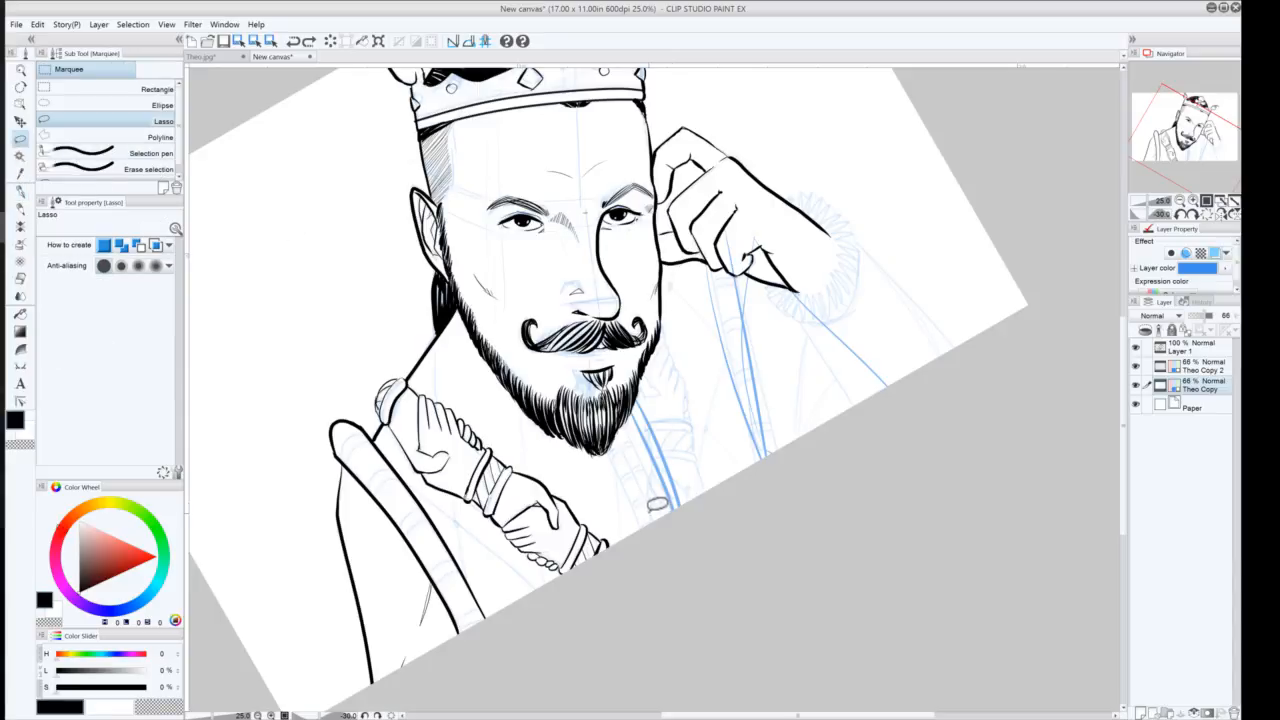
pyautogui.moveTo(656, 526)
pyautogui.mouseDown()
pyautogui.moveTo(647, 367)
pyautogui.moveTo(667, 315)
pyautogui.moveTo(718, 481)
pyautogui.moveTo(580, 594)
pyautogui.moveTo(650, 540)
pyautogui.mouseUp()
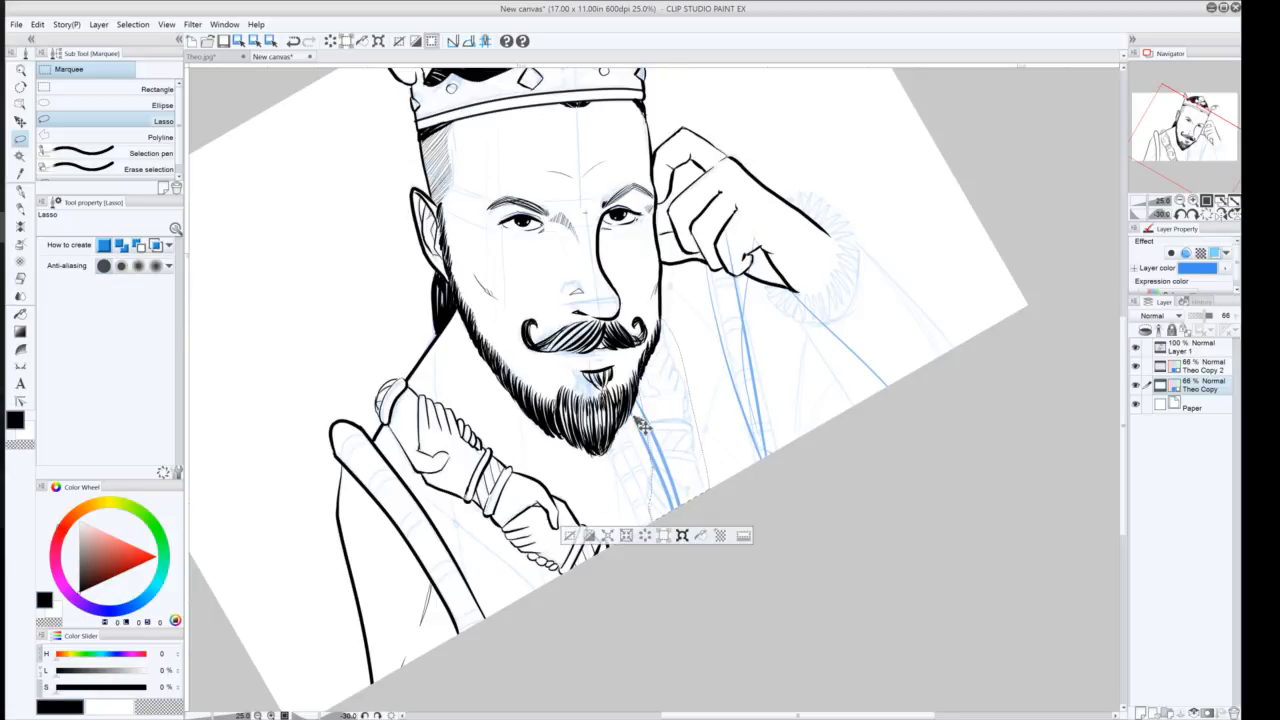
pyautogui.hotkey('ctrl', 't')
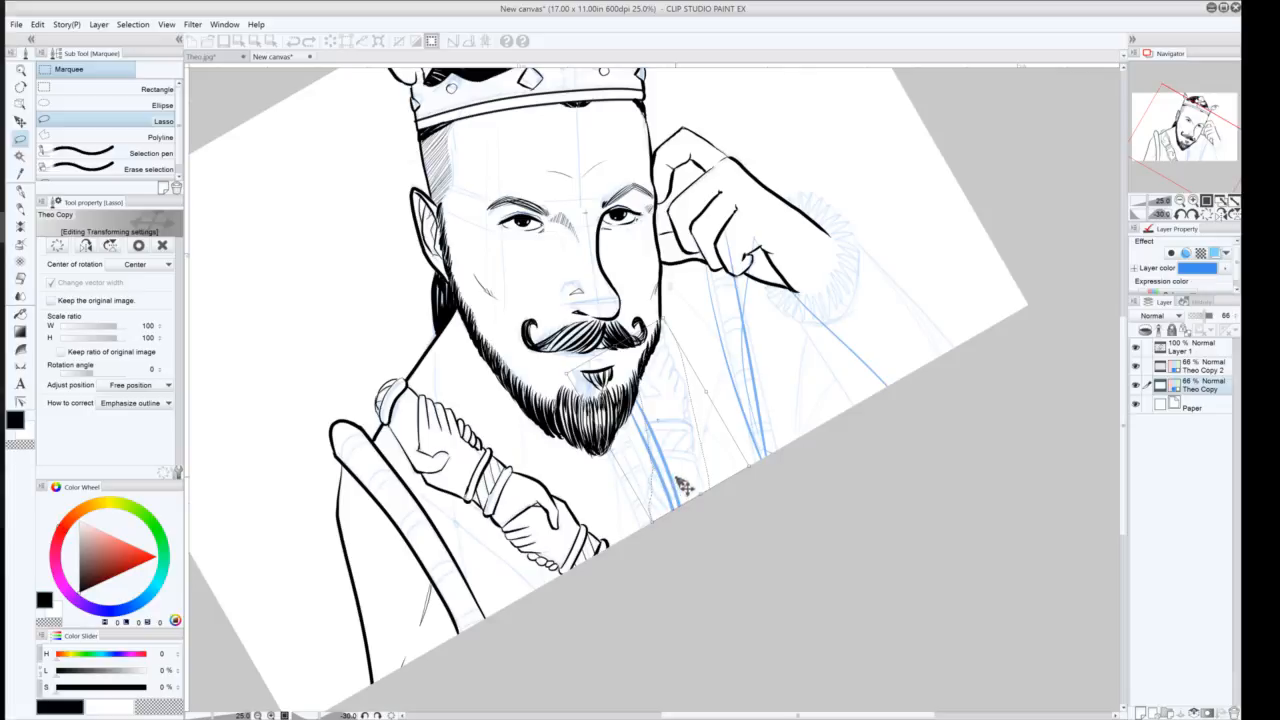
pyautogui.moveTo(689, 488)
pyautogui.mouseDown()
pyautogui.moveTo(711, 460)
pyautogui.moveTo(668, 504)
pyautogui.moveTo(694, 480)
pyautogui.moveTo(699, 506)
pyautogui.mouseUp()
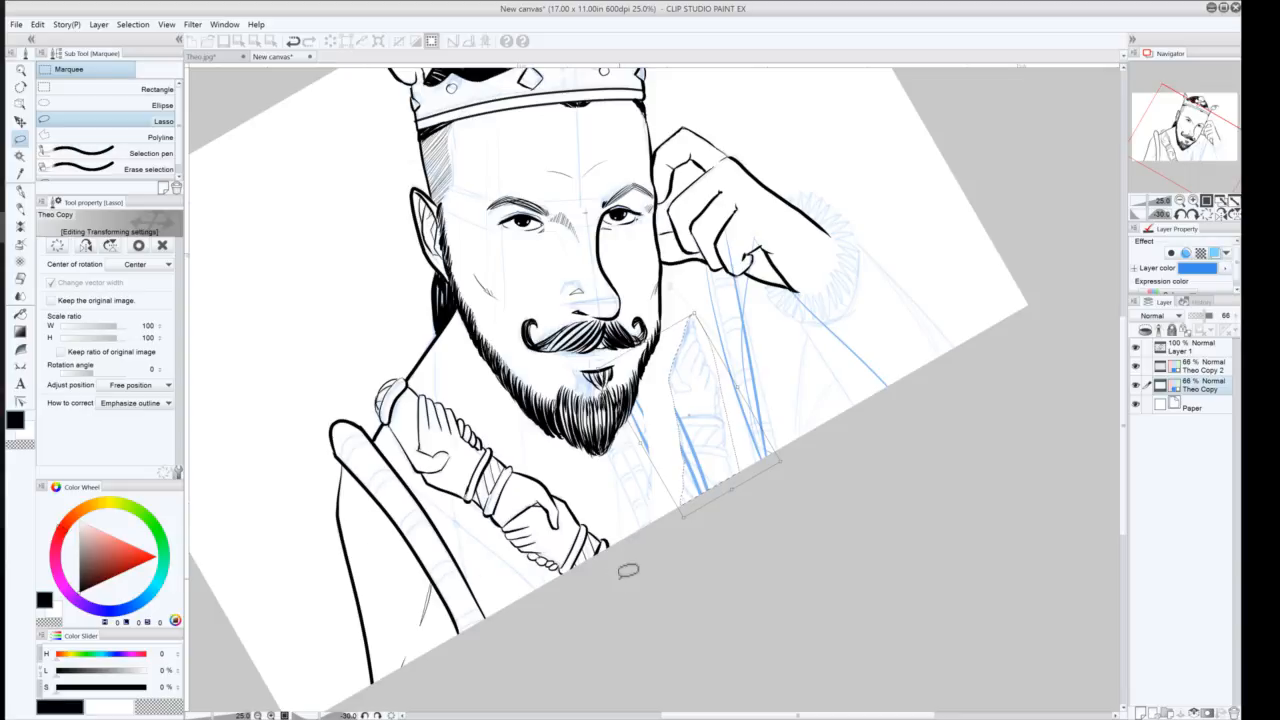
pyautogui.press('Return')
pyautogui.click(606, 530)
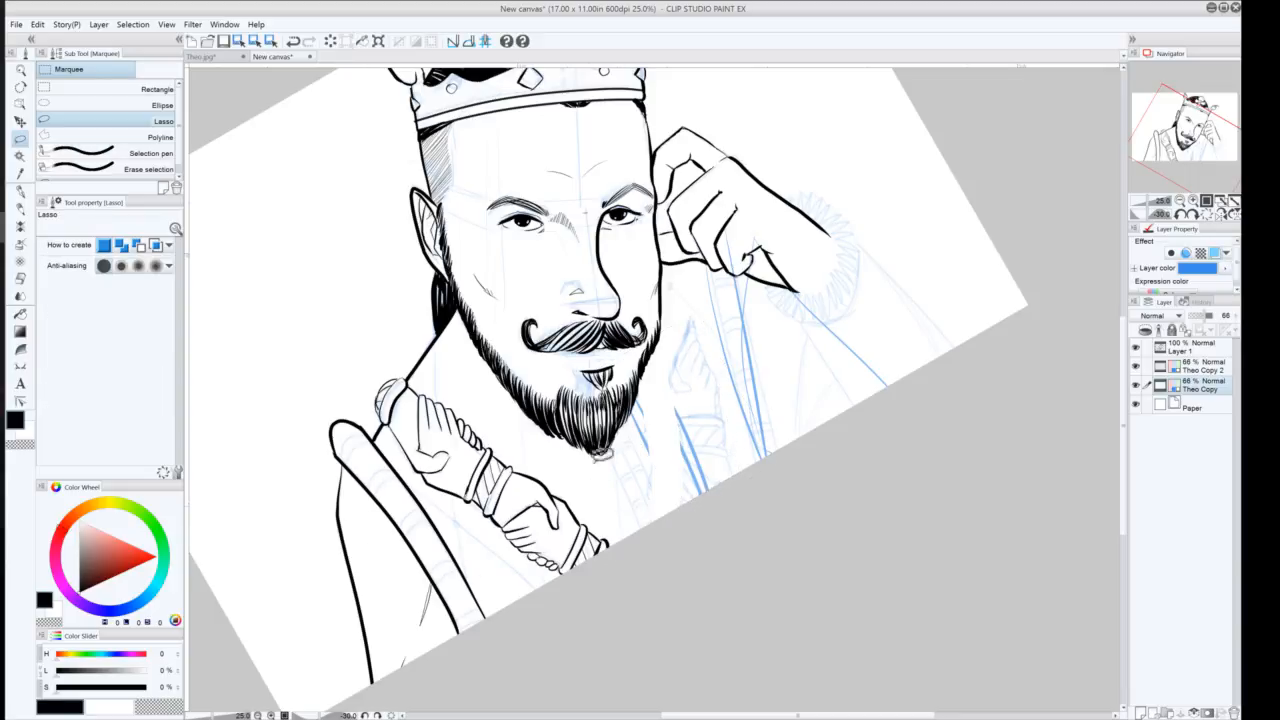
# Sketch additional robe fold and trim lines below the beard with the G-pen
pyautogui.click(20, 191)
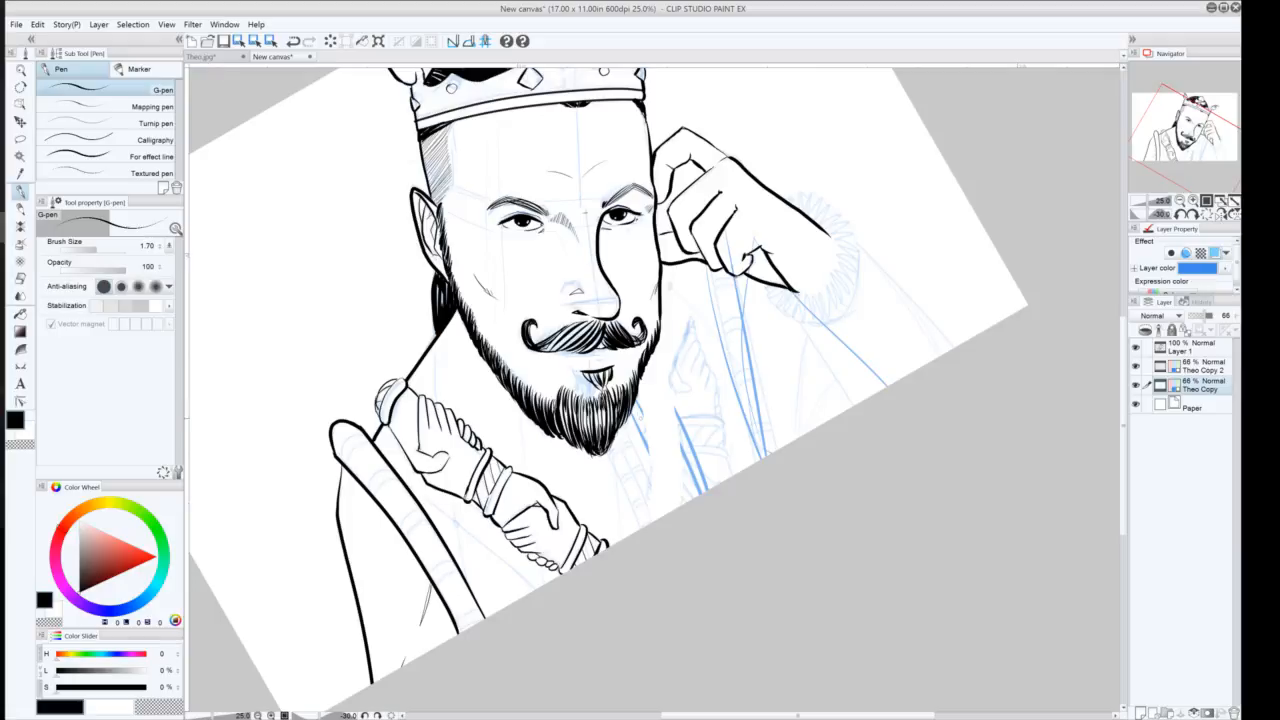
pyautogui.moveTo(638, 412); pyautogui.dragTo(668, 512)
pyautogui.moveTo(636, 391); pyautogui.dragTo(677, 510)
pyautogui.moveTo(625, 428); pyautogui.dragTo(657, 518)
pyautogui.moveTo(658, 356); pyautogui.dragTo(674, 430)
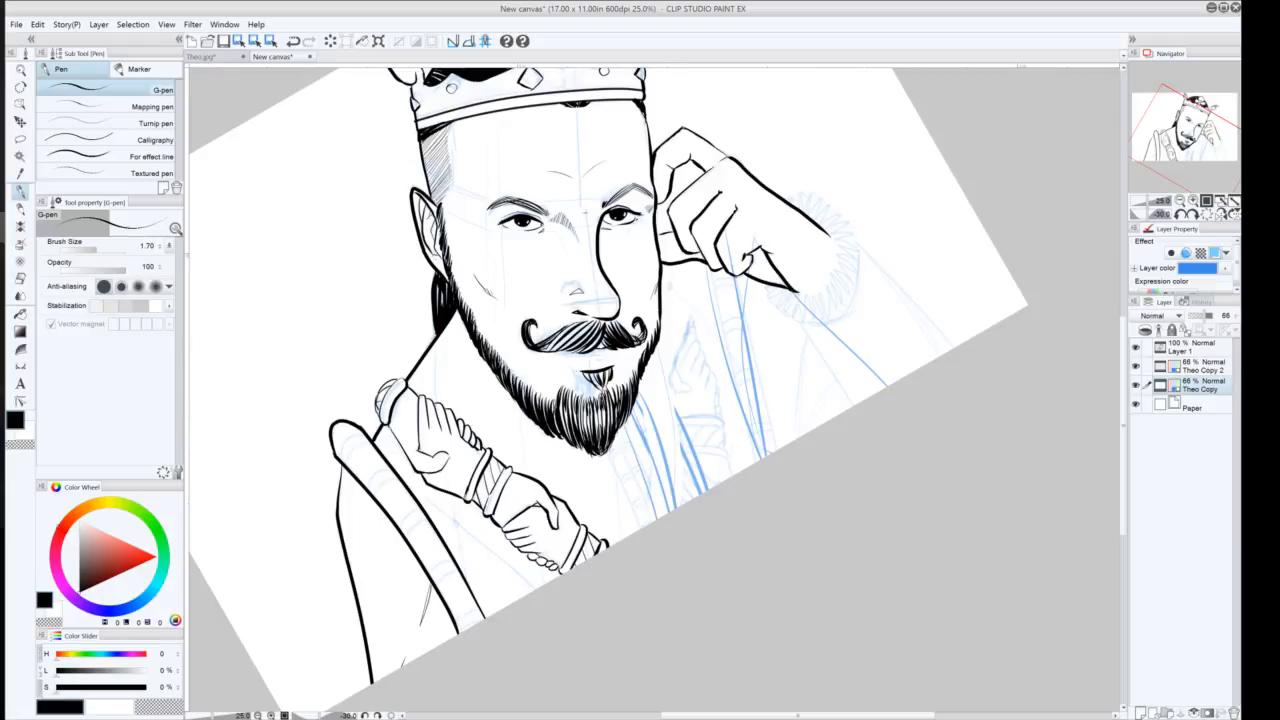
pyautogui.moveTo(688, 278); pyautogui.dragTo(720, 480)
pyautogui.moveTo(678, 419)
pyautogui.mouseDown()
pyautogui.moveTo(718, 413)
pyautogui.moveTo(720, 448)
pyautogui.moveTo(674, 452)
pyautogui.moveTo(722, 458)
pyautogui.mouseUp()
pyautogui.moveTo(664, 396); pyautogui.dragTo(675, 415)
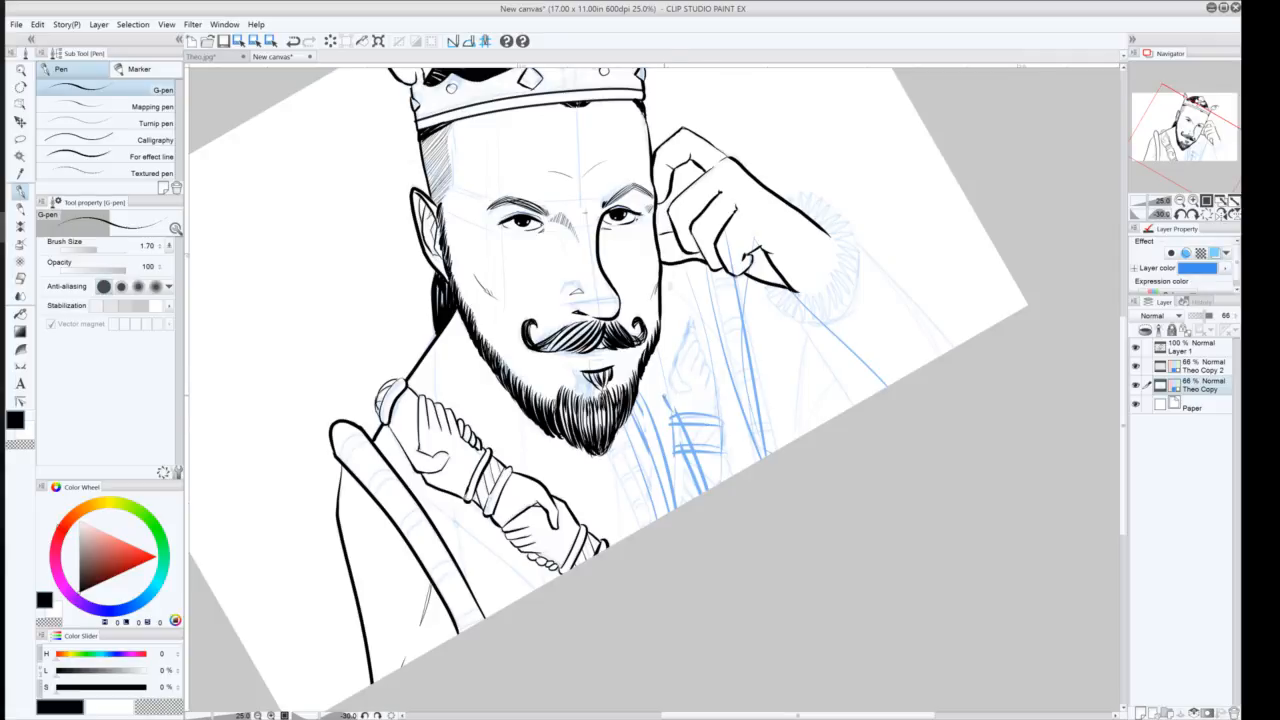
# Sketch a small hand shape on the robe beside the beard, then return to the ink layer Layer 1
pyautogui.moveTo(675, 368); pyautogui.dragTo(664, 396)
pyautogui.hotkey('ctrl', 'z')
pyautogui.hotkey('ctrl', 'z')
pyautogui.moveTo(660, 338)
pyautogui.mouseDown()
pyautogui.moveTo(678, 394)
pyautogui.moveTo(684, 382)
pyautogui.moveTo(690, 392)
pyautogui.moveTo(675, 359)
pyautogui.moveTo(698, 342)
pyautogui.moveTo(698, 375)
pyautogui.moveTo(698, 363)
pyautogui.moveTo(706, 388)
pyautogui.moveTo(719, 380)
pyautogui.moveTo(717, 428)
pyautogui.mouseUp()
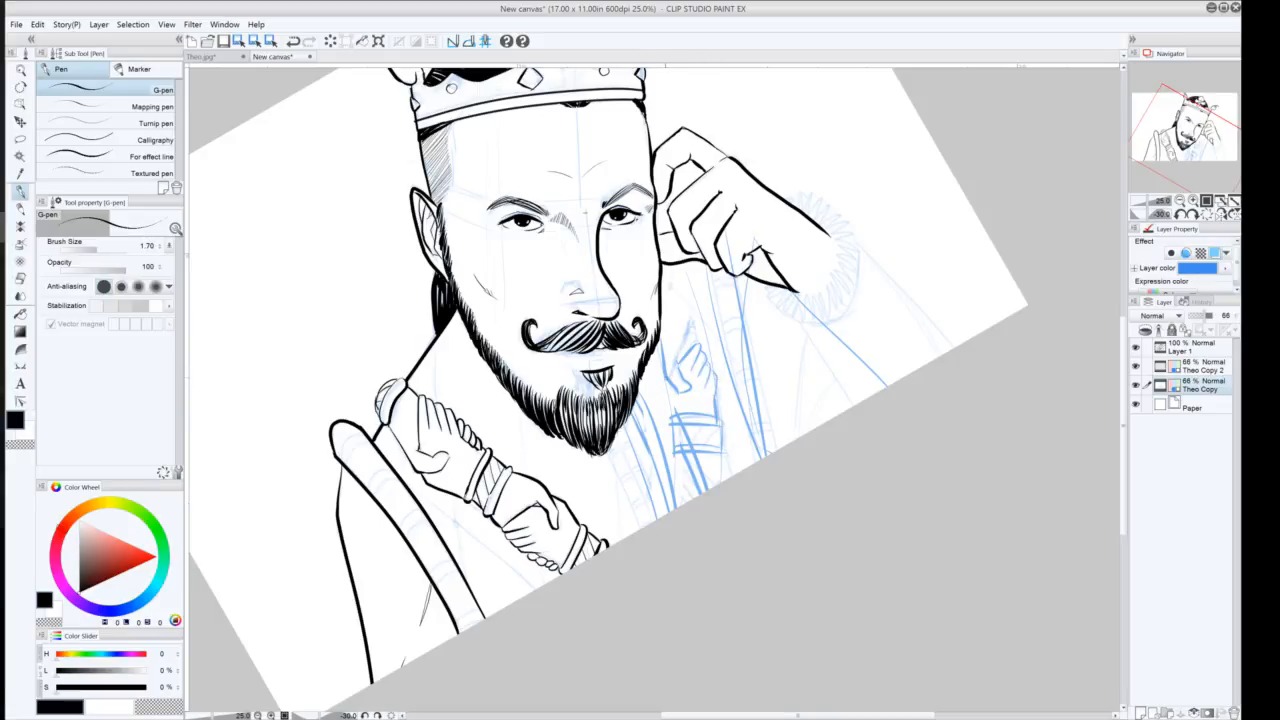
pyautogui.moveTo(664, 377); pyautogui.dragTo(671, 415)
pyautogui.moveTo(662, 328)
pyautogui.mouseDown()
pyautogui.moveTo(699, 322)
pyautogui.moveTo(663, 315)
pyautogui.moveTo(693, 310)
pyautogui.moveTo(663, 297)
pyautogui.mouseUp()
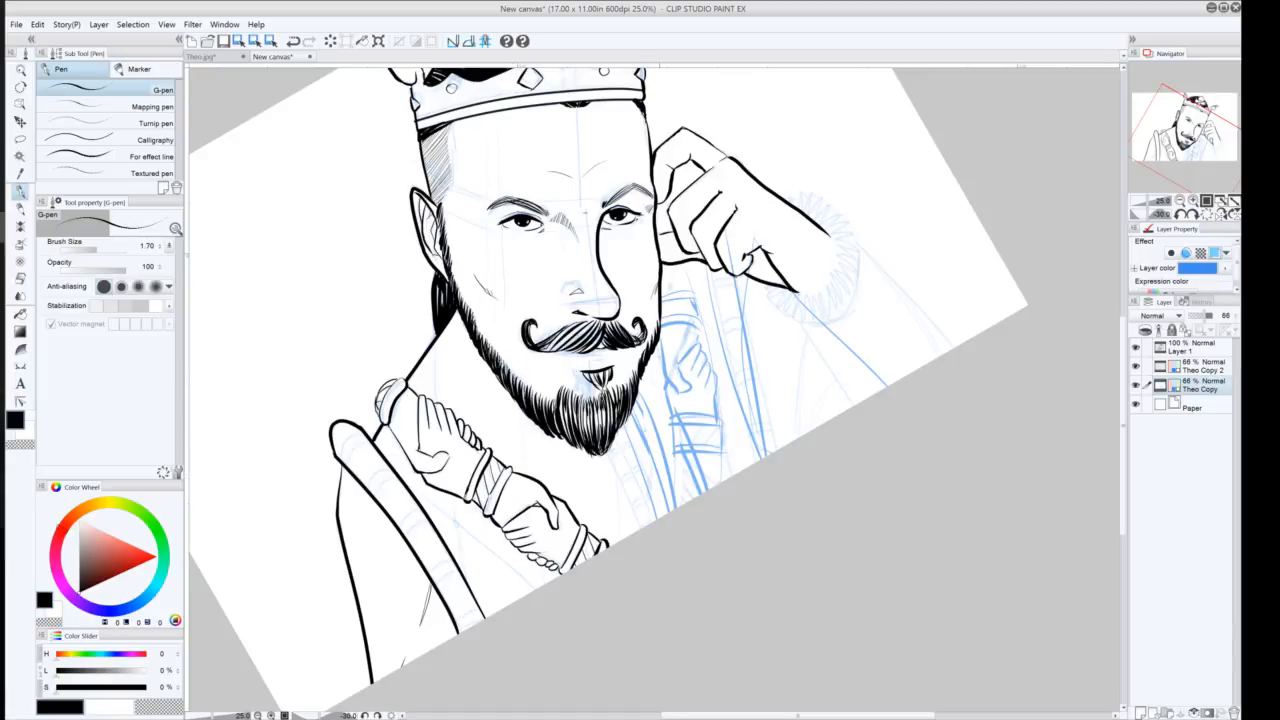
pyautogui.moveTo(693, 268); pyautogui.dragTo(697, 295)
pyautogui.moveTo(671, 464); pyautogui.dragTo(674, 495)
pyautogui.moveTo(682, 466)
pyautogui.mouseDown()
pyautogui.moveTo(704, 490)
pyautogui.moveTo(676, 491)
pyautogui.moveTo(678, 502)
pyautogui.mouseUp()
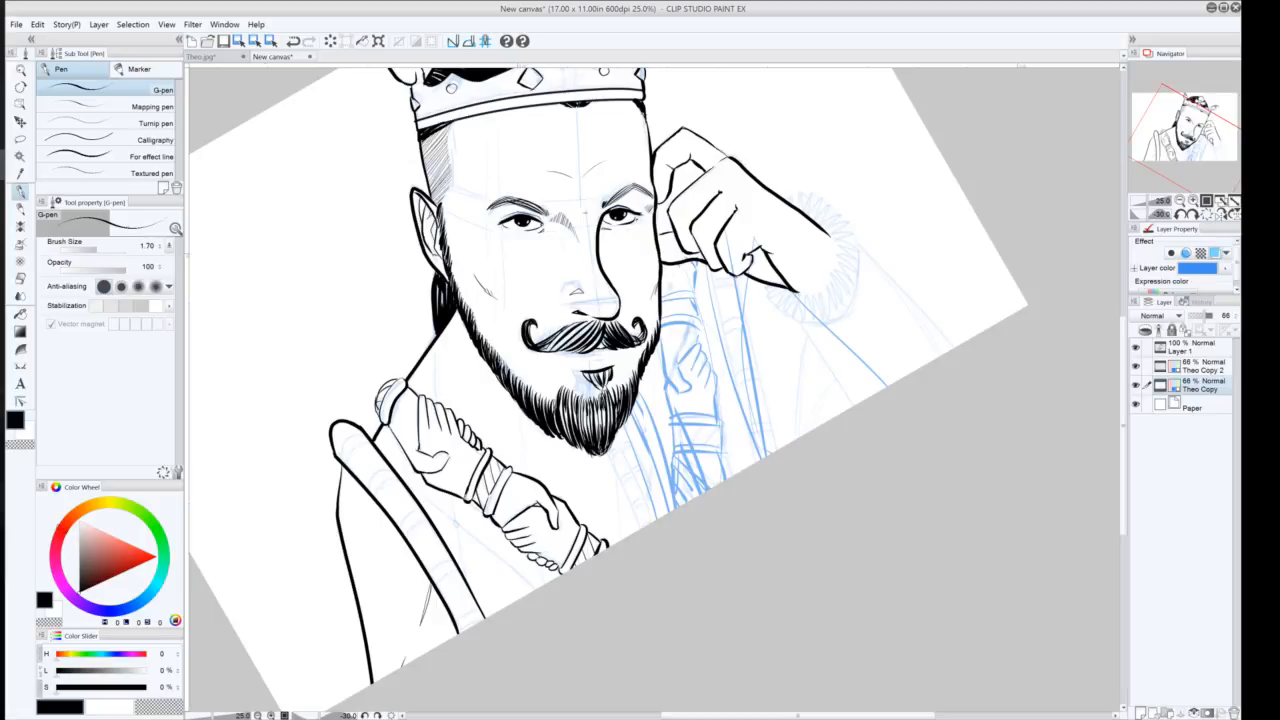
pyautogui.click(1192, 350)
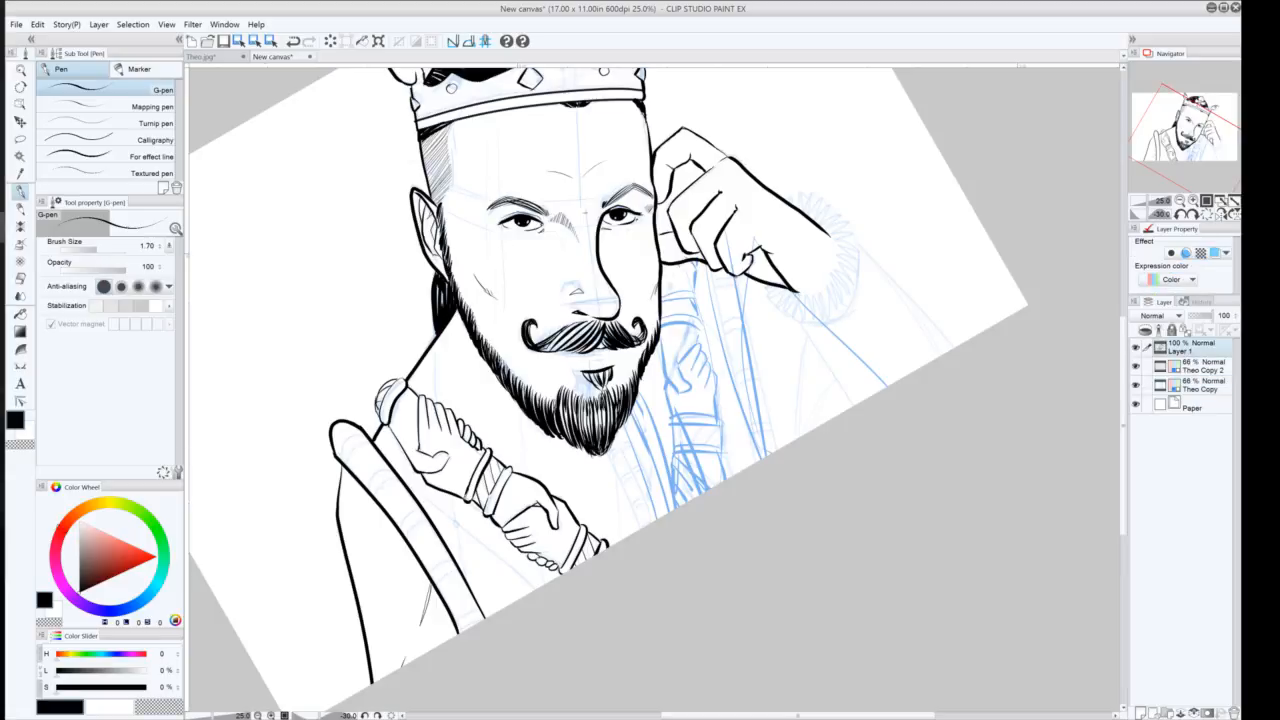
pyautogui.moveTo(657, 337)
pyautogui.mouseDown()
pyautogui.moveTo(660, 380)
pyautogui.moveTo(696, 390)
pyautogui.mouseUp()
pyautogui.hotkey('ctrl', 'z')
pyautogui.hotkey('ctrl', 'z')
# Rotate the canvas and ink the outline of the small hand resting on the robe beside the beard
pyautogui.click(1192, 214)
pyautogui.click(1192, 215)
pyautogui.click(1192, 215)
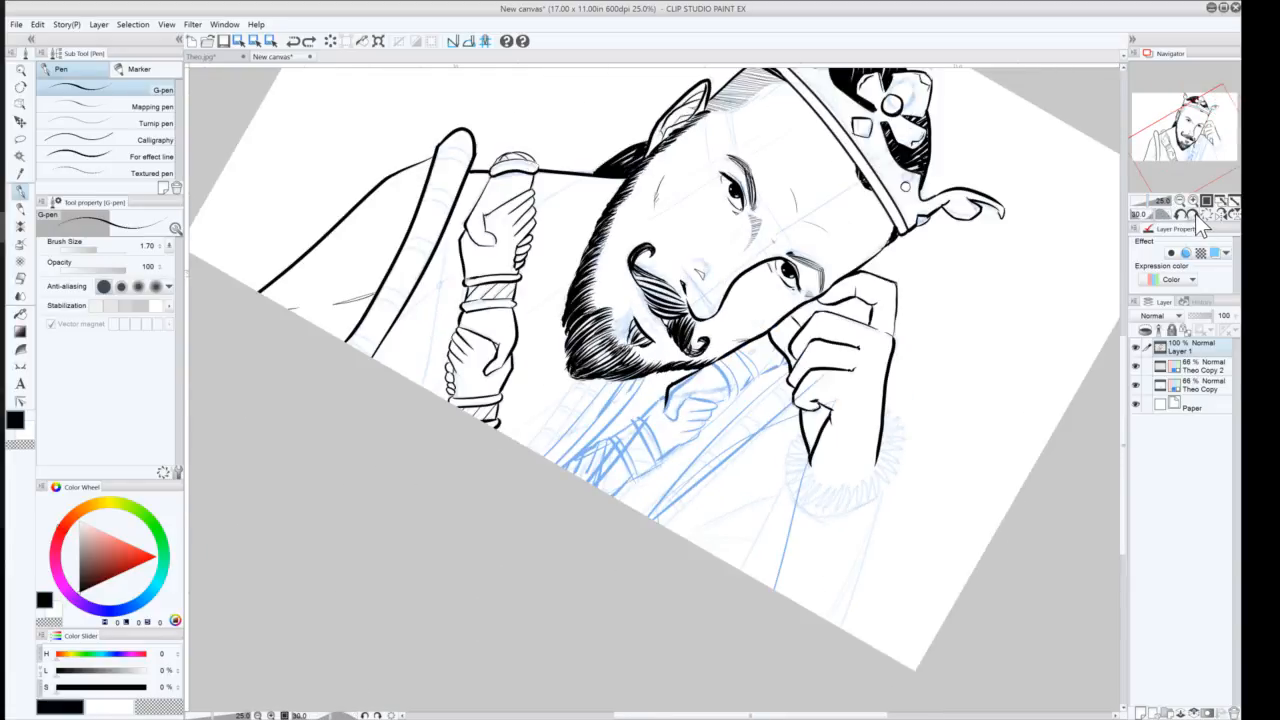
pyautogui.click(1192, 215)
pyautogui.click(1192, 215)
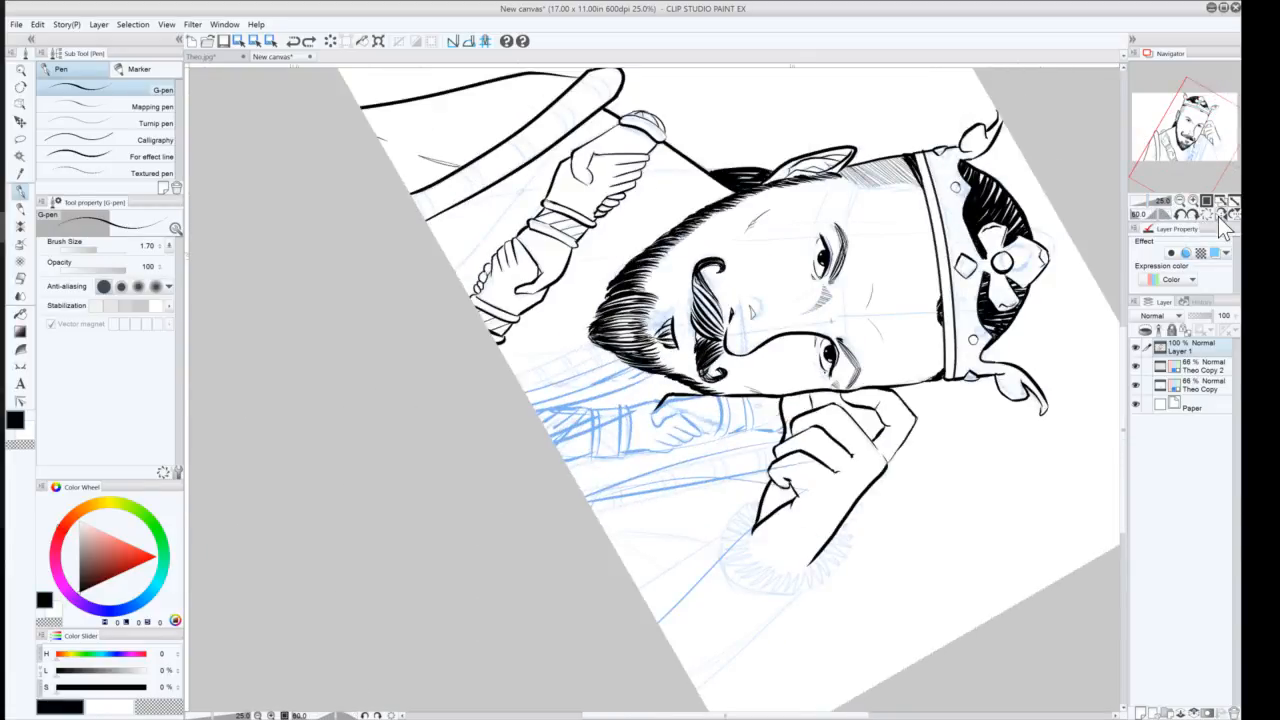
pyautogui.click(1221, 215)
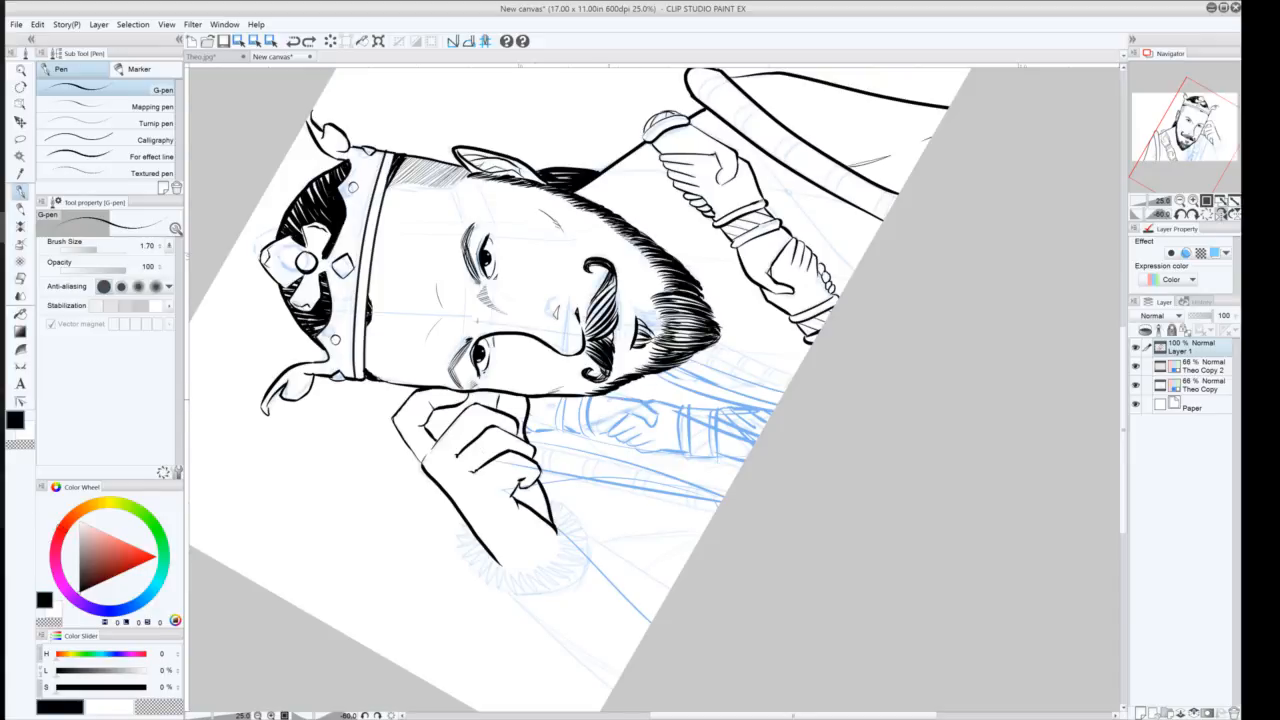
pyautogui.moveTo(606, 388)
pyautogui.mouseDown()
pyautogui.moveTo(677, 407)
pyautogui.moveTo(655, 399)
pyautogui.moveTo(651, 426)
pyautogui.moveTo(624, 410)
pyautogui.moveTo(605, 433)
pyautogui.moveTo(686, 452)
pyautogui.mouseUp()
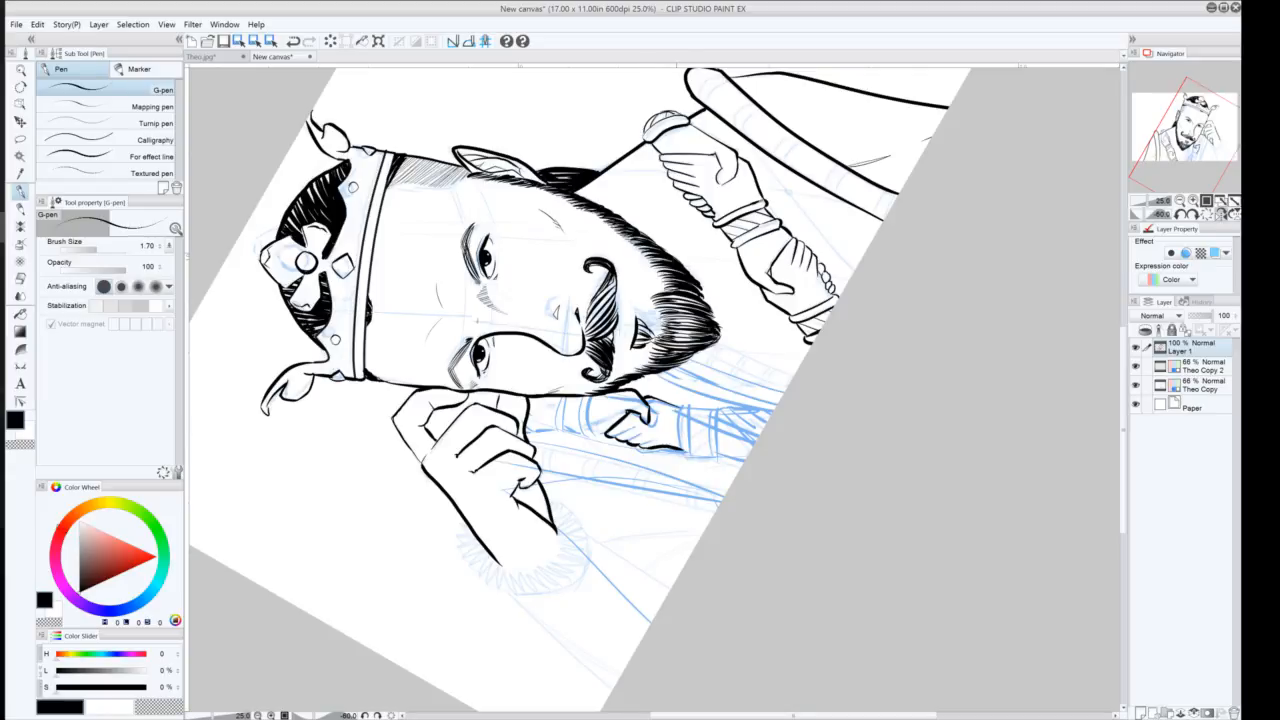
# Ink bracelet bands around the small hand's wrist with the G-pen
pyautogui.moveTo(676, 406)
pyautogui.mouseDown()
pyautogui.moveTo(680, 454)
pyautogui.moveTo(690, 414)
pyautogui.moveTo(686, 458)
pyautogui.mouseUp()
pyautogui.moveTo(708, 405)
pyautogui.mouseDown()
pyautogui.moveTo(713, 460)
pyautogui.moveTo(717, 424)
pyautogui.mouseUp()
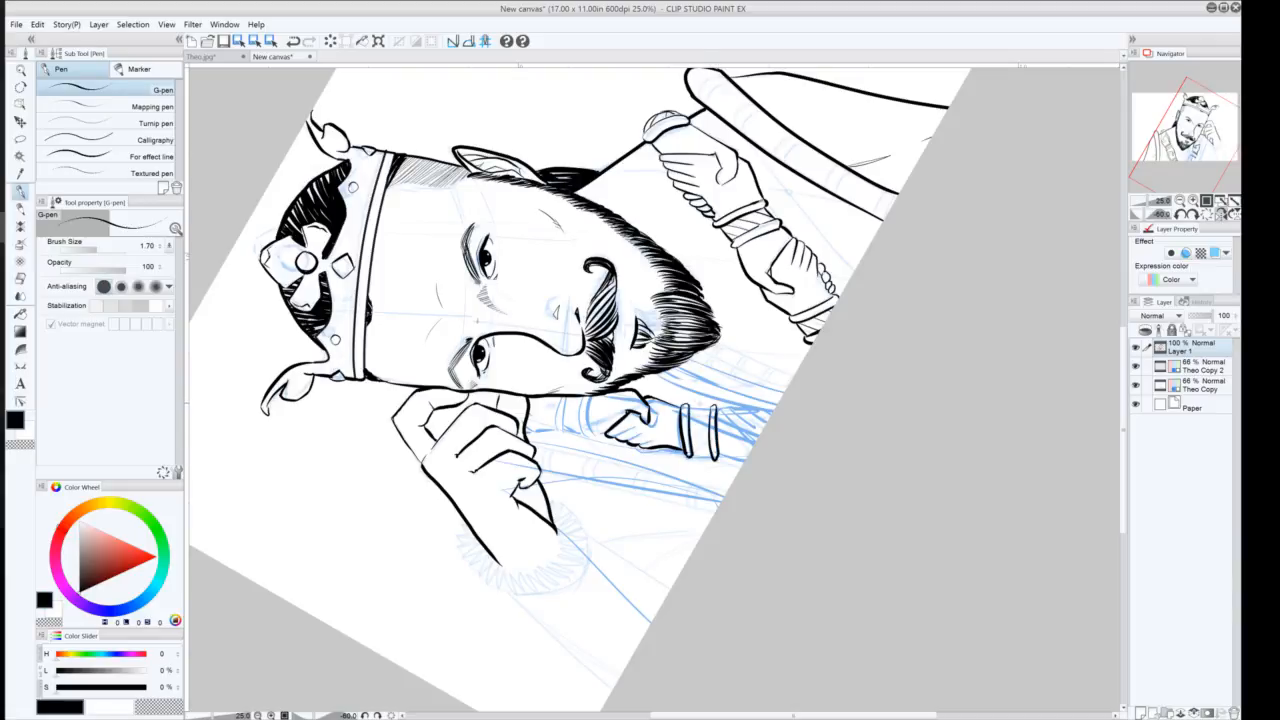
pyautogui.moveTo(689, 405); pyautogui.dragTo(713, 407)
pyautogui.moveTo(692, 453)
pyautogui.mouseDown()
pyautogui.moveTo(712, 455)
pyautogui.moveTo(707, 409)
pyautogui.mouseUp()
pyautogui.moveTo(637, 427)
pyautogui.mouseDown()
pyautogui.moveTo(611, 437)
pyautogui.moveTo(636, 444)
pyautogui.mouseUp()
pyautogui.moveTo(584, 393)
pyautogui.mouseDown()
pyautogui.moveTo(576, 437)
pyautogui.moveTo(605, 438)
pyautogui.mouseUp()
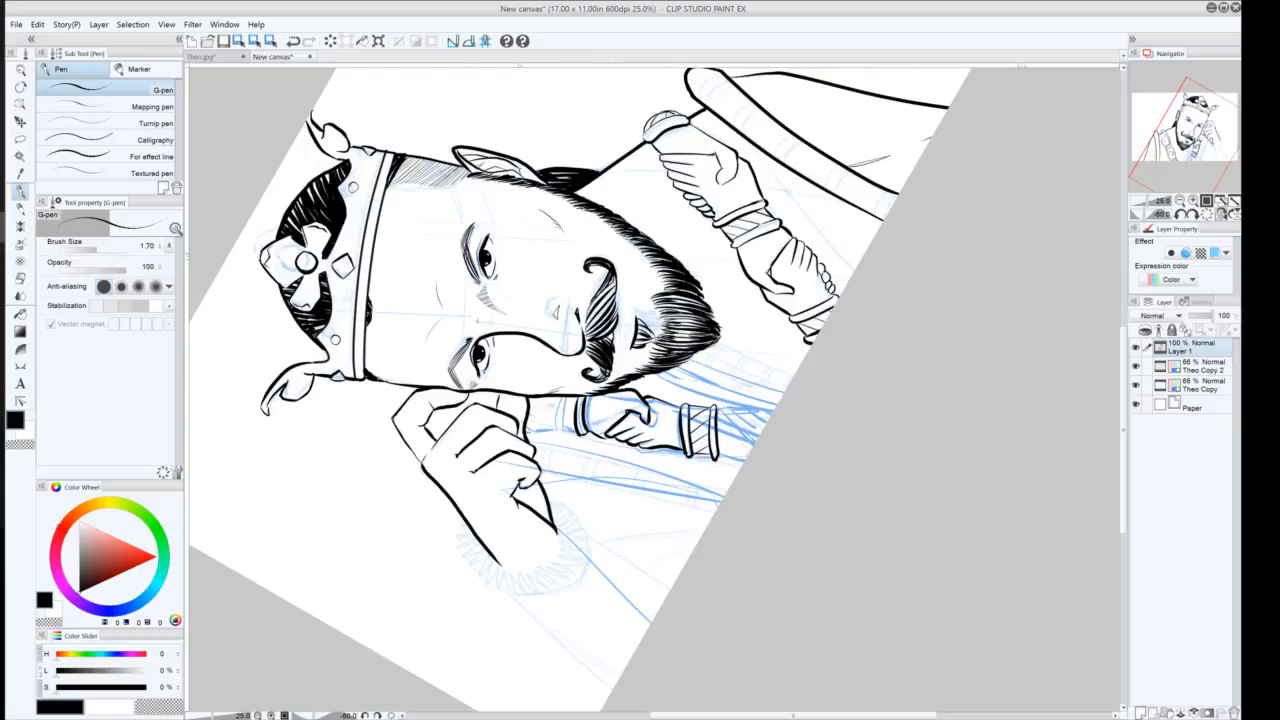
# Ink the banded end of the scepter grip to the left of the small hand, redoing several strokes
pyautogui.hotkey('ctrl', 'z')
pyautogui.moveTo(582, 435); pyautogui.dragTo(606, 429)
pyautogui.moveTo(558, 428)
pyautogui.mouseDown()
pyautogui.moveTo(580, 434)
pyautogui.moveTo(559, 436)
pyautogui.moveTo(554, 408)
pyautogui.moveTo(551, 432)
pyautogui.mouseUp()
pyautogui.hotkey('ctrl', 'z')
pyautogui.hotkey('ctrl', 'z')
pyautogui.moveTo(554, 402)
pyautogui.mouseDown()
pyautogui.moveTo(563, 435)
pyautogui.moveTo(551, 433)
pyautogui.moveTo(566, 413)
pyautogui.mouseUp()
pyautogui.hotkey('ctrl', 'z')
pyautogui.hotkey('ctrl', 'z')
pyautogui.hotkey('ctrl', 'z')
pyautogui.hotkey('ctrl', 'z')
pyautogui.hotkey('ctrl', 'z')
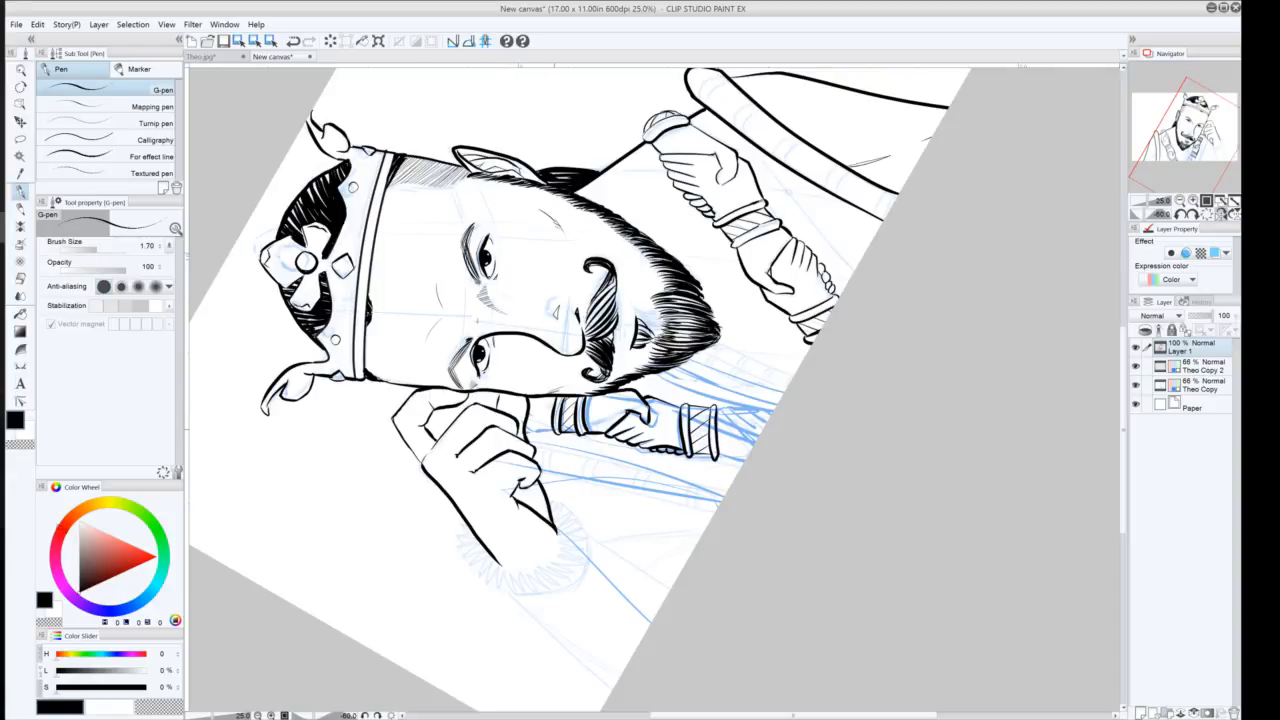
# Extend the scepter shaft with banded segments beyond the bracelets on the ink layer
pyautogui.moveTo(557, 435); pyautogui.dragTo(521, 417)
pyautogui.moveTo(516, 395); pyautogui.dragTo(523, 427)
pyautogui.hotkey('ctrl', 'z')
pyautogui.moveTo(522, 418); pyautogui.dragTo(524, 428)
pyautogui.moveTo(719, 455); pyautogui.dragTo(746, 461)
pyautogui.moveTo(721, 407); pyautogui.dragTo(765, 417)
pyautogui.hotkey('ctrl', 'z')
pyautogui.hotkey('ctrl', 'y')
pyautogui.moveTo(762, 406)
pyautogui.mouseDown()
pyautogui.moveTo(770, 418)
pyautogui.moveTo(728, 452)
pyautogui.mouseUp()
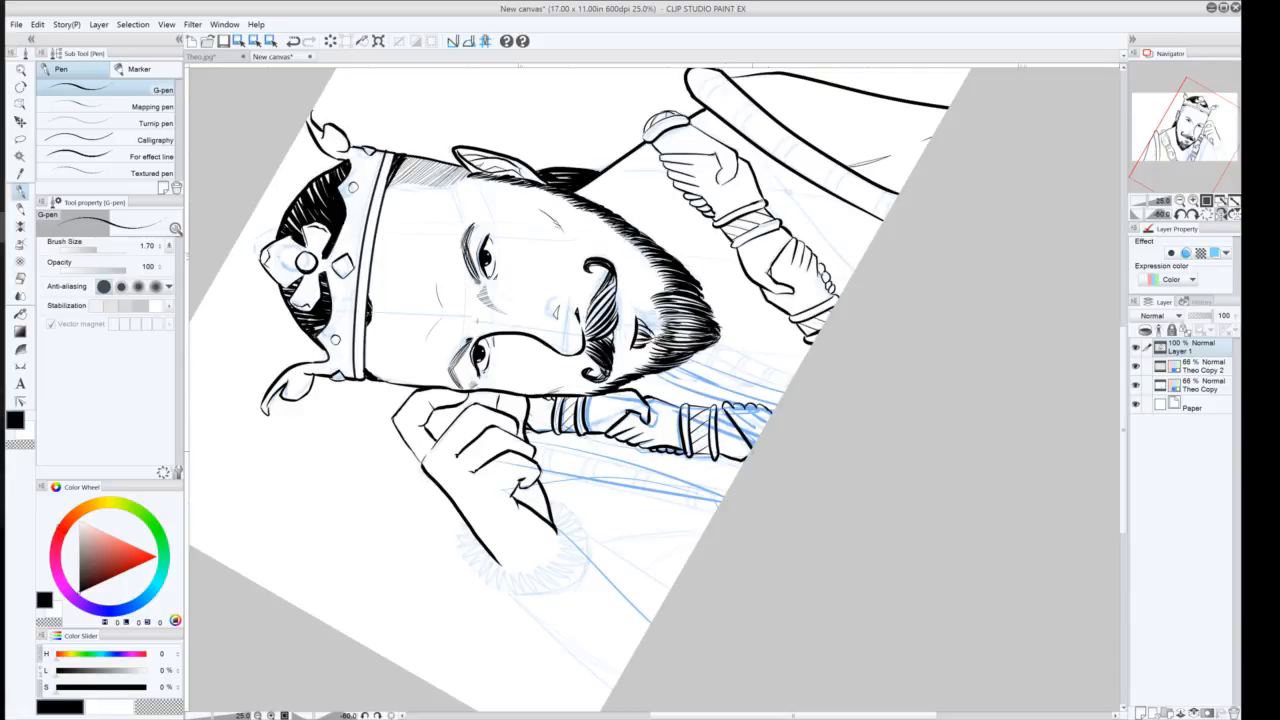
pyautogui.hotkey('ctrl', 'z')
pyautogui.hotkey('ctrl', 'y')
pyautogui.moveTo(727, 410); pyautogui.dragTo(743, 427)
# Lower the opacity of both Theo sketch layers to 49% and reselect Layer 1
pyautogui.click(1205, 385)
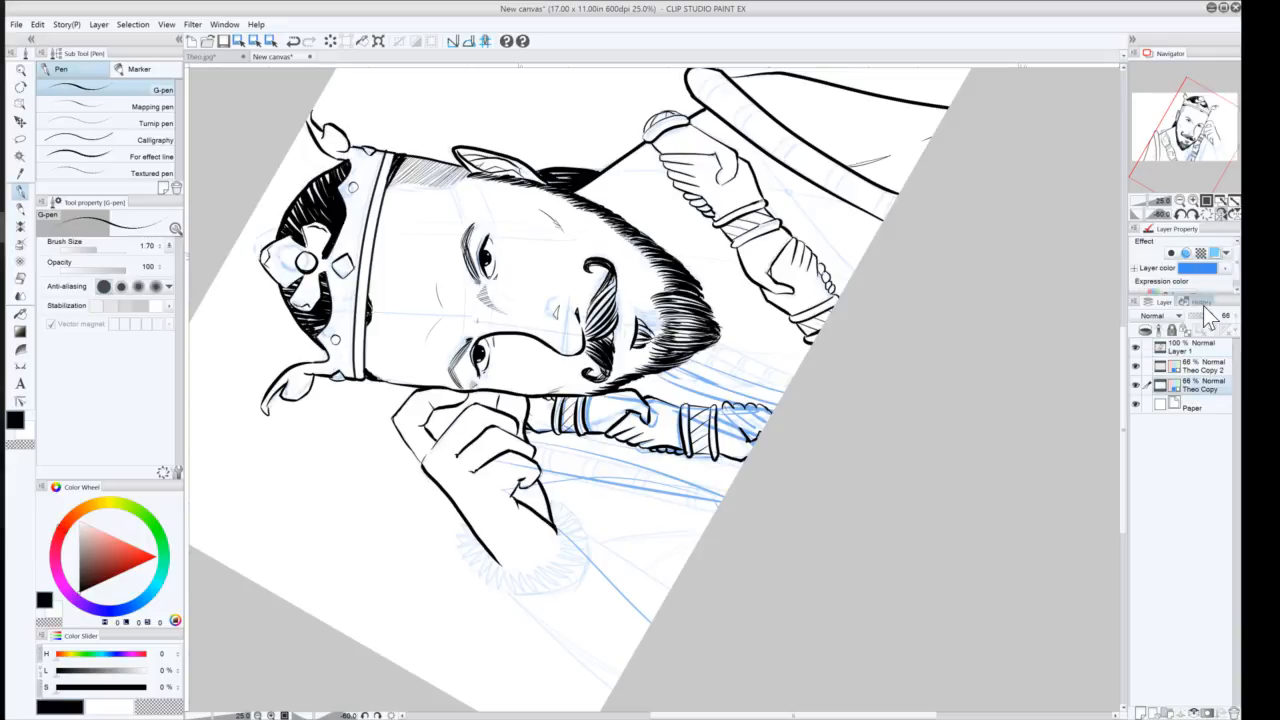
pyautogui.click(1200, 315)
pyautogui.click(1200, 367)
pyautogui.click(1202, 315)
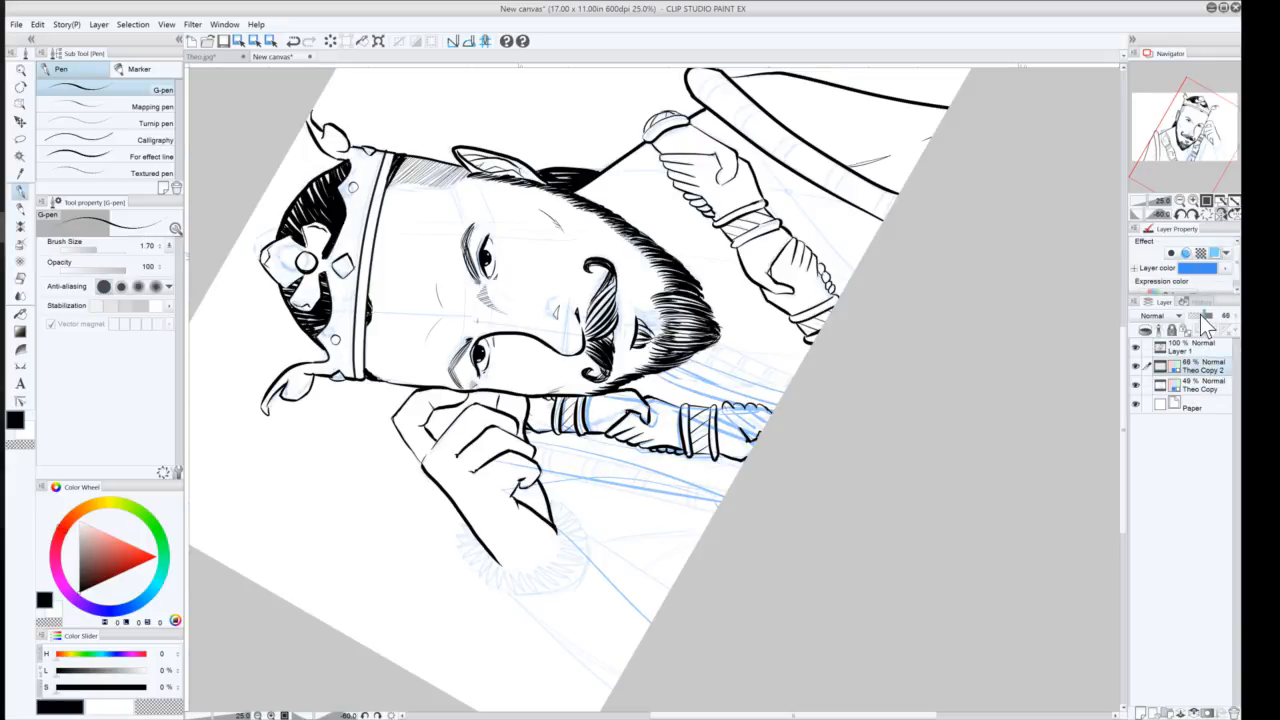
pyautogui.click(1194, 350)
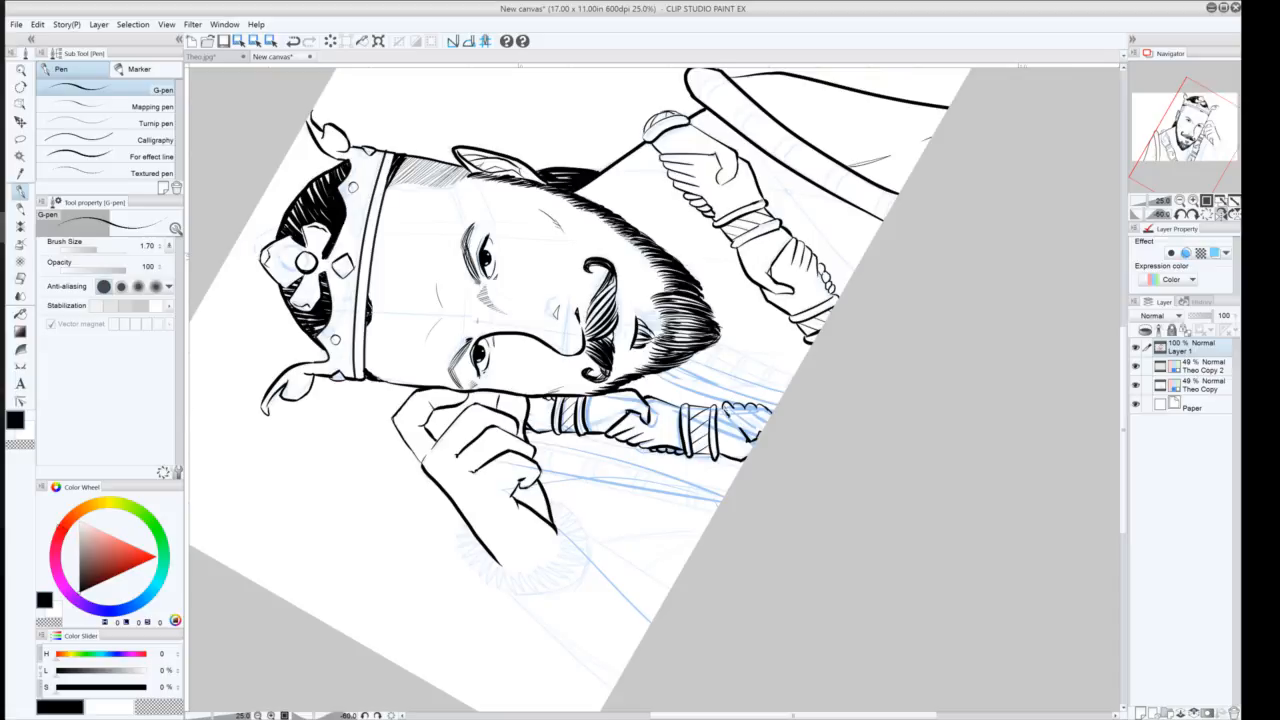
# Finish the end of the scepter shaft with additional band strokes
pyautogui.moveTo(729, 415); pyautogui.dragTo(744, 438)
pyautogui.moveTo(734, 406); pyautogui.dragTo(768, 418)
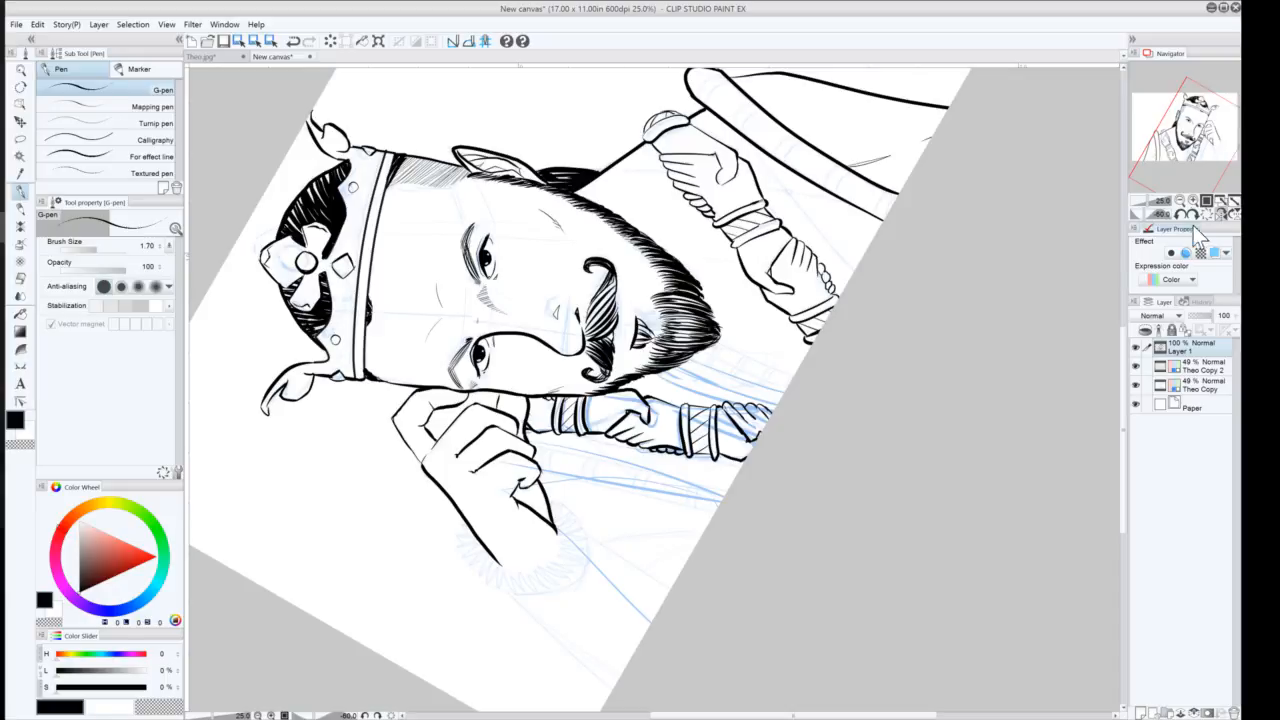
pyautogui.click(1180, 214)
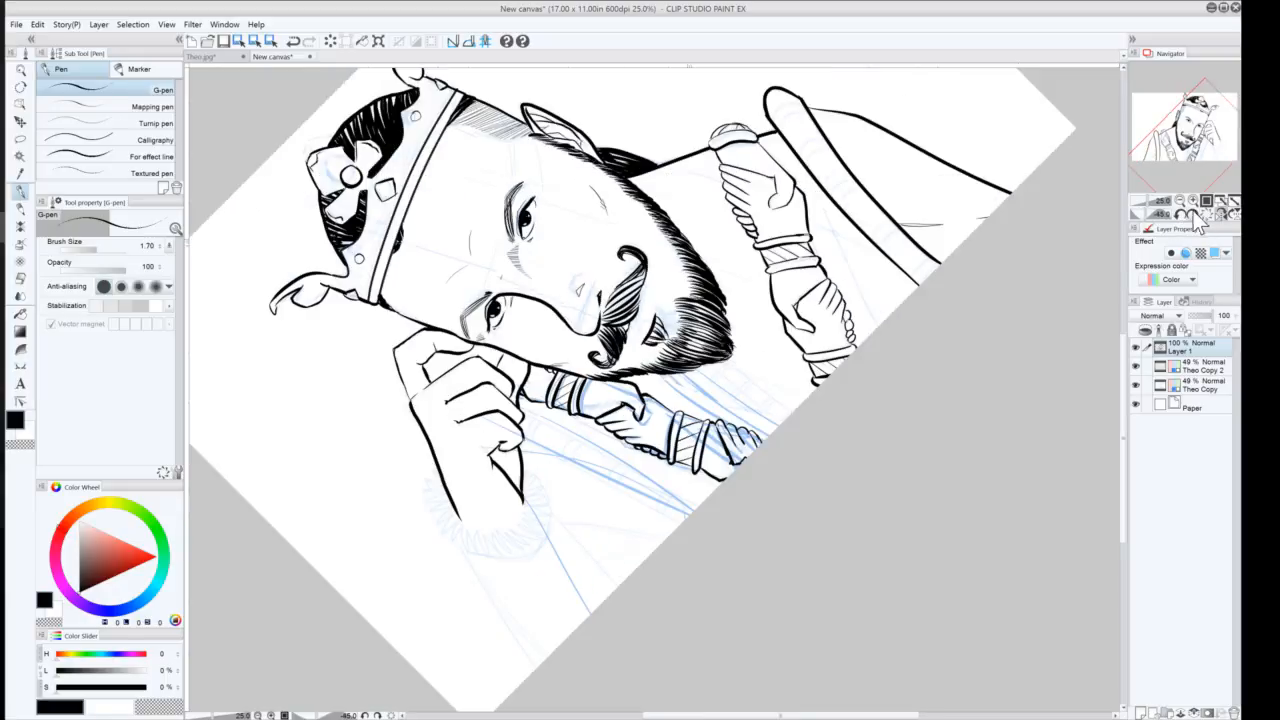
pyautogui.click(1192, 214)
pyautogui.click(1220, 214)
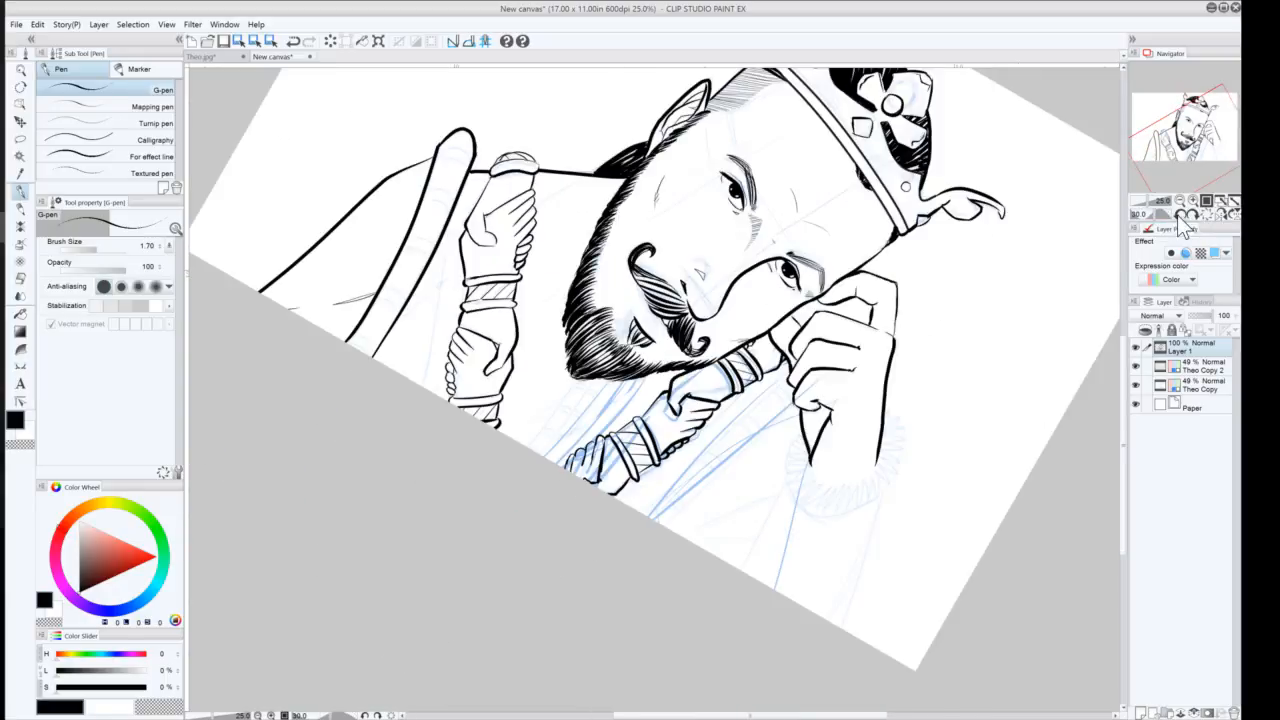
pyautogui.click(1180, 215)
pyautogui.click(1180, 215)
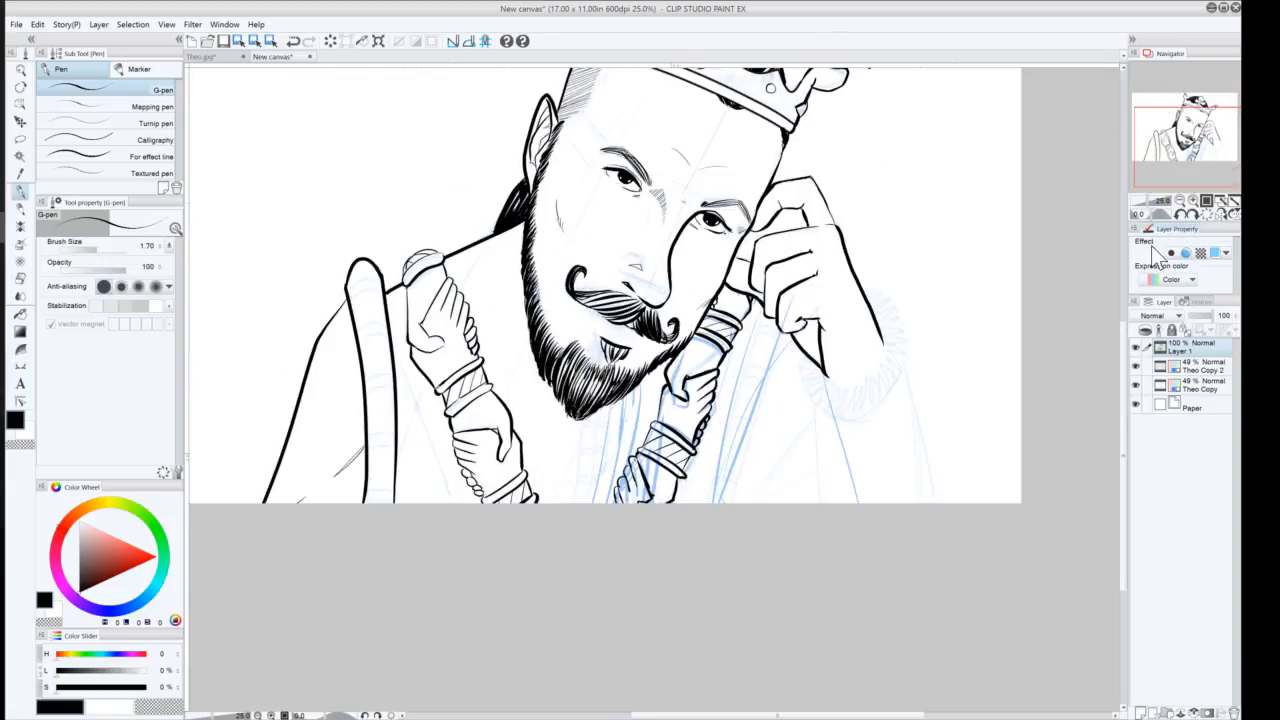
pyautogui.moveTo(538, 258); pyautogui.dragTo(560, 397)
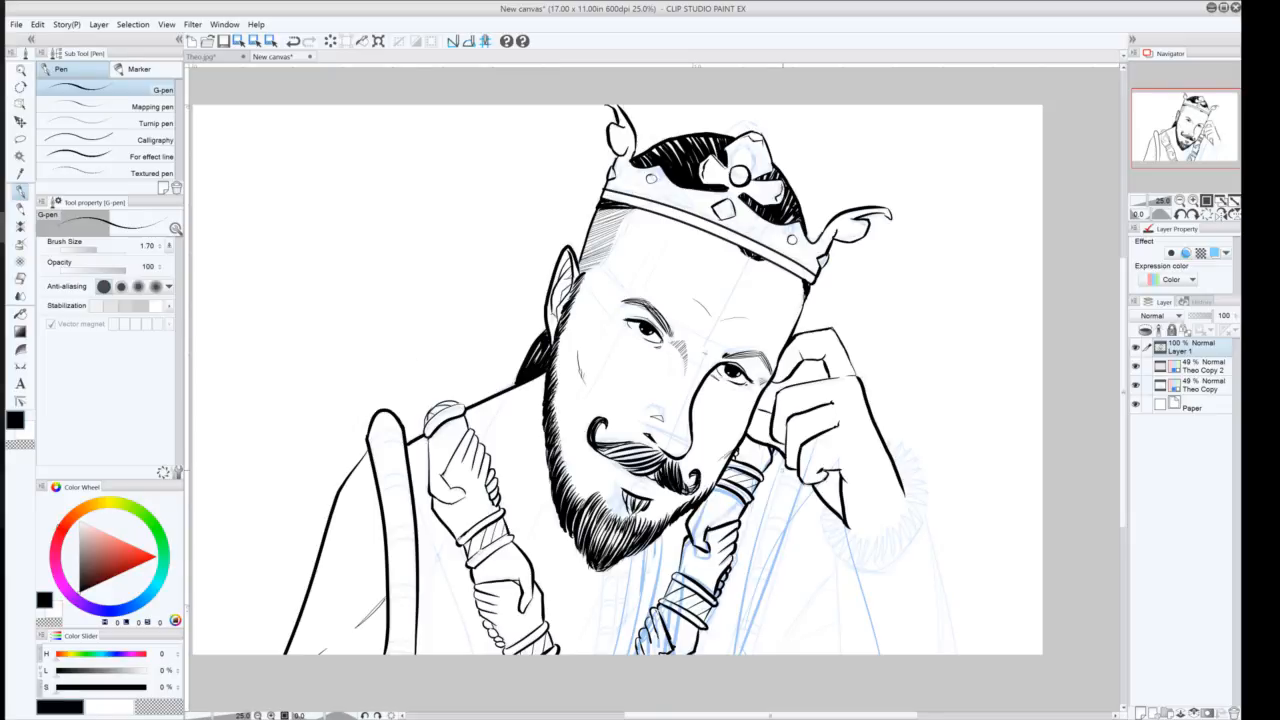
# Ink robe edge lines below the raised hand and a spiky fur cuff around its wrist
pyautogui.moveTo(786, 457); pyautogui.dragTo(741, 655)
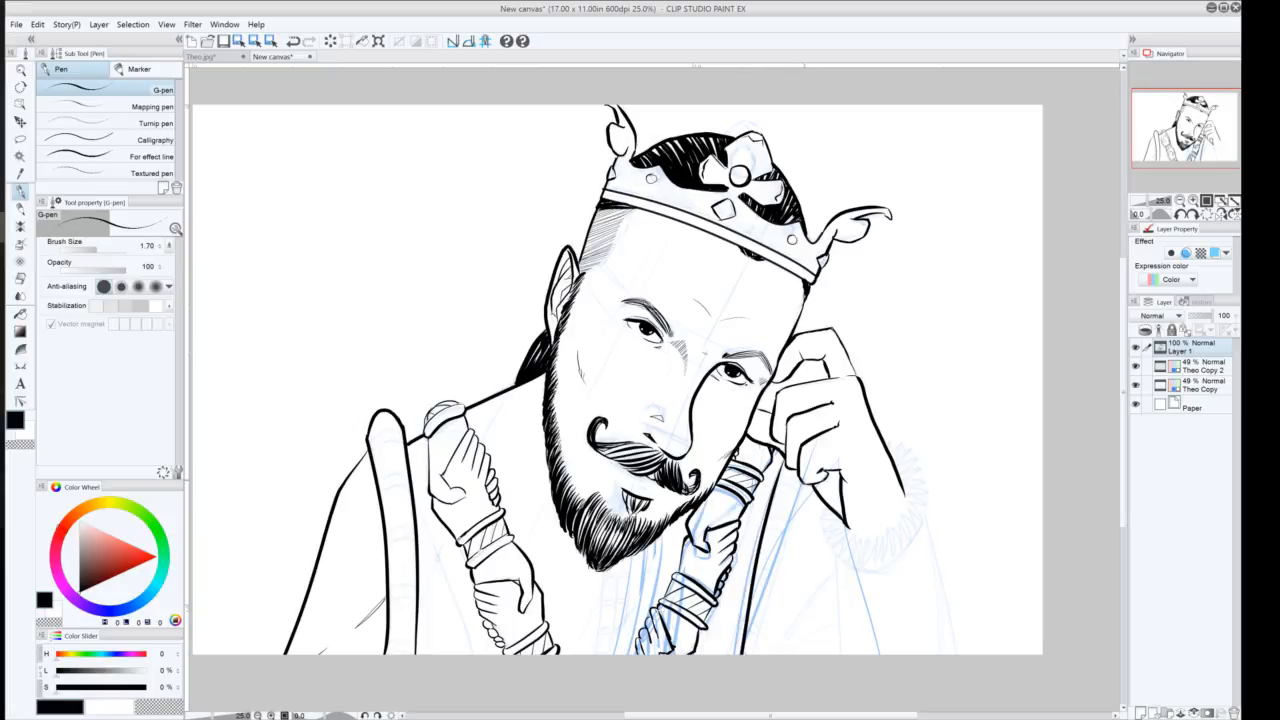
pyautogui.moveTo(805, 479); pyautogui.dragTo(745, 655)
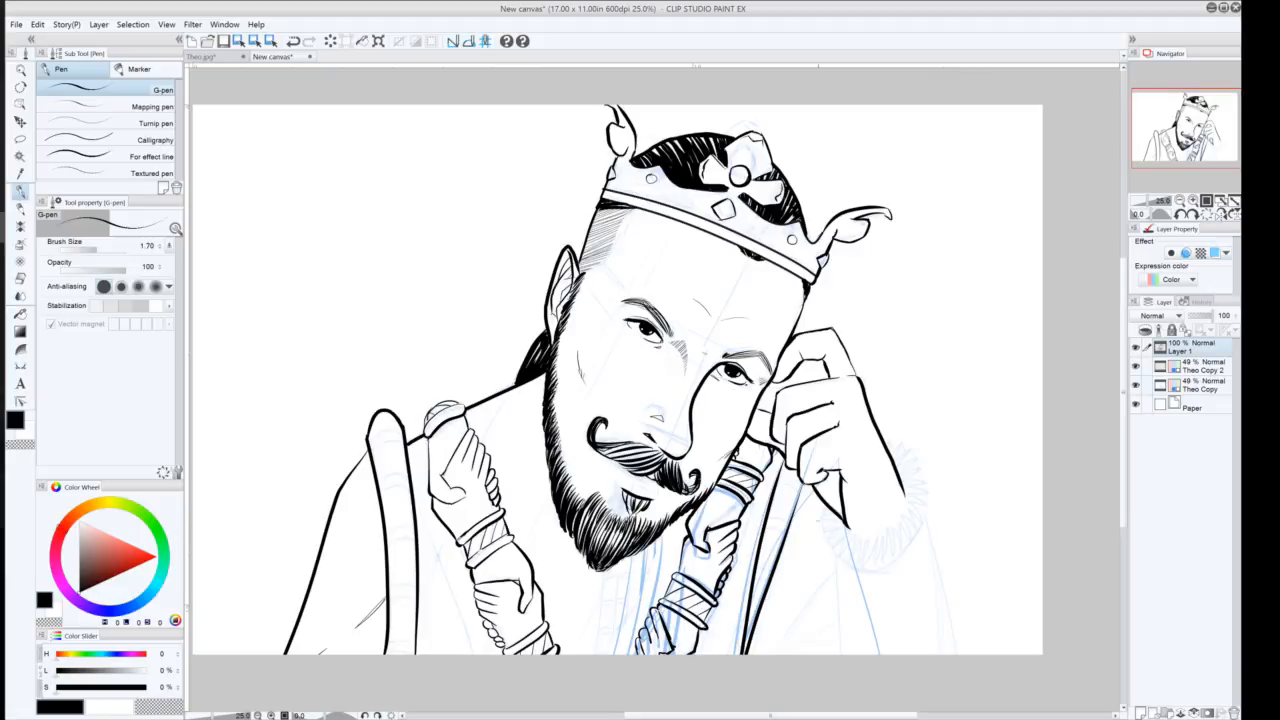
pyautogui.moveTo(836, 509)
pyautogui.mouseDown()
pyautogui.moveTo(816, 522)
pyautogui.moveTo(824, 544)
pyautogui.mouseUp()
pyautogui.moveTo(854, 529); pyautogui.dragTo(832, 550)
pyautogui.moveTo(846, 545)
pyautogui.mouseDown()
pyautogui.moveTo(832, 557)
pyautogui.moveTo(840, 547)
pyautogui.mouseUp()
pyautogui.moveTo(860, 535); pyautogui.dragTo(848, 566)
pyautogui.moveTo(862, 538); pyautogui.dragTo(860, 566)
pyautogui.moveTo(866, 550)
pyautogui.mouseDown()
pyautogui.moveTo(864, 568)
pyautogui.moveTo(866, 552)
pyautogui.mouseUp()
pyautogui.moveTo(876, 538); pyautogui.dragTo(876, 568)
pyautogui.moveTo(880, 536); pyautogui.dragTo(878, 554)
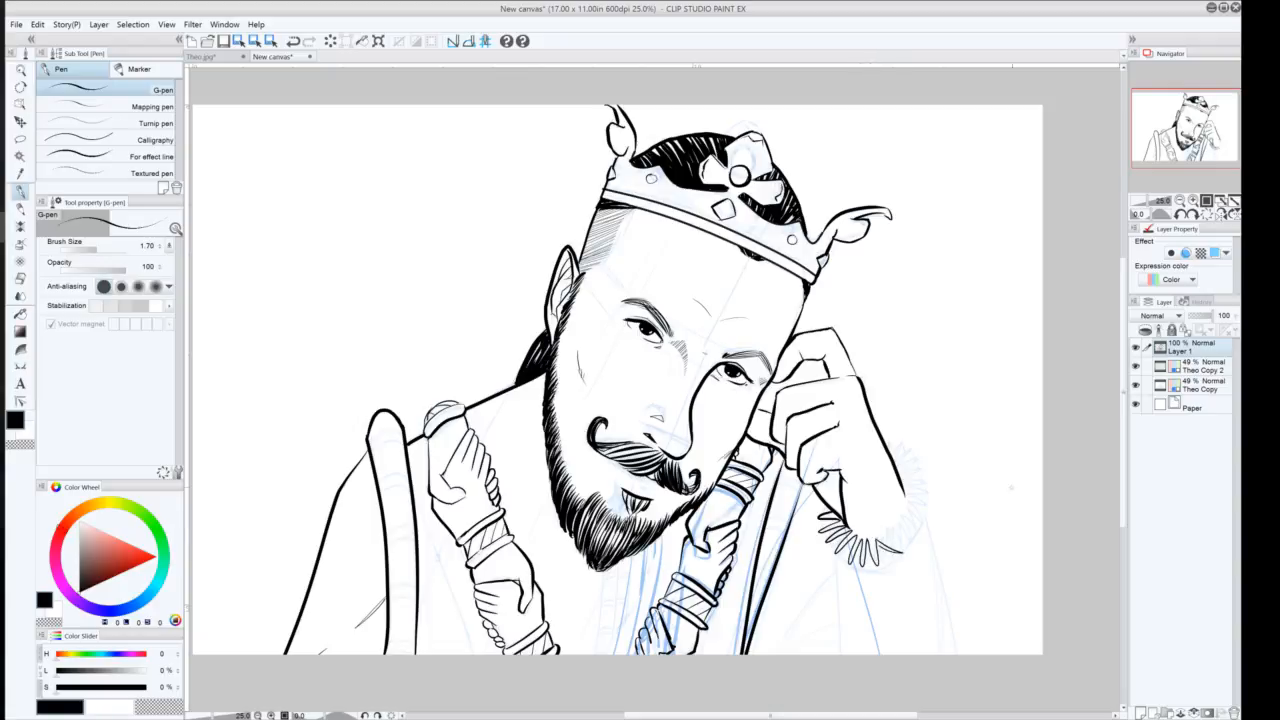
pyautogui.hotkey('ctrl', 'z')
pyautogui.moveTo(876, 538)
pyautogui.mouseDown()
pyautogui.moveTo(892, 553)
pyautogui.moveTo(916, 541)
pyautogui.moveTo(902, 523)
pyautogui.moveTo(920, 521)
pyautogui.moveTo(893, 518)
pyautogui.moveTo(928, 509)
pyautogui.moveTo(902, 510)
pyautogui.mouseUp()
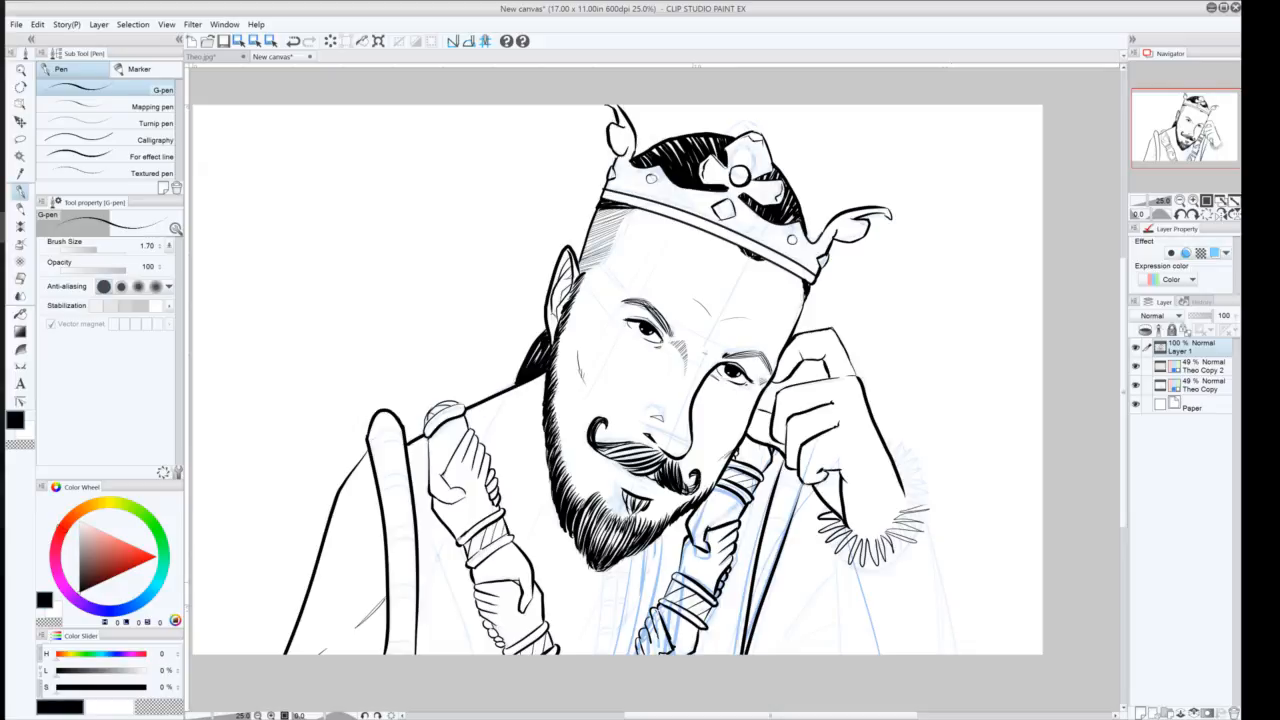
pyautogui.hotkey('ctrl', 'z')
pyautogui.hotkey('ctrl', 'z')
pyautogui.hotkey('ctrl', 'z')
pyautogui.hotkey('ctrl', 'z')
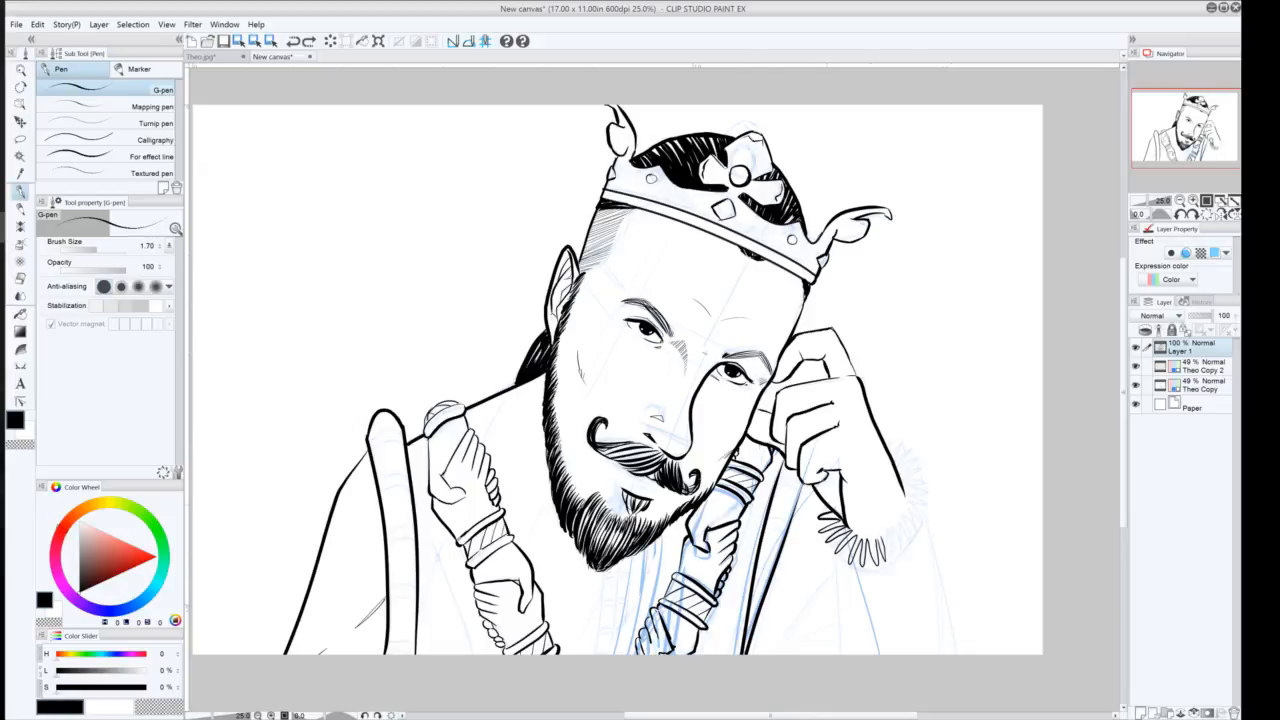
# Rotate the canvas and extend the fur cuff's spiky trim around the raised wrist
pyautogui.click(1181, 216)
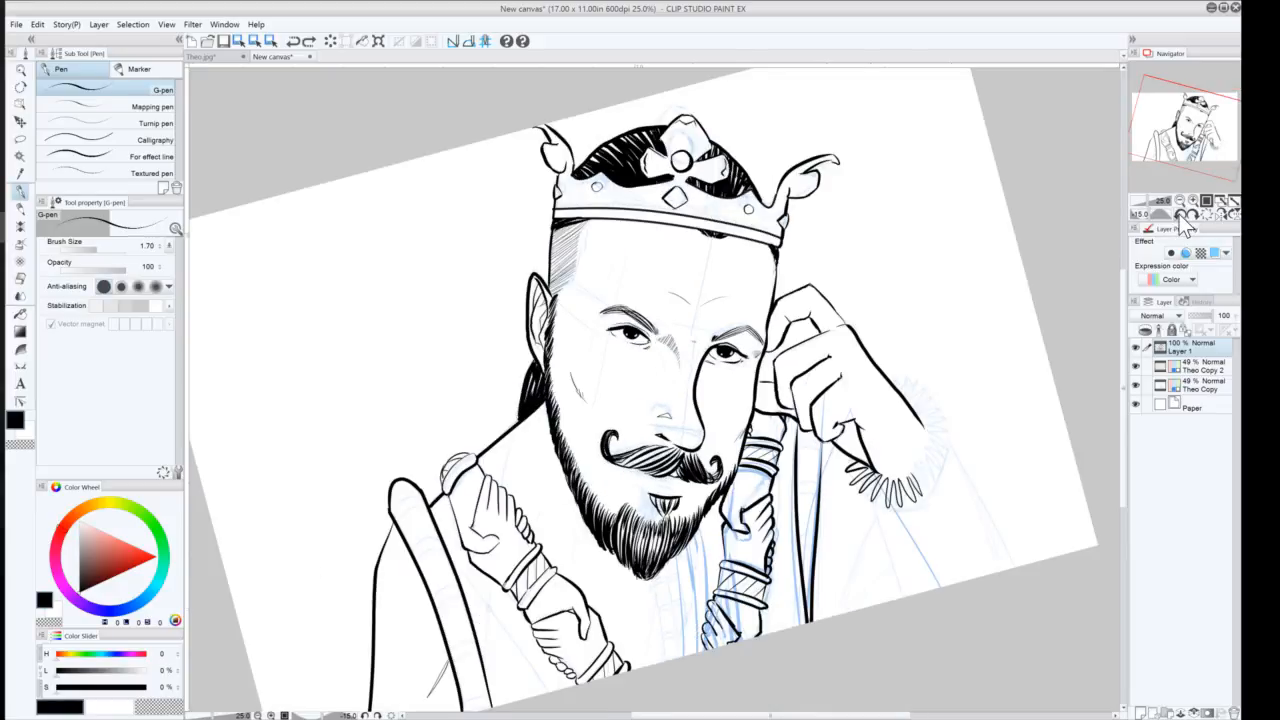
pyautogui.click(1181, 216)
pyautogui.click(1181, 216)
pyautogui.click(1181, 216)
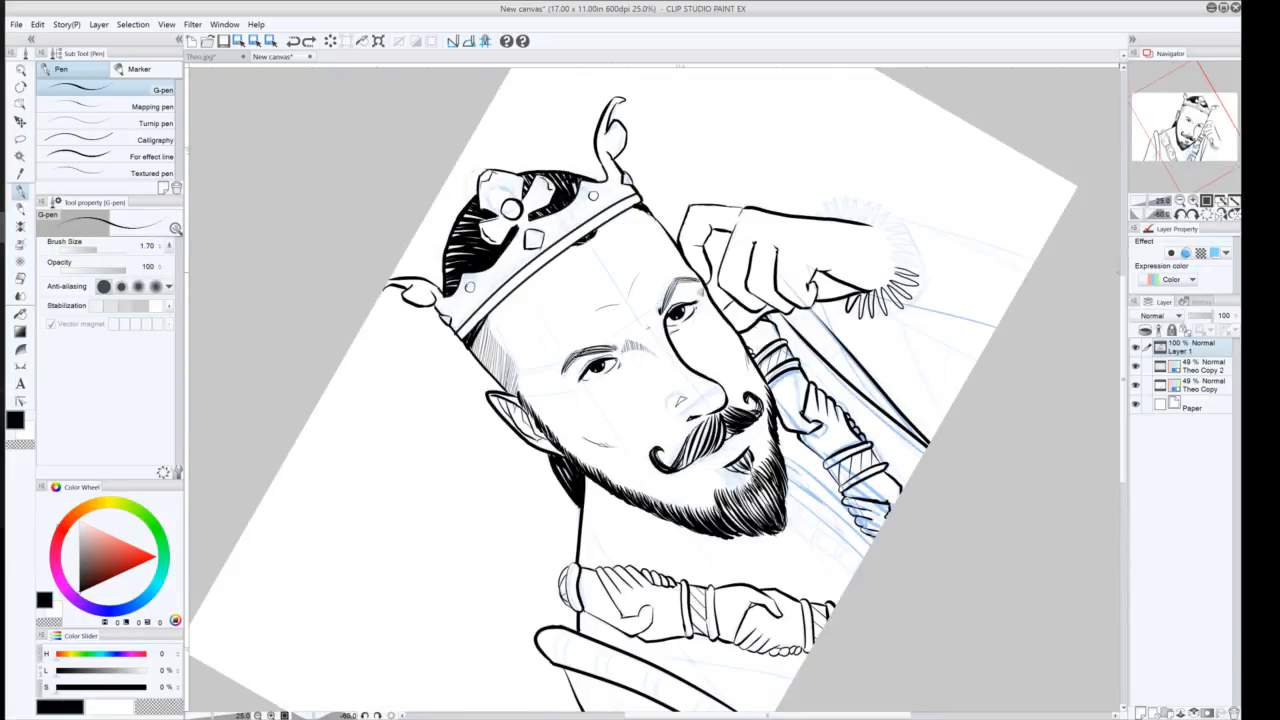
pyautogui.moveTo(897, 267)
pyautogui.mouseDown()
pyautogui.moveTo(913, 249)
pyautogui.moveTo(892, 251)
pyautogui.moveTo(912, 235)
pyautogui.moveTo(900, 220)
pyautogui.moveTo(885, 228)
pyautogui.moveTo(884, 210)
pyautogui.moveTo(860, 203)
pyautogui.moveTo(850, 218)
pyautogui.mouseUp()
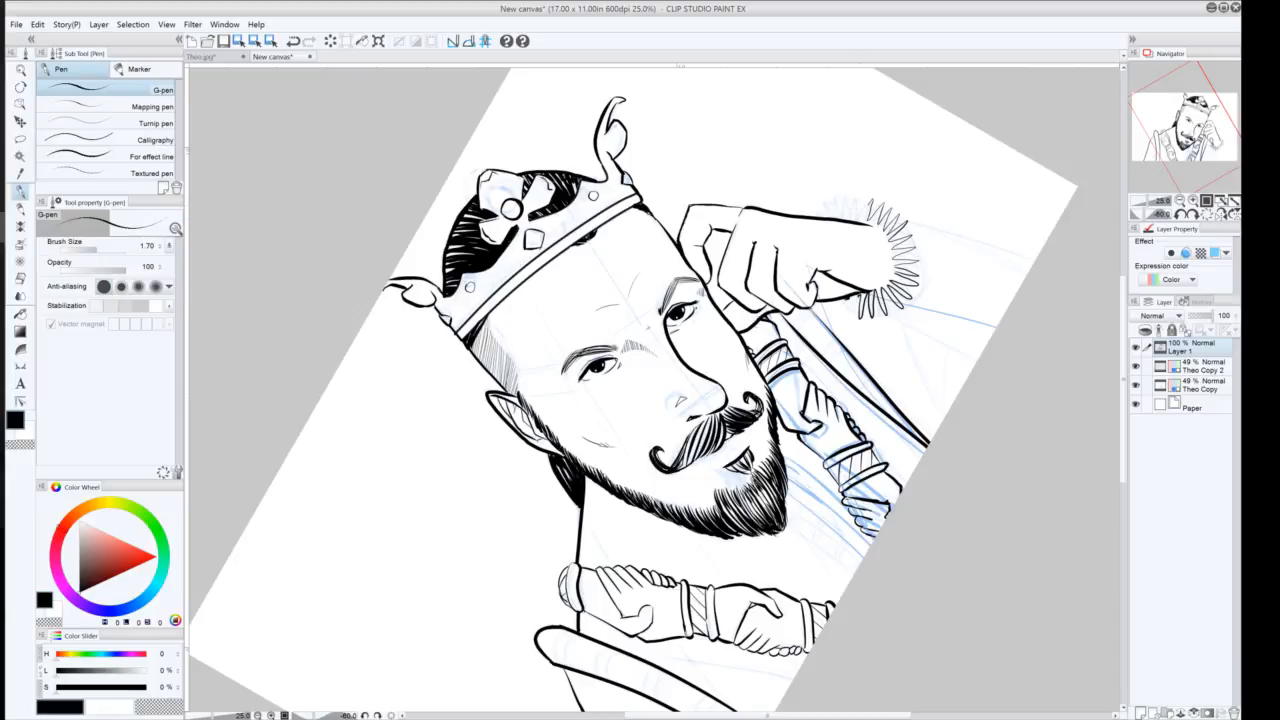
pyautogui.moveTo(860, 295)
pyautogui.mouseDown()
pyautogui.moveTo(850, 316)
pyautogui.moveTo(839, 305)
pyautogui.mouseUp()
pyautogui.moveTo(871, 201)
pyautogui.mouseDown()
pyautogui.moveTo(862, 221)
pyautogui.moveTo(853, 215)
pyautogui.mouseUp()
pyautogui.moveTo(855, 199); pyautogui.dragTo(847, 222)
pyautogui.hotkey('ctrl', 'z')
pyautogui.hotkey('ctrl', 'z')
pyautogui.hotkey('ctrl', 'z')
pyautogui.hotkey('ctrl', 'z')
pyautogui.hotkey('ctrl', 'z')
pyautogui.moveTo(887, 204)
pyautogui.mouseDown()
pyautogui.moveTo(873, 180)
pyautogui.moveTo(848, 218)
pyautogui.moveTo(857, 202)
pyautogui.moveTo(847, 212)
pyautogui.moveTo(836, 201)
pyautogui.moveTo(832, 220)
pyautogui.mouseUp()
pyautogui.hotkey('ctrl', 'z')
pyautogui.hotkey('ctrl', 'z')
pyautogui.moveTo(859, 298); pyautogui.dragTo(852, 297)
pyautogui.moveTo(918, 220)
pyautogui.mouseDown()
pyautogui.moveTo(923, 298)
pyautogui.moveTo(891, 321)
pyautogui.mouseUp()
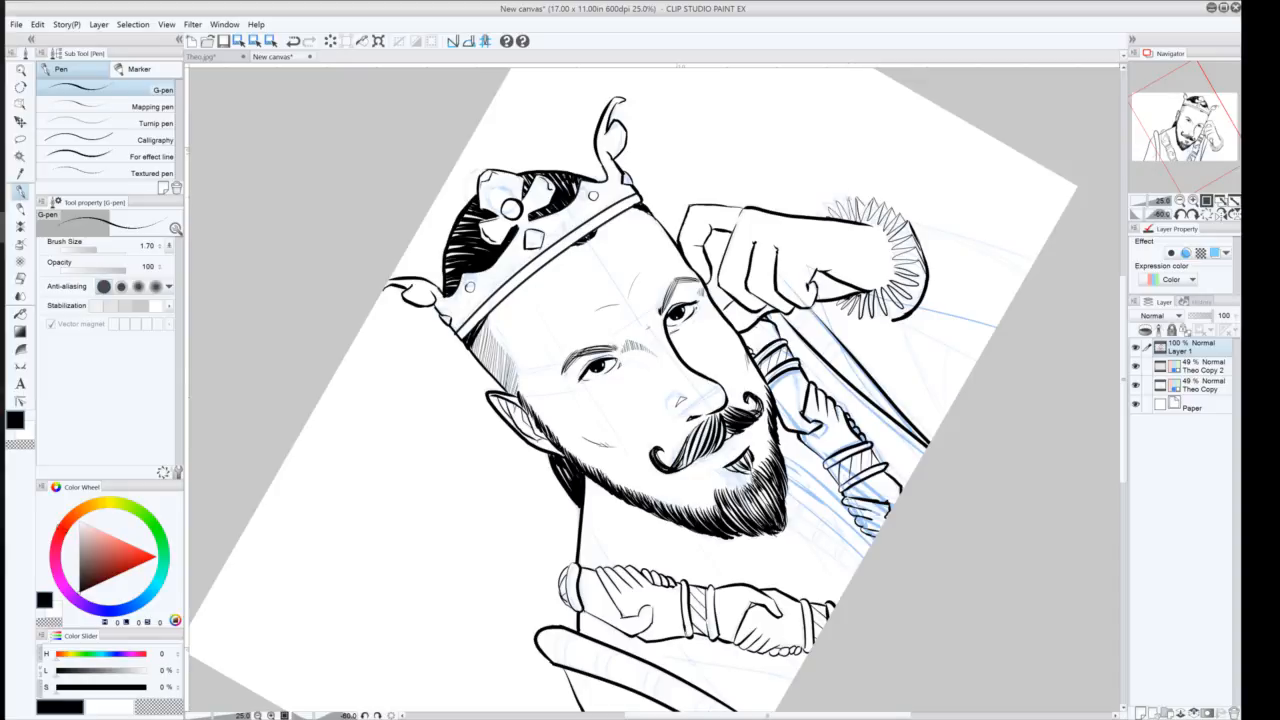
pyautogui.moveTo(838, 199); pyautogui.dragTo(839, 205)
pyautogui.moveTo(870, 225); pyautogui.dragTo(891, 250)
pyautogui.hotkey('ctrl', 'z')
pyautogui.moveTo(872, 226)
pyautogui.mouseDown()
pyautogui.moveTo(889, 252)
pyautogui.moveTo(878, 230)
pyautogui.mouseUp()
pyautogui.hotkey('ctrl', 'z')
pyautogui.moveTo(872, 318)
pyautogui.mouseDown()
pyautogui.moveTo(897, 322)
pyautogui.moveTo(864, 319)
pyautogui.mouseUp()
# Ink the sleeve outline past the fur cuff and add a round button on the sleeve
pyautogui.moveTo(880, 322)
pyautogui.mouseDown()
pyautogui.moveTo(912, 315)
pyautogui.moveTo(975, 367)
pyautogui.mouseUp()
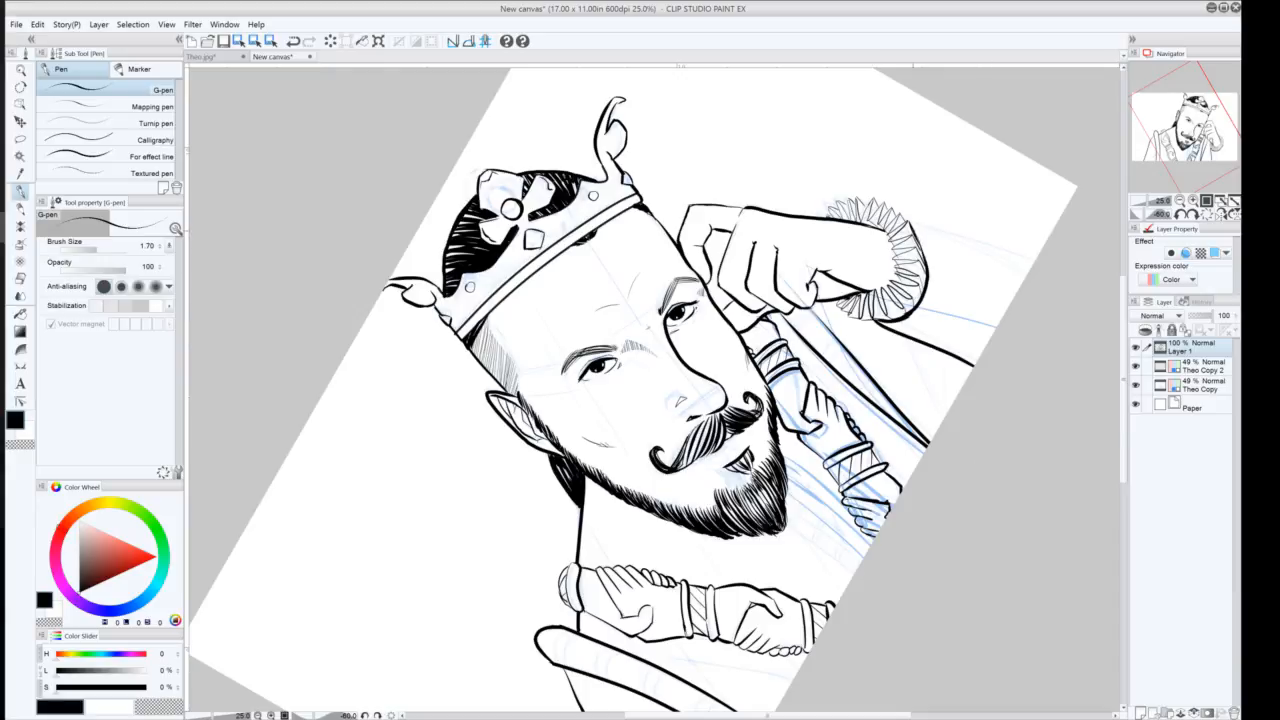
pyautogui.moveTo(918, 233)
pyautogui.mouseDown()
pyautogui.moveTo(988, 270)
pyautogui.moveTo(998, 323)
pyautogui.mouseUp()
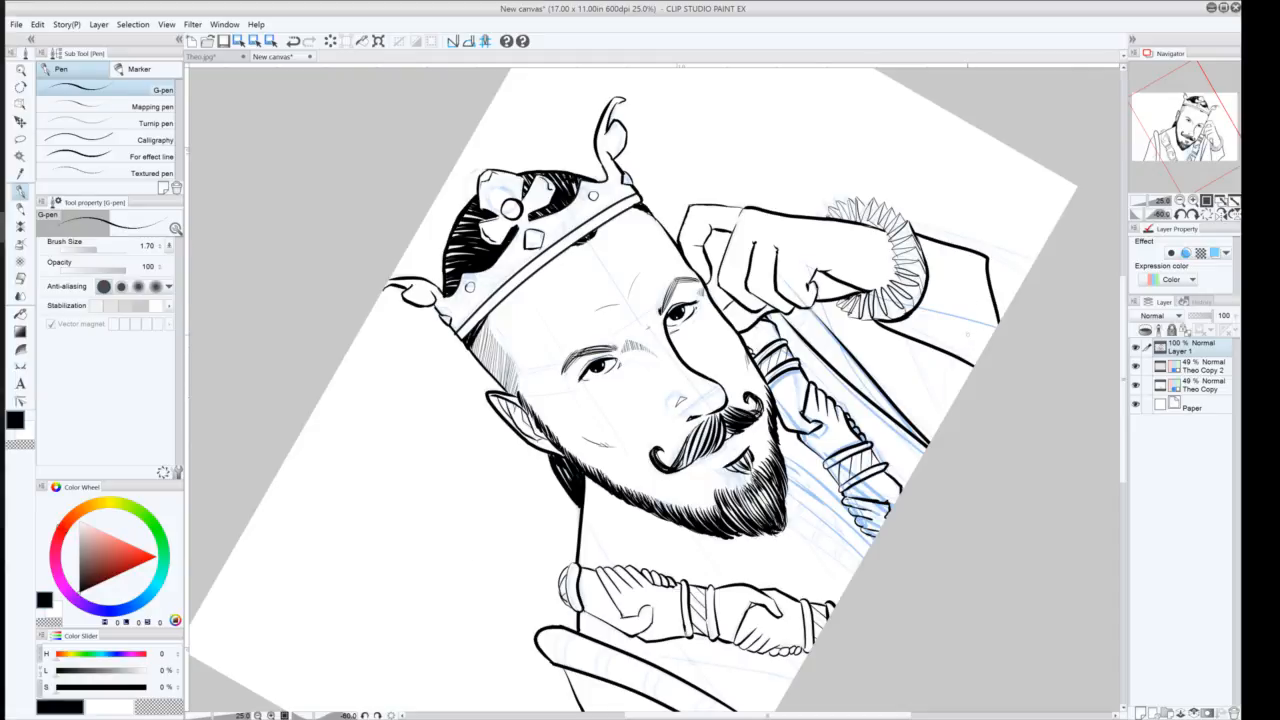
pyautogui.moveTo(963, 337)
pyautogui.mouseDown()
pyautogui.moveTo(975, 329)
pyautogui.moveTo(965, 338)
pyautogui.mouseUp()
pyautogui.moveTo(926, 327); pyautogui.dragTo(977, 361)
pyautogui.moveTo(931, 311); pyautogui.dragTo(940, 253)
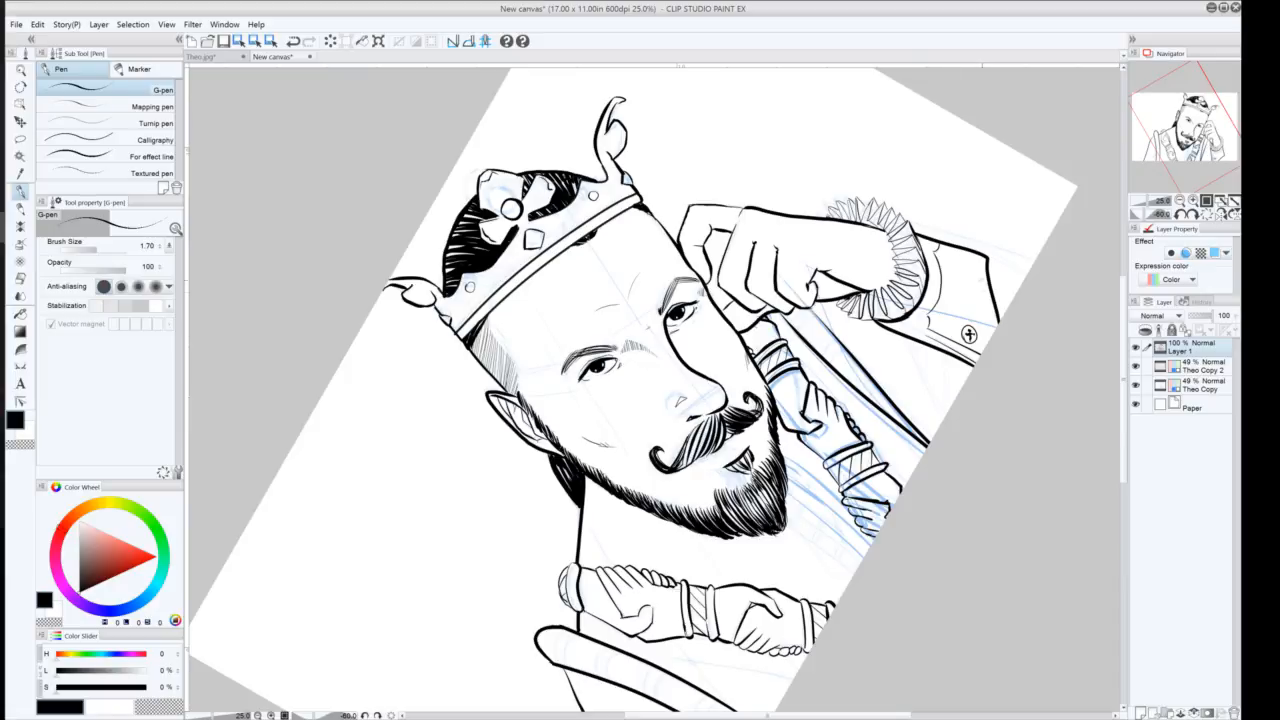
pyautogui.moveTo(982, 258); pyautogui.dragTo(990, 338)
pyautogui.moveTo(987, 258); pyautogui.dragTo(996, 332)
pyautogui.hotkey('ctrl', 'z')
pyautogui.click(921, 339)
pyautogui.moveTo(913, 328); pyautogui.dragTo(915, 322)
pyautogui.moveTo(913, 330); pyautogui.dragTo(902, 332)
pyautogui.moveTo(989, 261); pyautogui.dragTo(1025, 277)
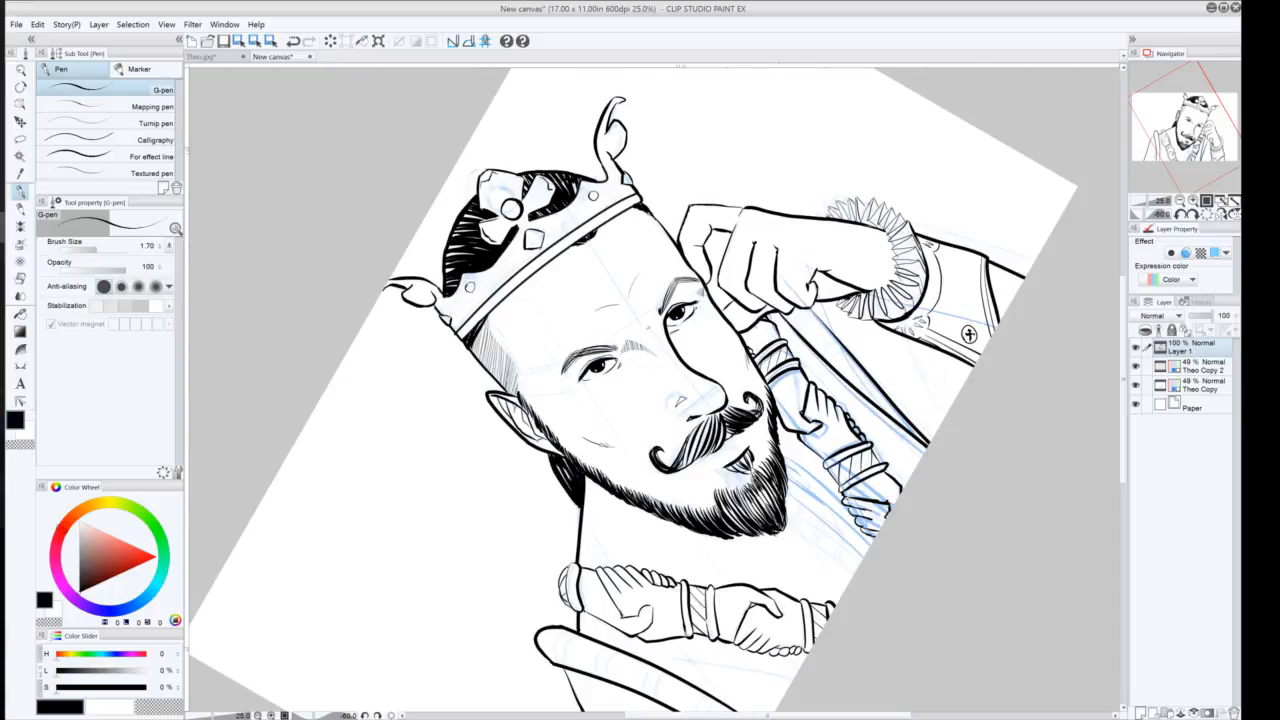
# Ink the scepter shaft lines running behind the raised hand down toward the sleeve
pyautogui.moveTo(808, 309); pyautogui.dragTo(857, 365)
pyautogui.hotkey('ctrl', 'z')
pyautogui.moveTo(808, 309); pyautogui.dragTo(857, 365)
pyautogui.moveTo(813, 312)
pyautogui.mouseDown()
pyautogui.moveTo(791, 327)
pyautogui.moveTo(878, 408)
pyautogui.mouseUp()
pyautogui.hotkey('ctrl', 'z')
pyautogui.hotkey('ctrl', 'z')
pyautogui.hotkey('ctrl', 'z')
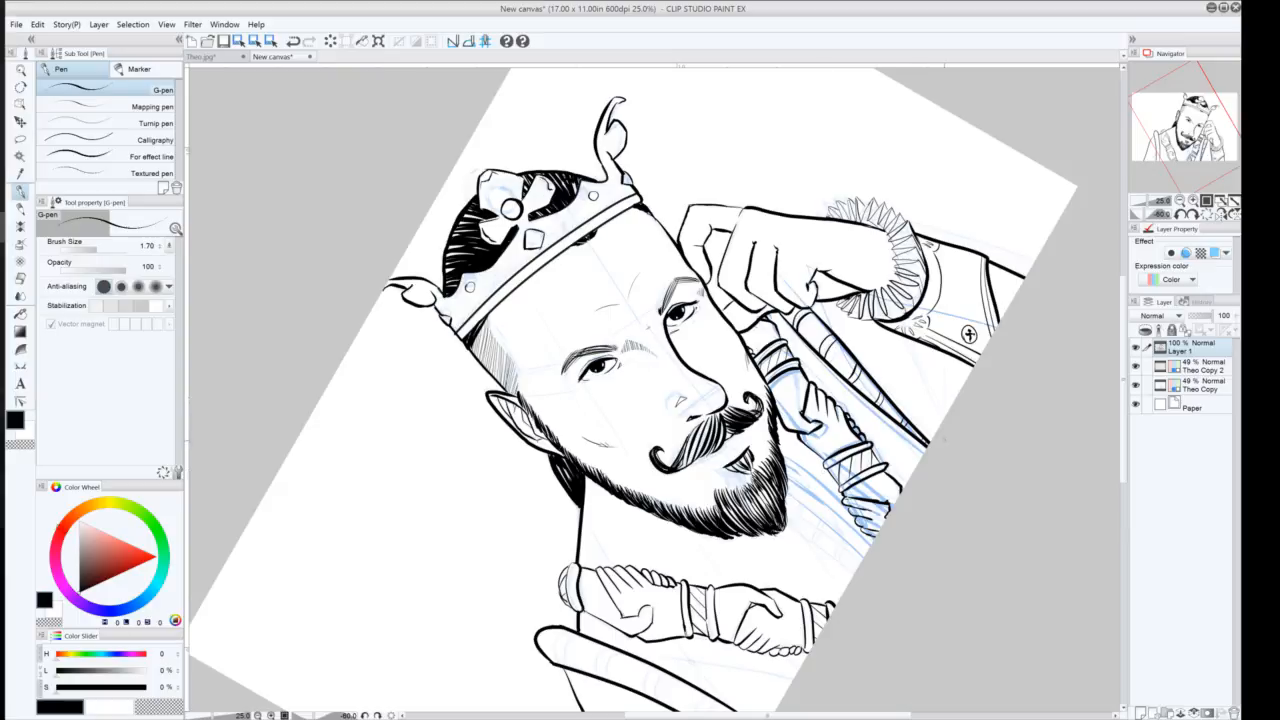
pyautogui.moveTo(911, 368); pyautogui.dragTo(939, 429)
pyautogui.moveTo(909, 361); pyautogui.dragTo(943, 423)
pyautogui.moveTo(948, 366); pyautogui.dragTo(940, 422)
pyautogui.moveTo(950, 362); pyautogui.dragTo(944, 412)
pyautogui.hotkey('ctrl', 'z')
pyautogui.hotkey('ctrl', 'z')
pyautogui.hotkey('ctrl', 'z')
pyautogui.hotkey('ctrl', 'z')
pyautogui.moveTo(941, 427); pyautogui.dragTo(909, 347)
pyautogui.moveTo(941, 425)
pyautogui.mouseDown()
pyautogui.moveTo(917, 365)
pyautogui.moveTo(938, 424)
pyautogui.mouseUp()
pyautogui.moveTo(946, 362); pyautogui.dragTo(940, 416)
# Ink a second outline and band marks along the staff bordering the robe's left edge
pyautogui.click(1186, 213)
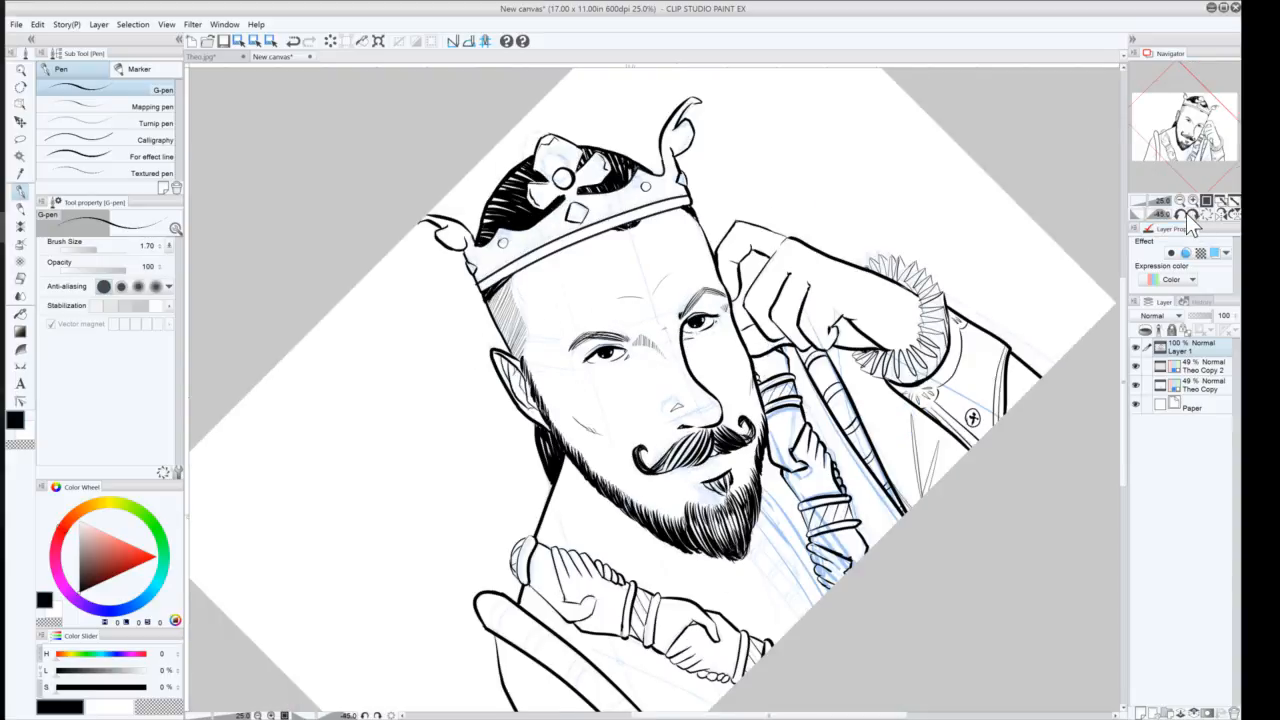
pyautogui.click(1189, 214)
pyautogui.click(1206, 214)
pyautogui.moveTo(582, 656); pyautogui.dragTo(699, 511)
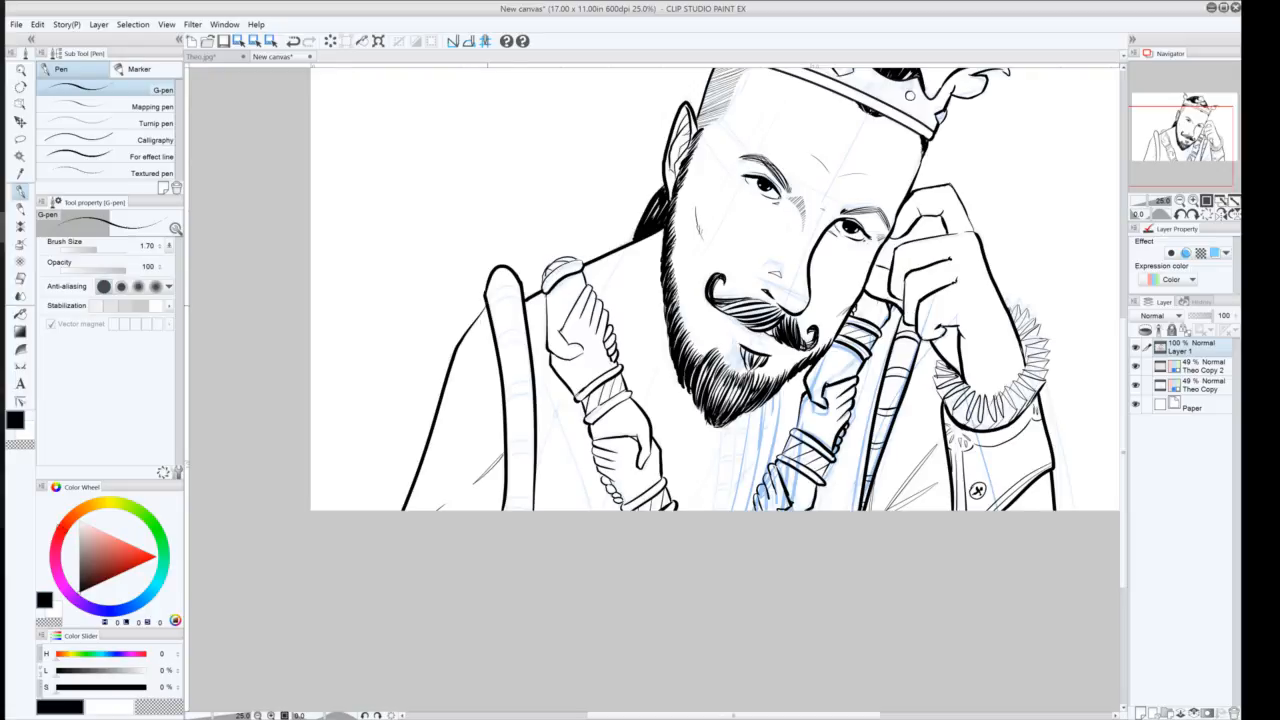
pyautogui.moveTo(488, 306); pyautogui.dragTo(521, 294)
pyautogui.moveTo(496, 356)
pyautogui.mouseDown()
pyautogui.moveTo(532, 340)
pyautogui.moveTo(531, 367)
pyautogui.mouseUp()
pyautogui.hotkey('ctrl', 'z')
pyautogui.moveTo(506, 358); pyautogui.dragTo(530, 350)
pyautogui.moveTo(505, 398)
pyautogui.mouseDown()
pyautogui.moveTo(533, 391)
pyautogui.moveTo(535, 409)
pyautogui.mouseUp()
pyautogui.hotkey('ctrl', 'z')
pyautogui.moveTo(508, 454)
pyautogui.mouseDown()
pyautogui.moveTo(536, 450)
pyautogui.moveTo(505, 460)
pyautogui.moveTo(535, 466)
pyautogui.moveTo(535, 507)
pyautogui.mouseUp()
pyautogui.hotkey('ctrl', 'z')
pyautogui.hotkey('ctrl', 'z')
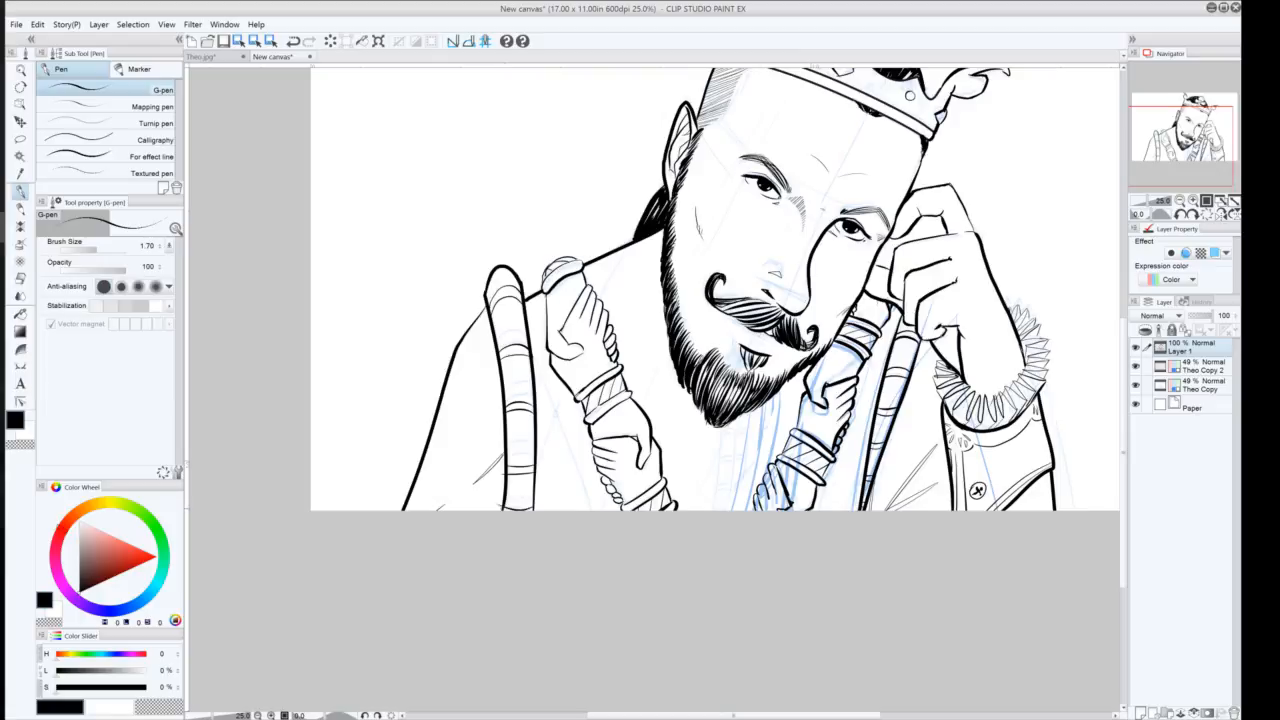
pyautogui.hotkey('ctrl', 'z')
# Ink the central robe opening lines below the beard and a small clasp ornament
pyautogui.moveTo(743, 420); pyautogui.dragTo(725, 511)
pyautogui.moveTo(776, 392); pyautogui.dragTo(744, 511)
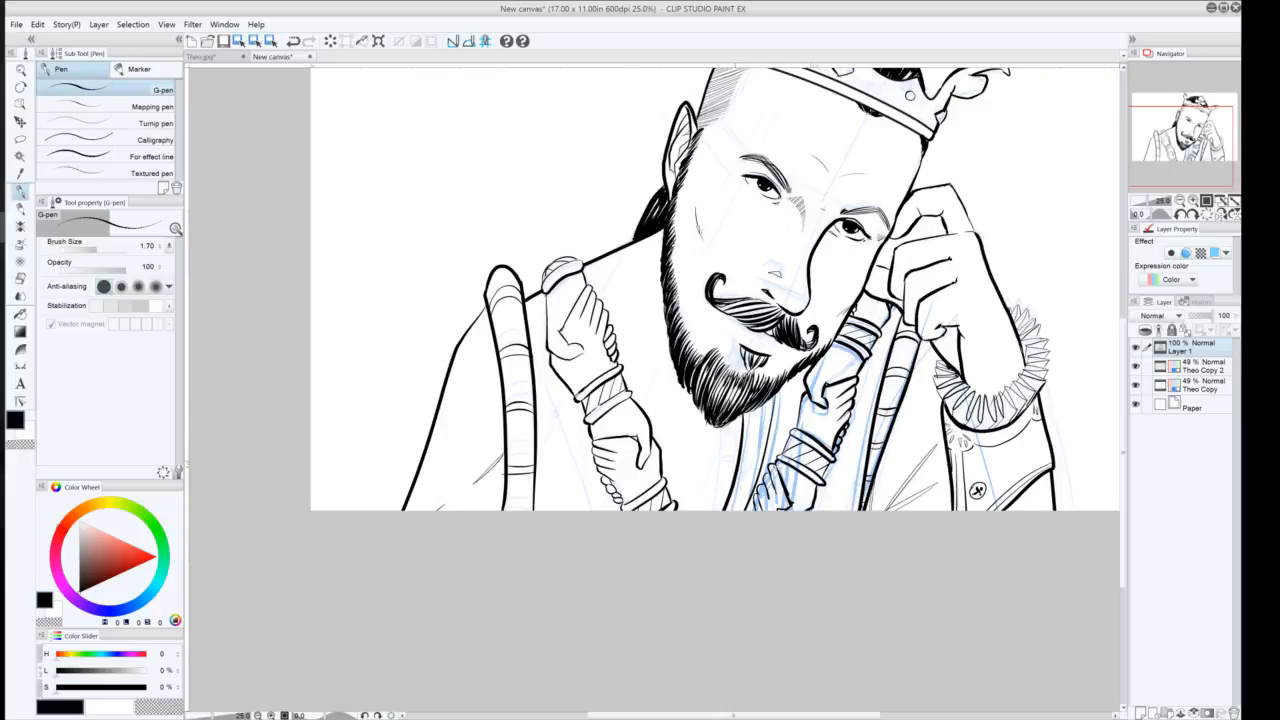
pyautogui.moveTo(763, 403); pyautogui.dragTo(739, 511)
pyautogui.moveTo(739, 438)
pyautogui.mouseDown()
pyautogui.moveTo(709, 471)
pyautogui.moveTo(732, 484)
pyautogui.moveTo(724, 473)
pyautogui.moveTo(763, 466)
pyautogui.mouseUp()
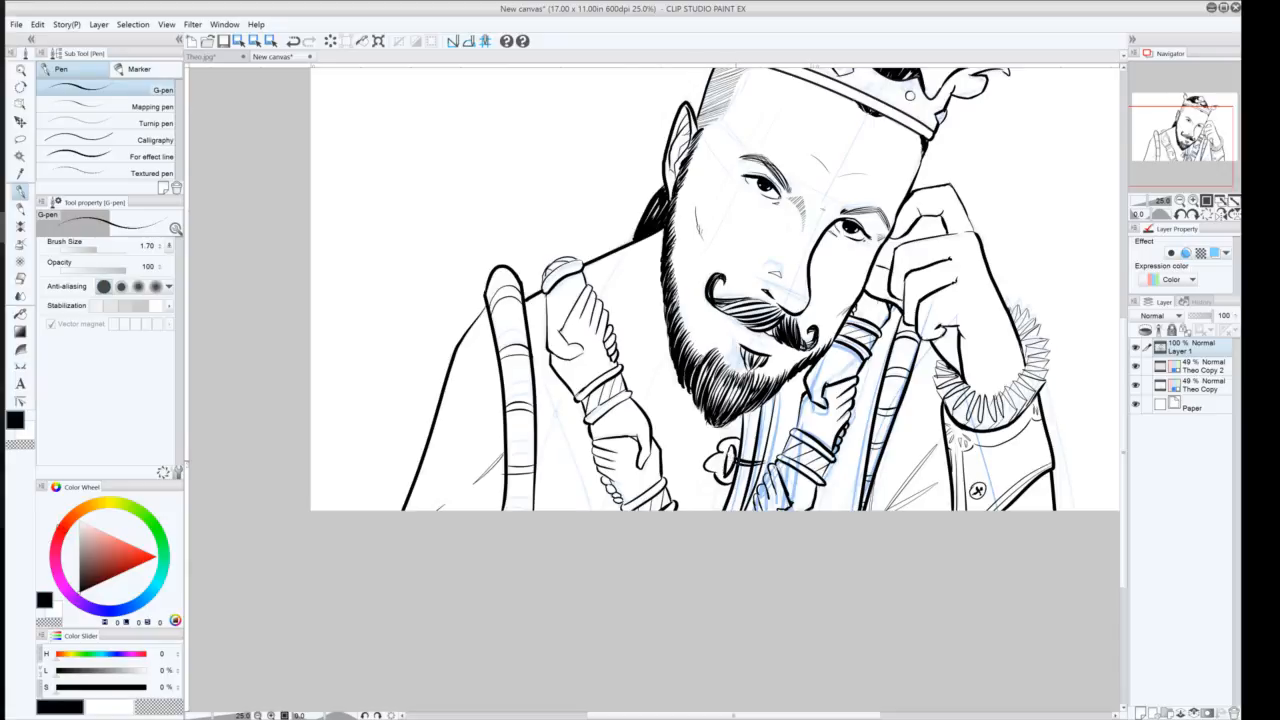
# Rework the small strokes on the clasp ornament below the beard, undoing and redoing attempts
pyautogui.hotkey('ctrl', 'z')
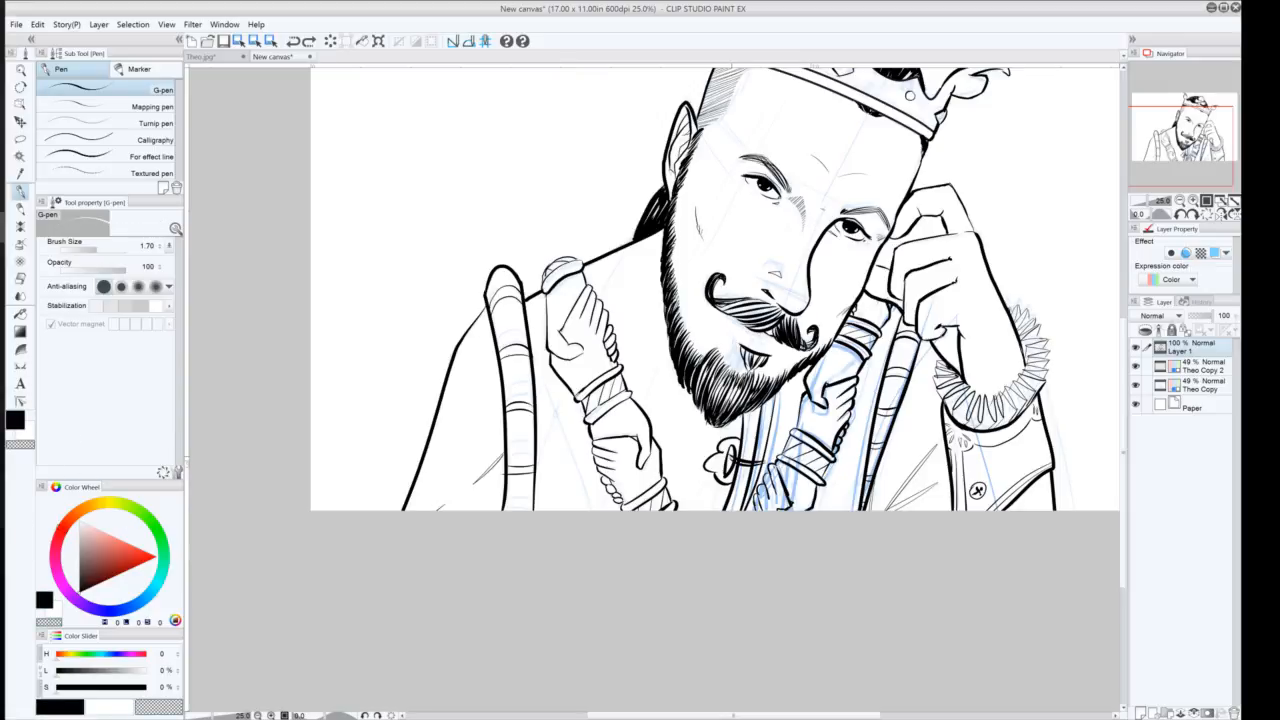
pyautogui.hotkey('ctrl', 'y')
pyautogui.hotkey('ctrl', 'z')
pyautogui.hotkey('ctrl', 'z')
pyautogui.hotkey('ctrl', 'y')
pyautogui.hotkey('ctrl', 'y')
pyautogui.hotkey('ctrl', 'z')
pyautogui.moveTo(737, 460)
pyautogui.mouseDown()
pyautogui.moveTo(755, 466)
pyautogui.moveTo(736, 484)
pyautogui.moveTo(764, 464)
pyautogui.mouseUp()
pyautogui.hotkey('ctrl', 'z')
pyautogui.click(15, 420)
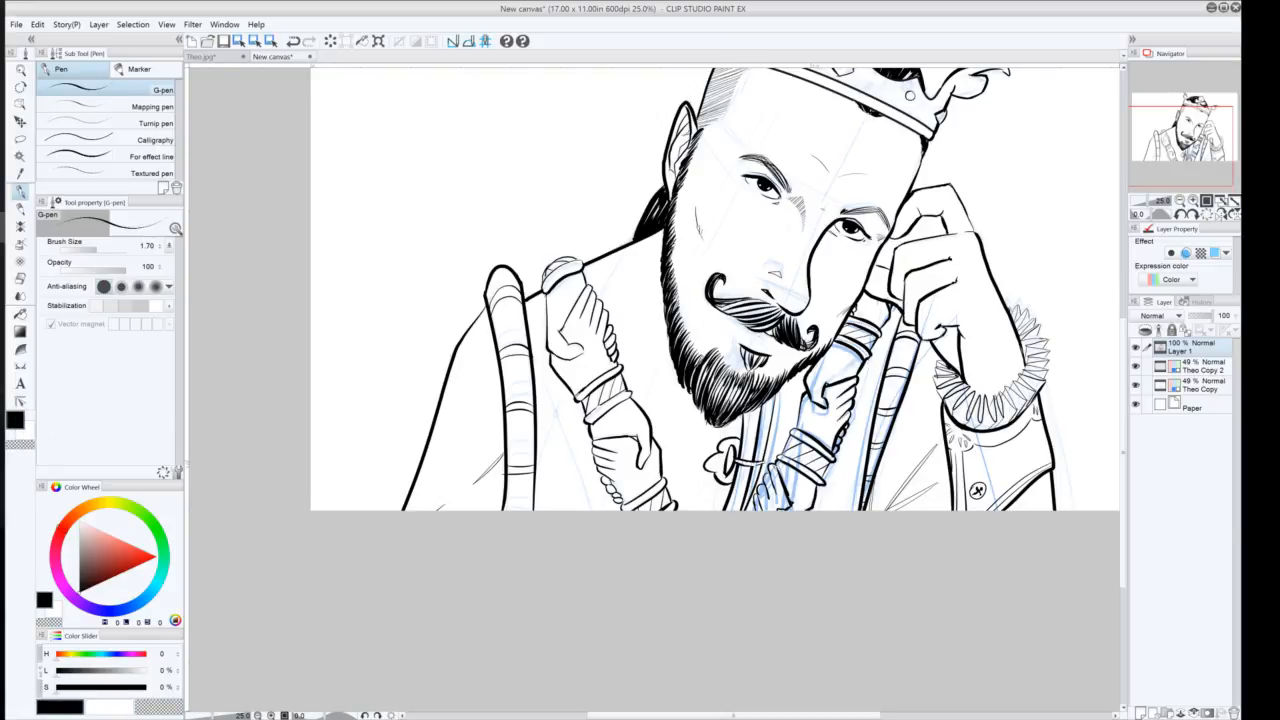
pyautogui.moveTo(742, 462); pyautogui.dragTo(760, 466)
pyautogui.hotkey('ctrl', 'z')
pyautogui.hotkey('ctrl', 'z')
pyautogui.hotkey('ctrl', 'y')
pyautogui.moveTo(764, 463)
pyautogui.mouseDown()
pyautogui.moveTo(782, 442)
pyautogui.moveTo(768, 455)
pyautogui.mouseUp()
pyautogui.moveTo(743, 441); pyautogui.dragTo(758, 416)
pyautogui.moveTo(737, 471); pyautogui.dragTo(763, 467)
# Ink crossing diagonal lines forming a diamond pattern on the robe's left side below the raised hand
pyautogui.moveTo(557, 410)
pyautogui.mouseDown()
pyautogui.moveTo(568, 384)
pyautogui.moveTo(553, 385)
pyautogui.mouseUp()
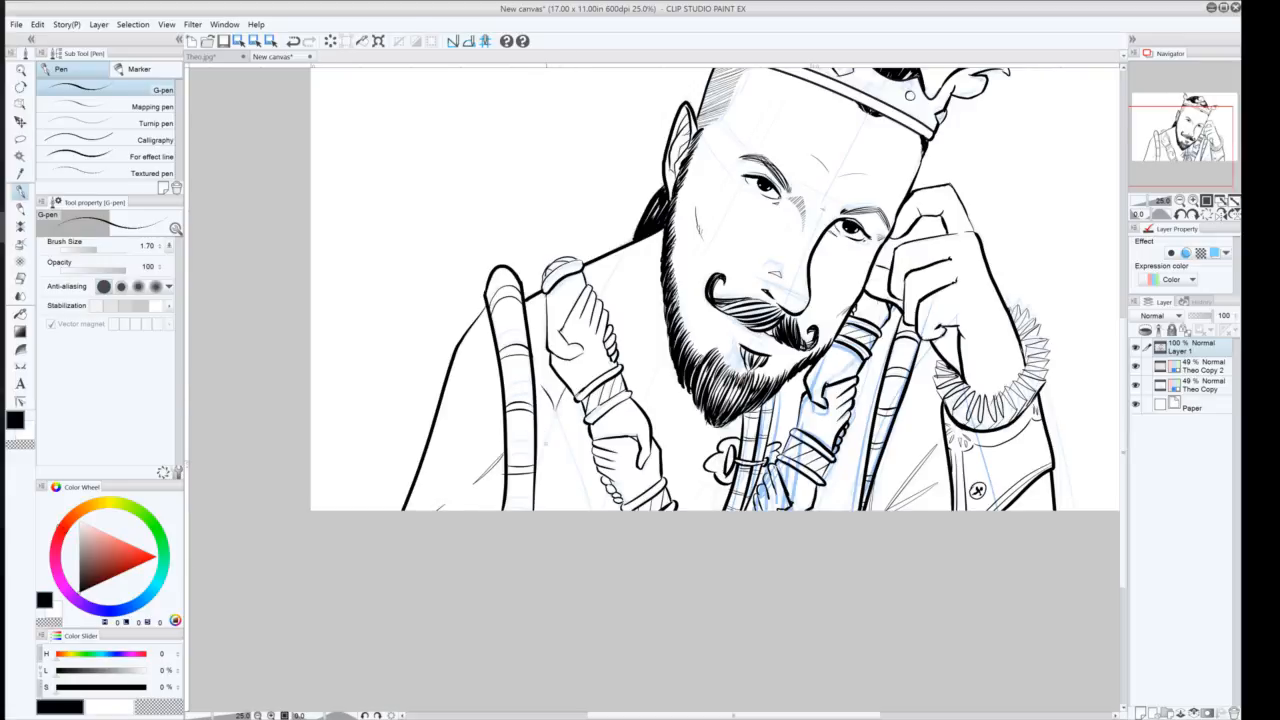
pyautogui.moveTo(538, 335); pyautogui.dragTo(553, 361)
pyautogui.hotkey('ctrl', 'z')
pyautogui.hotkey('ctrl', 'z')
pyautogui.hotkey('ctrl', 'z')
pyautogui.moveTo(557, 408); pyautogui.dragTo(567, 385)
pyautogui.moveTo(599, 303); pyautogui.dragTo(627, 249)
pyautogui.moveTo(555, 410); pyautogui.dragTo(533, 358)
pyautogui.moveTo(555, 413); pyautogui.dragTo(534, 470)
pyautogui.moveTo(555, 412); pyautogui.dragTo(597, 536)
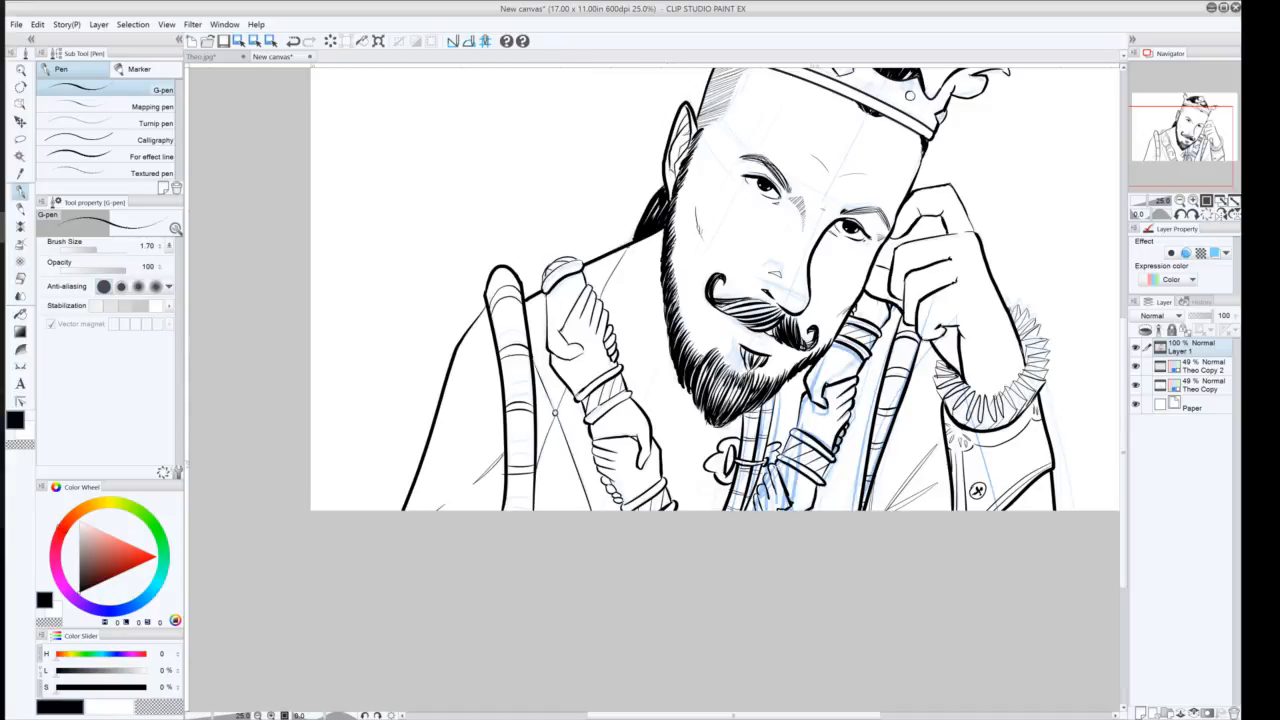
# Extend the diamond lattice lines across the robe's chest between the beard and the staff
pyautogui.moveTo(670, 348); pyautogui.dragTo(645, 408)
pyautogui.hotkey('ctrl', 'z')
pyautogui.moveTo(670, 349); pyautogui.dragTo(645, 410)
pyautogui.moveTo(604, 268); pyautogui.dragTo(710, 454)
pyautogui.hotkey('ctrl', 'z')
pyautogui.moveTo(604, 258); pyautogui.dragTo(708, 456)
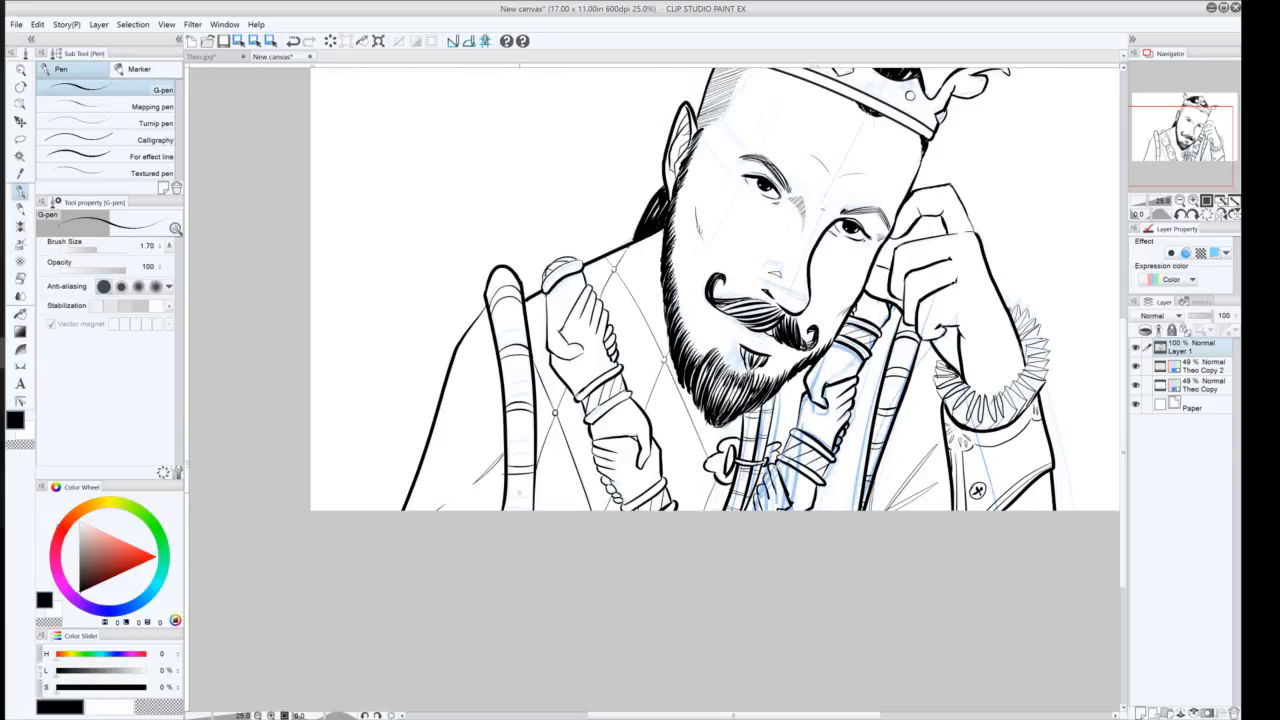
pyautogui.moveTo(801, 212); pyautogui.dragTo(737, 358)
pyautogui.scroll(1, 740, 310)
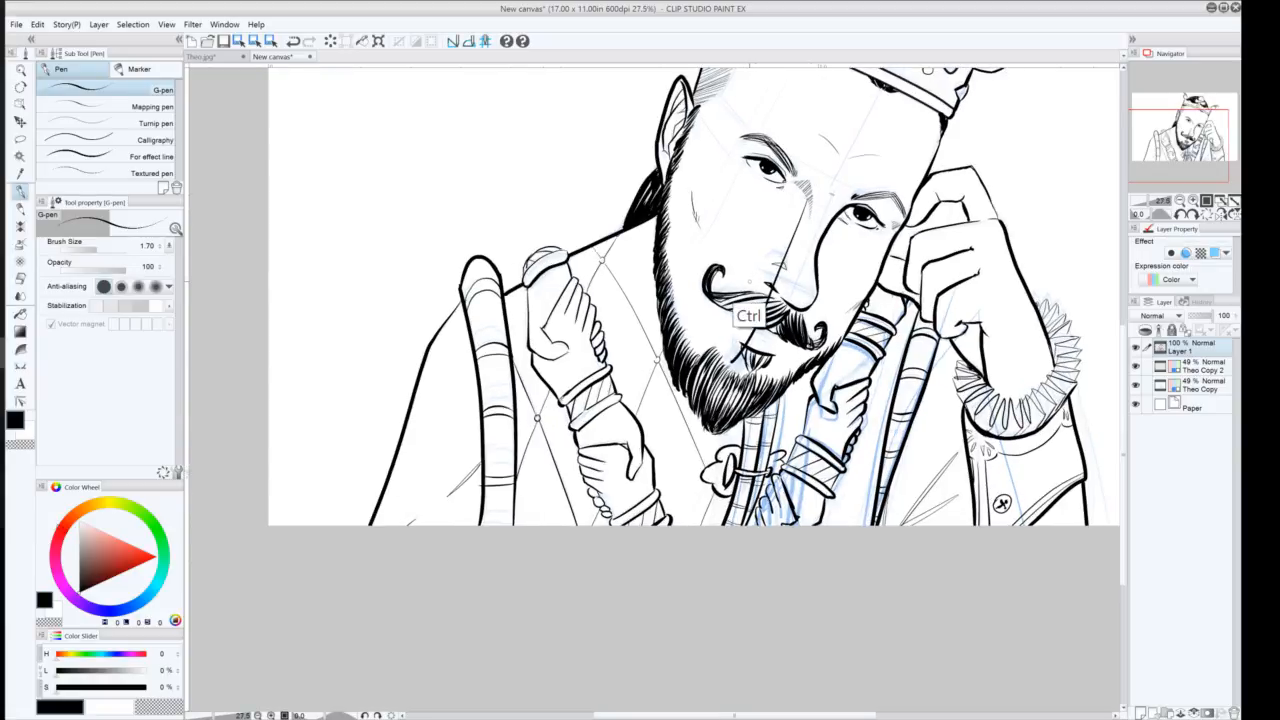
pyautogui.hotkey('ctrl', 'z')
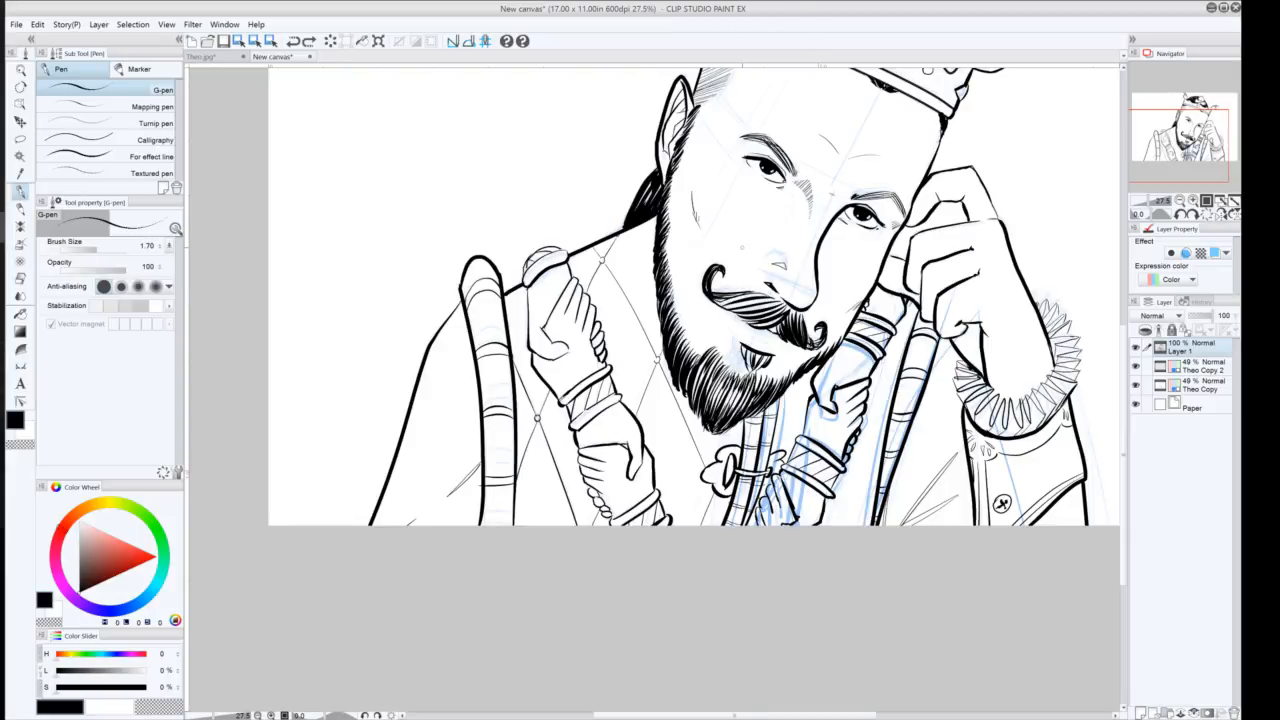
pyautogui.moveTo(754, 222); pyautogui.dragTo(649, 388)
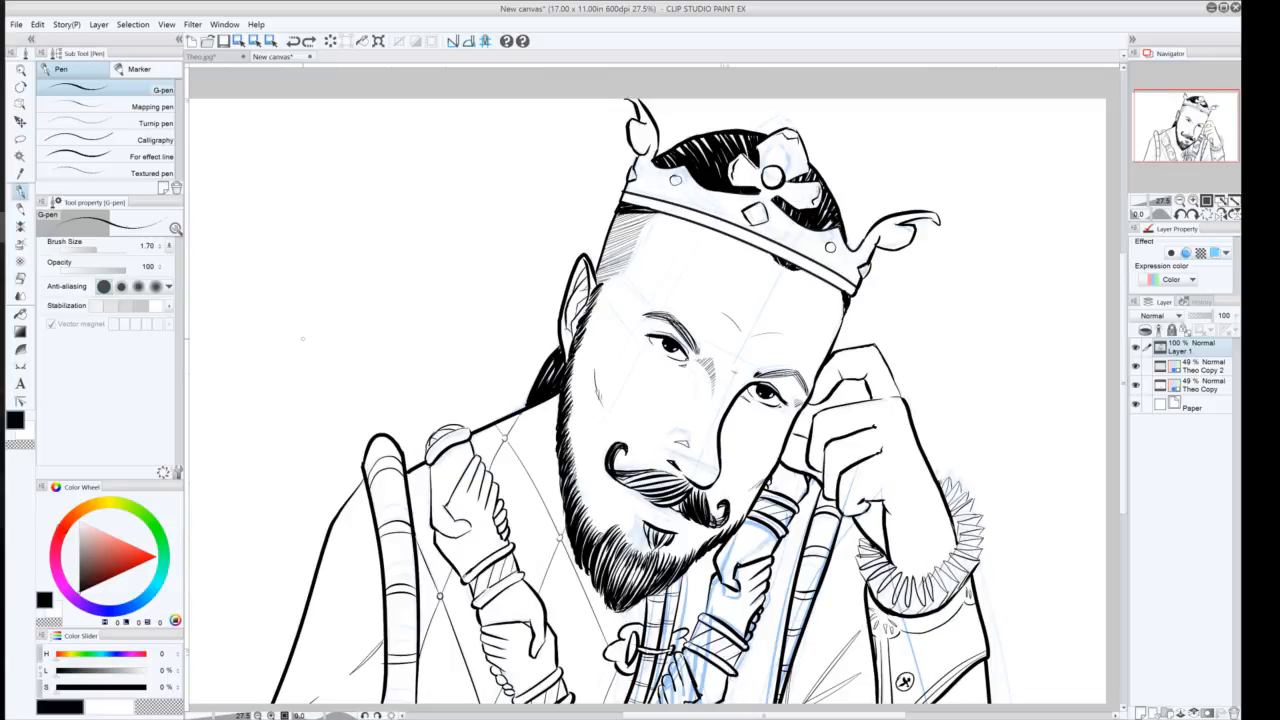
pyautogui.moveTo(539, 585); pyautogui.dragTo(573, 415)
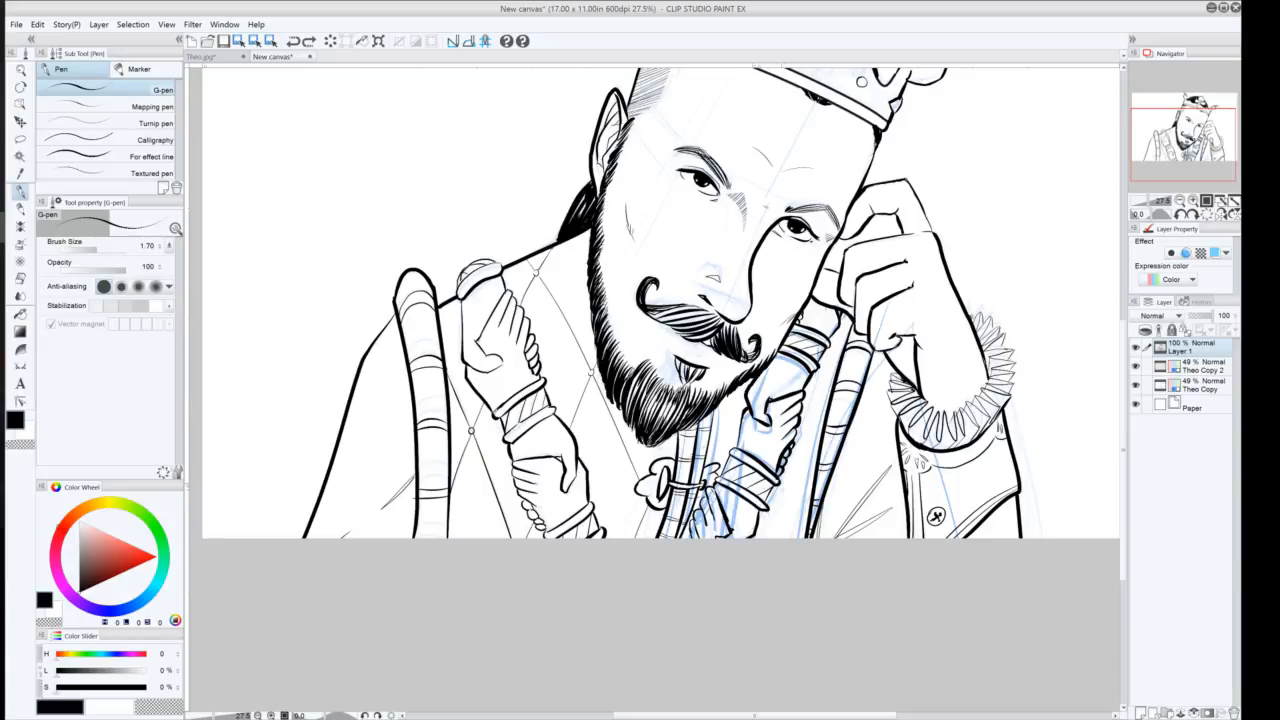
pyautogui.moveTo(778, 473); pyautogui.dragTo(792, 559)
pyautogui.moveTo(803, 407); pyautogui.dragTo(831, 383)
pyautogui.moveTo(843, 335); pyautogui.dragTo(835, 353)
pyautogui.hotkey('ctrl', 'z')
pyautogui.moveTo(658, 408); pyautogui.dragTo(505, 511)
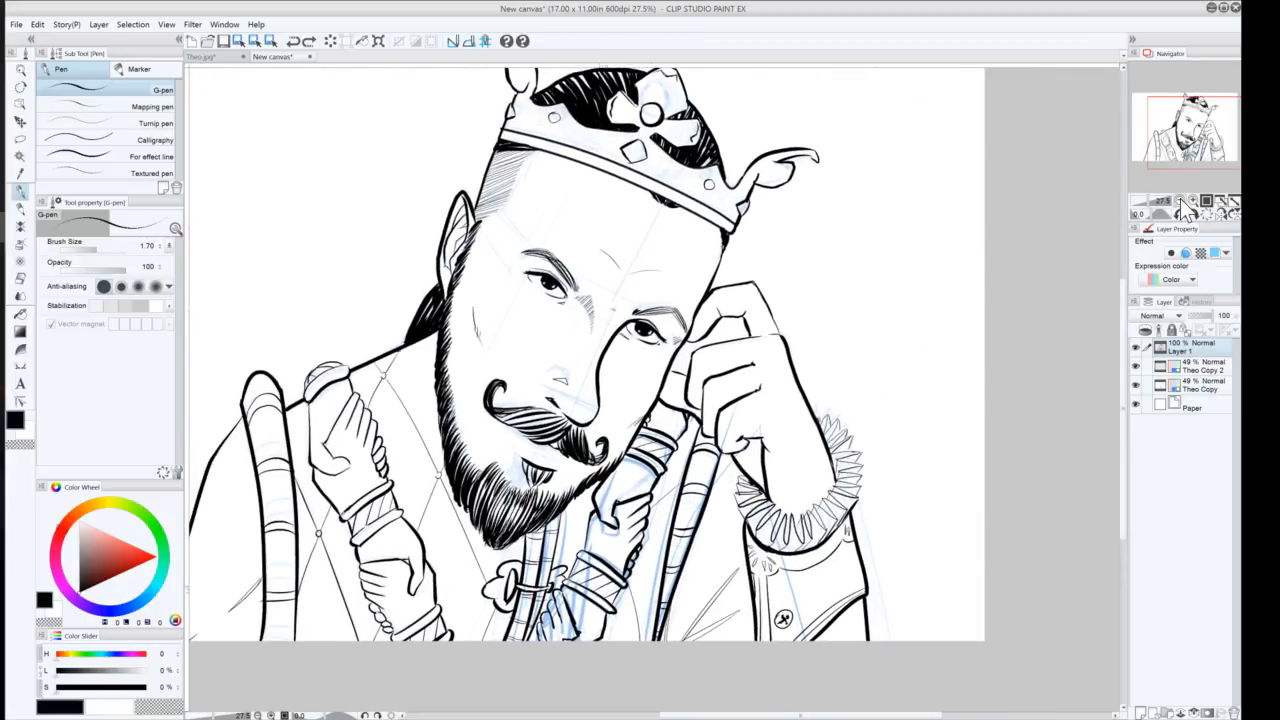
# Hide both faded sketch layers and zoom out to review the clean ink lines
pyautogui.click(1180, 202)
pyautogui.click(1180, 202)
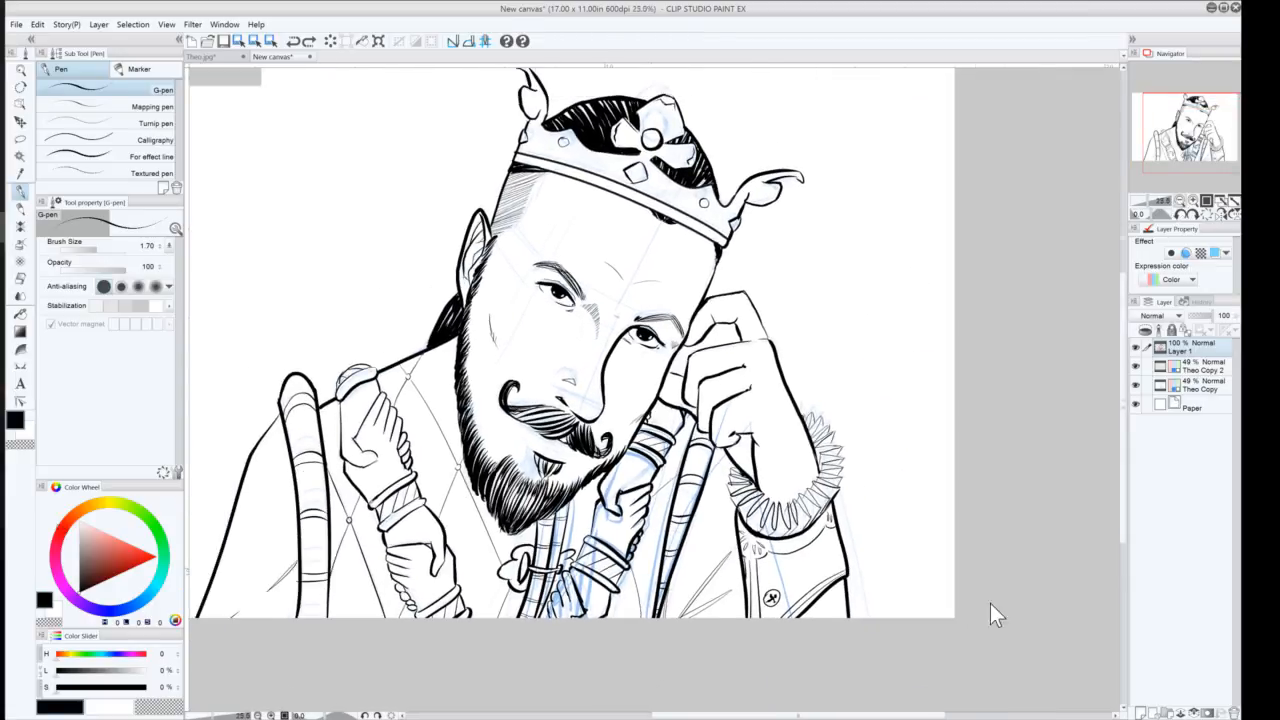
pyautogui.moveTo(511, 447); pyautogui.dragTo(477, 460)
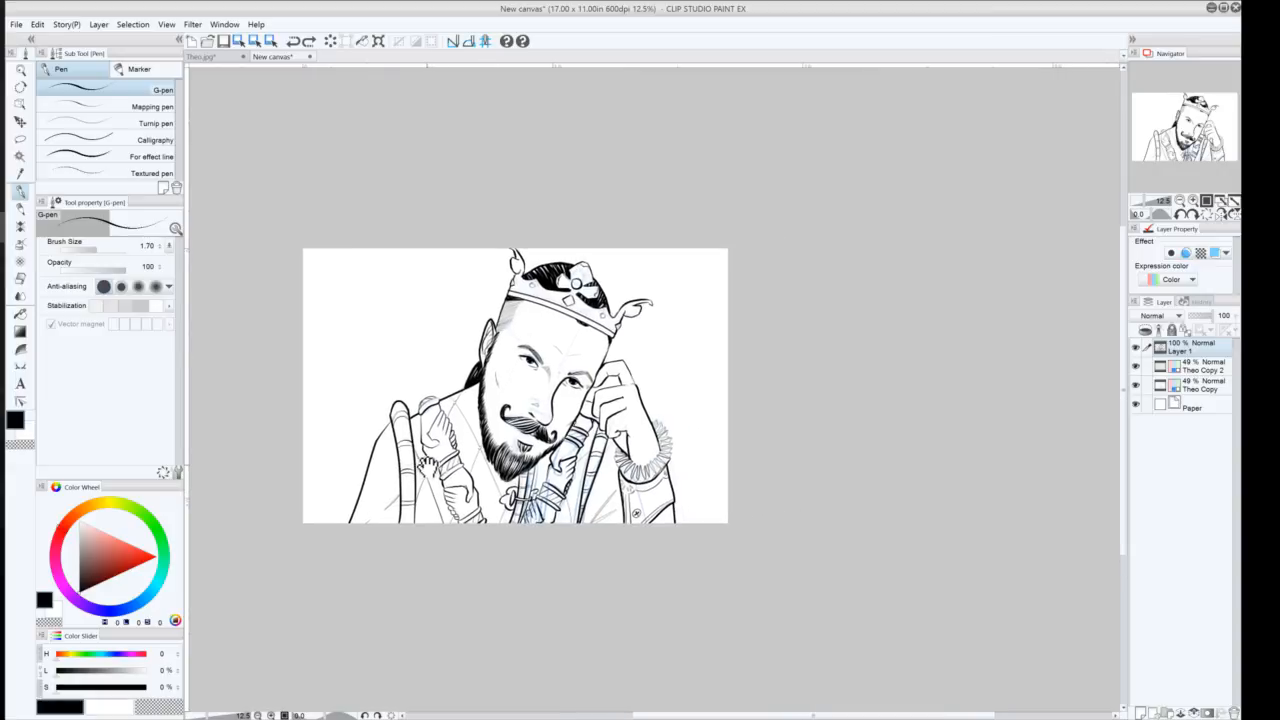
pyautogui.click(1193, 200)
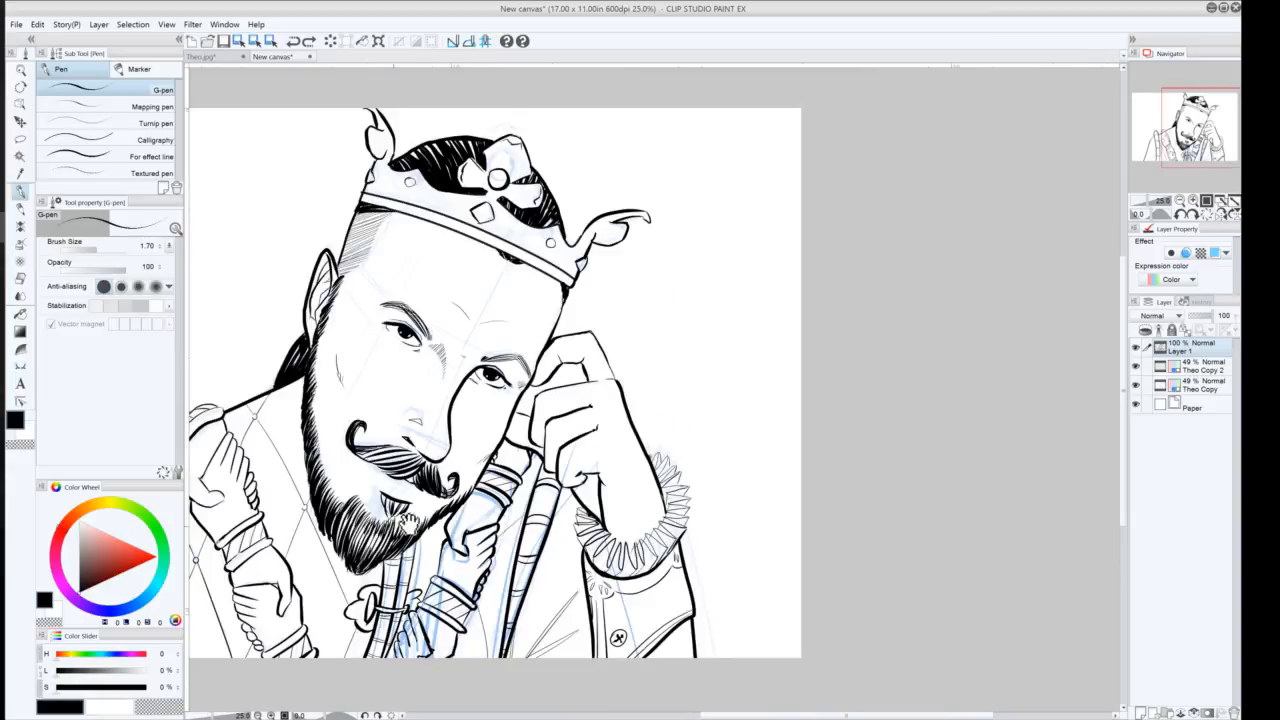
pyautogui.moveTo(409, 526); pyautogui.dragTo(572, 556)
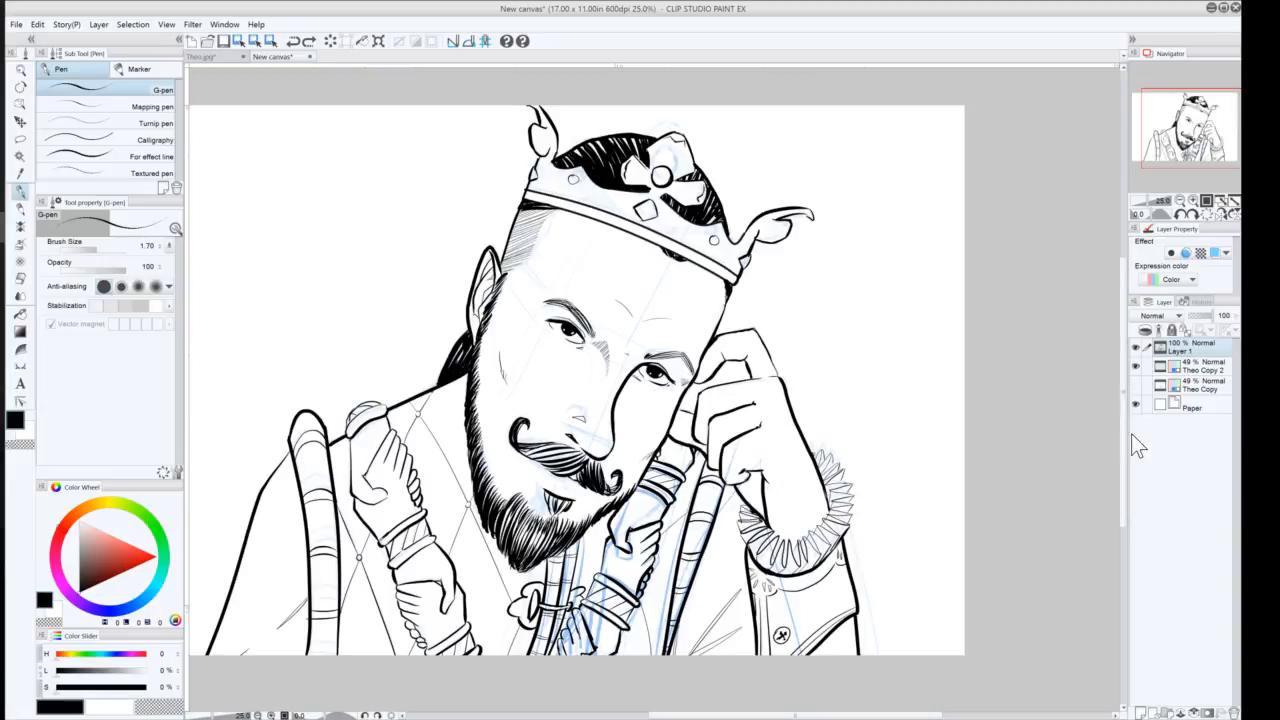
pyautogui.click(1135, 385)
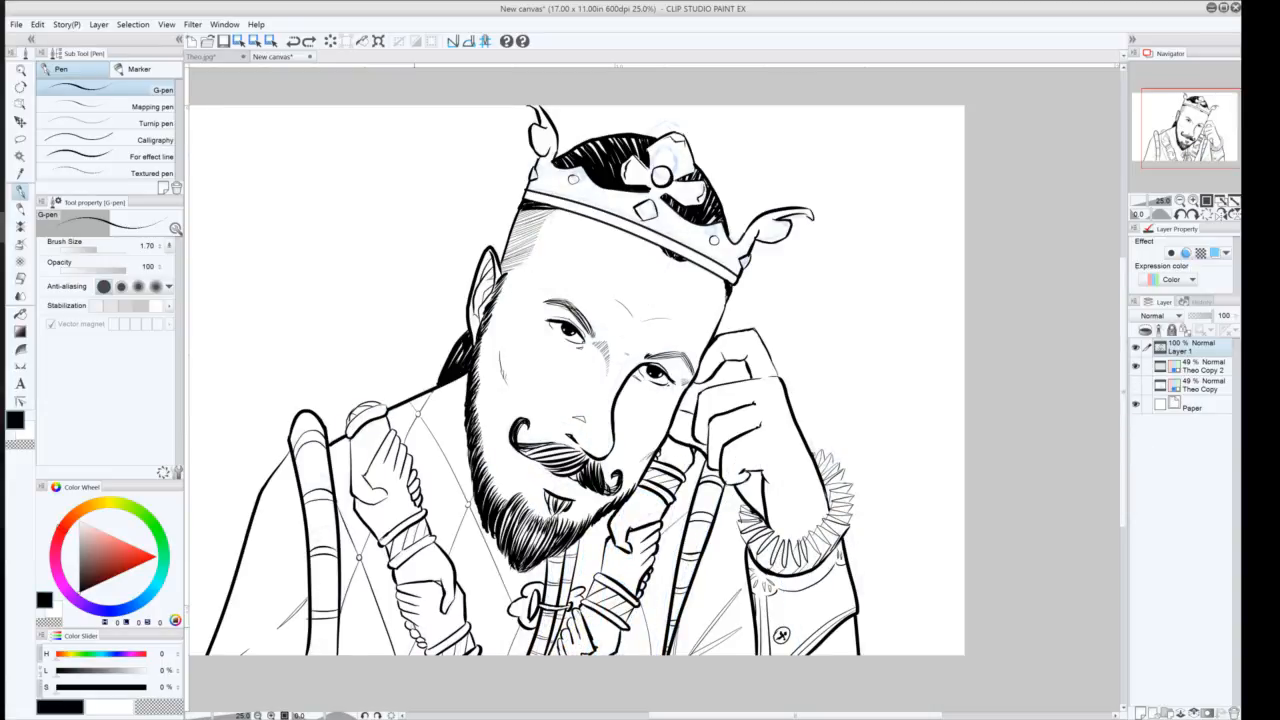
pyautogui.click(1135, 366)
pyautogui.click(1180, 201)
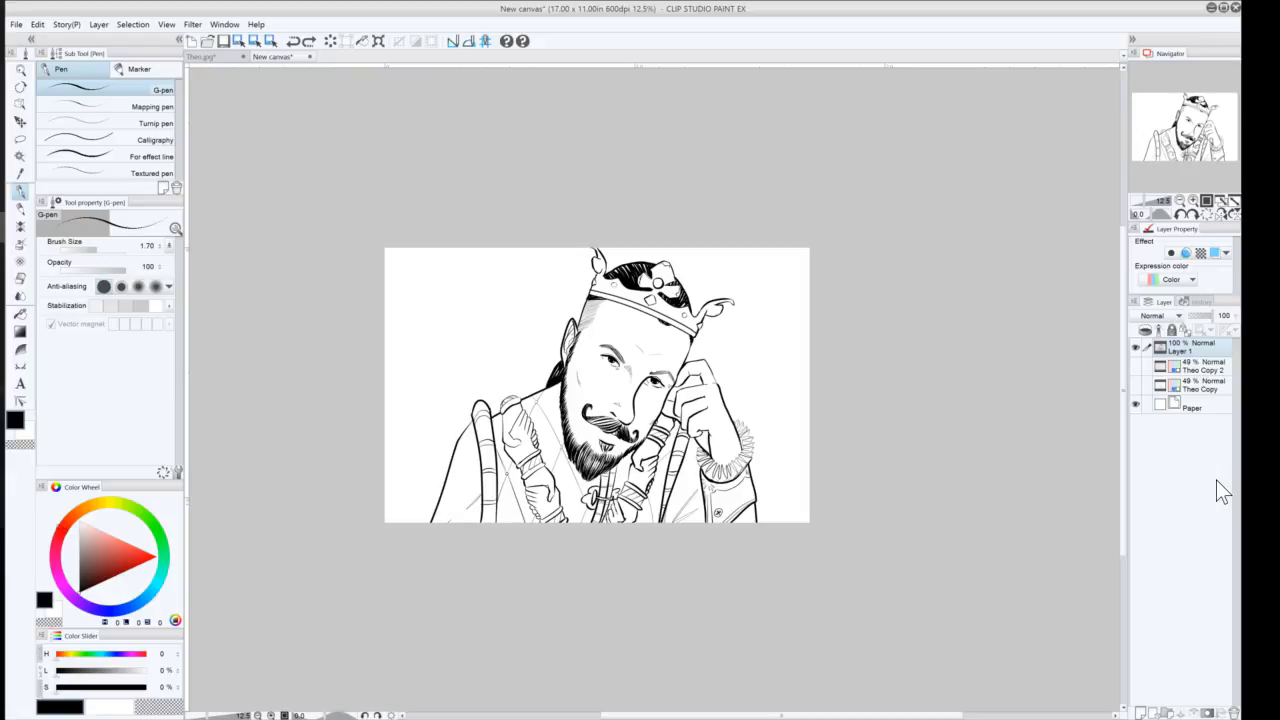
pyautogui.click(1193, 201)
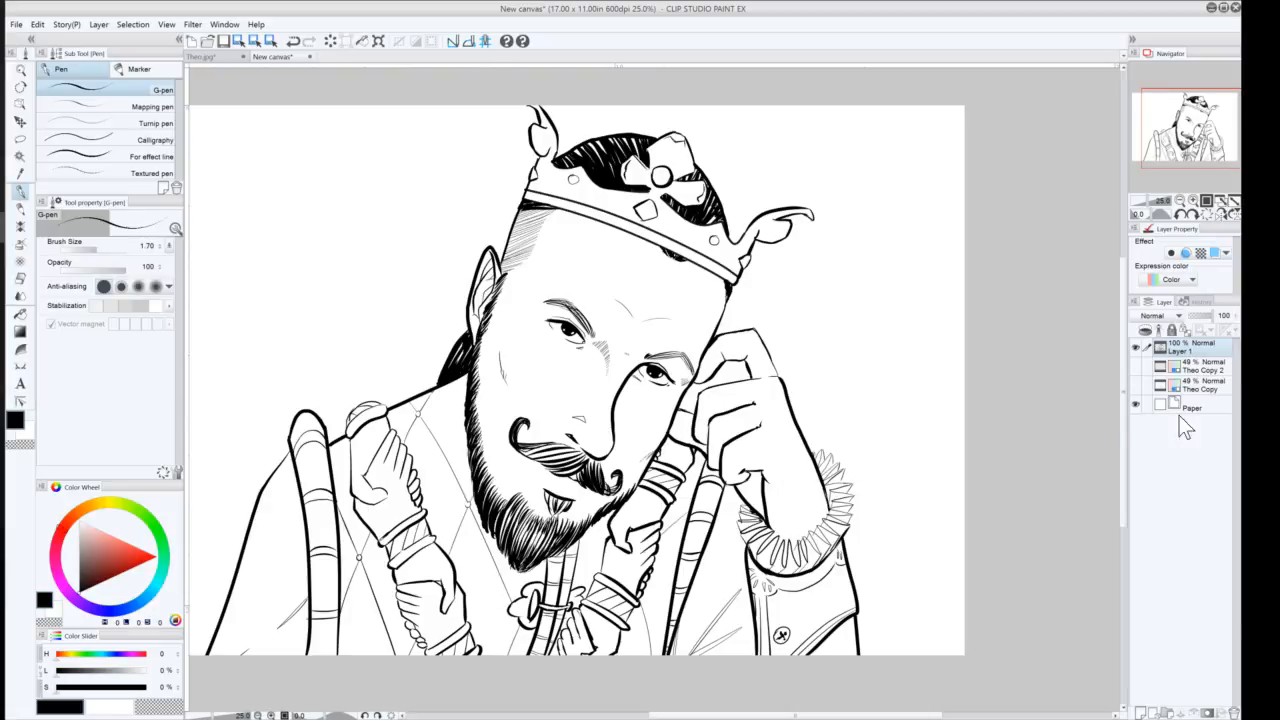
# Add a new layer beneath the ink layer and switch to the Selection for referred layers auto-select tool
pyautogui.click(1195, 368)
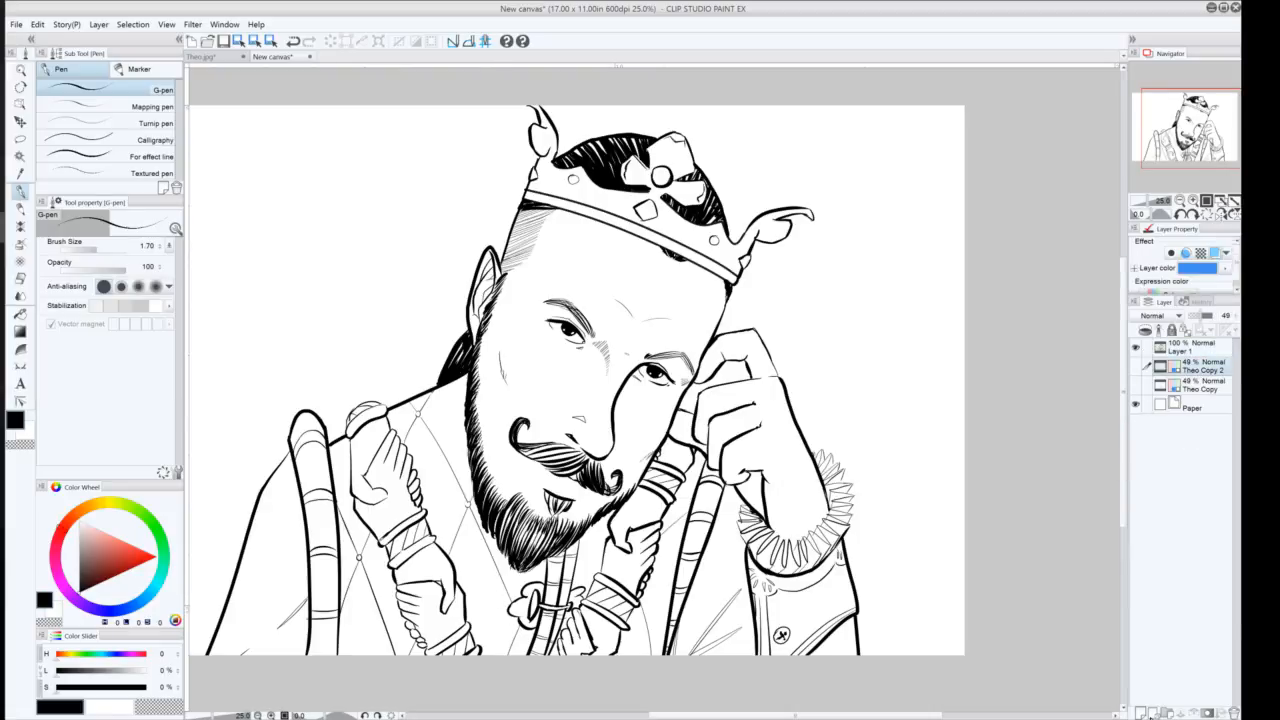
pyautogui.click(1142, 712)
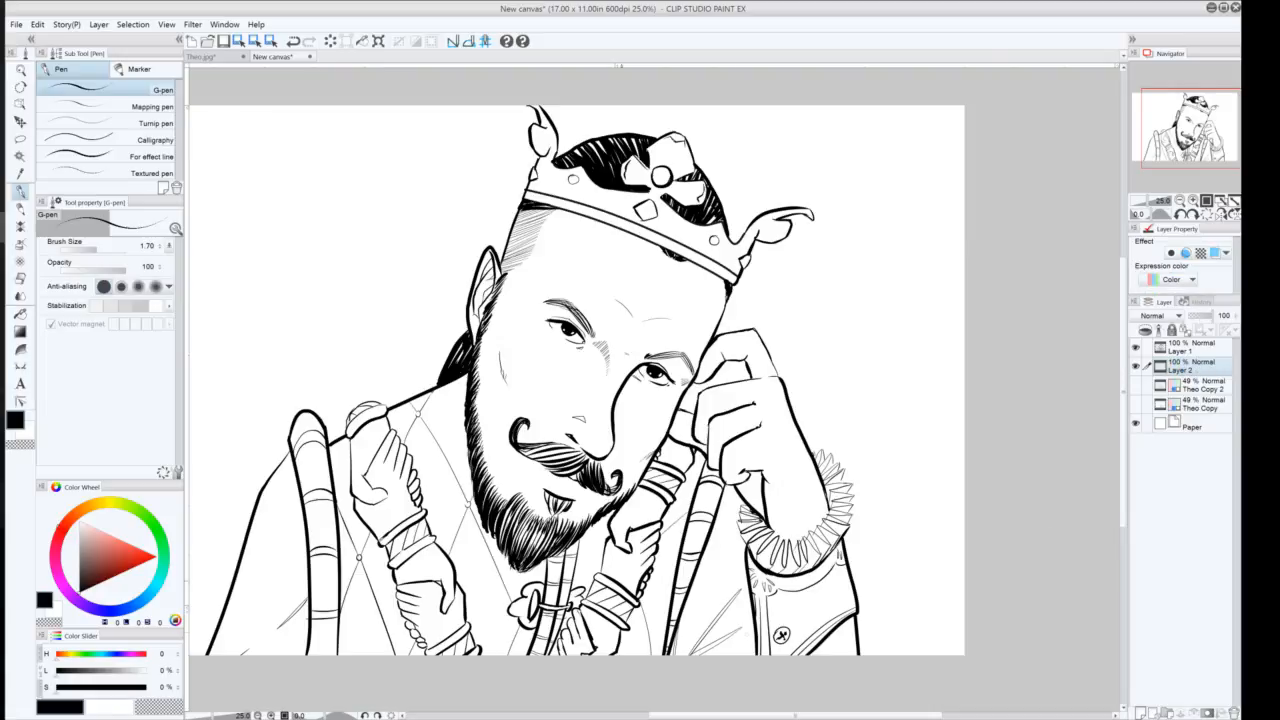
pyautogui.click(19, 139)
pyautogui.click(20, 156)
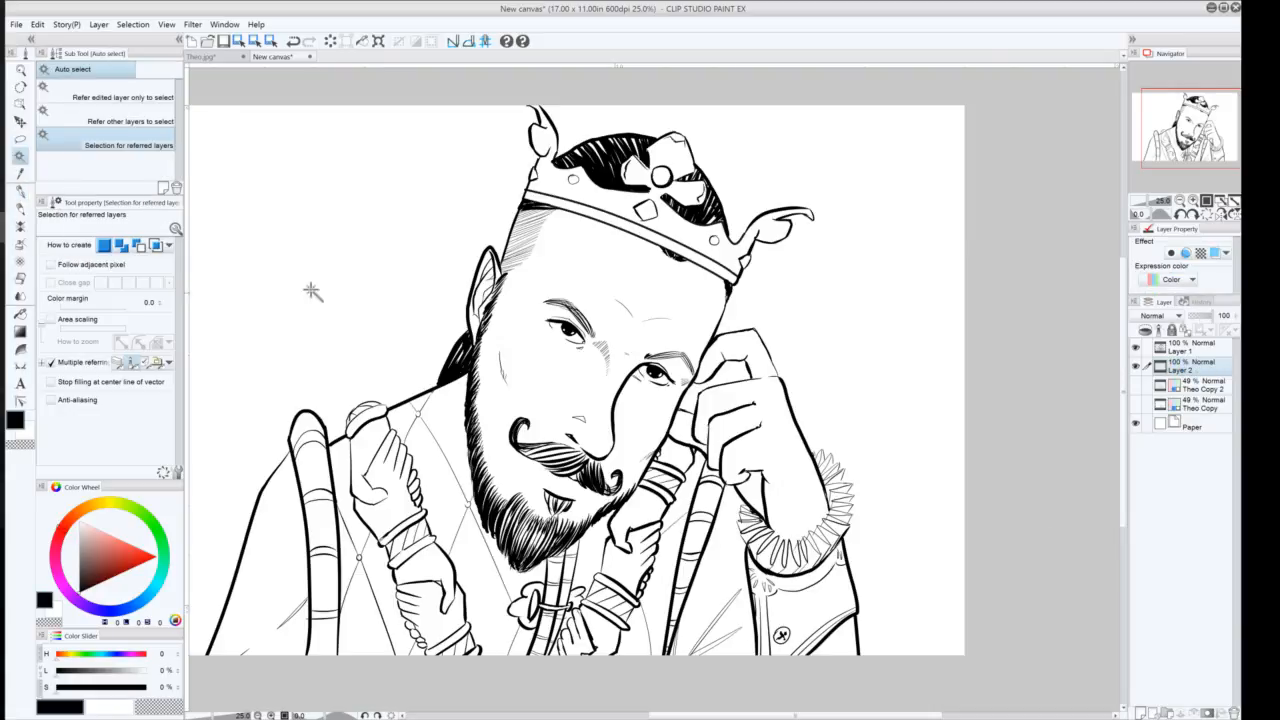
pyautogui.click(229, 443)
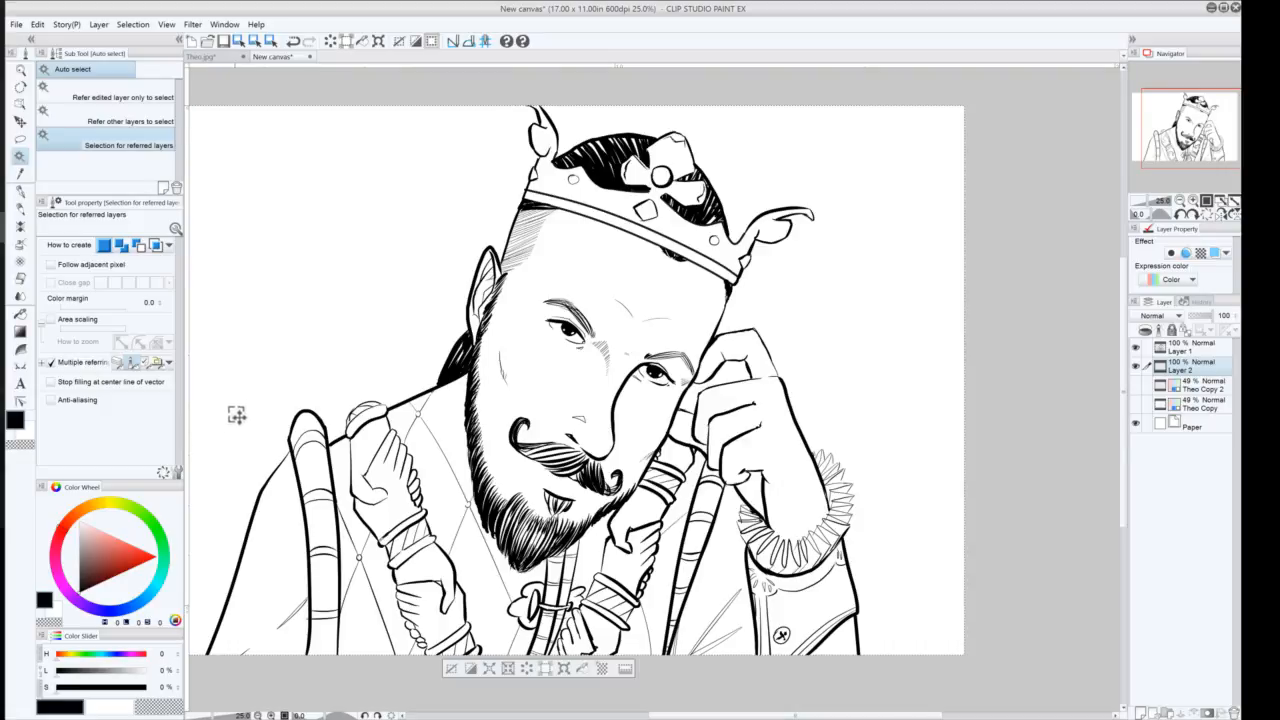
pyautogui.hotkey('ctrl', 'd')
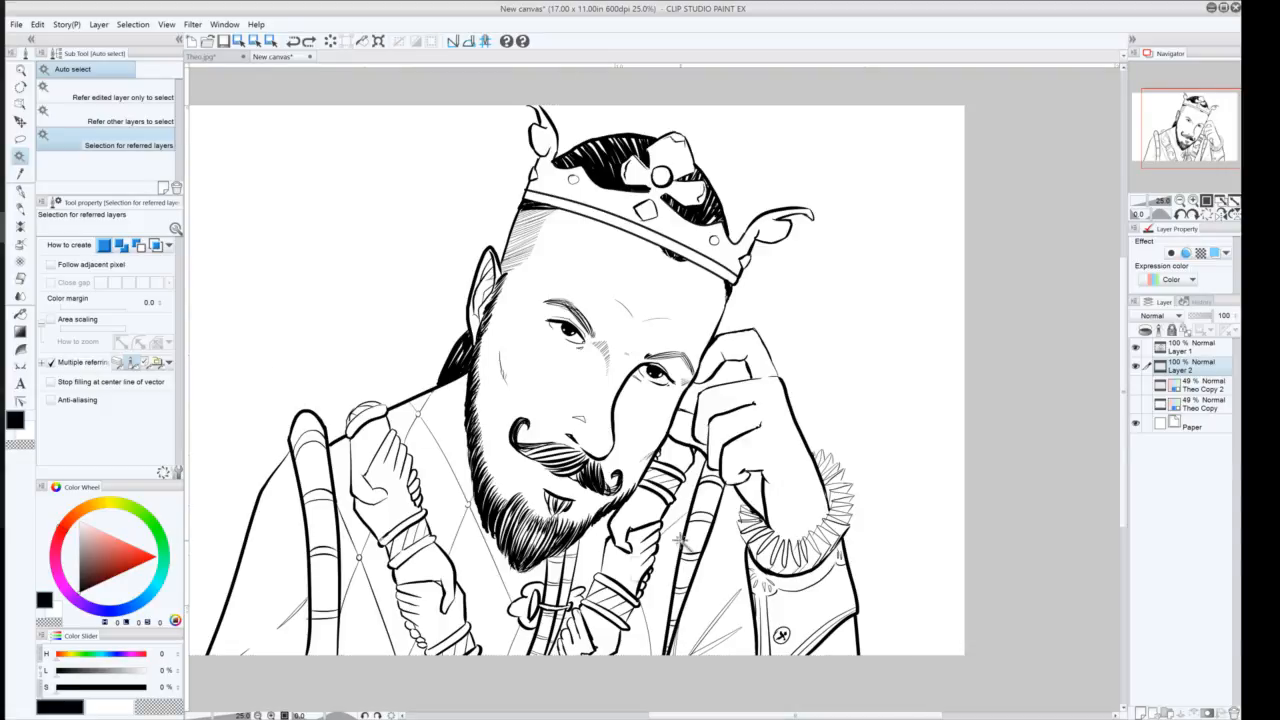
# Make the ink layer active, enable Follow adjacent pixel, and try selecting the background around the figure
pyautogui.click(1198, 348)
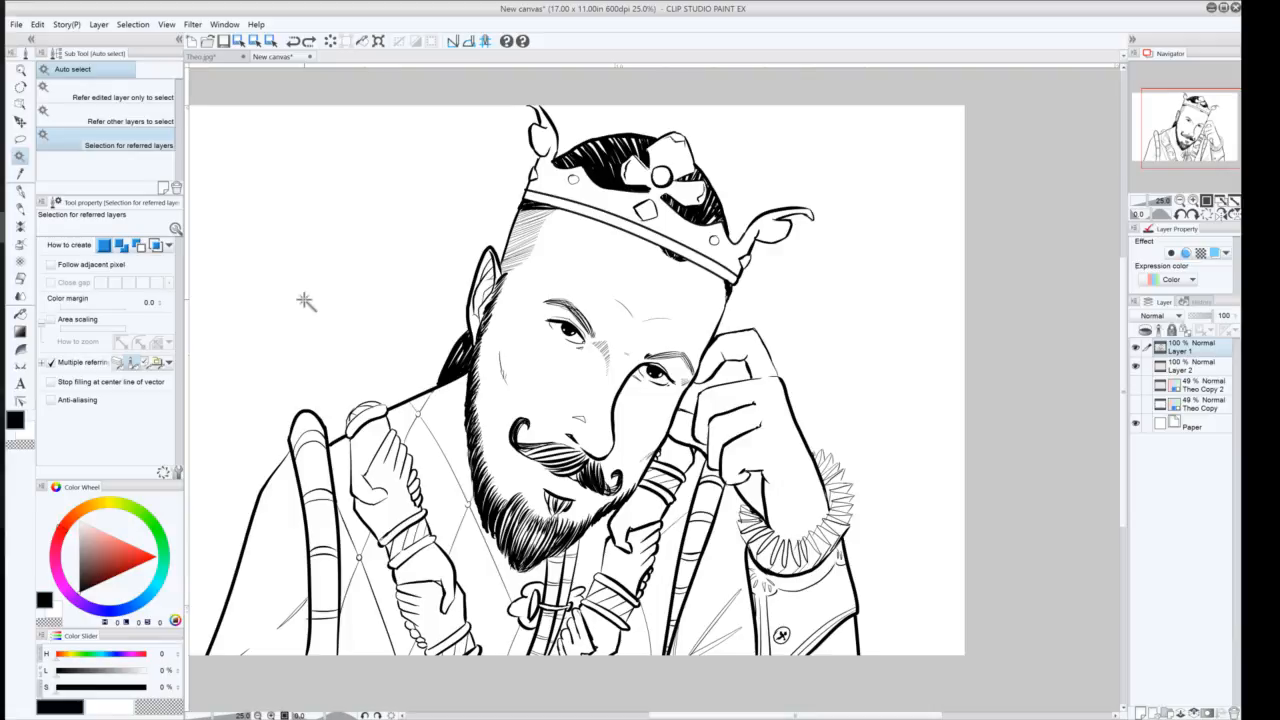
pyautogui.click(200, 468)
pyautogui.hotkey('ctrl', 'd')
pyautogui.moveTo(235, 449); pyautogui.dragTo(338, 407)
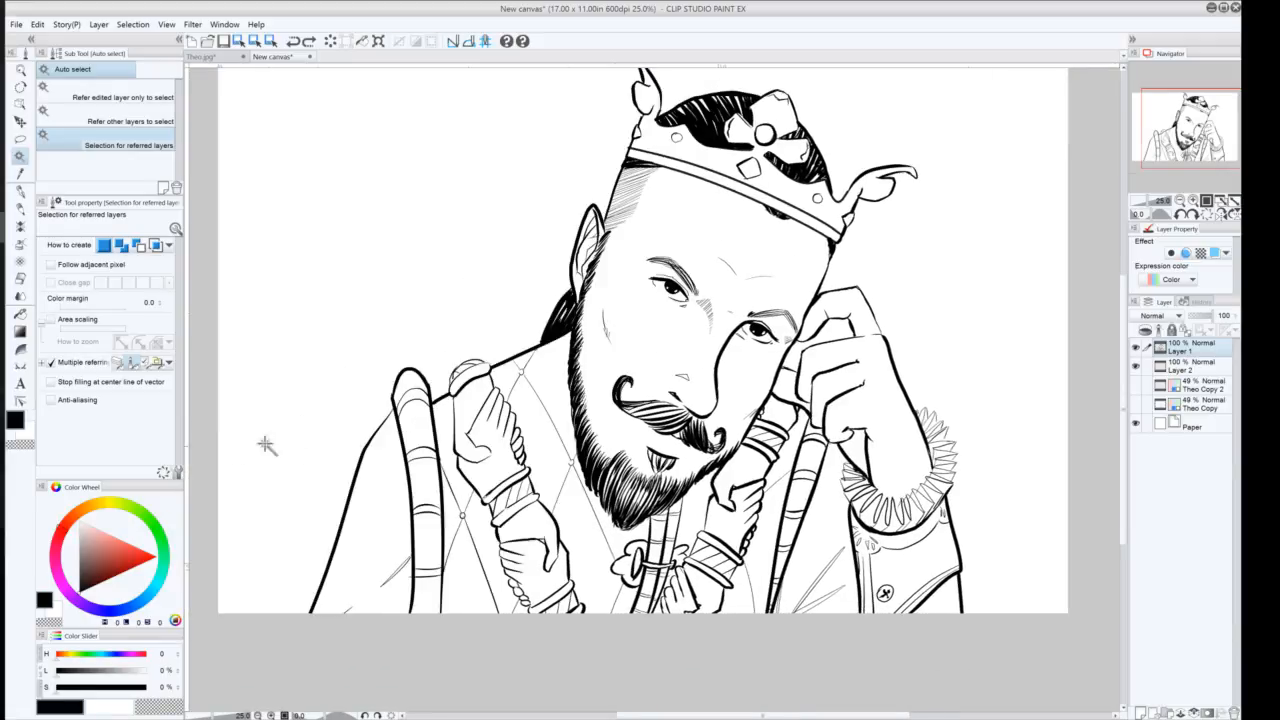
pyautogui.click(51, 265)
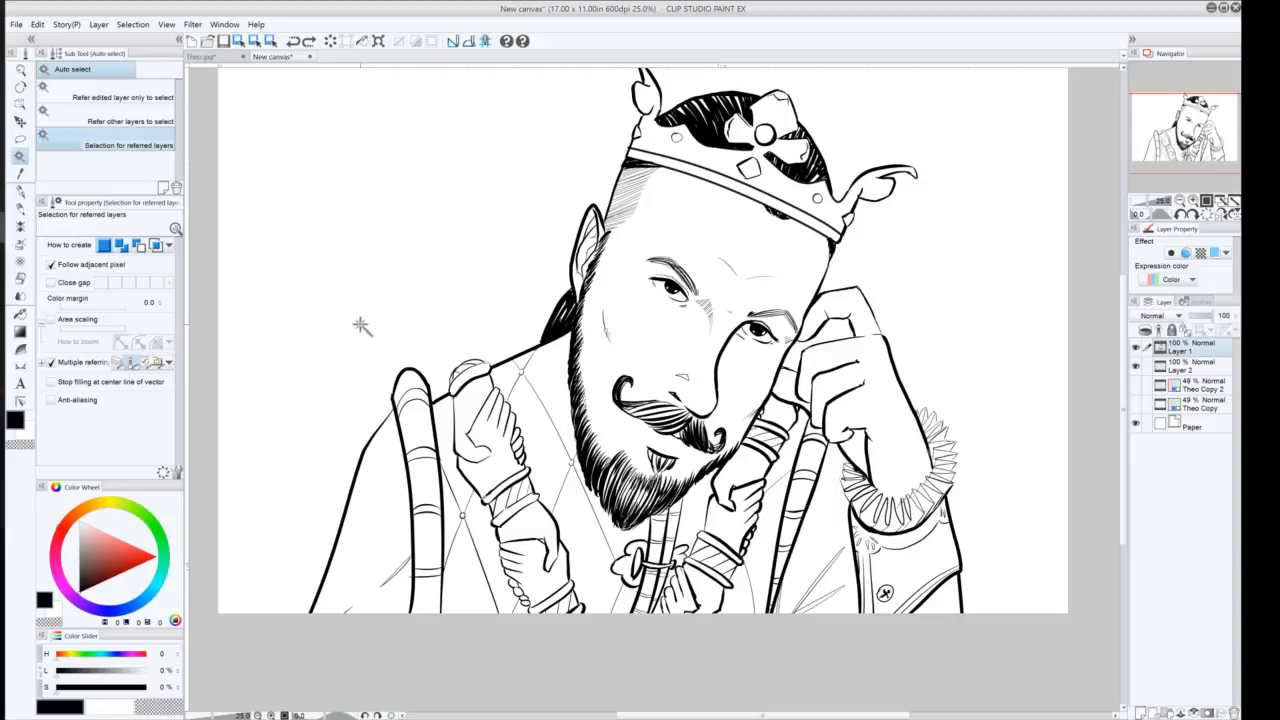
pyautogui.click(245, 524)
pyautogui.moveTo(283, 363); pyautogui.dragTo(234, 443)
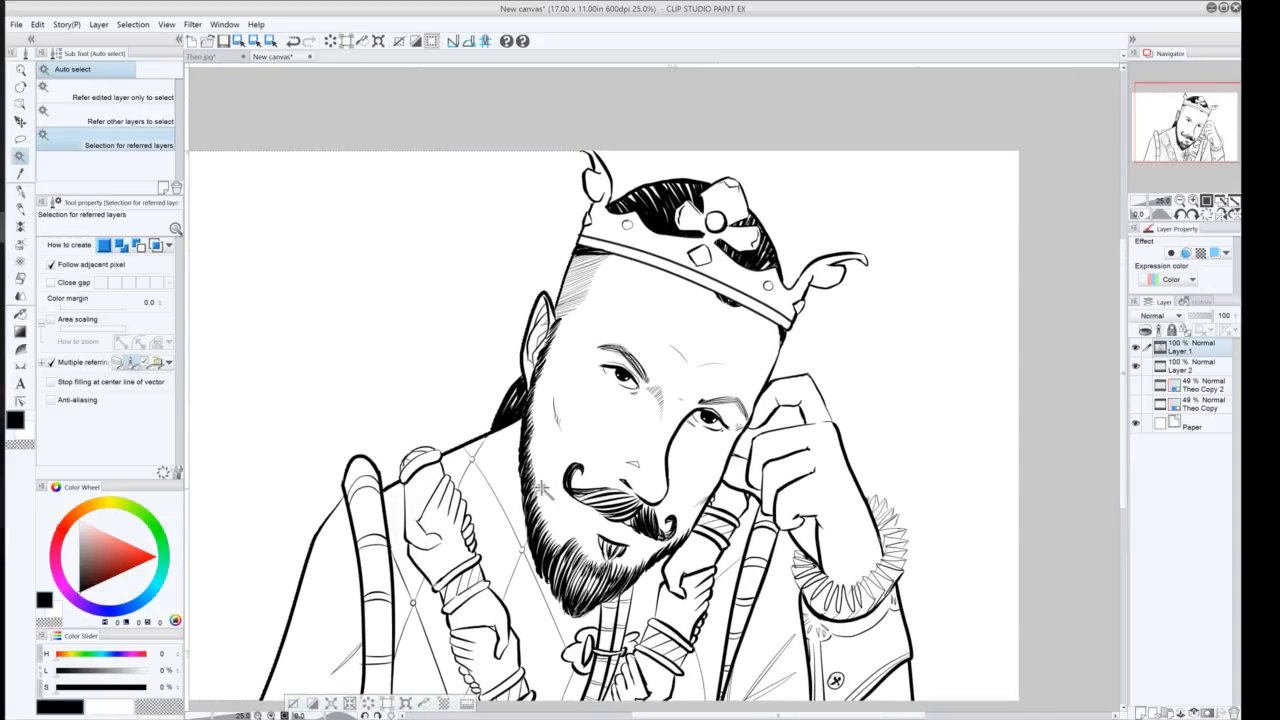
pyautogui.keyDown('shift'); pyautogui.click(802, 197); pyautogui.keyUp('shift')
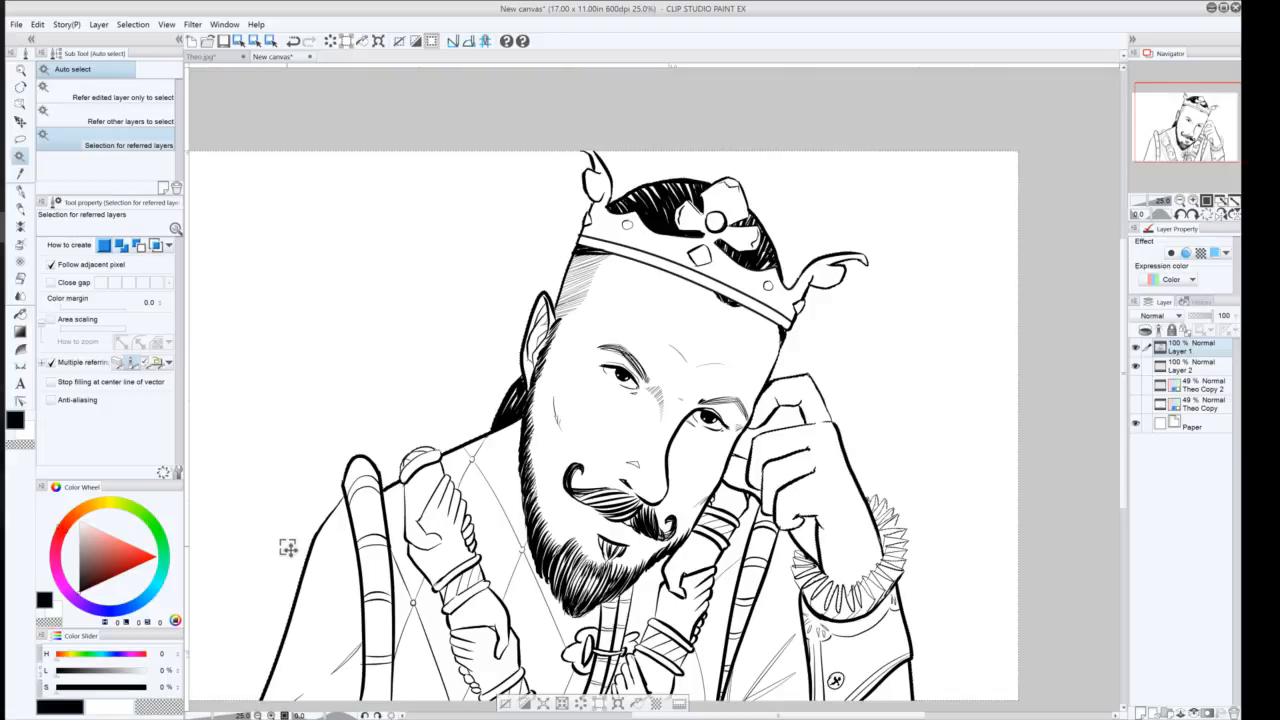
pyautogui.moveTo(738, 586); pyautogui.dragTo(722, 477)
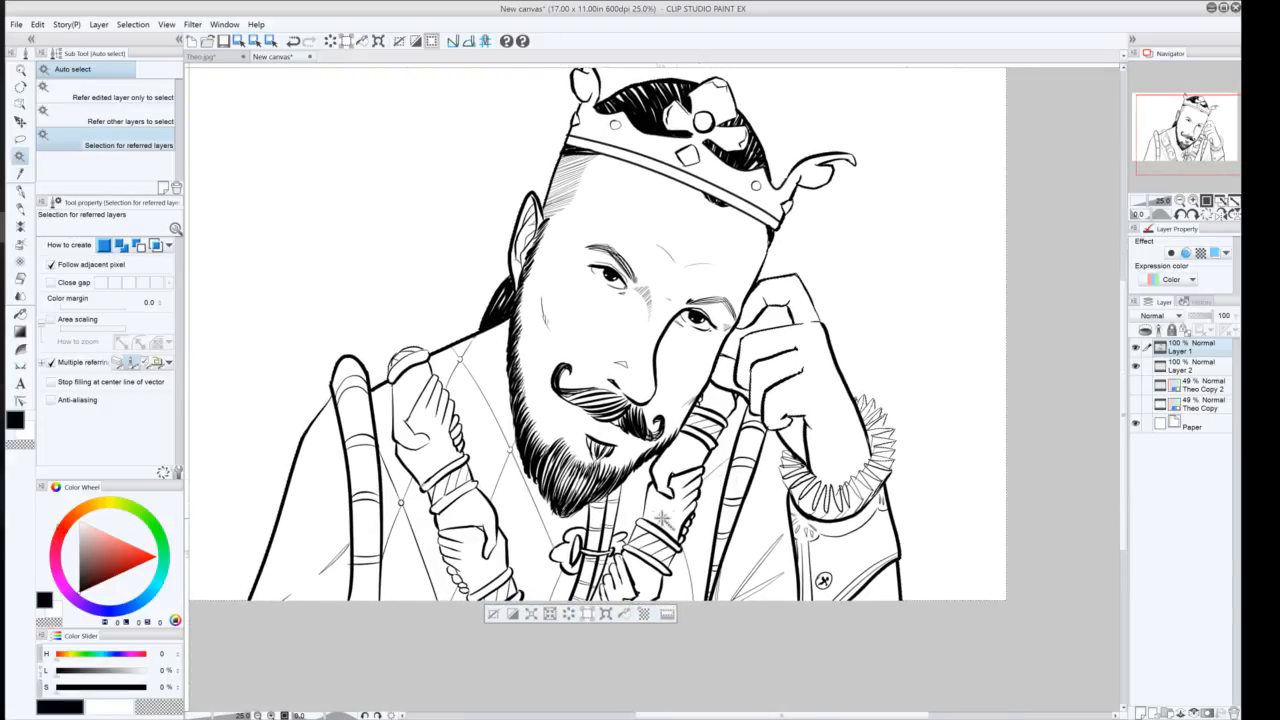
pyautogui.hotkey('ctrl', 'z')
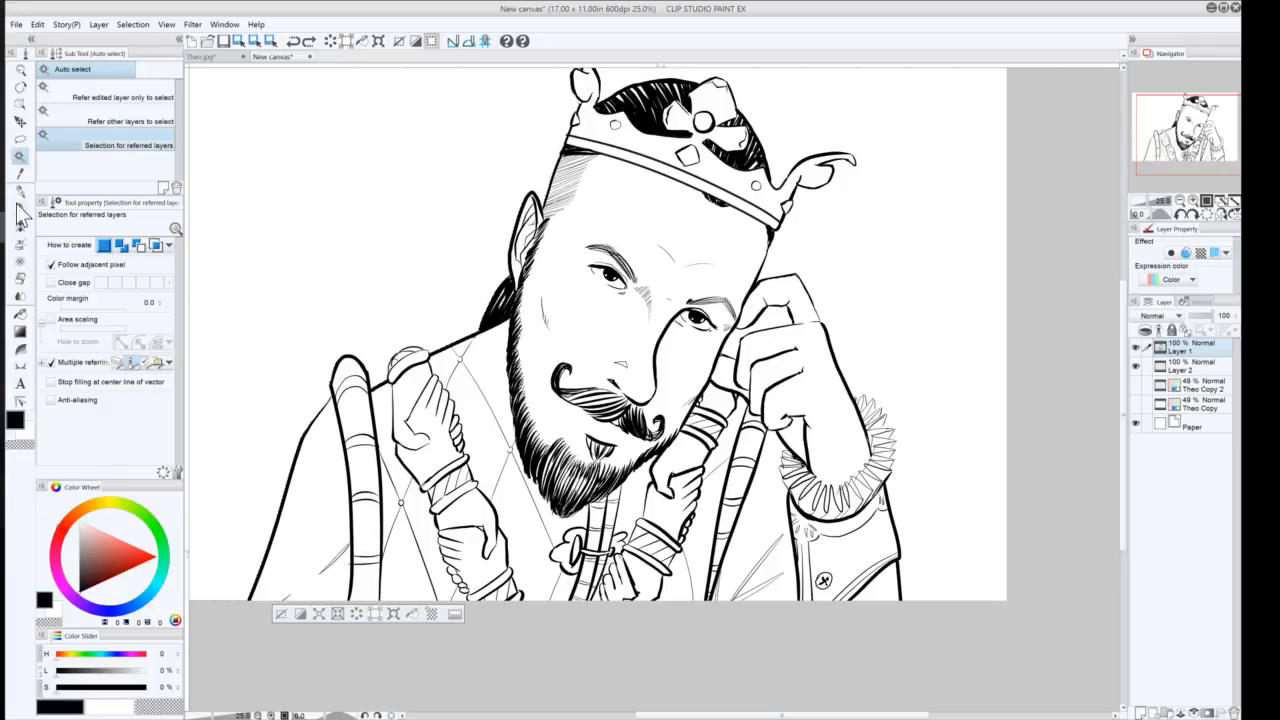
# Enable Close gap, select the background area outside the figure, and make the new layer active
pyautogui.click(51, 282)
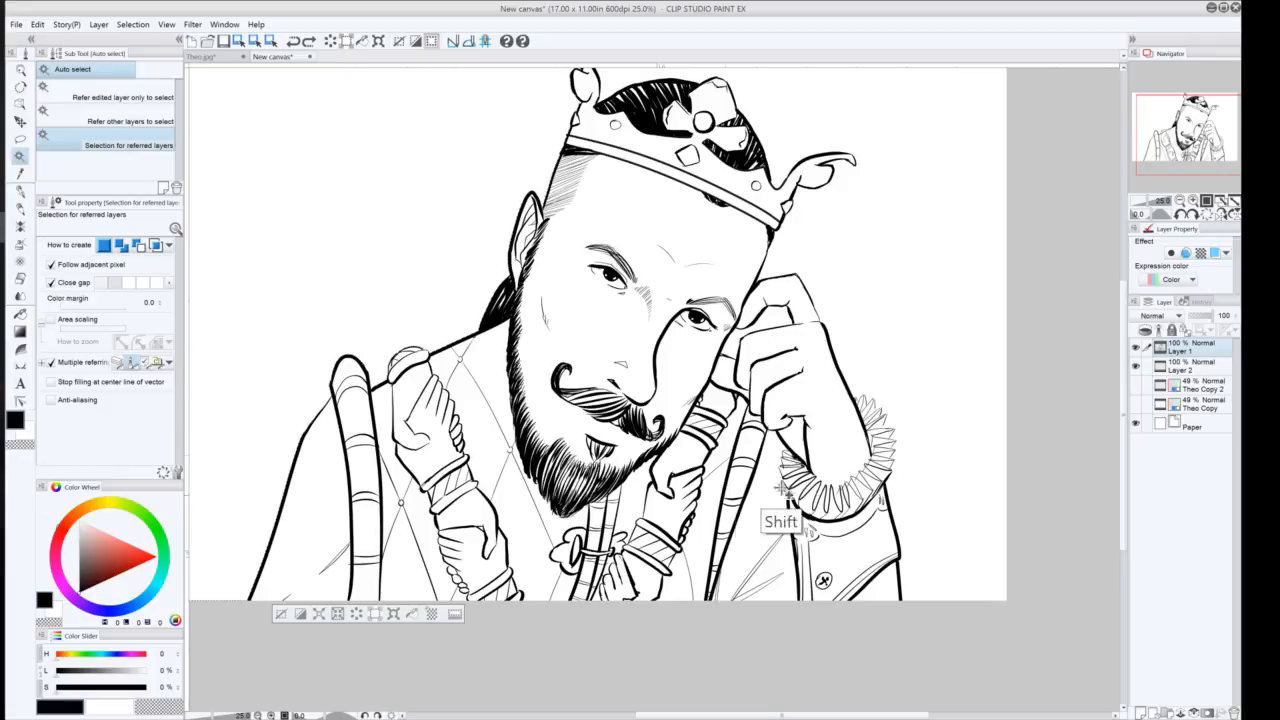
pyautogui.click(877, 361)
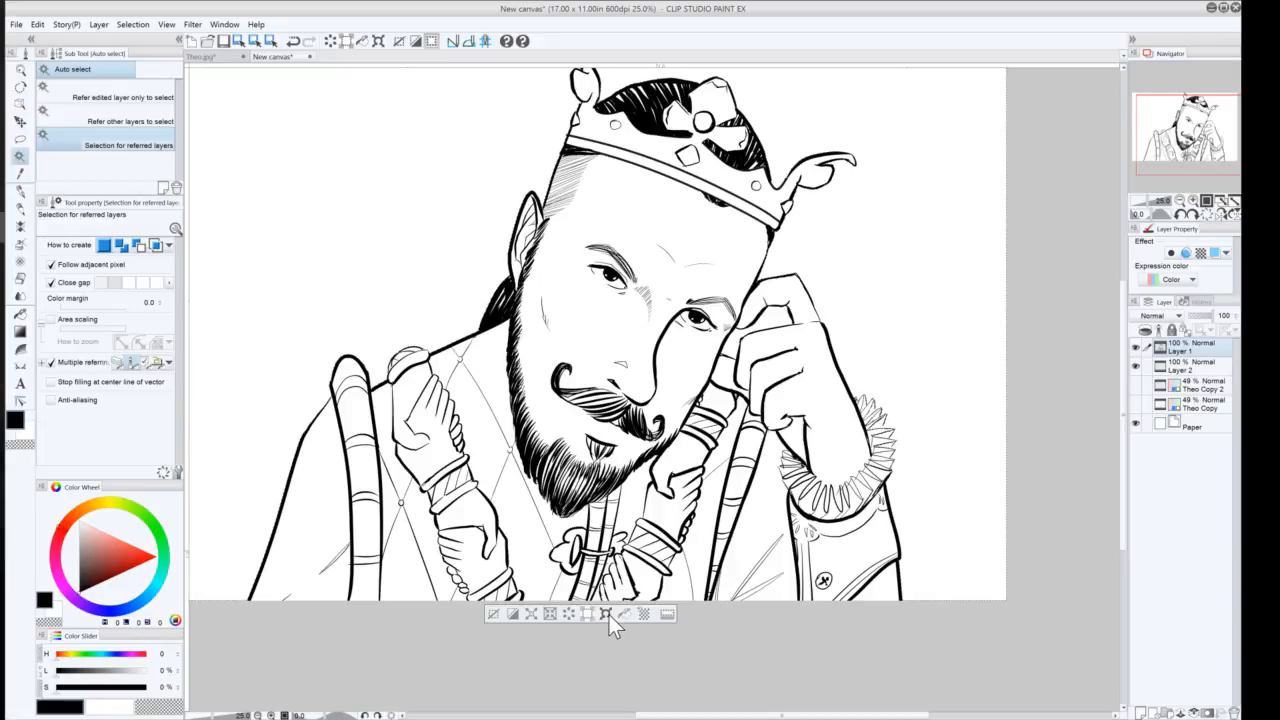
pyautogui.hotkey('ctrl', 'z')
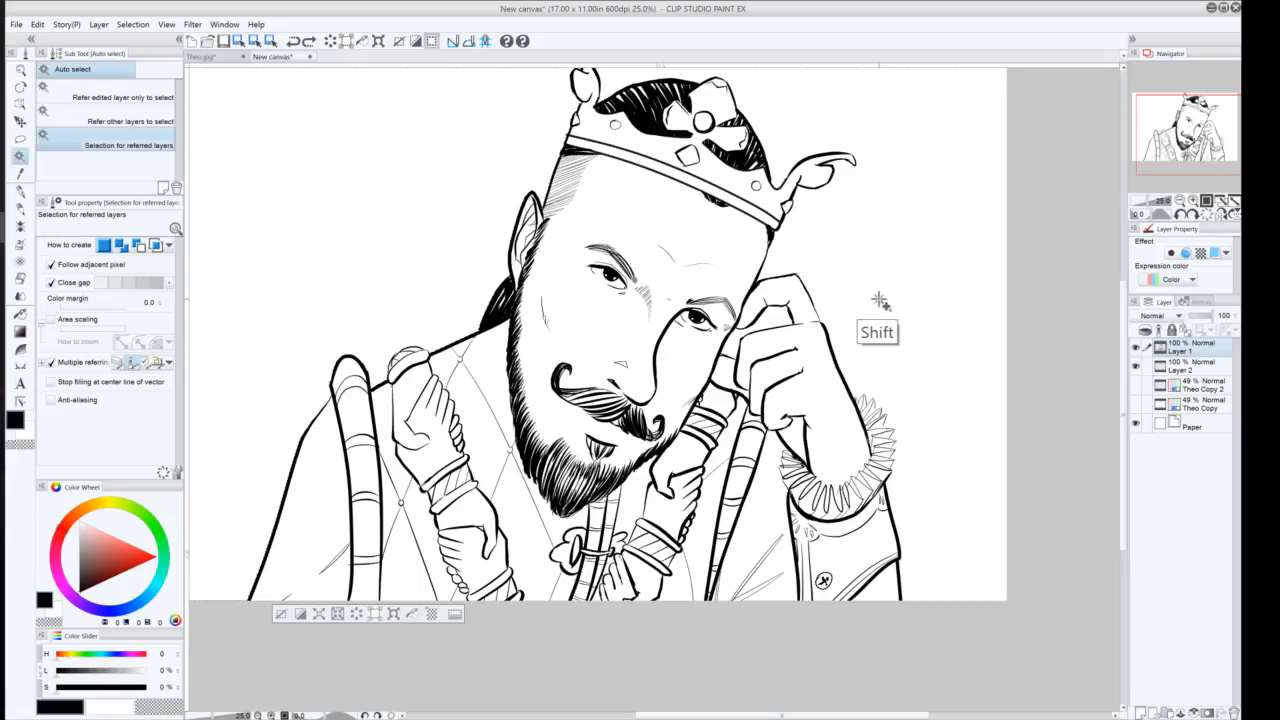
pyautogui.keyDown('shift'); pyautogui.click(879, 299); pyautogui.keyUp('shift')
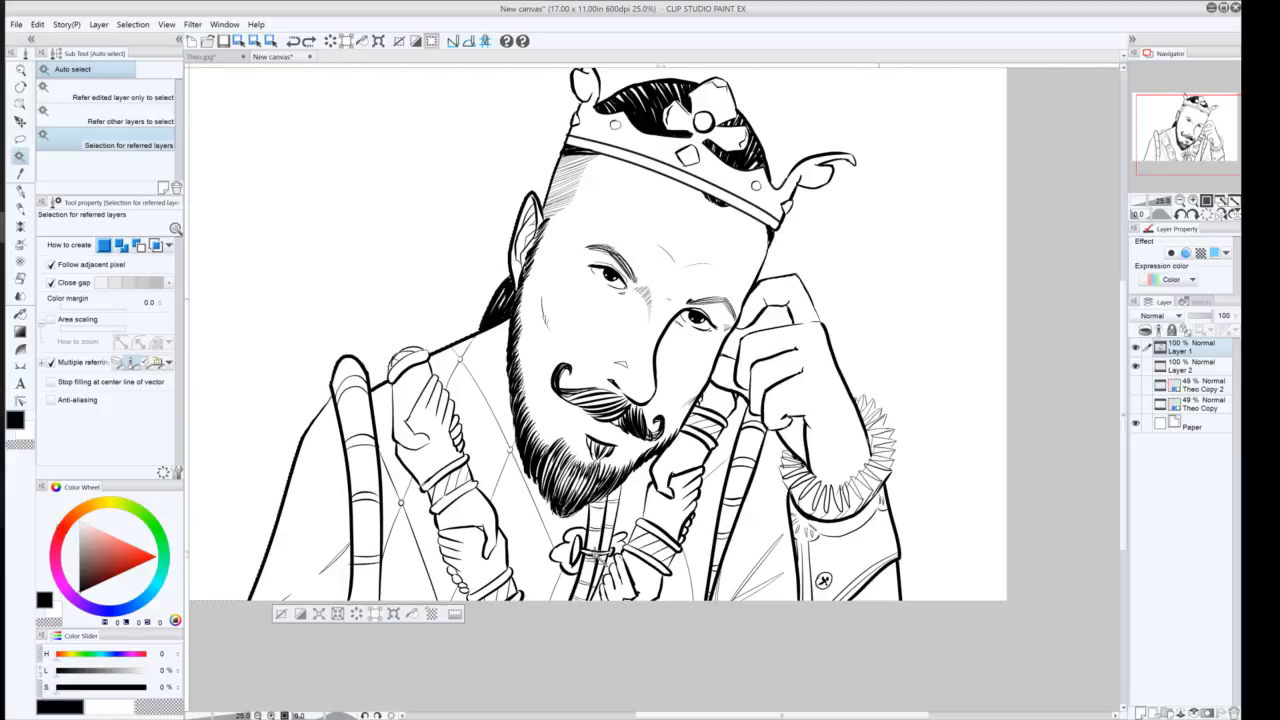
pyautogui.moveTo(660, 360); pyautogui.dragTo(645, 428)
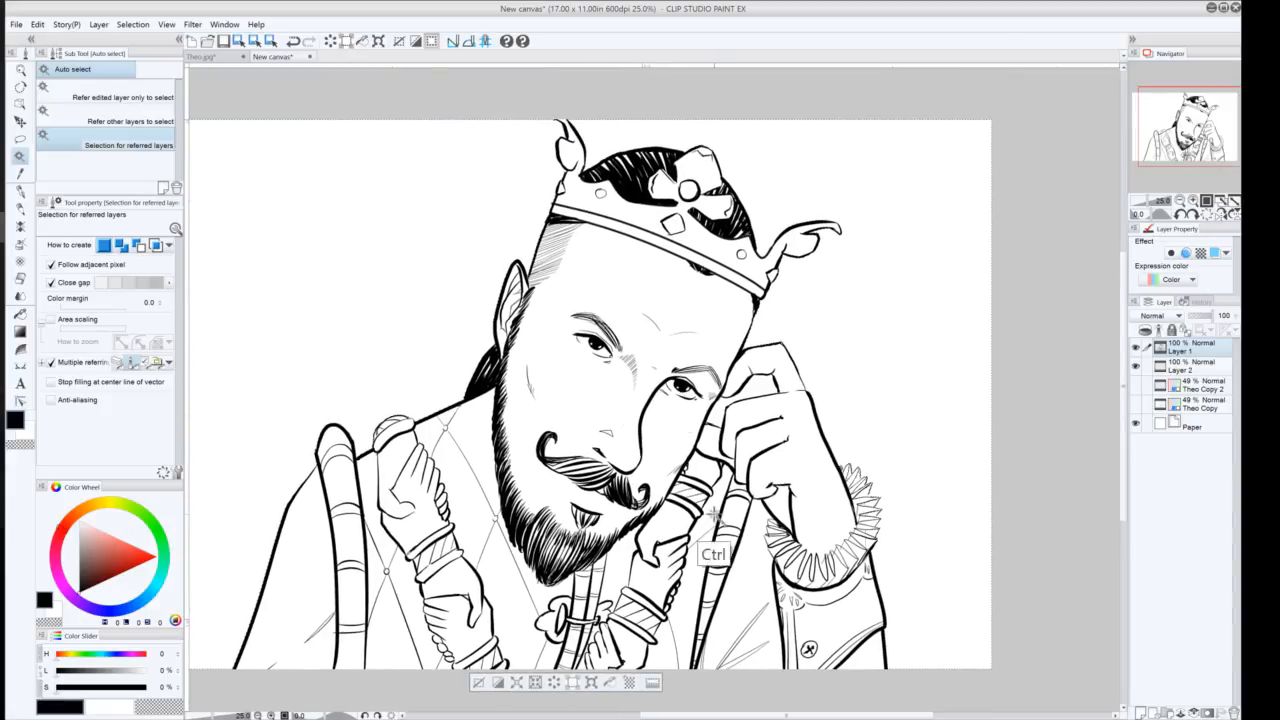
pyautogui.press('ctrl')
pyautogui.press('shift')
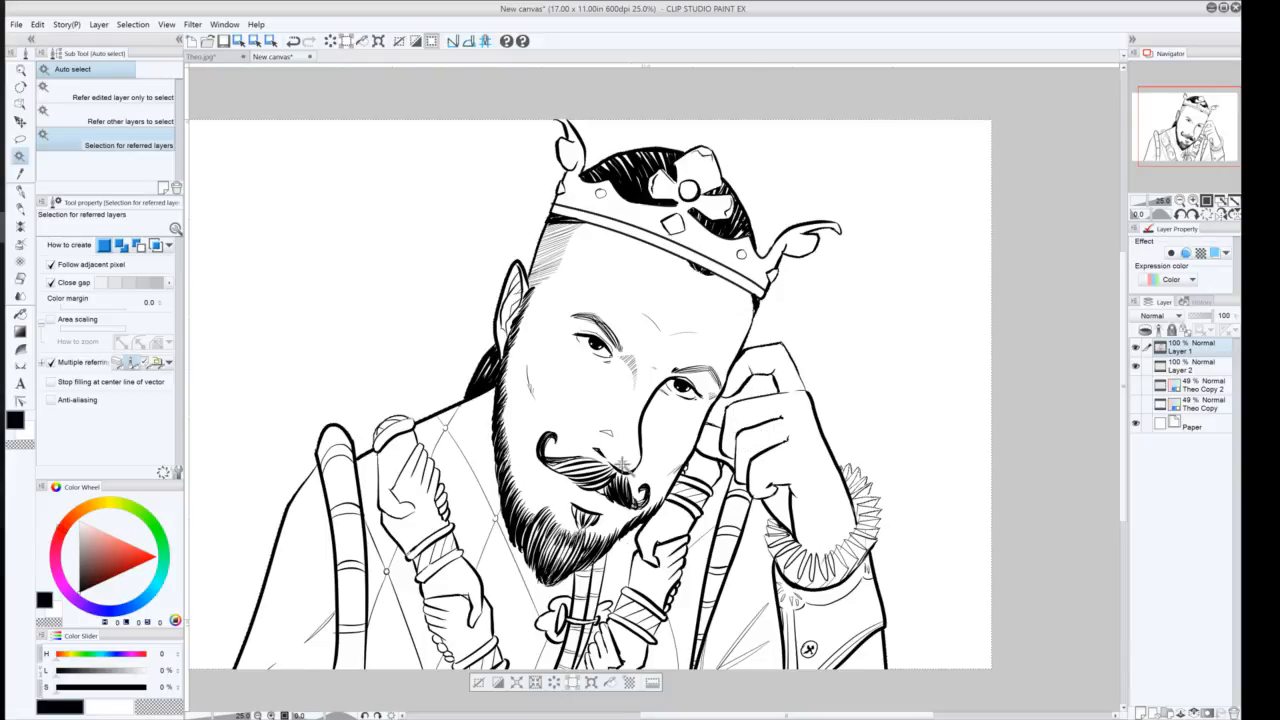
pyautogui.moveTo(257, 505)
pyautogui.mouseDown()
pyautogui.moveTo(271, 334)
pyautogui.moveTo(331, 520)
pyautogui.moveTo(335, 484)
pyautogui.mouseUp()
pyautogui.click(1186, 372)
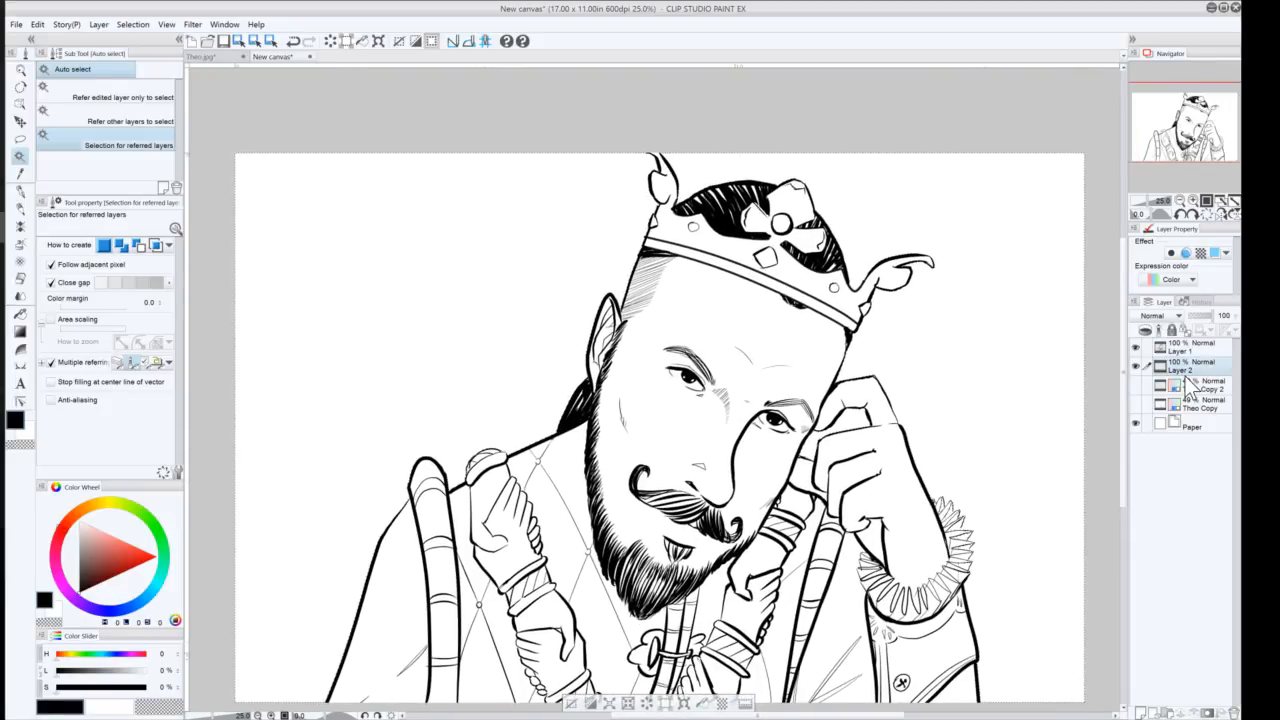
# Fill the selected background area on the new layer with black
pyautogui.press('alt')
pyautogui.press('alt')
pyautogui.hotkey('alt', 'Delete')
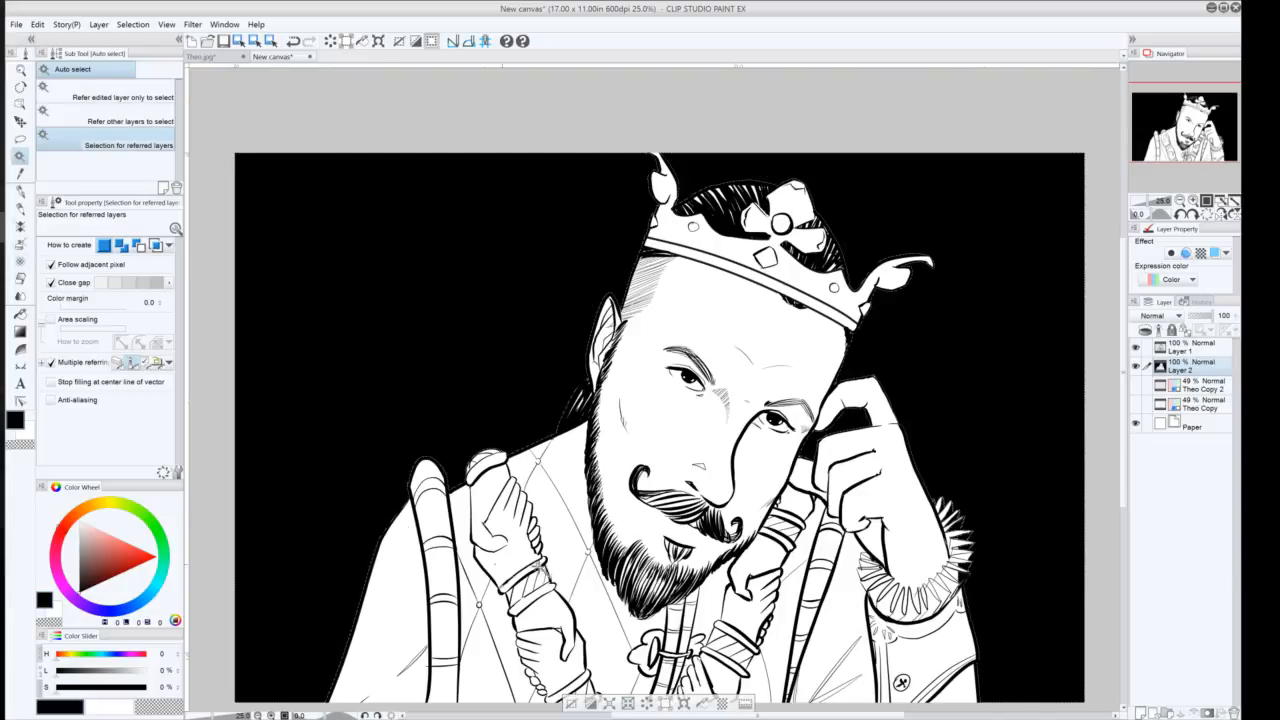
# Make the ink layer active, turn on its Border effect, and clear the selection
pyautogui.click(1196, 352)
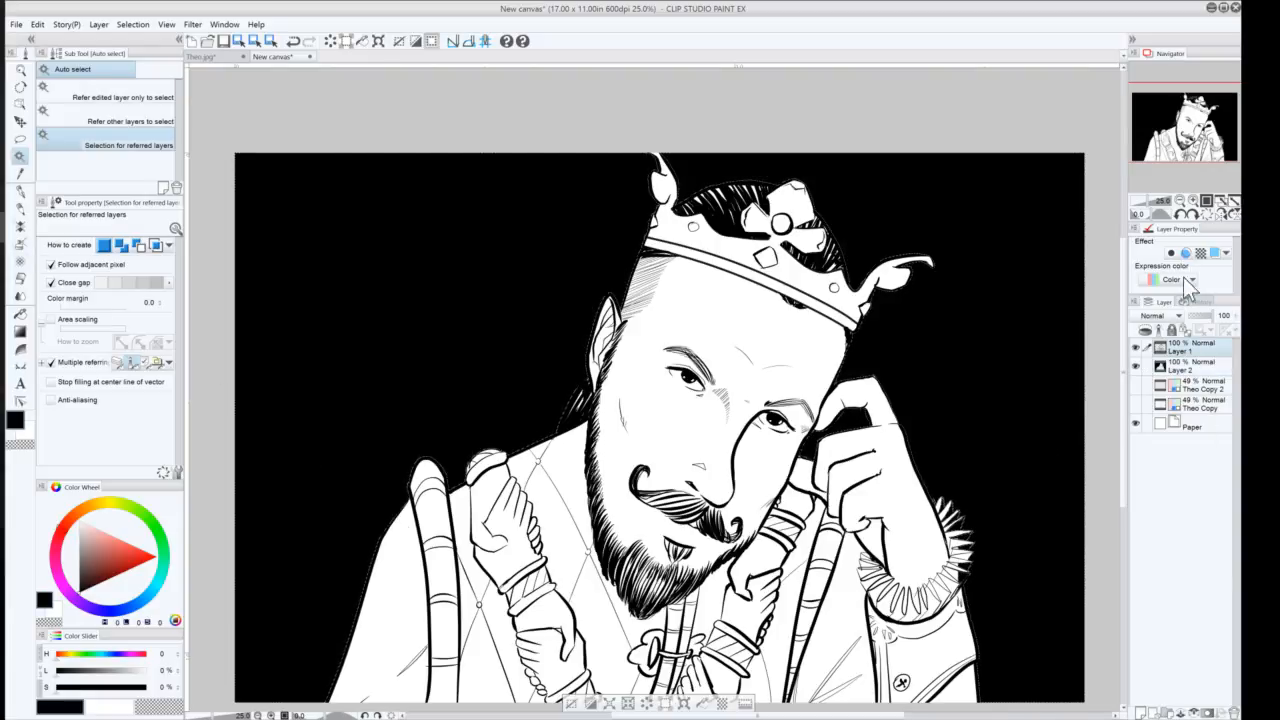
pyautogui.click(1171, 252)
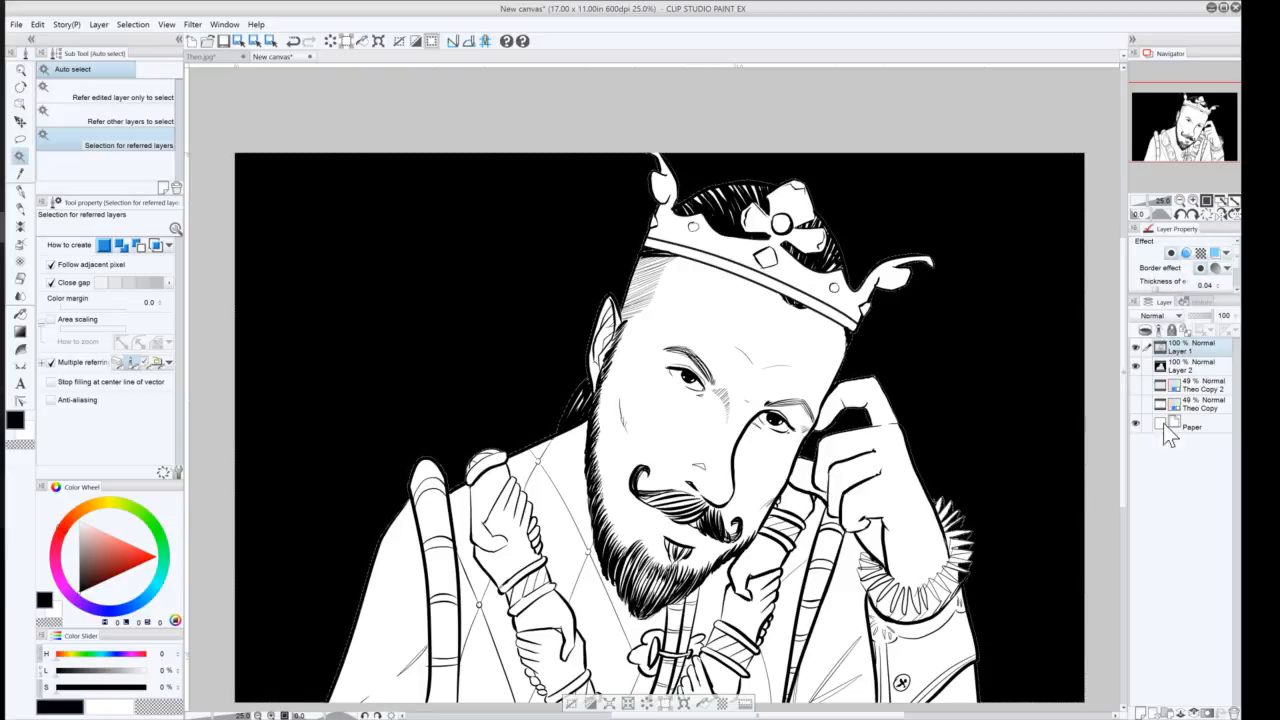
pyautogui.hotkey('ctrl', 'd')
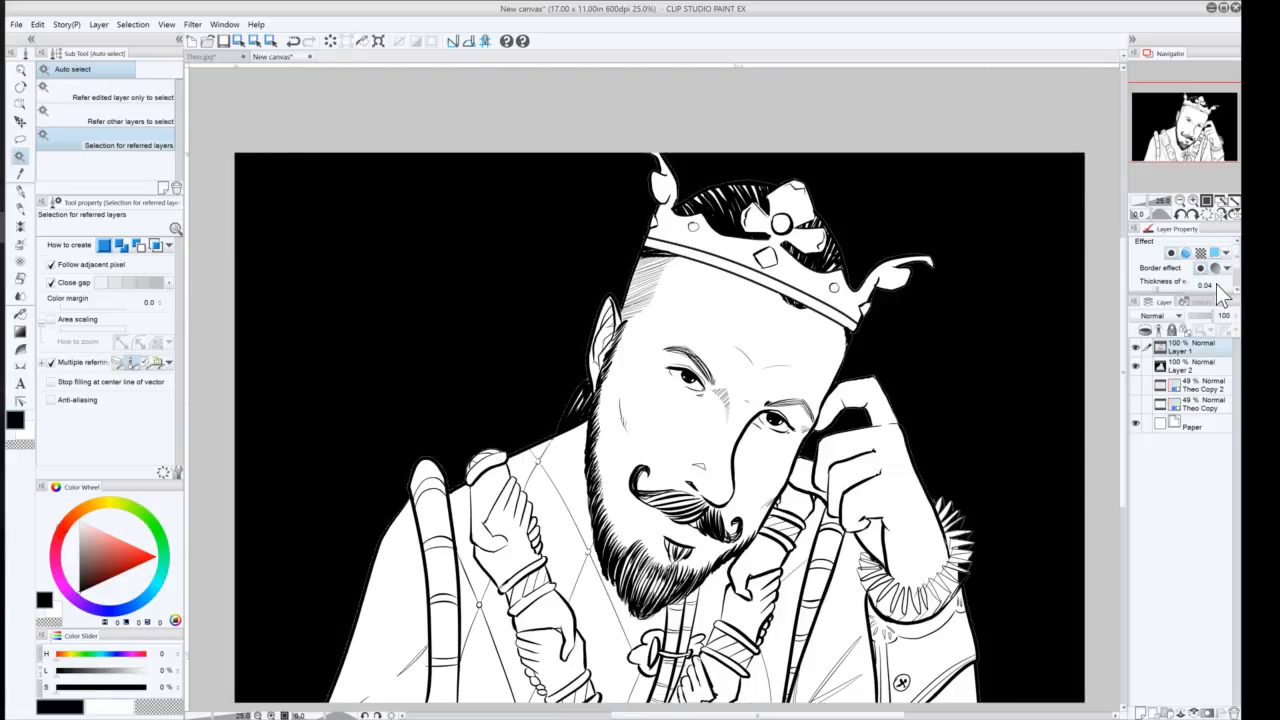
# Increase the ink layer's border effect thickness to 1.30
pyautogui.scroll(3, 1217, 285)
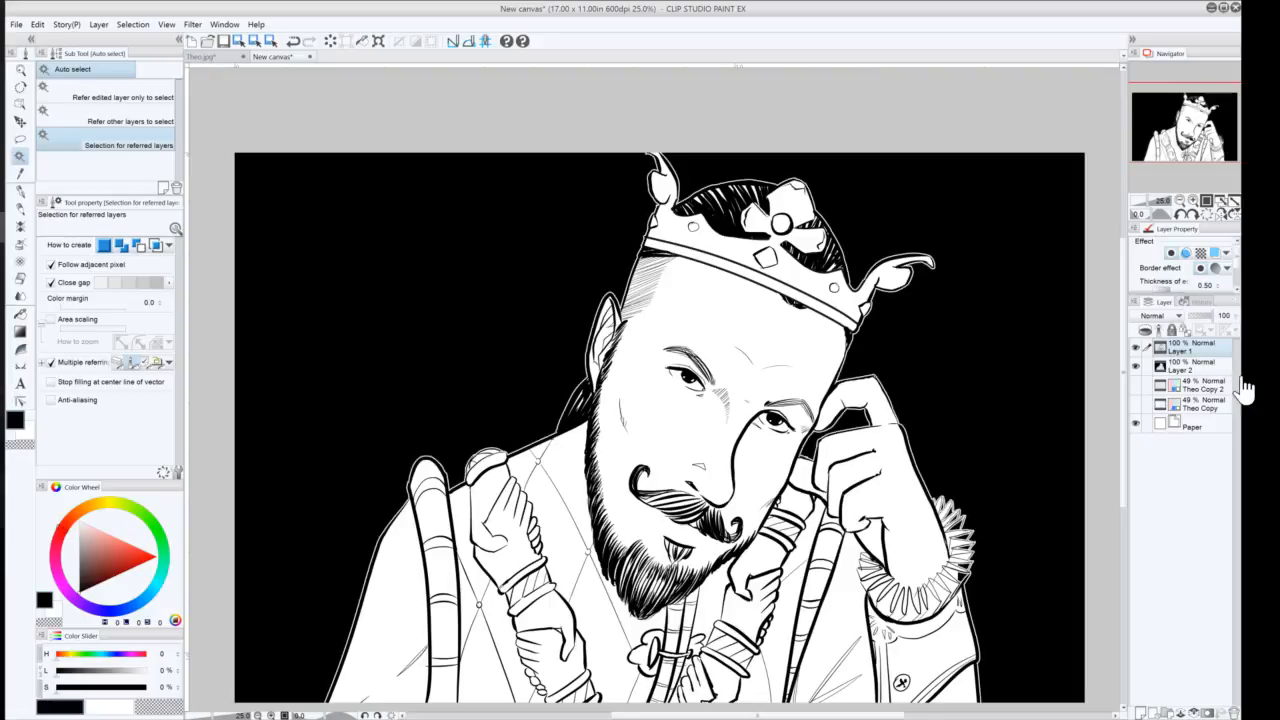
pyautogui.scroll(3, 1214, 284)
pyautogui.scroll(-1, 1217, 283)
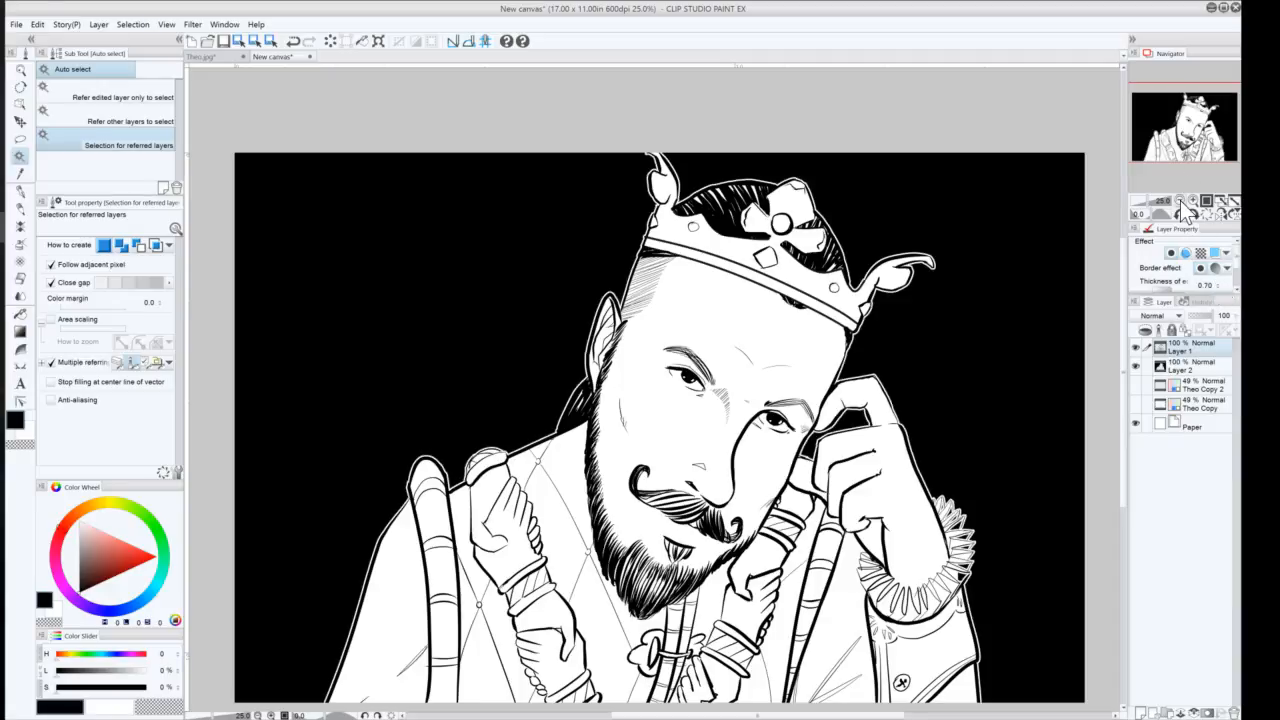
pyautogui.click(1180, 201)
pyautogui.click(1180, 201)
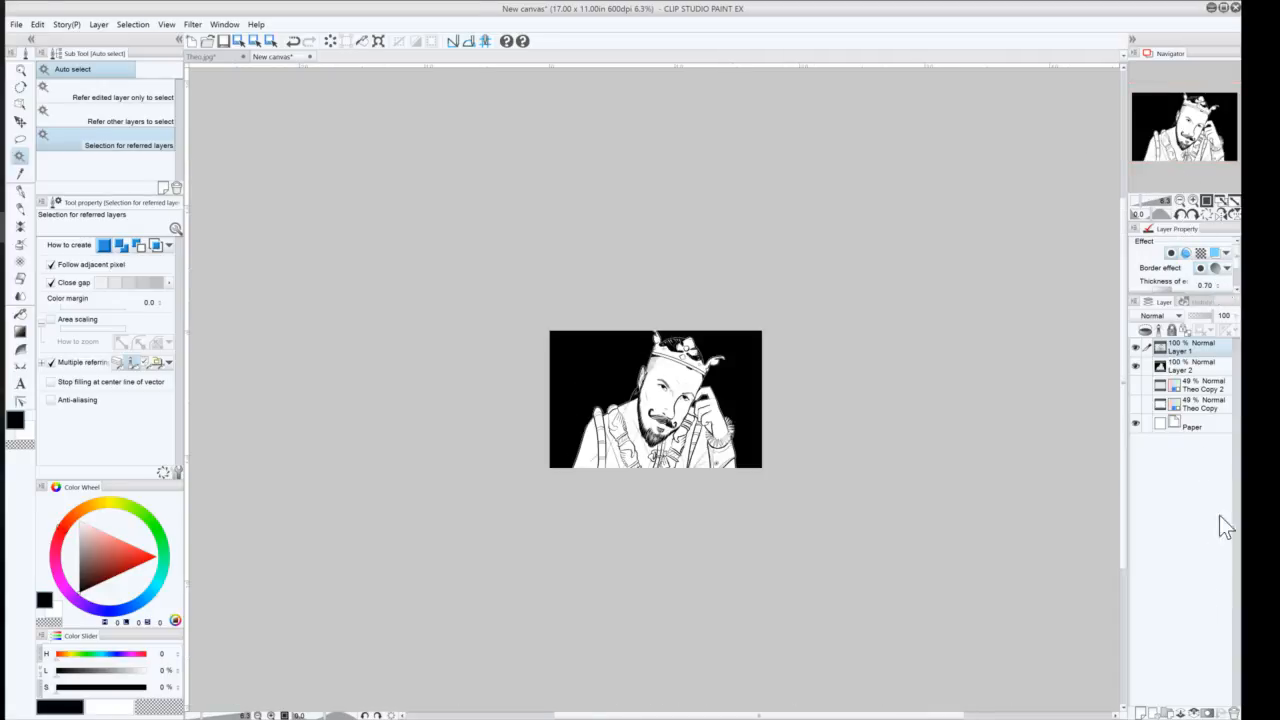
pyautogui.click(1192, 200)
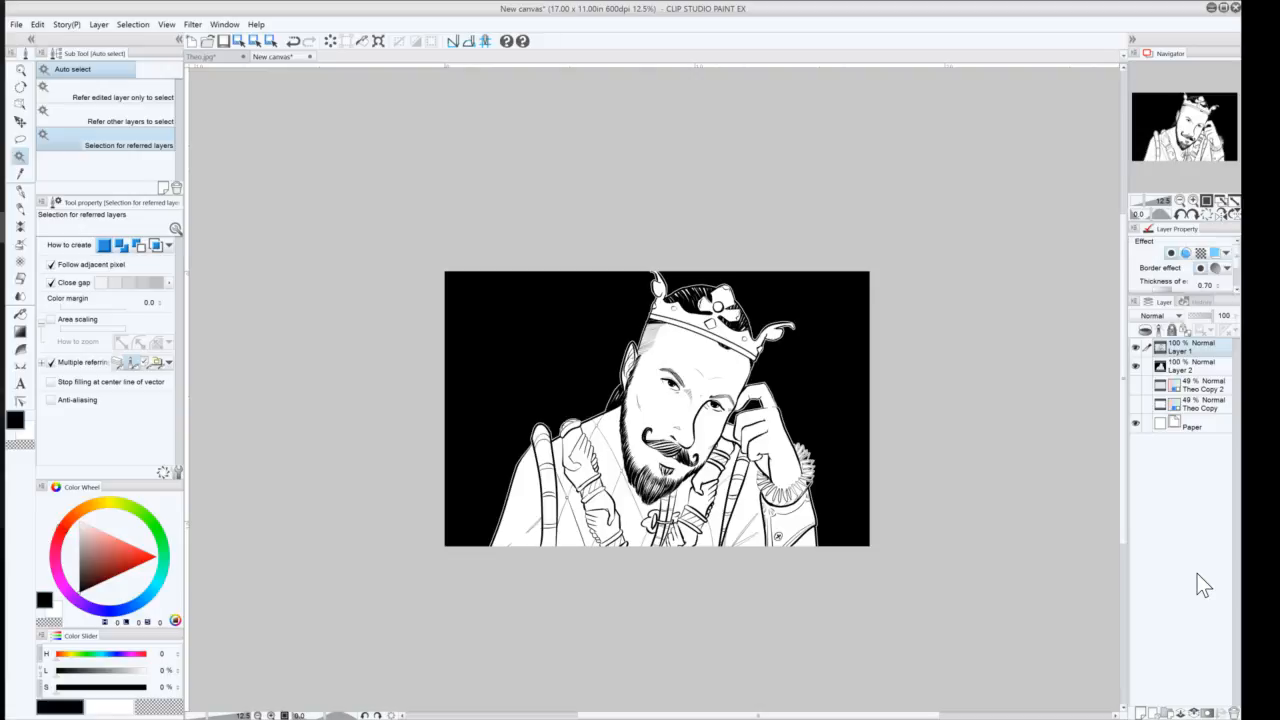
pyautogui.click(1217, 284)
pyautogui.click(1217, 284)
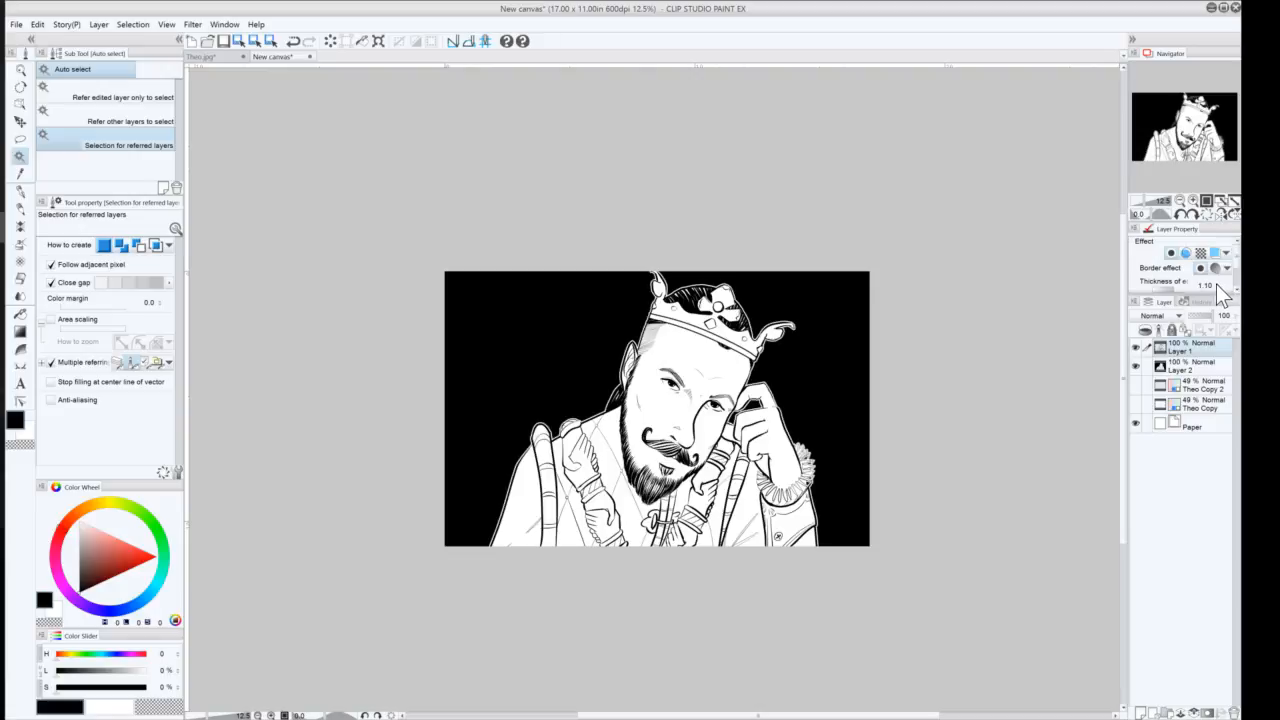
pyautogui.click(1216, 284)
pyautogui.click(1216, 285)
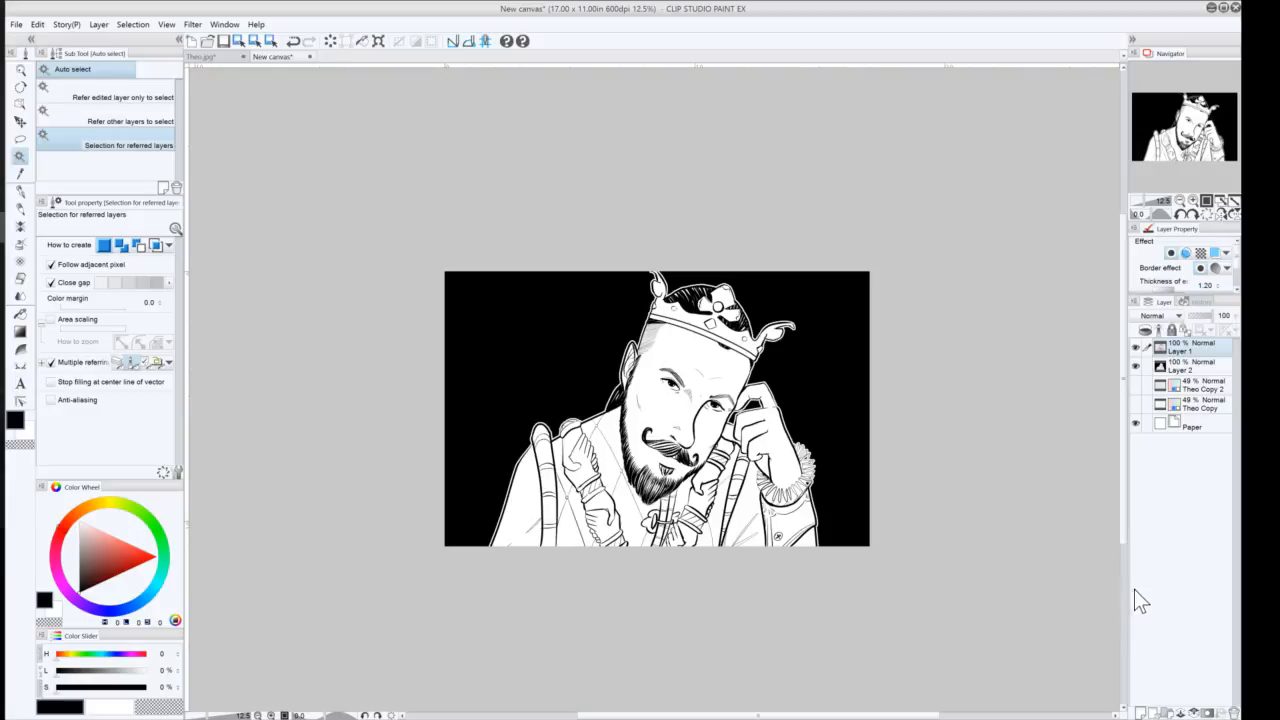
pyautogui.click(1216, 284)
pyautogui.moveTo(532, 427); pyautogui.dragTo(490, 368)
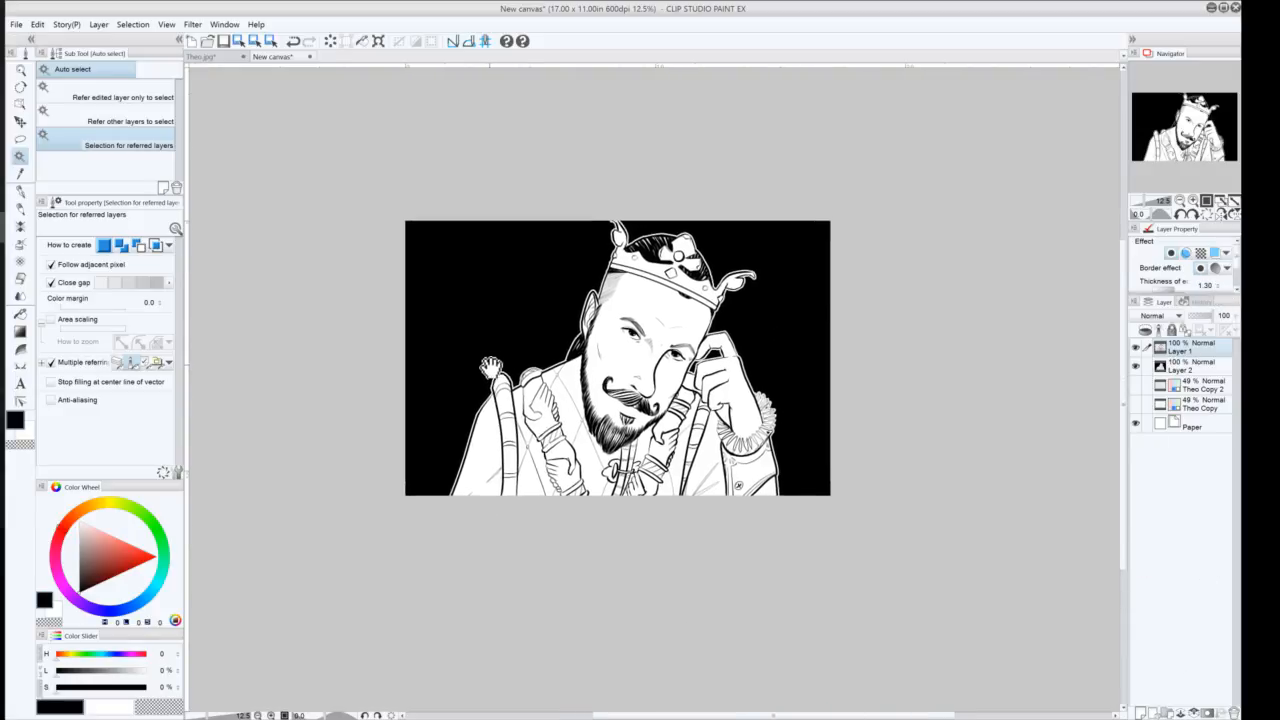
# Switch to the G-pen and zoom in on the hands gripping the scepter
pyautogui.click(1192, 201)
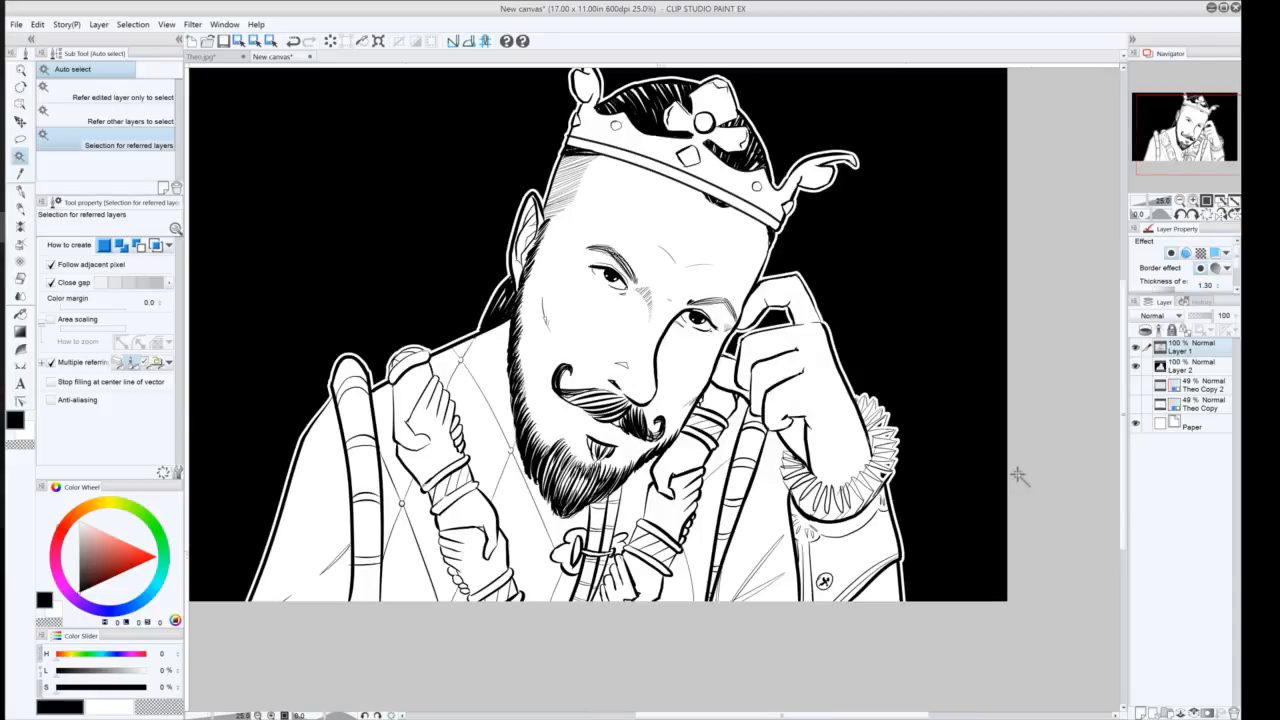
pyautogui.hotkey('ctrl', '+')
pyautogui.moveTo(1018, 476); pyautogui.dragTo(1021, 298)
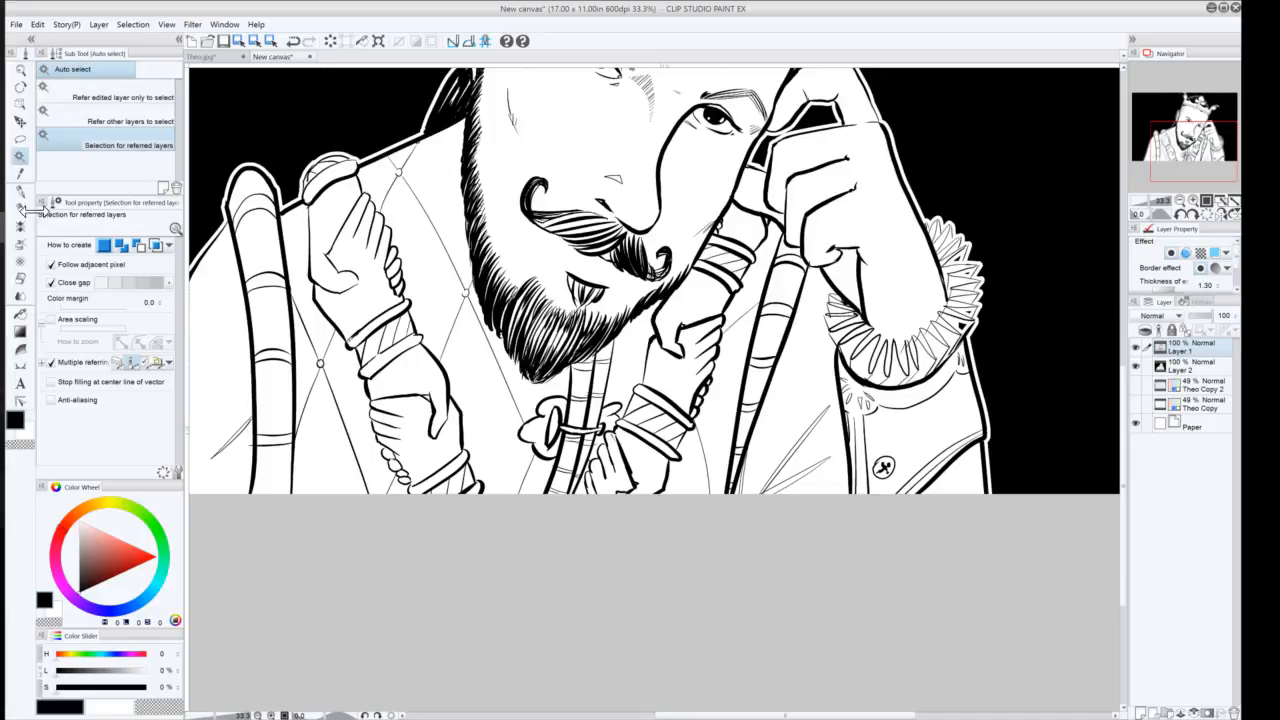
pyautogui.click(20, 191)
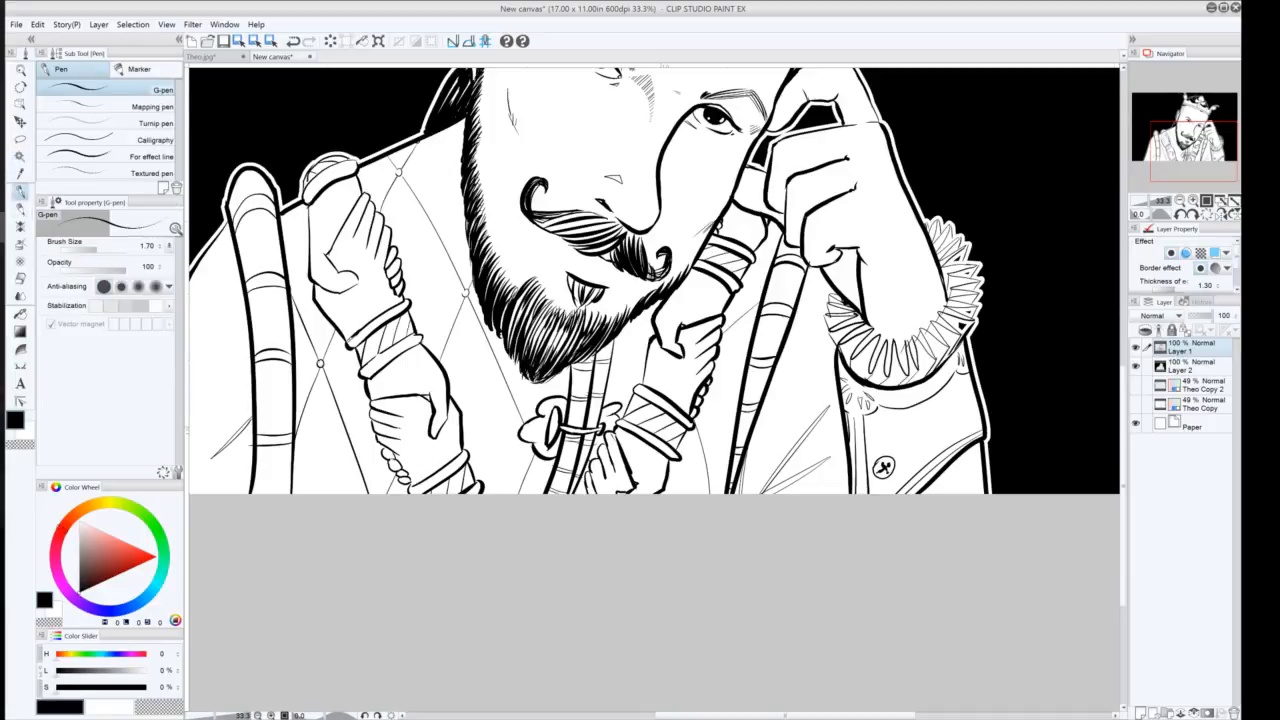
pyautogui.click(1193, 202)
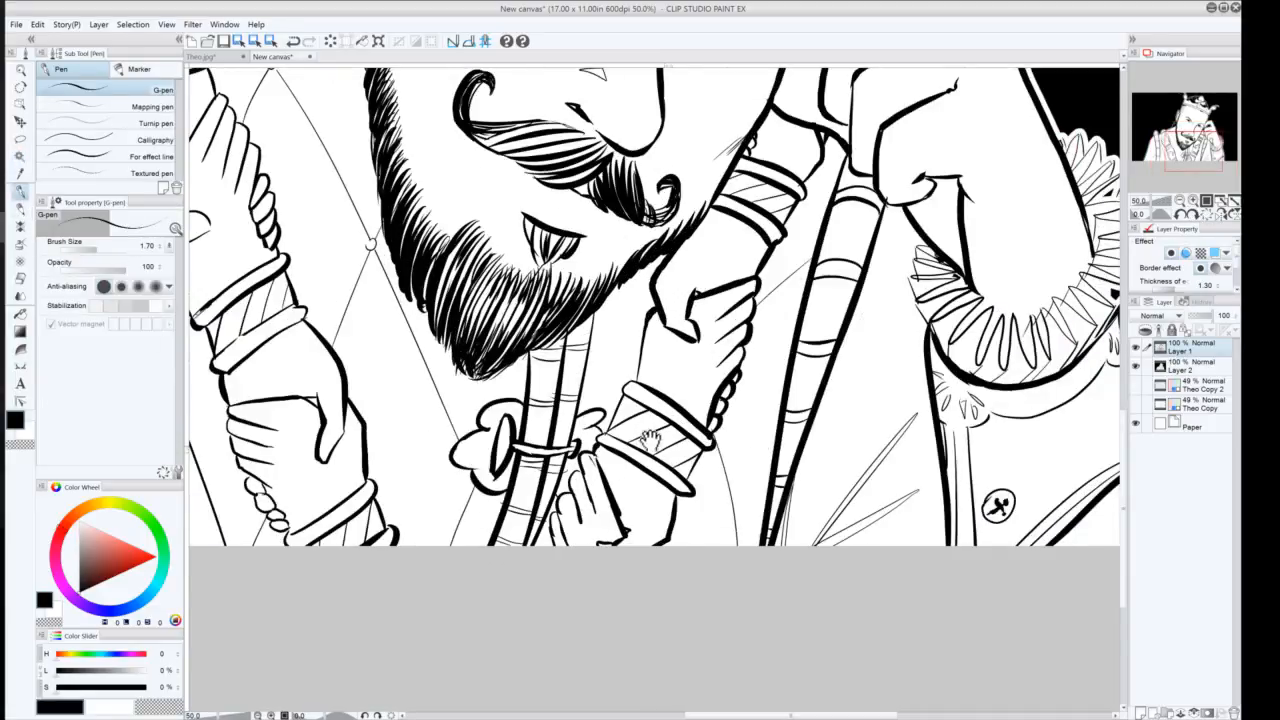
pyautogui.moveTo(650, 440); pyautogui.dragTo(690, 349)
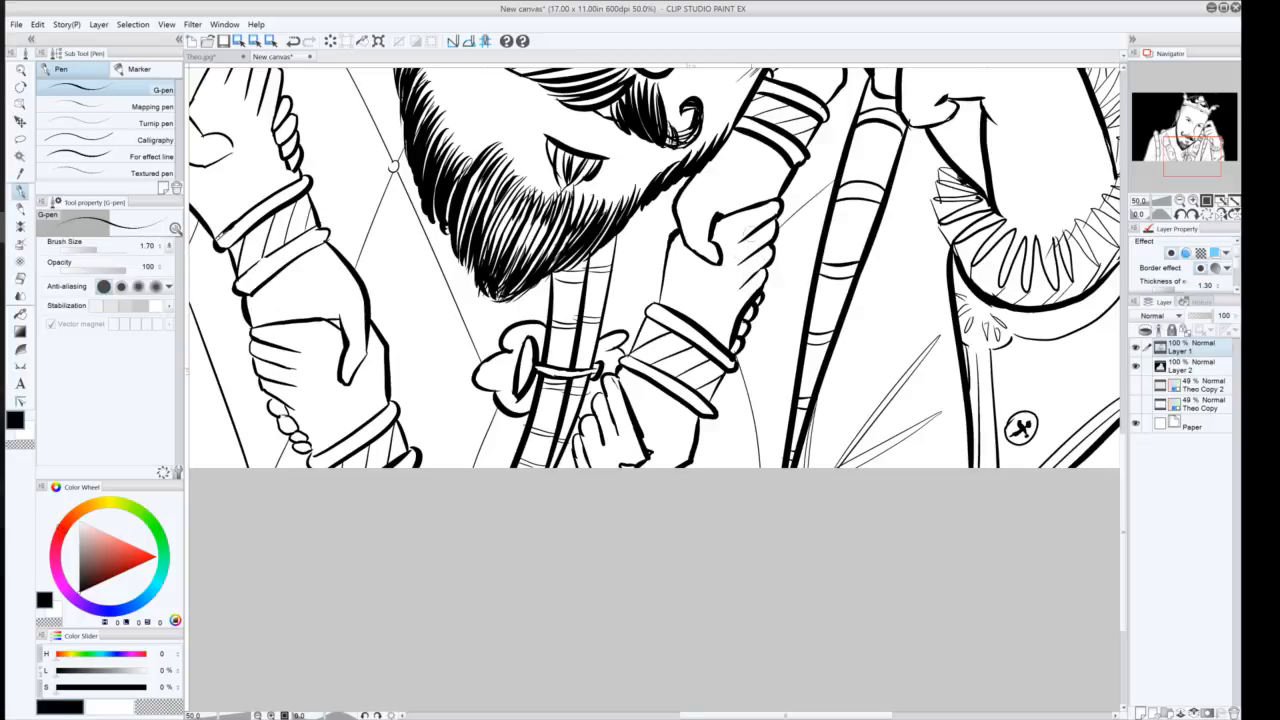
pyautogui.hotkey('ctrl', 'z')
pyautogui.moveTo(768, 253); pyautogui.dragTo(760, 267)
pyautogui.hotkey('ctrl', 'z')
pyautogui.moveTo(766, 263); pyautogui.dragTo(751, 276)
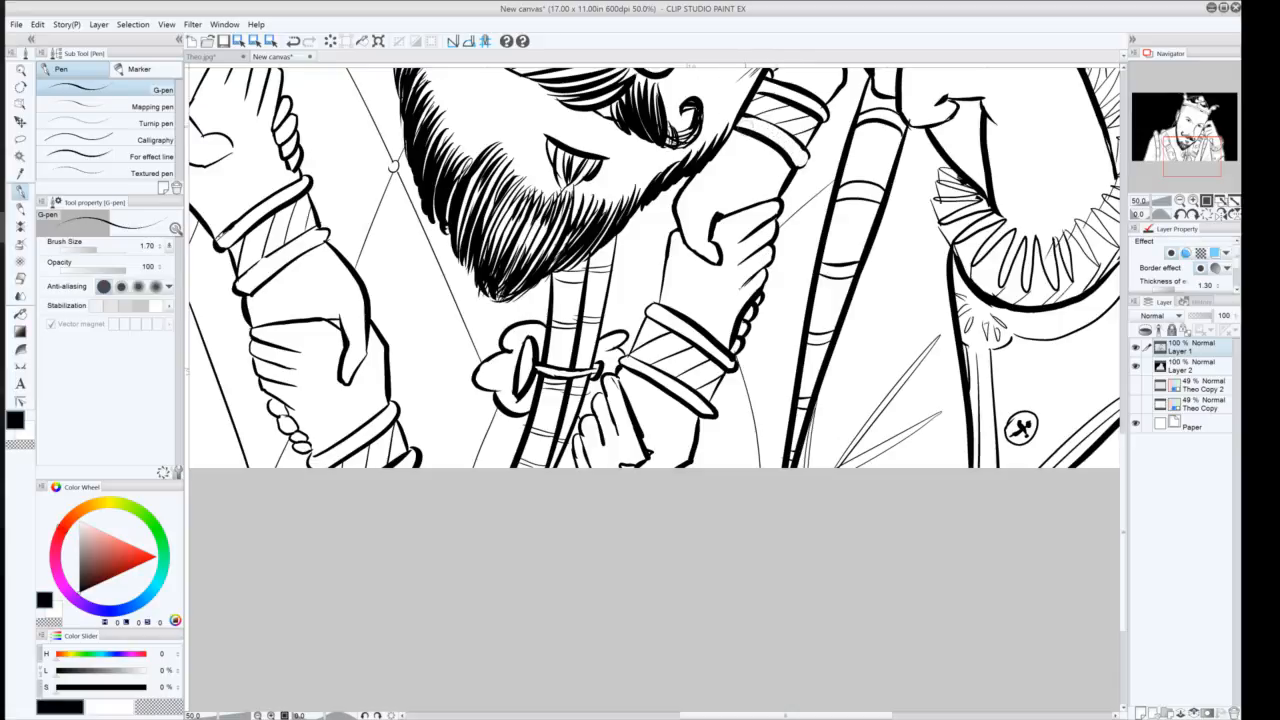
pyautogui.hotkey('ctrl', 'z')
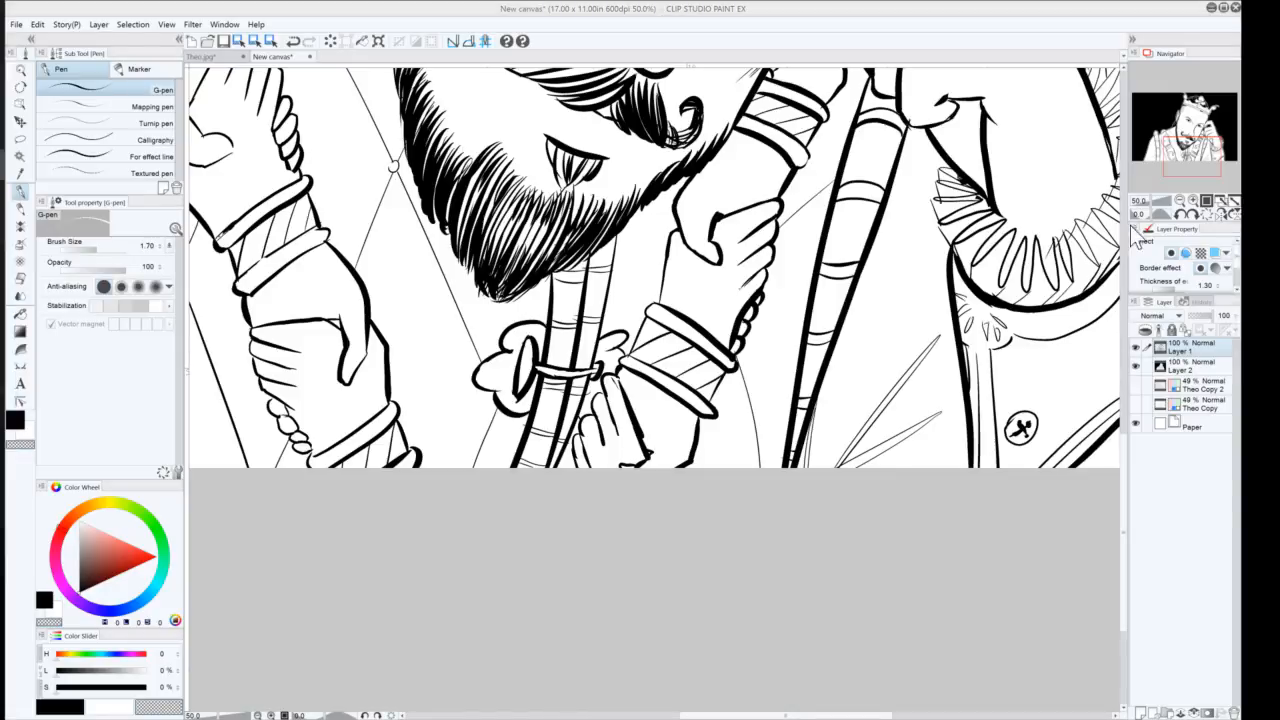
# Switch the G-pen to the transparent color and erase a stray bit of line at the wristband beside the scepter
pyautogui.click(1183, 205)
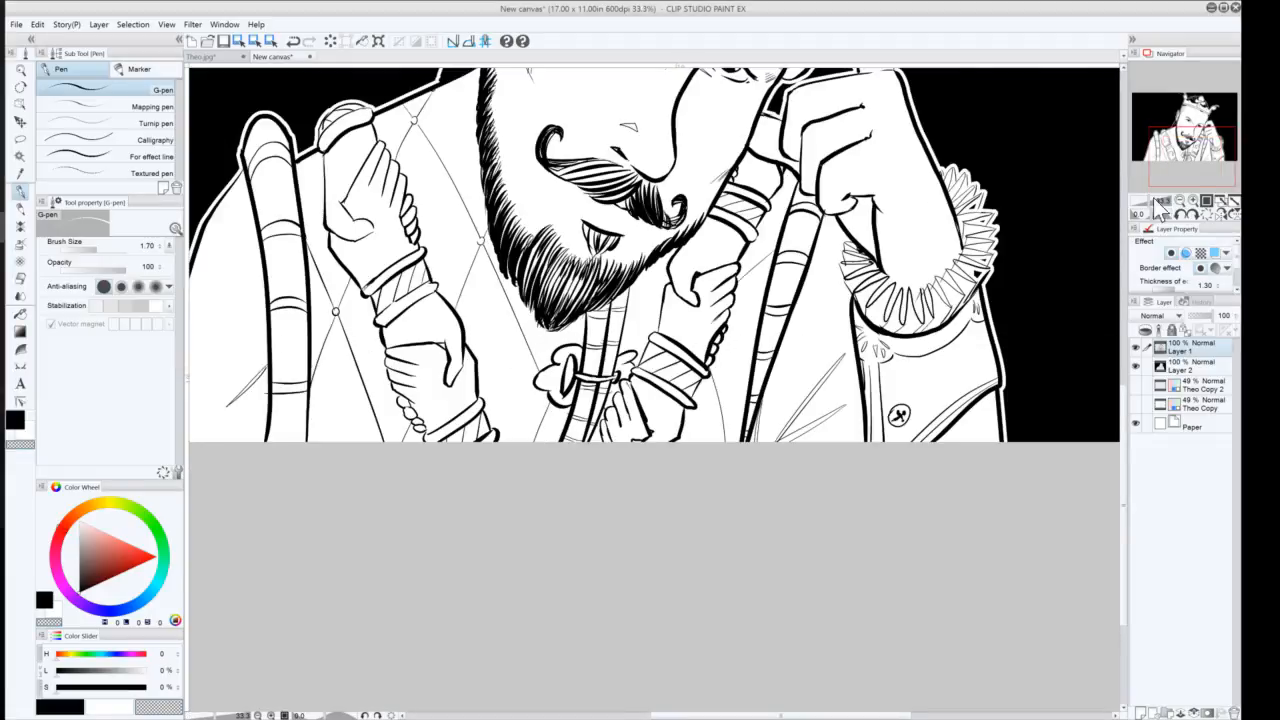
pyautogui.click(1185, 207)
pyautogui.moveTo(1163, 149); pyautogui.dragTo(1157, 121)
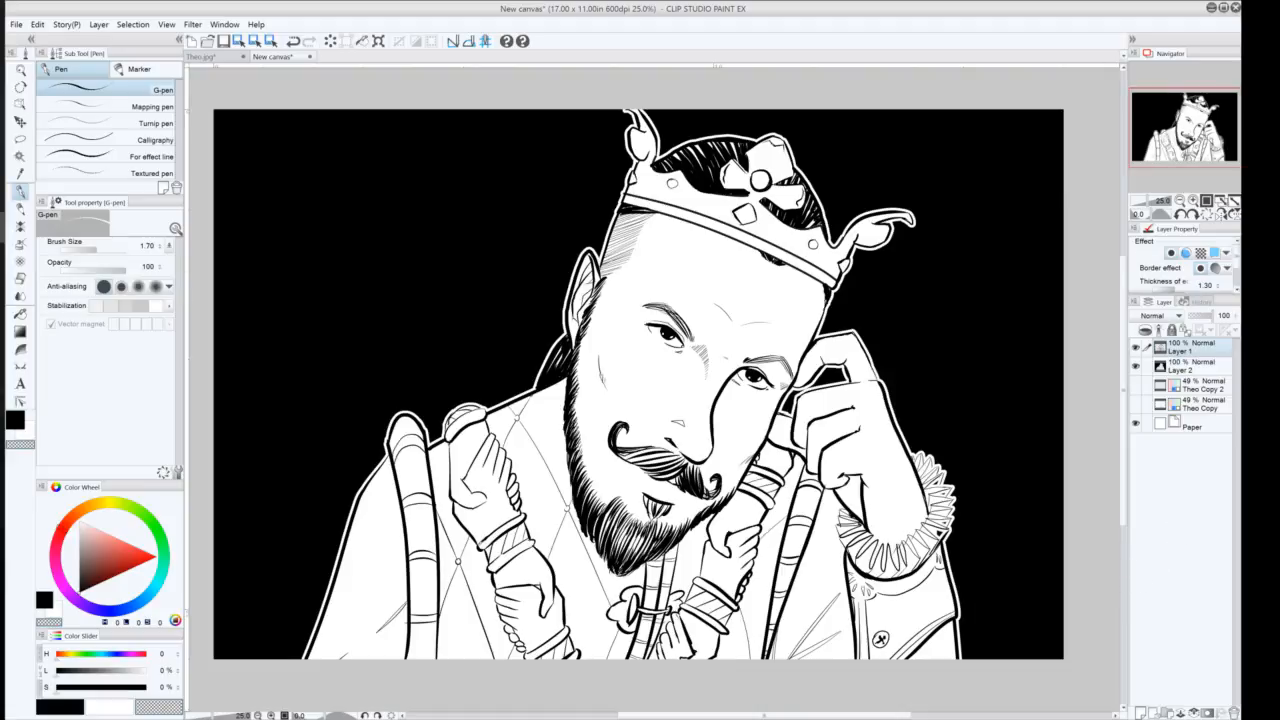
pyautogui.click(1195, 203)
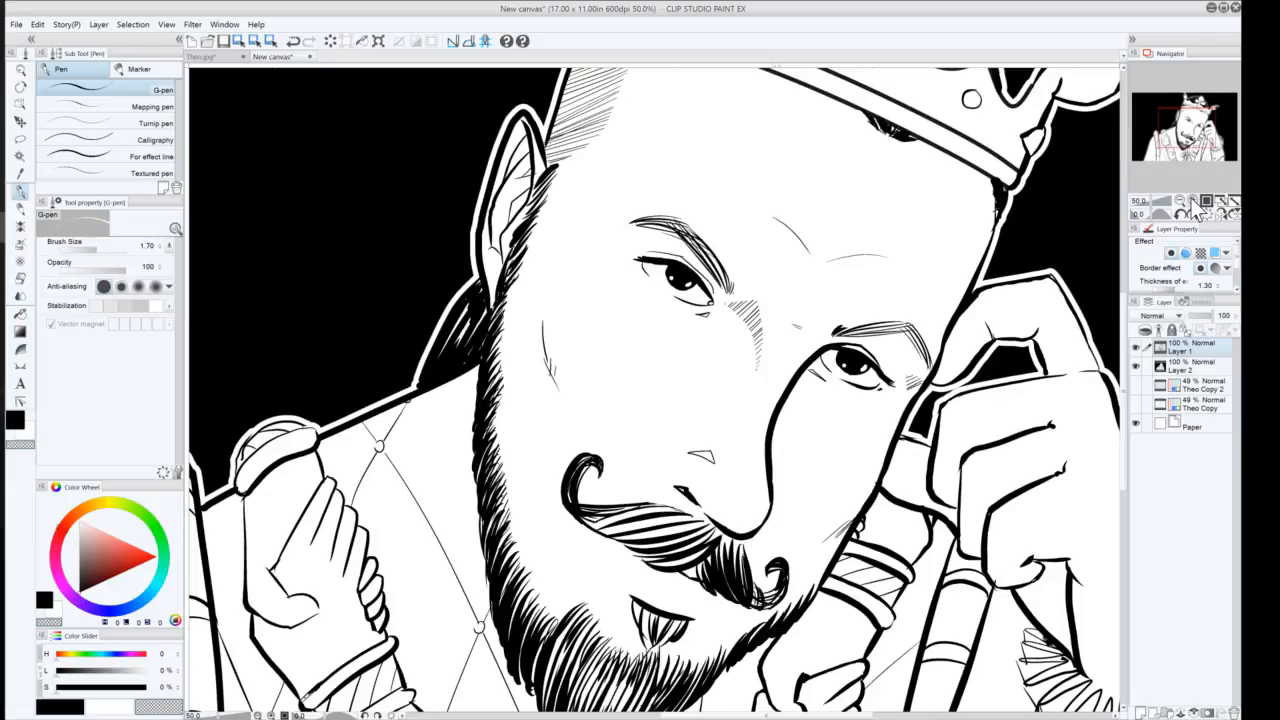
pyautogui.click(1195, 203)
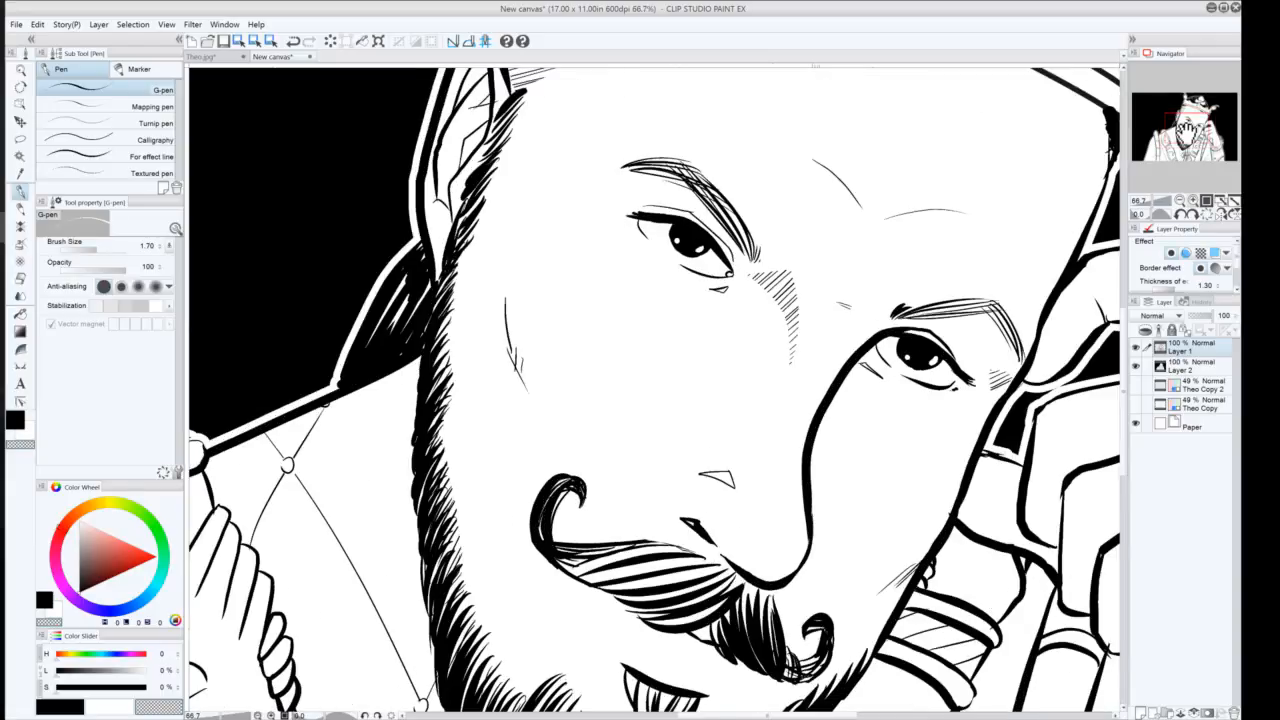
pyautogui.click(1195, 152)
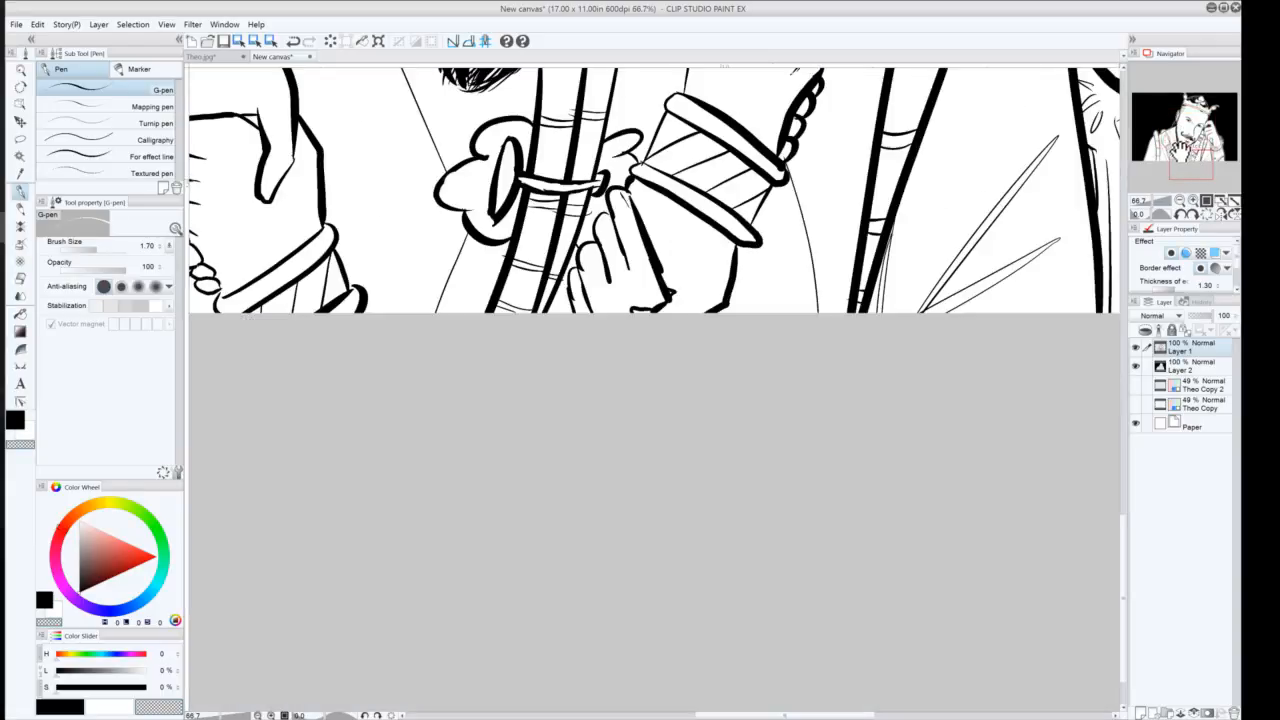
pyautogui.click(1192, 142)
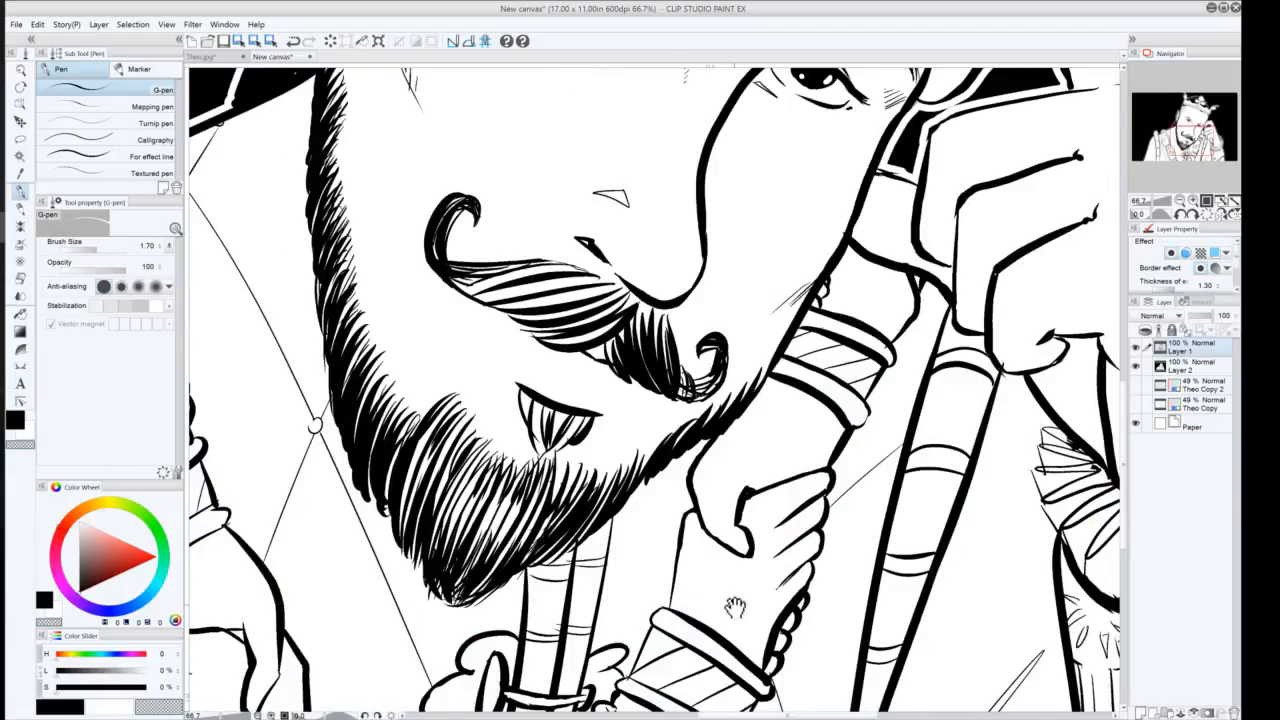
pyautogui.moveTo(734, 608); pyautogui.dragTo(763, 478)
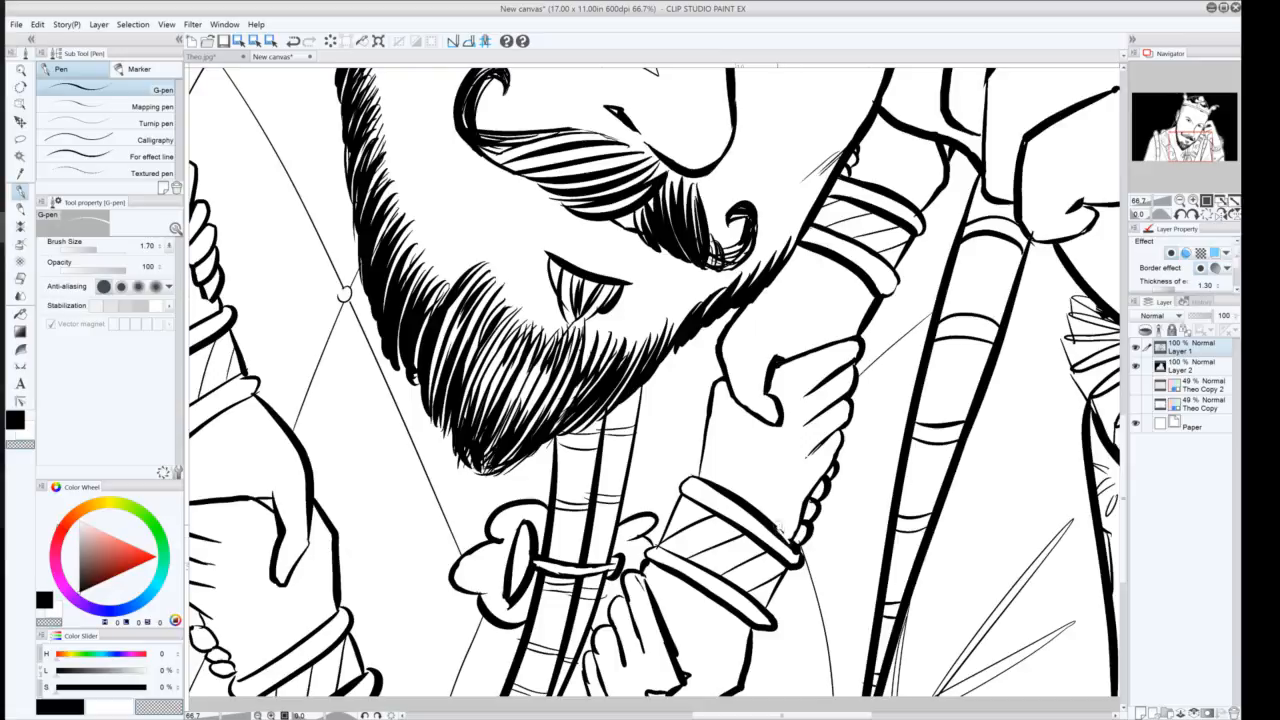
pyautogui.hotkey('ctrl', 'z')
pyautogui.click(12, 420)
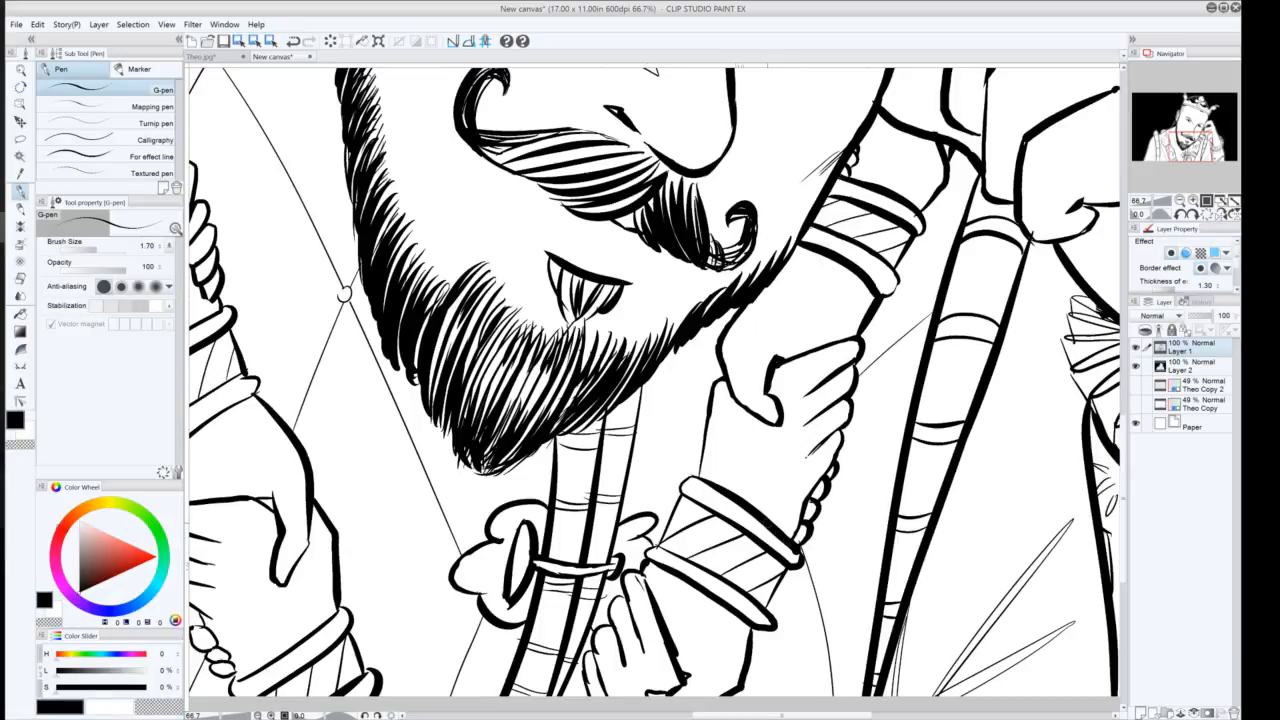
pyautogui.click(17, 445)
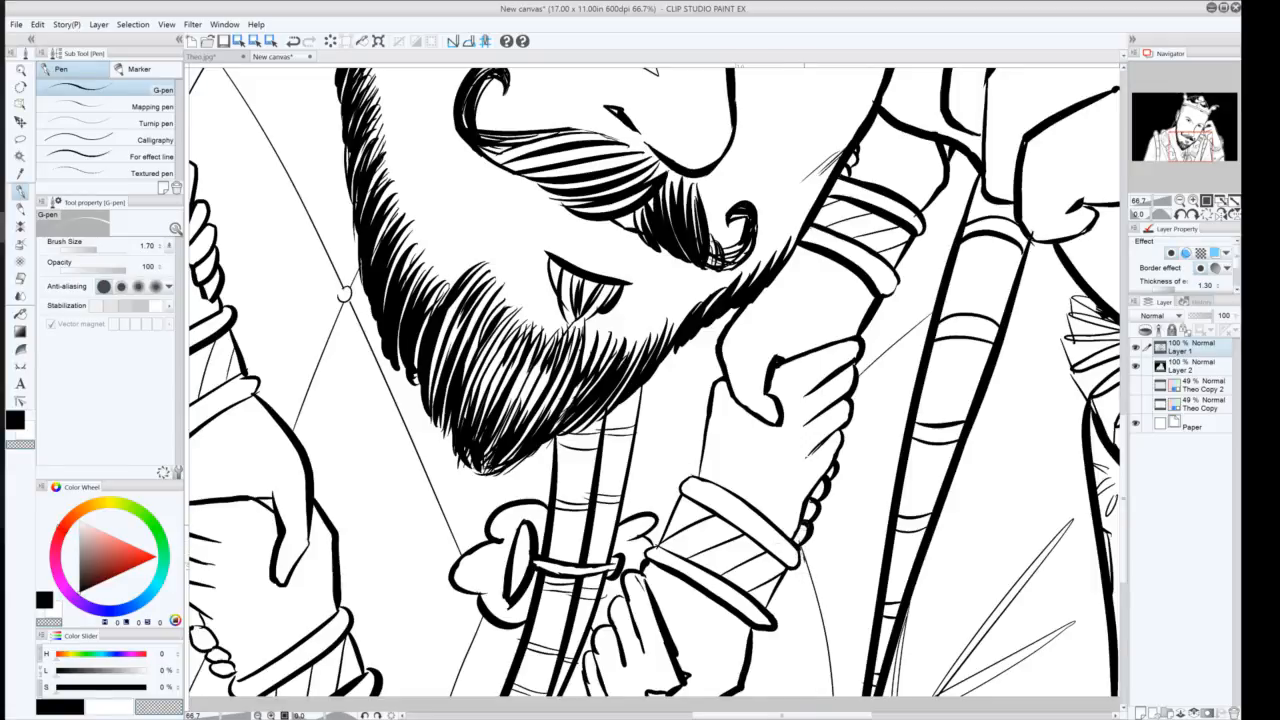
pyautogui.moveTo(806, 525); pyautogui.dragTo(800, 540)
pyautogui.hotkey('ctrl', 'z')
pyautogui.moveTo(806, 527); pyautogui.dragTo(797, 541)
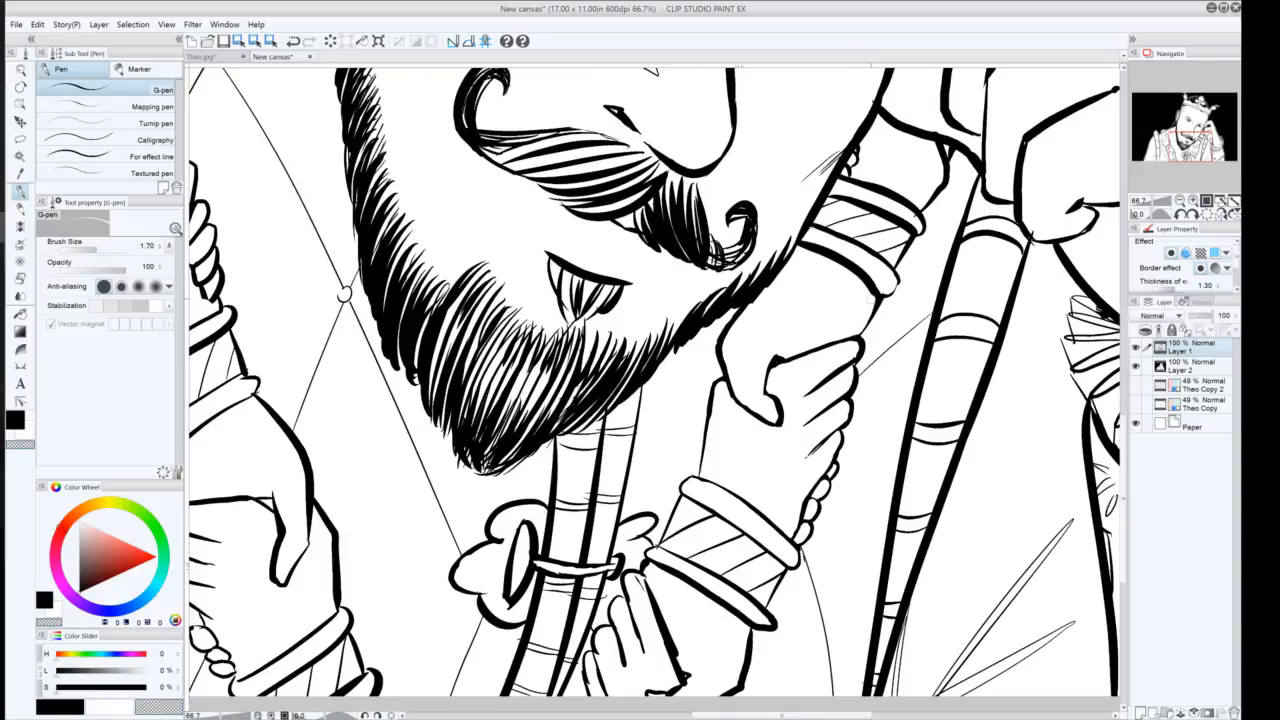
# Erase the overlapping lines on the scepter's upper band beside the beard, then switch back to black
pyautogui.moveTo(875, 294); pyautogui.dragTo(857, 336)
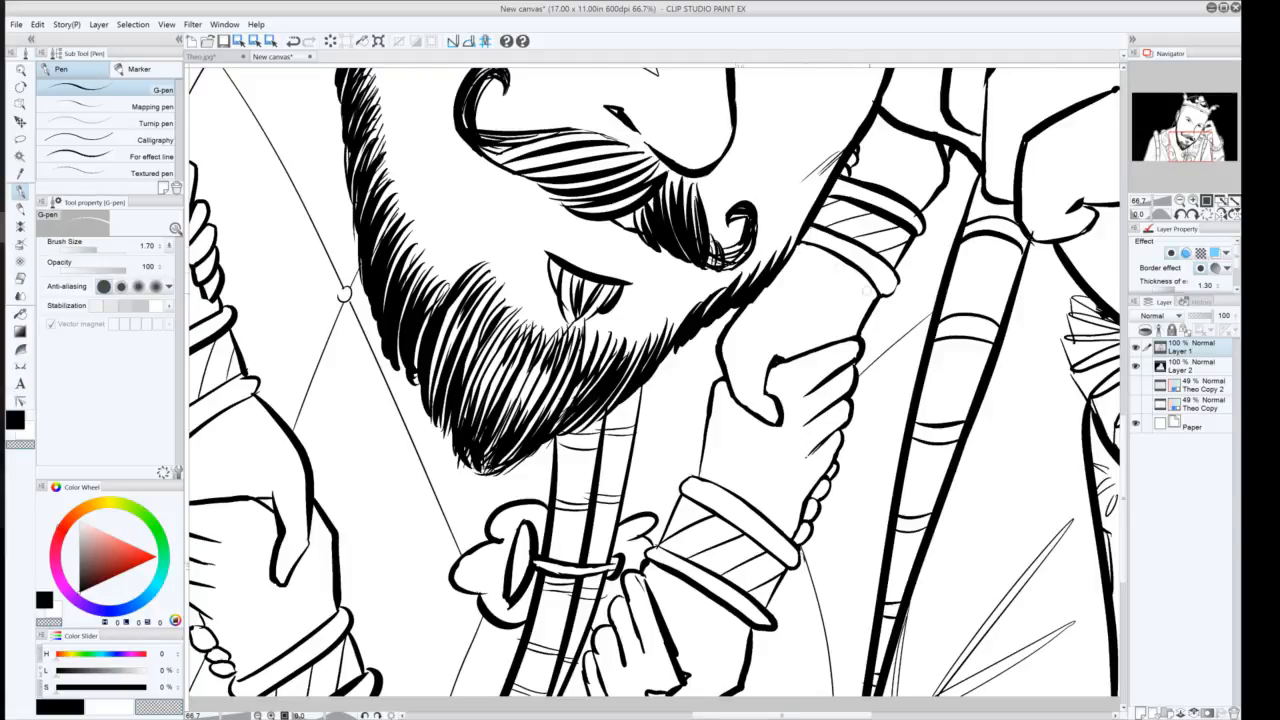
pyautogui.moveTo(887, 272)
pyautogui.mouseDown()
pyautogui.moveTo(817, 226)
pyautogui.moveTo(836, 242)
pyautogui.mouseUp()
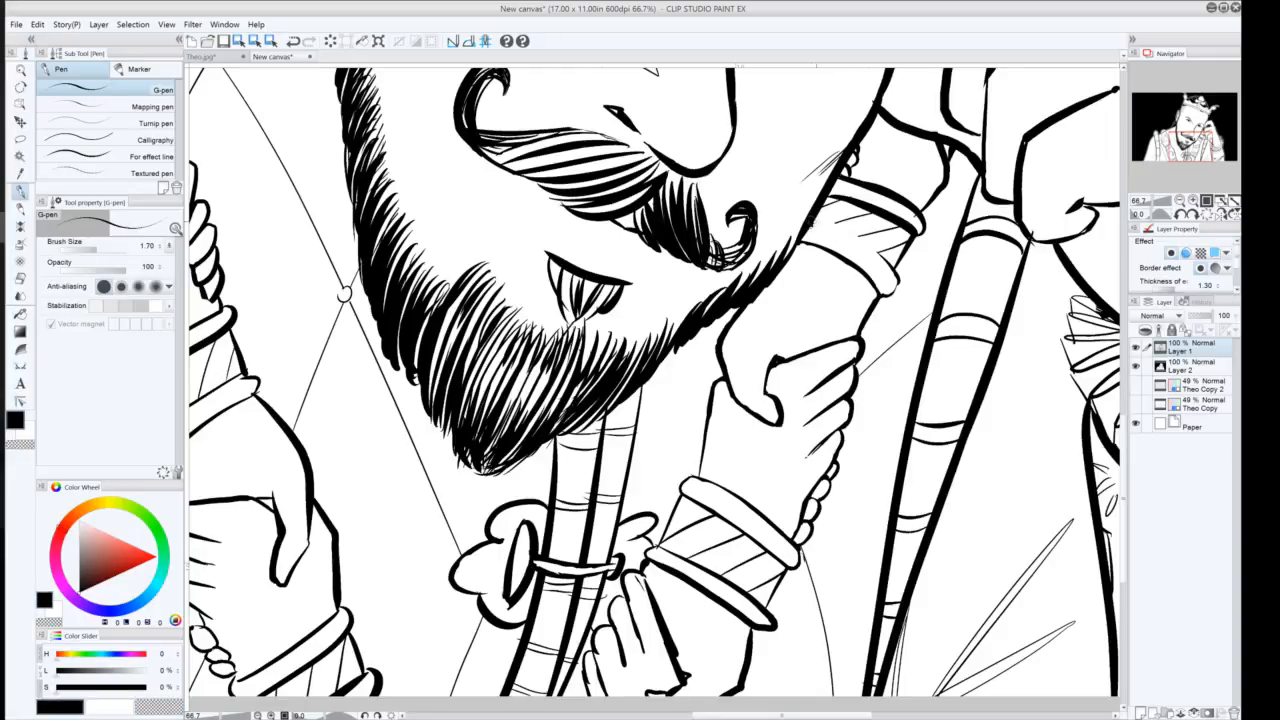
pyautogui.moveTo(813, 223); pyautogui.dragTo(900, 269)
pyautogui.hotkey('ctrl', 'z')
pyautogui.moveTo(816, 223); pyautogui.dragTo(883, 271)
pyautogui.hotkey('ctrl', 'z')
pyautogui.moveTo(816, 224); pyautogui.dragTo(884, 262)
pyautogui.hotkey('ctrl', 'z')
pyautogui.moveTo(815, 222); pyautogui.dragTo(880, 255)
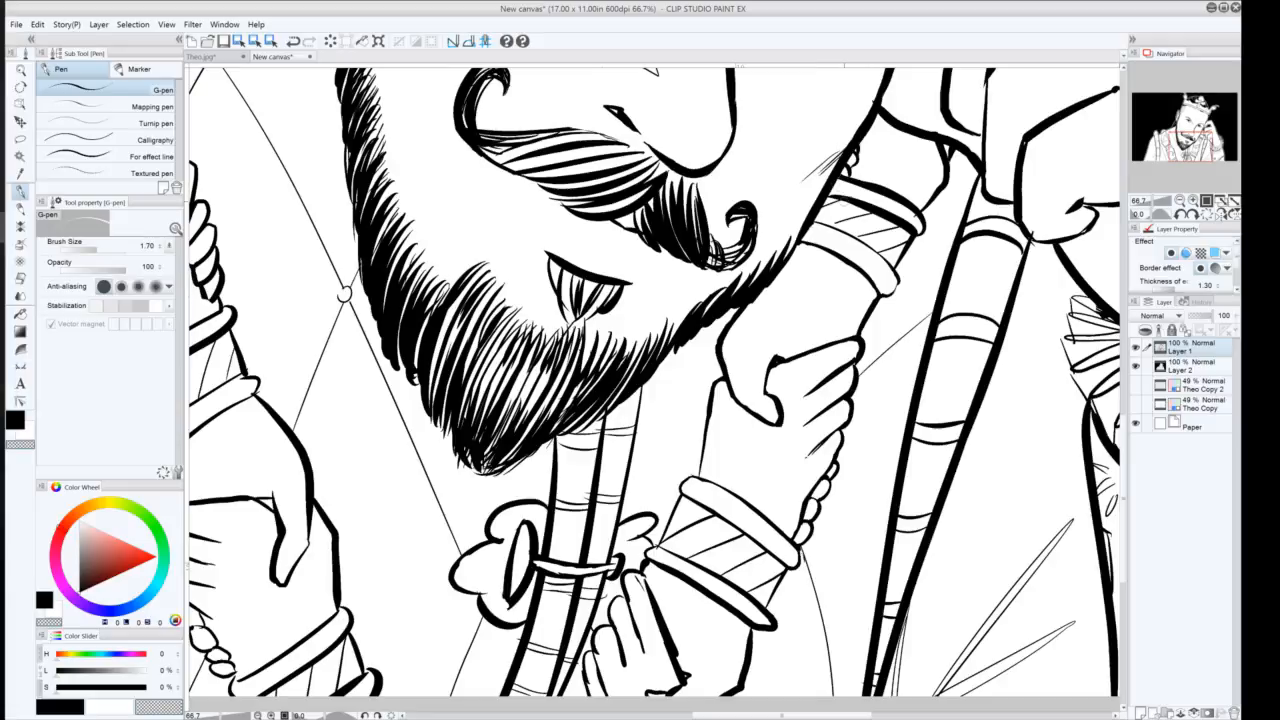
pyautogui.click(12, 424)
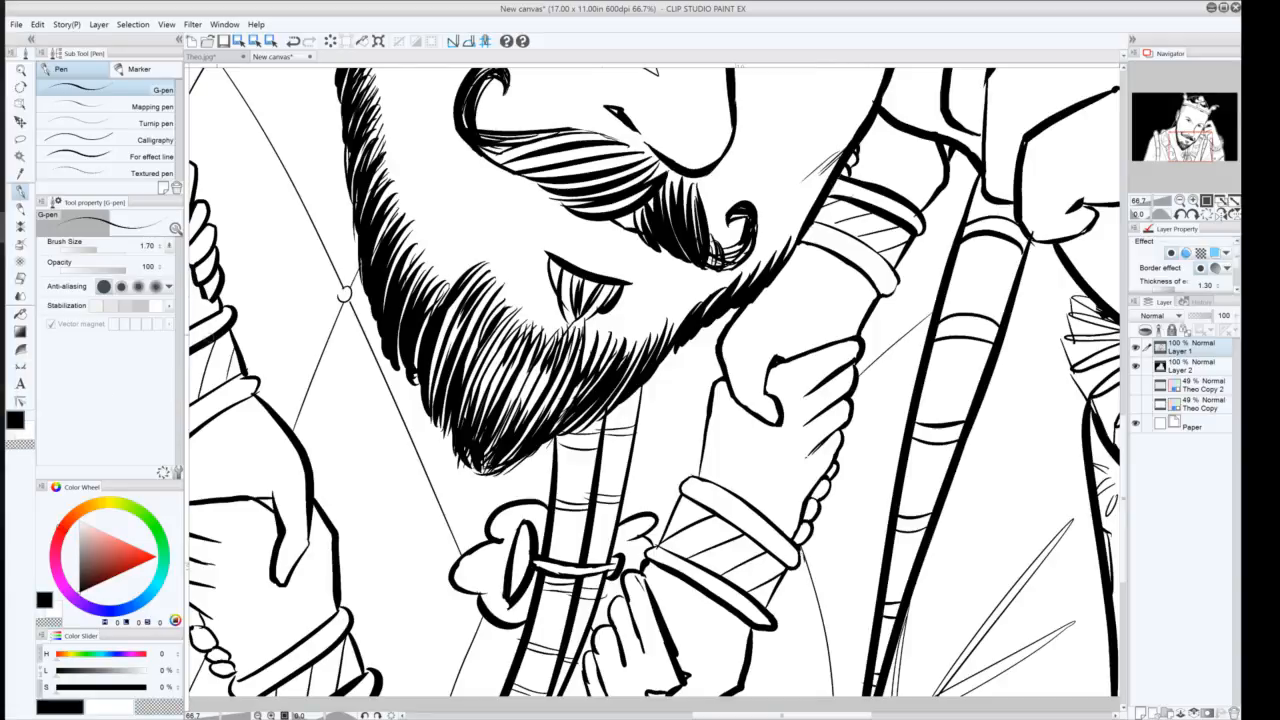
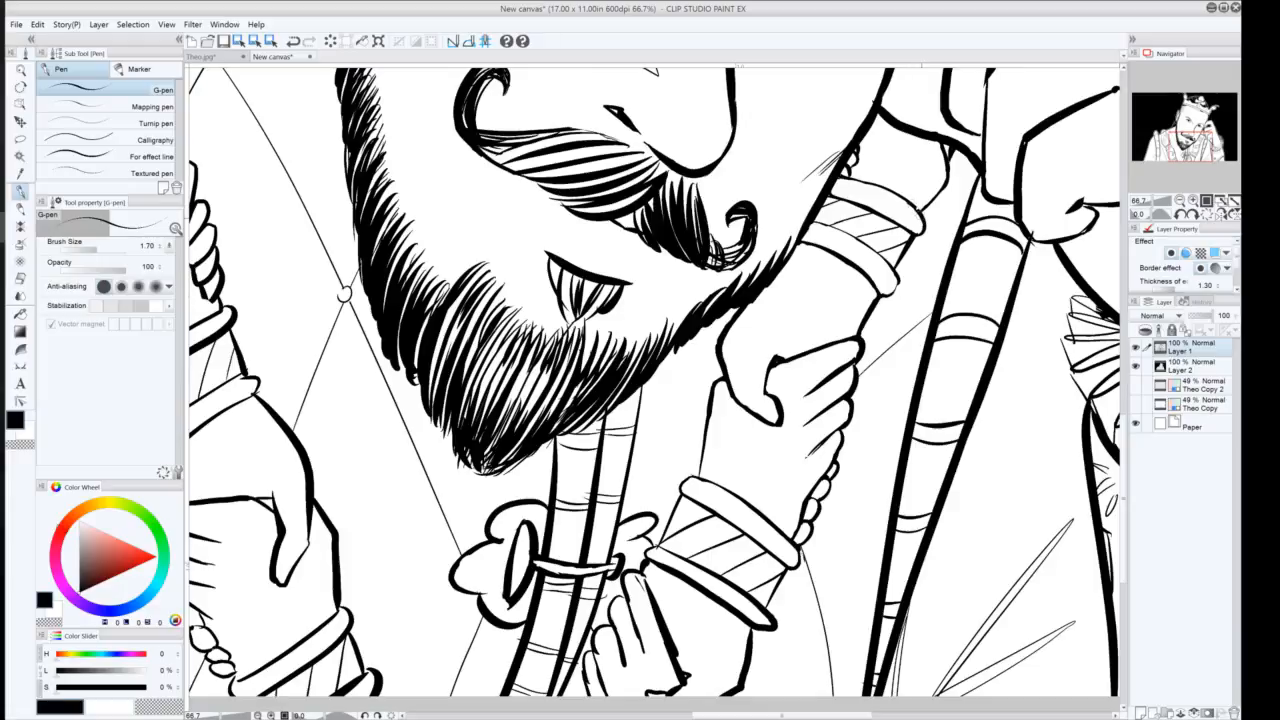
# Undo the last stroke and touch up the ink lines where the beard meets the scepter and the gripping hand
pyautogui.hotkey('ctrl', 'z')
pyautogui.moveTo(920, 215); pyautogui.dragTo(923, 220)
pyautogui.moveTo(507, 349); pyautogui.dragTo(495, 363)
pyautogui.moveTo(494, 293); pyautogui.dragTo(485, 303)
pyautogui.moveTo(453, 345); pyautogui.dragTo(443, 353)
pyautogui.moveTo(486, 371); pyautogui.dragTo(478, 381)
pyautogui.moveTo(696, 580); pyautogui.dragTo(720, 364)
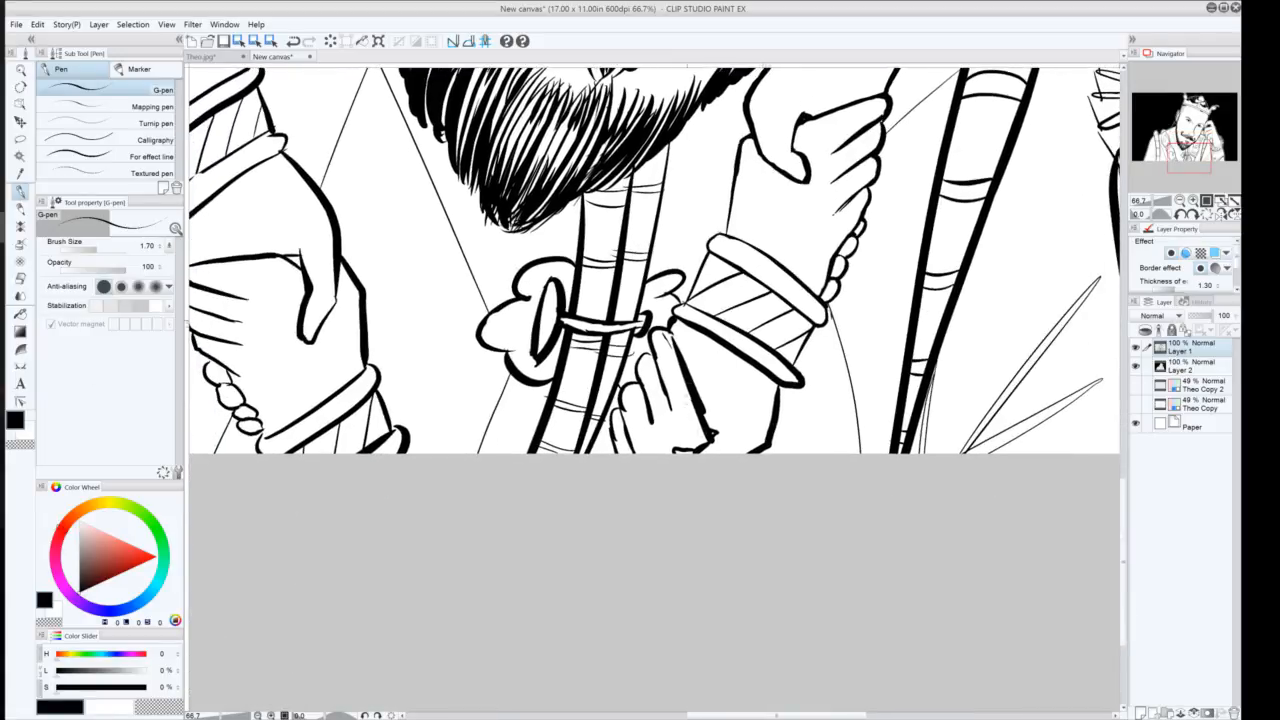
# Redraw the finger line on the lower hand gripping the scepter
pyautogui.moveTo(663, 334); pyautogui.dragTo(668, 357)
pyautogui.hotkey('ctrl', 'z')
pyautogui.moveTo(662, 336); pyautogui.dragTo(667, 347)
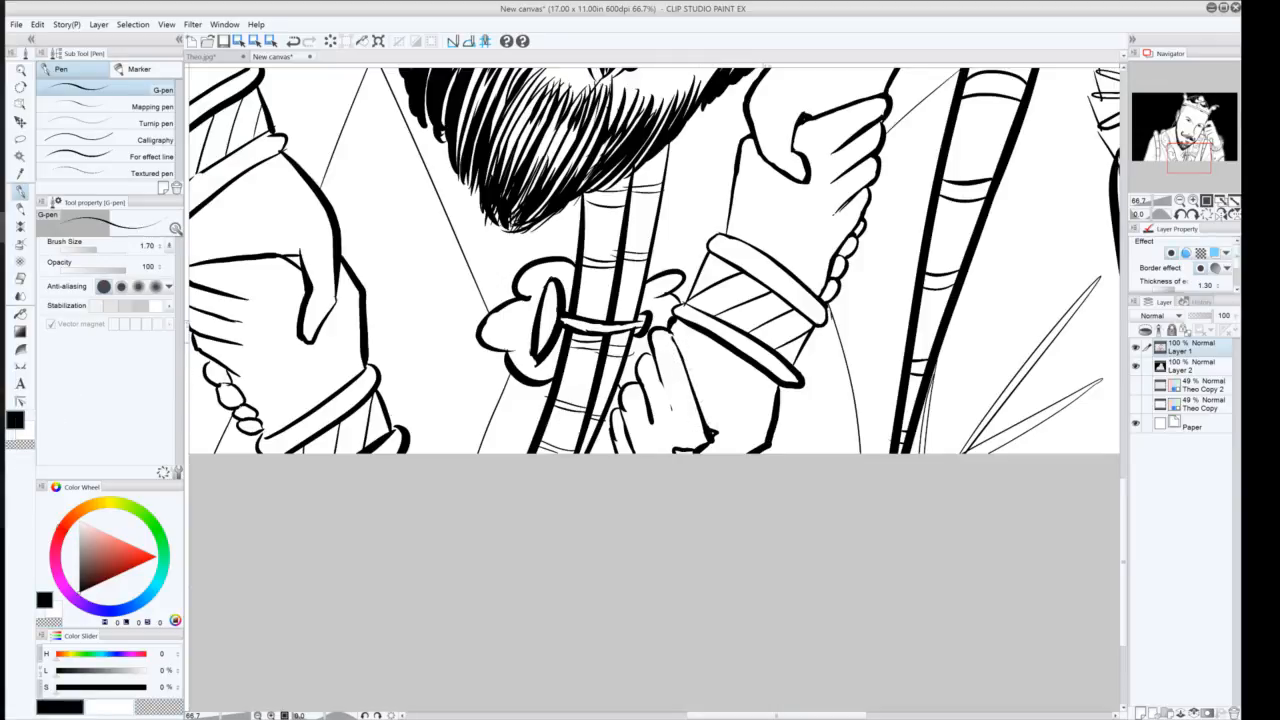
pyautogui.moveTo(659, 375); pyautogui.dragTo(671, 411)
pyautogui.moveTo(652, 423); pyautogui.dragTo(661, 322)
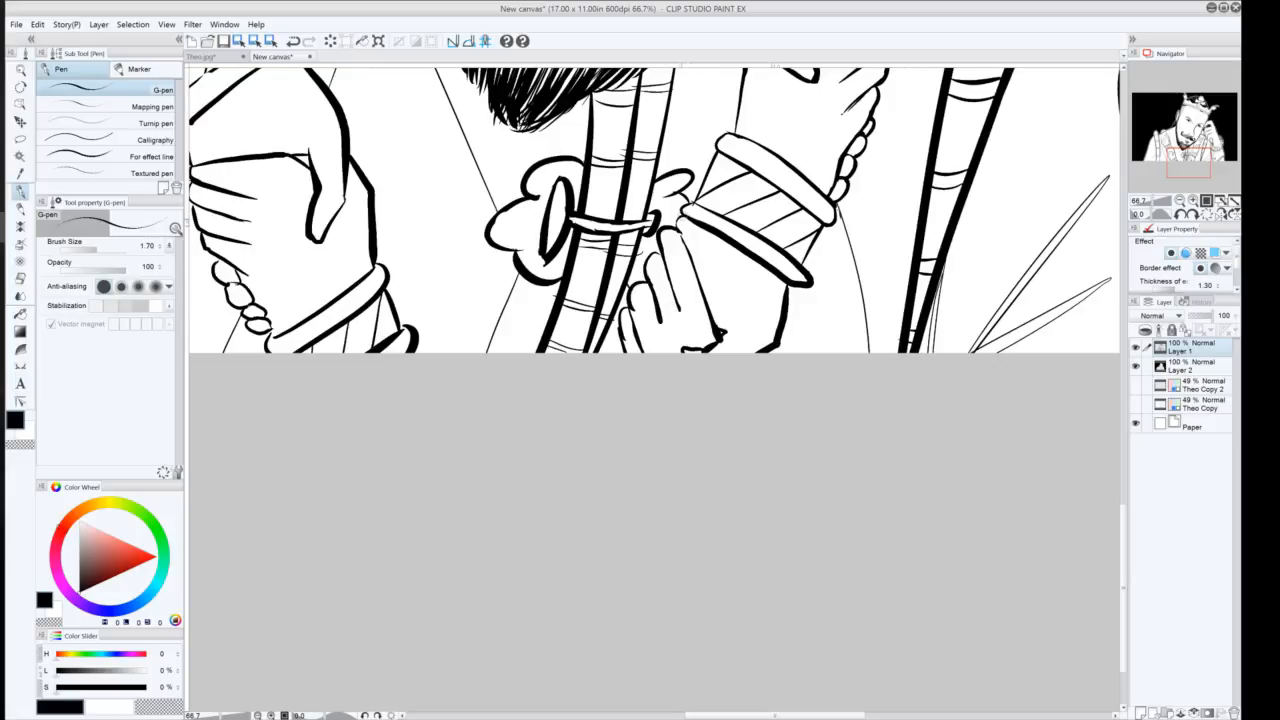
# Refine the lines of the lower hand's fingers and bracelet, retrying strokes until they fit
pyautogui.moveTo(684, 212); pyautogui.dragTo(678, 230)
pyautogui.moveTo(672, 224); pyautogui.dragTo(675, 229)
pyautogui.hotkey('ctrl', 'z')
pyautogui.moveTo(685, 217); pyautogui.dragTo(695, 206)
pyautogui.hotkey('ctrl', 'z')
pyautogui.moveTo(818, 276); pyautogui.dragTo(804, 285)
pyautogui.moveTo(753, 242)
pyautogui.mouseDown()
pyautogui.moveTo(802, 285)
pyautogui.moveTo(700, 222)
pyautogui.moveTo(796, 290)
pyautogui.moveTo(780, 290)
pyautogui.mouseUp()
pyautogui.hotkey('ctrl', 'z')
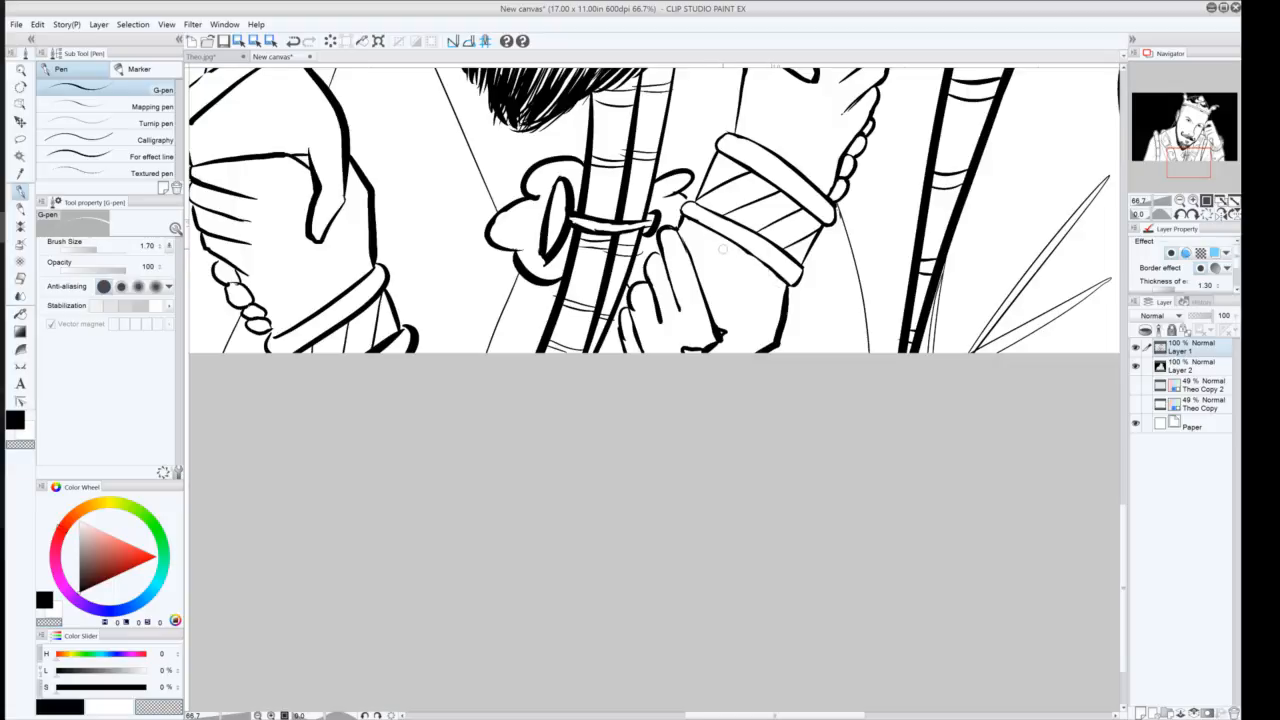
pyautogui.moveTo(736, 258); pyautogui.dragTo(750, 282)
pyautogui.hotkey('ctrl', 'z')
pyautogui.moveTo(714, 223); pyautogui.dragTo(736, 238)
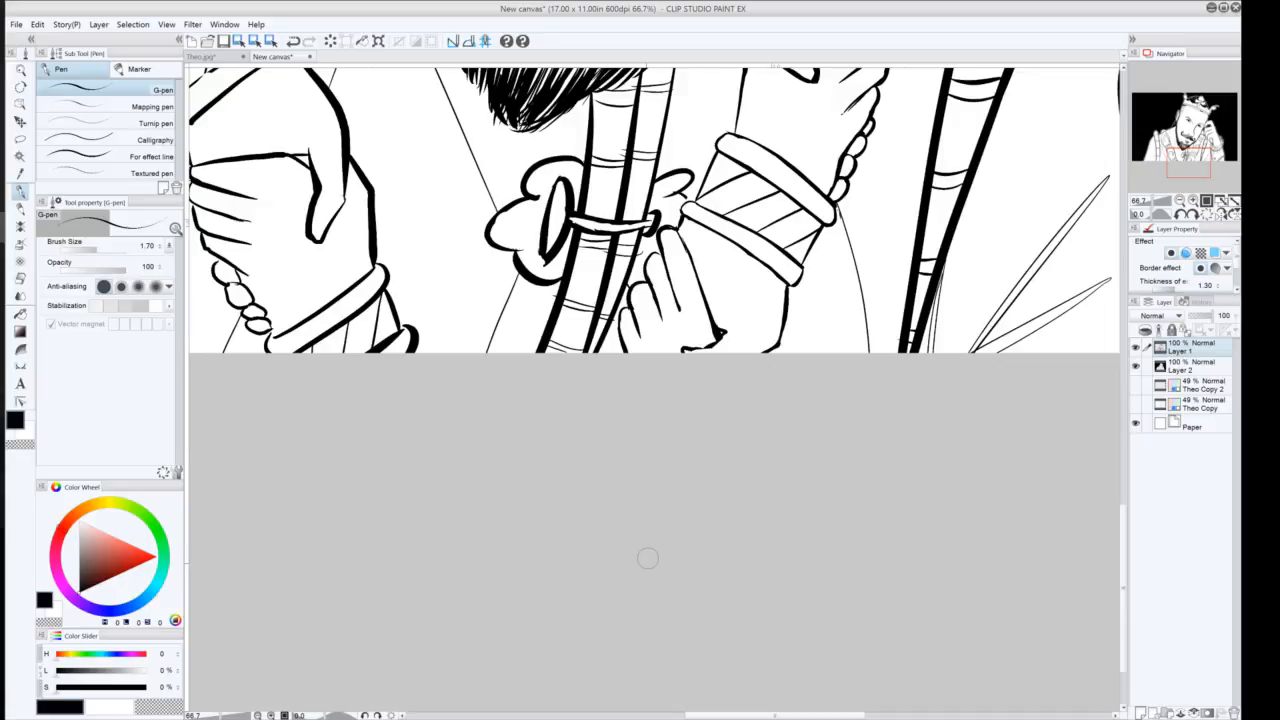
# Redraw the contour of the upper hand's fingers on the scepter
pyautogui.scroll(5, 690, 535)
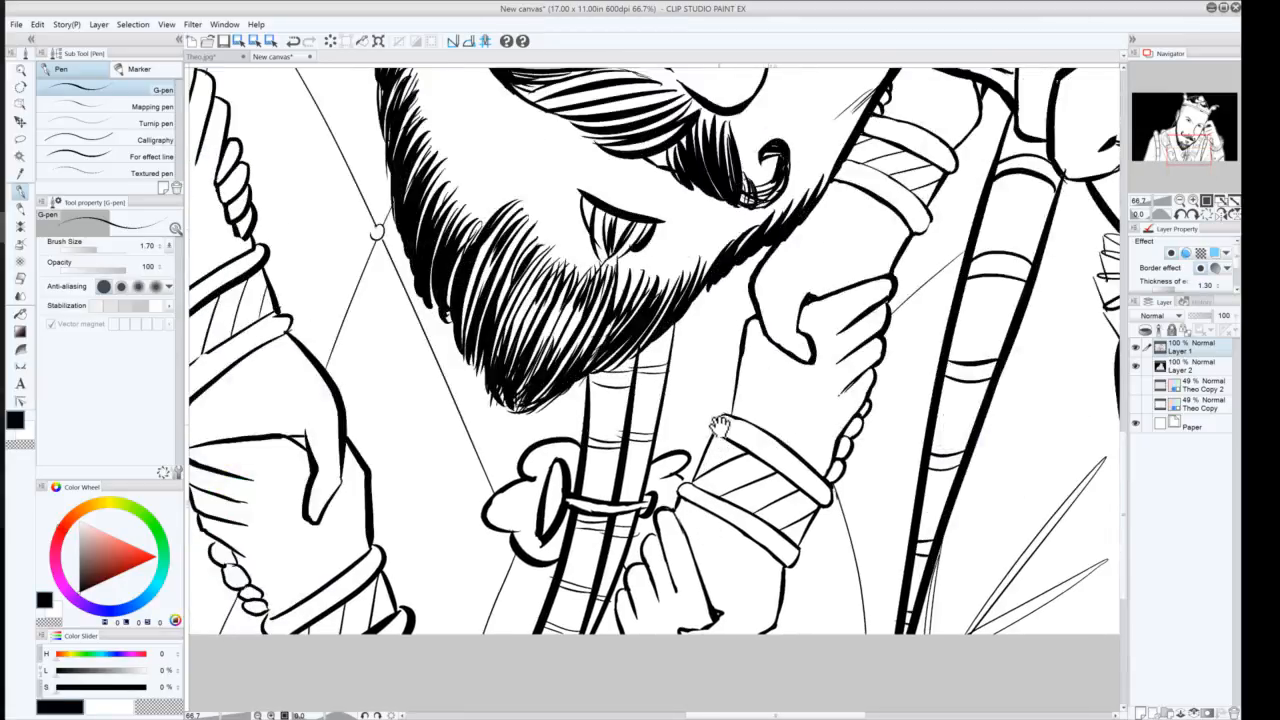
pyautogui.click(1181, 202)
pyautogui.click(1181, 202)
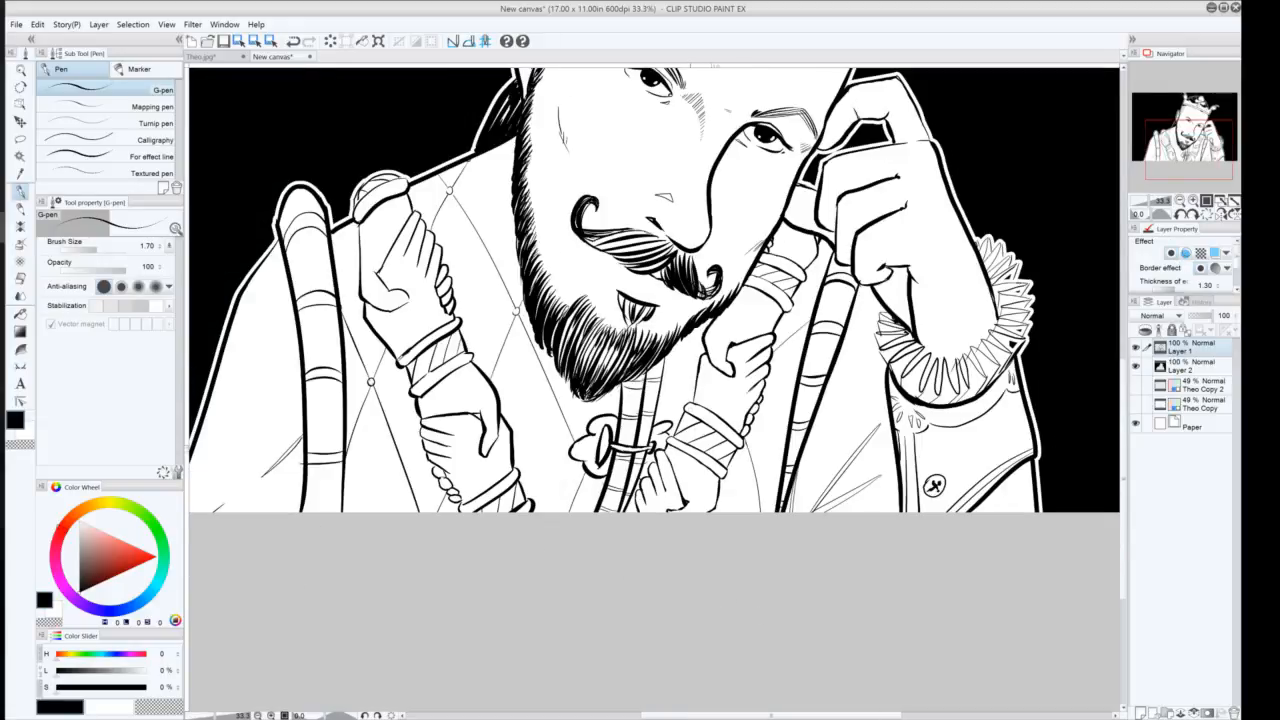
pyautogui.click(1194, 202)
pyautogui.click(1194, 202)
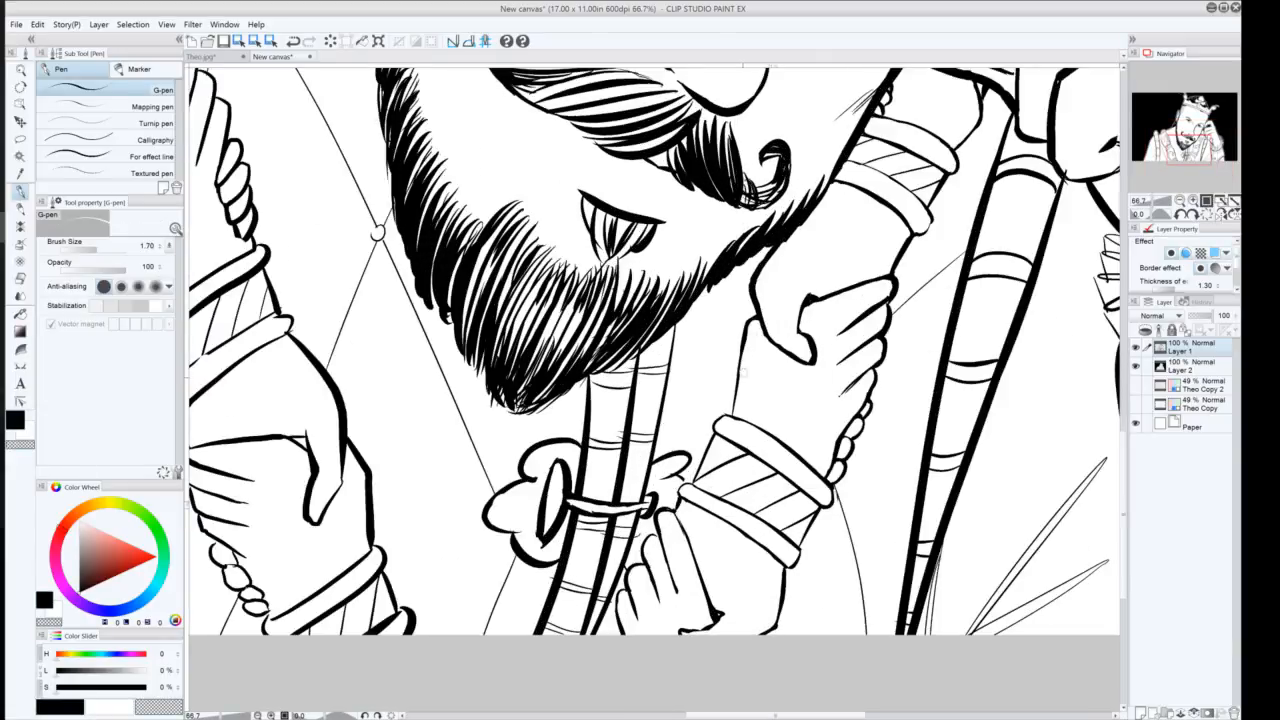
pyautogui.moveTo(770, 397); pyautogui.dragTo(740, 432)
pyautogui.hotkey('ctrl', 'z')
pyautogui.moveTo(749, 339); pyautogui.dragTo(743, 396)
# Touch up the fingertip beside the scepter and the ribbon knot lines, retrying several strokes
pyautogui.moveTo(888, 295)
pyautogui.mouseDown()
pyautogui.moveTo(838, 329)
pyautogui.moveTo(851, 347)
pyautogui.mouseUp()
pyautogui.moveTo(879, 287); pyautogui.dragTo(889, 281)
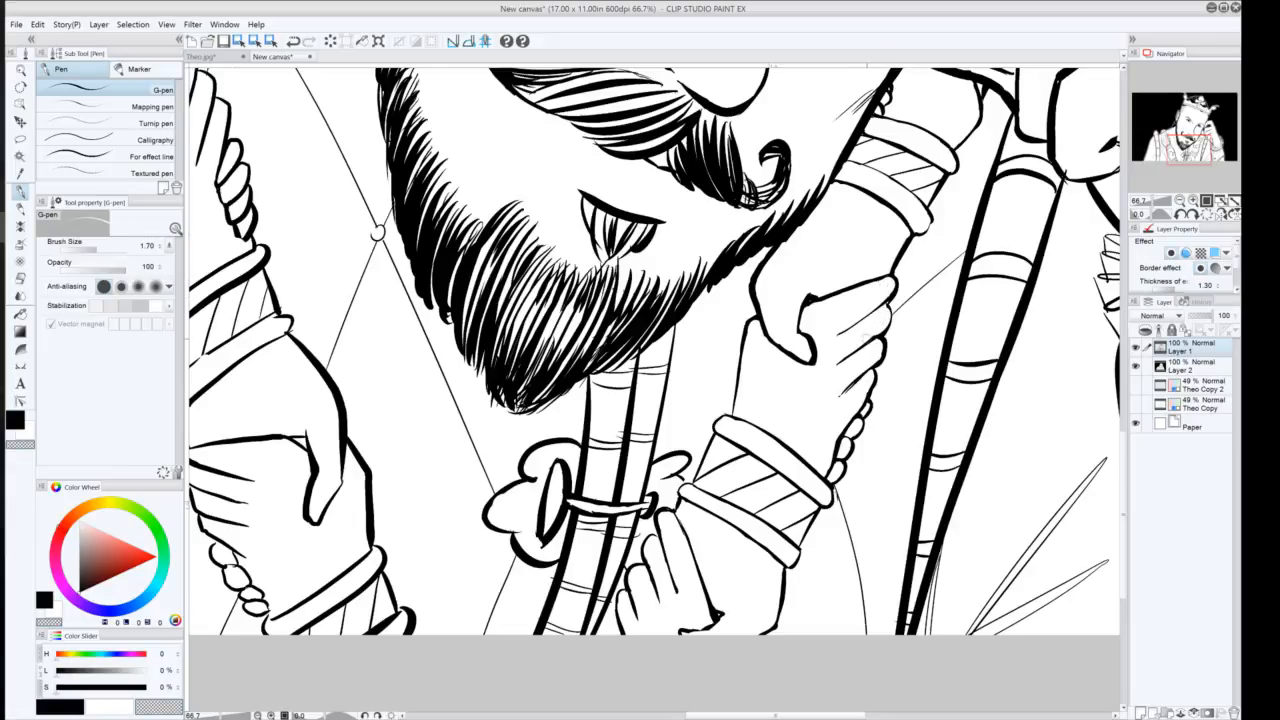
pyautogui.hotkey('ctrl', 'z')
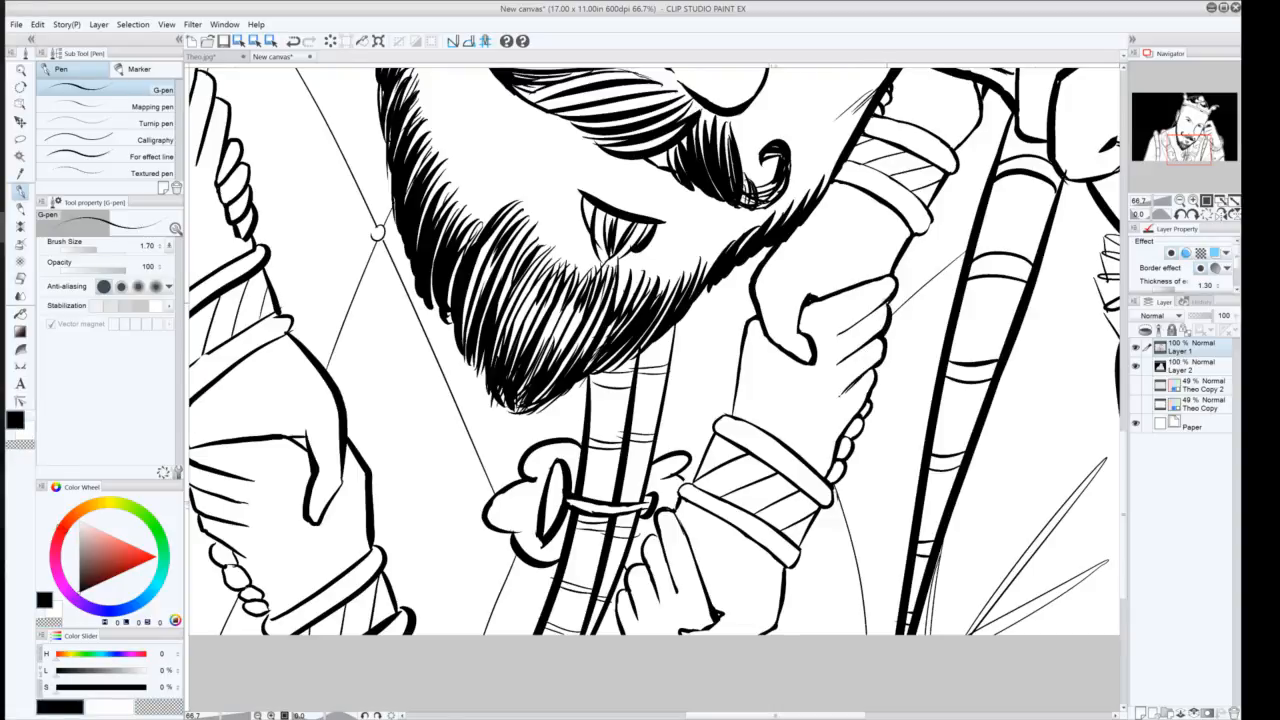
pyautogui.moveTo(889, 300); pyautogui.dragTo(879, 310)
pyautogui.hotkey('ctrl', 'z')
pyautogui.moveTo(491, 505); pyautogui.dragTo(512, 487)
pyautogui.hotkey('ctrl', 'z')
pyautogui.moveTo(549, 475); pyautogui.dragTo(551, 535)
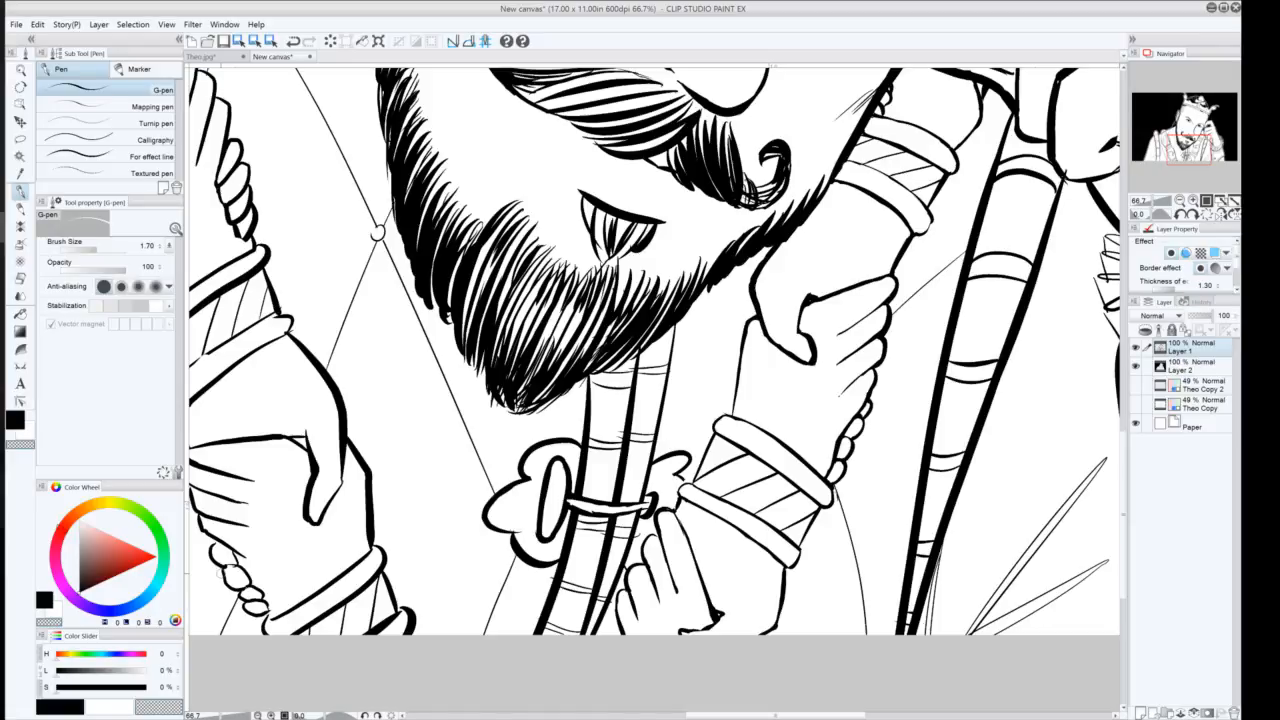
pyautogui.click(1180, 200)
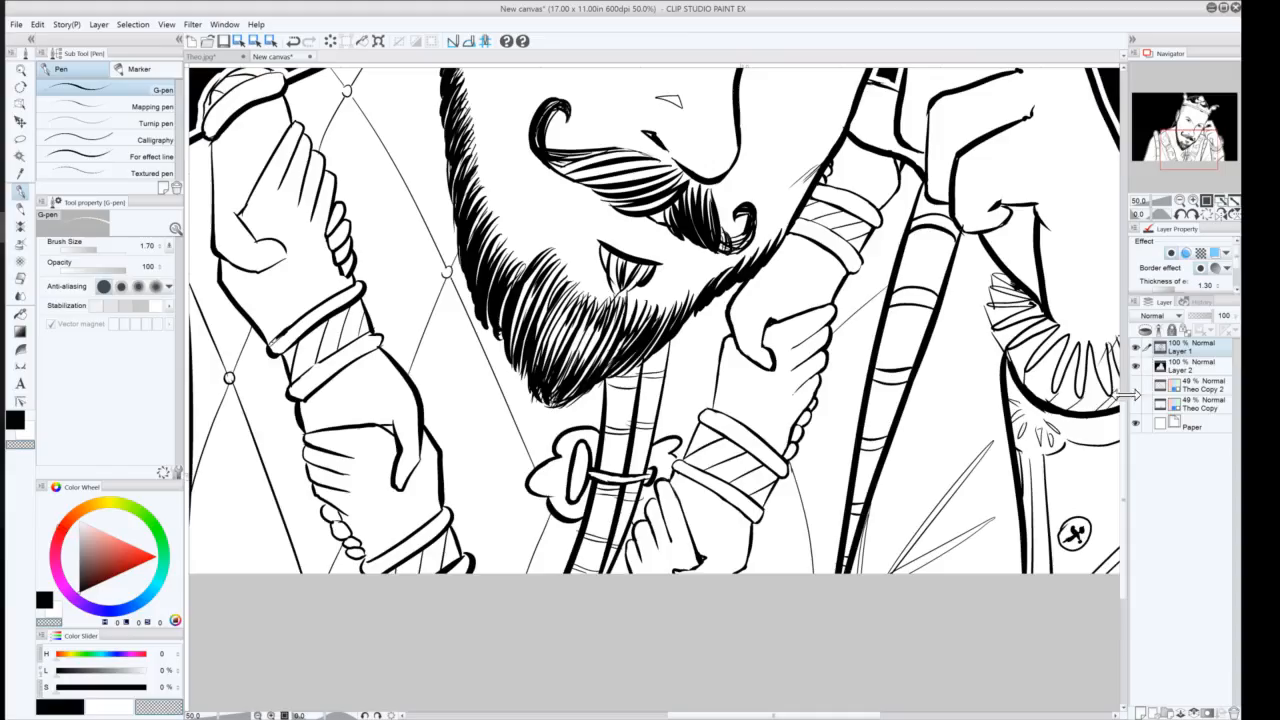
pyautogui.click(1180, 200)
pyautogui.moveTo(1182, 127); pyautogui.dragTo(1182, 95)
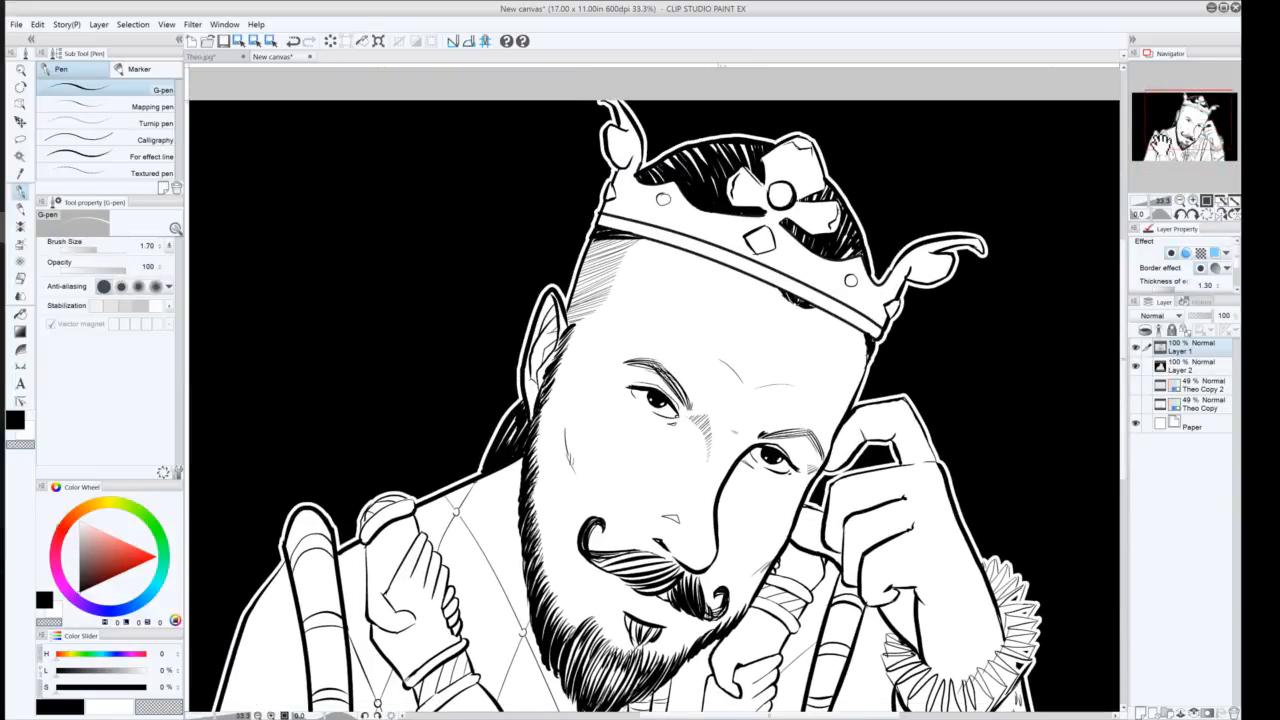
pyautogui.click(15, 27)
pyautogui.moveTo(36, 67)
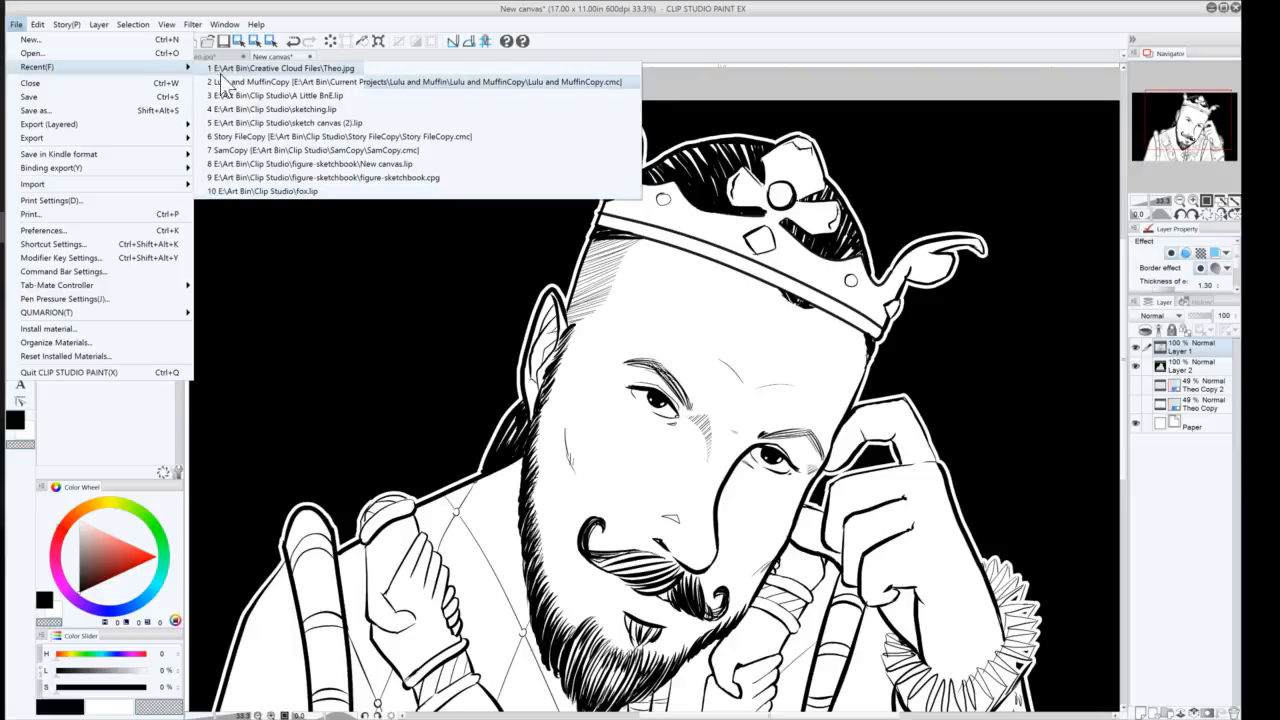
pyautogui.click(294, 18)
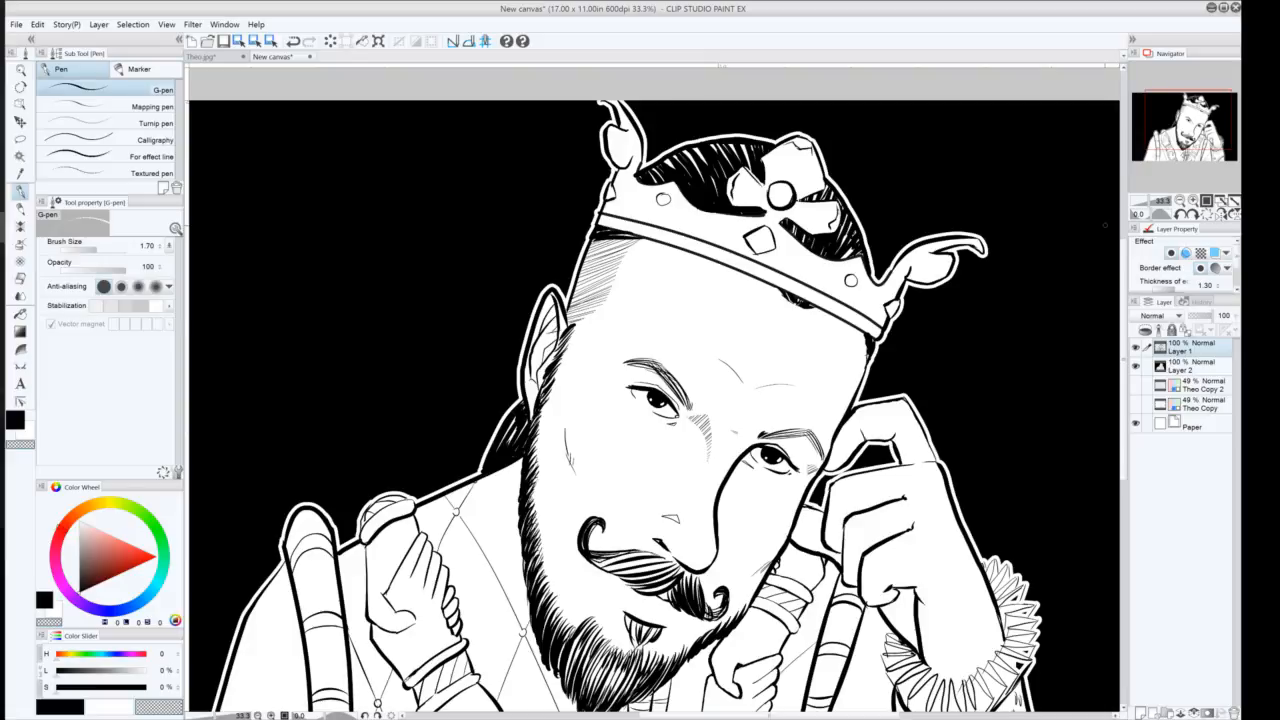
# Hide the ink and background layers to view the Theo Copy sketch layer alone, zoomed out
pyautogui.click(1135, 366)
pyautogui.click(1135, 348)
pyautogui.click(1135, 405)
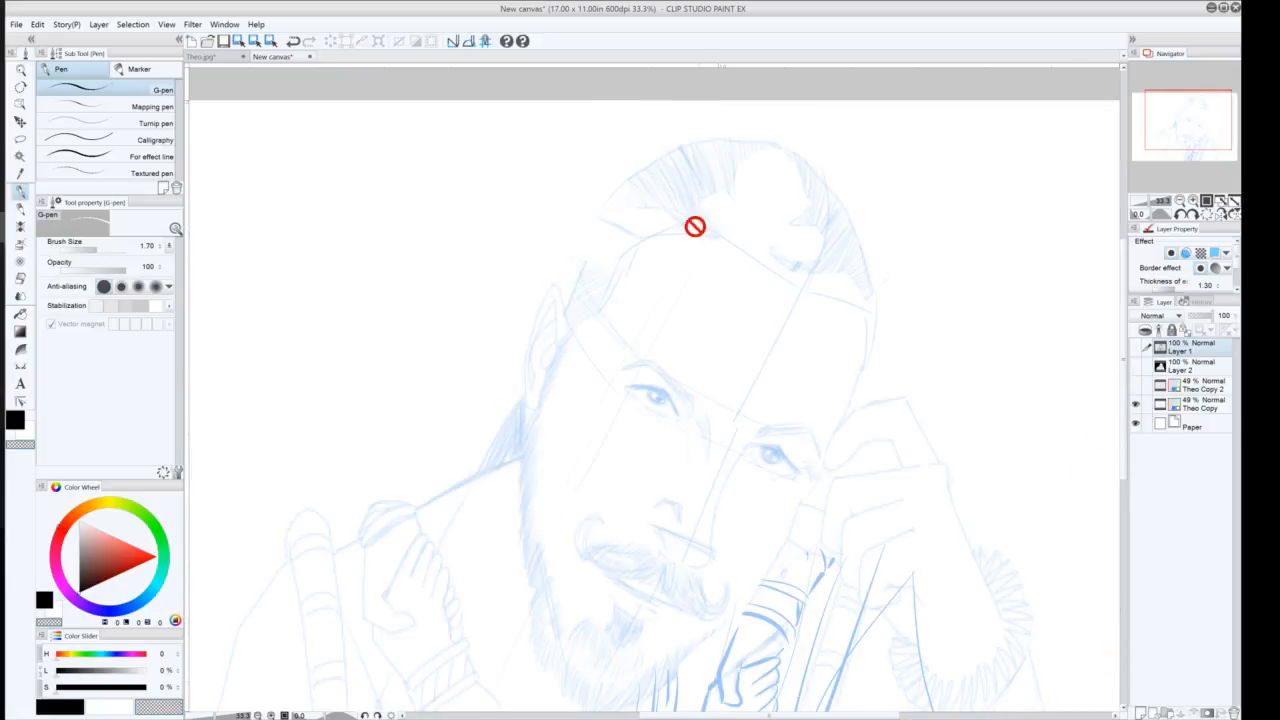
pyautogui.click(1180, 201)
pyautogui.click(1180, 201)
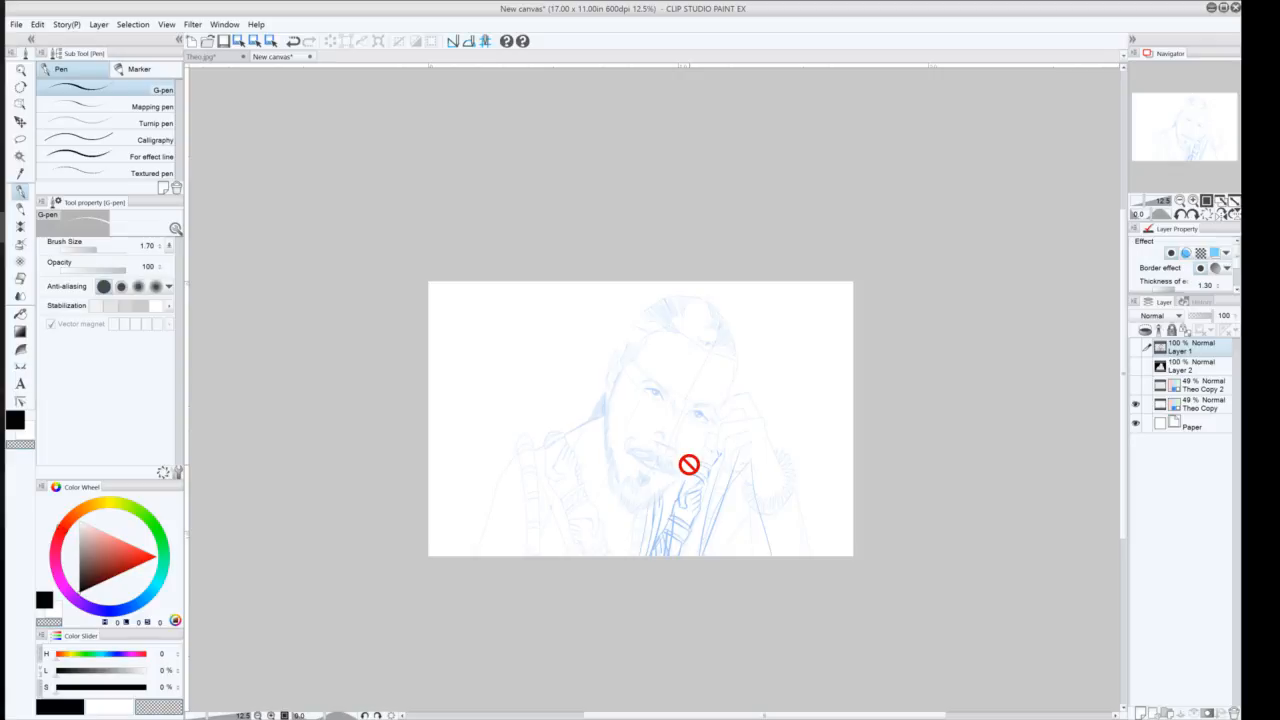
# Open the image its420inthemorn.jpg from the Creative Cloud Files folder
pyautogui.click(16, 24)
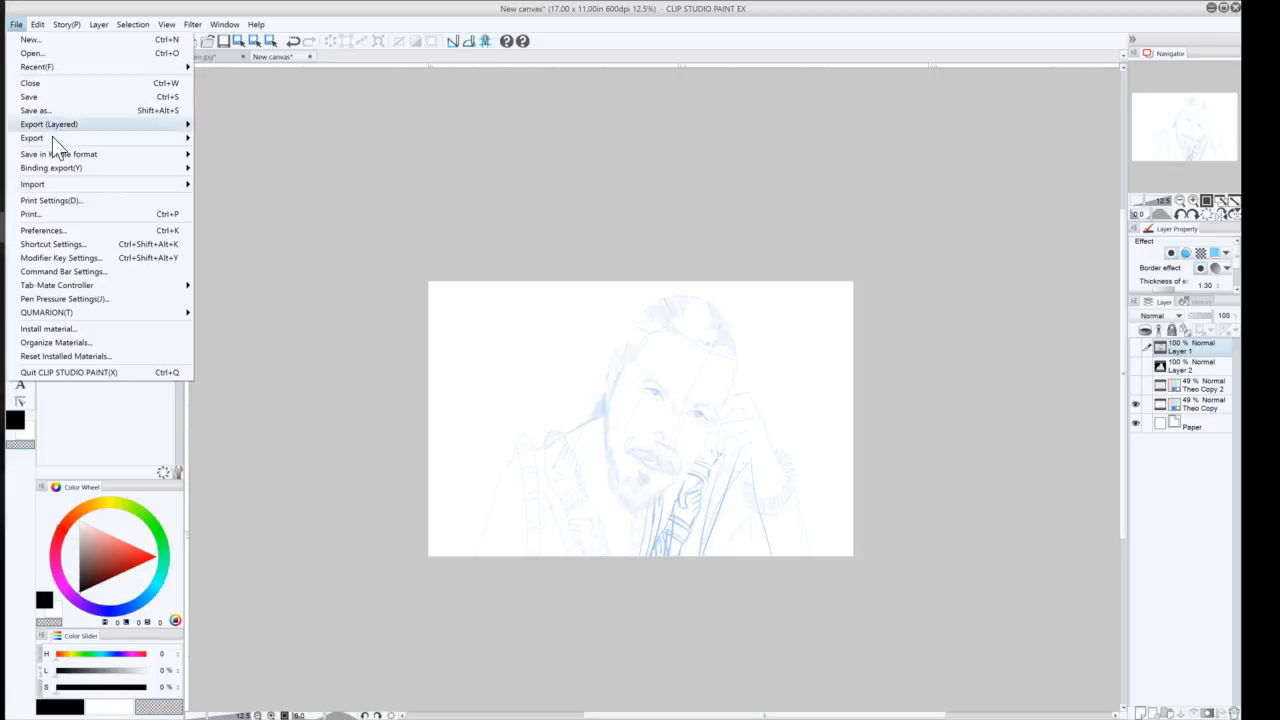
pyautogui.click(32, 53)
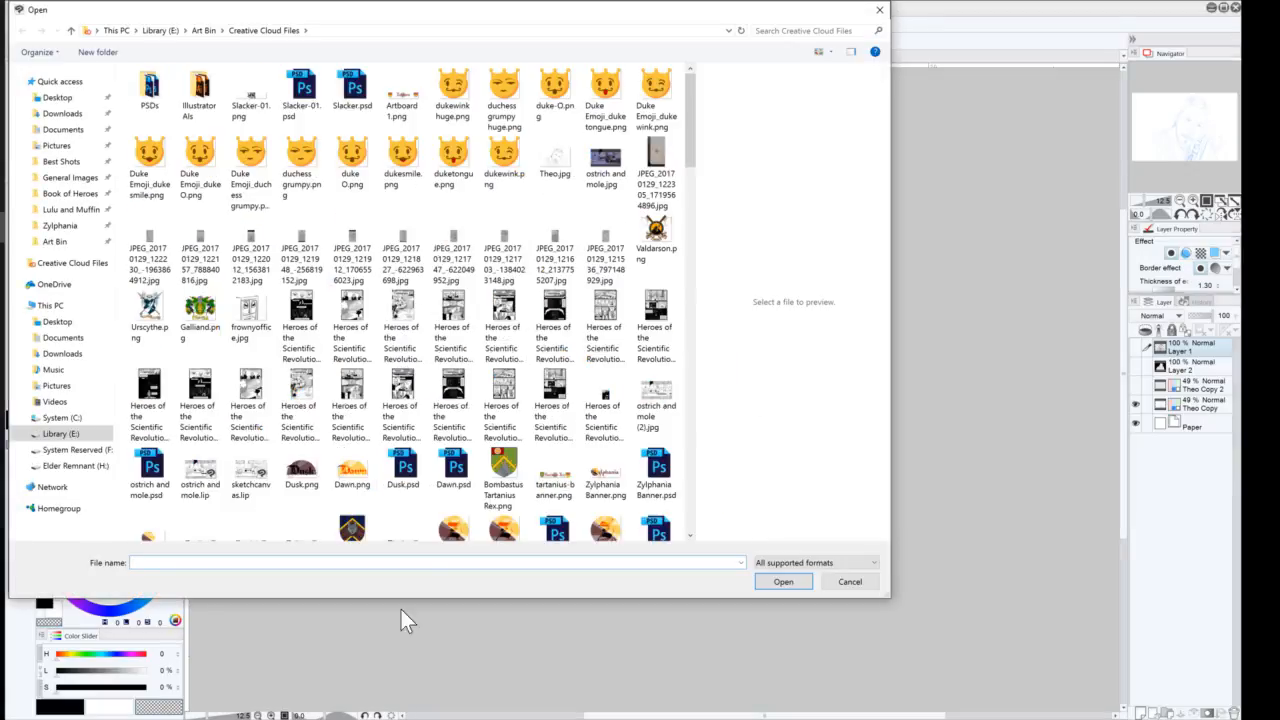
pyautogui.moveTo(690, 133); pyautogui.dragTo(683, 382)
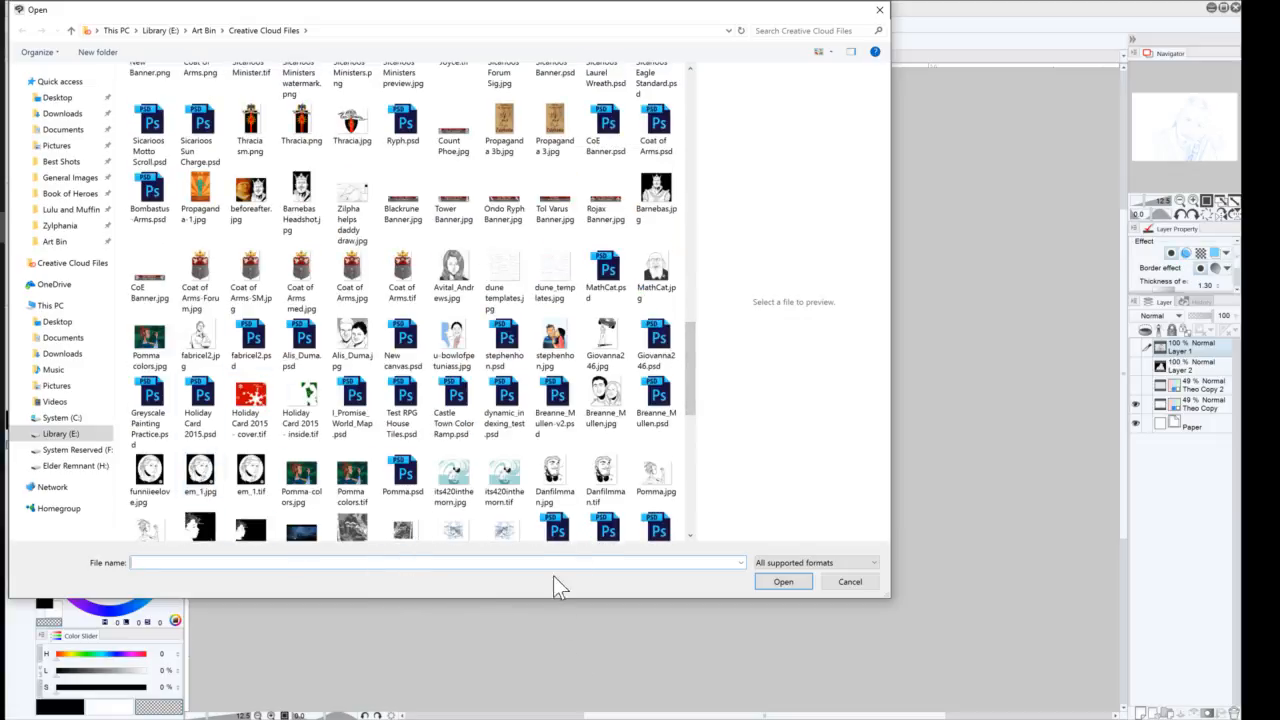
pyautogui.doubleClick(449, 477)
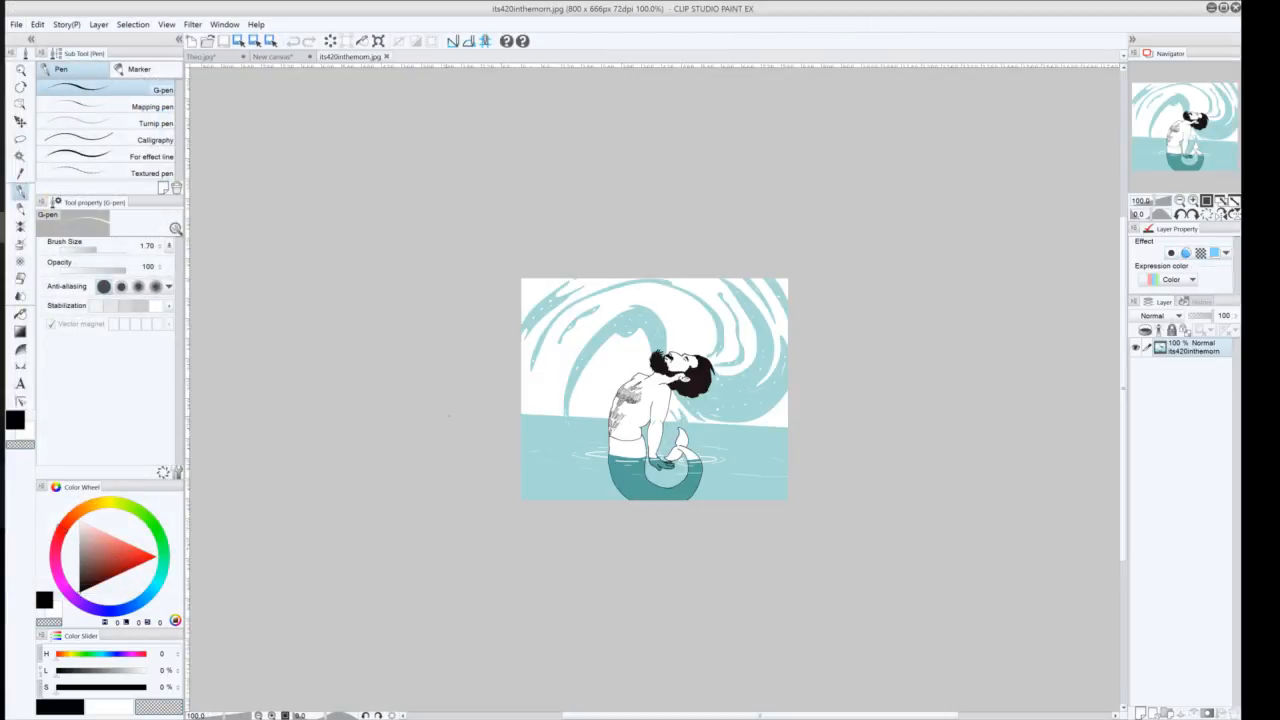
# Open the image Lucretzia.jpg from the same folder and zoom in to examine it
pyautogui.click(16, 24)
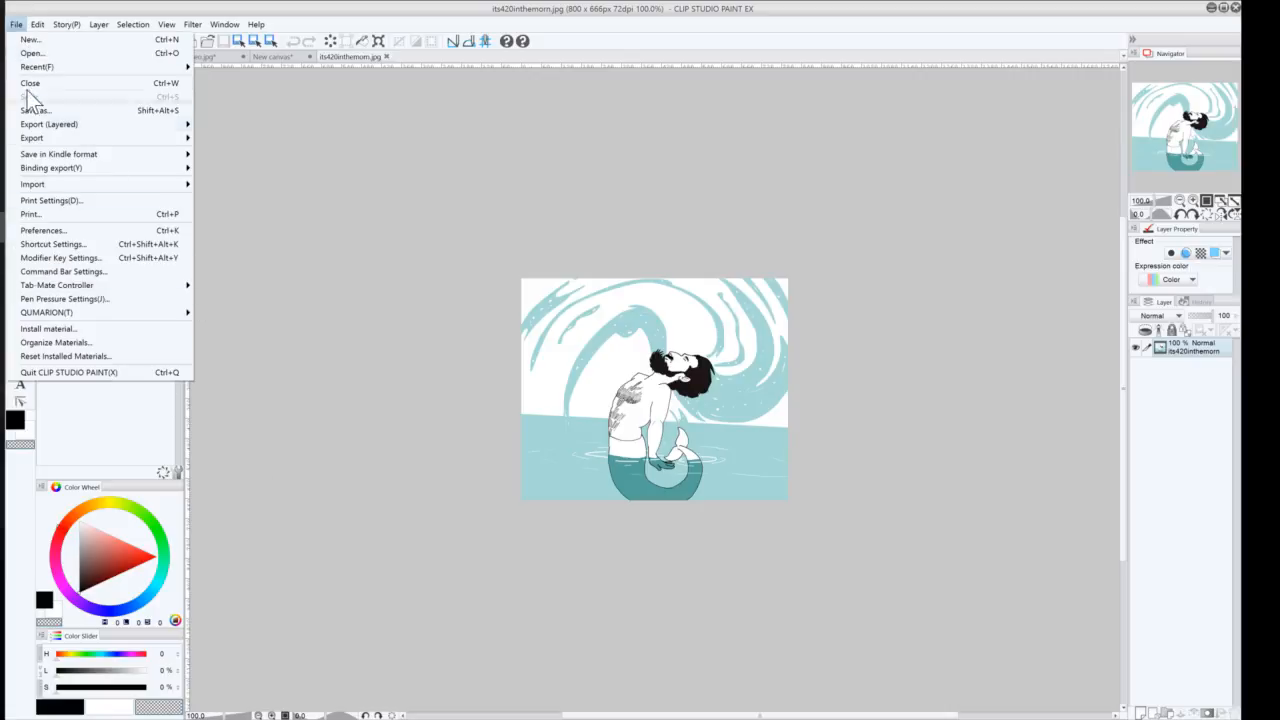
pyautogui.click(31, 53)
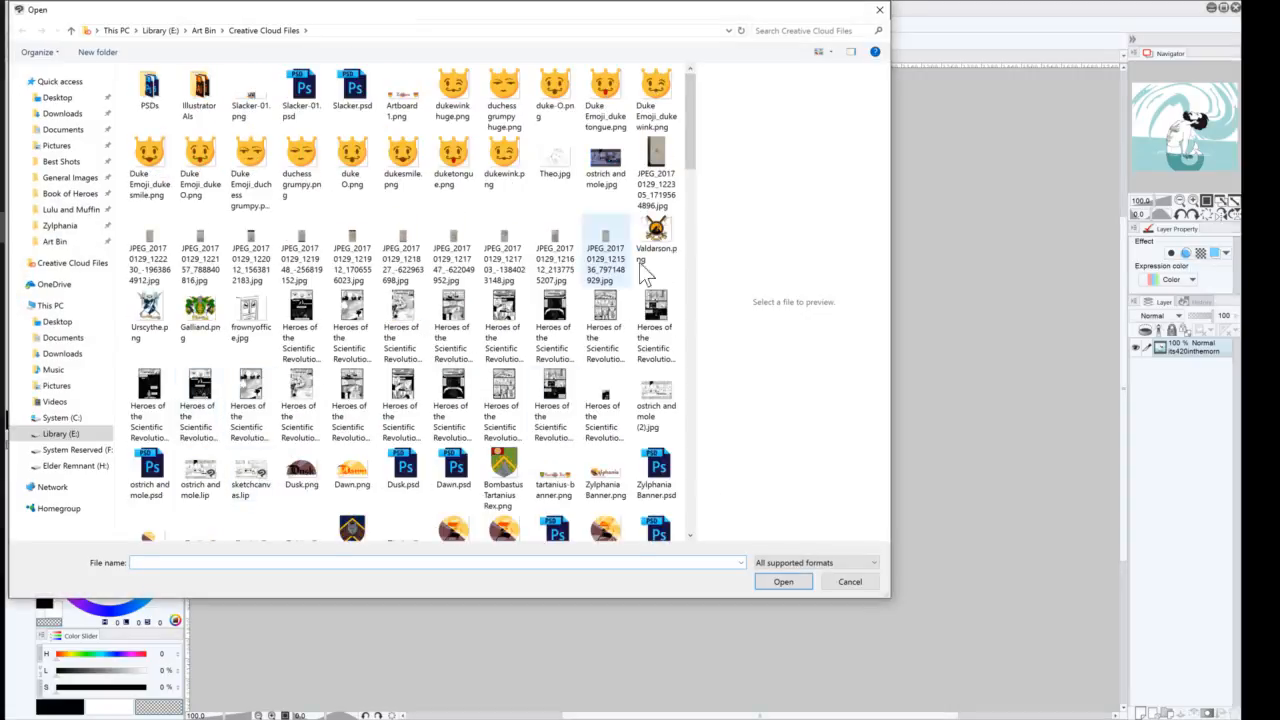
pyautogui.moveTo(689, 128); pyautogui.dragTo(685, 230)
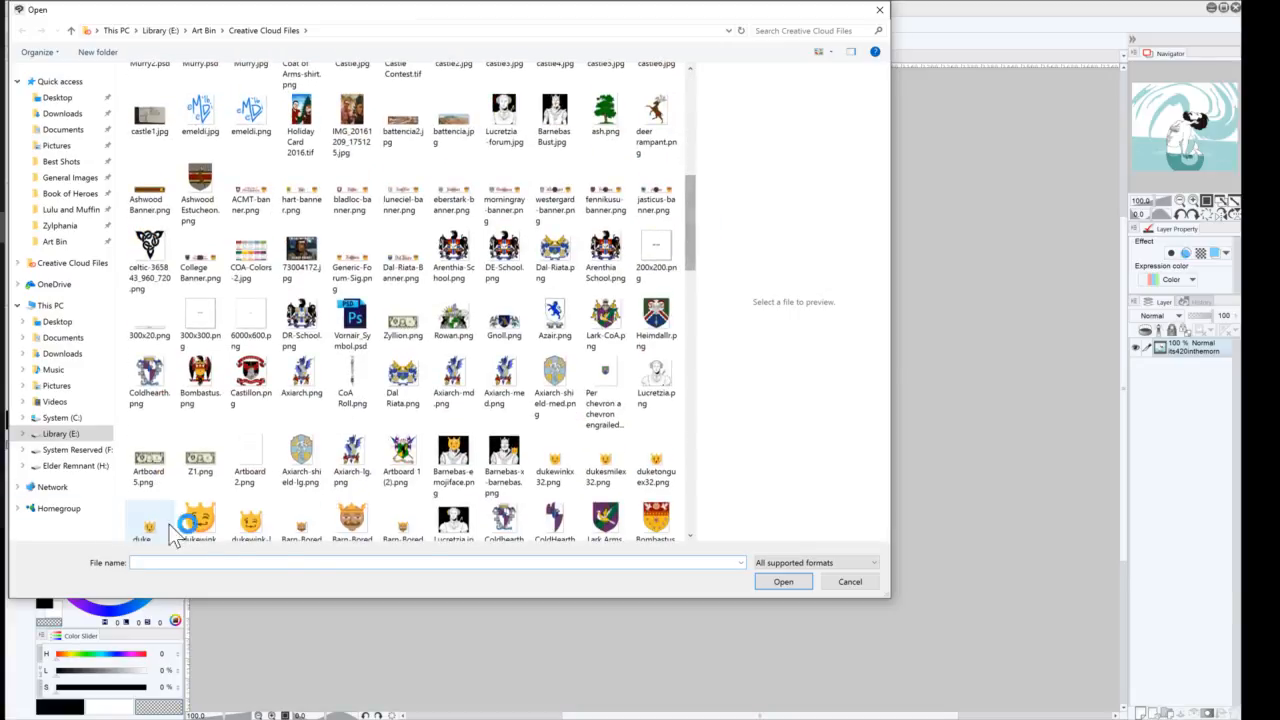
pyautogui.click(449, 523)
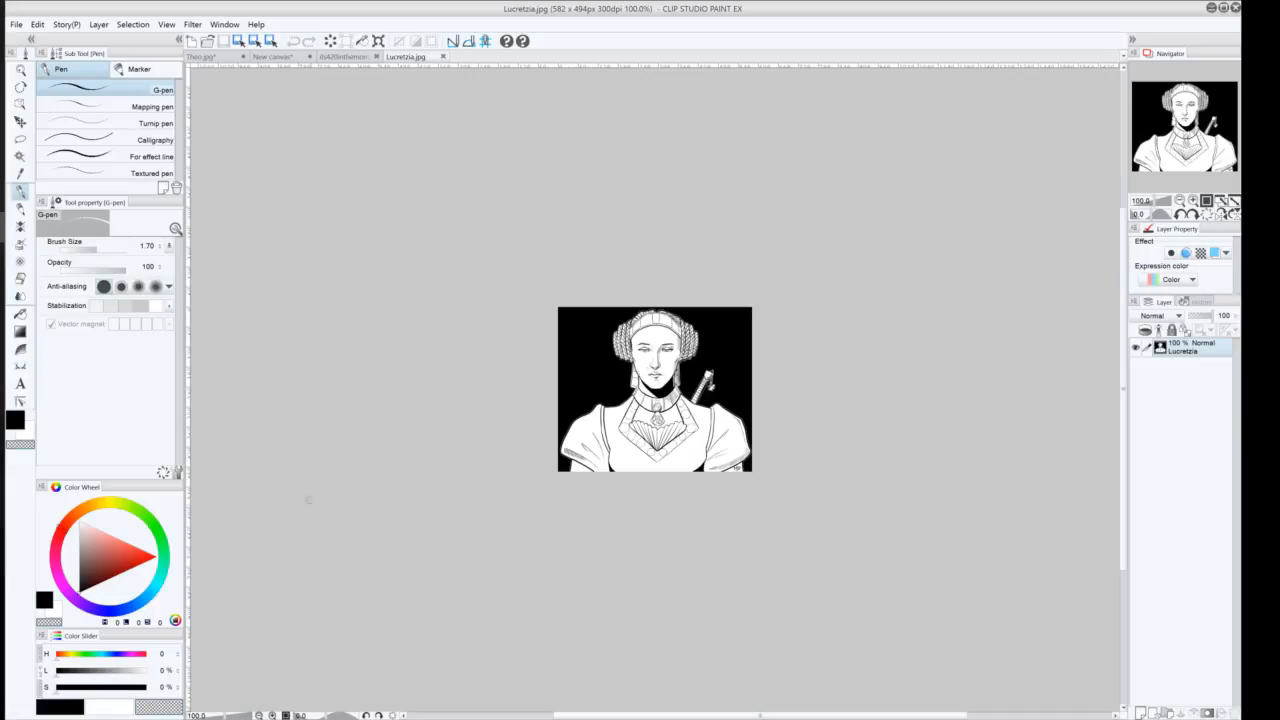
pyautogui.click(1193, 201)
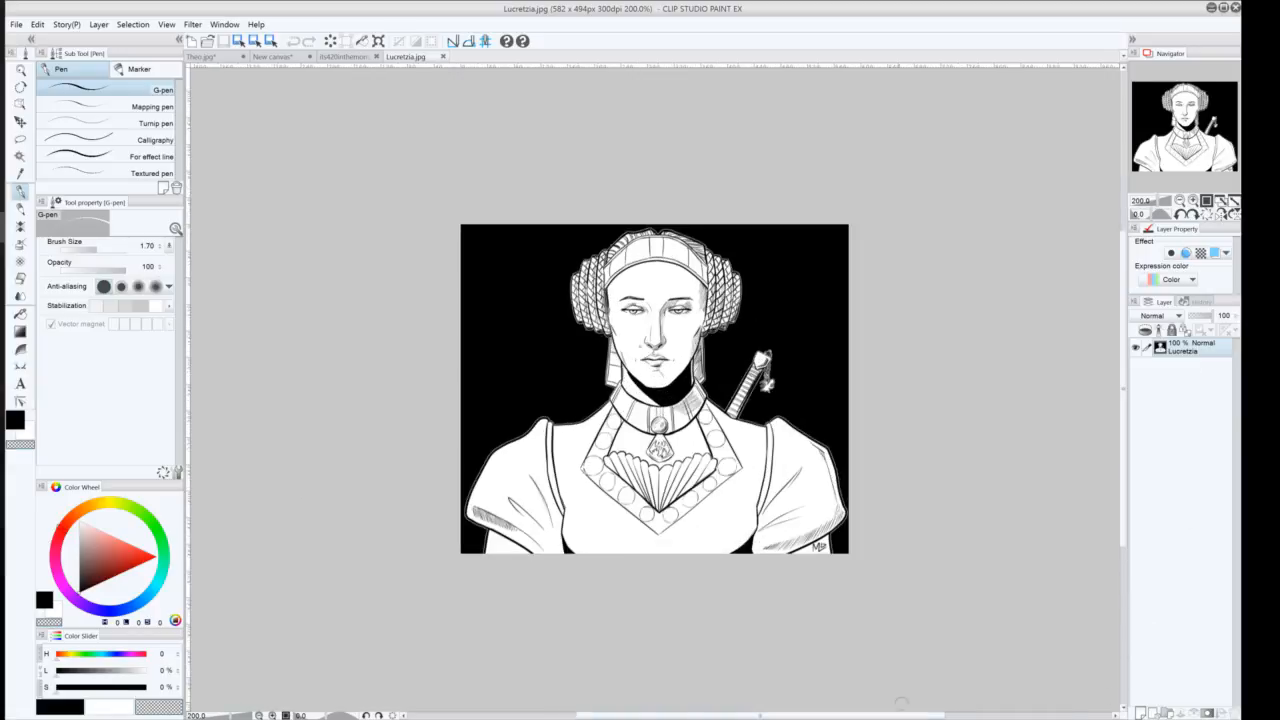
pyautogui.click(1180, 201)
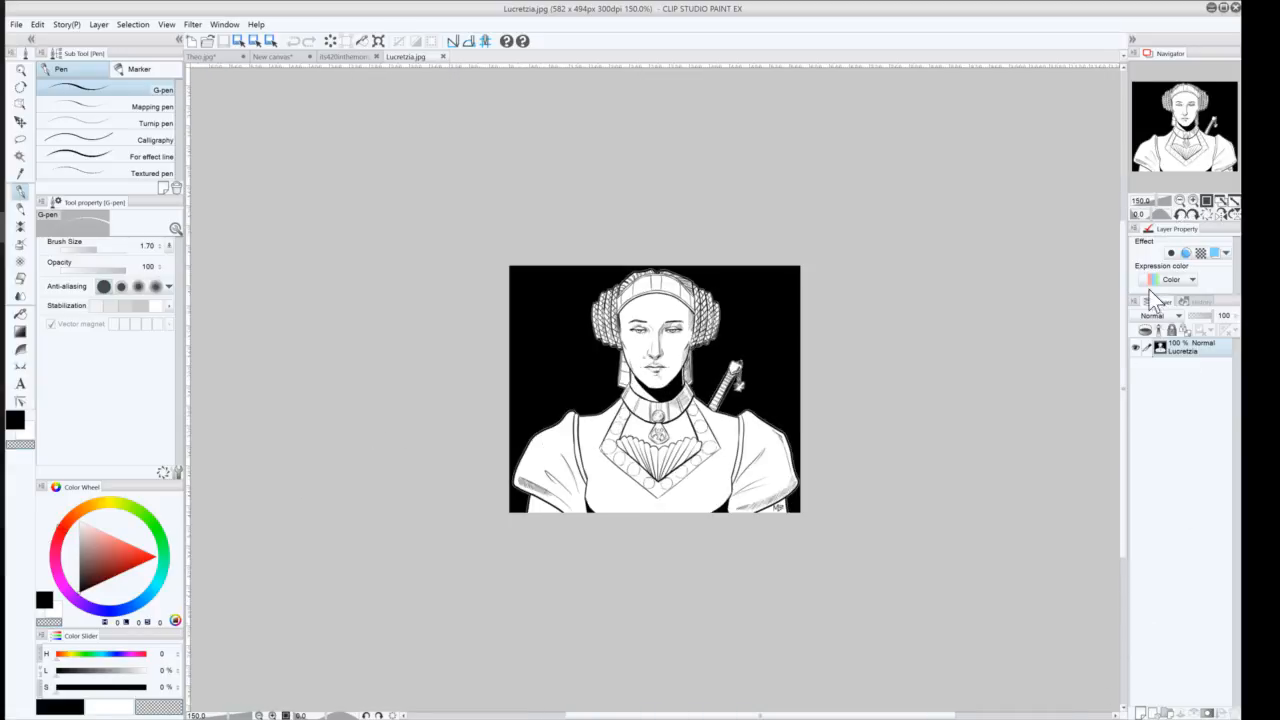
# Close the Lucretzia.jpg and its420inthemorn.jpg documents
pyautogui.click(443, 56)
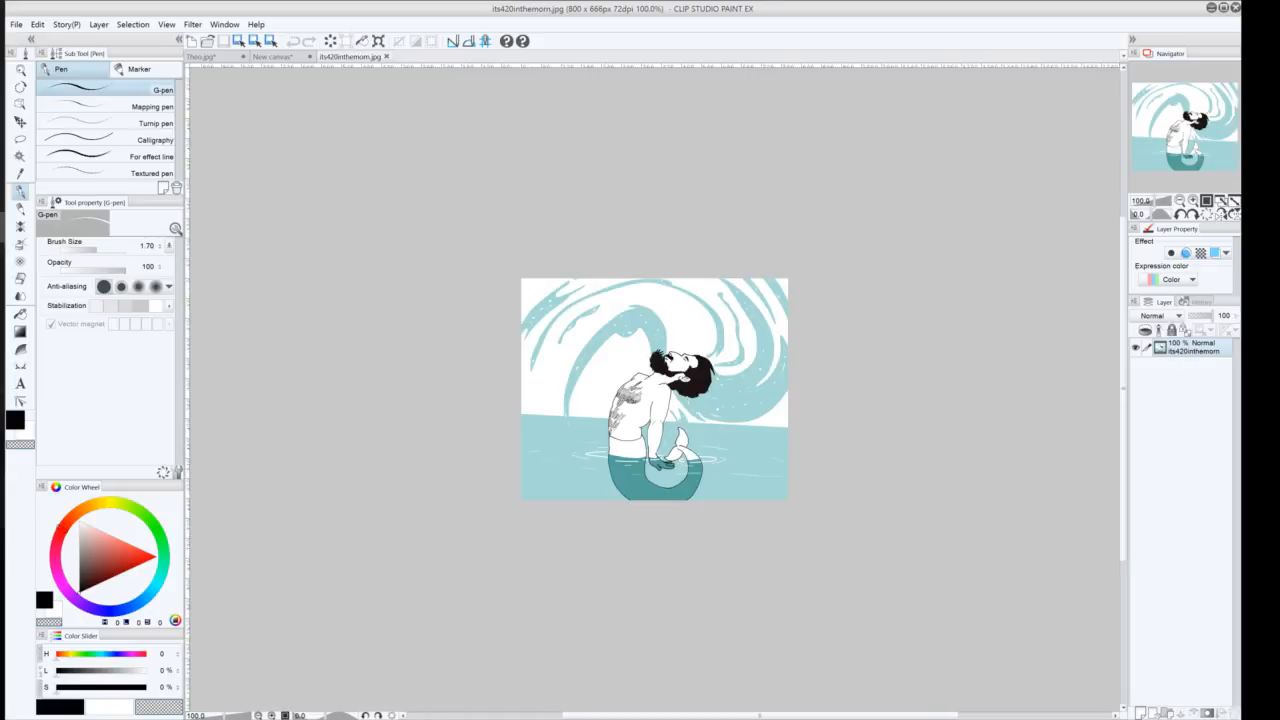
pyautogui.click(384, 57)
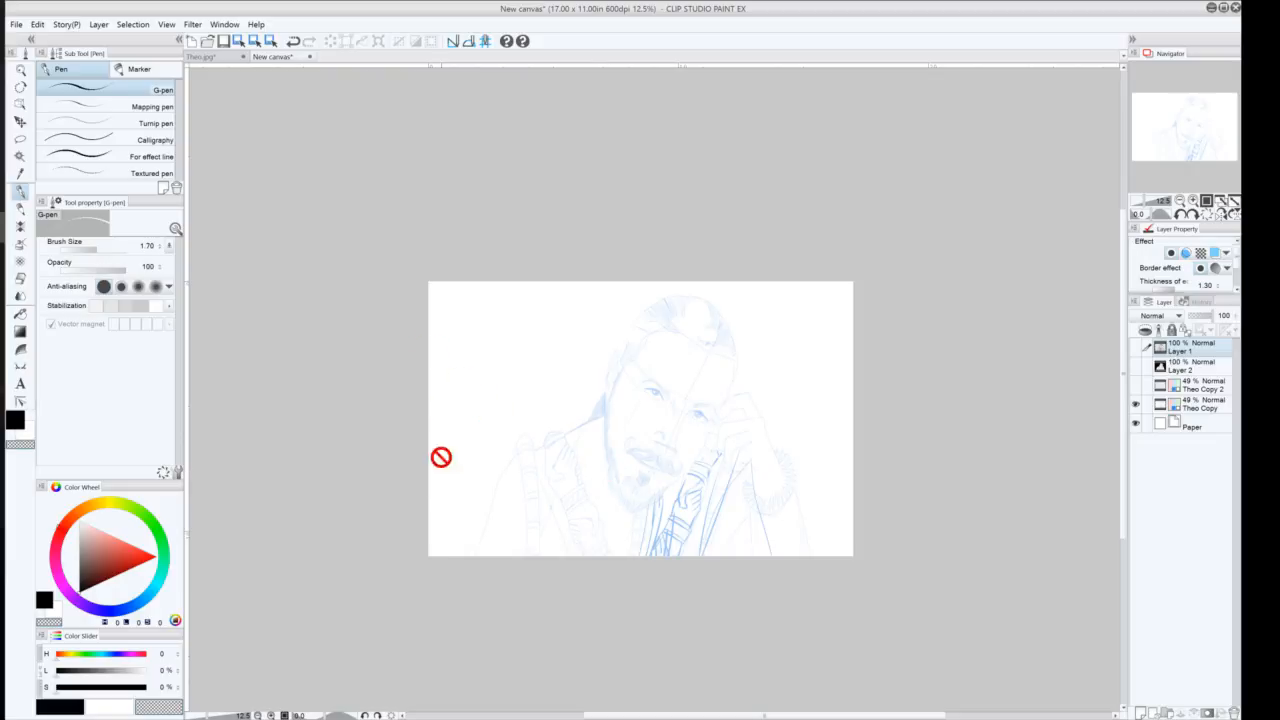
# Show the ink and background layers again and toggle the Theo Copy sketch layer's visibility
pyautogui.click(1135, 366)
pyautogui.click(1135, 347)
pyautogui.click(1135, 404)
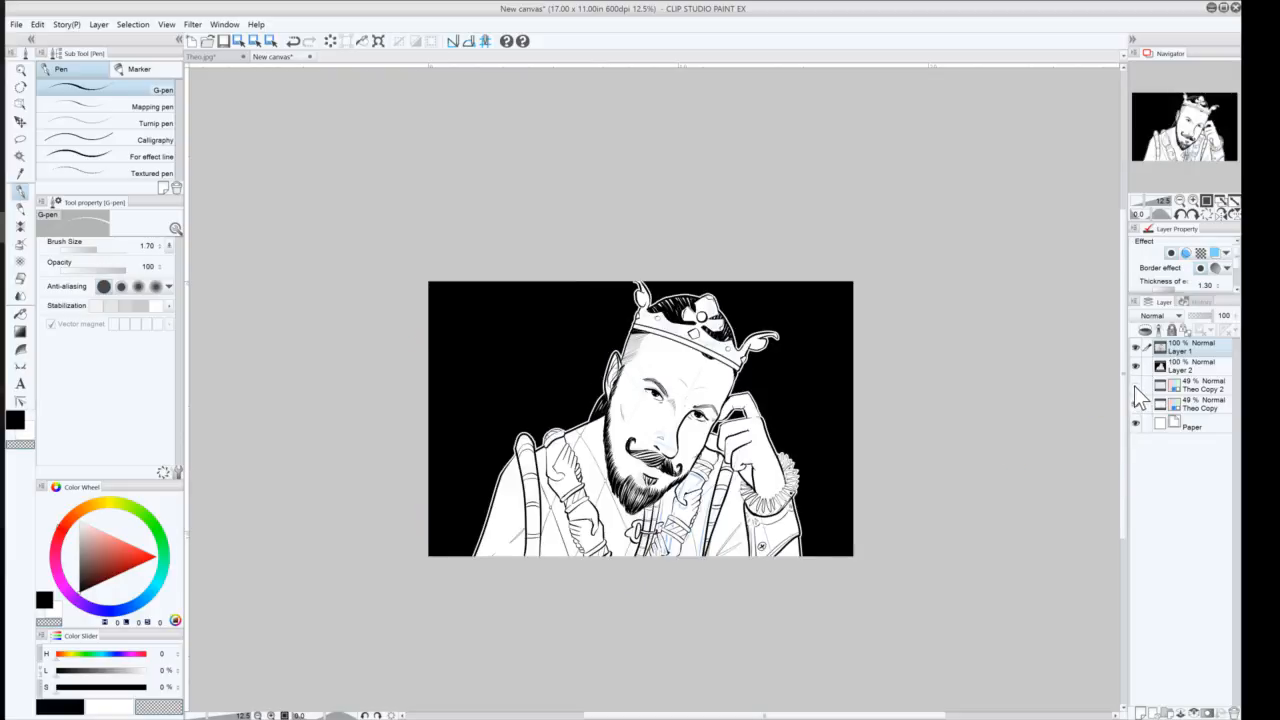
pyautogui.click(1135, 404)
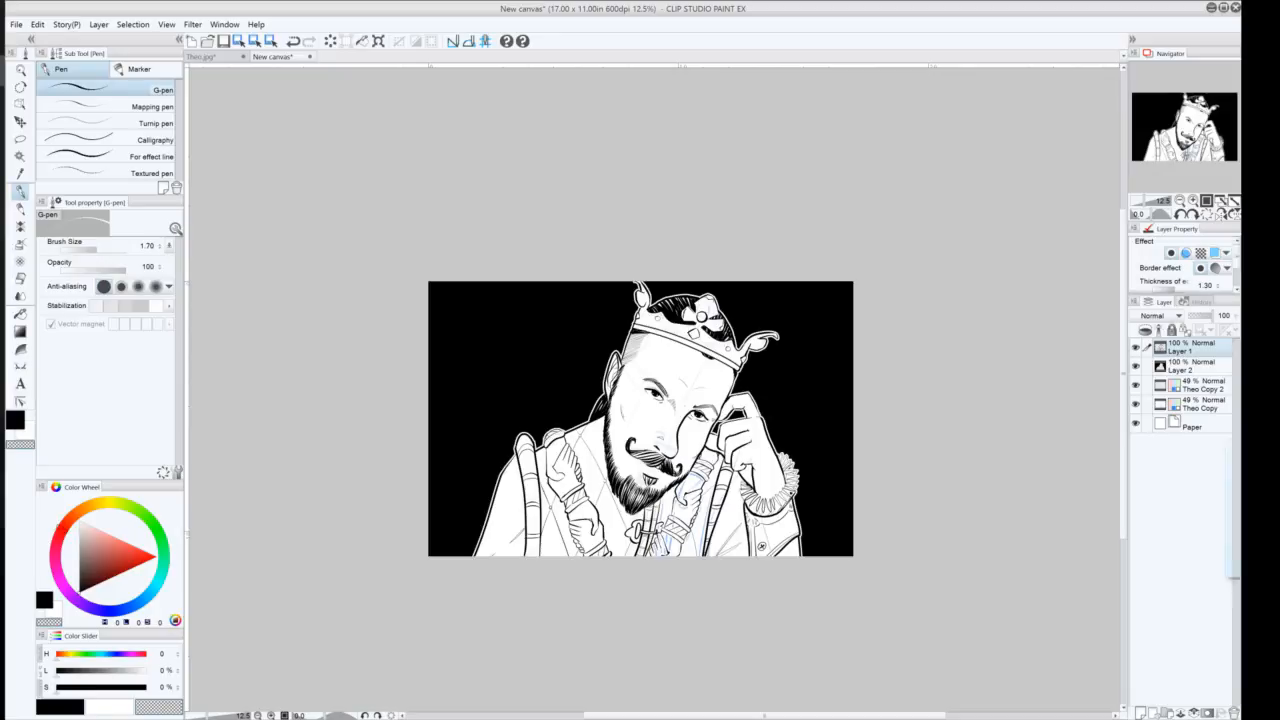
# Try to drop an external file onto the canvas, dismissing the error, and toggle the sketch layer visibility
pyautogui.moveTo(1232, 564); pyautogui.dragTo(690, 125)
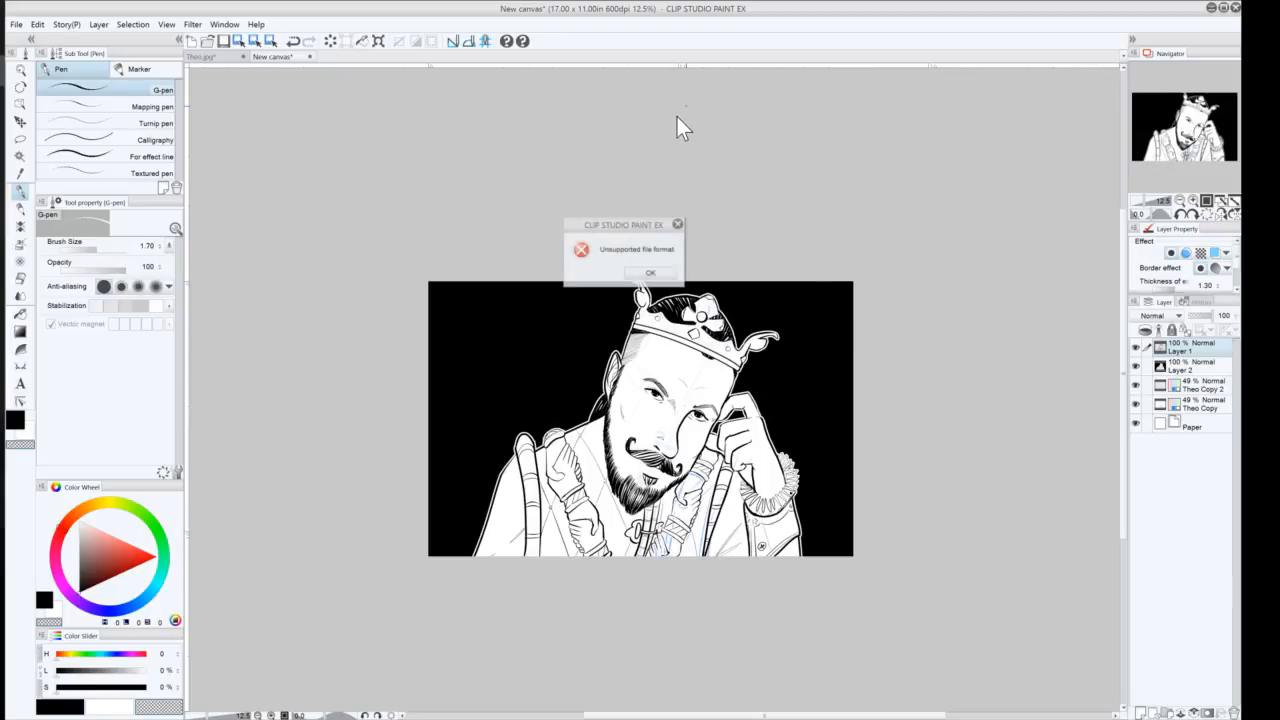
pyautogui.click(650, 272)
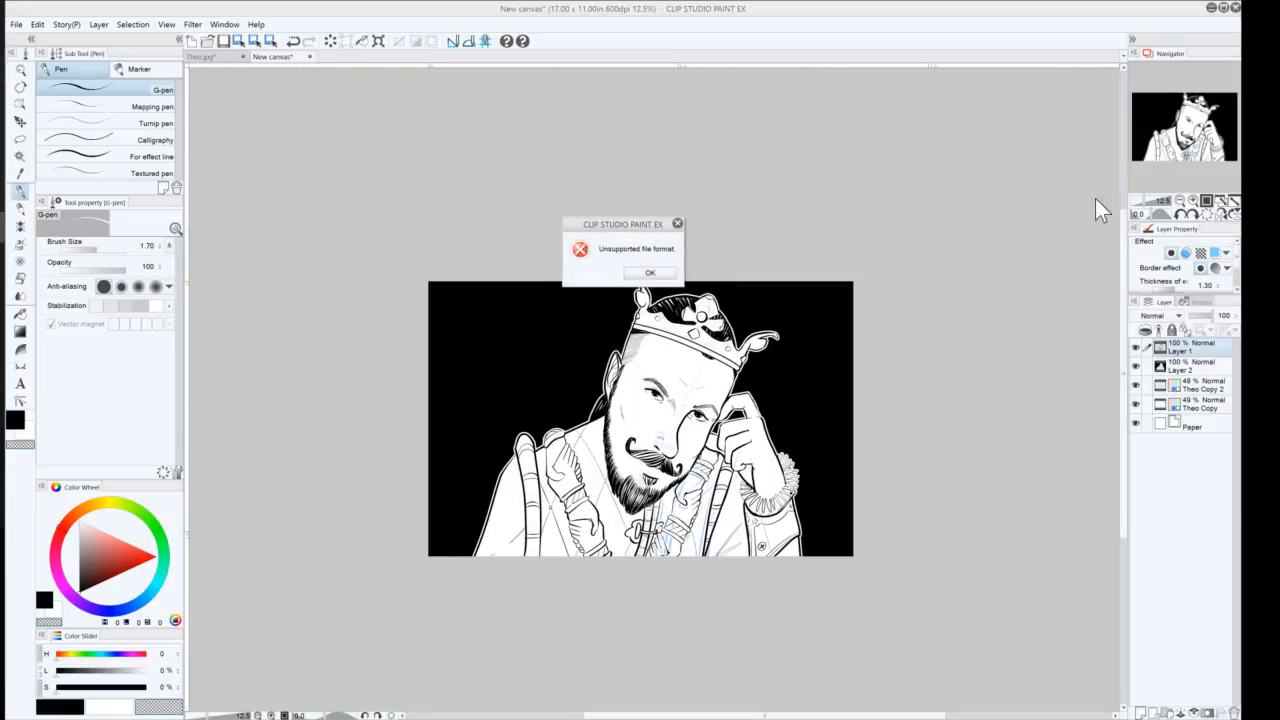
pyautogui.click(650, 272)
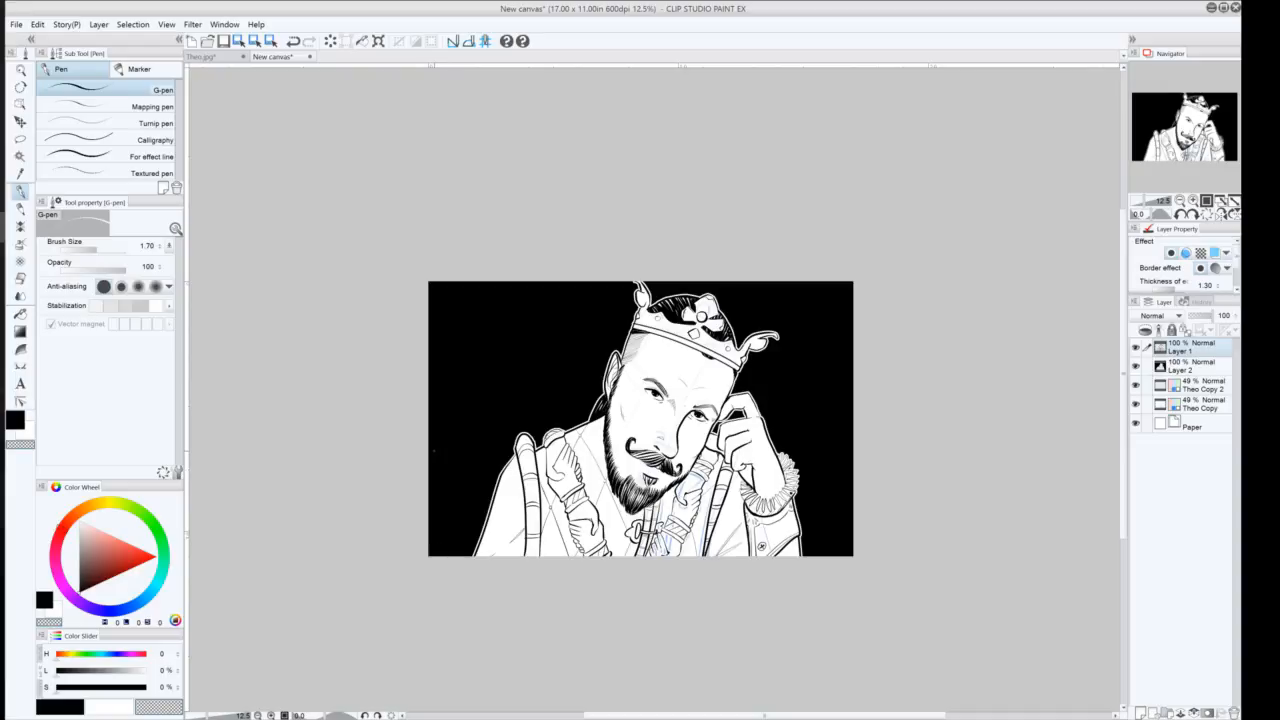
pyautogui.click(1135, 403)
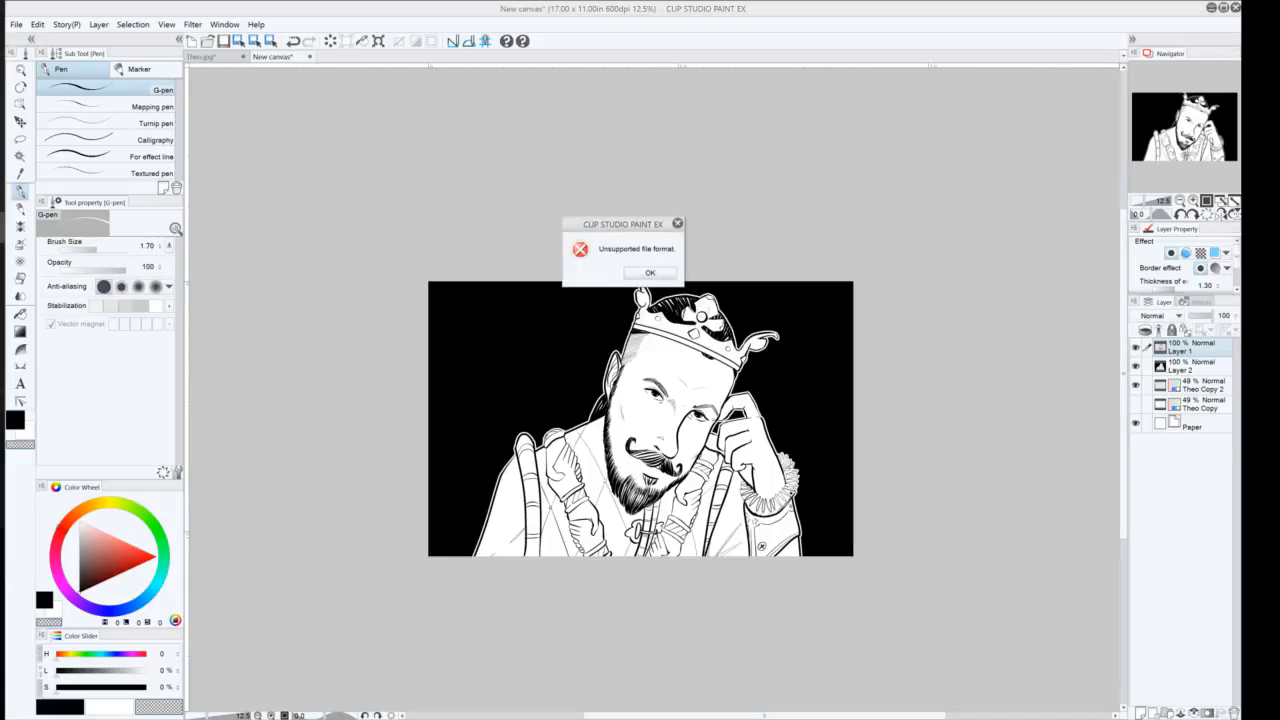
pyautogui.click(650, 272)
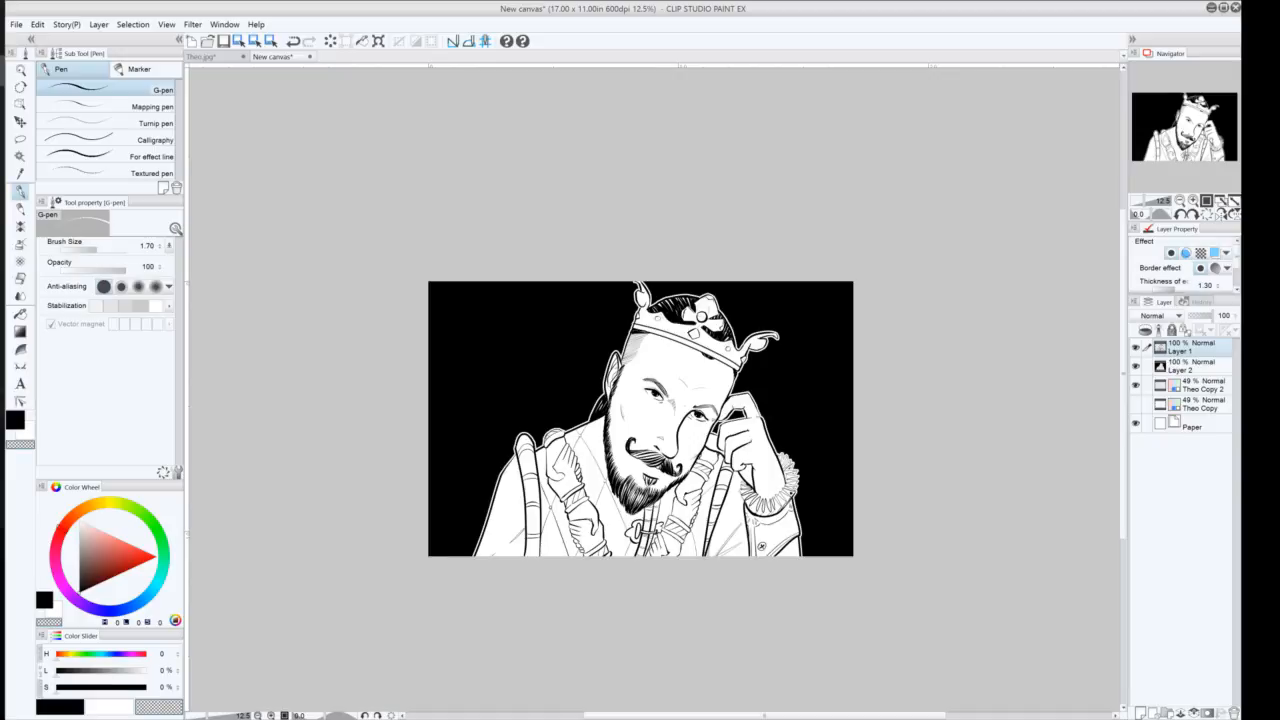
# Hide the Theo Copy 2 sketch layer and open Barnebas Bust.jpg from the Creative Cloud Files folder
pyautogui.click(1135, 385)
pyautogui.click(16, 24)
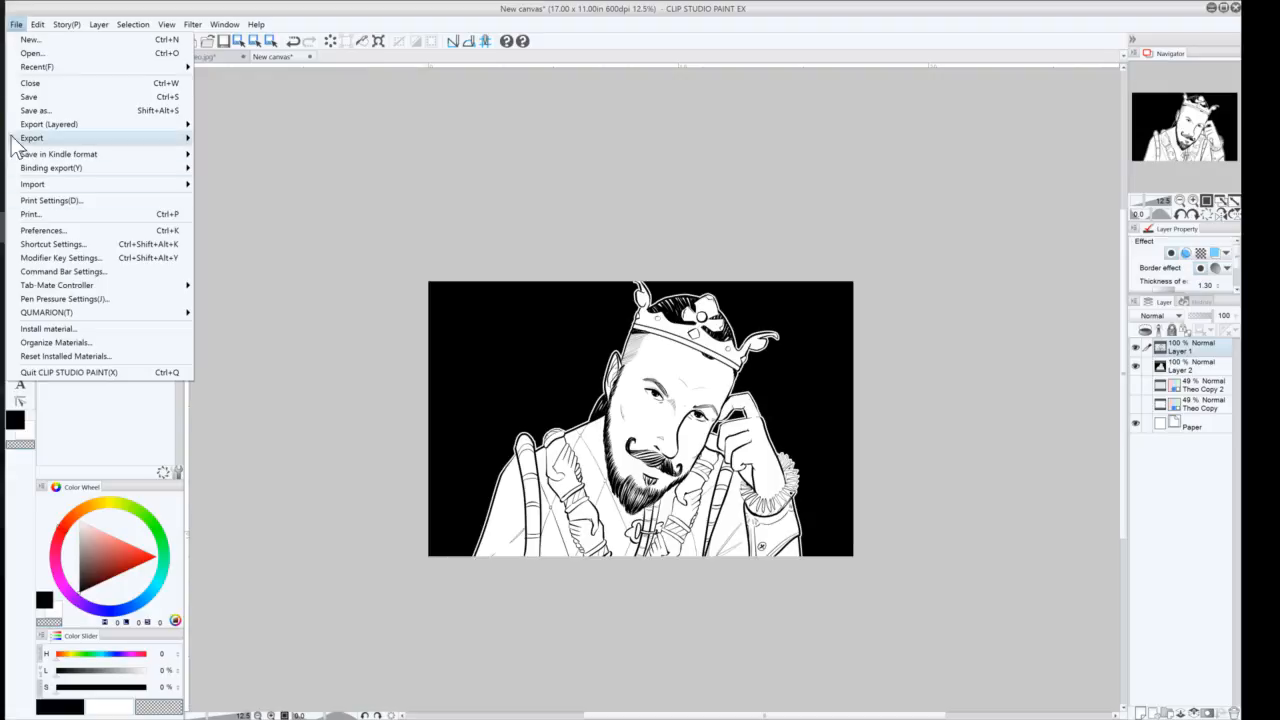
pyautogui.click(24, 52)
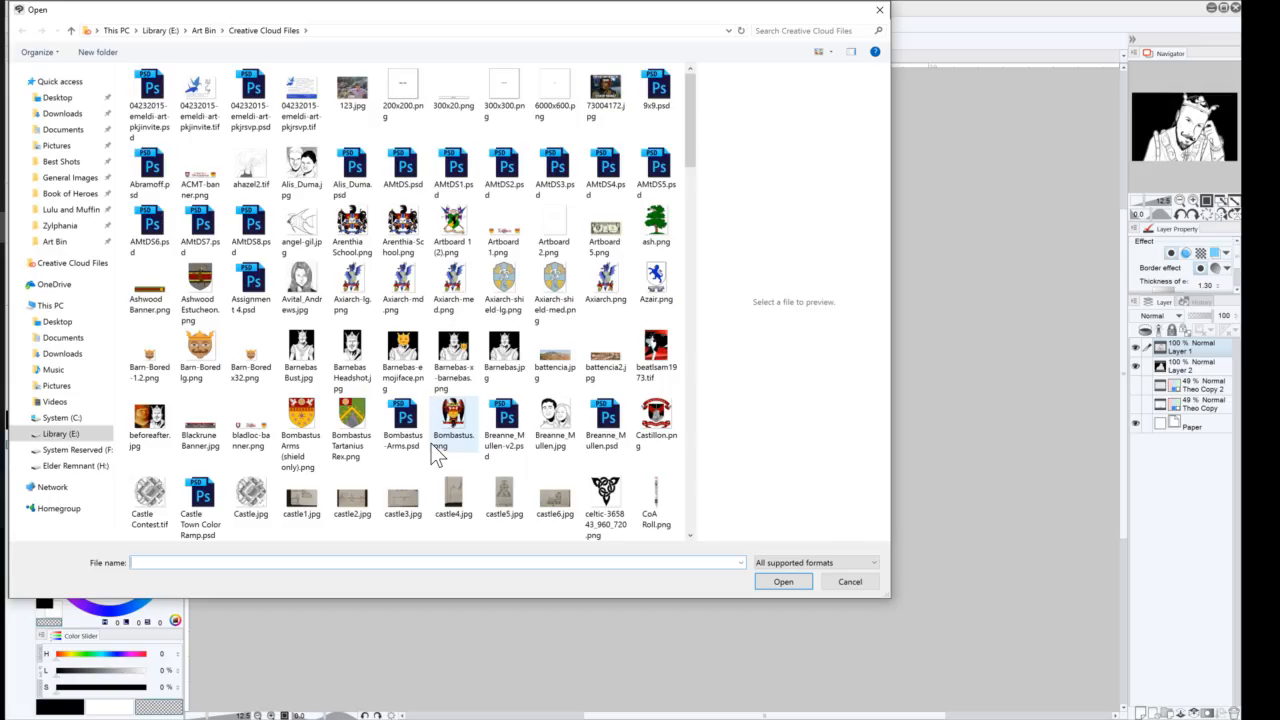
pyautogui.moveTo(688, 146); pyautogui.dragTo(689, 241)
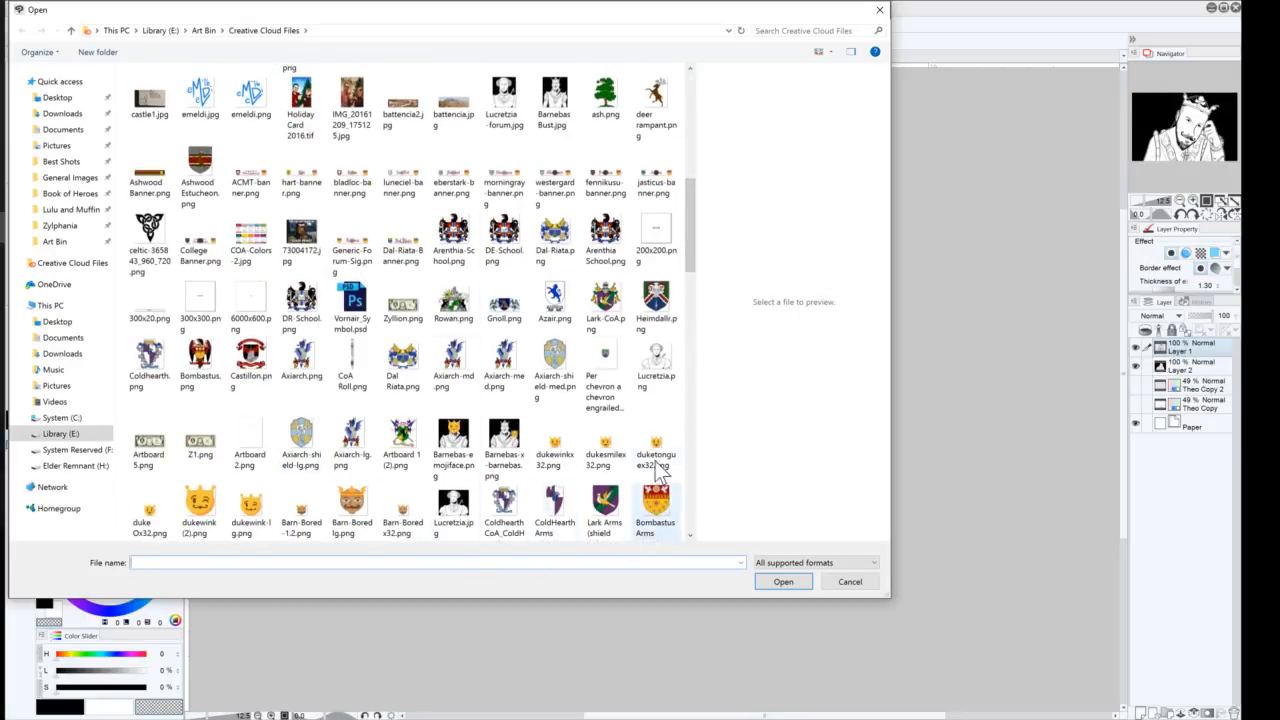
pyautogui.scroll(1, 690, 230)
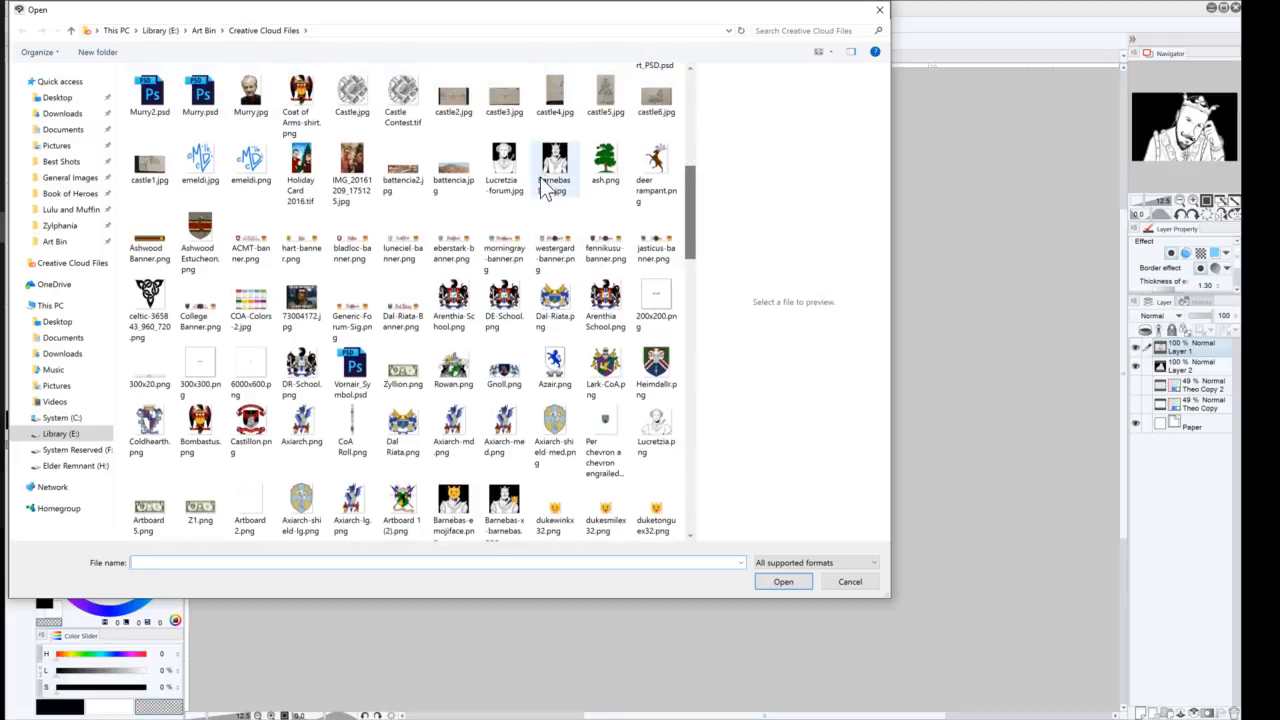
pyautogui.click(565, 196)
pyautogui.click(781, 581)
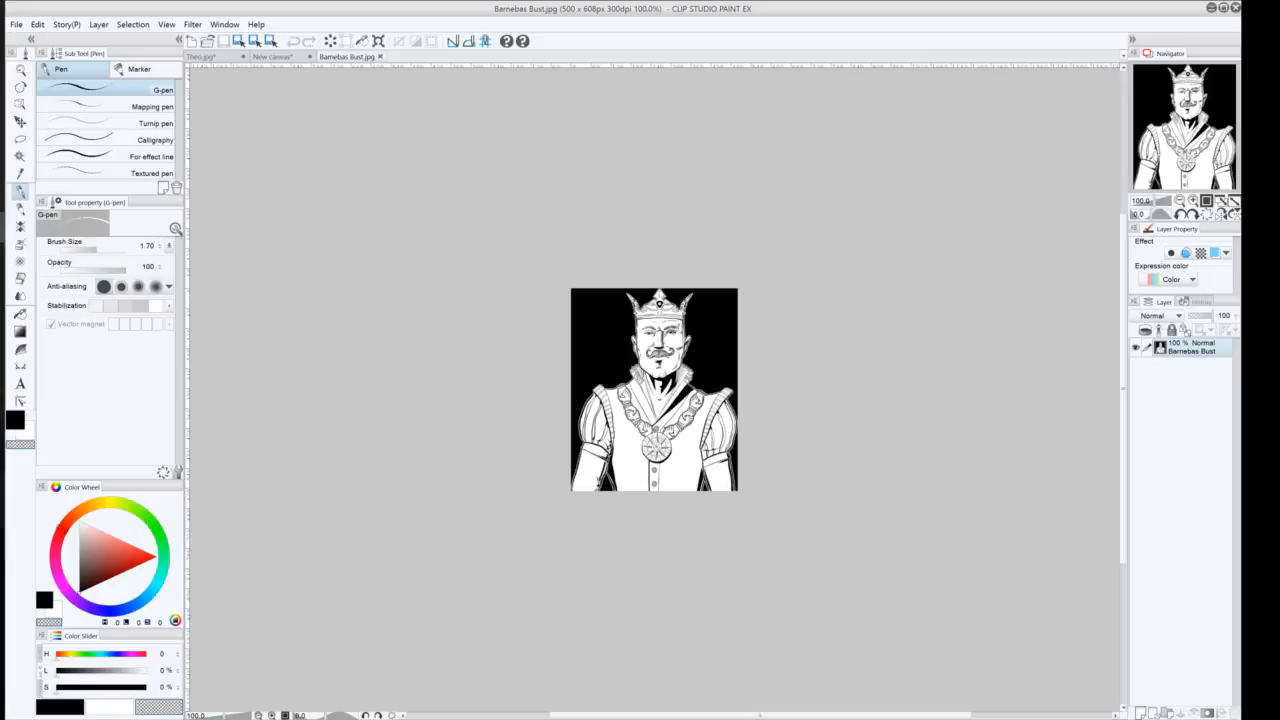
# Zoom into Barnebas Bust.jpg and compare it with the inked artwork on the New canvas
pyautogui.click(1191, 199)
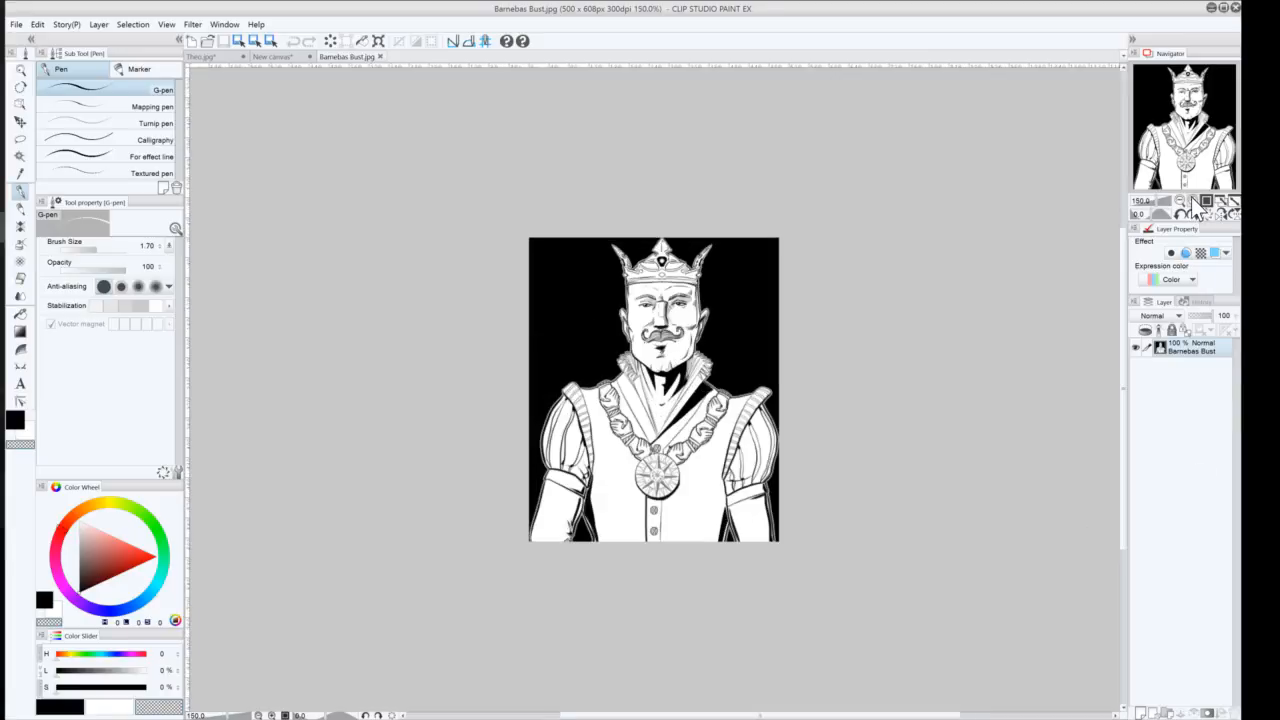
pyautogui.click(1191, 199)
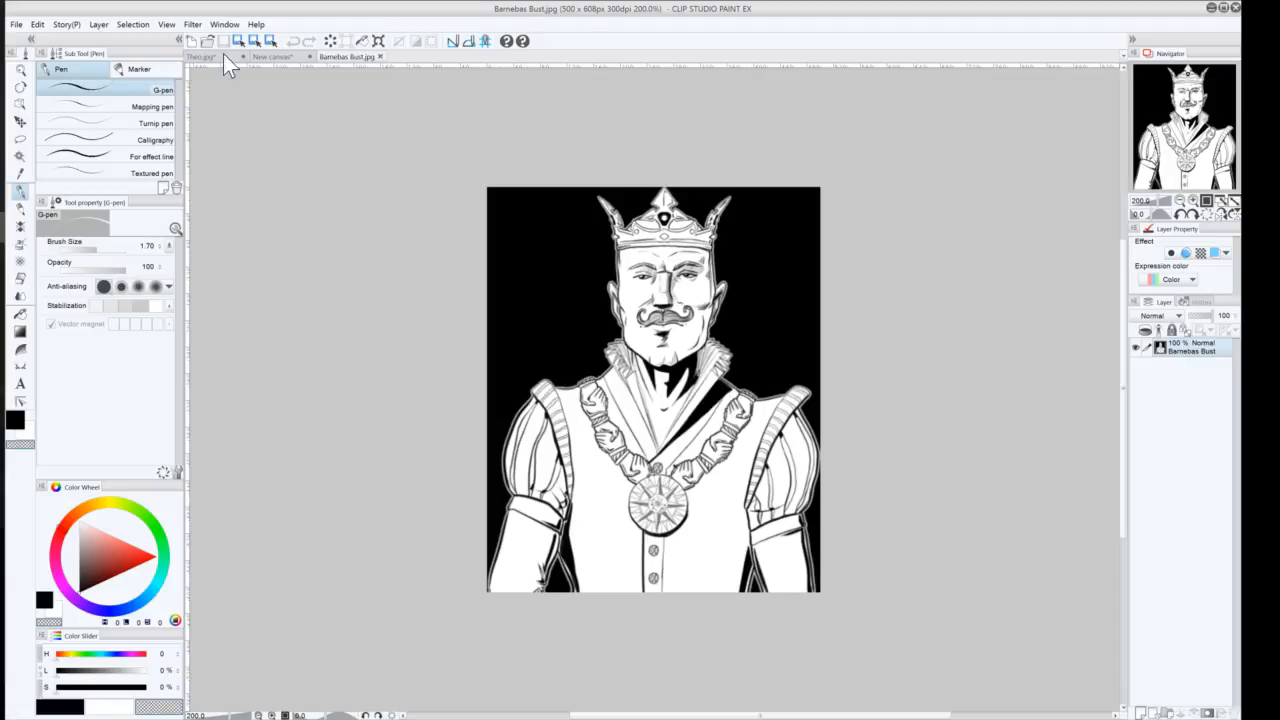
pyautogui.click(273, 57)
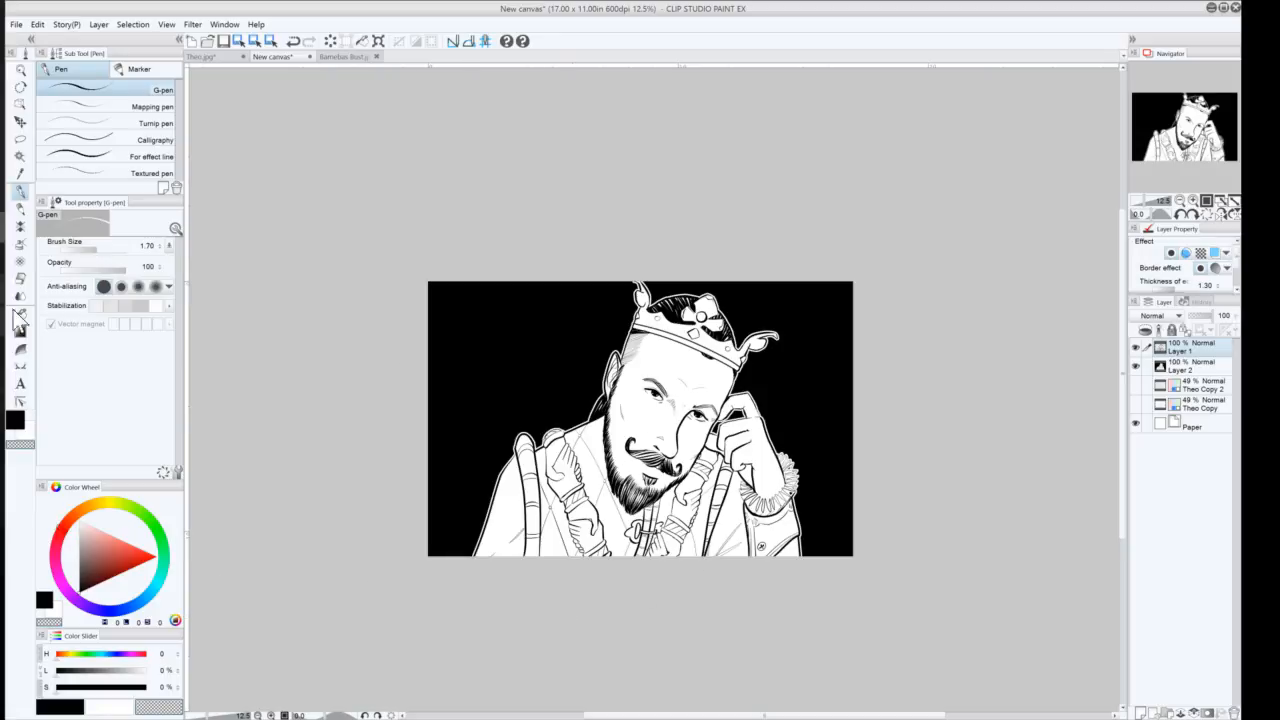
pyautogui.click(339, 58)
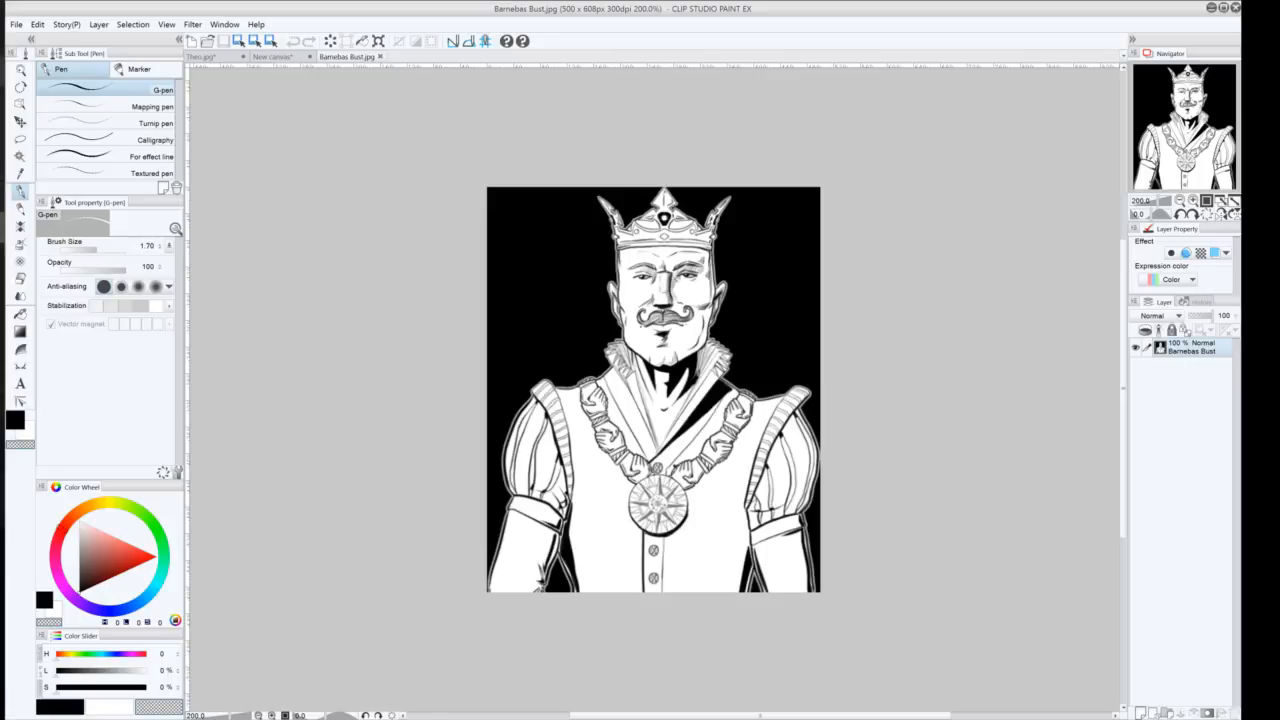
# Search the Art Bin folder for "barn" and open Barnebas Style Sheet.lip
pyautogui.moveTo(2, 72)
pyautogui.click(16, 24)
pyautogui.click(36, 55)
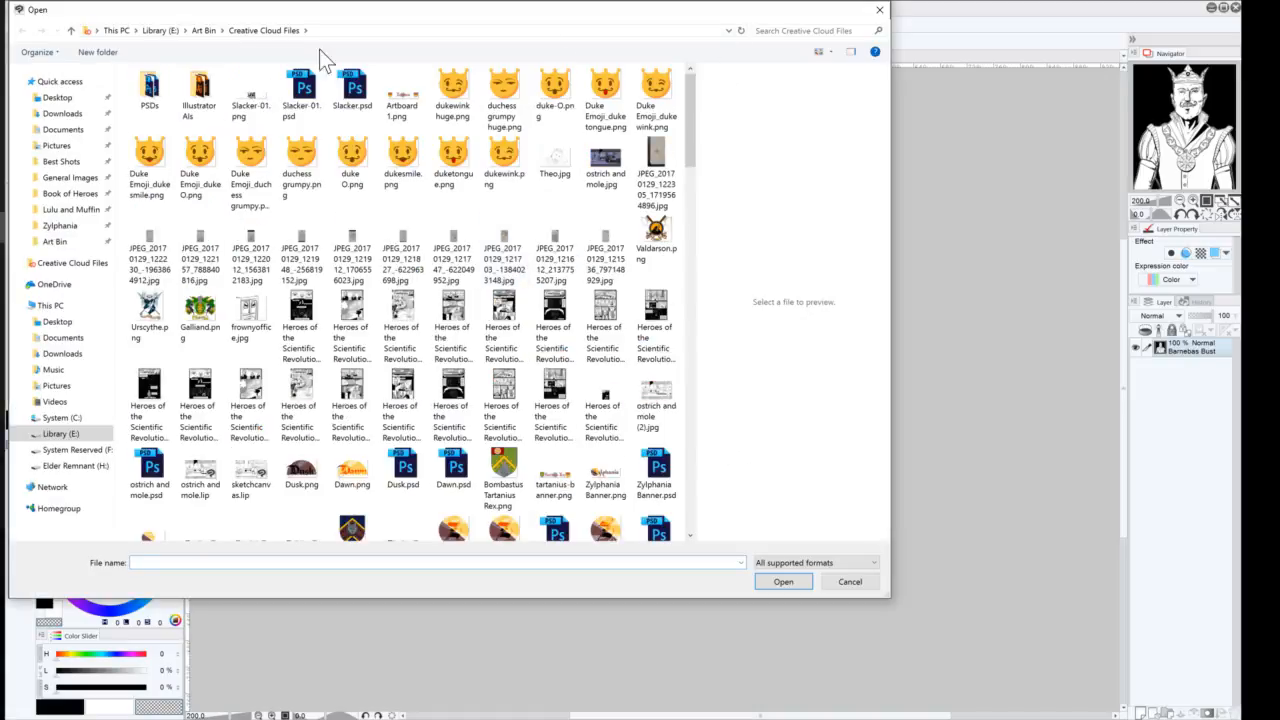
pyautogui.click(205, 30)
pyautogui.click(800, 30)
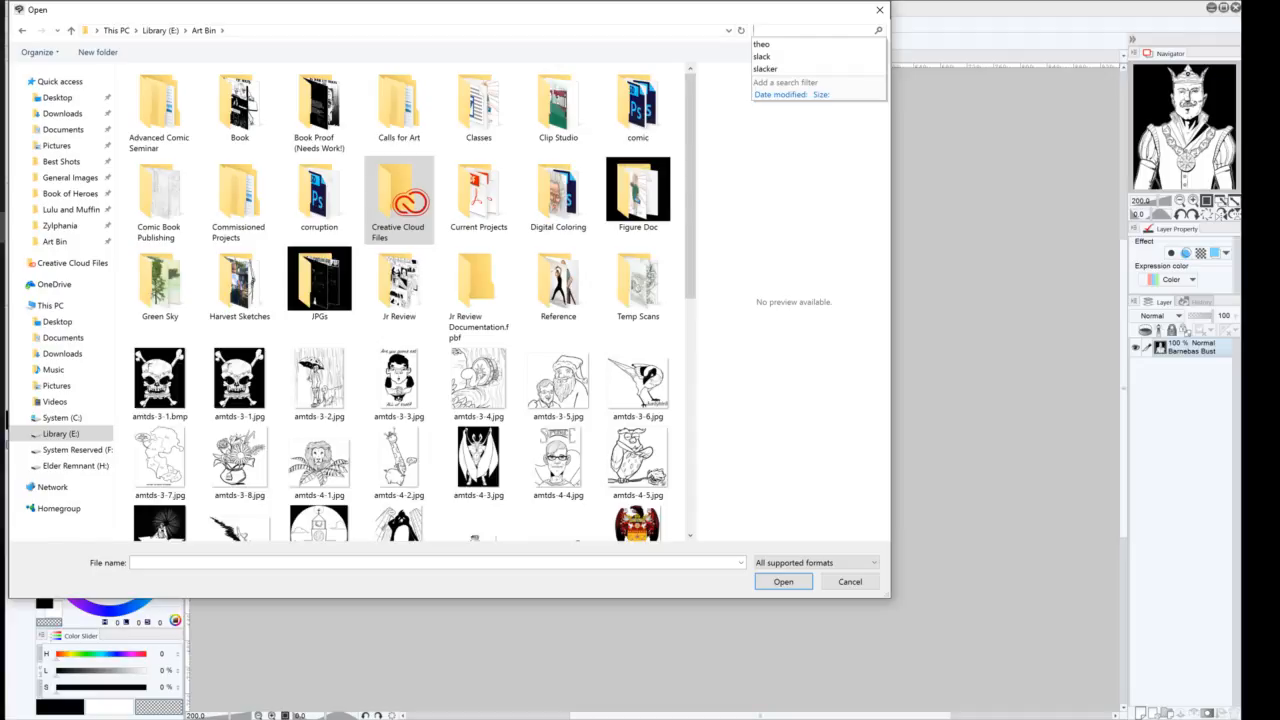
pyautogui.write('barn')
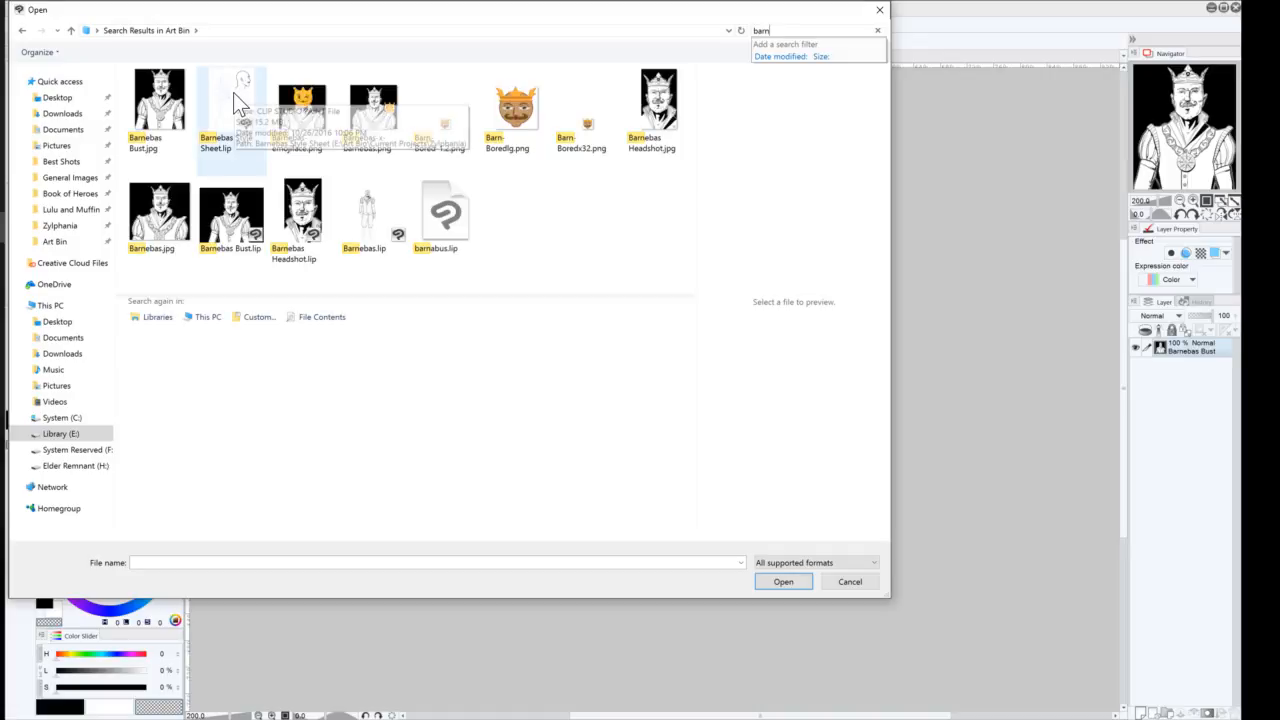
pyautogui.click(520, 115)
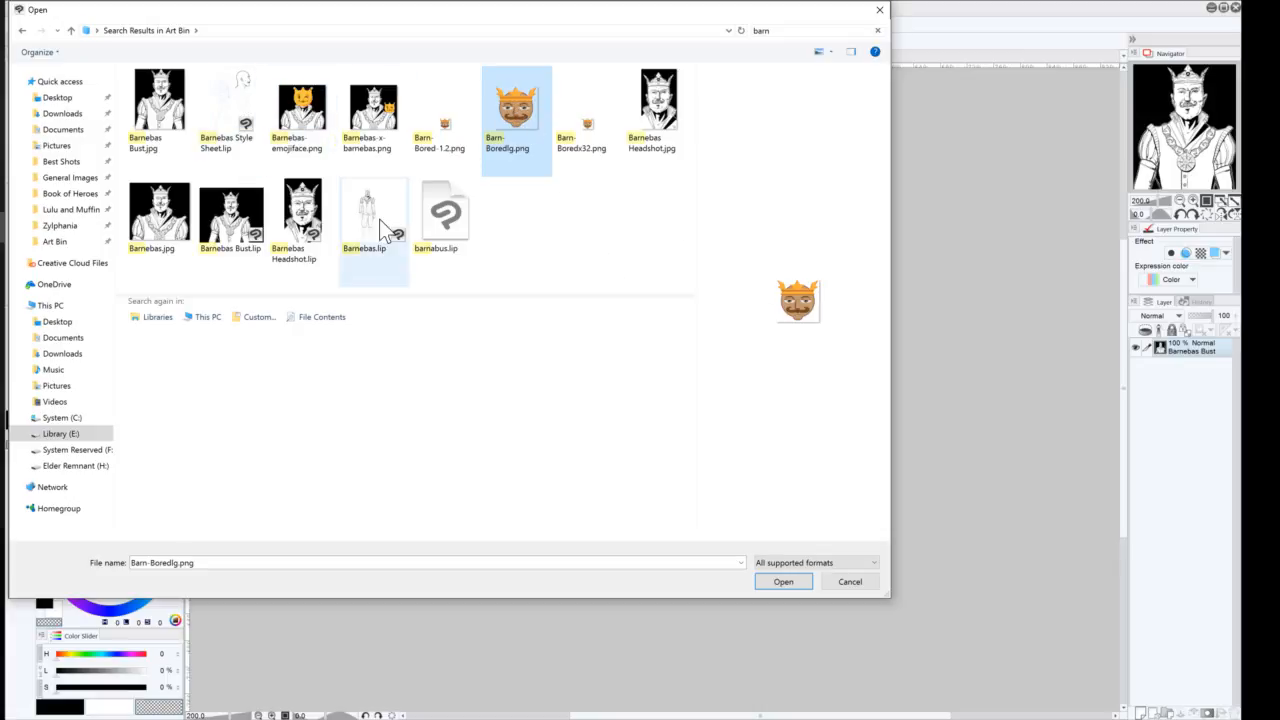
pyautogui.doubleClick(243, 103)
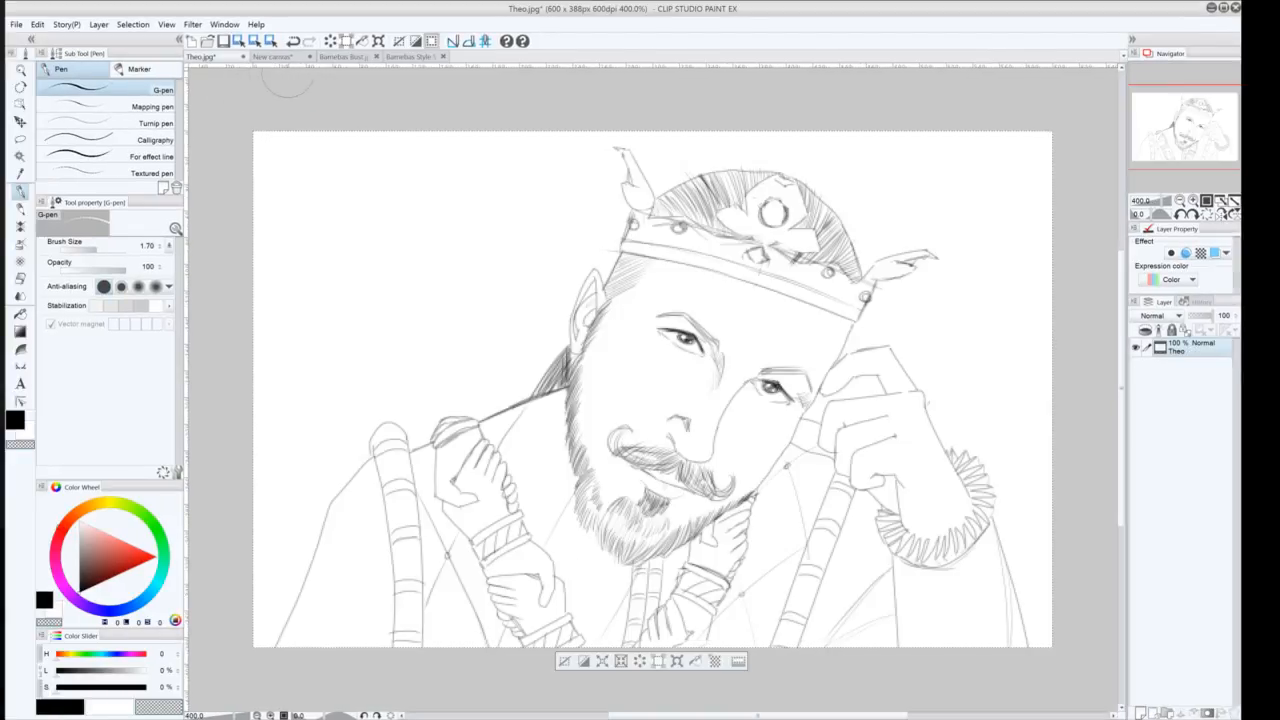
pyautogui.click(413, 57)
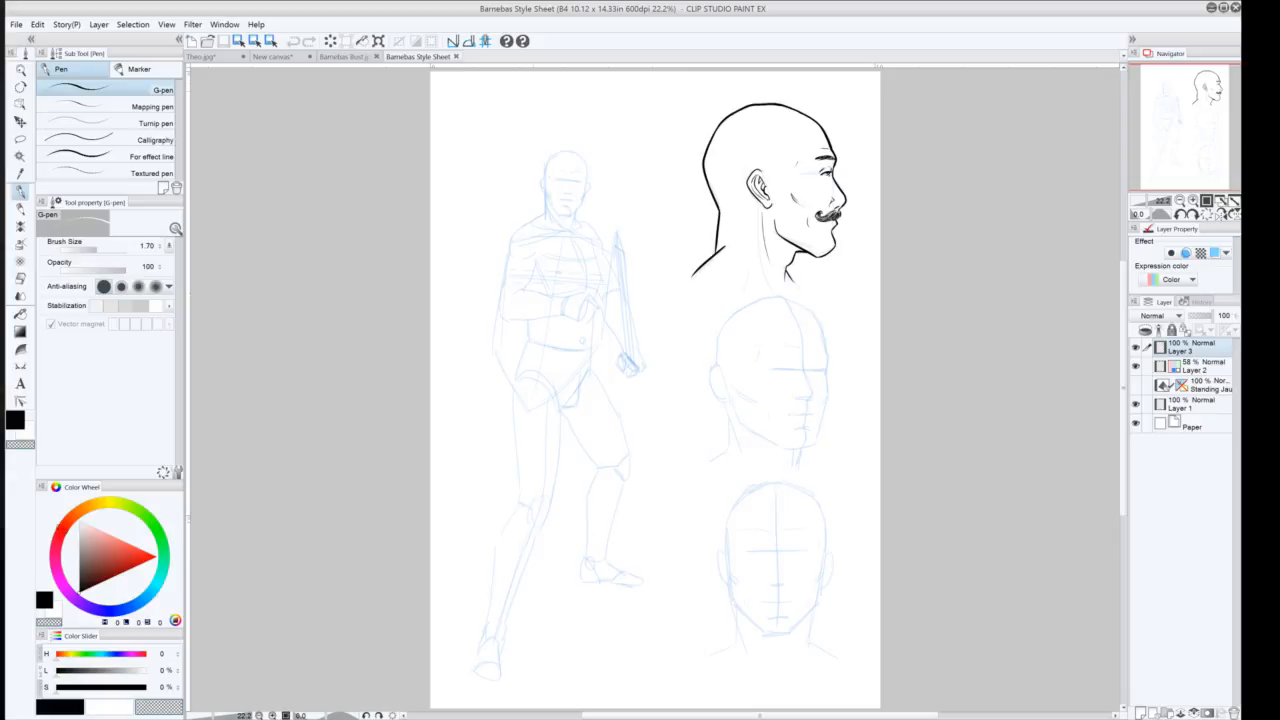
# Close the Barnebas Bust.jpg, Barnebas Style Sheet and Theo.jpg documents, discarding changes to Theo.jpg
pyautogui.click(341, 55)
pyautogui.click(290, 56)
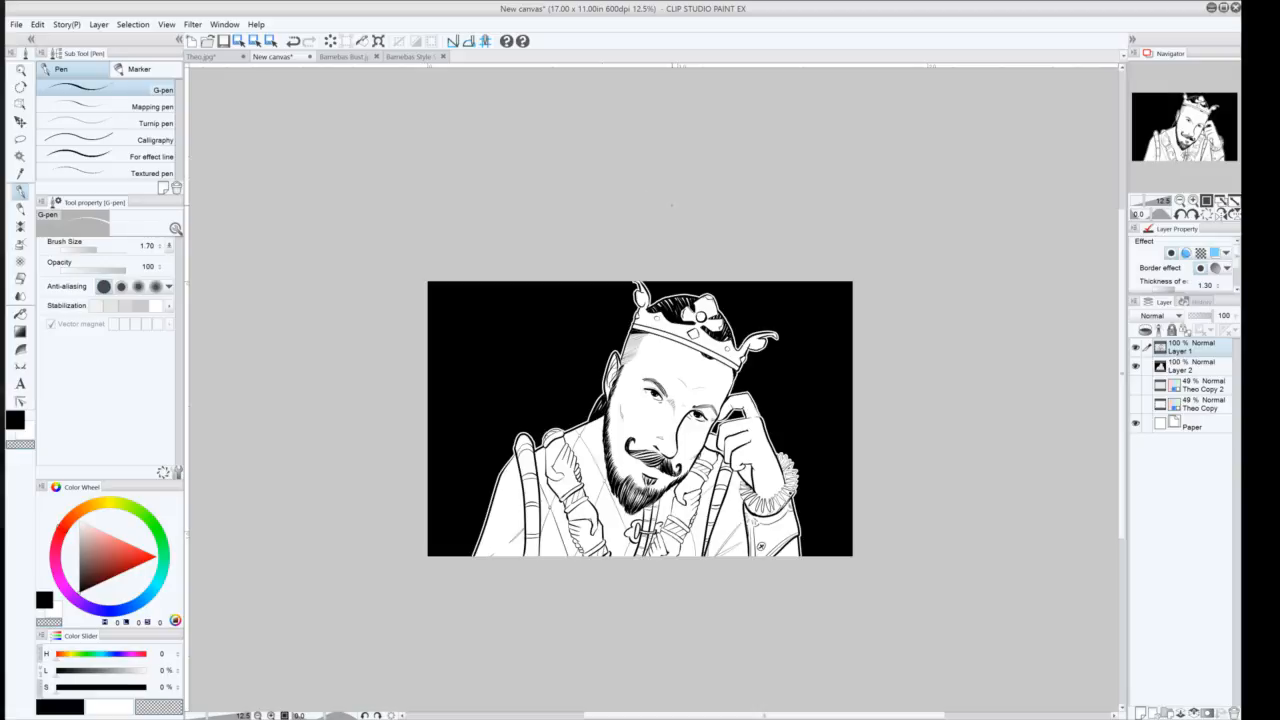
pyautogui.click(347, 58)
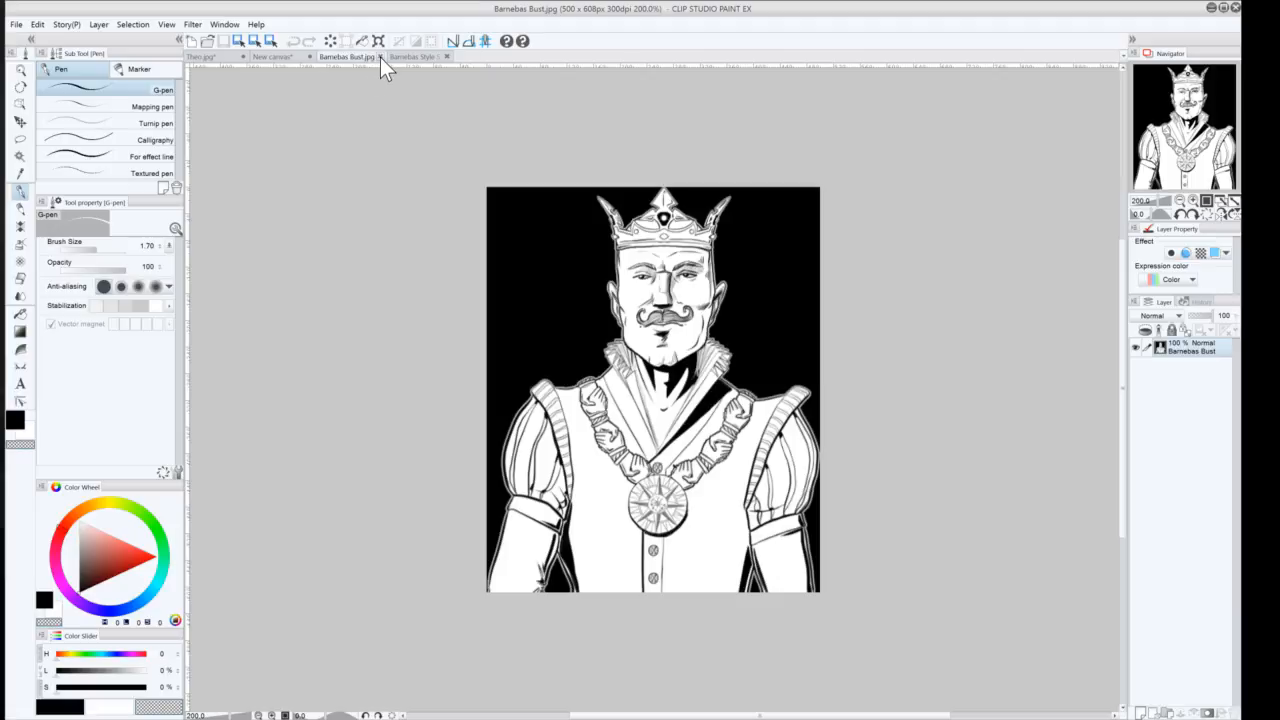
pyautogui.click(380, 57)
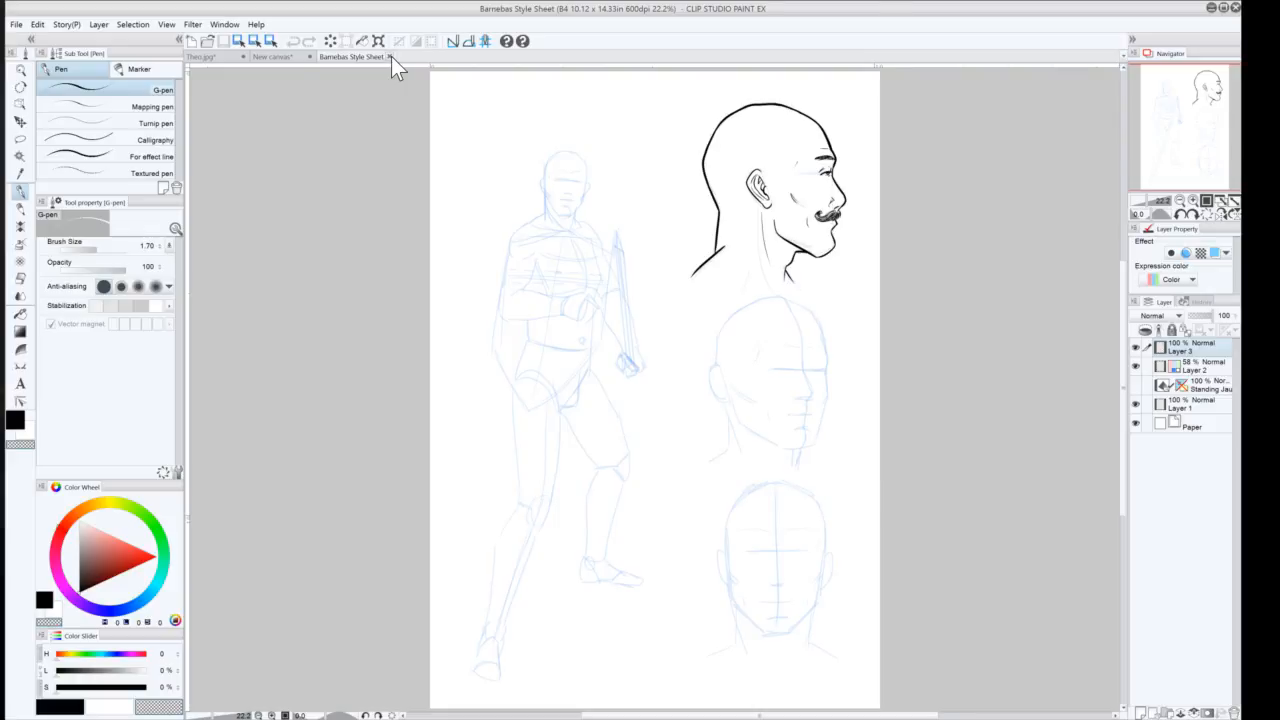
pyautogui.click(391, 57)
pyautogui.click(200, 57)
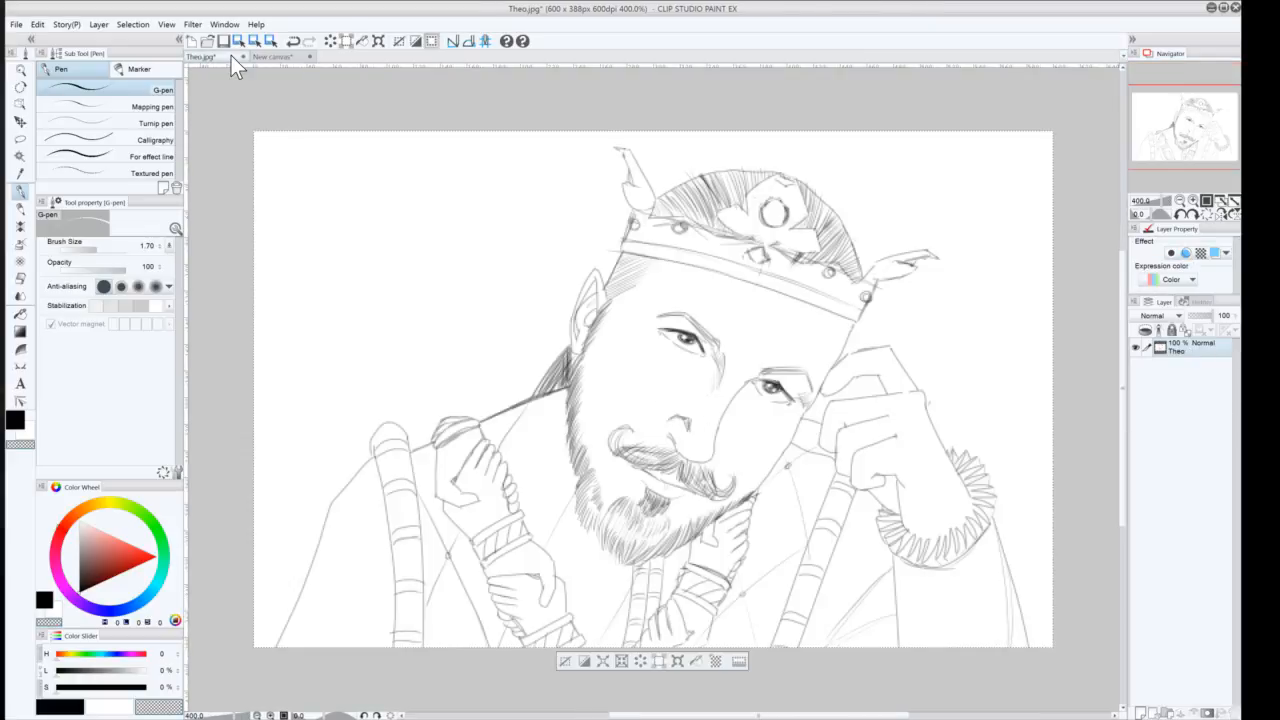
pyautogui.click(243, 56)
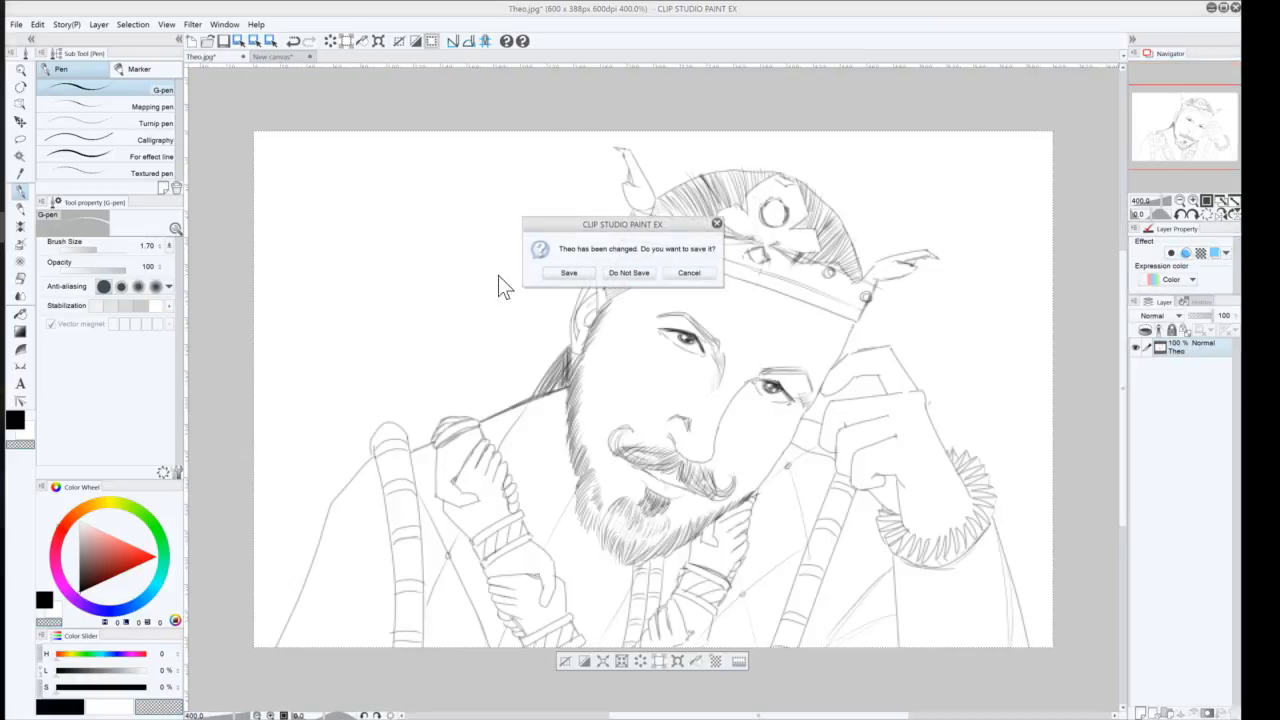
pyautogui.click(617, 275)
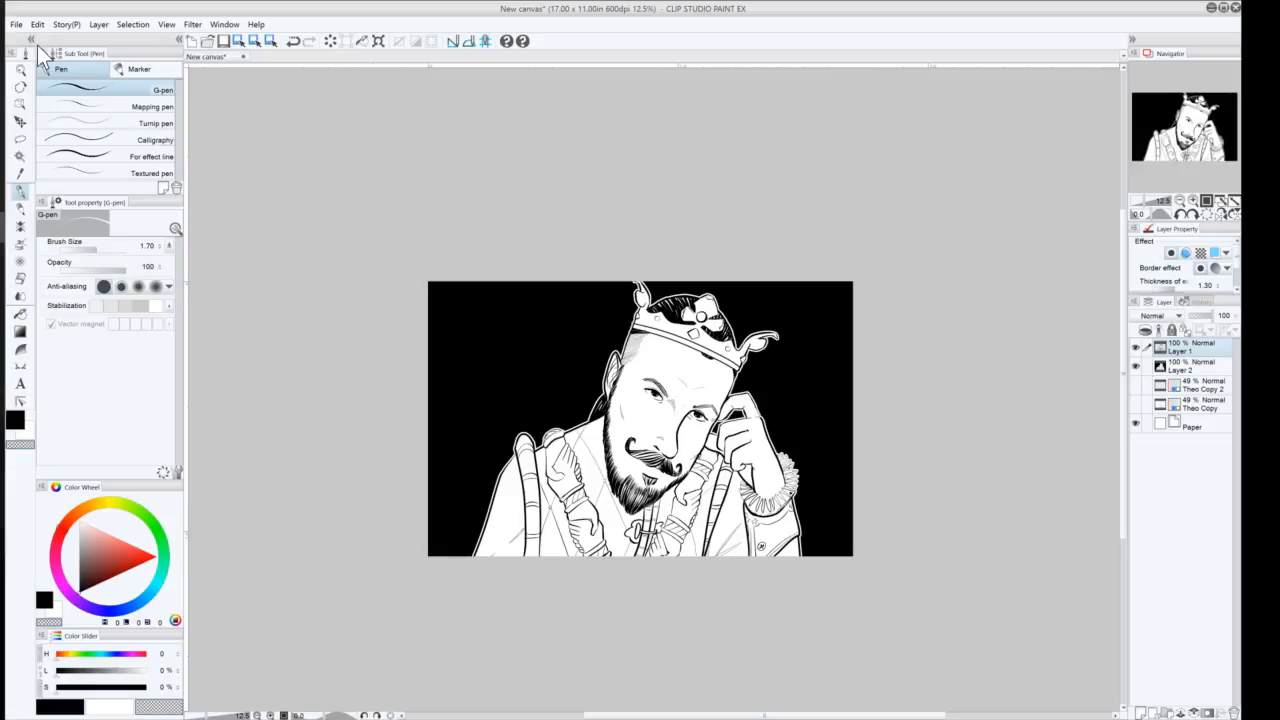
# Save the New canvas as Theo in CLIP STUDIO PAINT format in the Zylphania folder
pyautogui.click(15, 25)
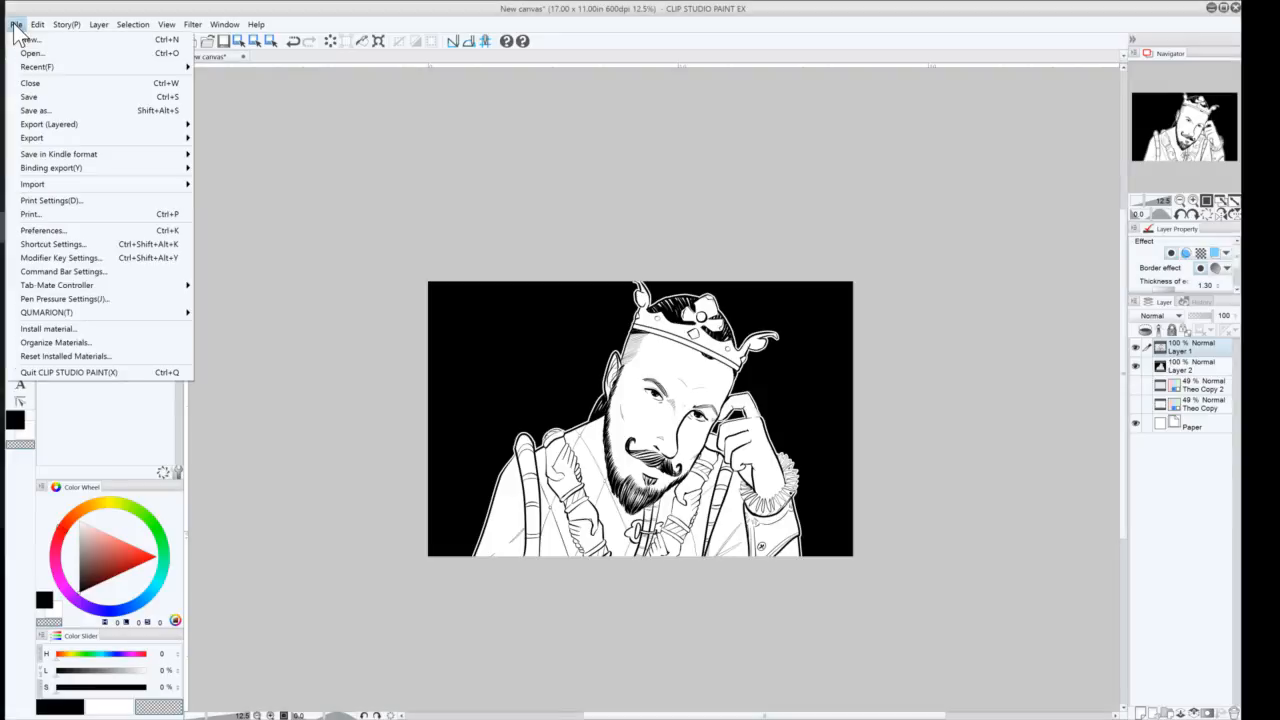
pyautogui.click(18, 25)
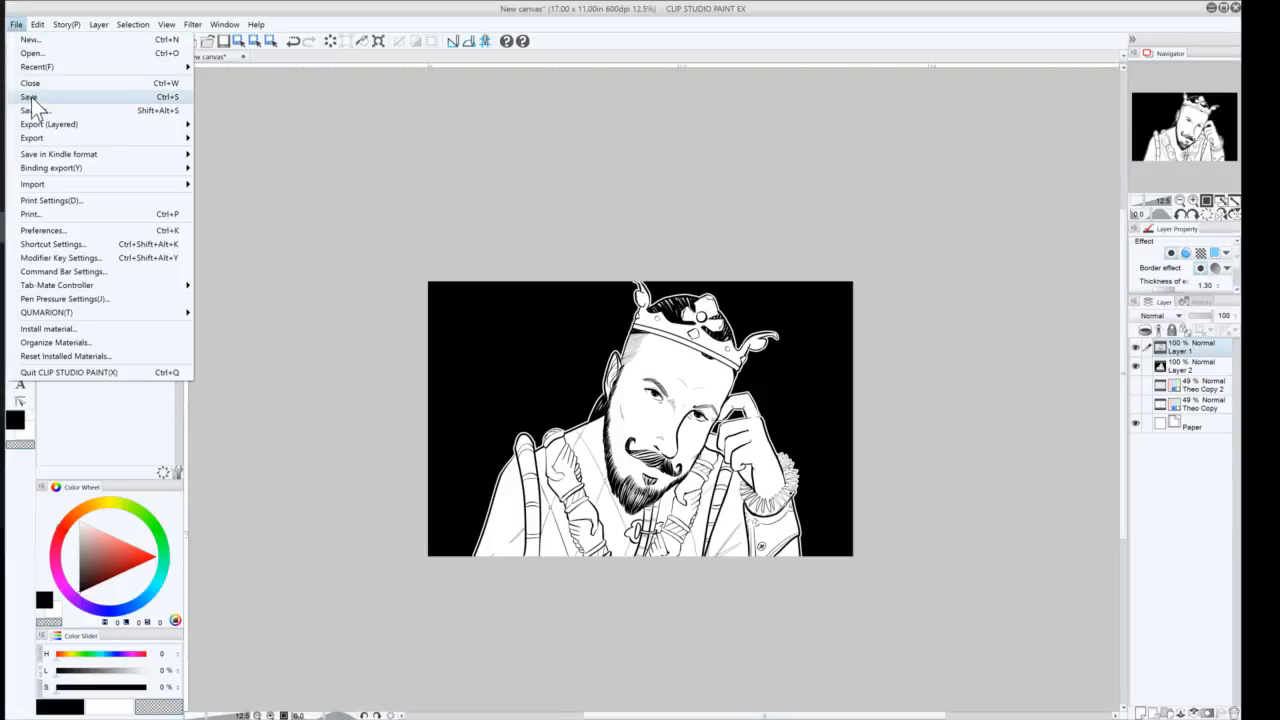
pyautogui.click(32, 95)
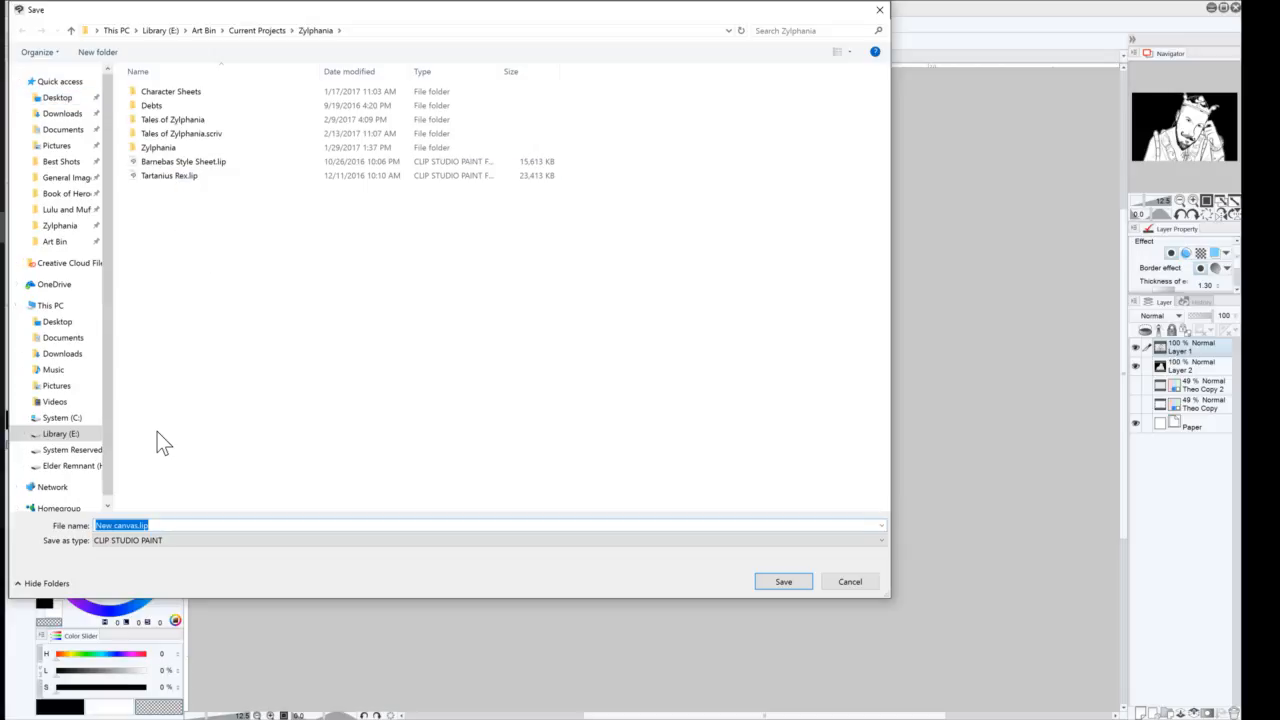
pyautogui.write('Theo')
pyautogui.click(804, 541)
pyautogui.click(808, 553)
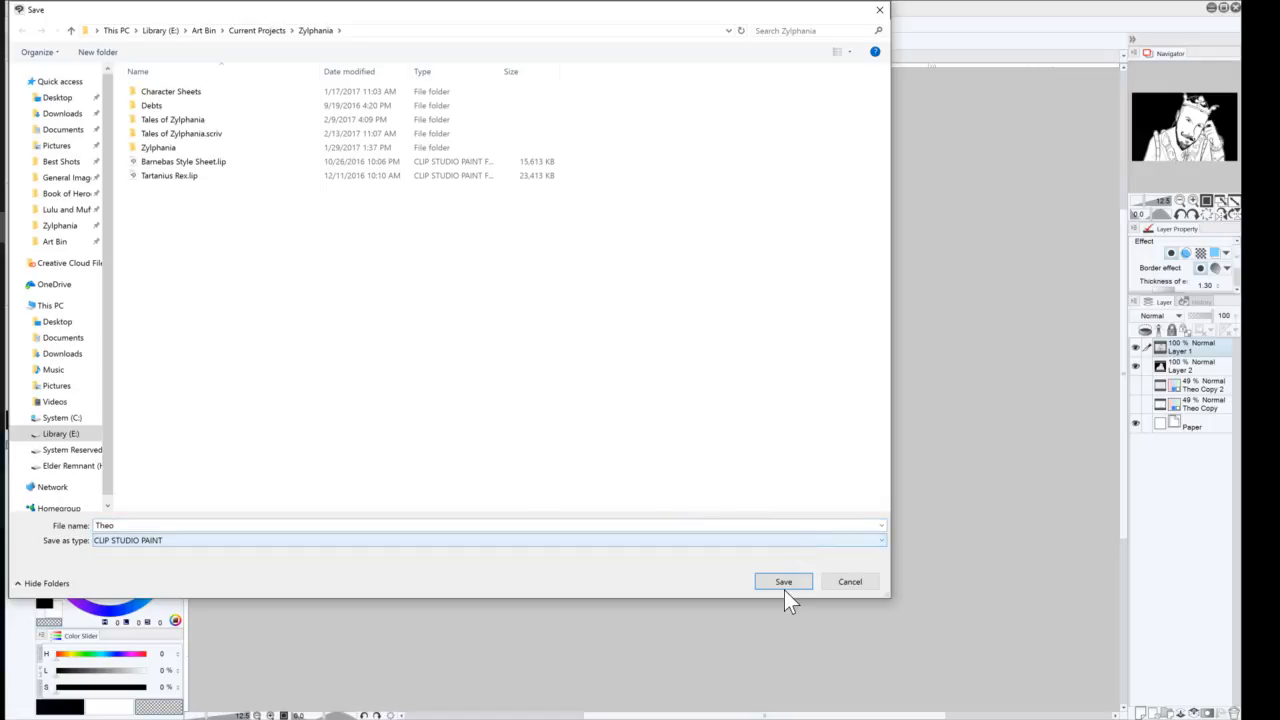
pyautogui.click(785, 588)
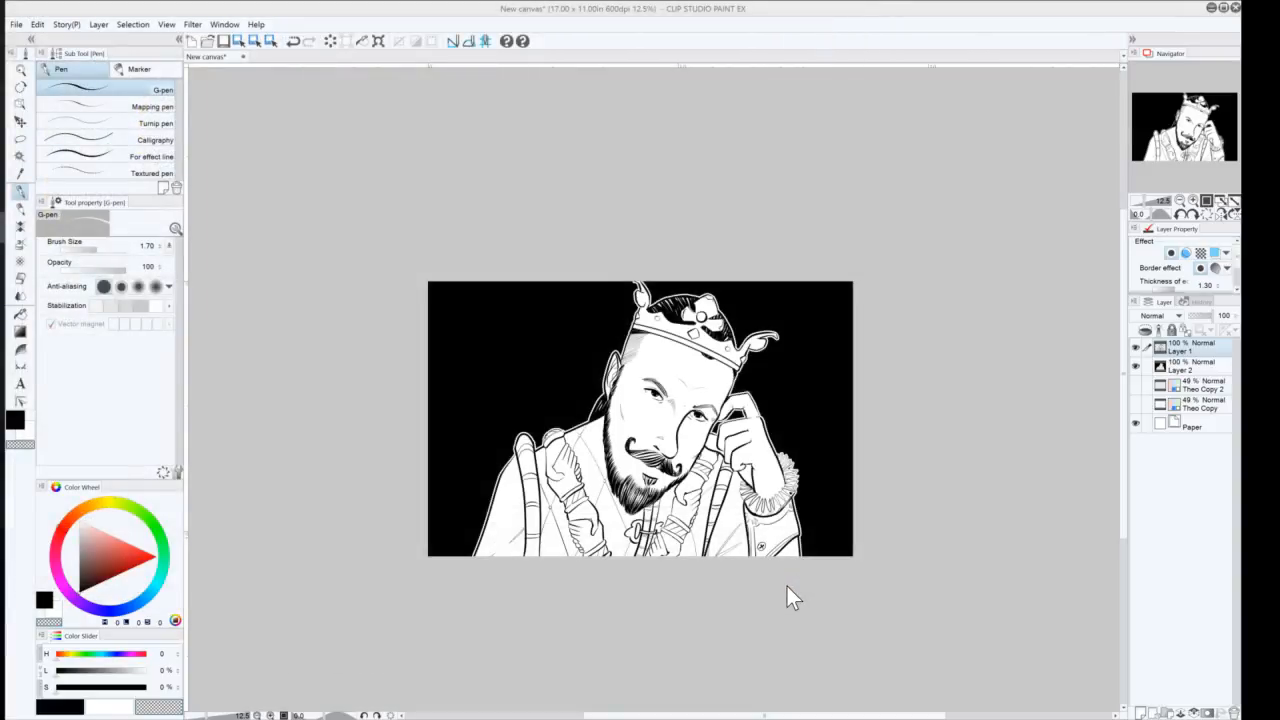